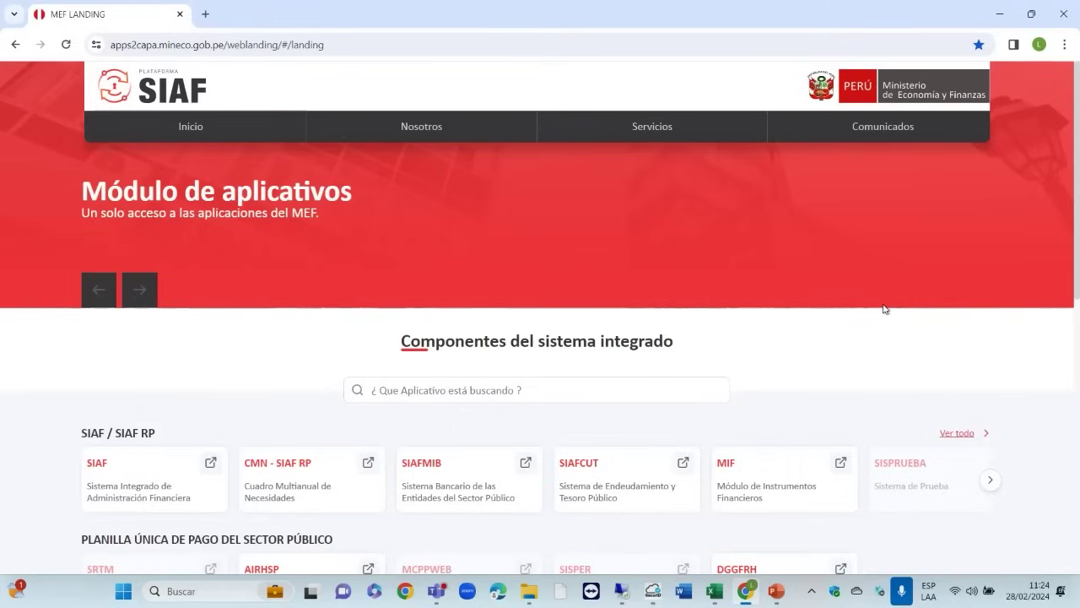
# Step: Open CMN - SIAF RP, sign in with the prefilled credentials and enter the Tablas Maestras configuration module
pyautogui.scroll(-2, 911, 296)
pyautogui.click(275, 345)
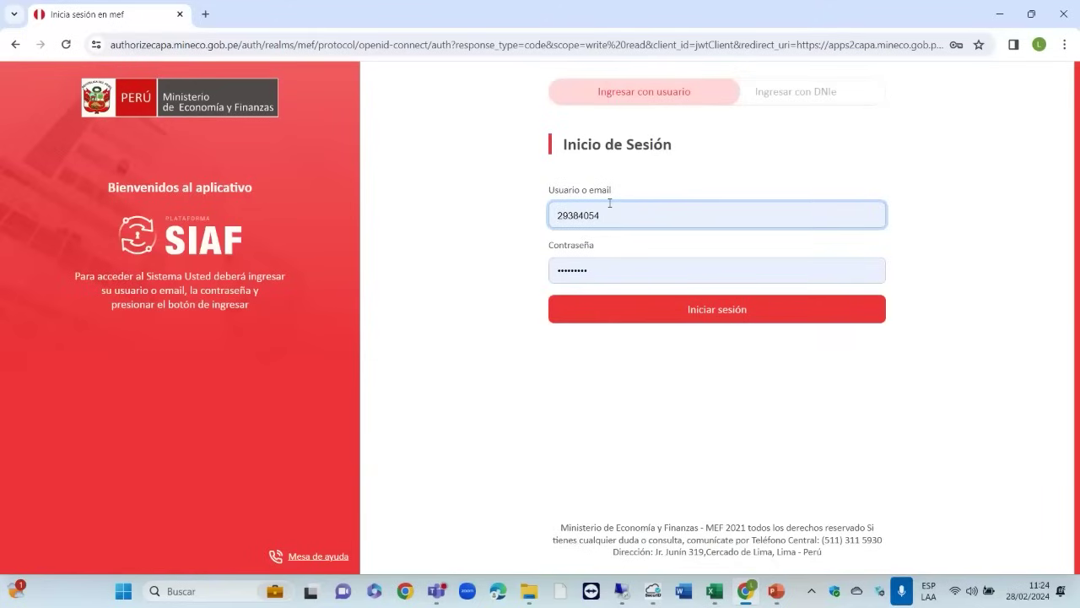
pyautogui.click(734, 312)
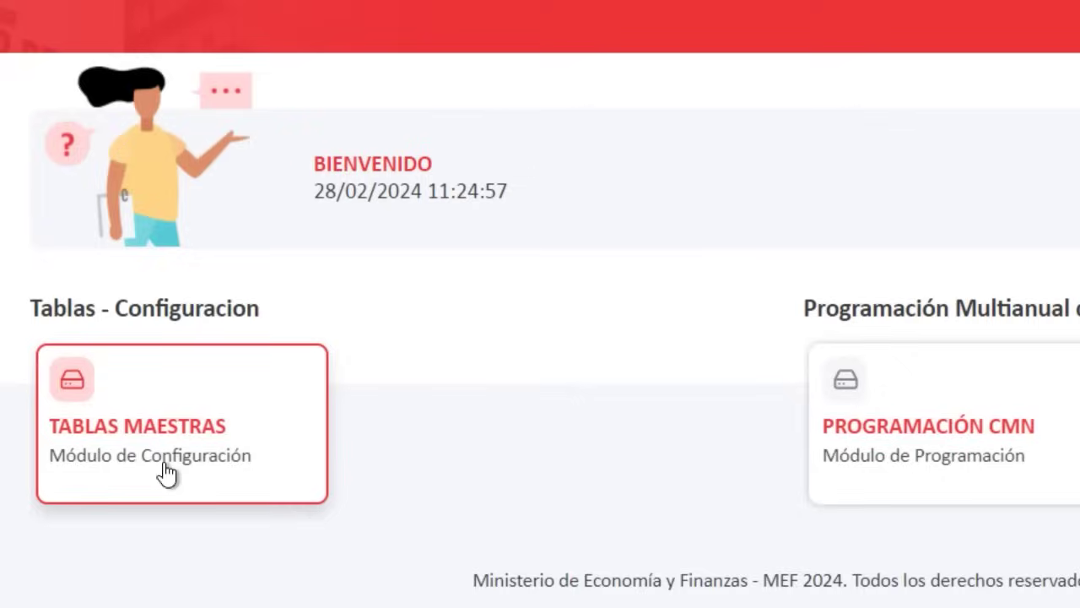
pyautogui.click(166, 283)
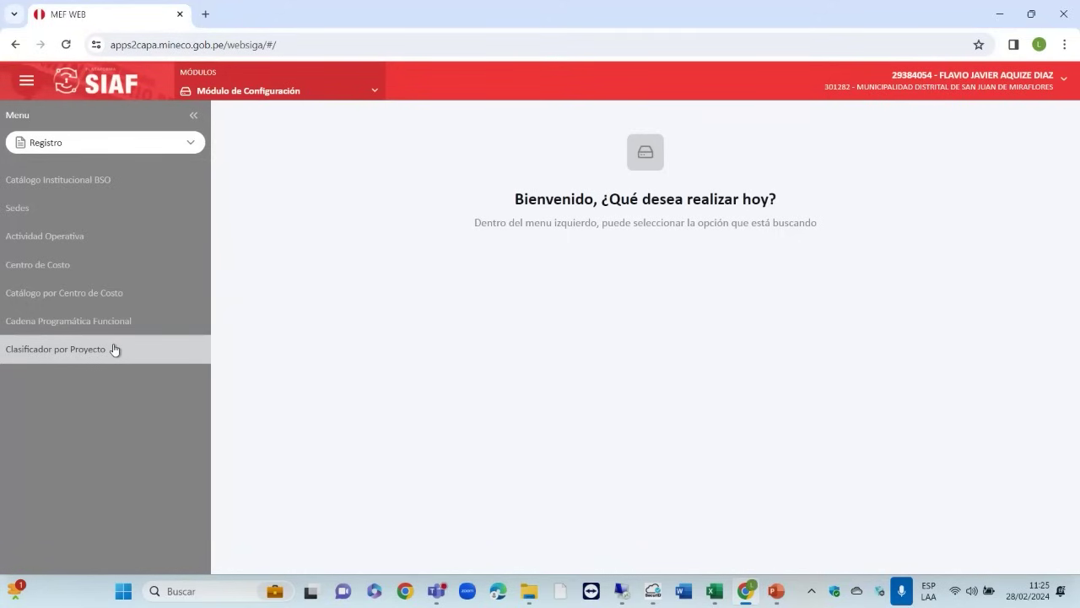
# Step: Open Catálogo Institucional BSO and start adding an item, keeping SUMINISTROS as the Tipo Item
pyautogui.click(102, 183)
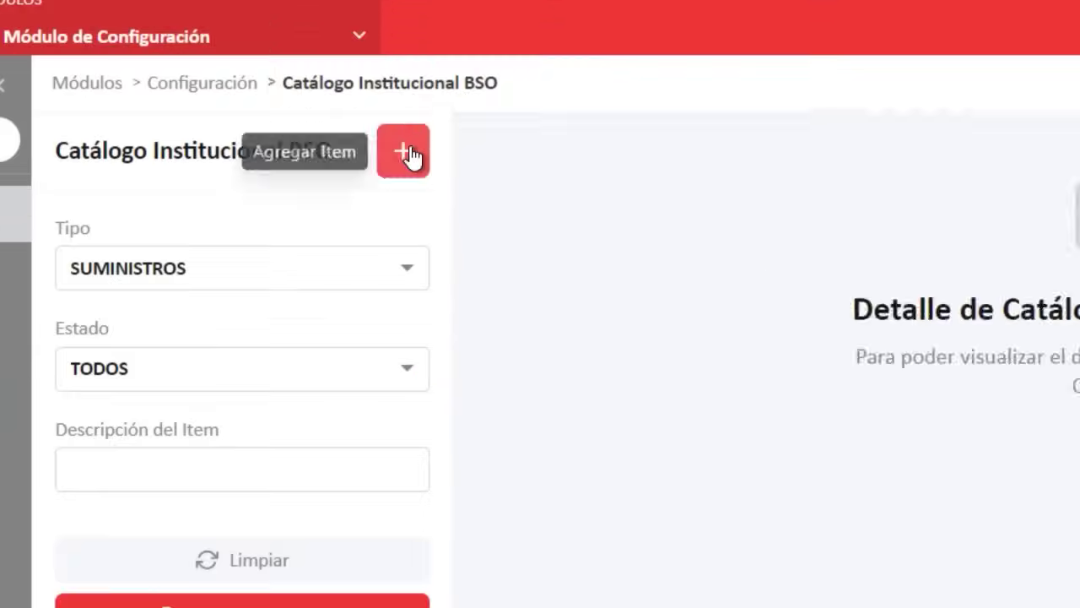
pyautogui.click(394, 150)
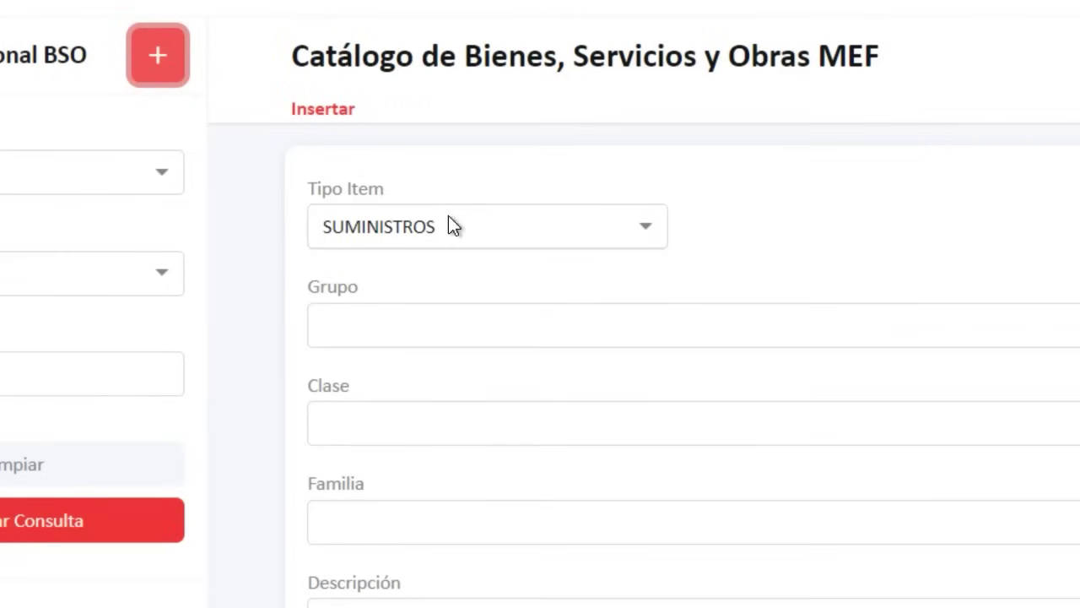
pyautogui.click(649, 240)
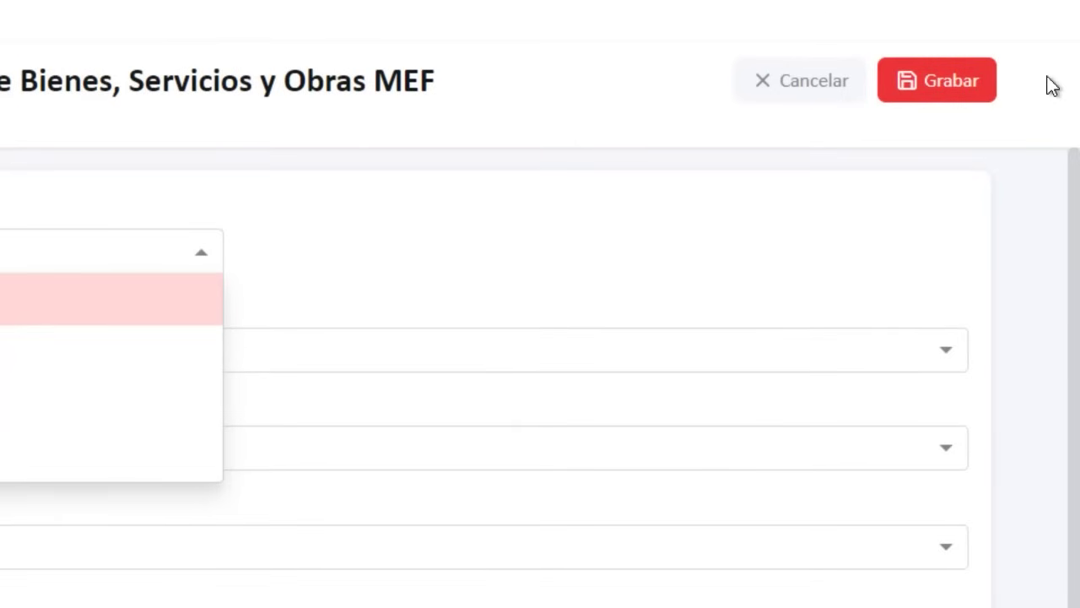
pyautogui.click(553, 268)
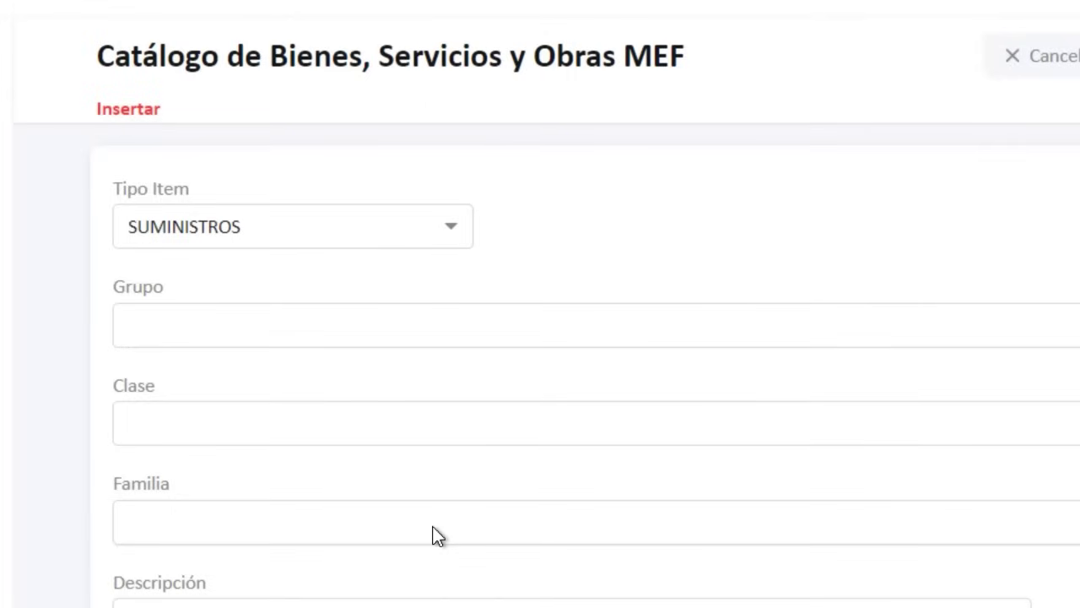
# Step: Search the MEF catalogue for supplies whose description matches AGUA%MESA%20
pyautogui.scroll(-3, 397, 520)
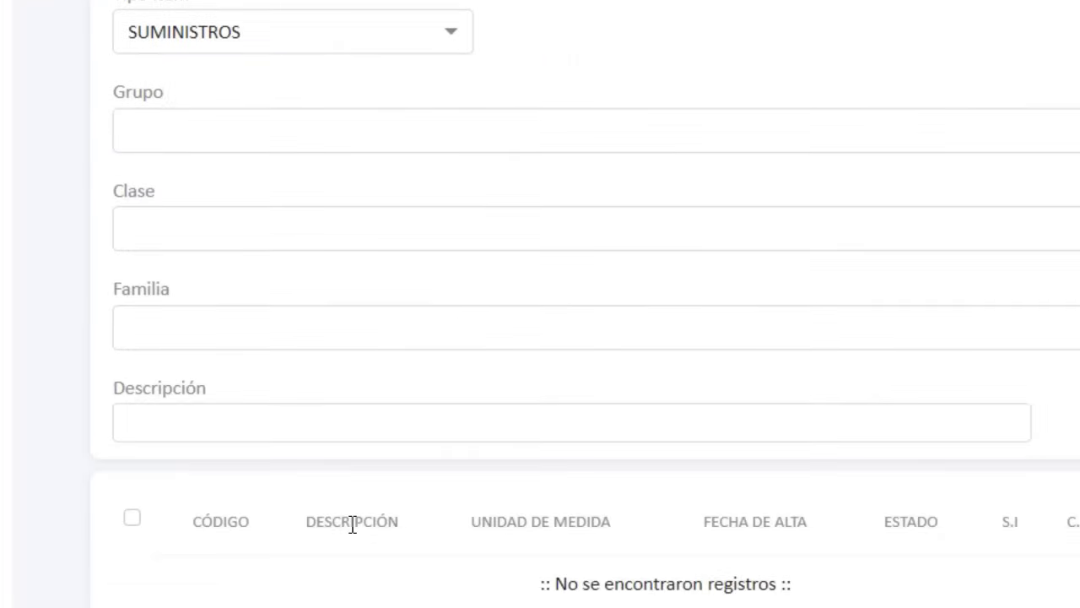
pyautogui.scroll(1, 420, 82)
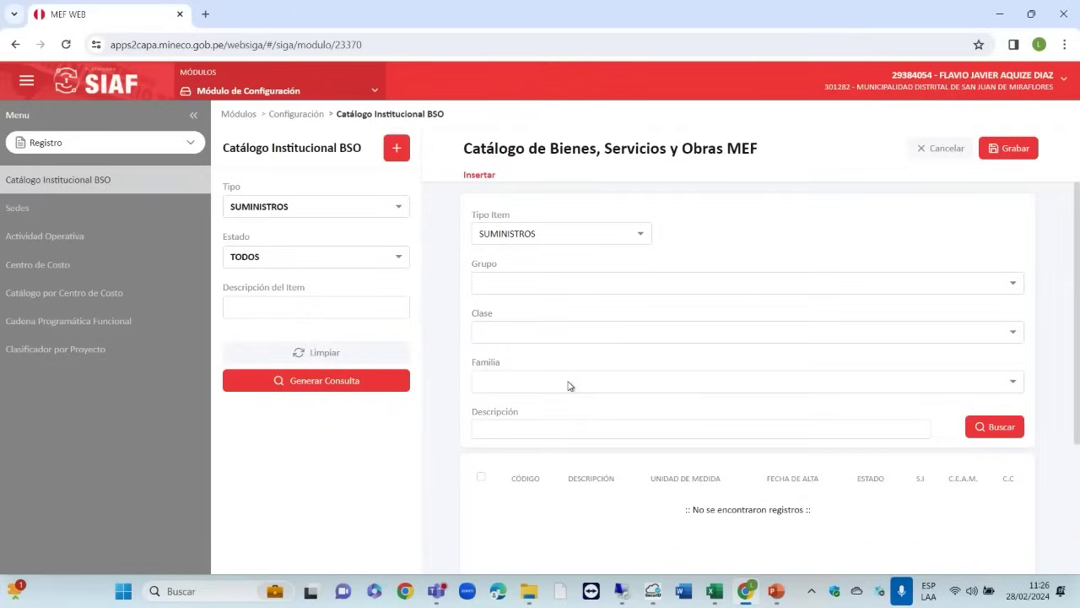
pyautogui.press('Tab')
pyautogui.write('AGUA%MESA%20')
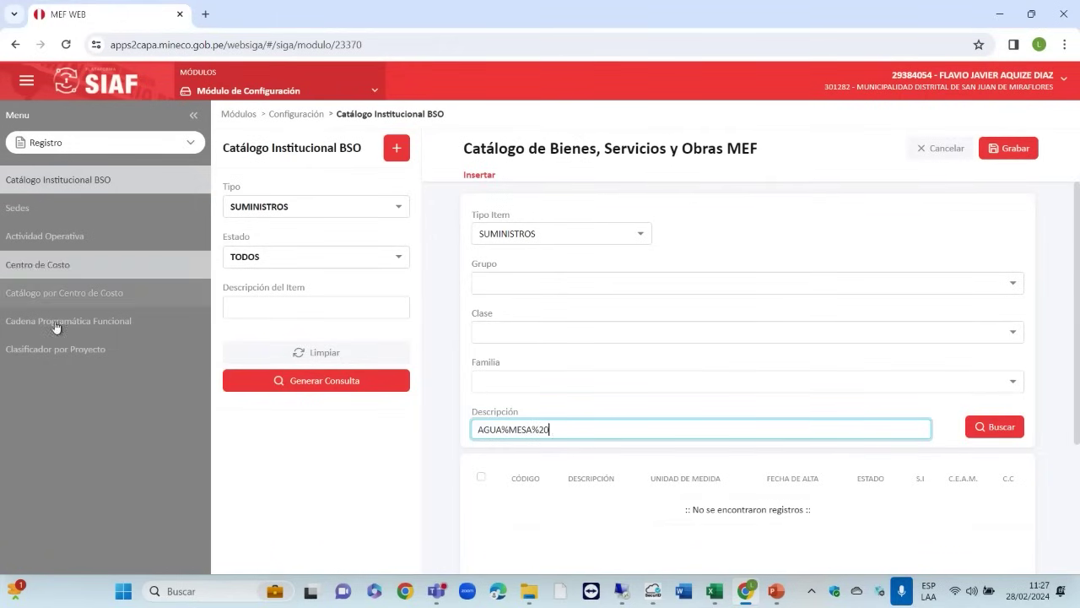
pyautogui.click(990, 427)
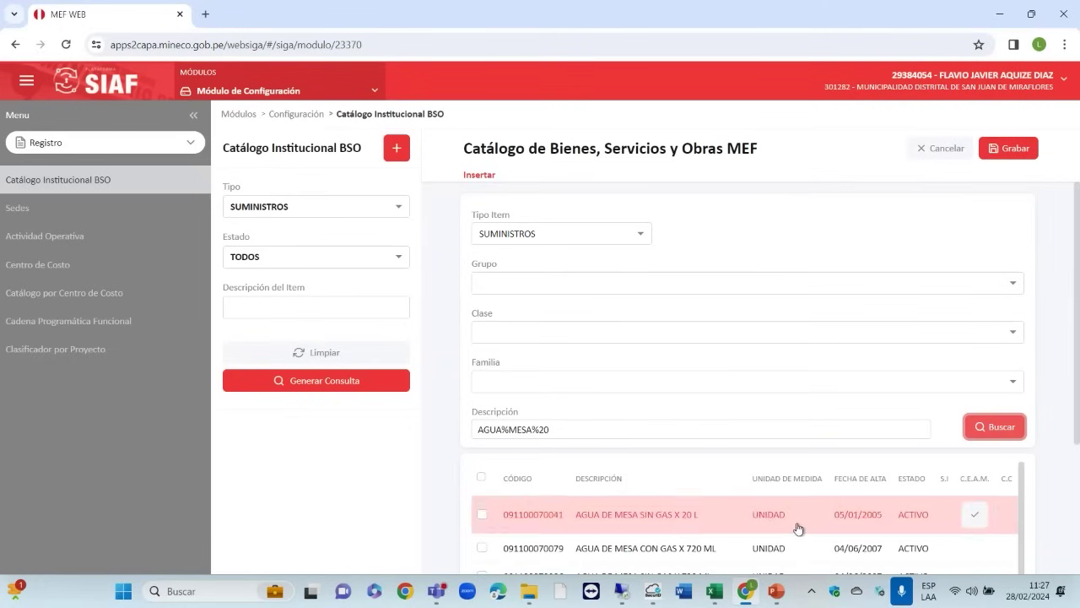
# Step: Add AGUA DE MESA SIN GAS X 20 L to the institutional catalogue and confirm saving
pyautogui.scroll(-2, 789, 430)
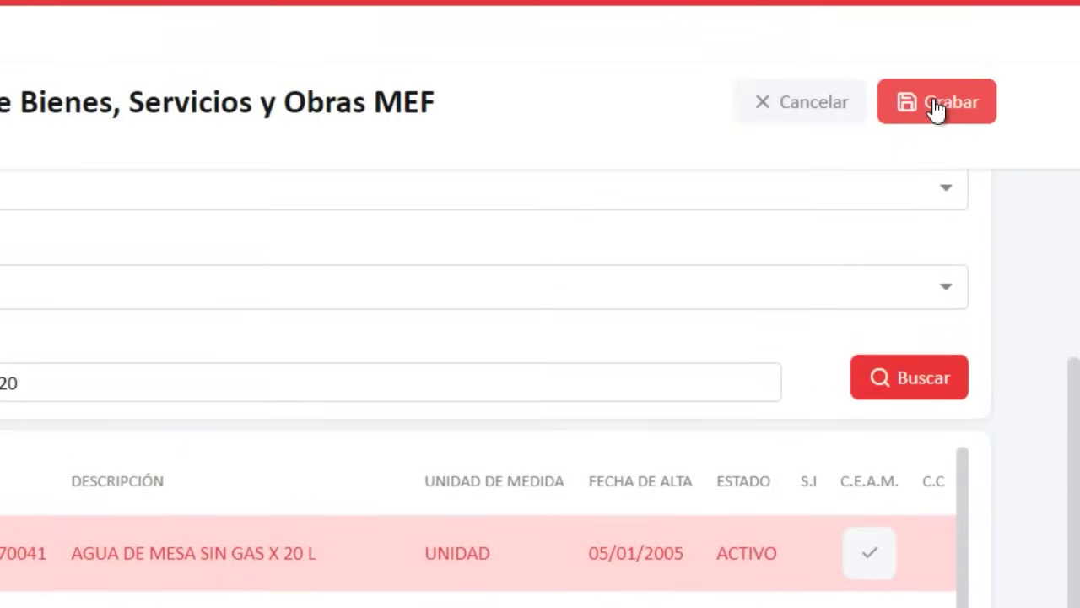
pyautogui.click(936, 108)
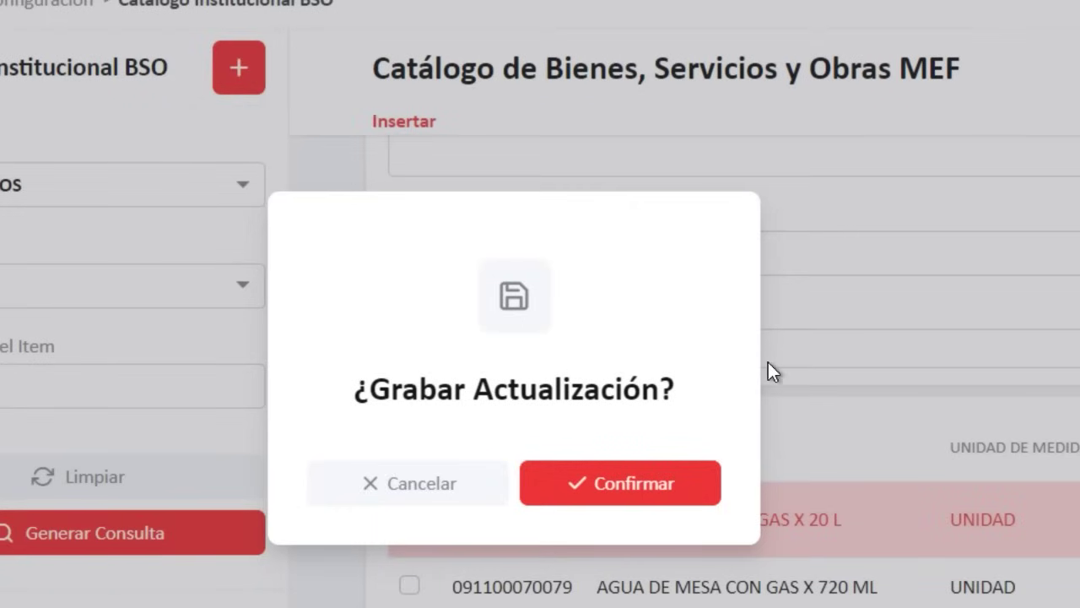
pyautogui.click(659, 485)
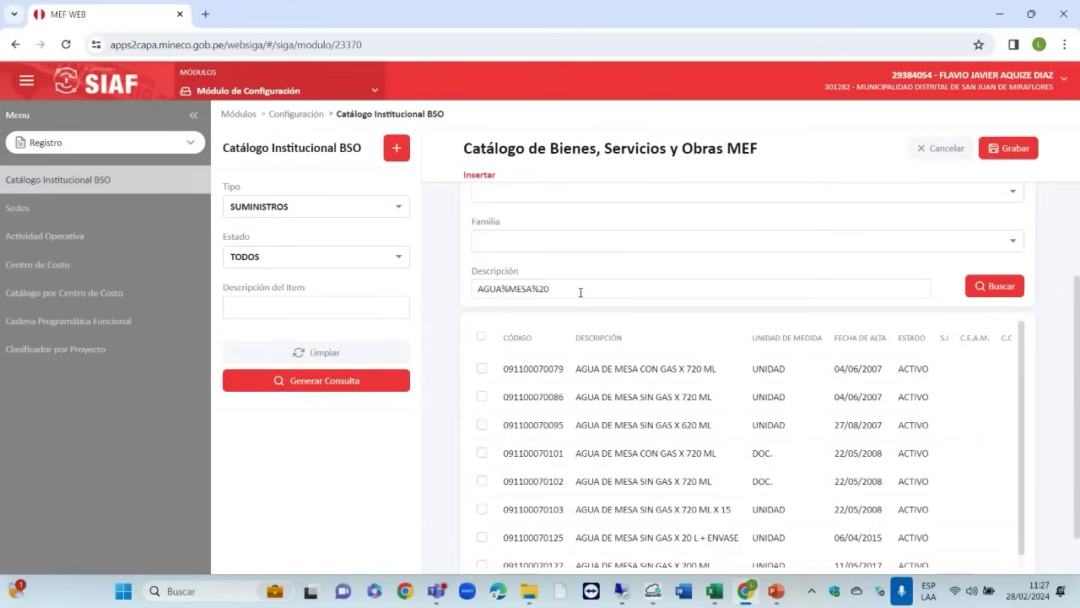
# Step: Replace the description filter with BOLIGR%SECA%FINA and search the MEF catalogue
pyautogui.click(112, 354)
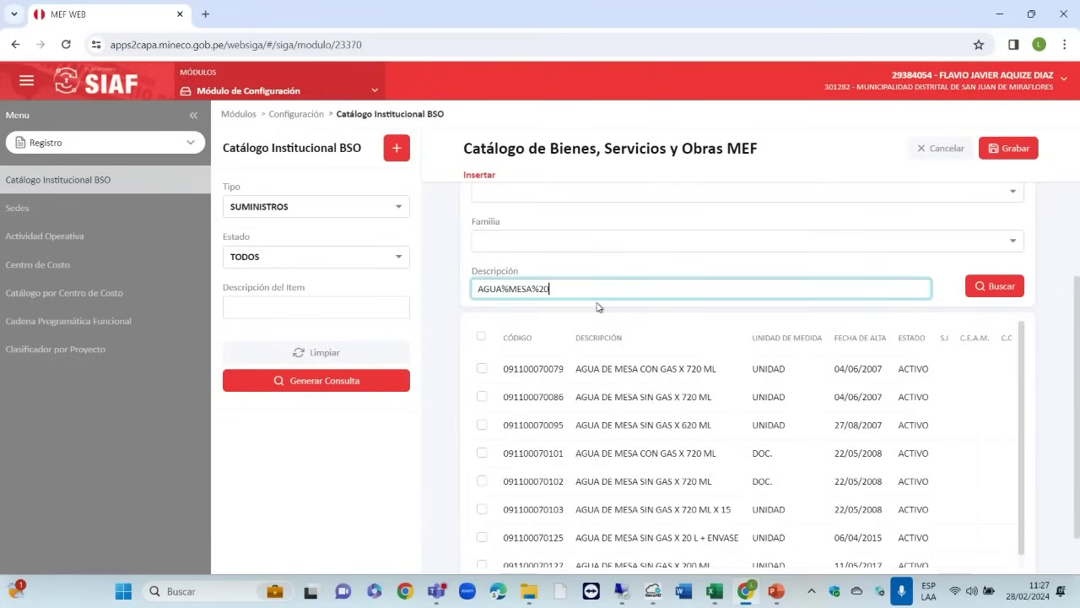
pyautogui.press('BackSpace')
pyautogui.press('BackSpace')
pyautogui.press('BackSpace')
pyautogui.press('BackSpace')
pyautogui.press('BackSpace')
pyautogui.press('BackSpace')
pyautogui.press('BackSpace')
pyautogui.press('BackSpace')
pyautogui.press('BackSpace')
pyautogui.press('BackSpace')
pyautogui.press('BackSpace')
pyautogui.press('BackSpace')
pyautogui.write('BOLIGR%')
pyautogui.write('SECA%FINA')
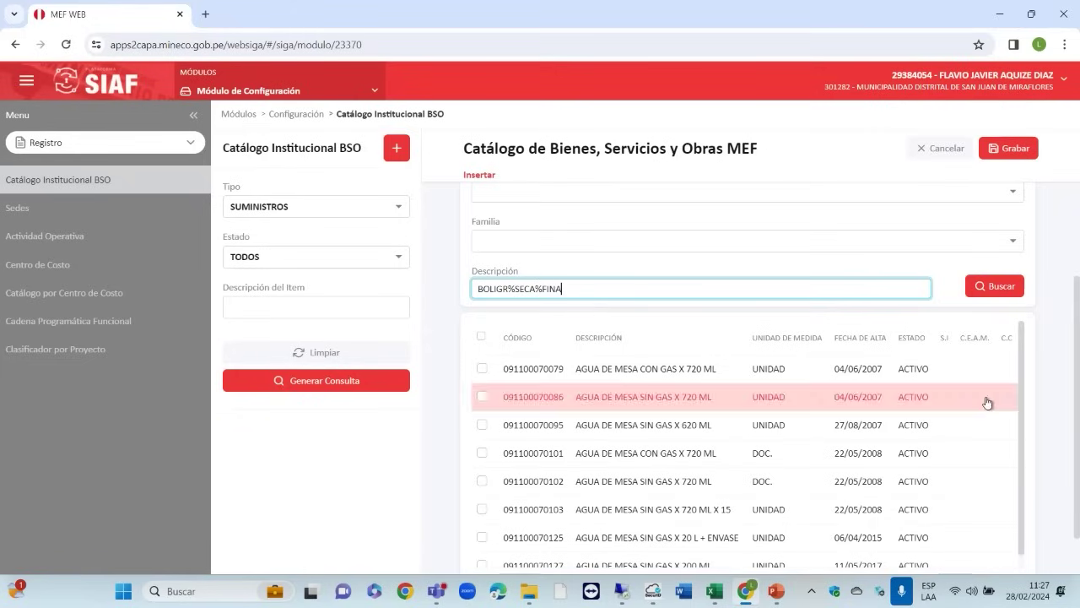
pyautogui.click(999, 287)
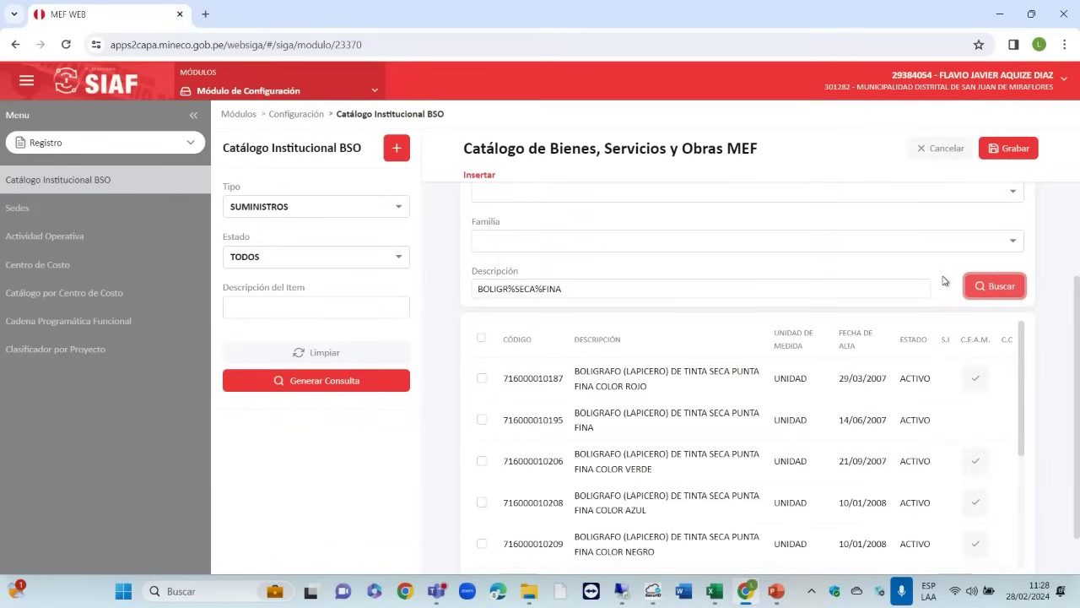
# Step: Add the dry-ink fine-point BOLIGRAFO items in ROJO, AZUL and NEGRO sold by UNIDAD, and confirm saving
pyautogui.click(482, 378)
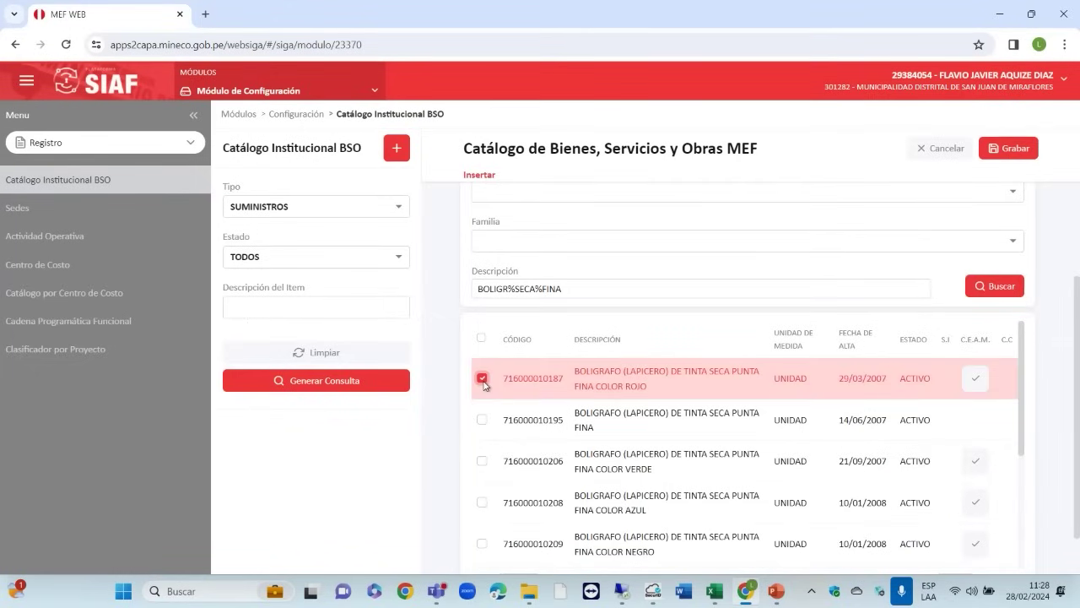
pyautogui.click(482, 502)
pyautogui.click(482, 544)
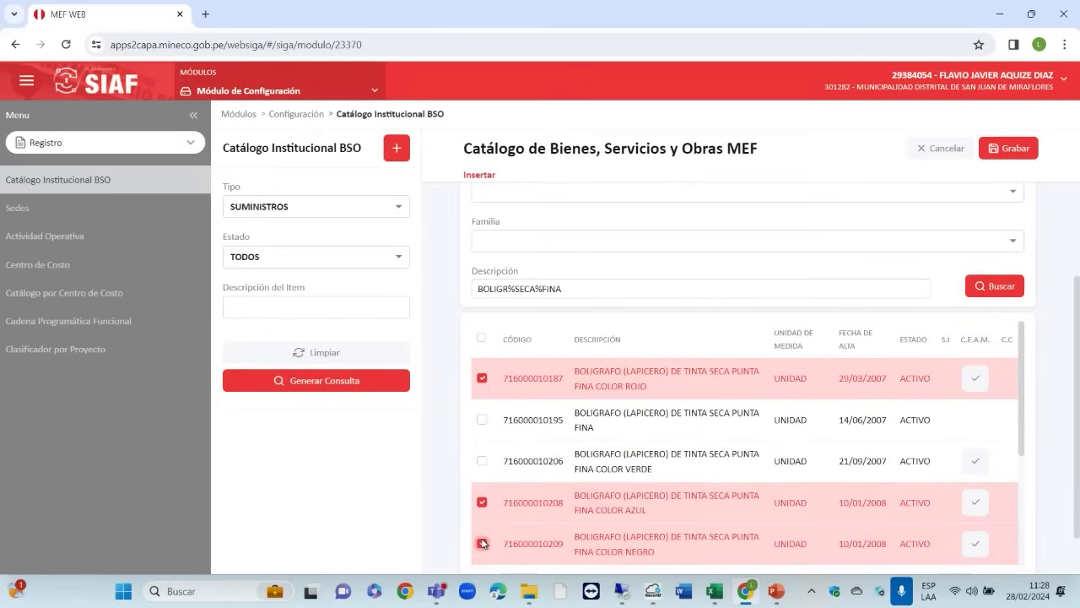
pyautogui.scroll(-1, 708, 460)
pyautogui.scroll(-2, 708, 460)
pyautogui.scroll(4, 707, 460)
pyautogui.click(1033, 150)
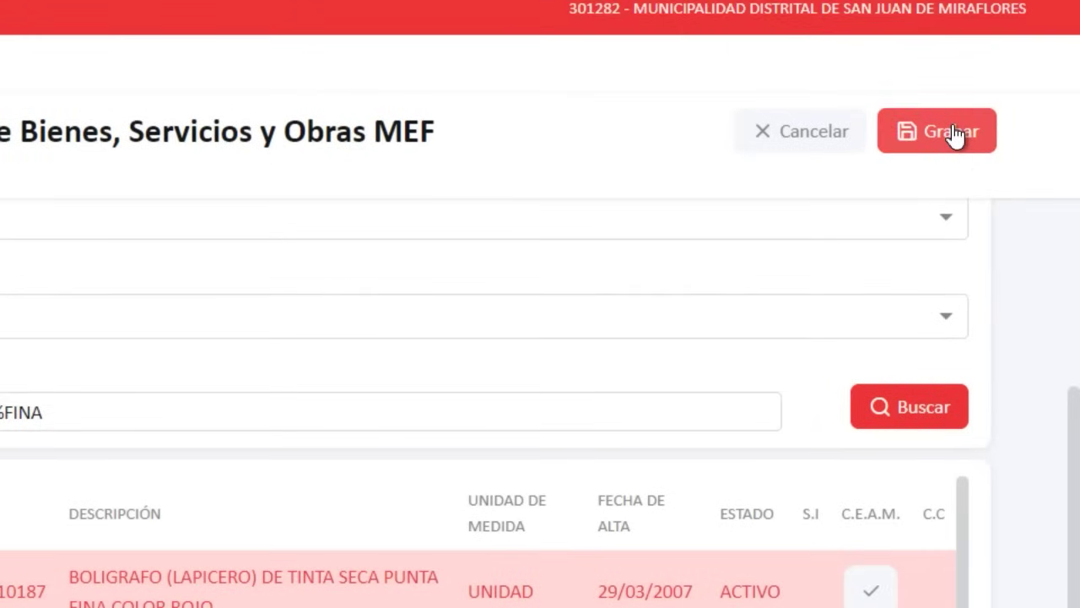
pyautogui.click(953, 134)
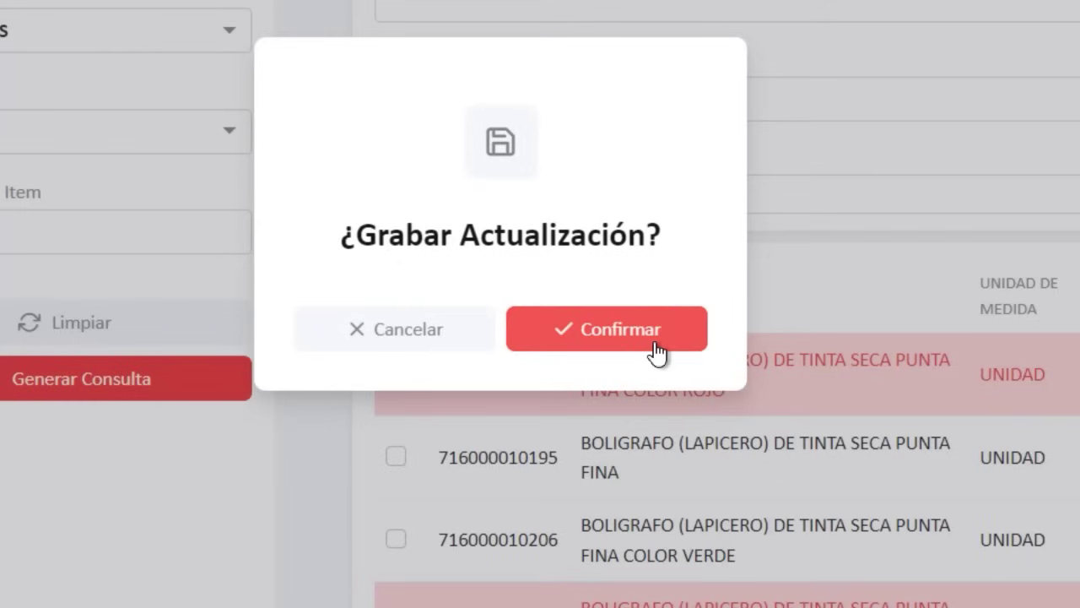
pyautogui.click(656, 343)
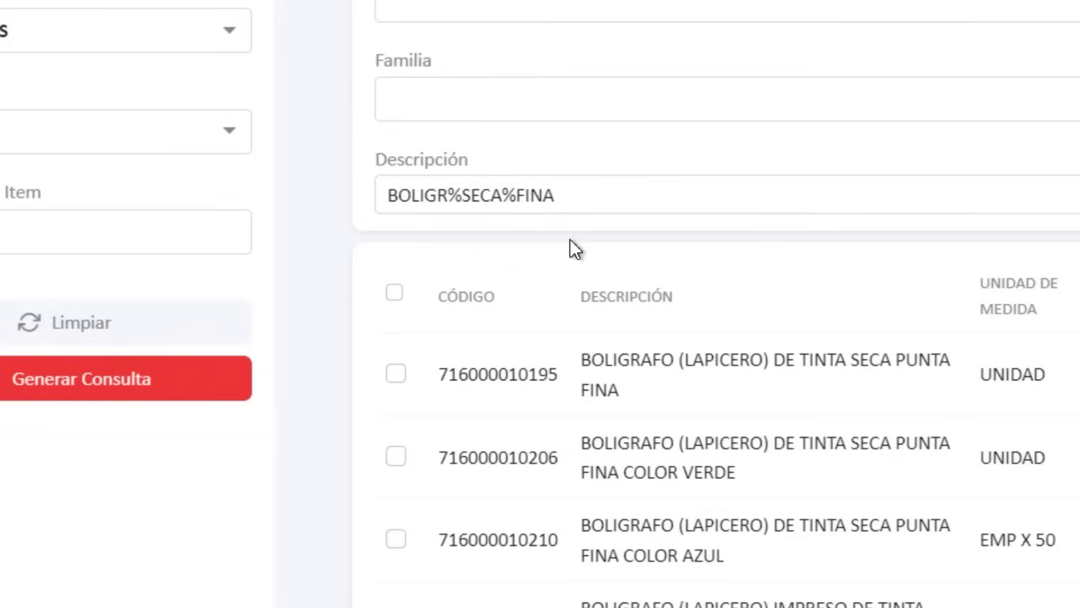
# Step: Change SECA to GEL in the description filter, making it BOLIGR%GEL%FINA, and run the search
pyautogui.click(600, 189)
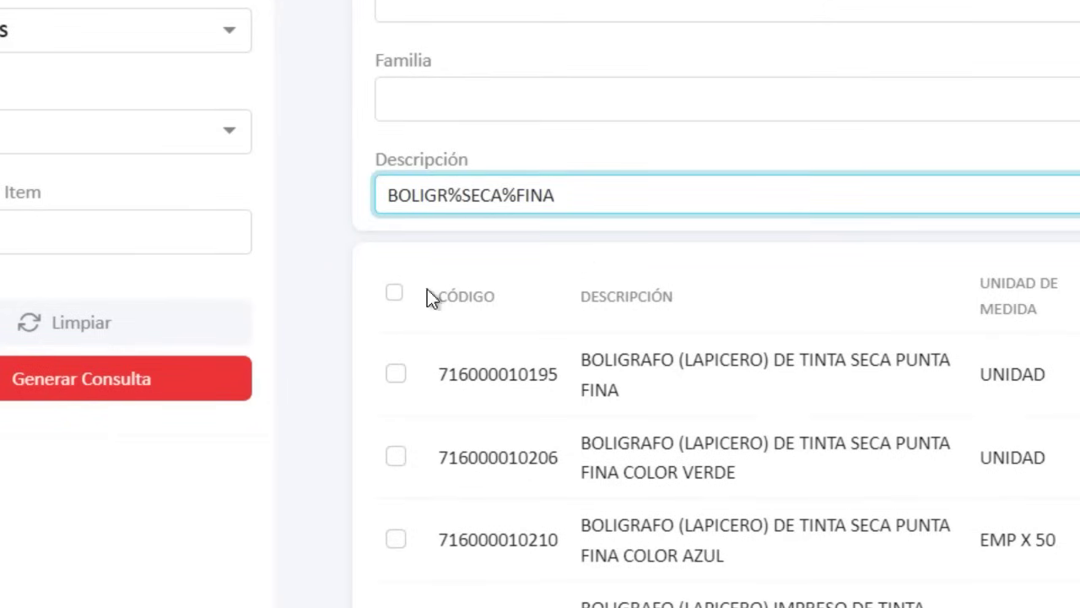
pyautogui.click(500, 192)
pyautogui.press('BackSpace')
pyautogui.press('BackSpace')
pyautogui.press('BackSpace')
pyautogui.press('BackSpace')
pyautogui.write('GEL')
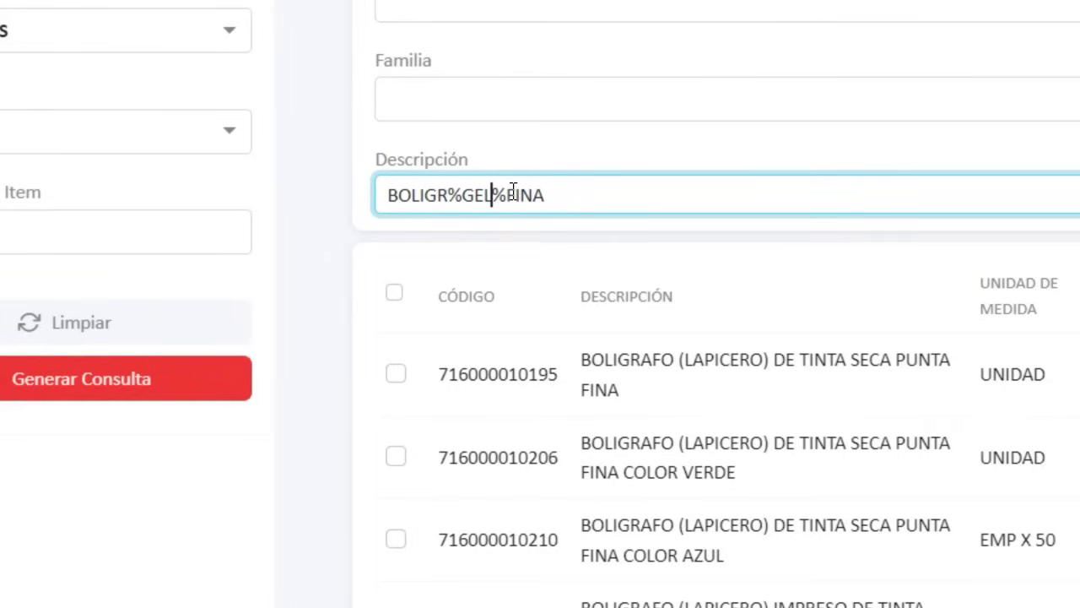
pyautogui.click(896, 192)
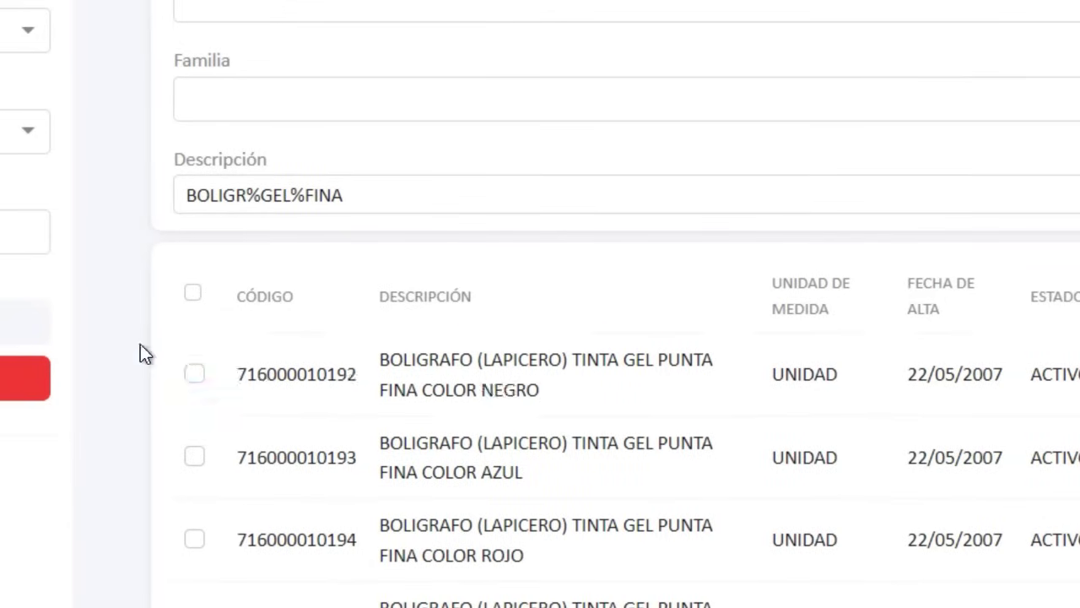
# Step: Add BOLIGRAFO (LAPICERO) TINTA GEL PUNTA FINA COLOR NEGRO to the institutional catalogue and confirm saving
pyautogui.click(196, 376)
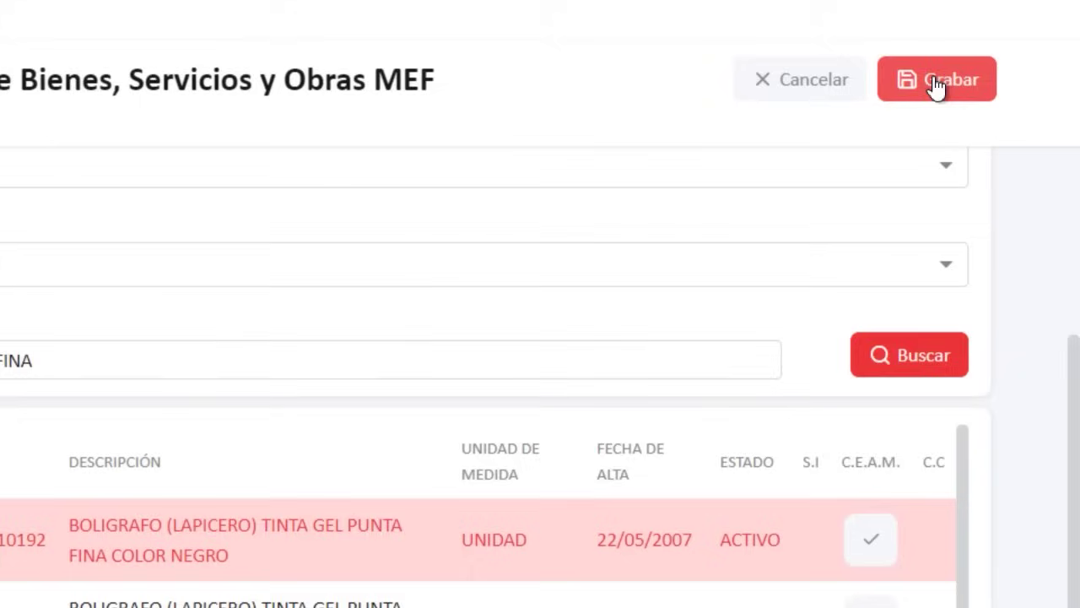
pyautogui.click(1004, 84)
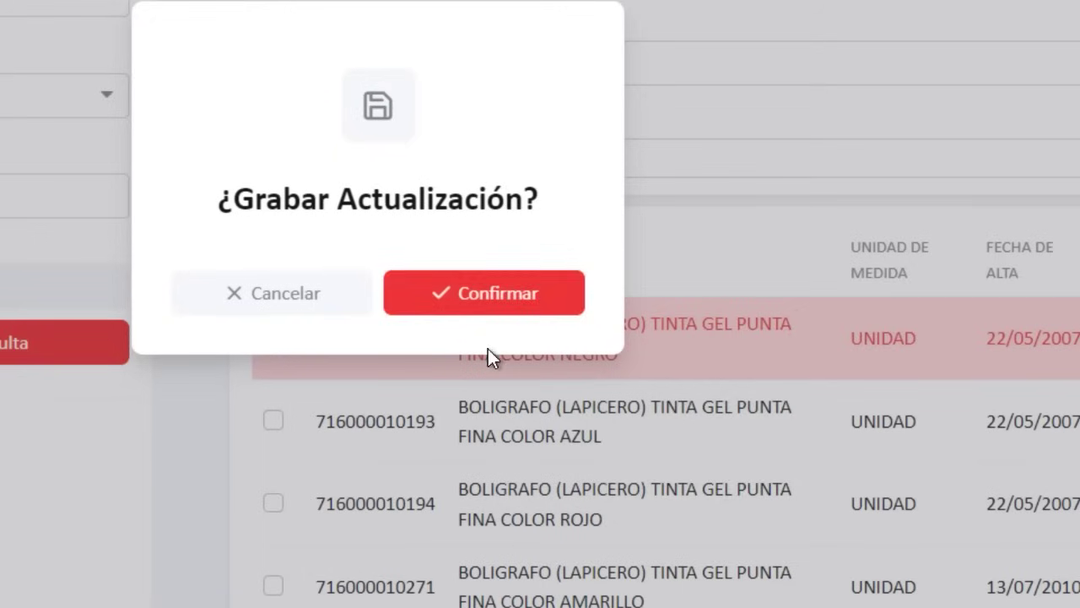
pyautogui.click(498, 287)
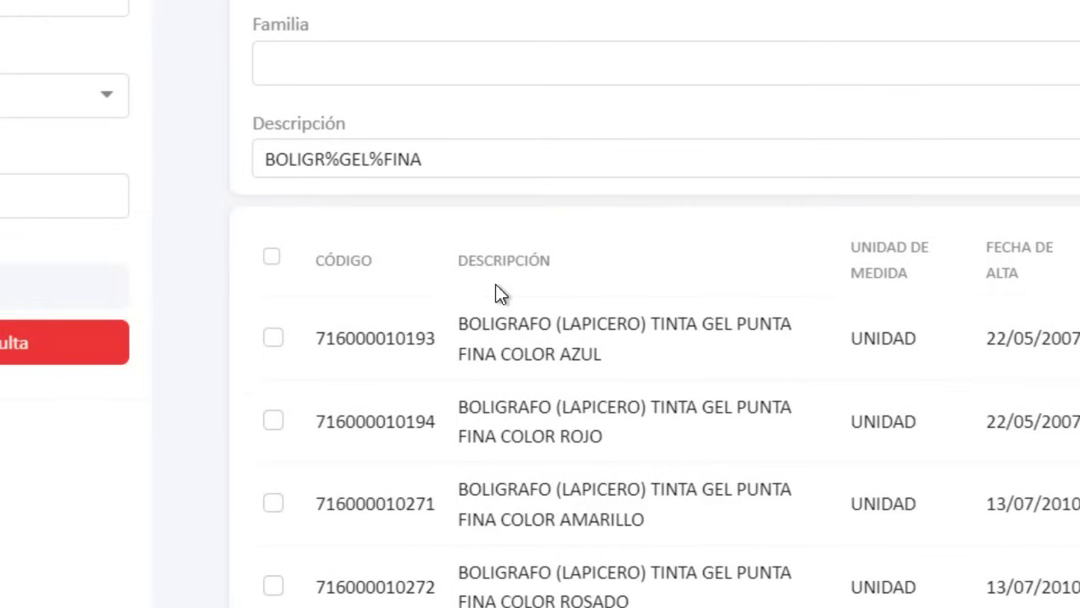
# Step: Clear the text from the catalogue search's Descripción filter
pyautogui.click(450, 228)
pyautogui.press('BackSpace')
pyautogui.press('BackSpace')
pyautogui.press('BackSpace')
pyautogui.press('BackSpace')
pyautogui.press('BackSpace')
pyautogui.press('BackSpace')
pyautogui.press('BackSpace')
pyautogui.press('BackSpace')
pyautogui.press('BackSpace')
pyautogui.press('BackSpace')
pyautogui.press('BackSpace')
pyautogui.press('BackSpace')
pyautogui.press('BackSpace')
pyautogui.press('BackSpace')
pyautogui.press('BackSpace')
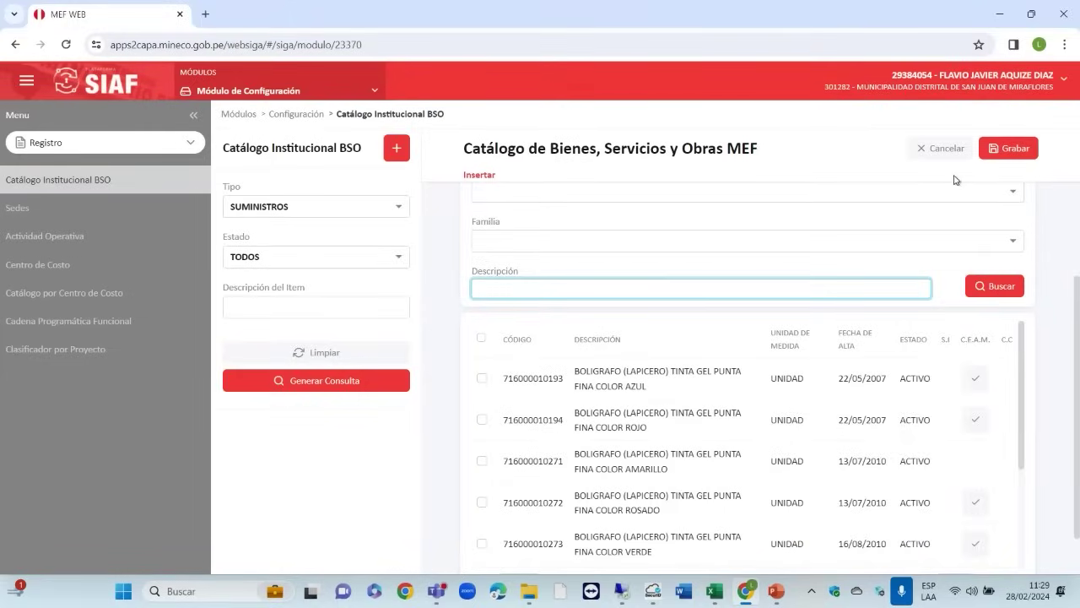
# Step: Set the MEF catalogue search's Grupo filter to 71 - PAPELERÍA EN GENERAL Y ÚTILES, MATERIALES DE OFICINA
pyautogui.scroll(2, 671, 246)
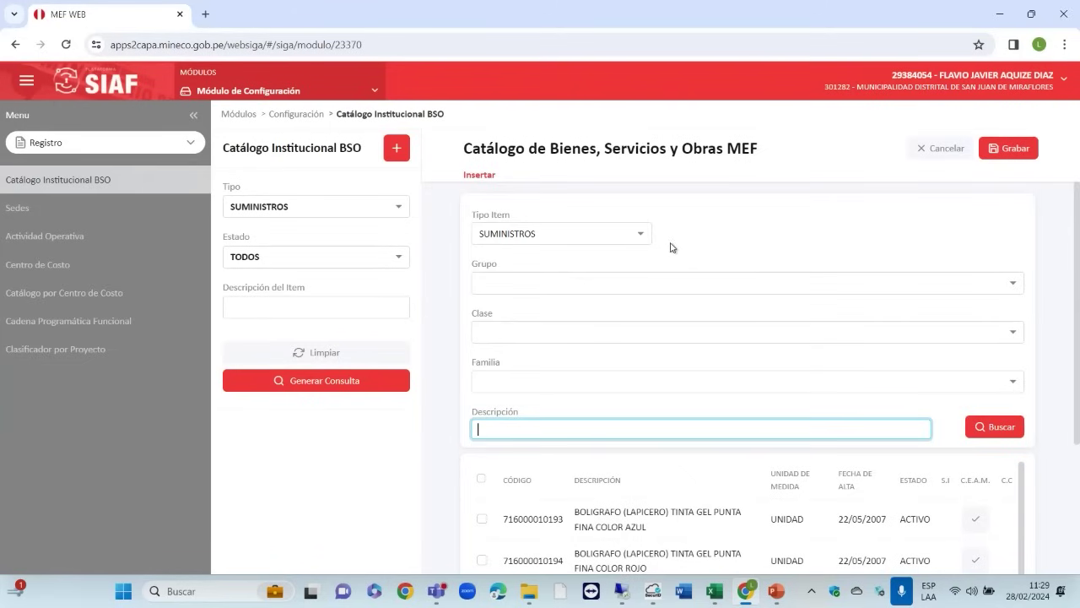
pyautogui.click(643, 283)
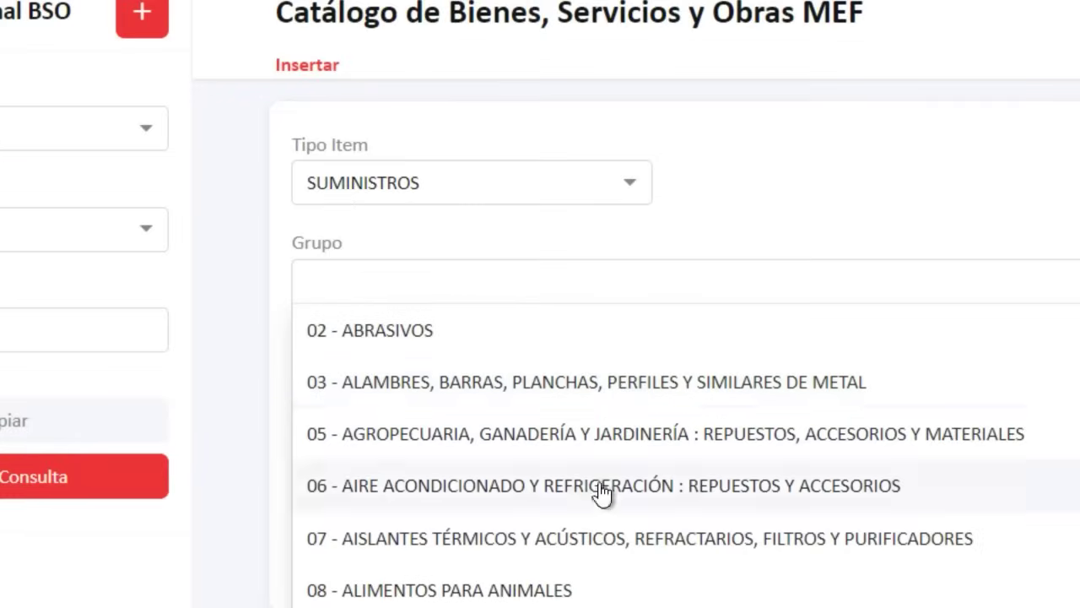
pyautogui.scroll(-5, 628, 384)
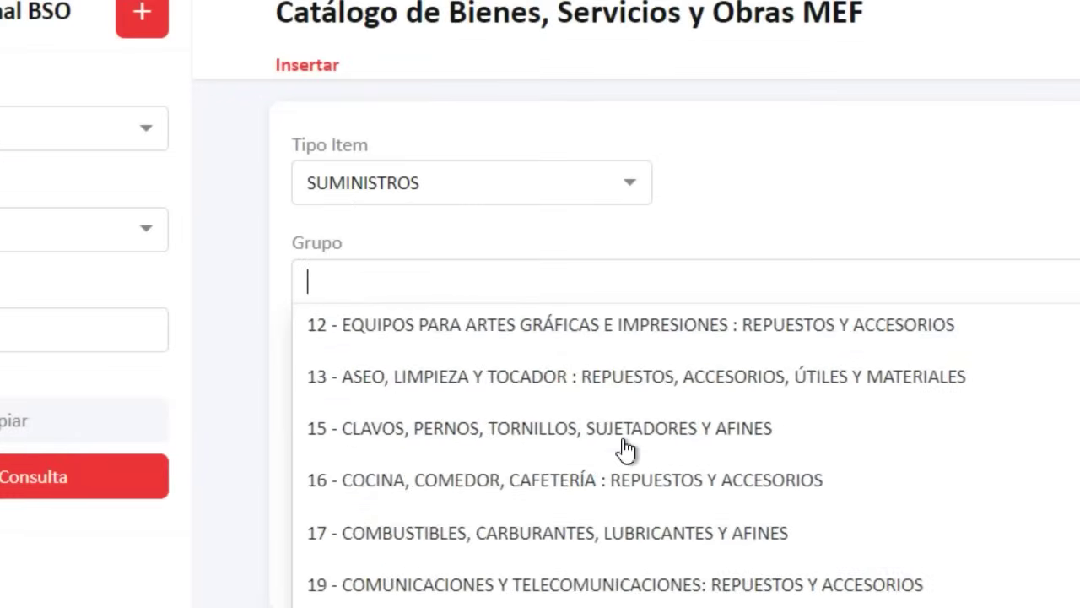
pyautogui.scroll(-10, 625, 450)
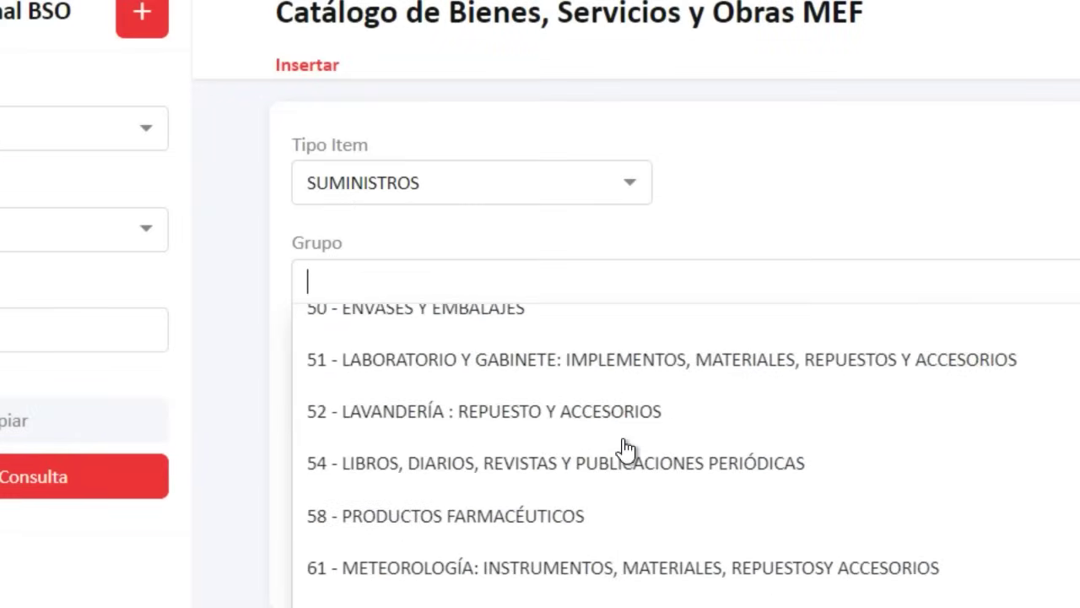
pyautogui.click(635, 410)
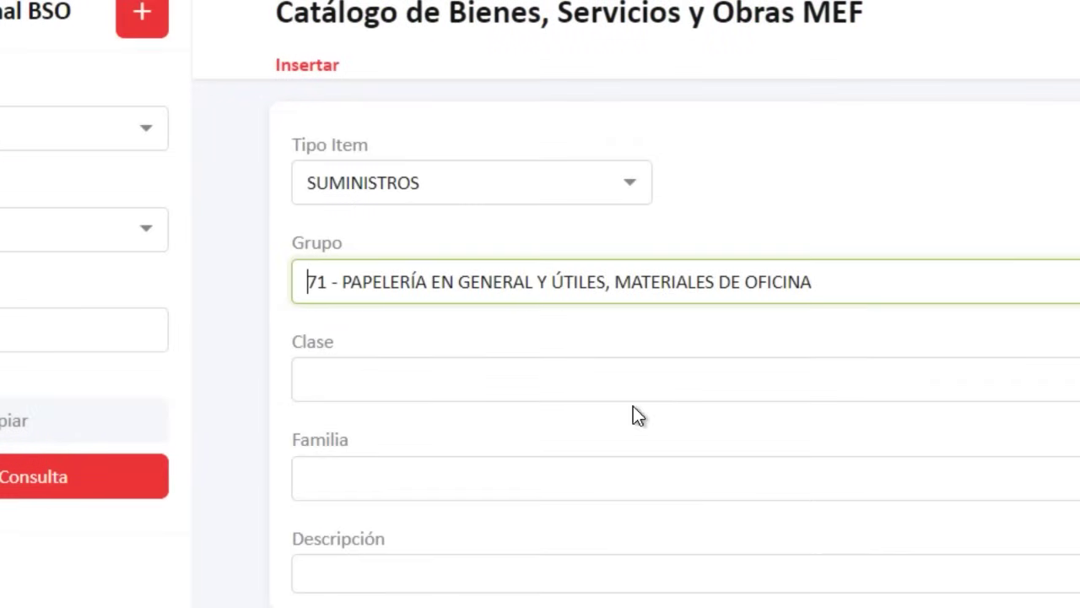
# Step: Set the Clase filter to 7172 - PAPELES Y SIMILARES DIVERSOS Y PROCESADOS
pyautogui.click(664, 385)
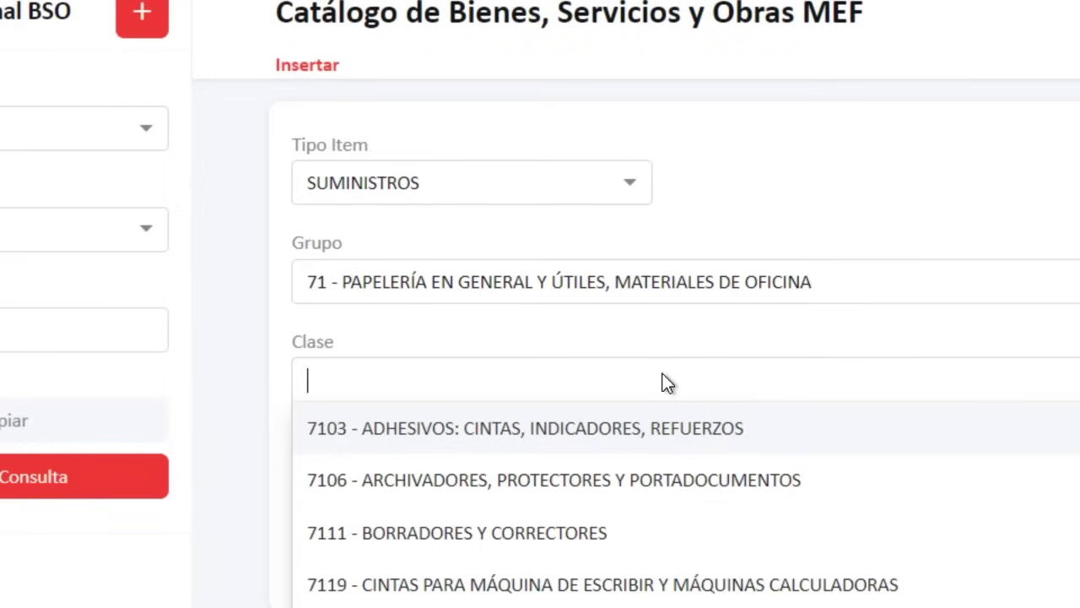
pyautogui.scroll(-3, 629, 470)
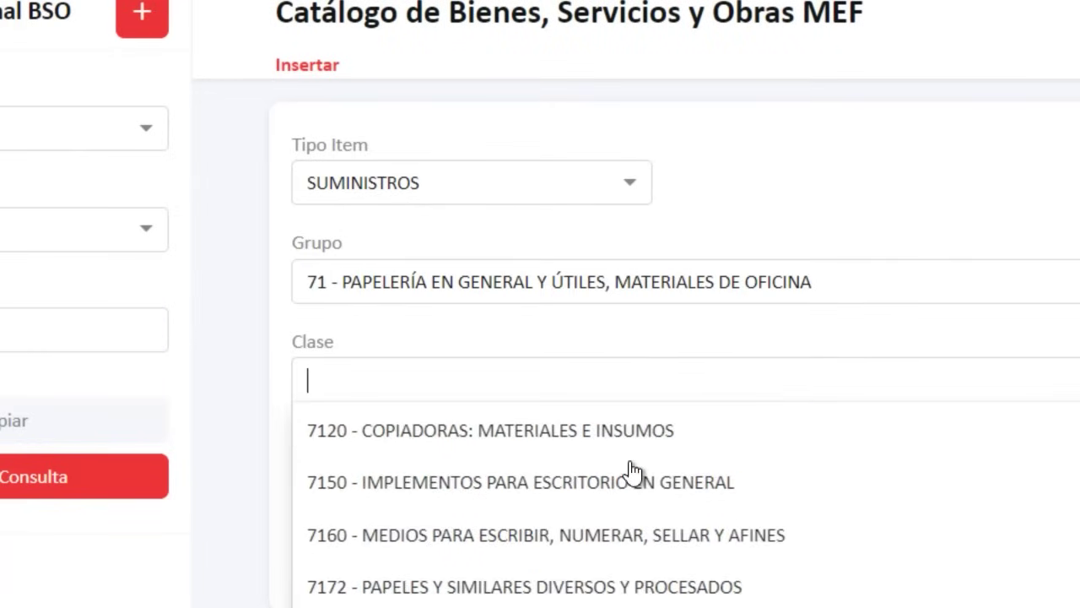
pyautogui.scroll(-1, 632, 470)
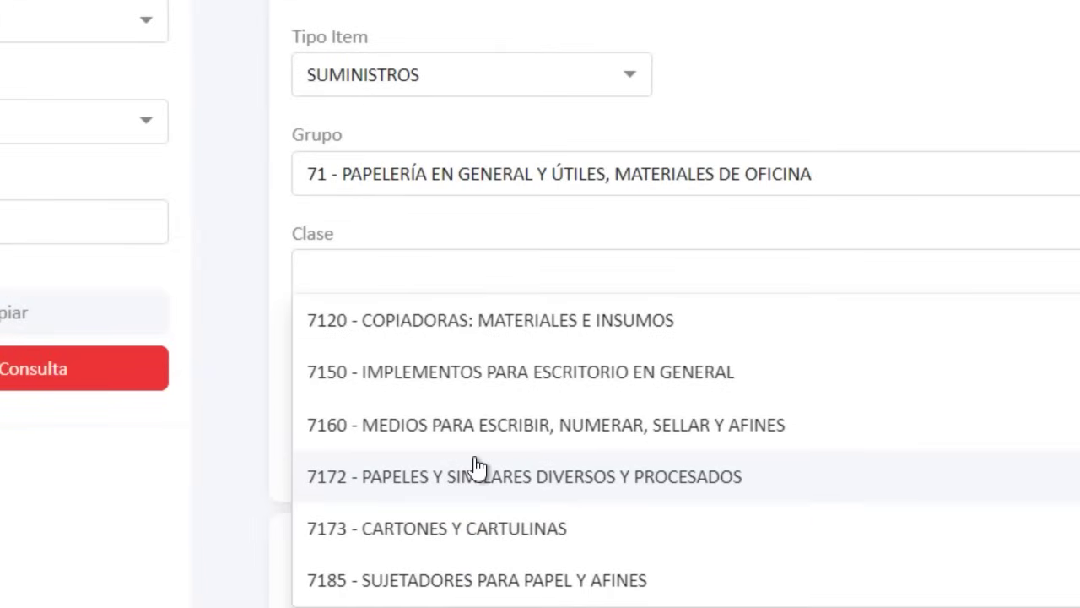
pyautogui.click(472, 499)
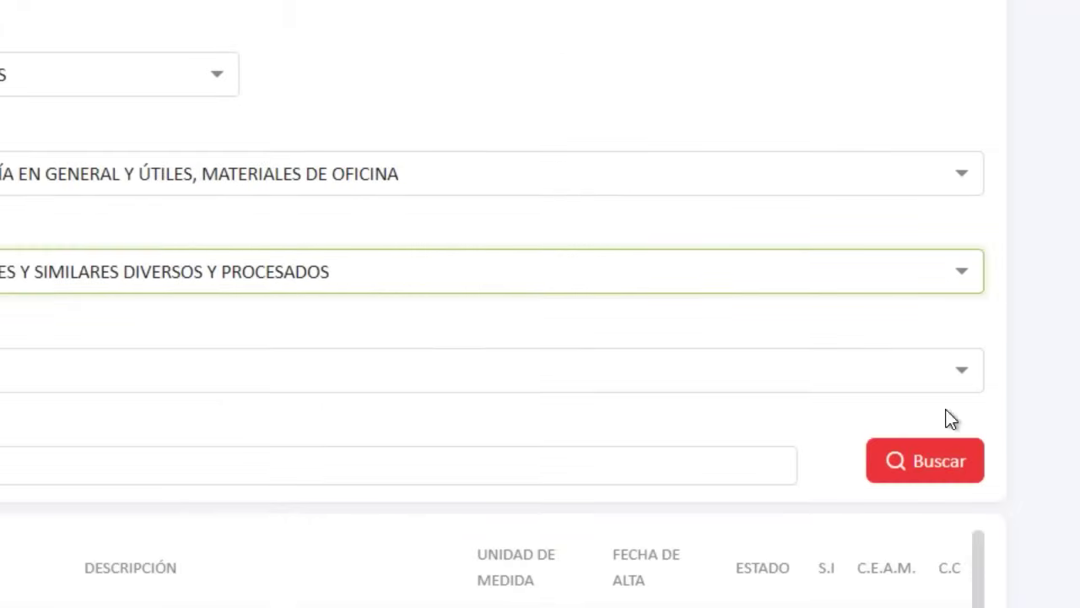
# Step: Set the Familia filter to 71720005 - PAPELES BOND, leave Descripción empty, and run the search
pyautogui.click(954, 377)
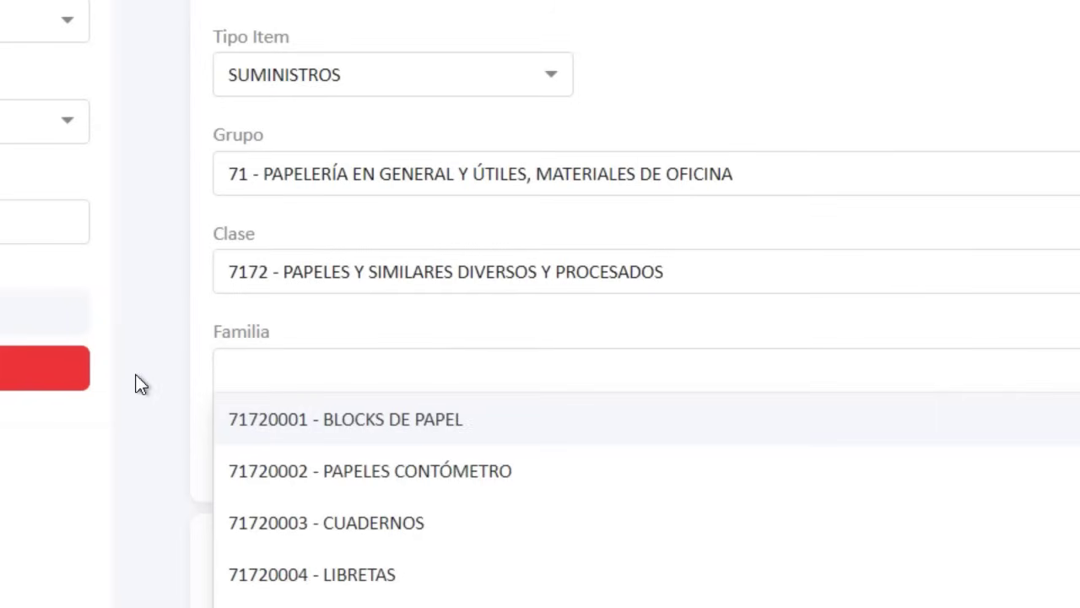
pyautogui.scroll(-3, 407, 485)
pyautogui.scroll(2, 408, 494)
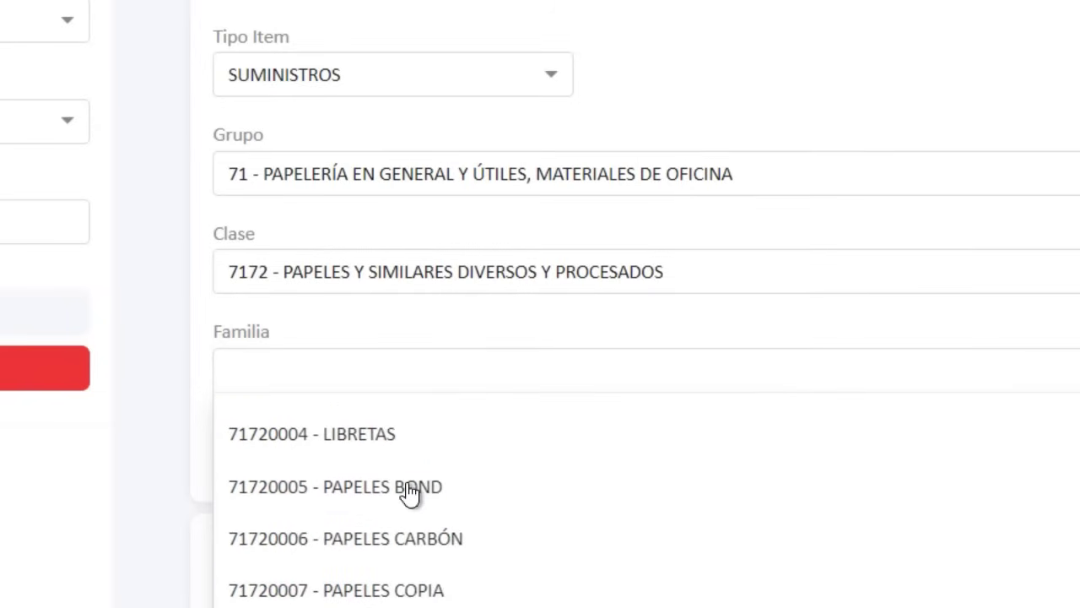
pyautogui.click(409, 494)
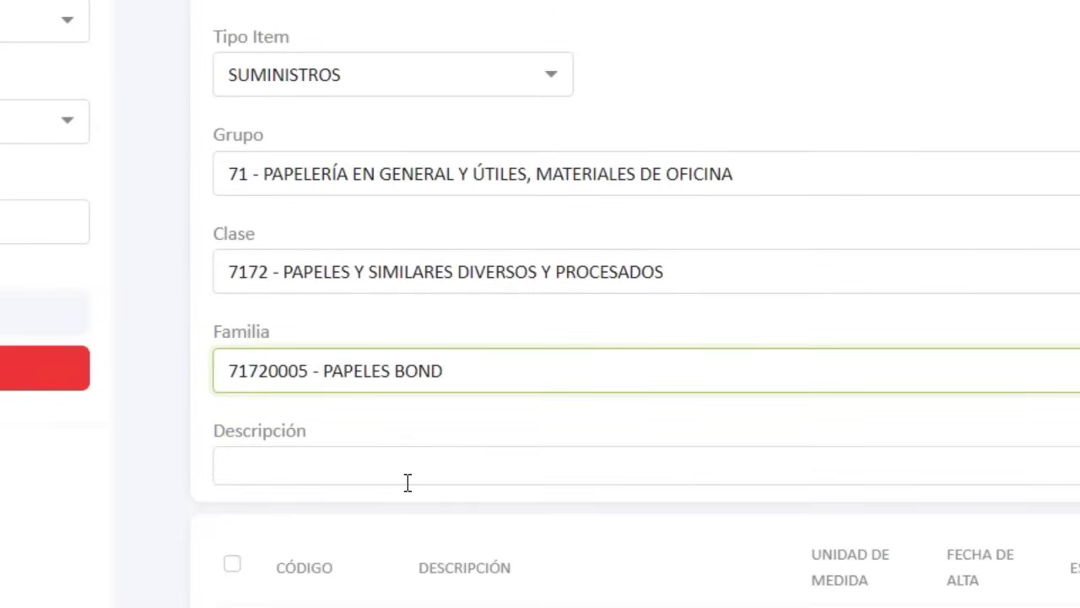
pyautogui.click(409, 466)
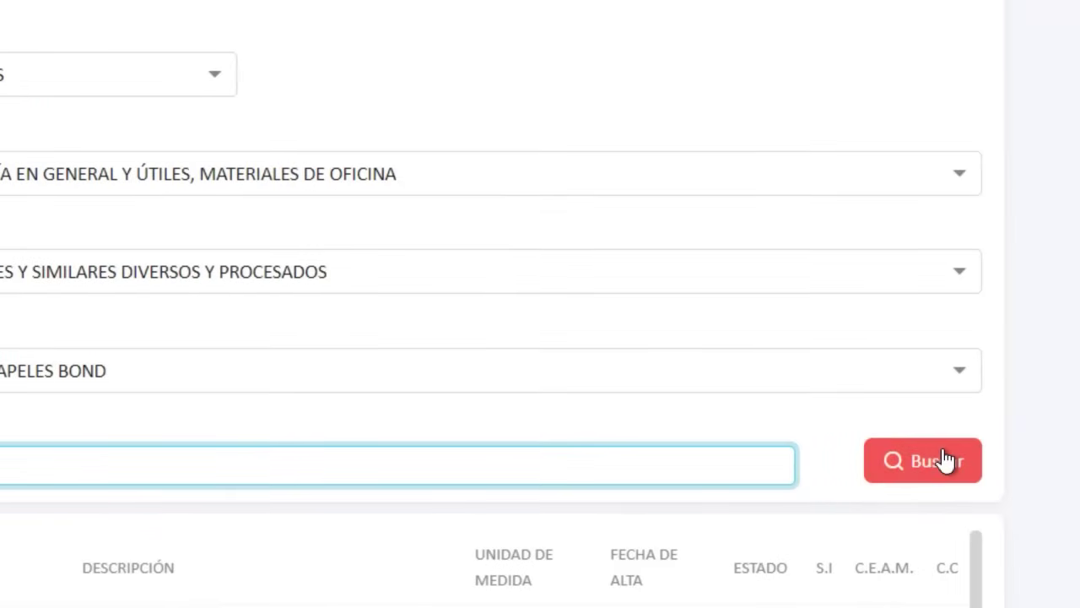
pyautogui.click(943, 460)
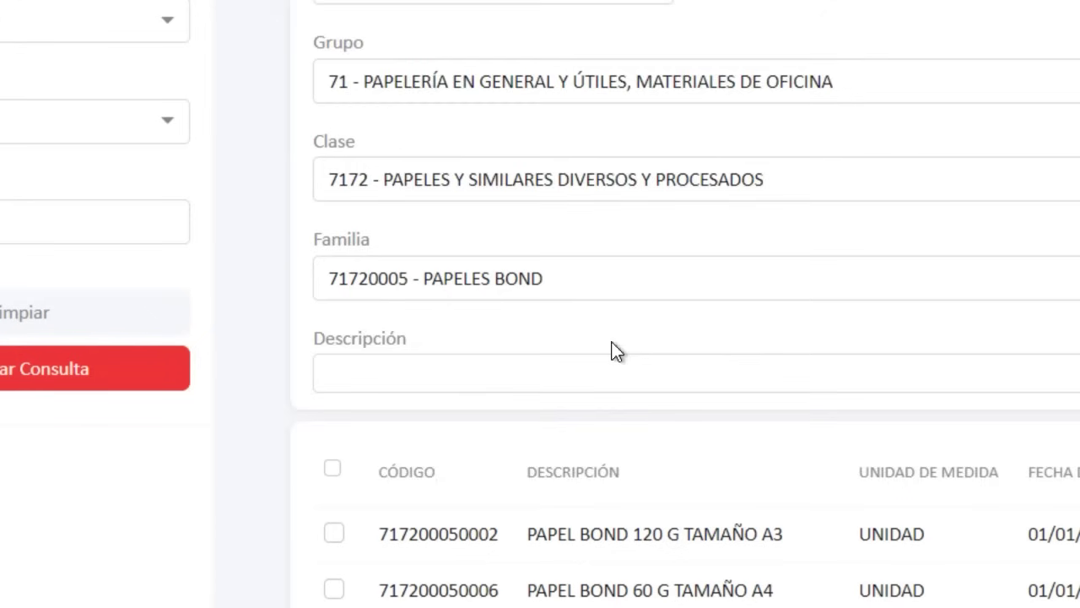
# Step: Set the search results to show 50 rows per page
pyautogui.scroll(-4, 614, 352)
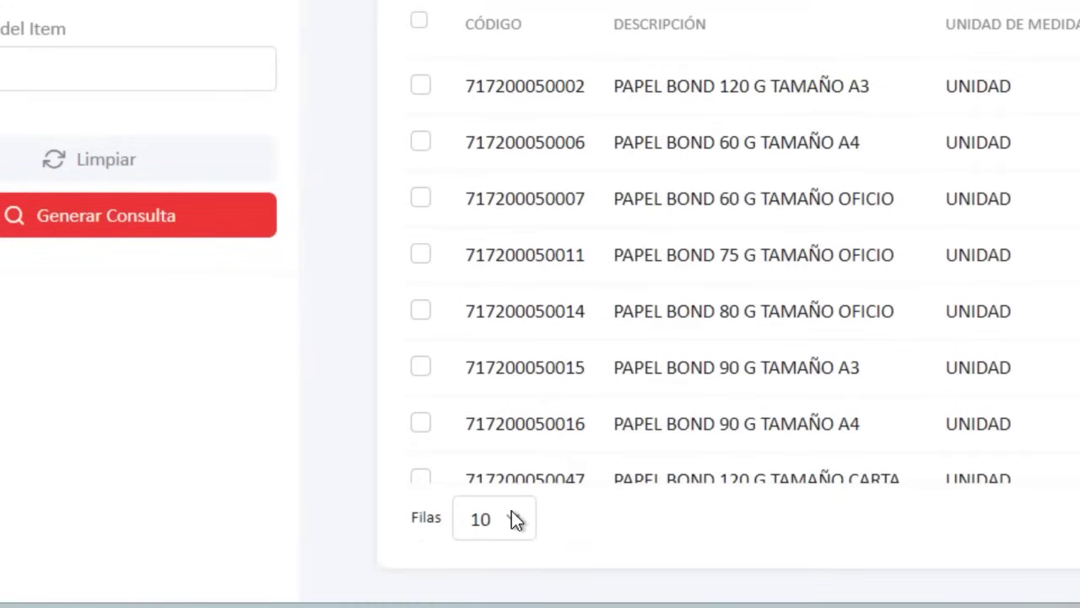
pyautogui.click(511, 519)
pyautogui.click(499, 481)
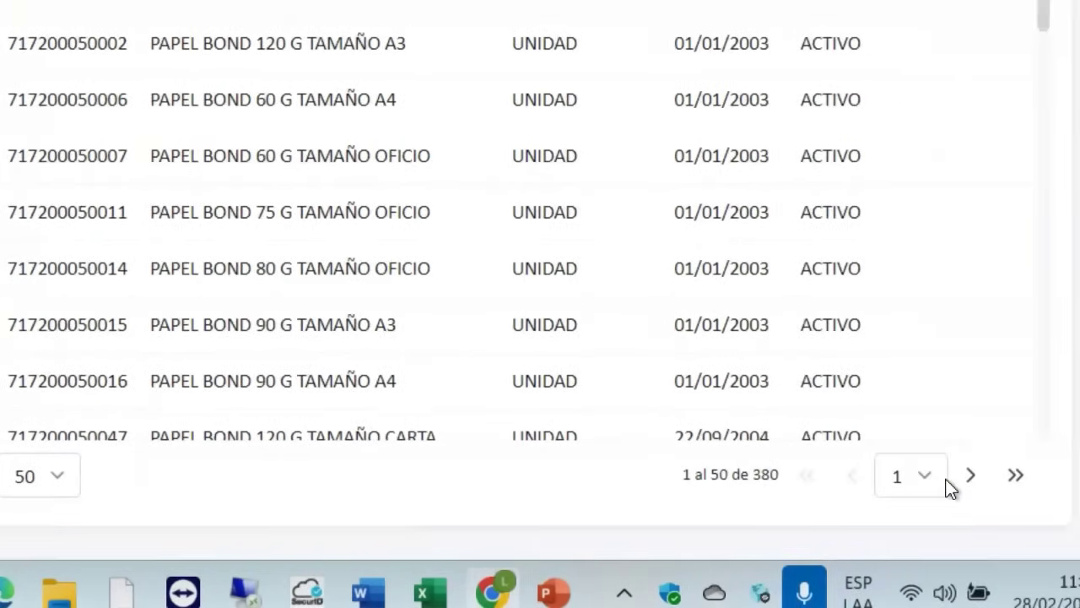
# Step: Browse the result pages through to the last one, and return to the first page
pyautogui.click(968, 477)
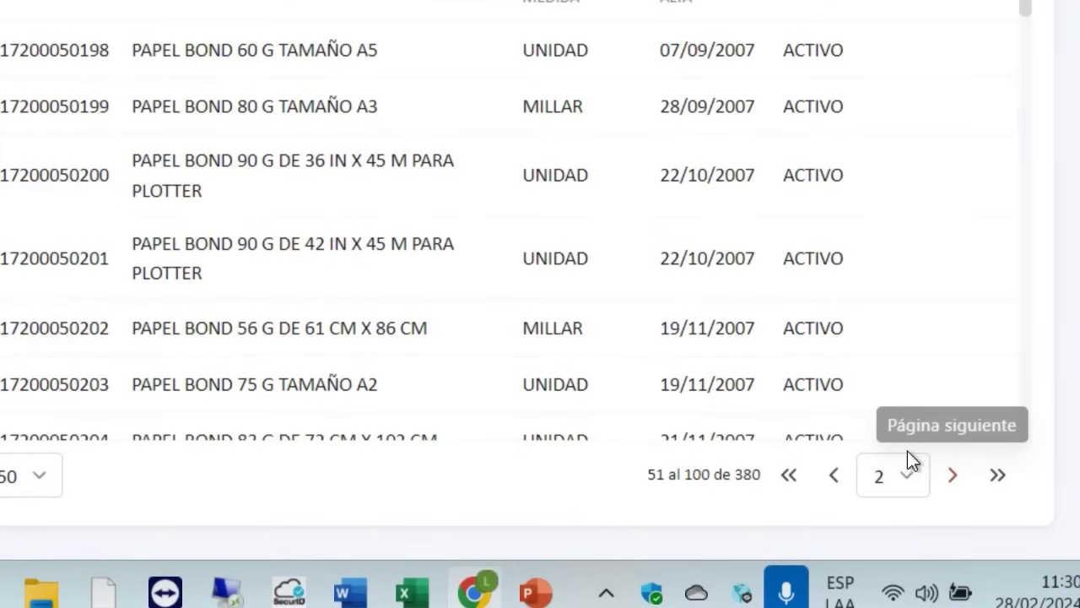
pyautogui.click(896, 478)
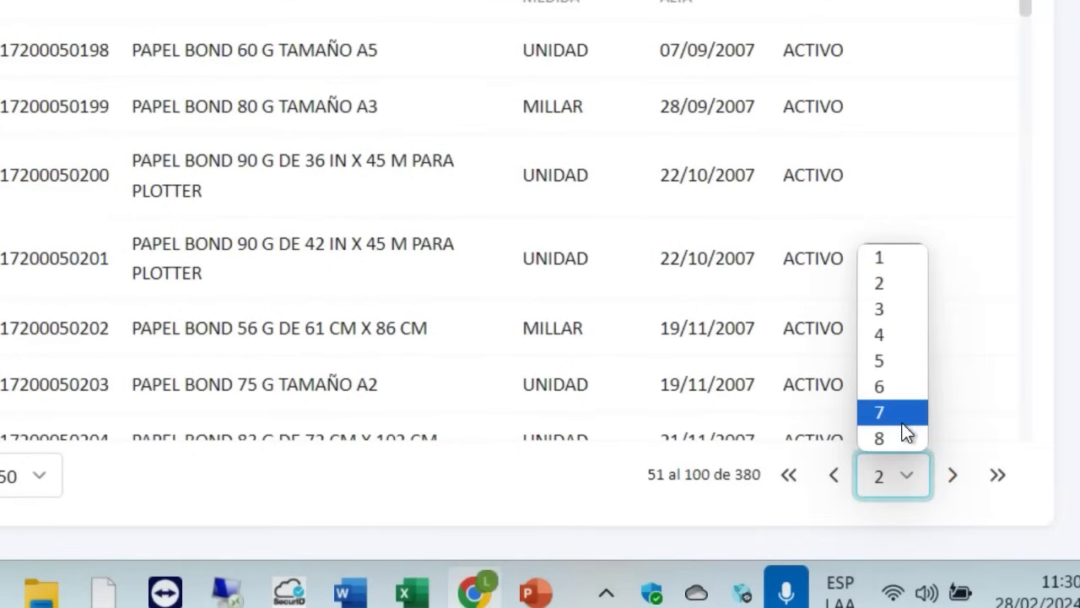
pyautogui.click(982, 515)
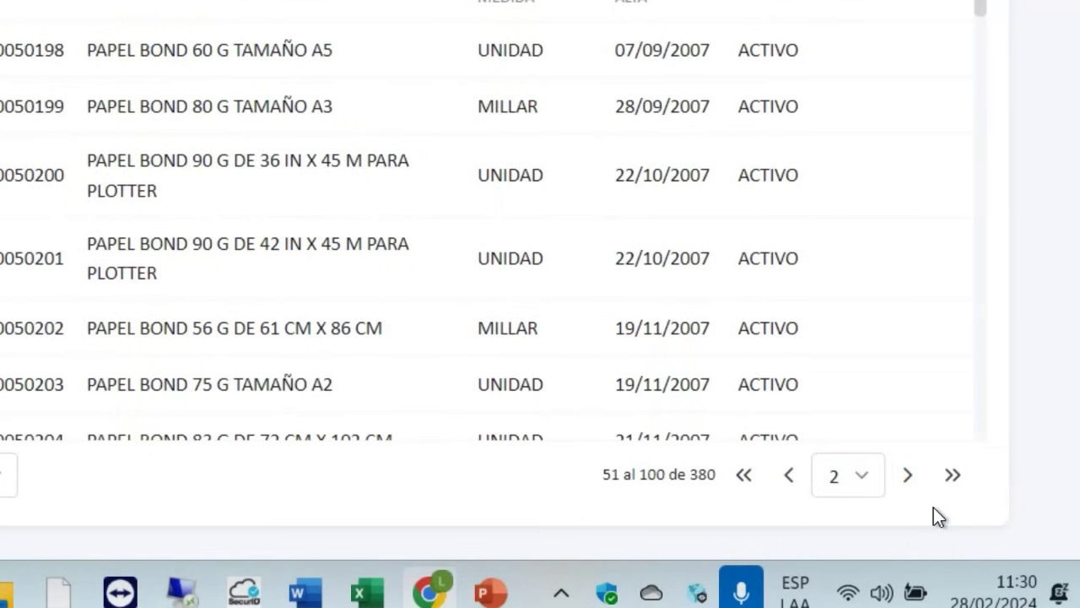
pyautogui.click(954, 476)
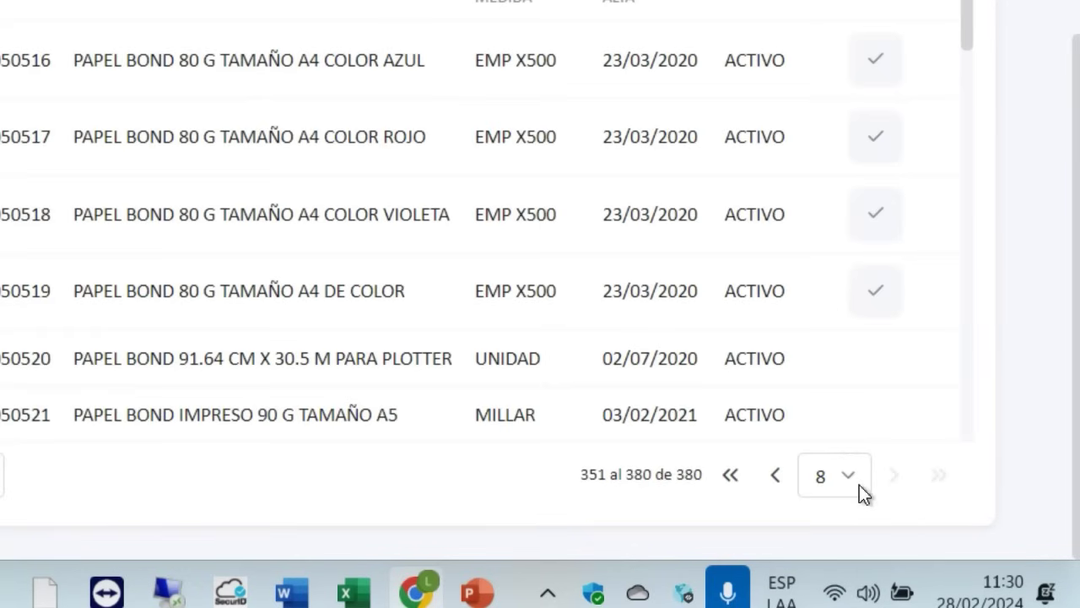
pyautogui.click(777, 481)
pyautogui.click(729, 490)
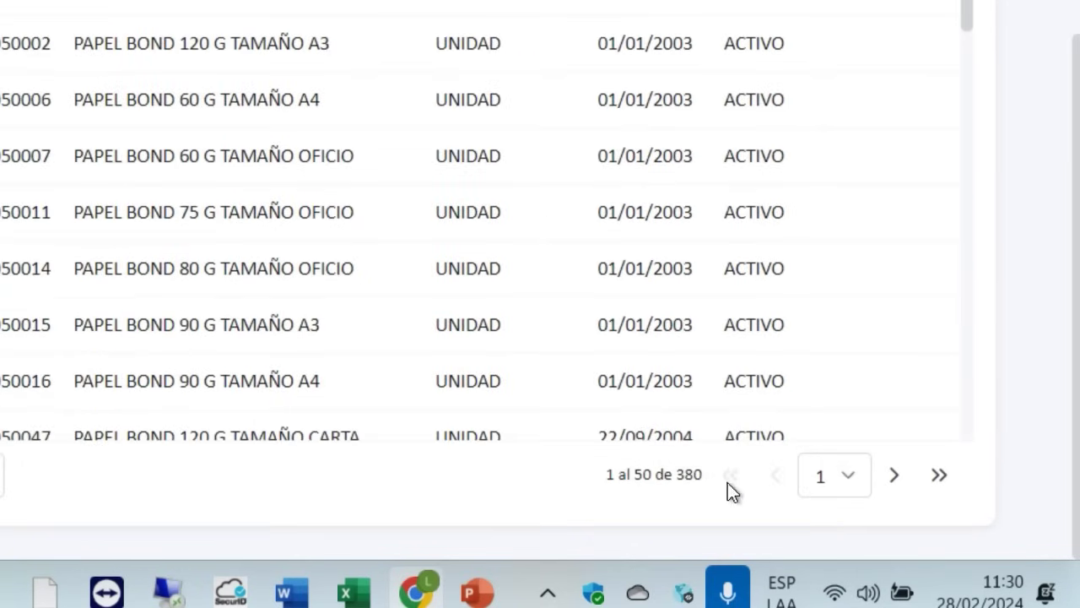
# Step: Select PAPEL BOND 80 G TAMAÑO A4 (EMP X500) and PAPEL BOND 56 G TAMAÑO A4 (MILLAR) on the second results page
pyautogui.click(893, 475)
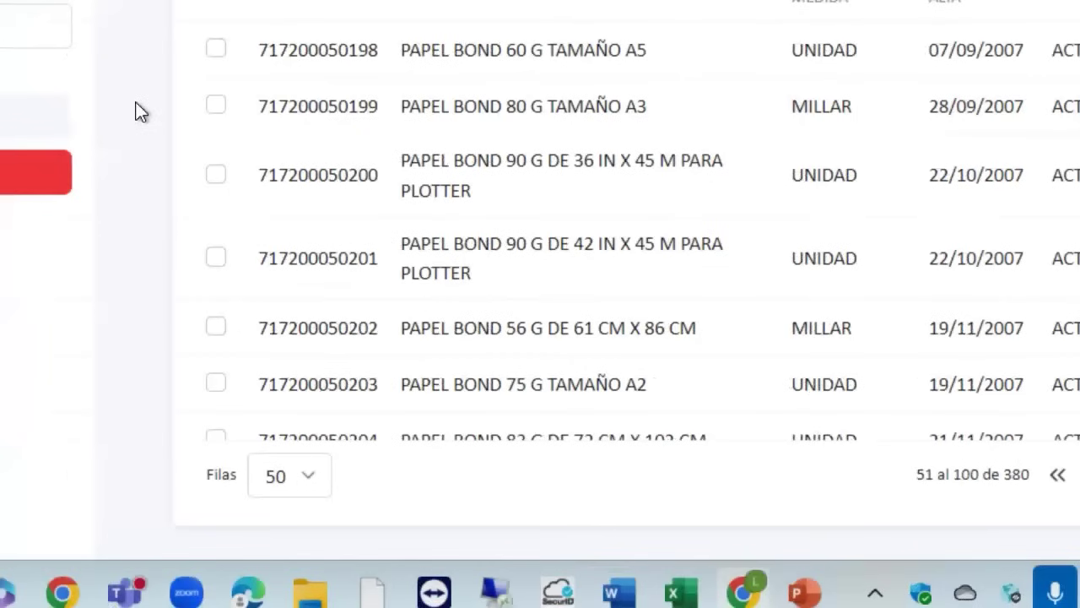
pyautogui.scroll(-3, 703, 345)
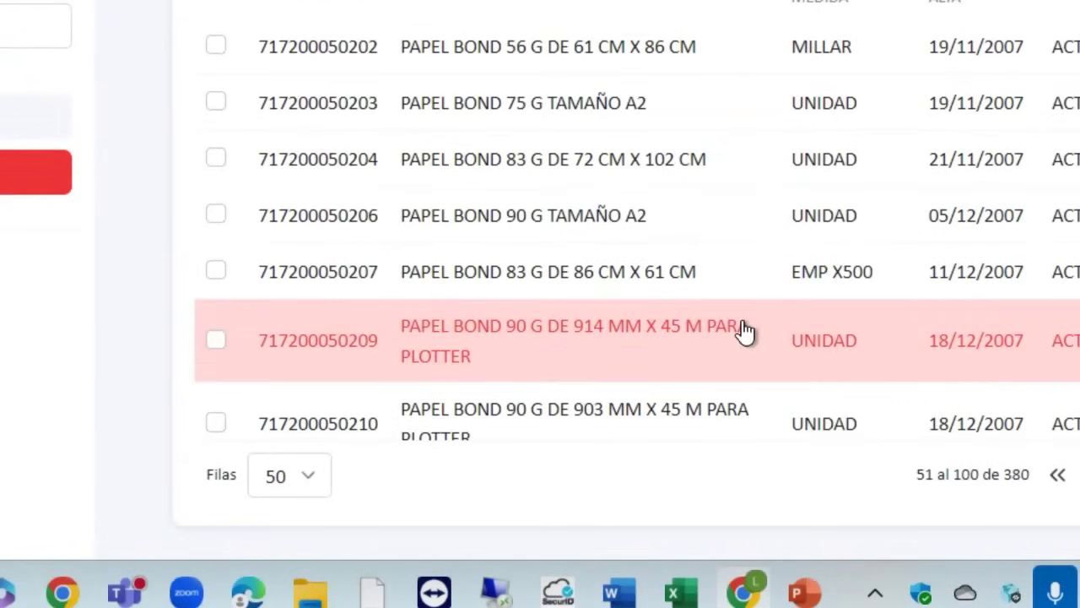
pyautogui.scroll(-2, 745, 330)
pyautogui.scroll(-3, 750, 330)
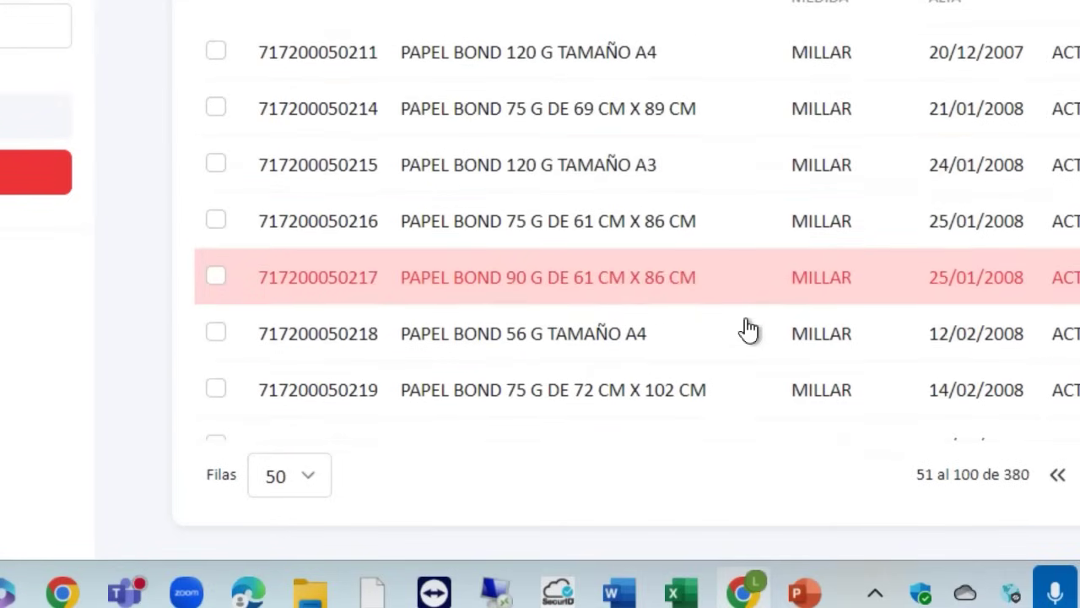
pyautogui.scroll(-3, 749, 330)
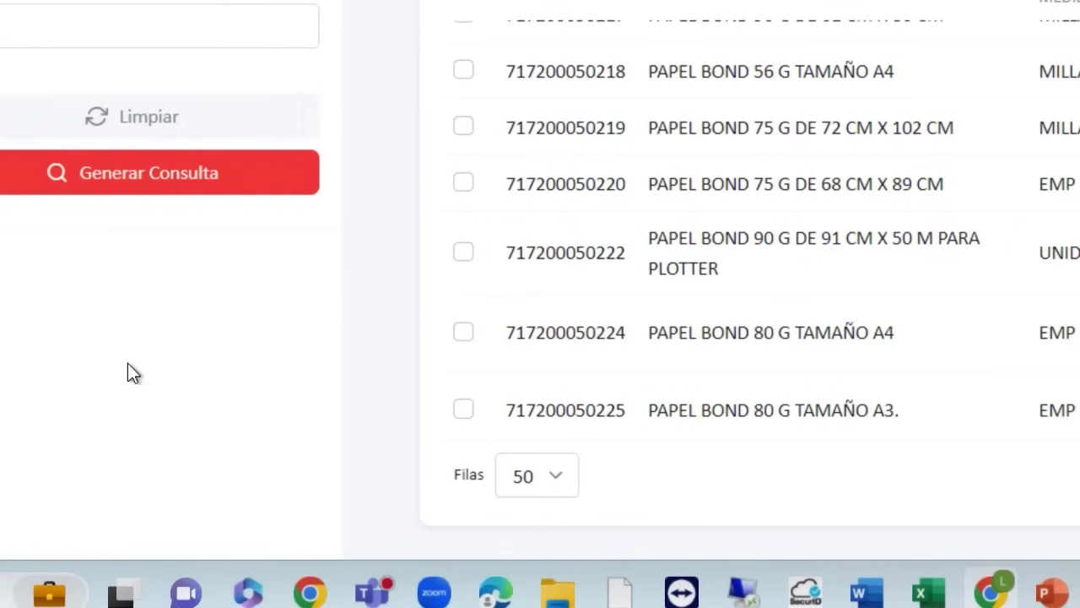
pyautogui.click(477, 337)
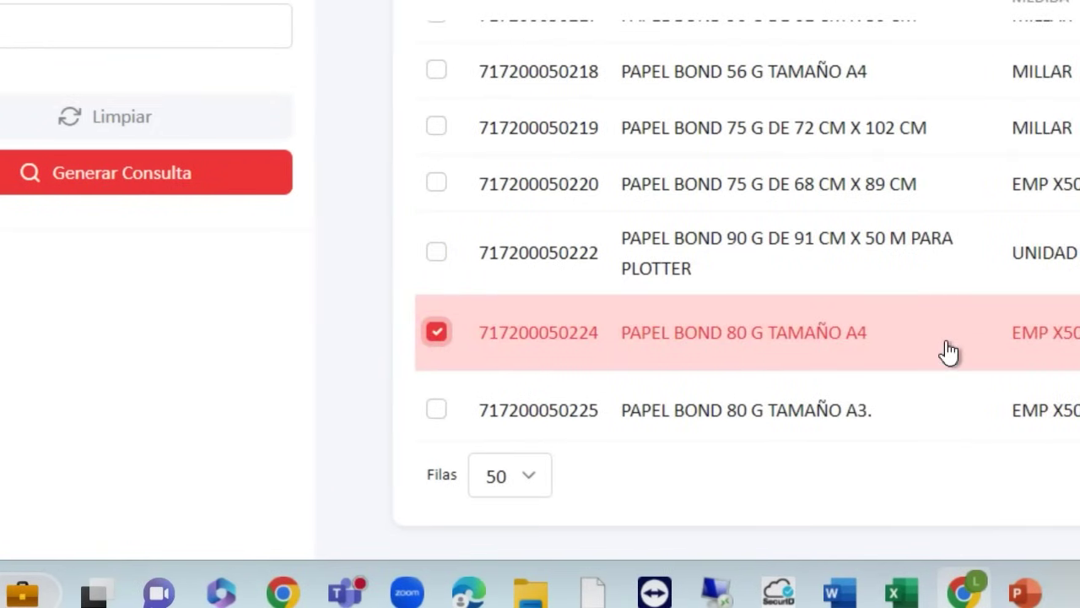
pyautogui.scroll(2, 949, 352)
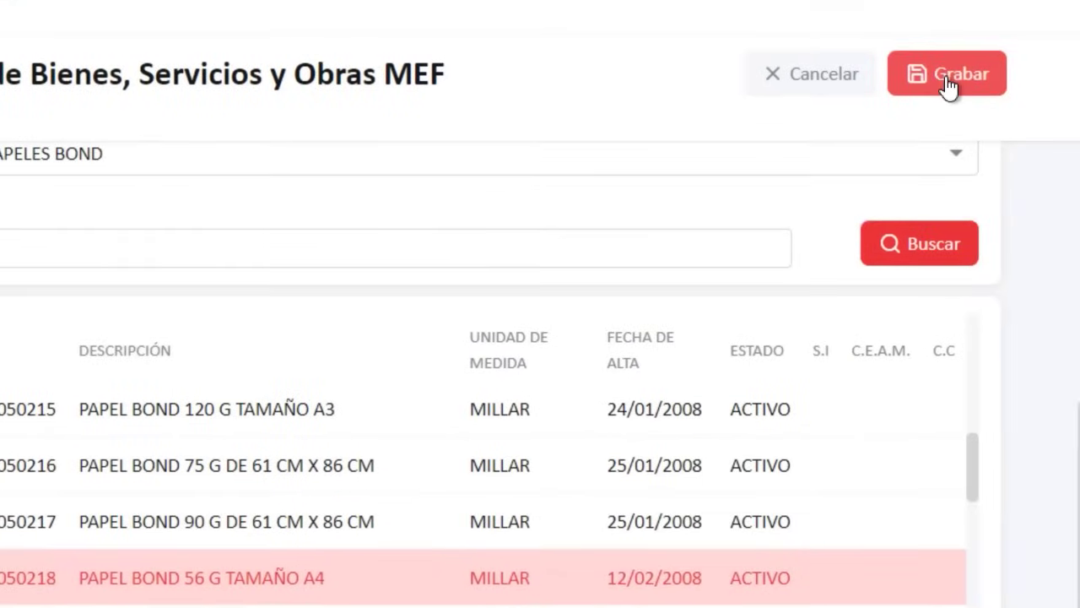
# Step: Save the selected bond paper items to the institutional catalogue with confirmation, and exit the MEF catalogue insertion form
pyautogui.click(947, 83)
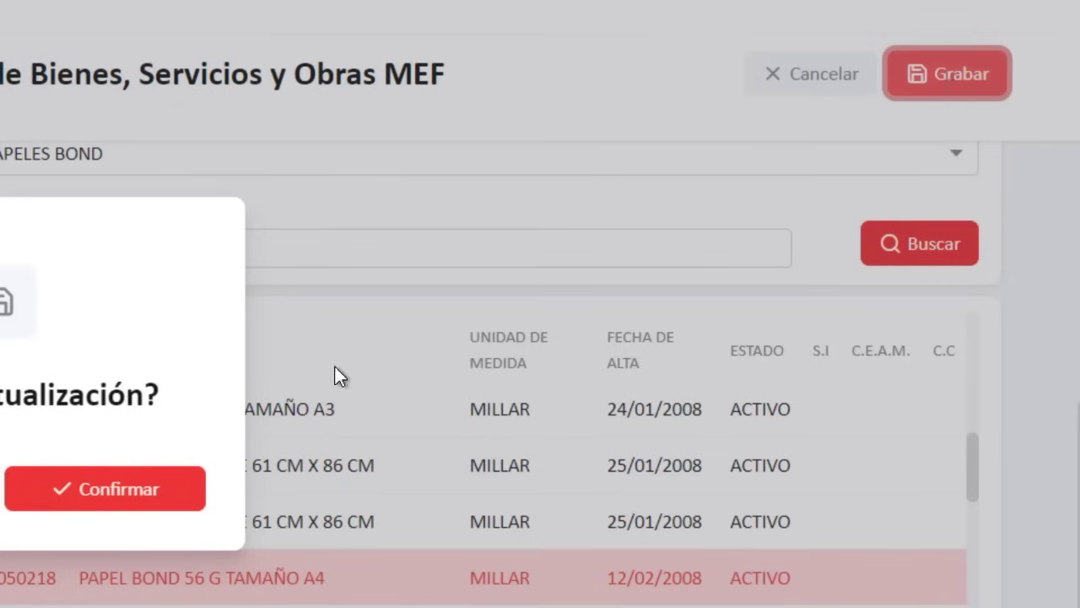
pyautogui.click(381, 492)
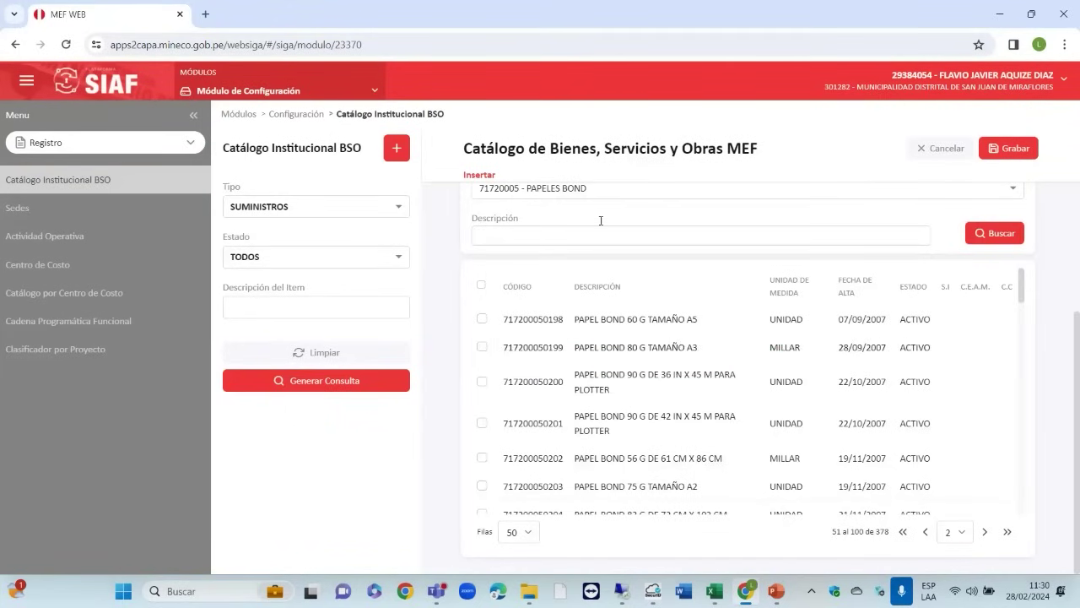
pyautogui.click(933, 155)
pyautogui.click(610, 356)
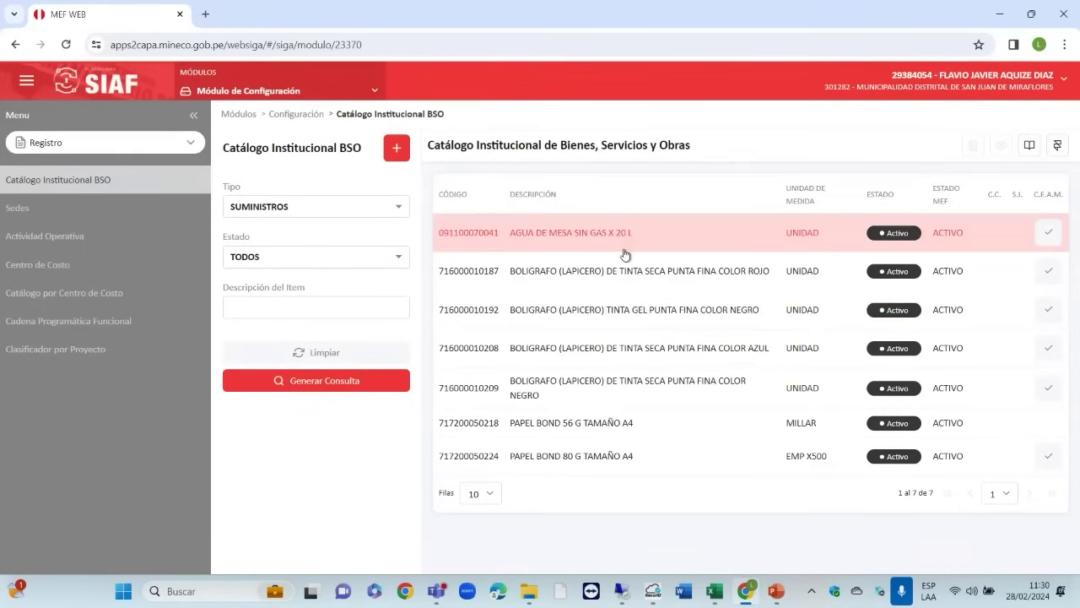
pyautogui.click(396, 211)
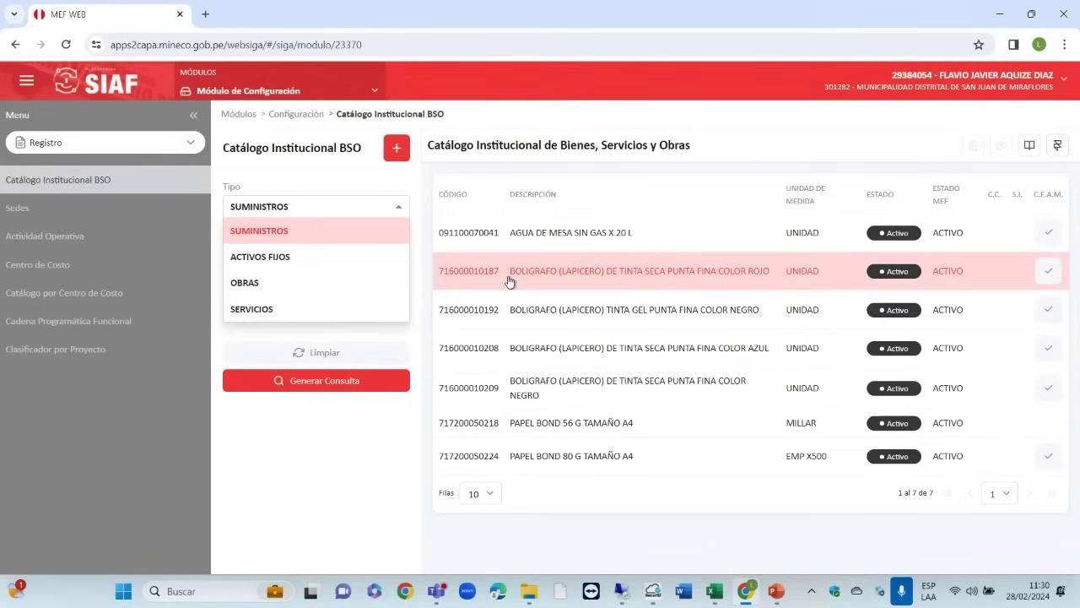
pyautogui.click(387, 428)
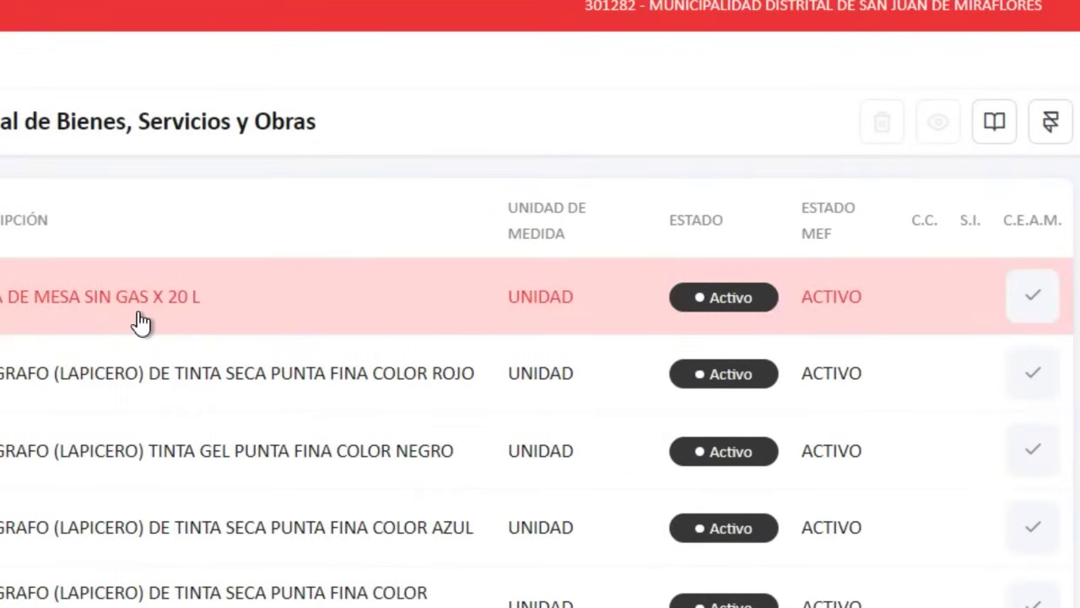
# Step: View the detail record of AGUA DE MESA SIN GAS X 20 L, and return to the institutional catalogue list
pyautogui.click(140, 322)
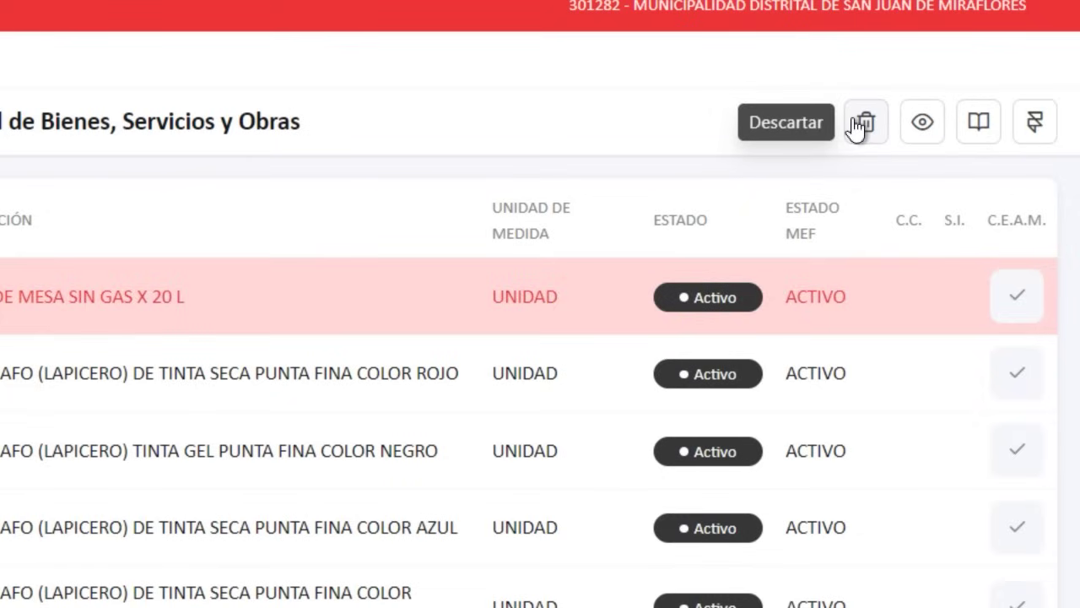
pyautogui.click(921, 127)
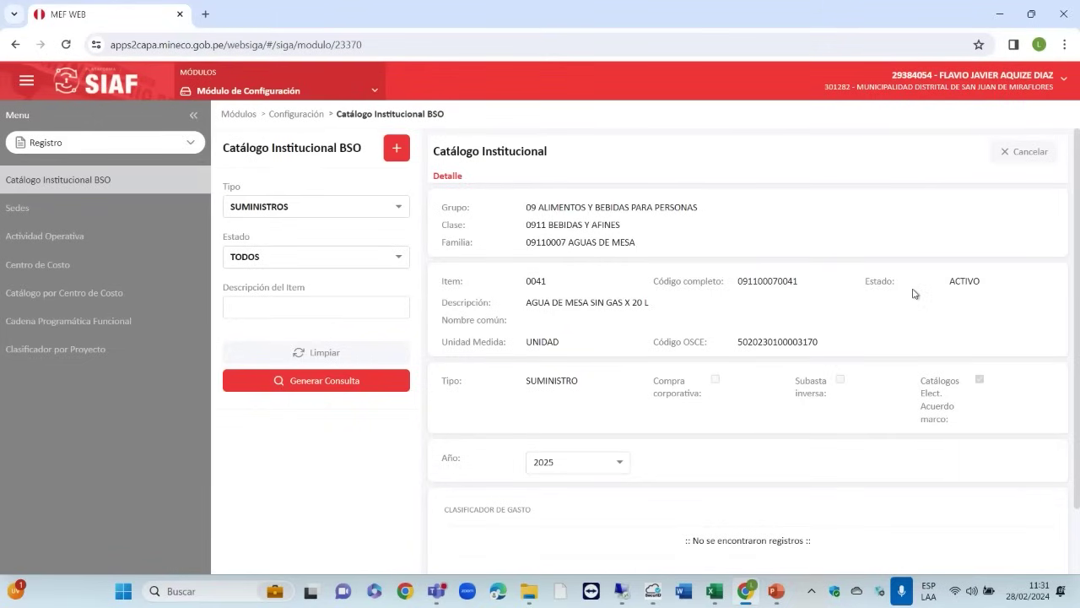
pyautogui.click(1040, 162)
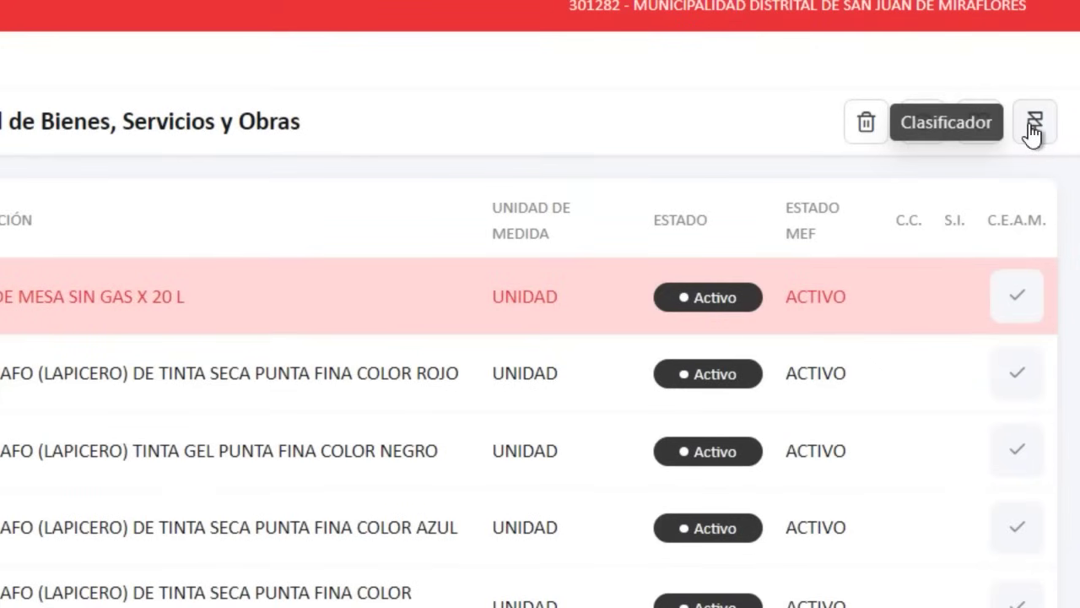
# Step: Activate classifier 2.3. 1 1. 1 1 for the AGUAS DE MESA family of AGUA DE MESA SIN GAS X 20 L, and return to the catalogue list
pyautogui.click(1033, 131)
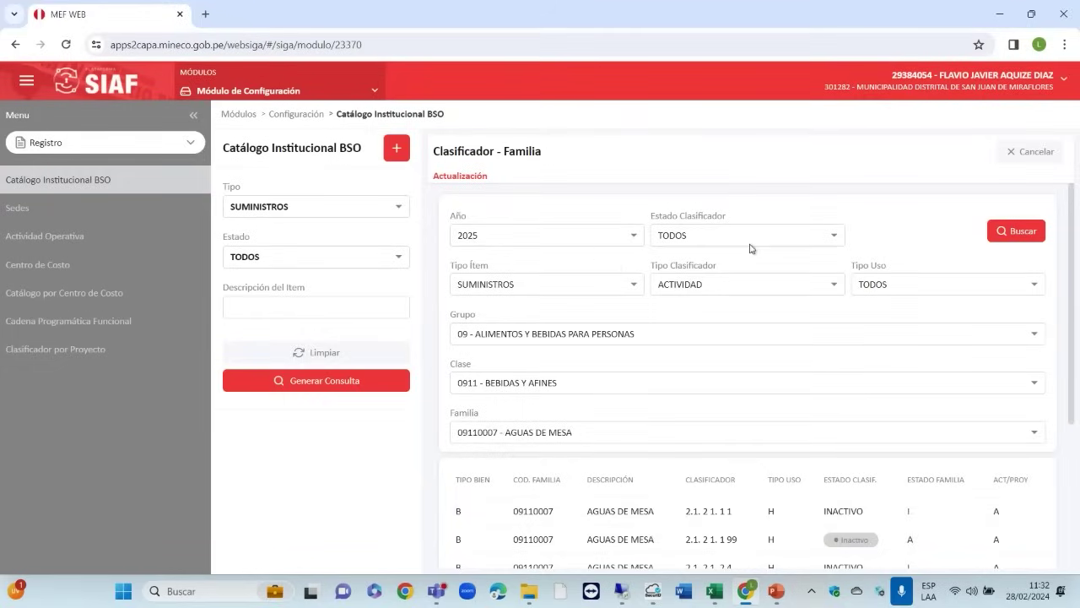
pyautogui.click(827, 245)
pyautogui.click(829, 244)
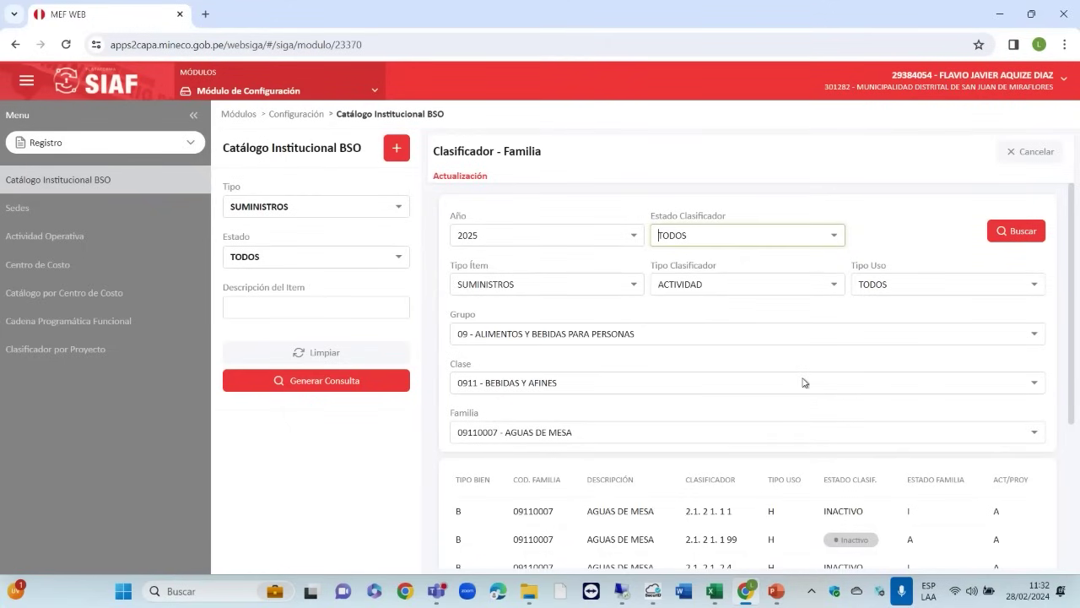
pyautogui.scroll(-3, 803, 403)
pyautogui.scroll(3, 803, 384)
pyautogui.scroll(-1, 862, 333)
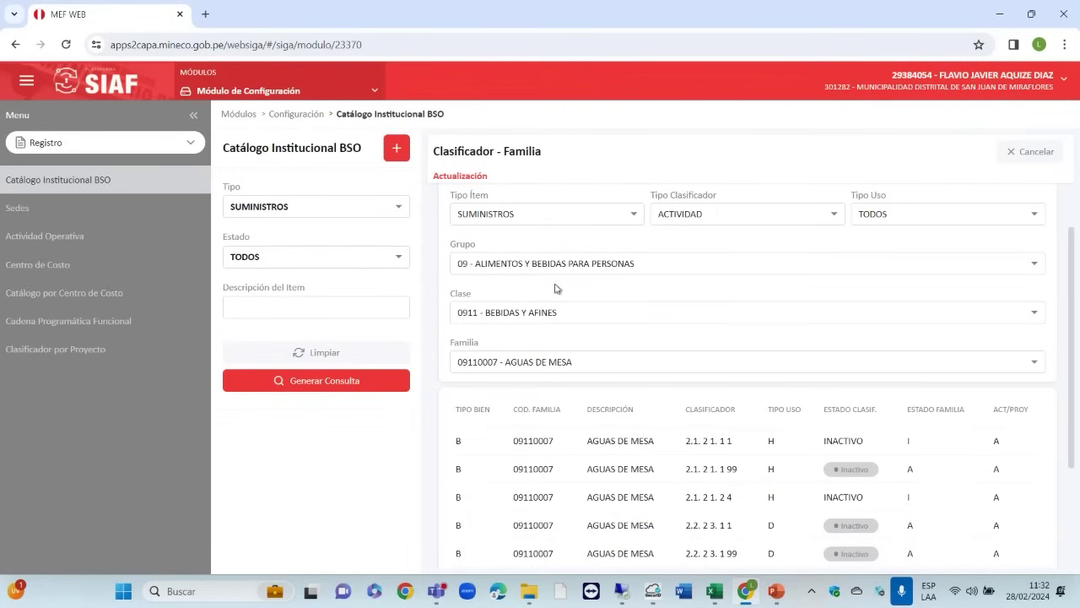
pyautogui.scroll(-1, 550, 368)
pyautogui.scroll(-1, 561, 378)
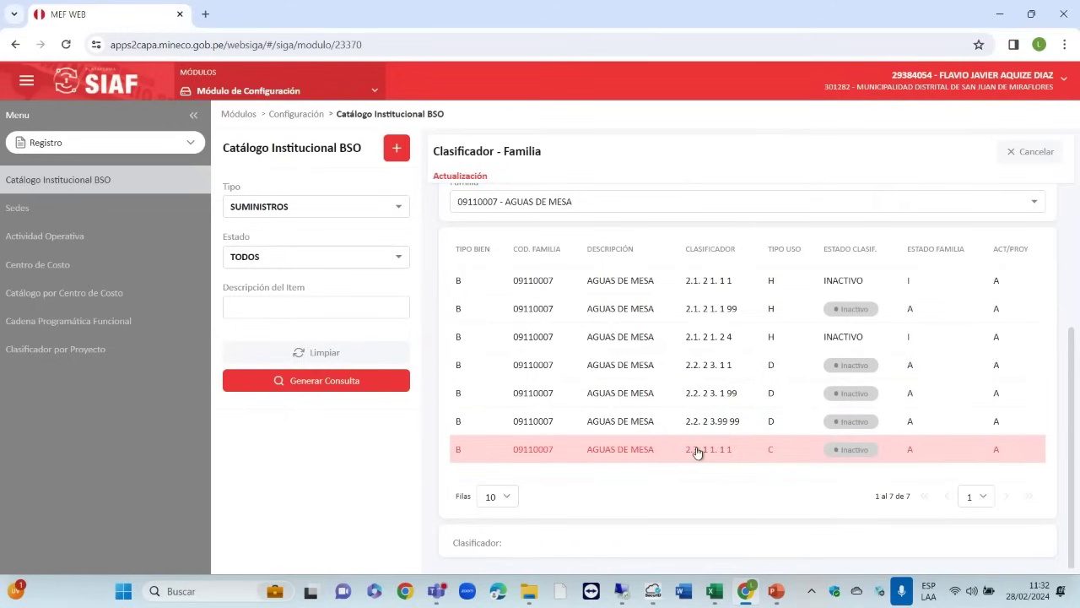
pyautogui.click(853, 456)
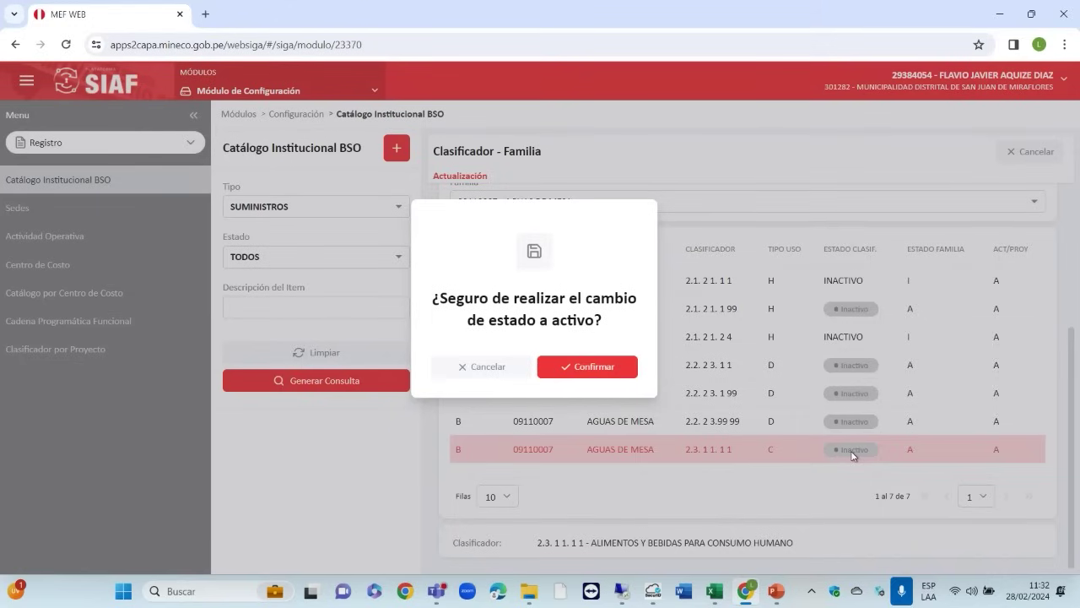
pyautogui.click(594, 369)
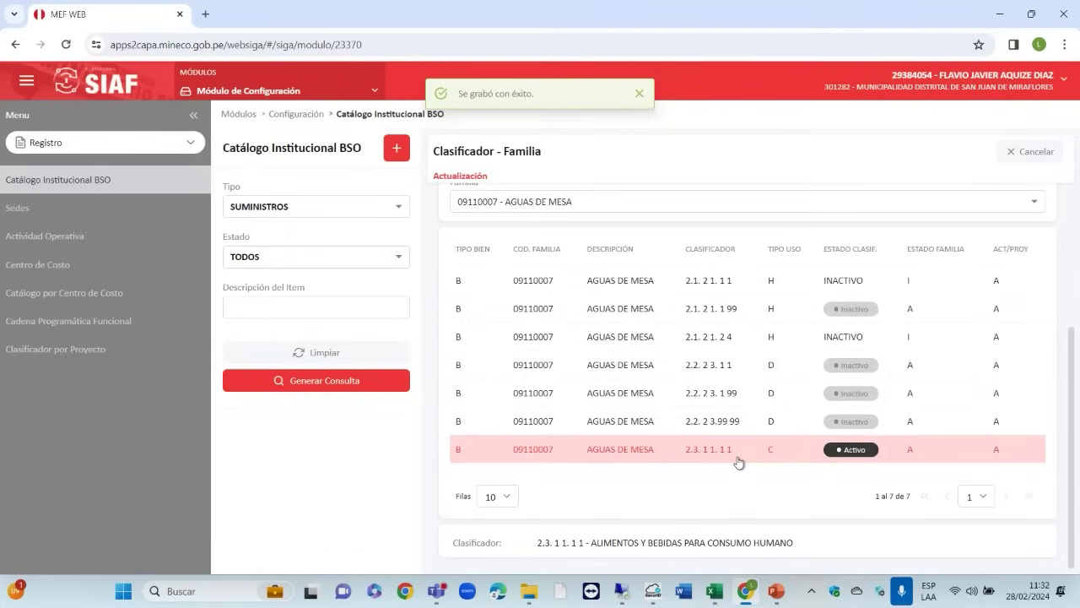
pyautogui.click(1031, 162)
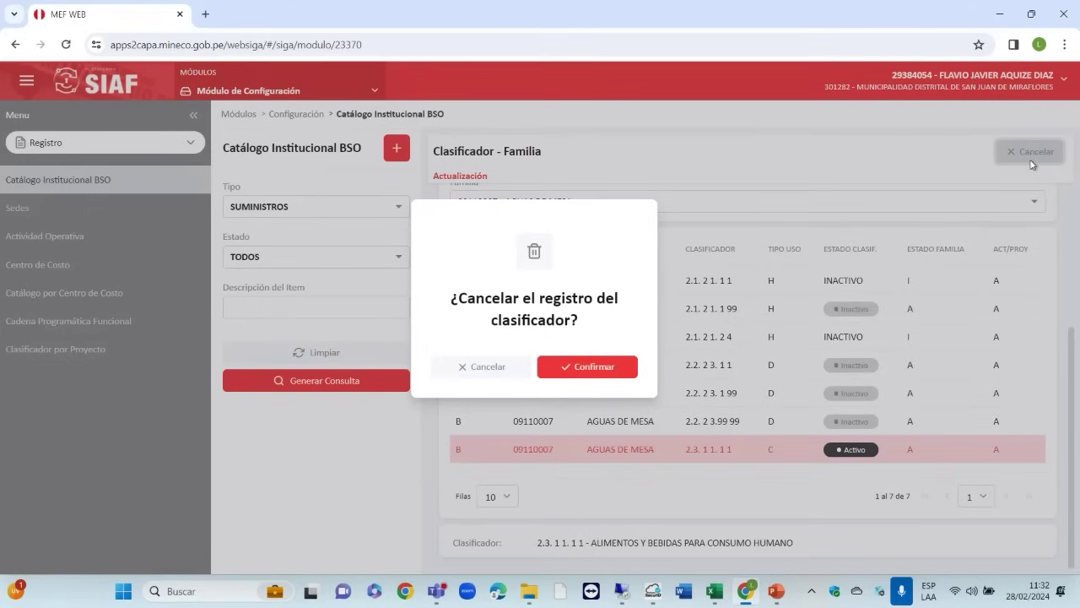
pyautogui.click(576, 366)
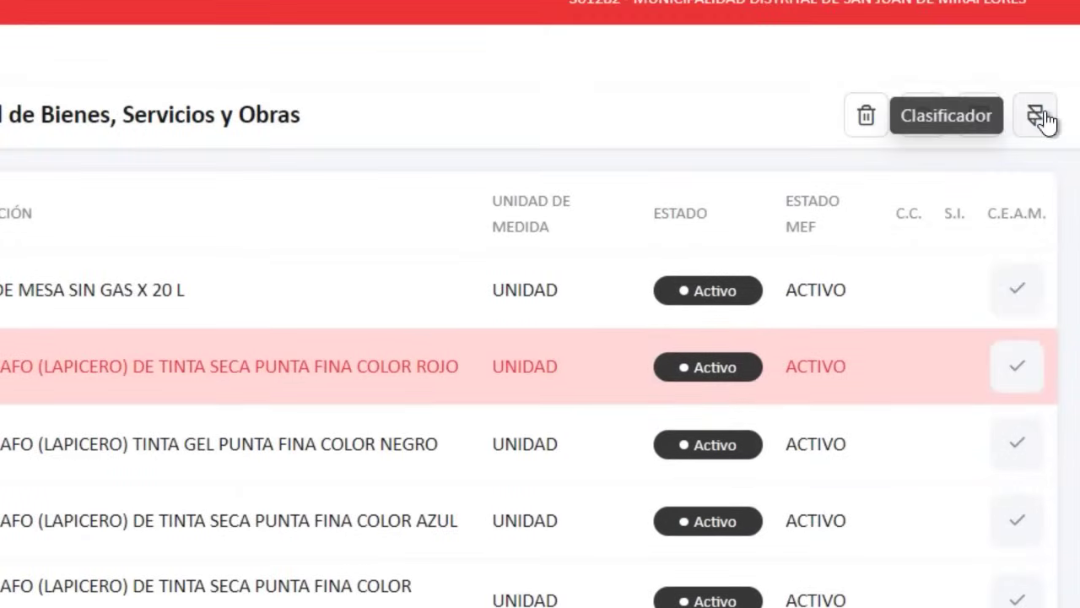
# Step: Activate classifier 2.3. 1 5. 1 2 for the red pen's BOLÍGRAFOS O LAPICEROS family, and return to the catalogue list
pyautogui.click(1042, 120)
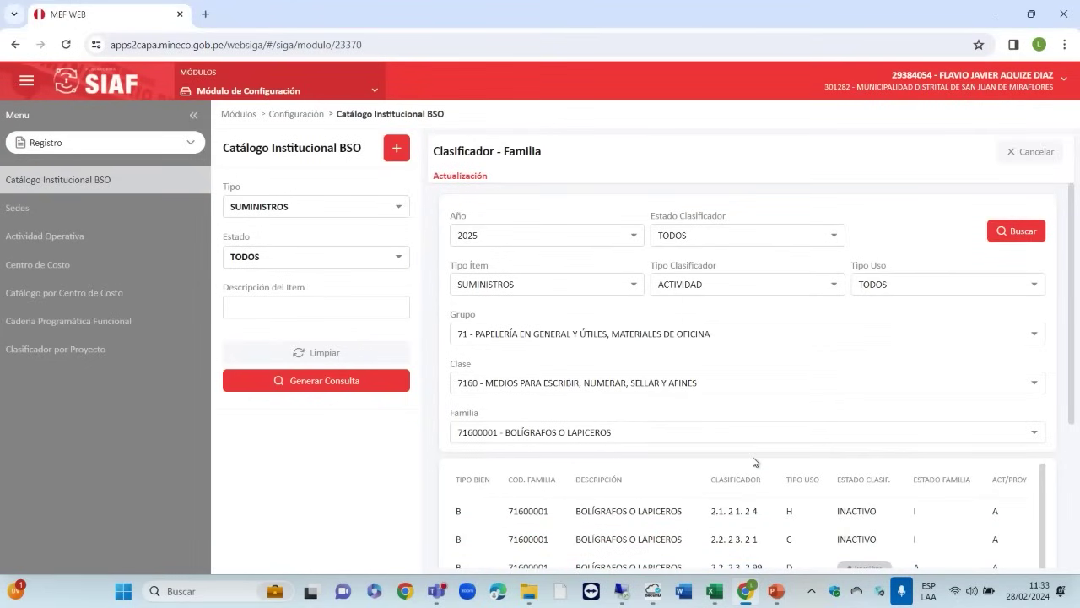
pyautogui.scroll(-1, 754, 462)
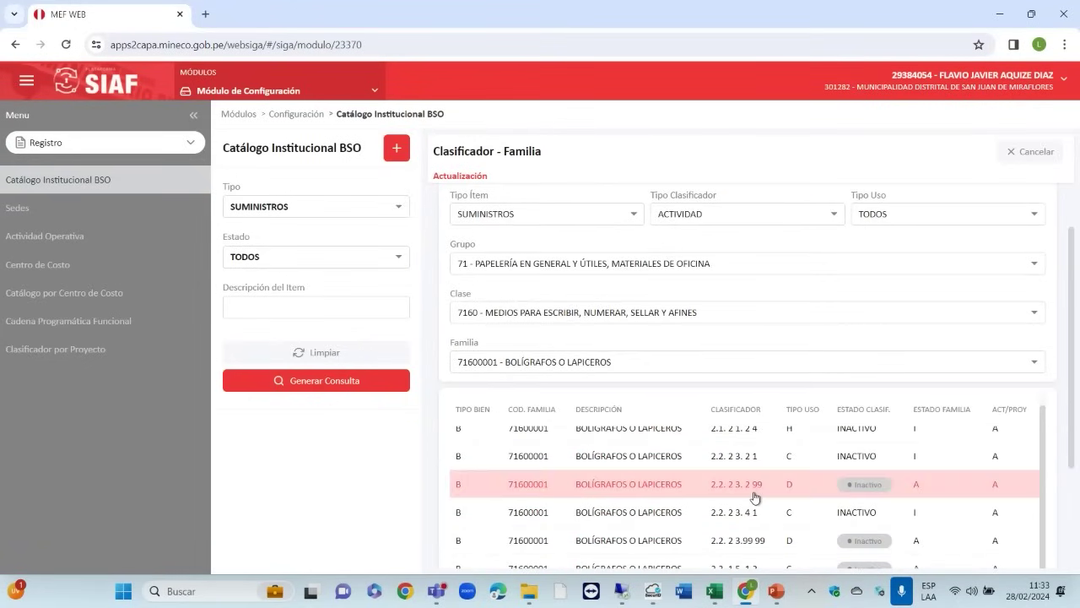
pyautogui.scroll(-3, 755, 498)
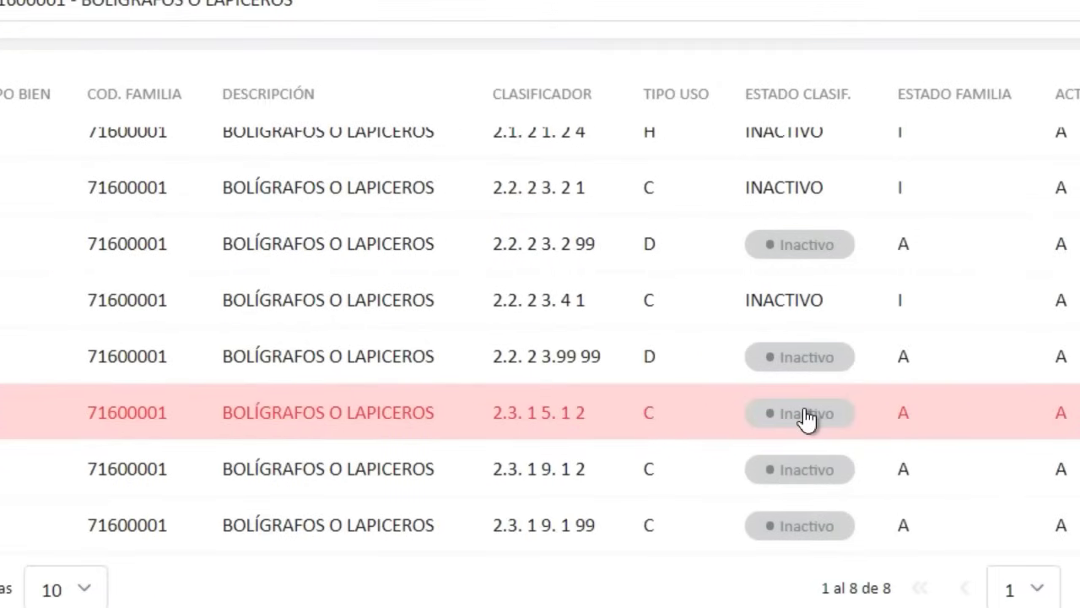
pyautogui.click(806, 413)
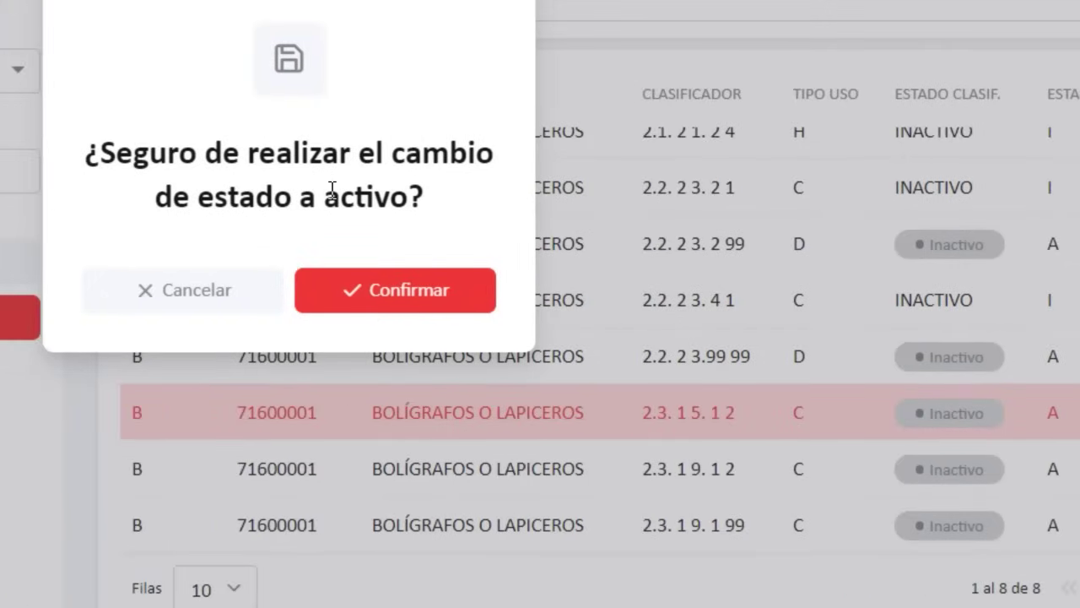
pyautogui.click(410, 292)
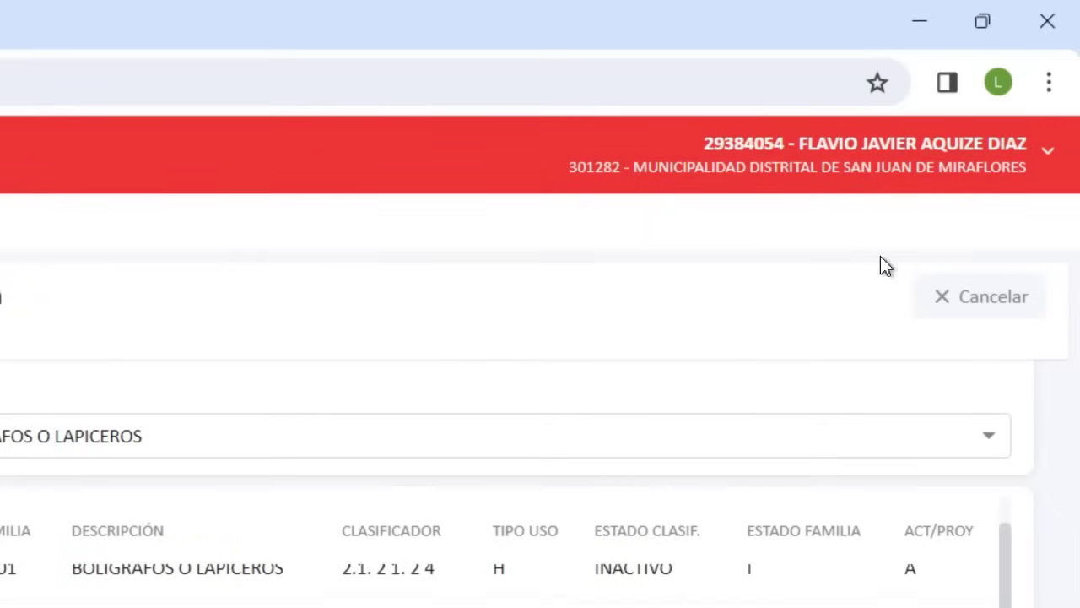
pyautogui.click(992, 309)
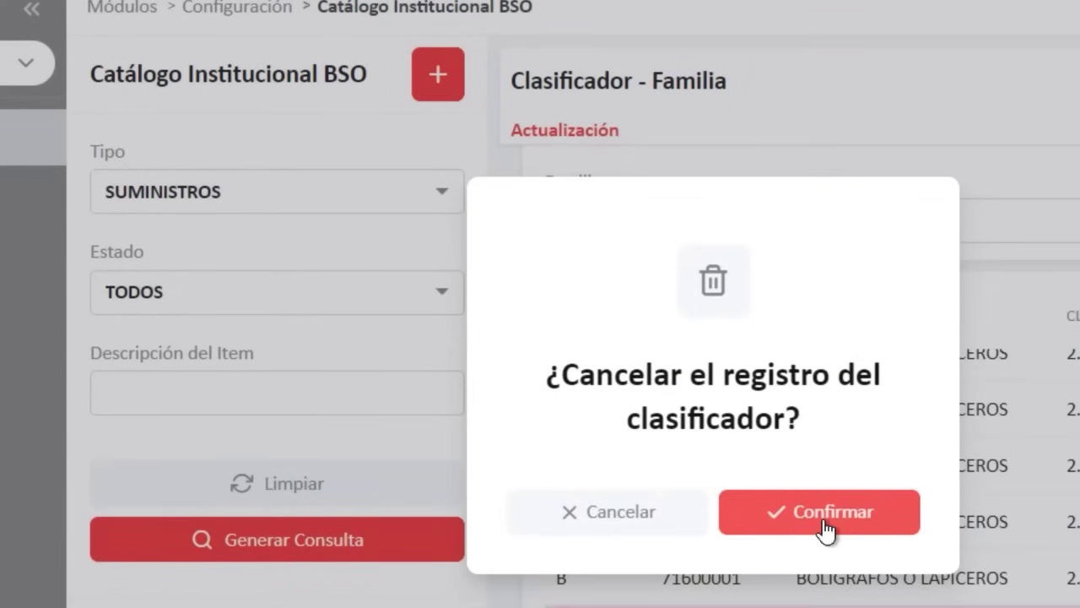
pyautogui.click(823, 513)
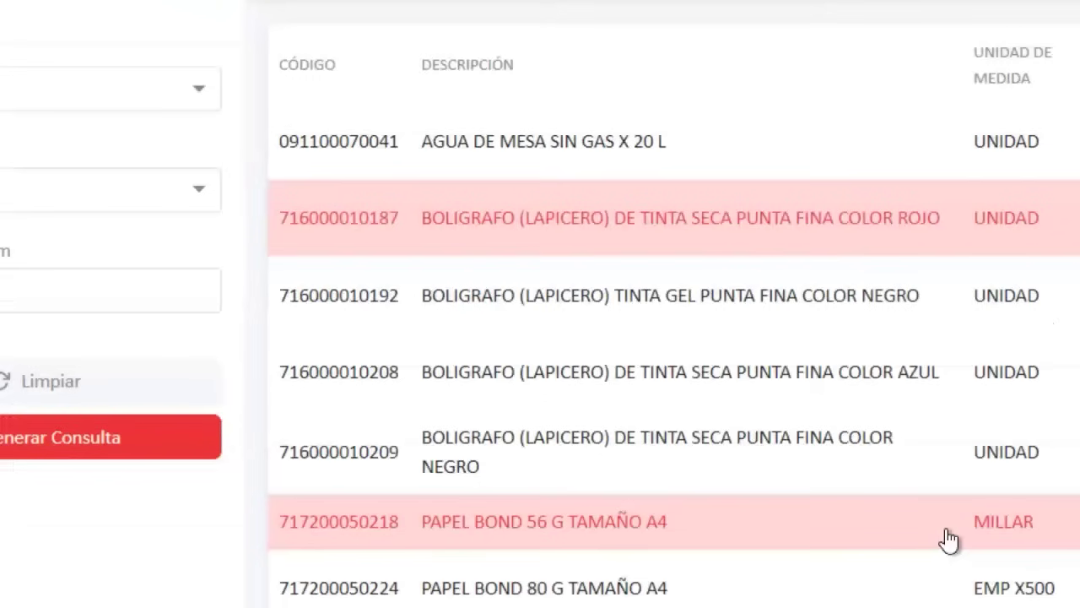
# Step: Activate classifier 2.3. 1 5. 1 2 with use type C for the PAPELES BOND family of PAPEL BOND 80 G TAMAÑO A4, and exit the classifier form
pyautogui.scroll(-1, 929, 541)
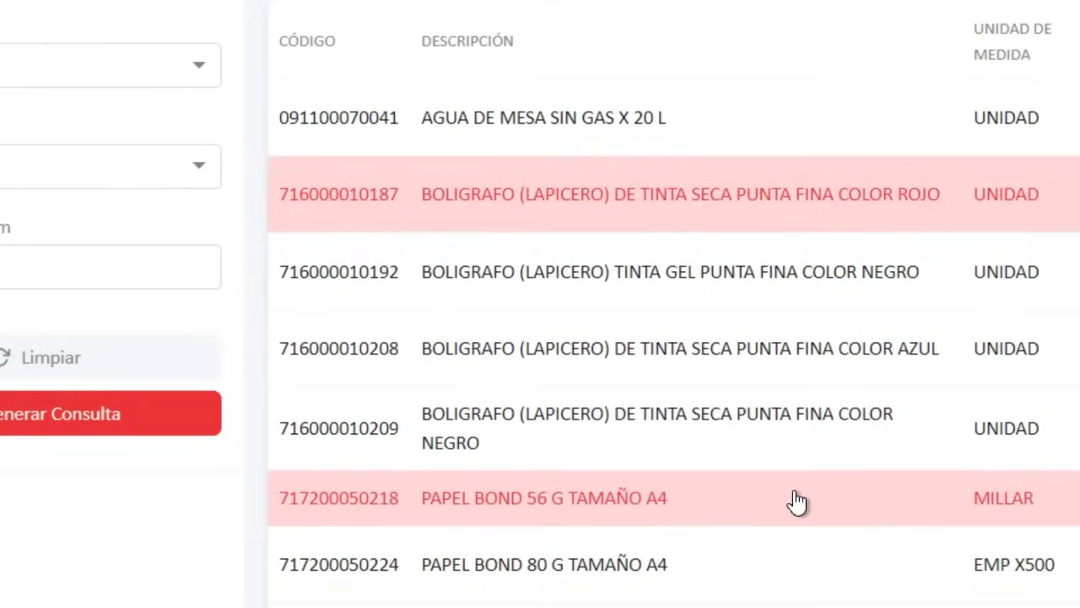
pyautogui.scroll(-1, 779, 531)
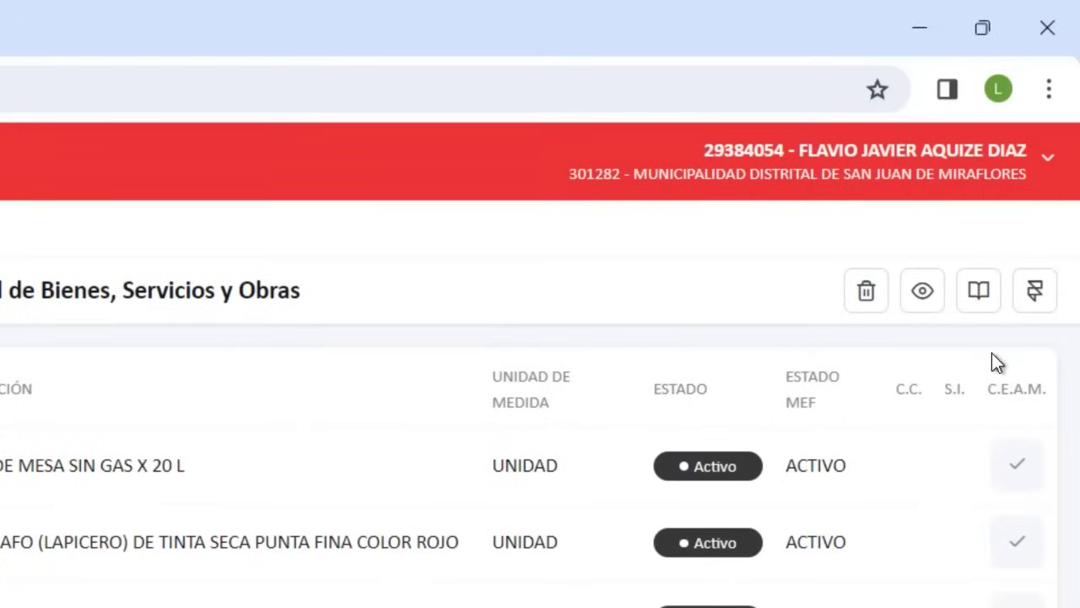
pyautogui.click(1039, 297)
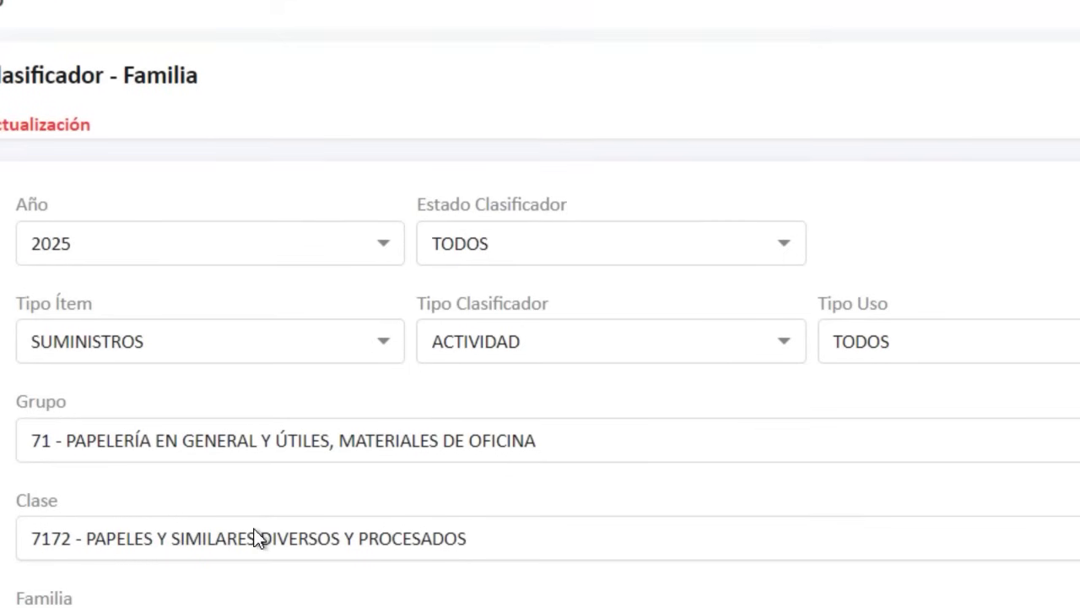
pyautogui.scroll(-5, 349, 417)
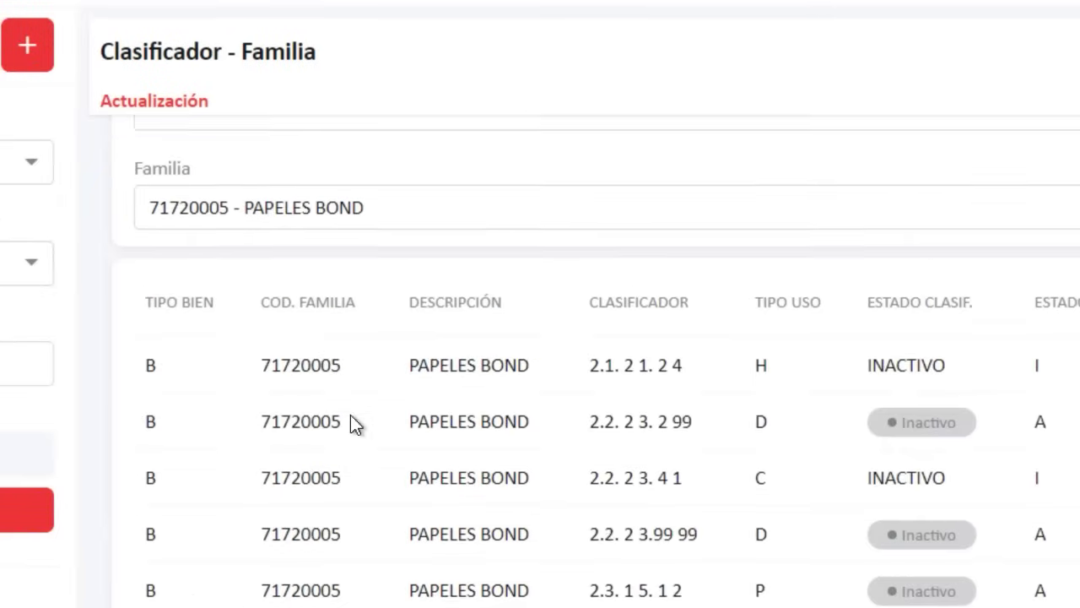
pyautogui.scroll(-4, 350, 422)
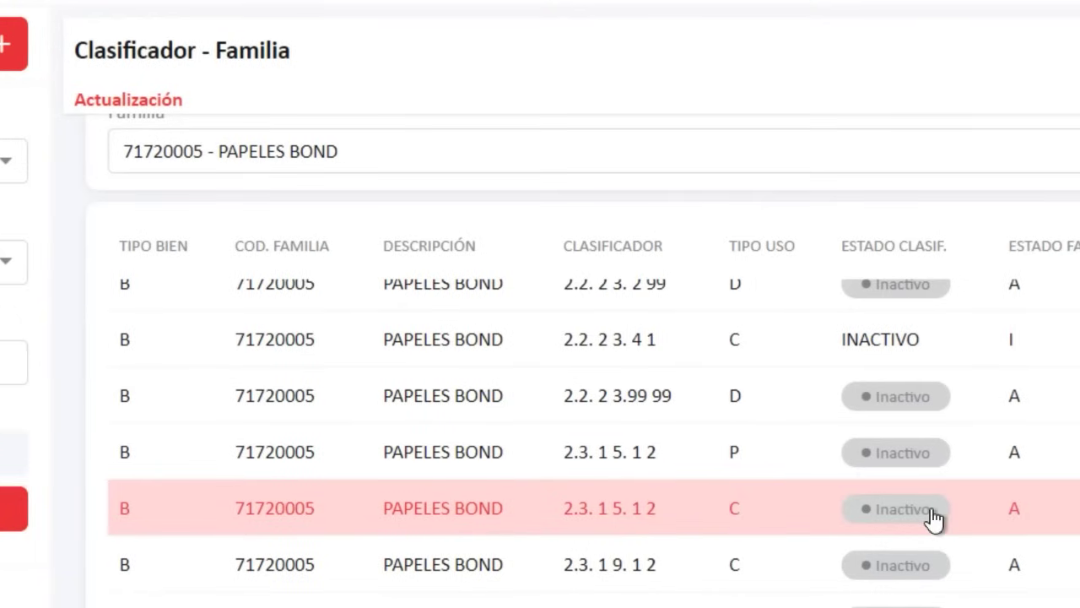
pyautogui.click(928, 515)
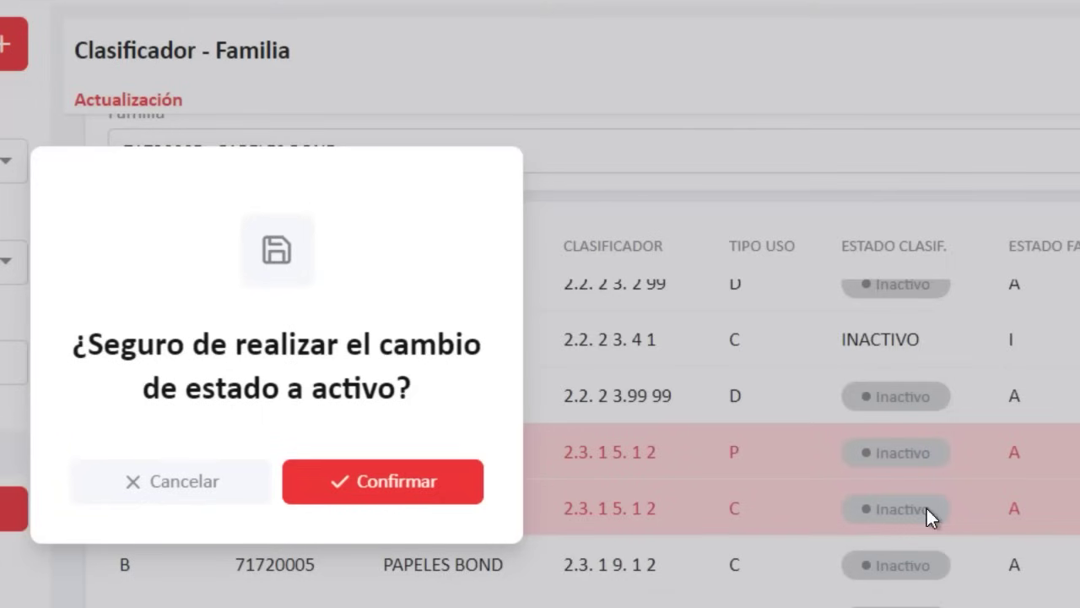
pyautogui.click(357, 483)
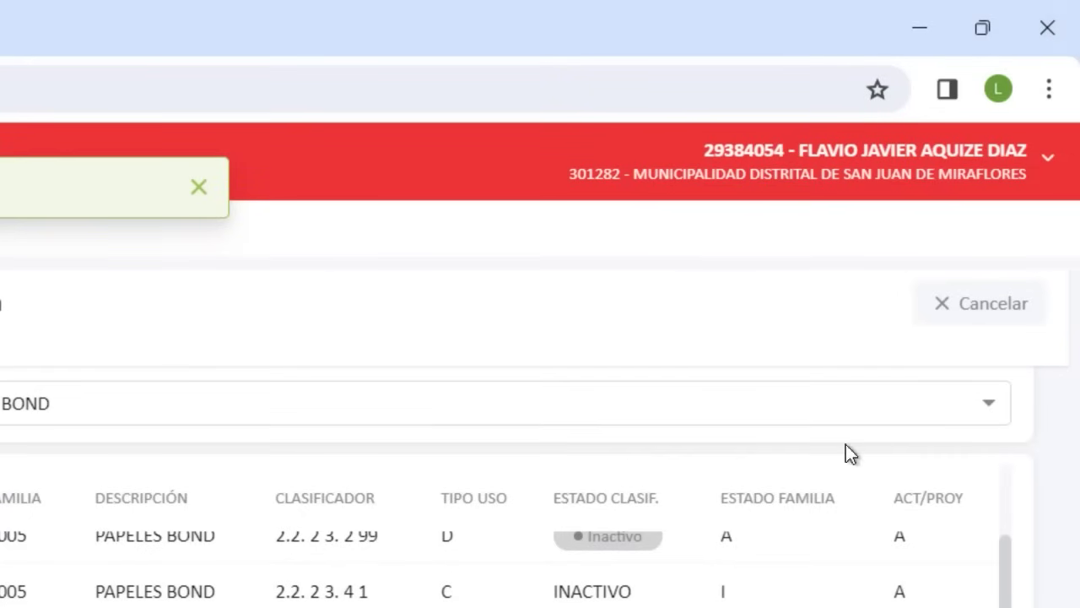
pyautogui.click(1000, 61)
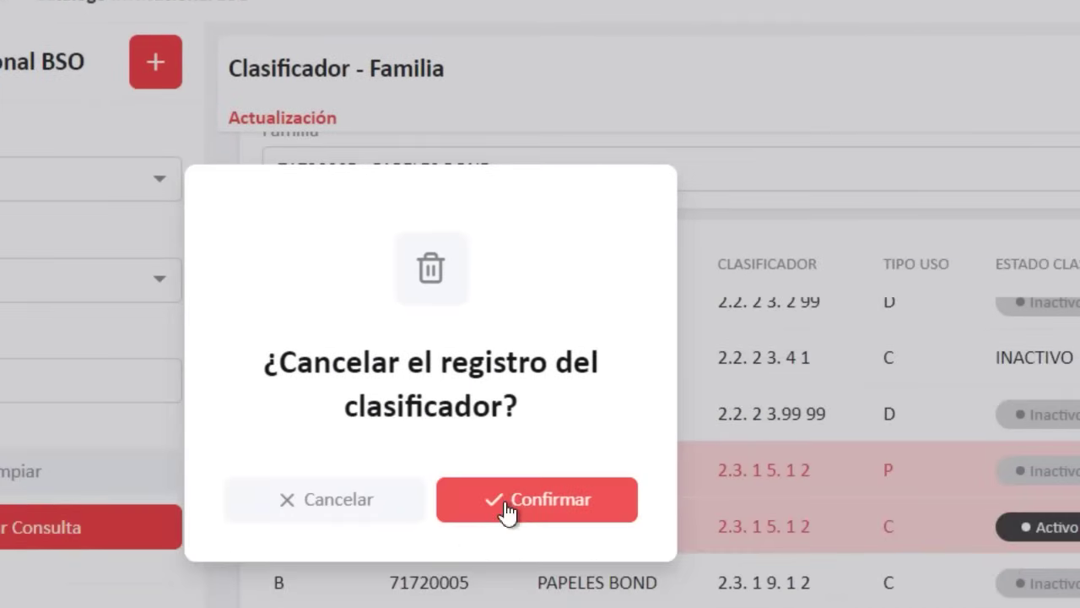
pyautogui.click(518, 504)
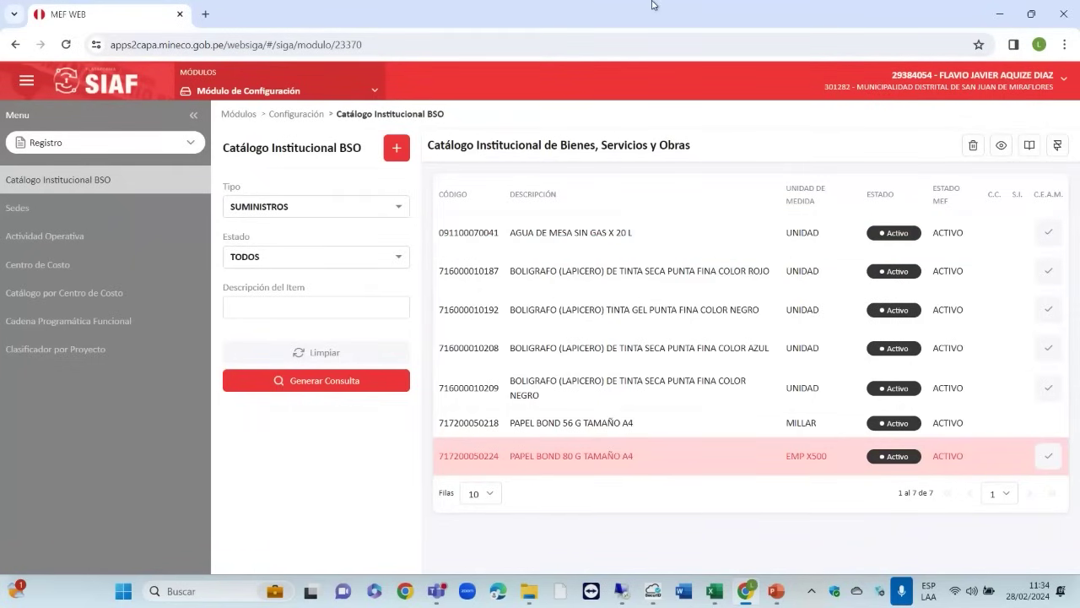
# Step: Set the institutional catalogue type to ACTIVOS FIJOS, and open the MEF catalogue insertion form with item type ACTIVOS FIJOS
pyautogui.click(398, 205)
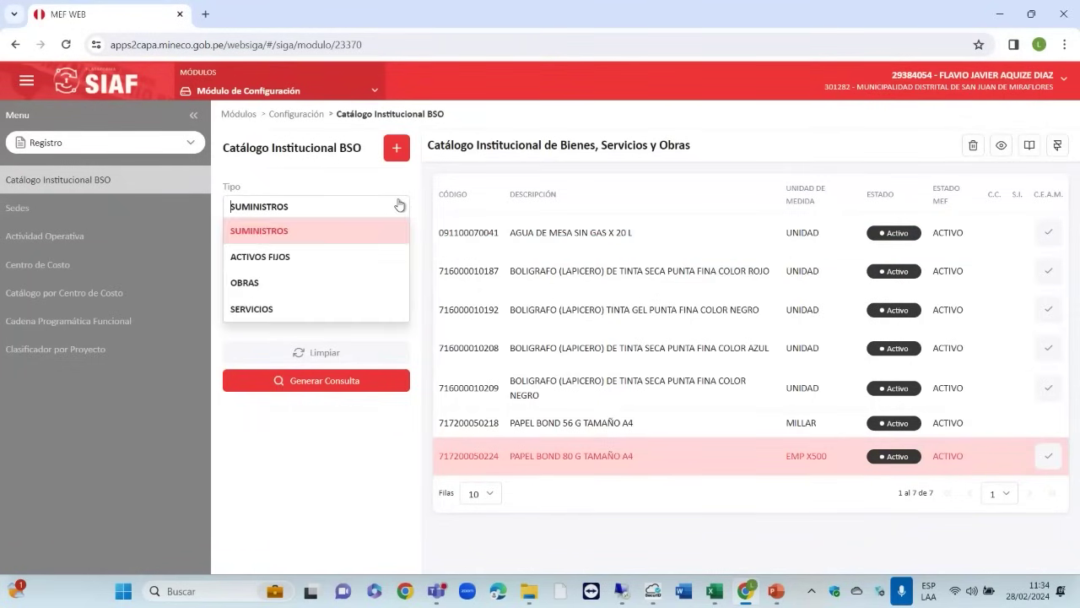
pyautogui.click(288, 258)
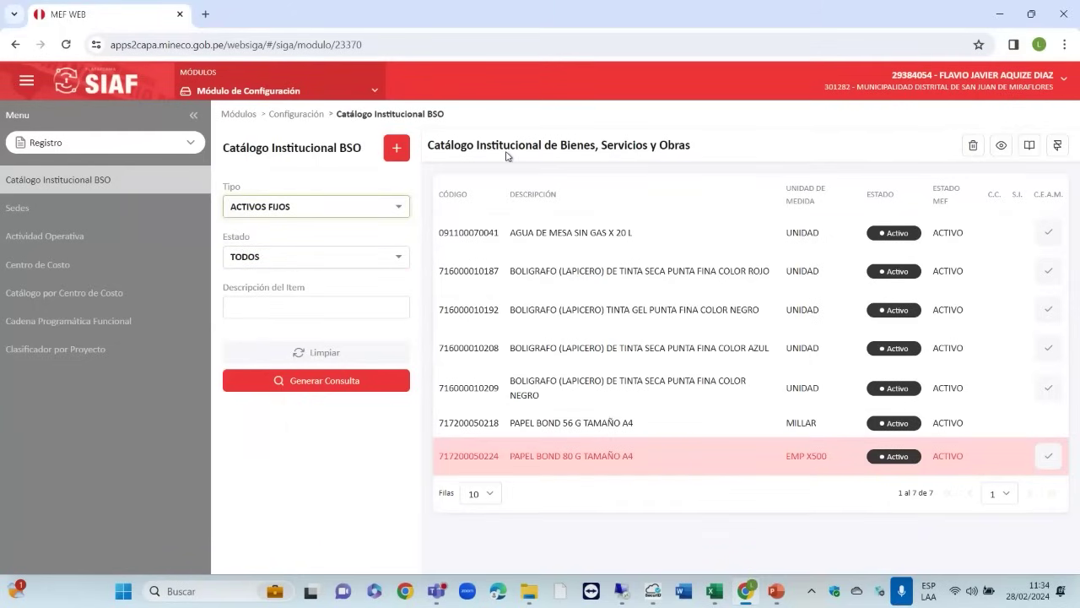
pyautogui.click(396, 148)
pyautogui.click(616, 234)
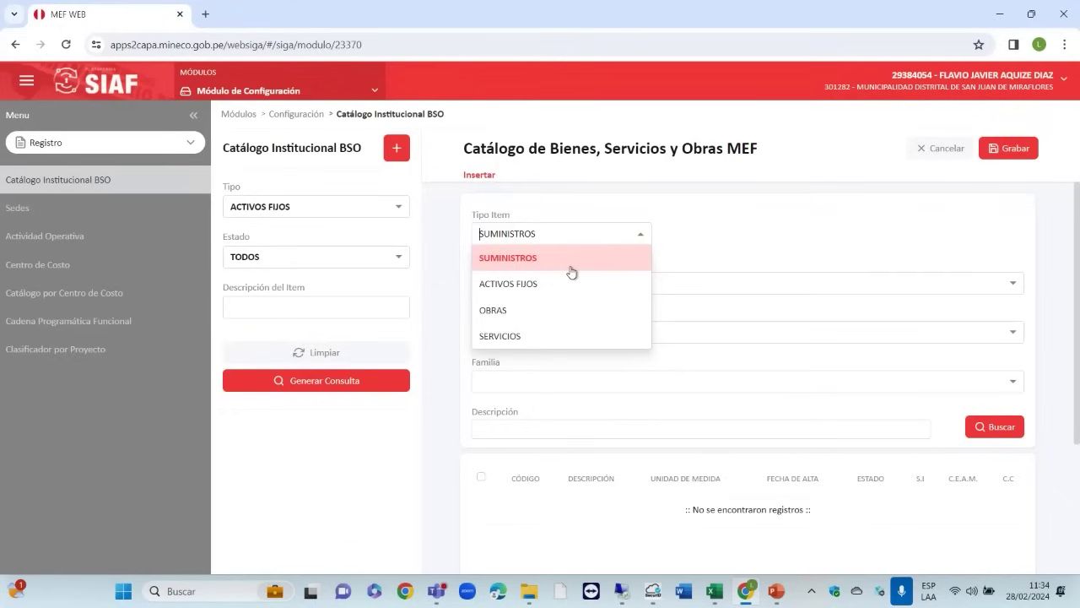
pyautogui.click(558, 285)
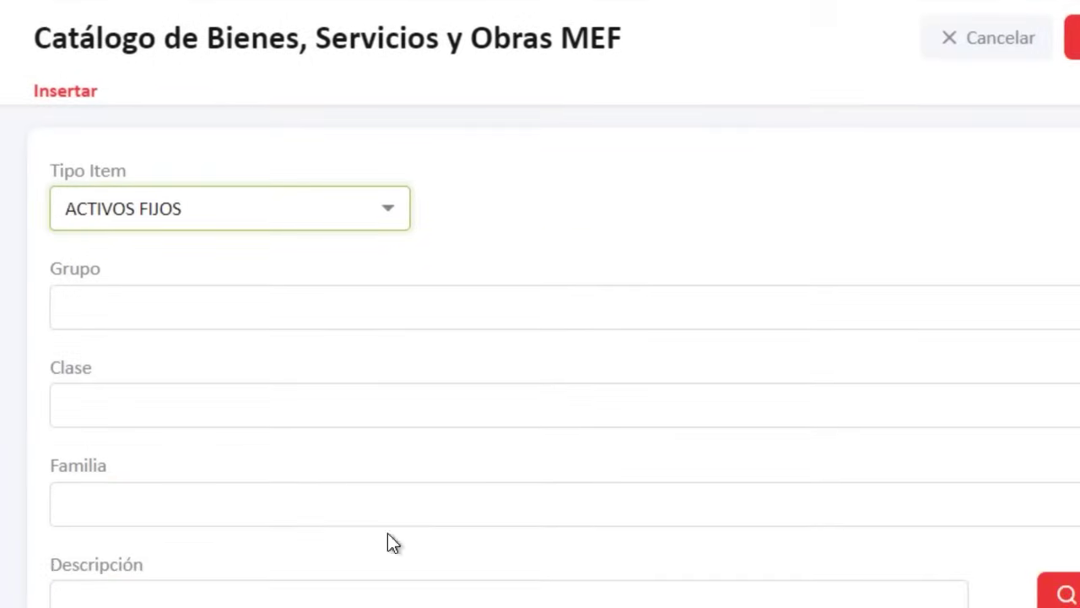
# Step: Search the MEF catalogue's fixed assets by the description COMP%PERSO%PORTA
pyautogui.click(108, 599)
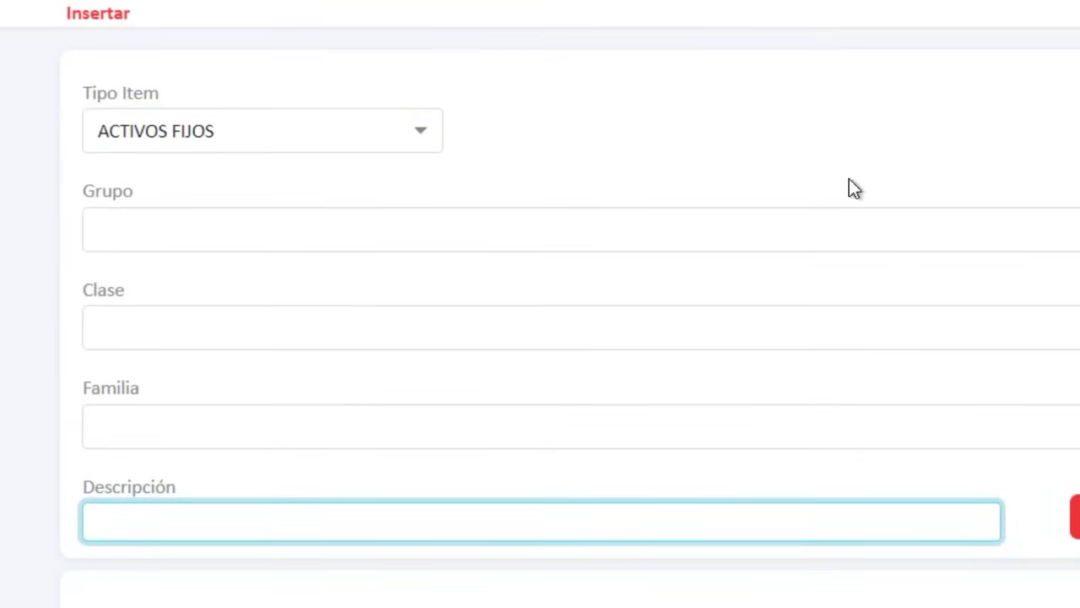
pyautogui.write('COMP%PERSO')
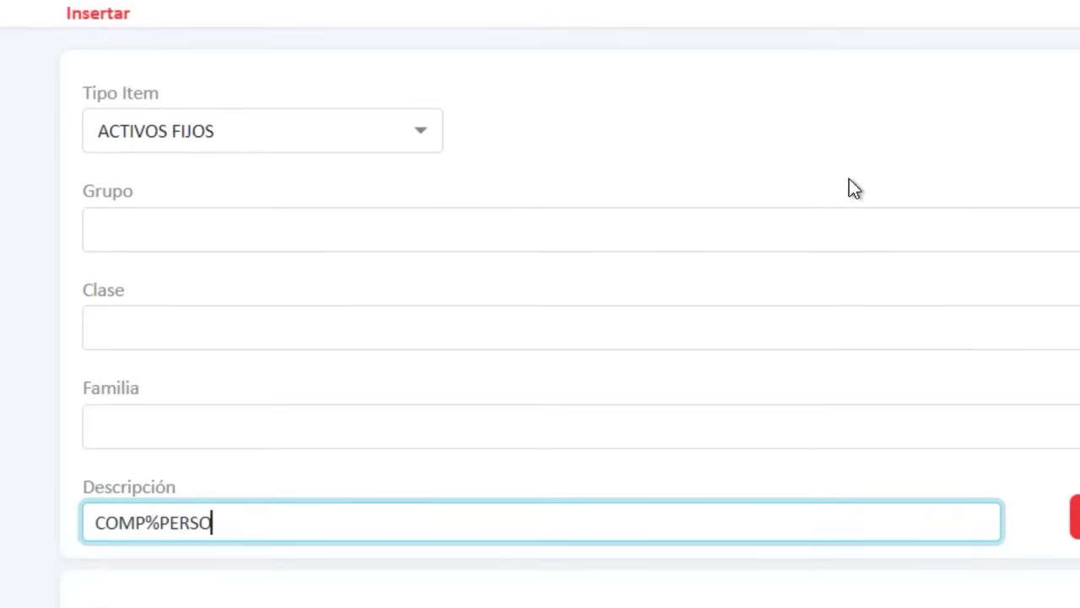
pyautogui.write('%PORTA')
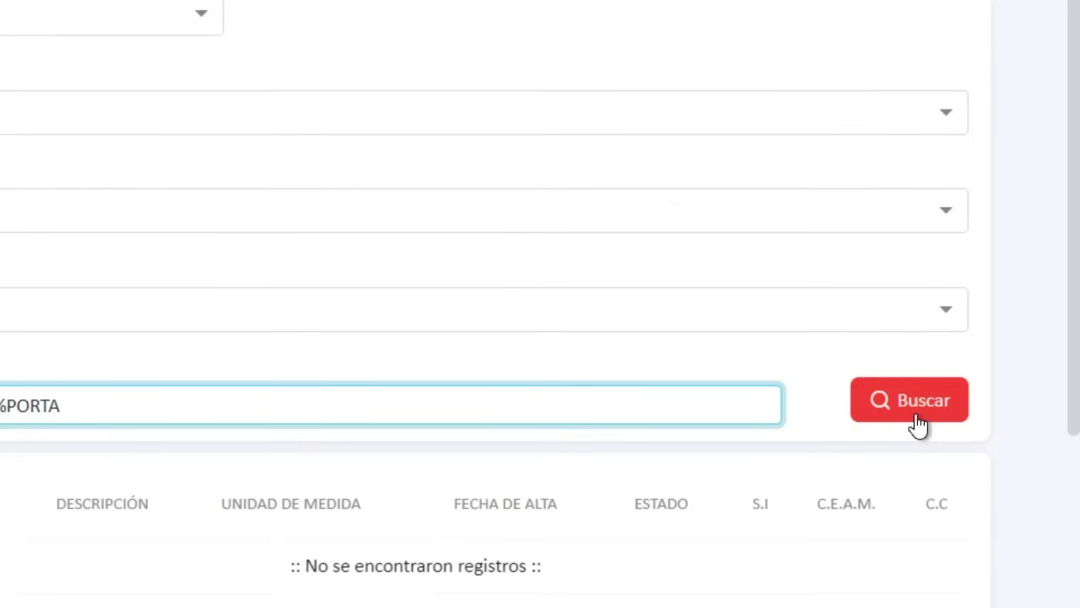
pyautogui.click(932, 407)
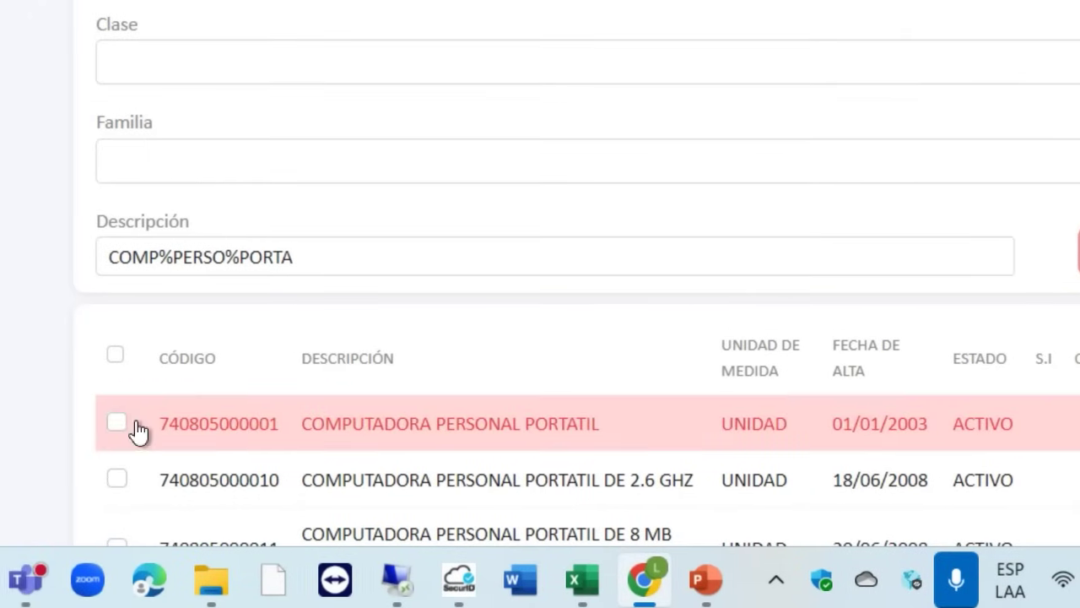
pyautogui.click(140, 422)
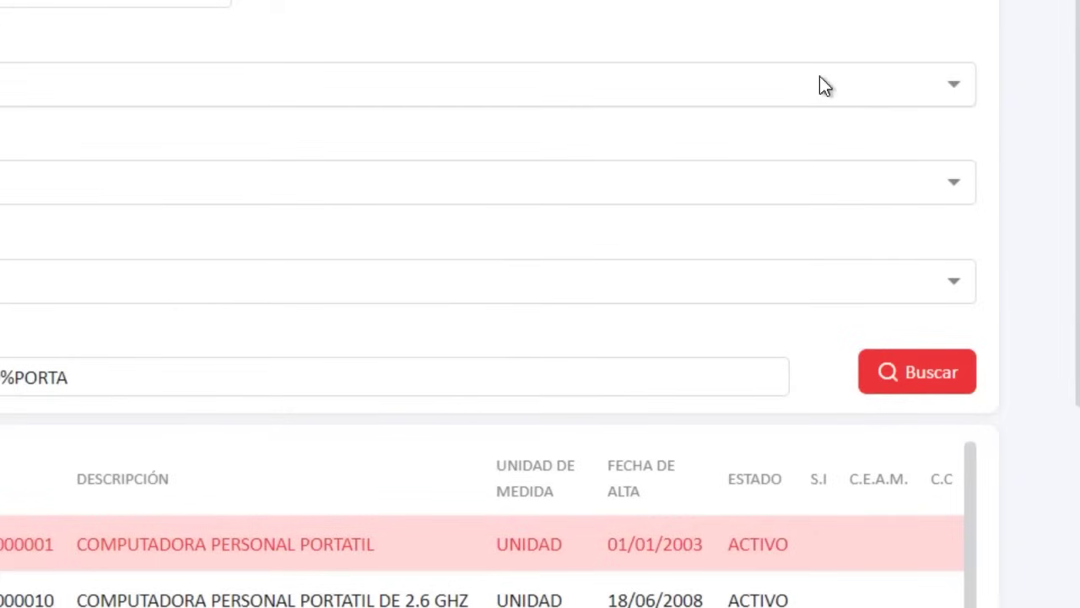
pyautogui.click(944, 26)
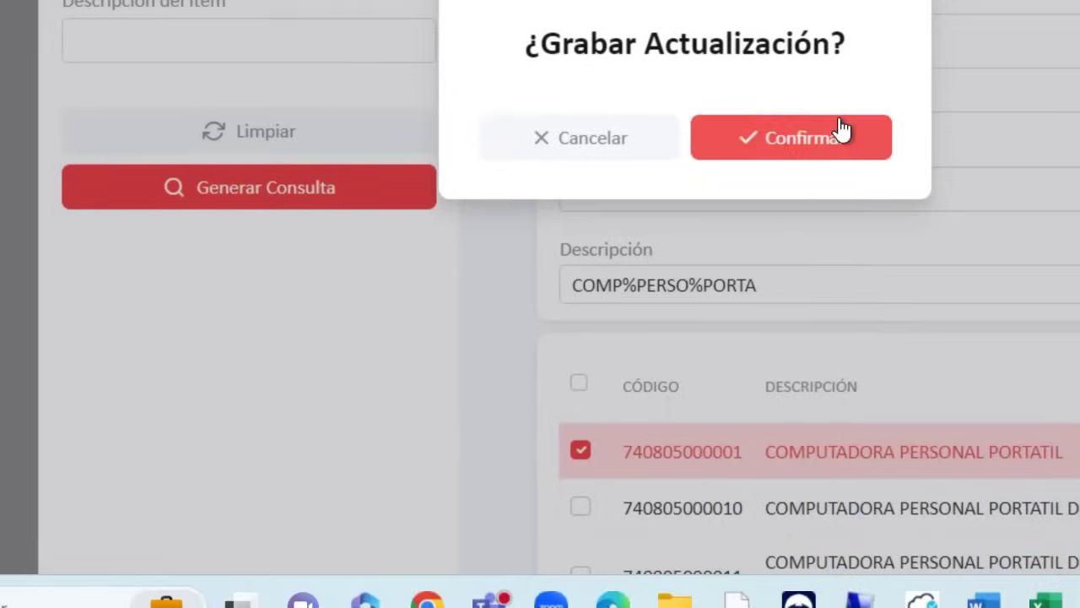
pyautogui.click(819, 145)
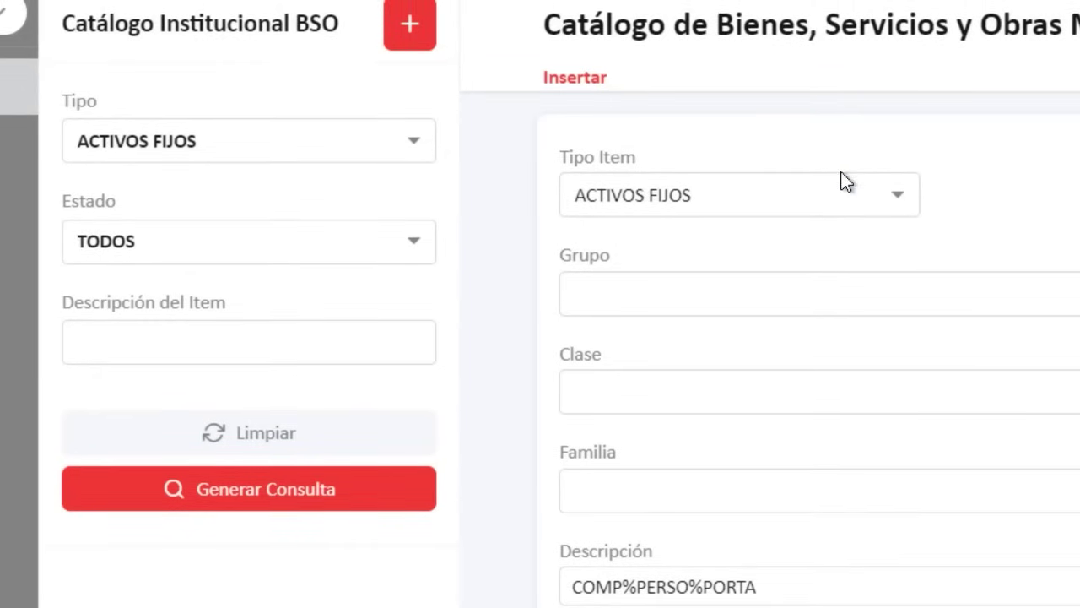
# Step: Set the MEF catalogue insertion form's item type to SERVICIOS and the description filter to SERV%EMPAS%ENCUA
pyautogui.click(885, 207)
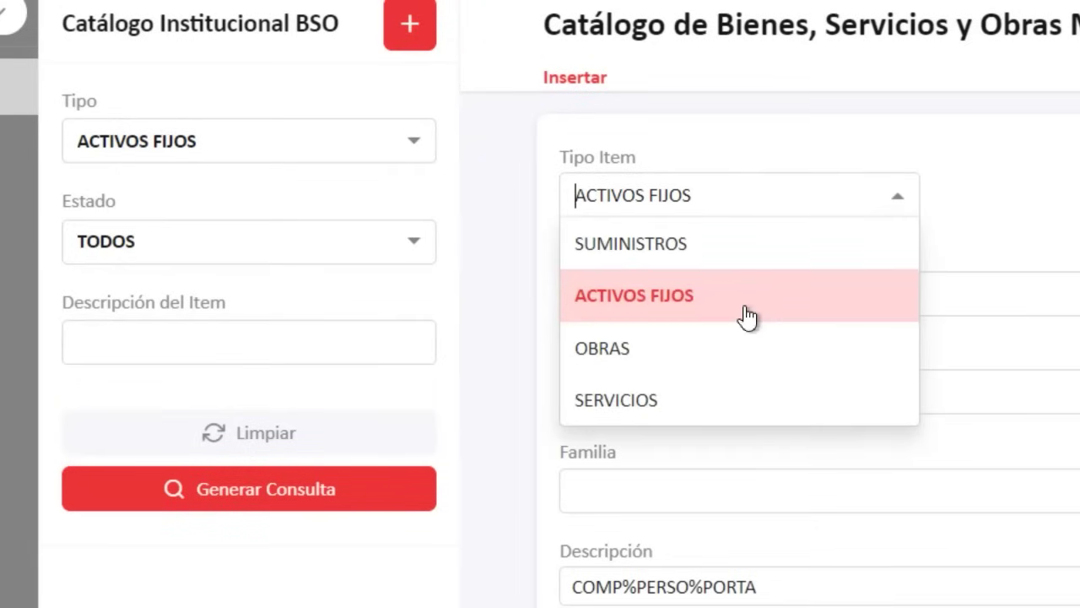
pyautogui.click(671, 412)
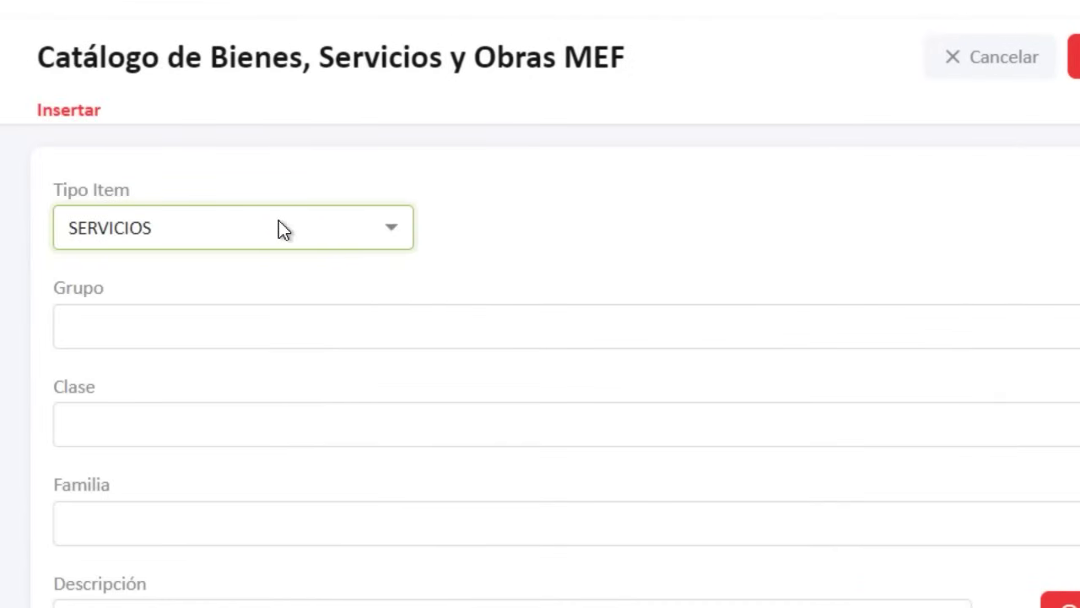
pyautogui.scroll(-3, 261, 434)
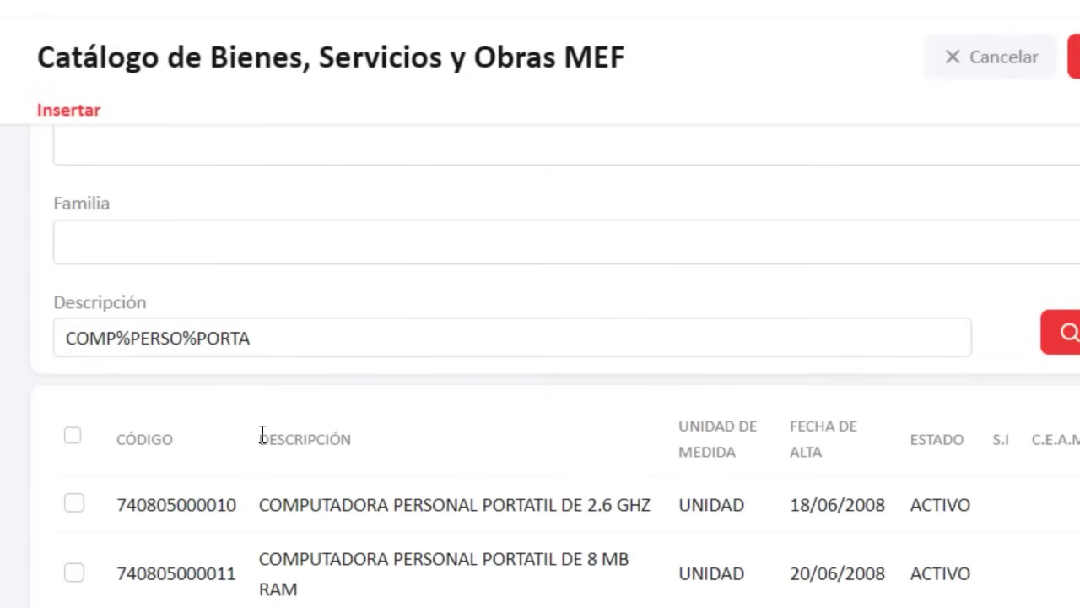
pyautogui.click(293, 327)
pyautogui.press('BackSpace')
pyautogui.press('BackSpace')
pyautogui.press('BackSpace')
pyautogui.press('BackSpace')
pyautogui.press('BackSpace')
pyautogui.press('BackSpace')
pyautogui.press('BackSpace')
pyautogui.press('BackSpace')
pyautogui.press('BackSpace')
pyautogui.press('BackSpace')
pyautogui.press('BackSpace')
pyautogui.press('BackSpace')
pyautogui.press('BackSpace')
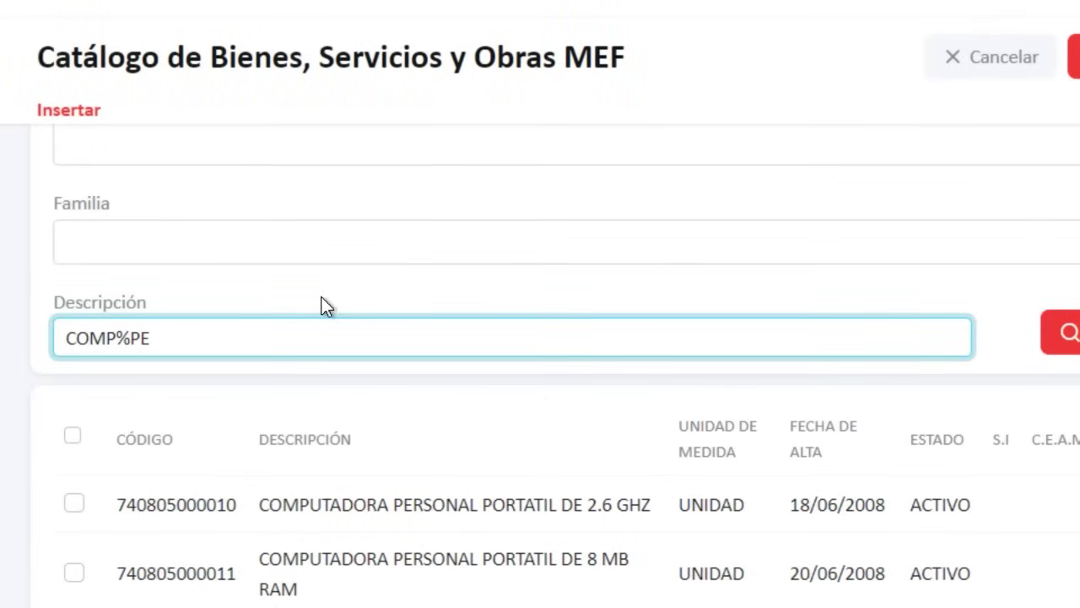
pyautogui.press('BackSpace')
pyautogui.press('BackSpace')
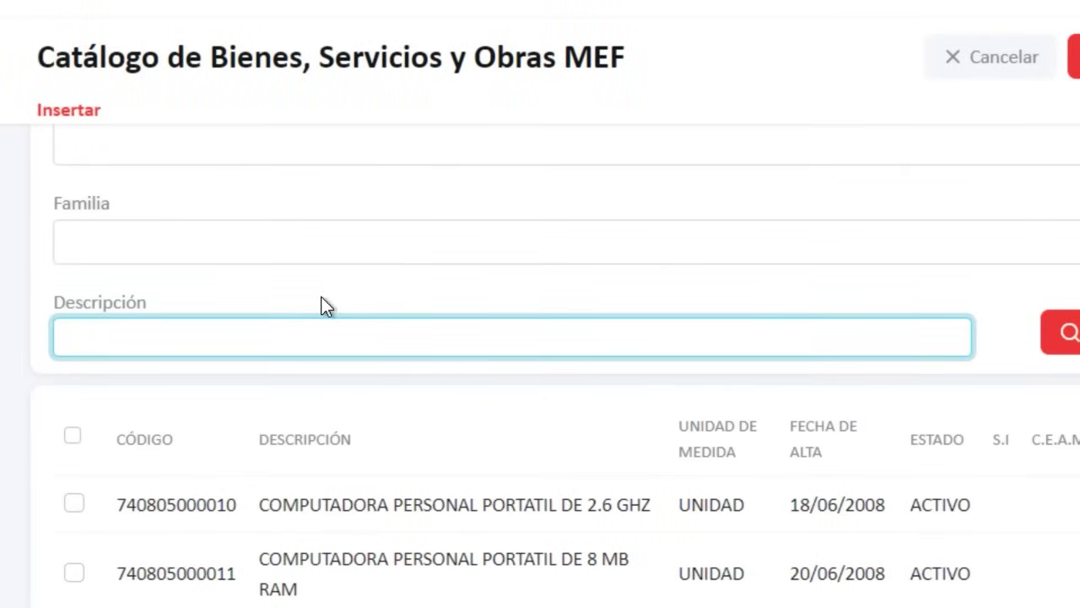
pyautogui.write('SERV%EMPAS')
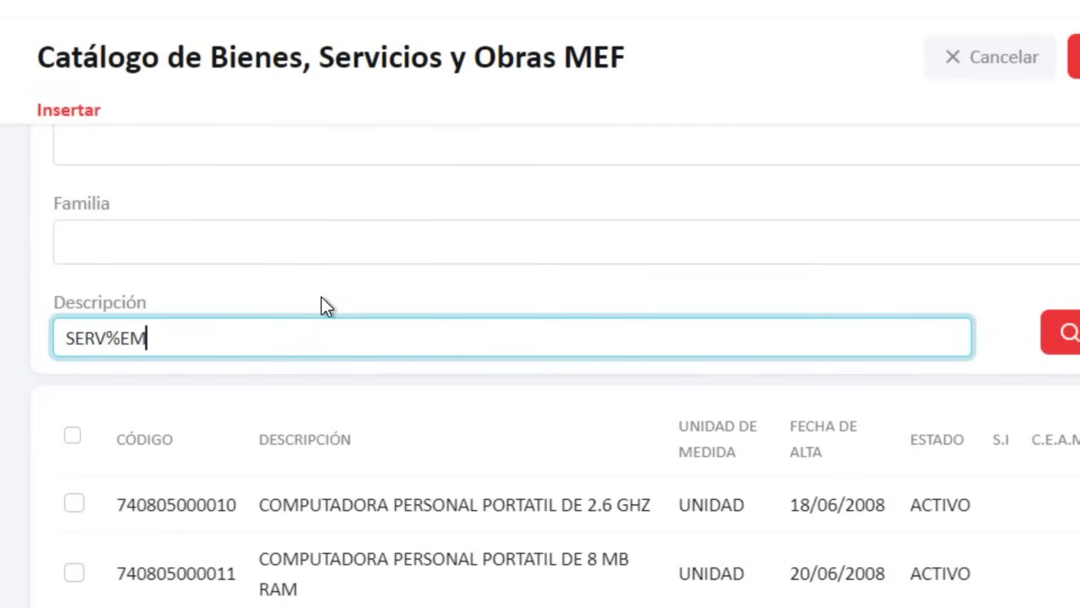
pyautogui.write('%ENCUA')
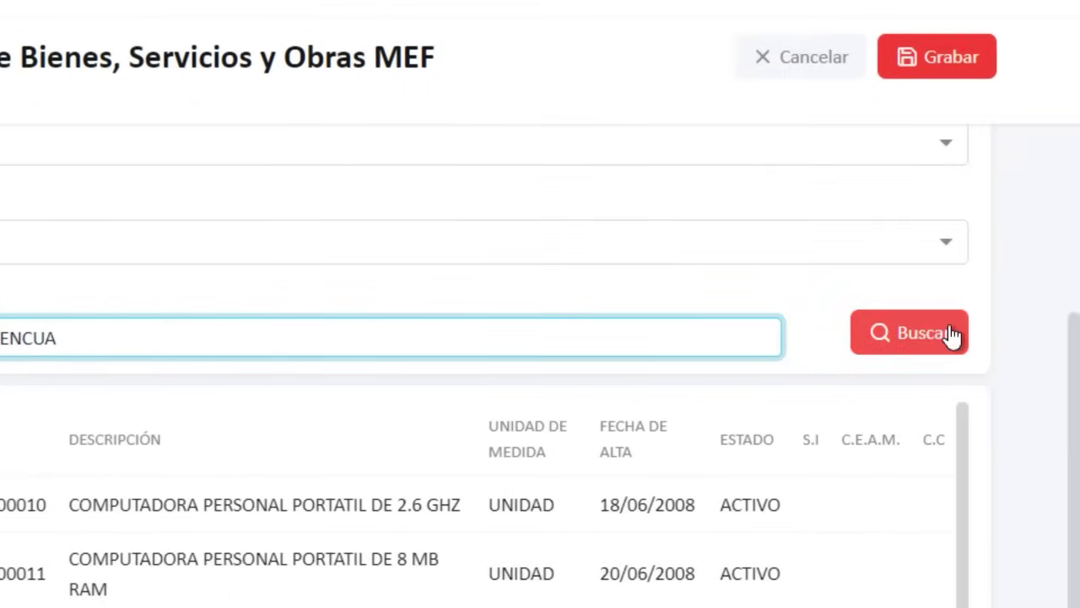
# Step: Run the search, select SERVICIO DE EMPASTE Y ENCUADERNACION, and save it to the institutional catalogue with confirmation
pyautogui.click(1050, 332)
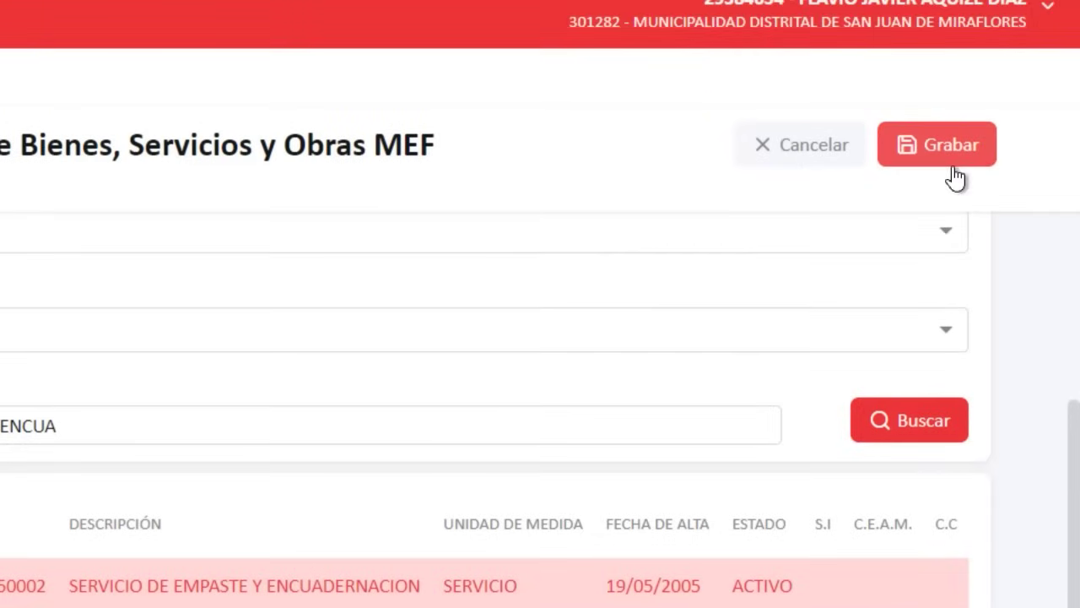
pyautogui.click(945, 147)
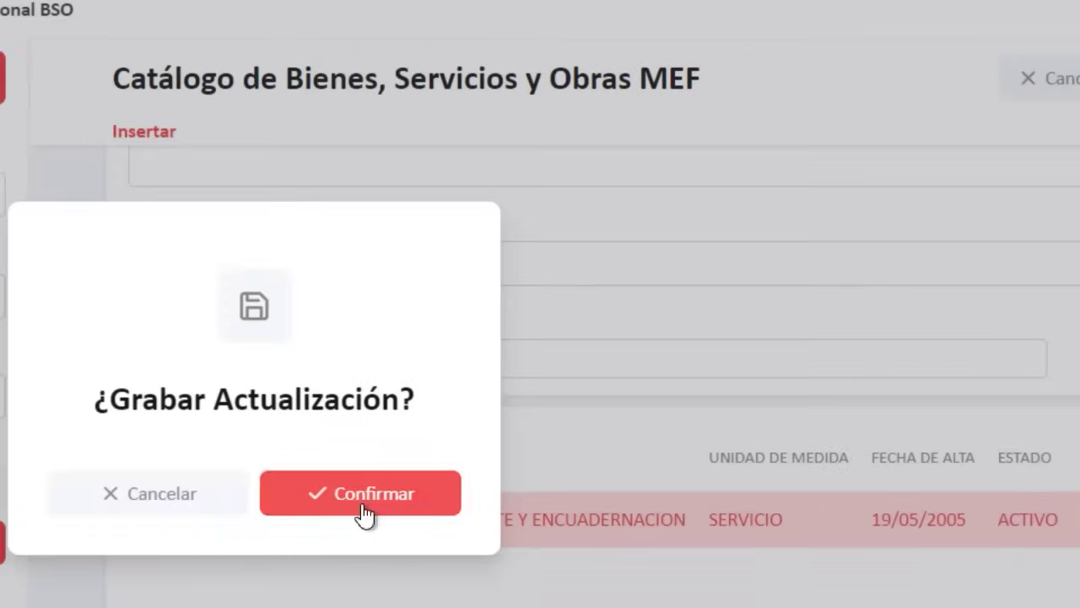
pyautogui.click(363, 493)
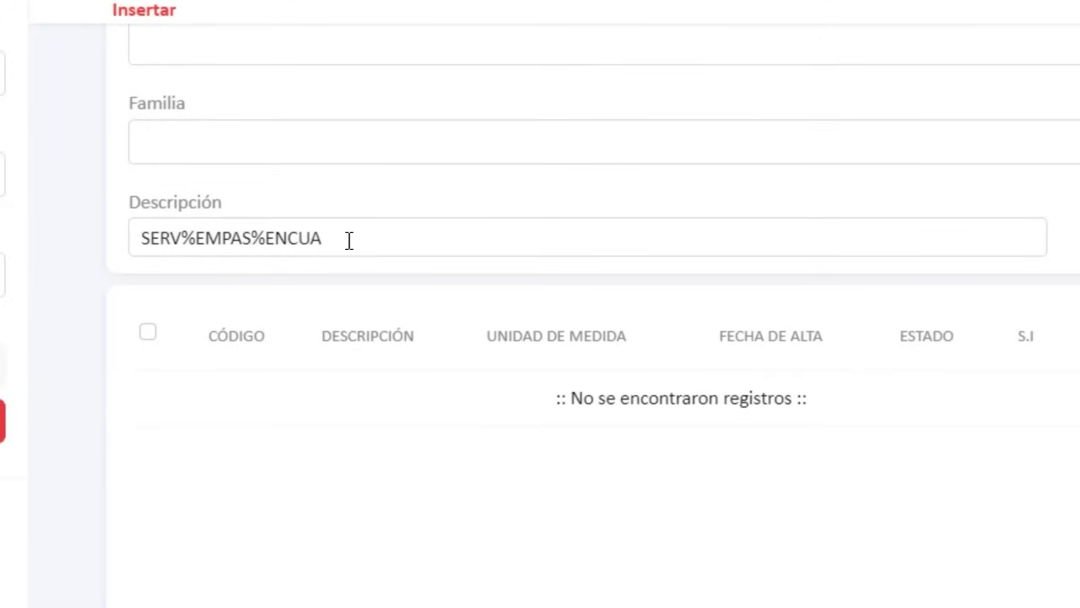
# Step: Search the MEF catalogue's services by the description SERV%MENSAJE%LOCAL
pyautogui.click(348, 240)
pyautogui.press('BackSpace')
pyautogui.press('BackSpace')
pyautogui.press('BackSpace')
pyautogui.press('BackSpace')
pyautogui.press('BackSpace')
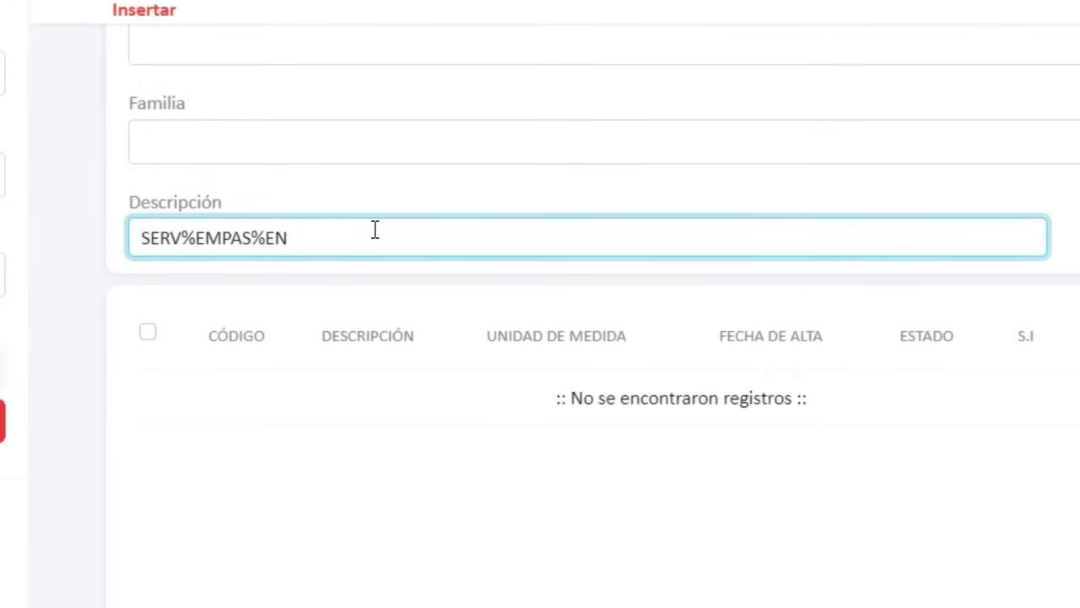
pyautogui.press('BackSpace')
pyautogui.press('BackSpace')
pyautogui.press('BackSpace')
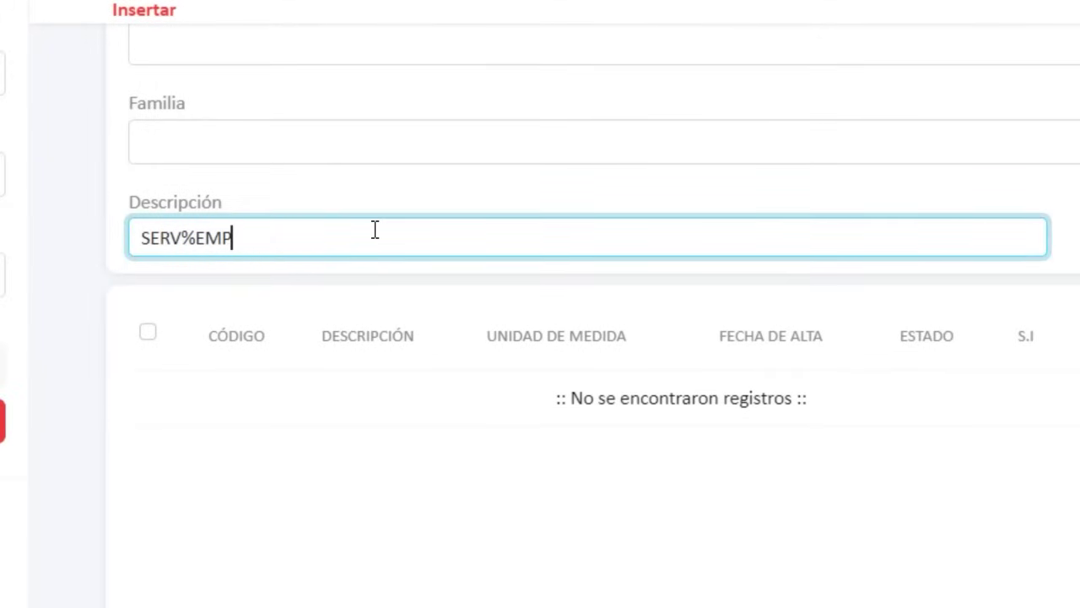
pyautogui.press('BackSpace')
pyautogui.press('BackSpace')
pyautogui.press('BackSpace')
pyautogui.write('MENSAJE')
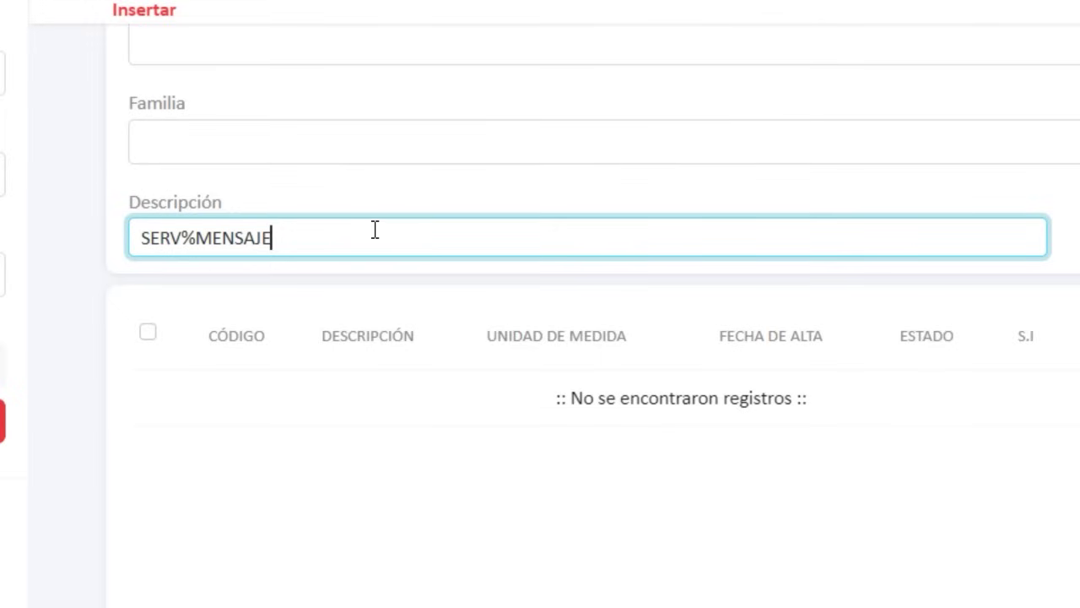
pyautogui.write('%LOCAL')
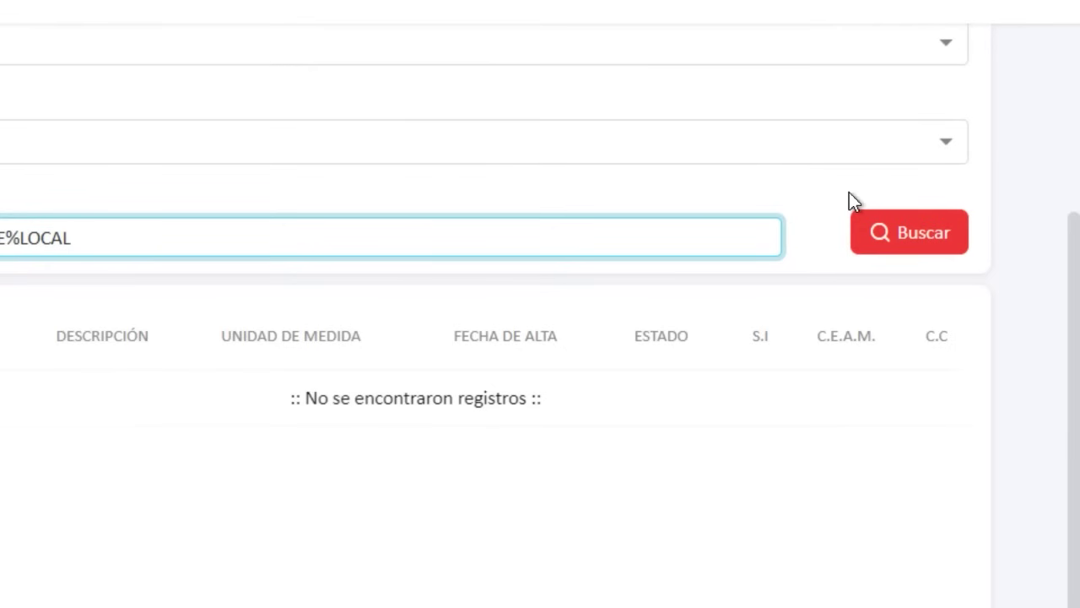
pyautogui.click(916, 237)
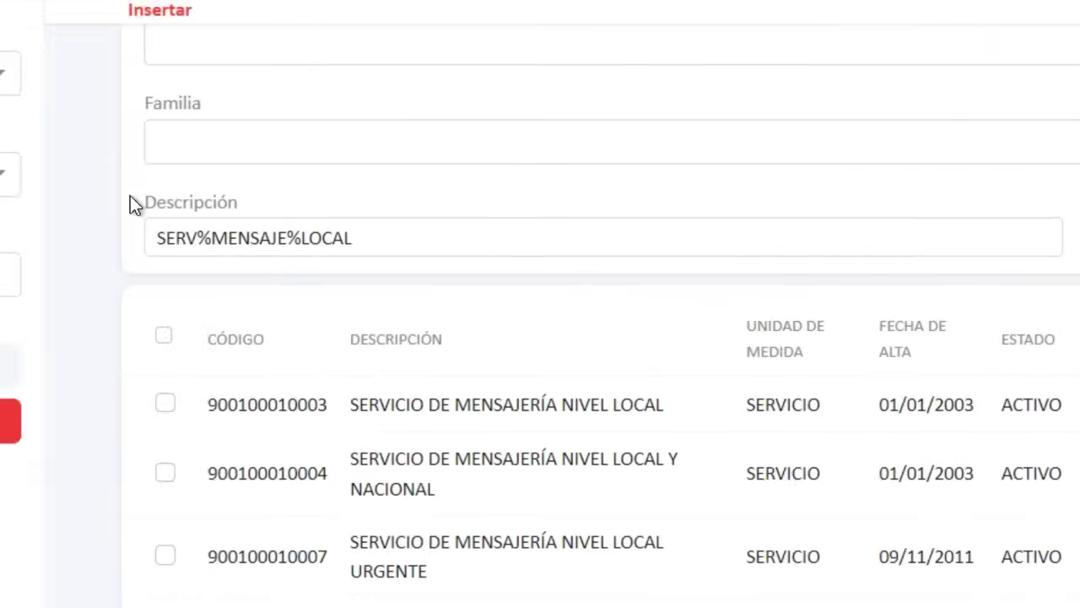
pyautogui.click(165, 404)
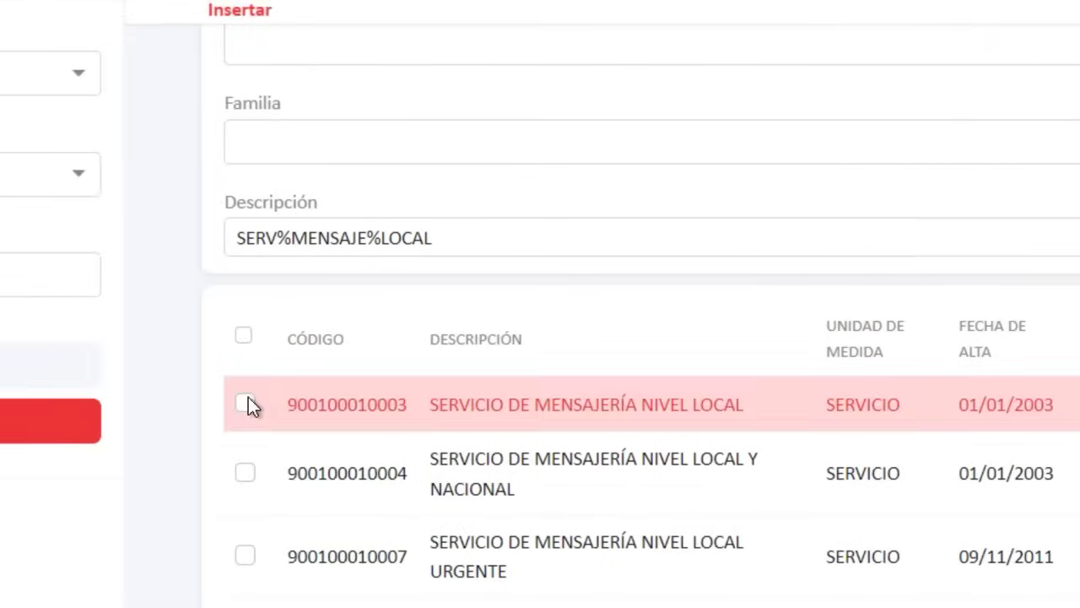
pyautogui.click(245, 473)
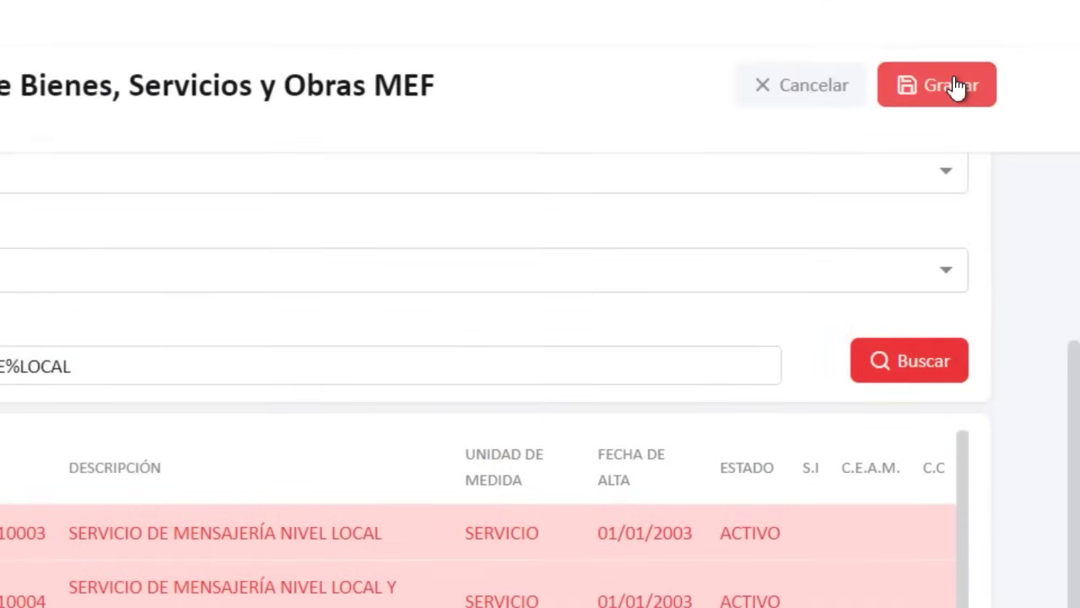
pyautogui.click(952, 86)
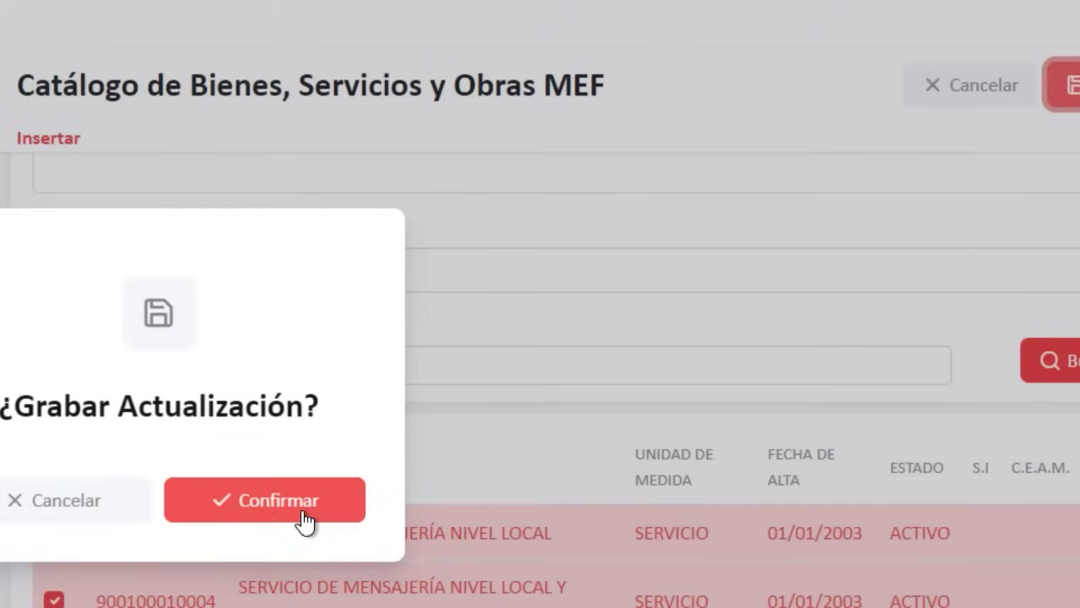
pyautogui.click(303, 507)
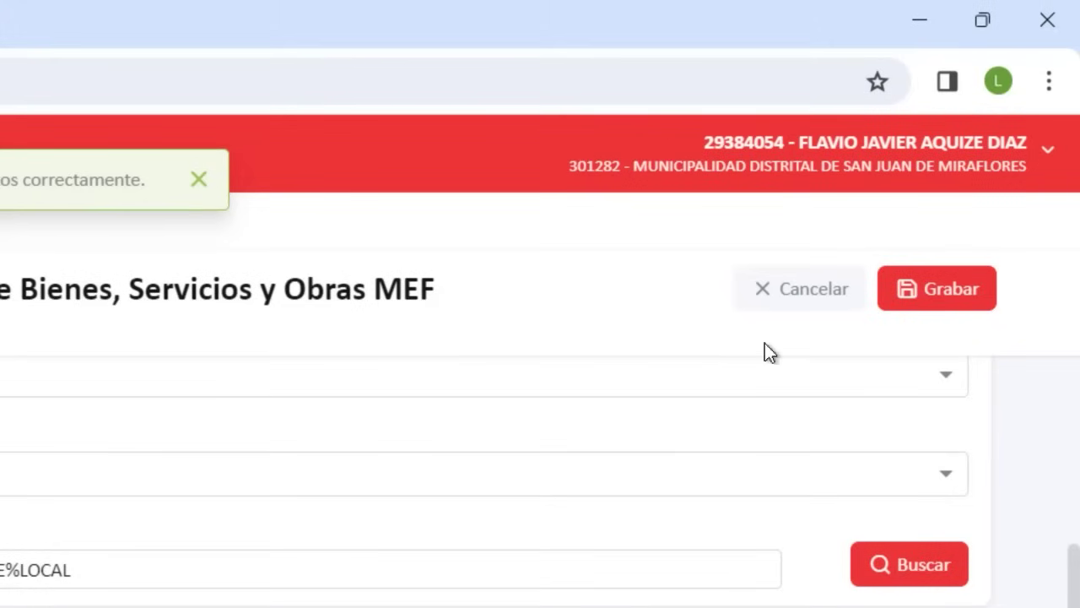
pyautogui.click(806, 295)
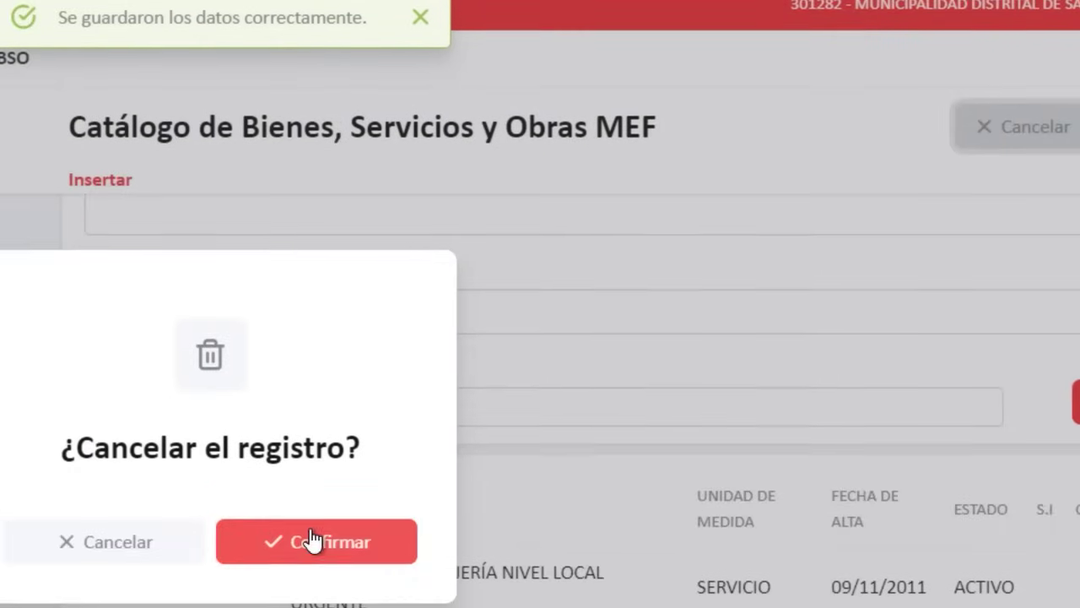
pyautogui.click(316, 538)
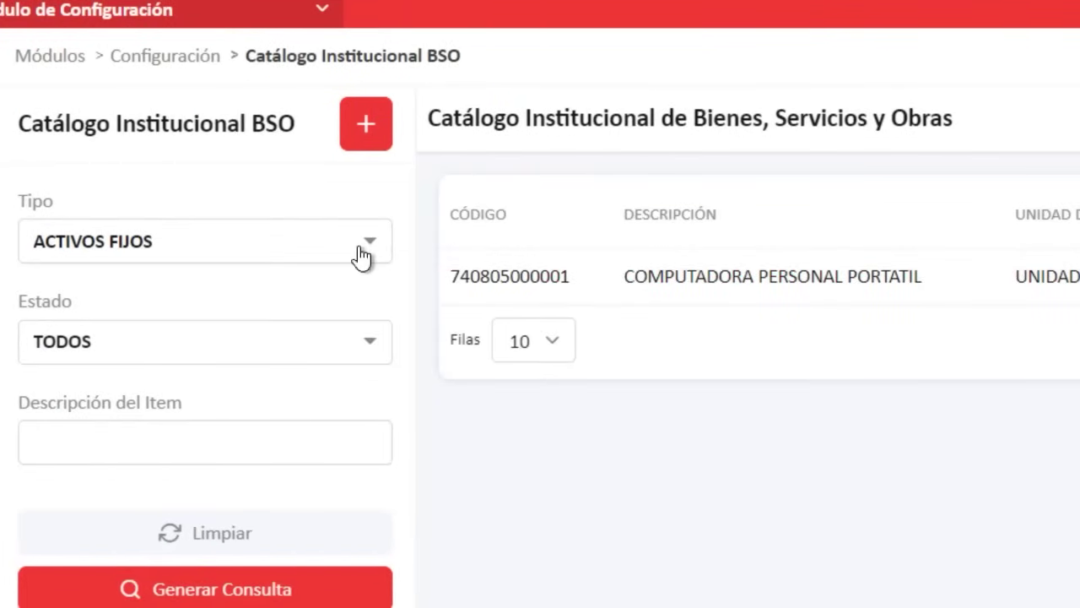
# Step: Open the MEF catalogue insertion form with item type OBRAS and search by the description CONSTR%PALA%MUNIC
pyautogui.click(365, 128)
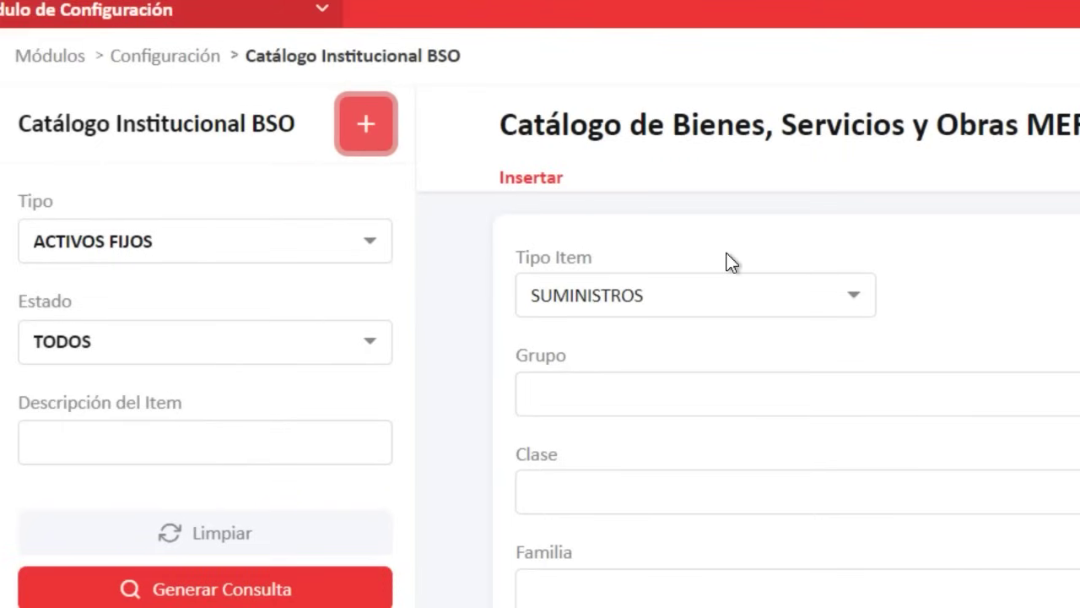
pyautogui.click(783, 299)
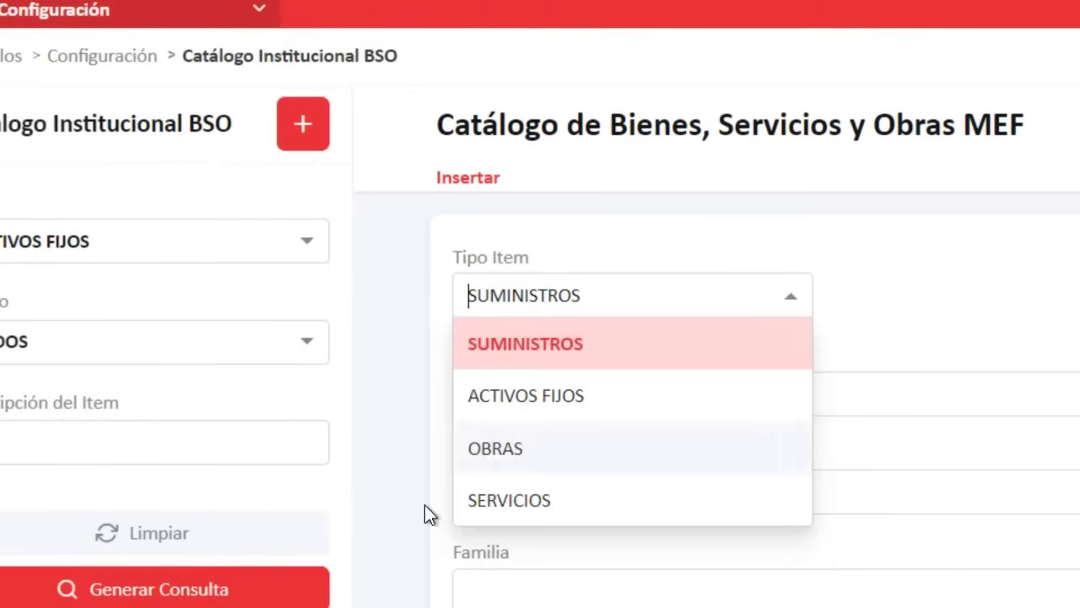
pyautogui.click(514, 458)
pyautogui.click(522, 526)
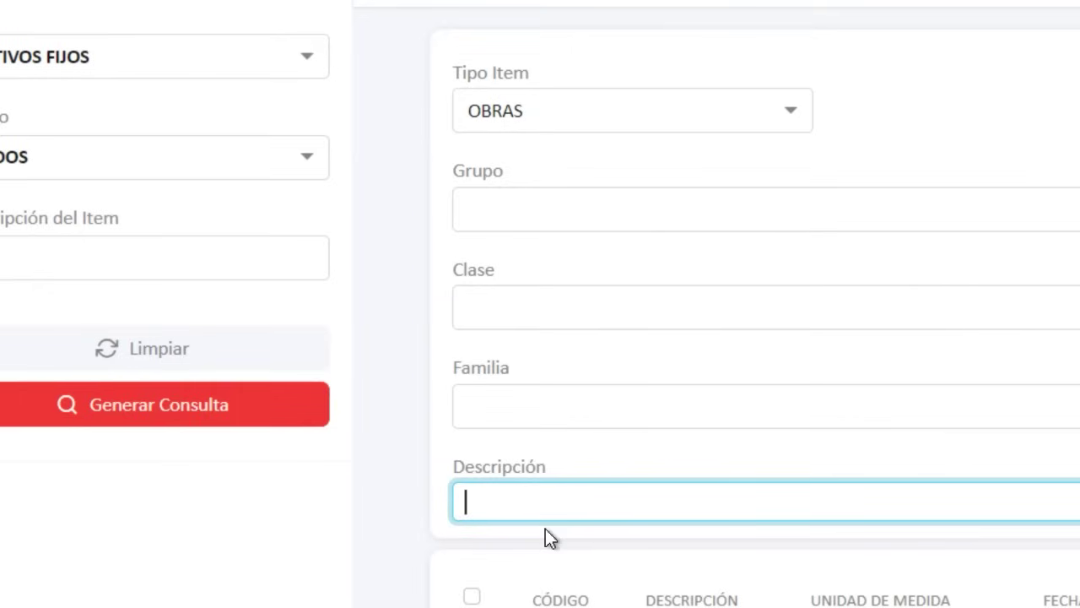
pyautogui.write('CONSTR')
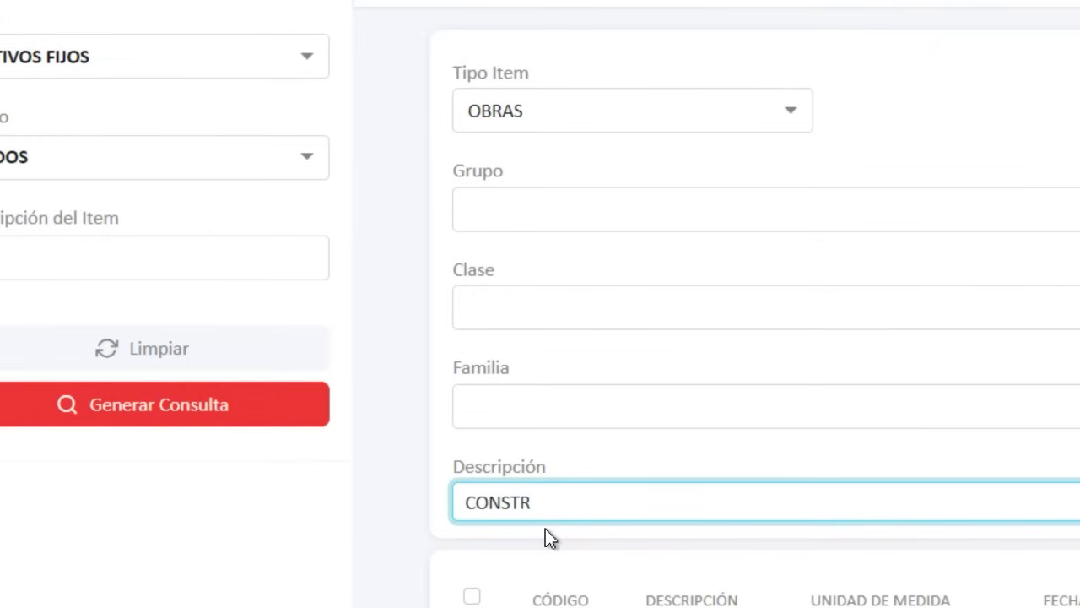
pyautogui.write('%PALA%MUNIC')
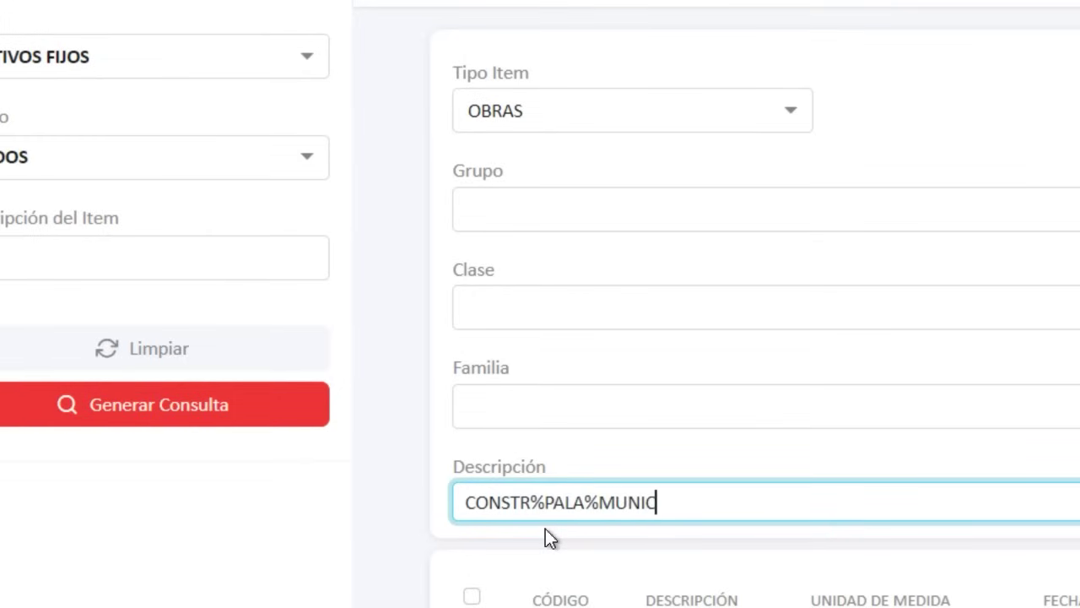
pyautogui.click(937, 507)
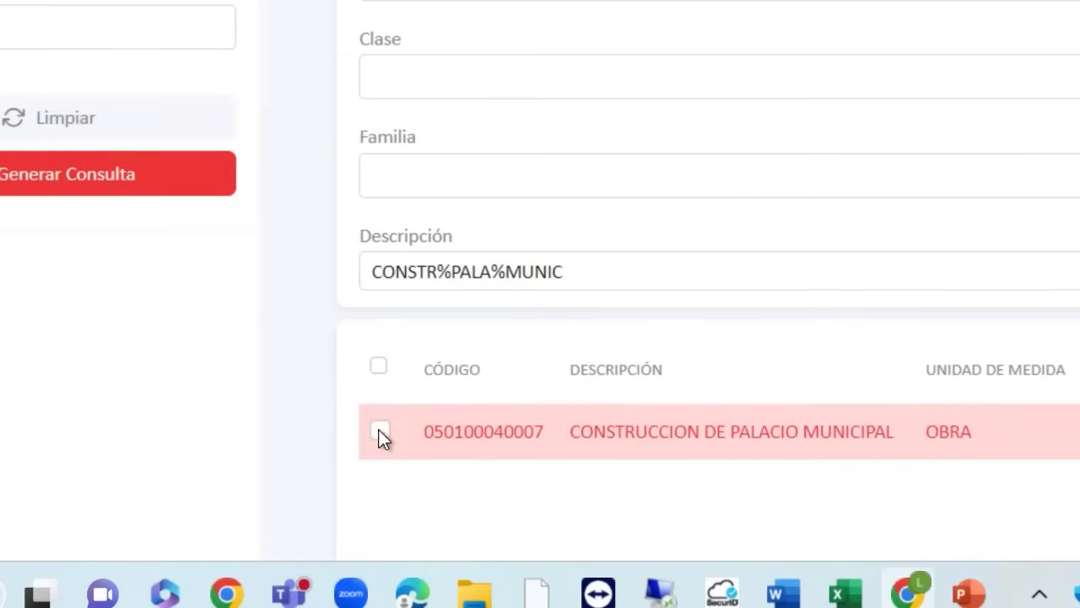
pyautogui.click(381, 434)
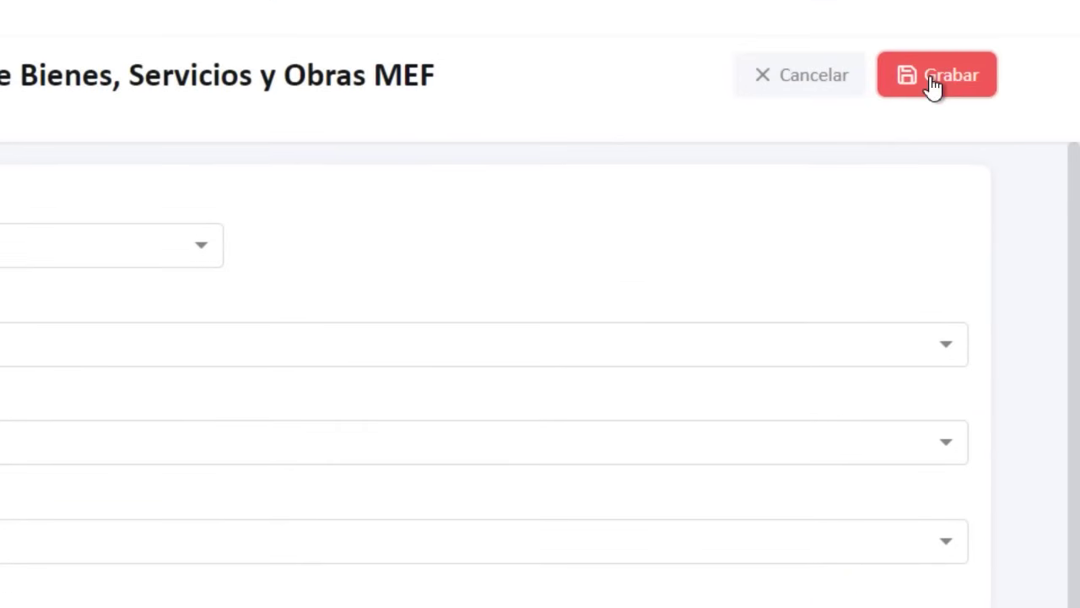
pyautogui.click(932, 85)
pyautogui.click(400, 414)
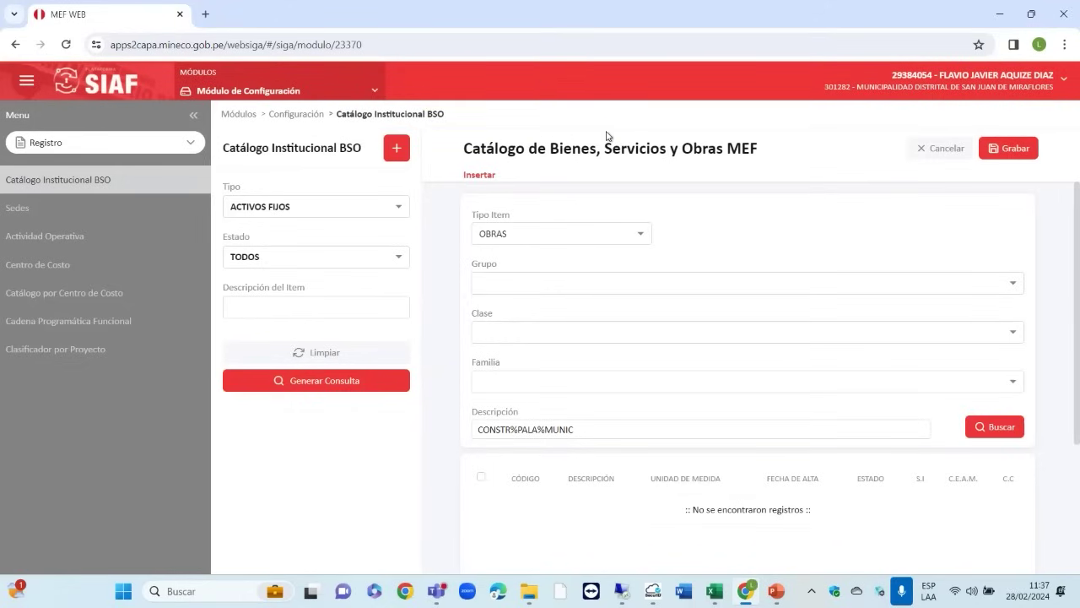
# Step: Query the institutional catalogue for items of type SUMINISTROS, followed by a query for type ACTIVOS FIJOS
pyautogui.click(400, 213)
pyautogui.click(347, 236)
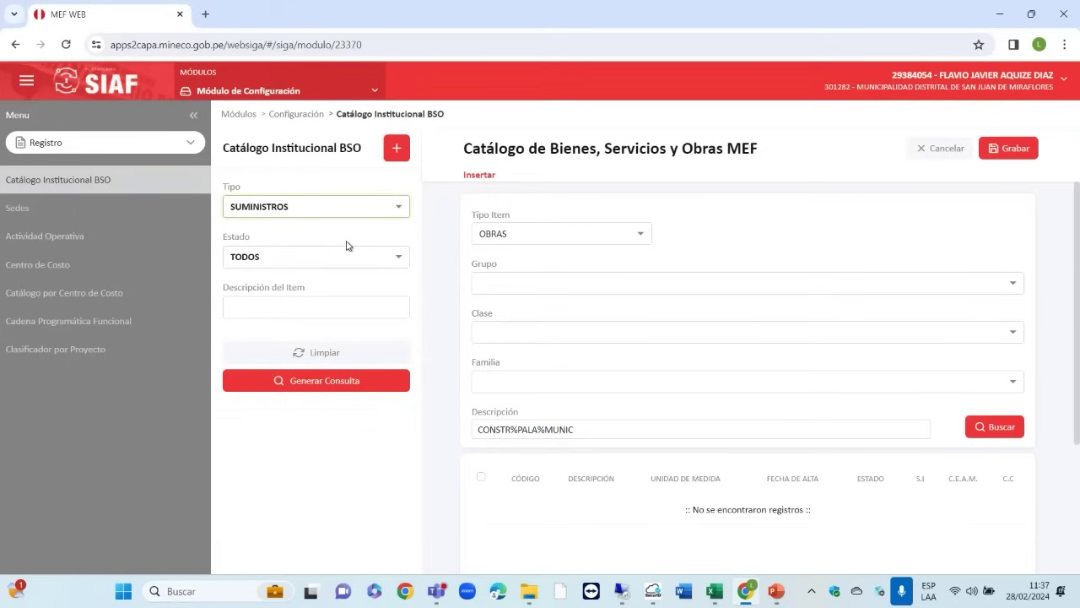
pyautogui.click(332, 387)
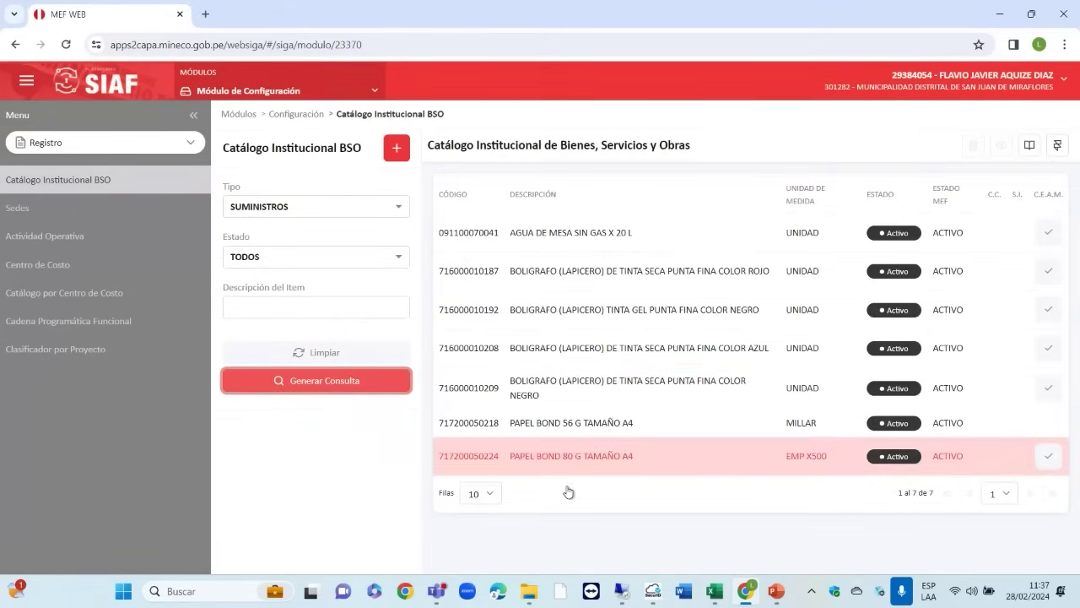
pyautogui.click(395, 215)
pyautogui.click(337, 260)
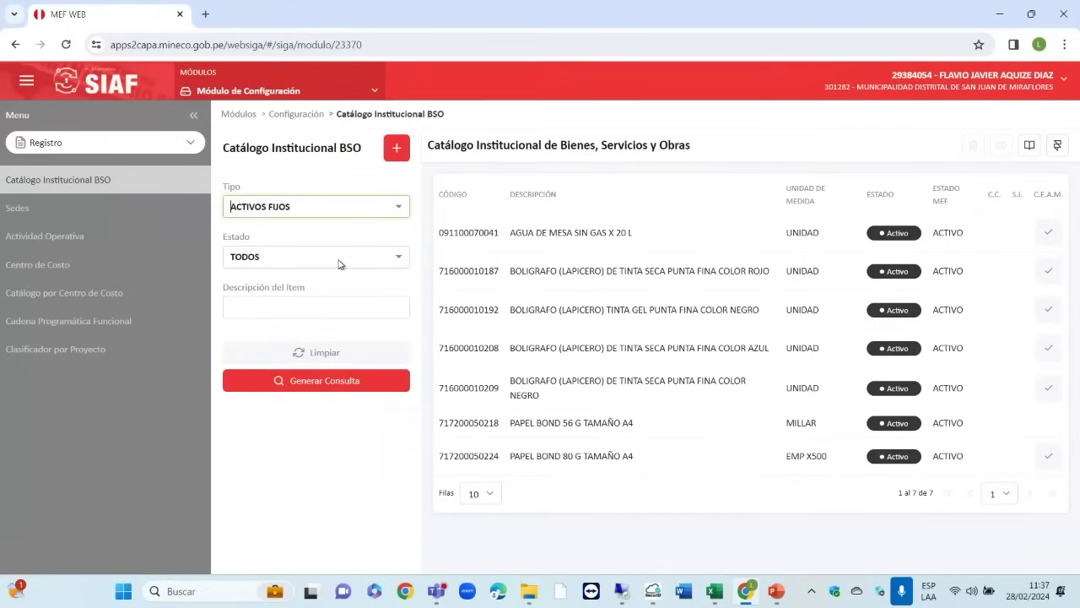
pyautogui.click(348, 387)
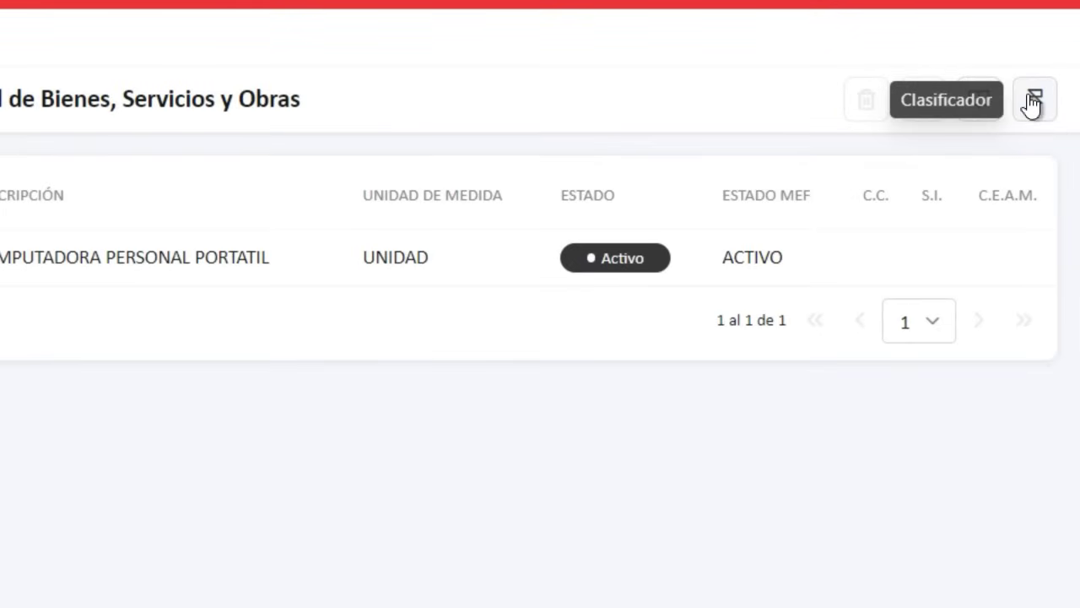
# Step: Open the family classifier form for 2025 and set its item type to ACTIVOS FIJOS
pyautogui.click(1033, 103)
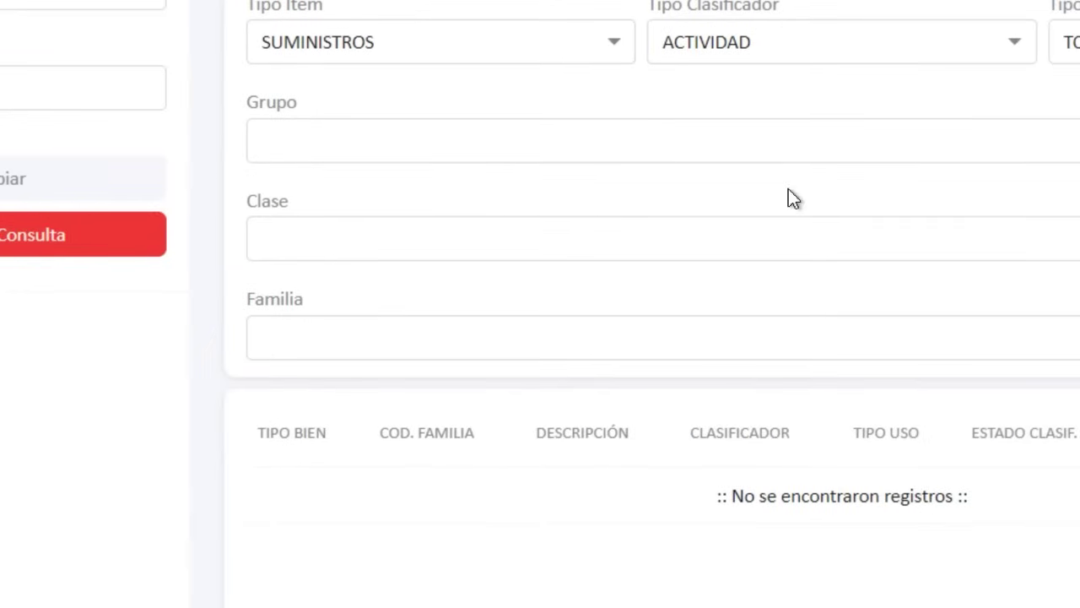
pyautogui.click(614, 218)
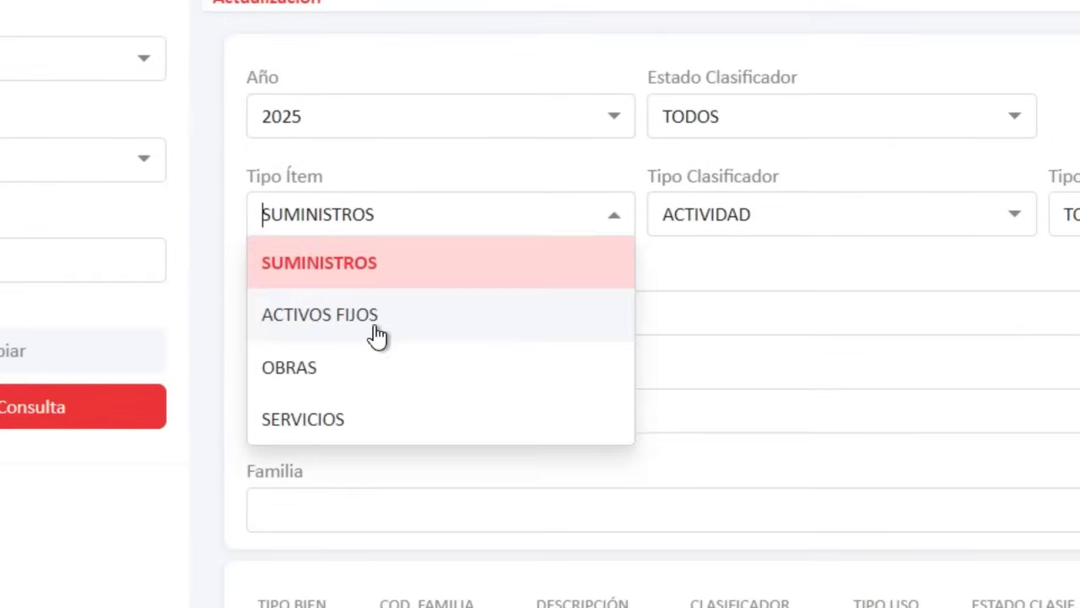
pyautogui.click(350, 329)
pyautogui.scroll(-3, 626, 459)
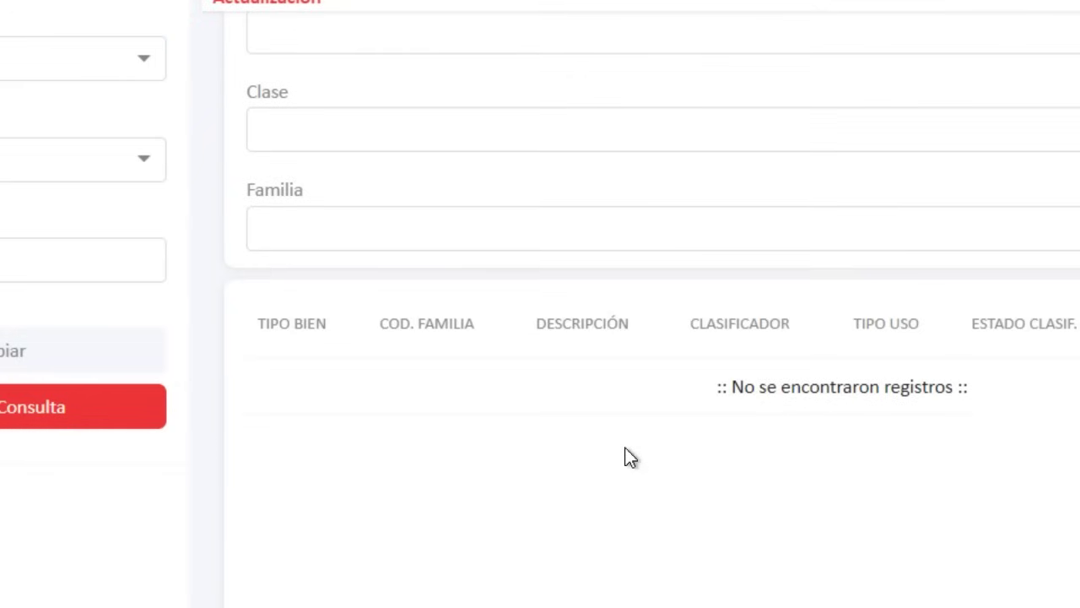
# Step: Try to find the family directly with the text compu, and clear the entry
pyautogui.click(360, 237)
pyautogui.write('compu')
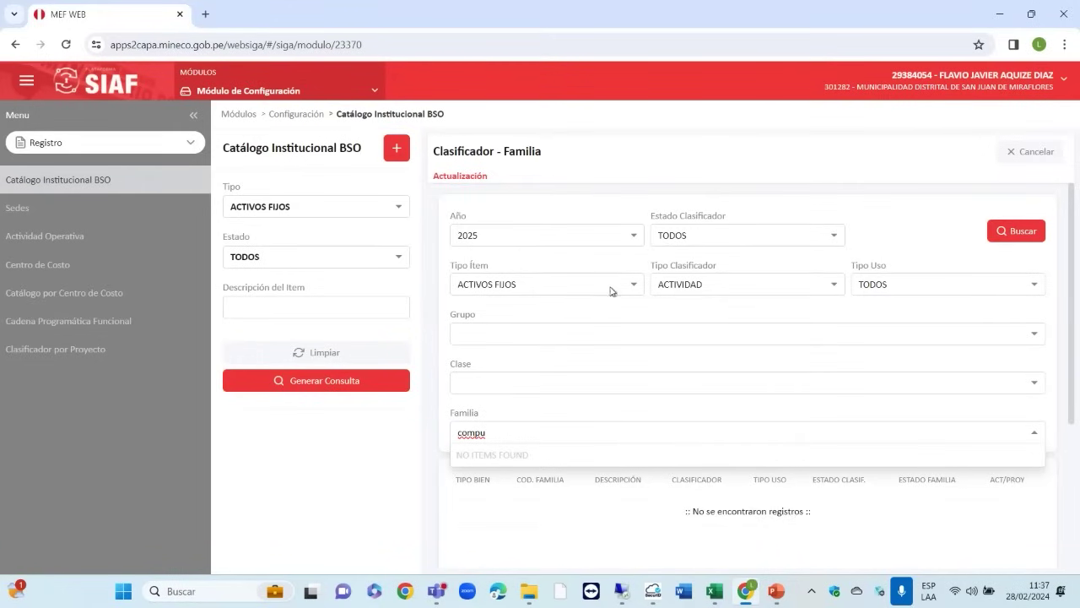
pyautogui.press('BackSpace')
pyautogui.press('BackSpace')
pyautogui.press('BackSpace')
pyautogui.press('BackSpace')
pyautogui.press('BackSpace')
# Step: Filter the fixed asset classifiers by group 74 - OFICINA and run the search
pyautogui.click(983, 333)
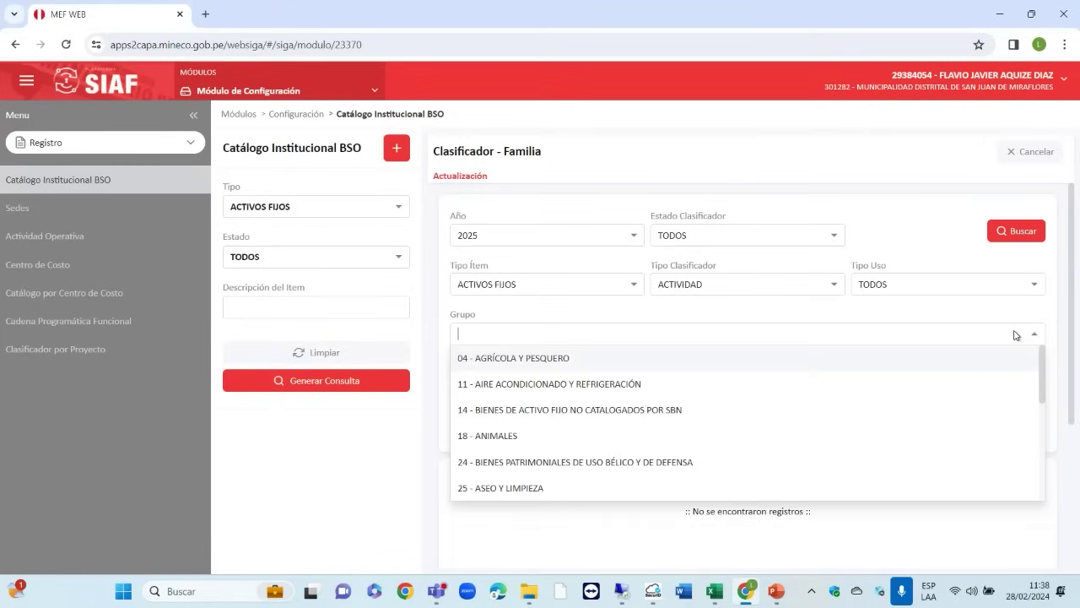
pyautogui.scroll(-3, 627, 414)
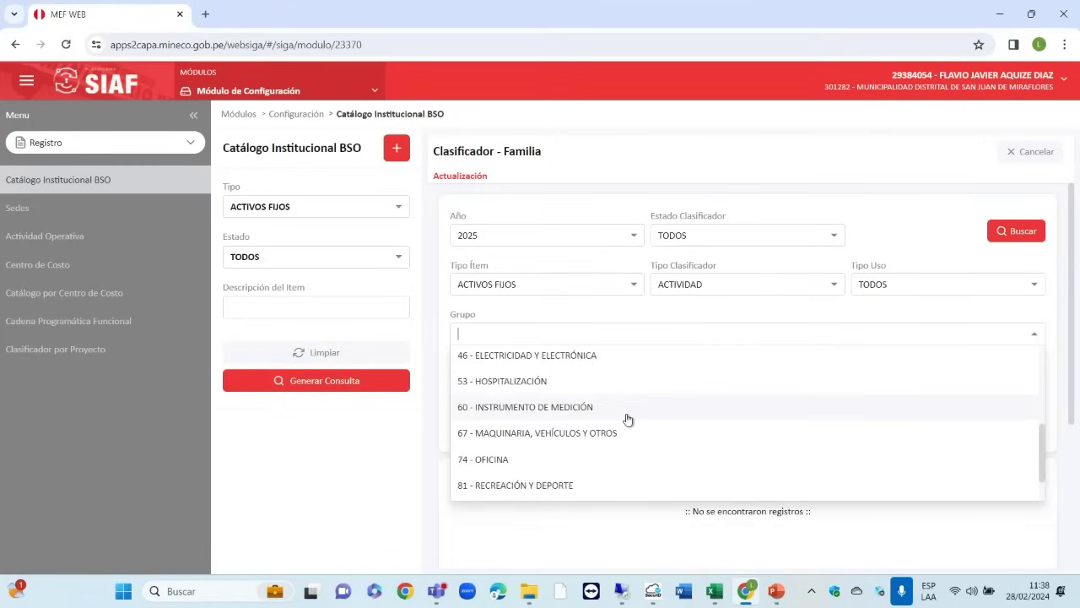
pyautogui.scroll(1, 627, 419)
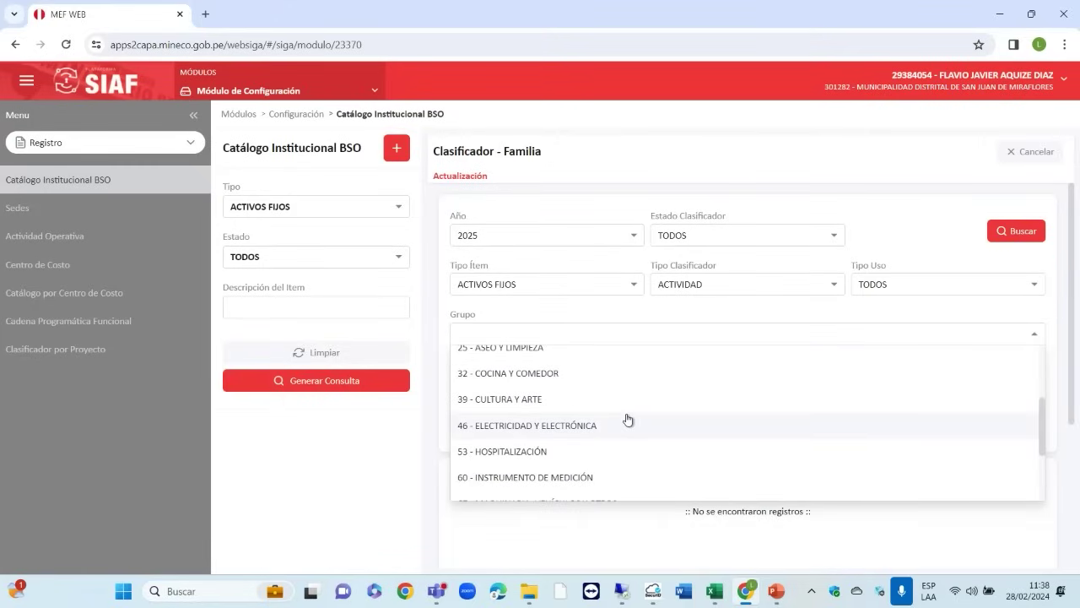
pyautogui.scroll(-2, 627, 420)
pyautogui.click(619, 413)
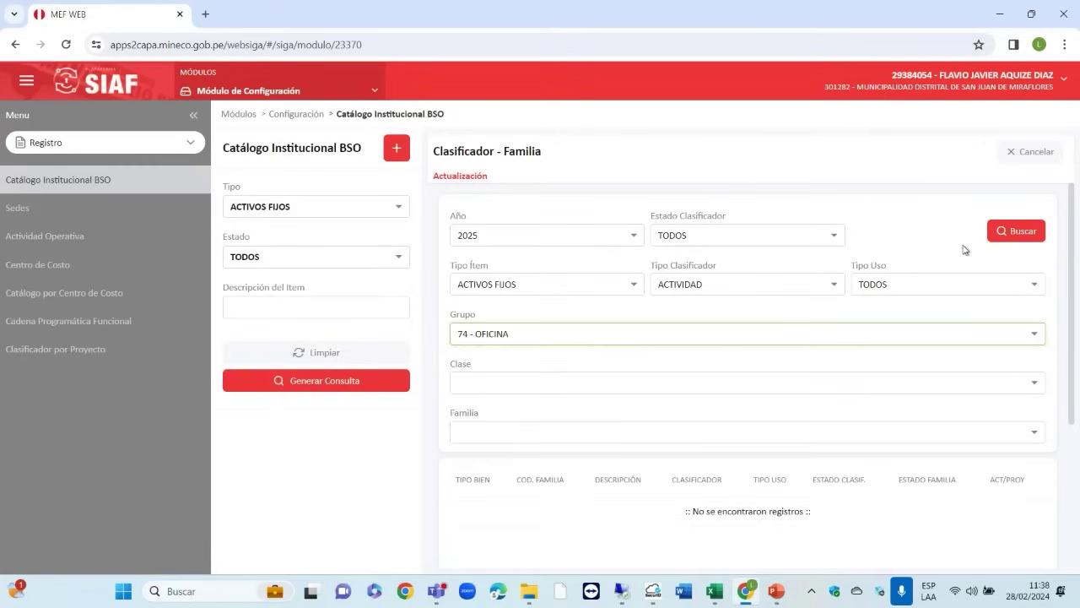
pyautogui.click(1005, 231)
pyautogui.scroll(-3, 901, 368)
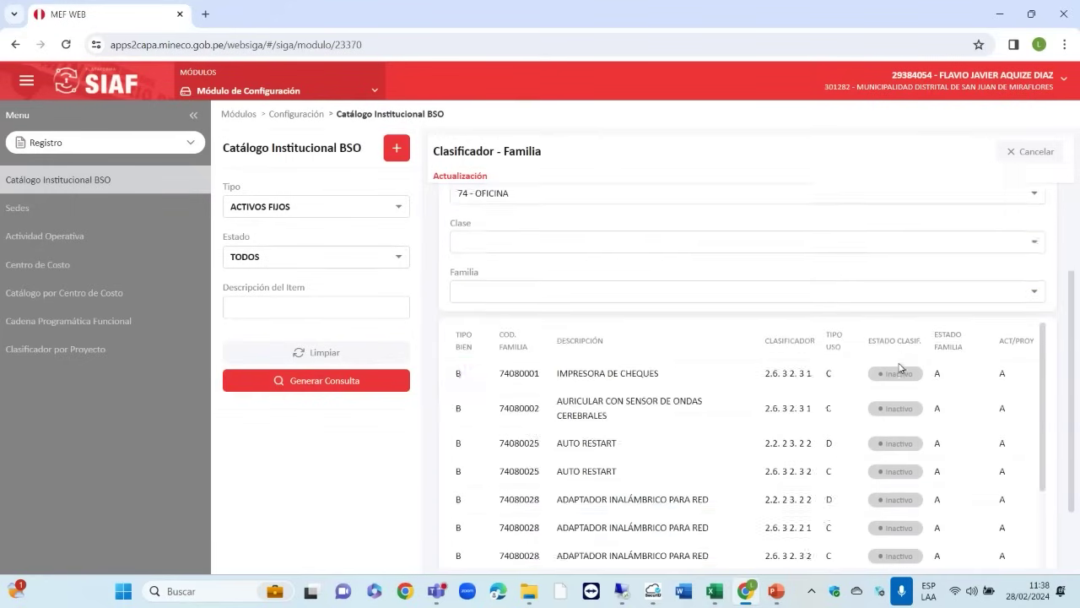
pyautogui.scroll(3, 903, 369)
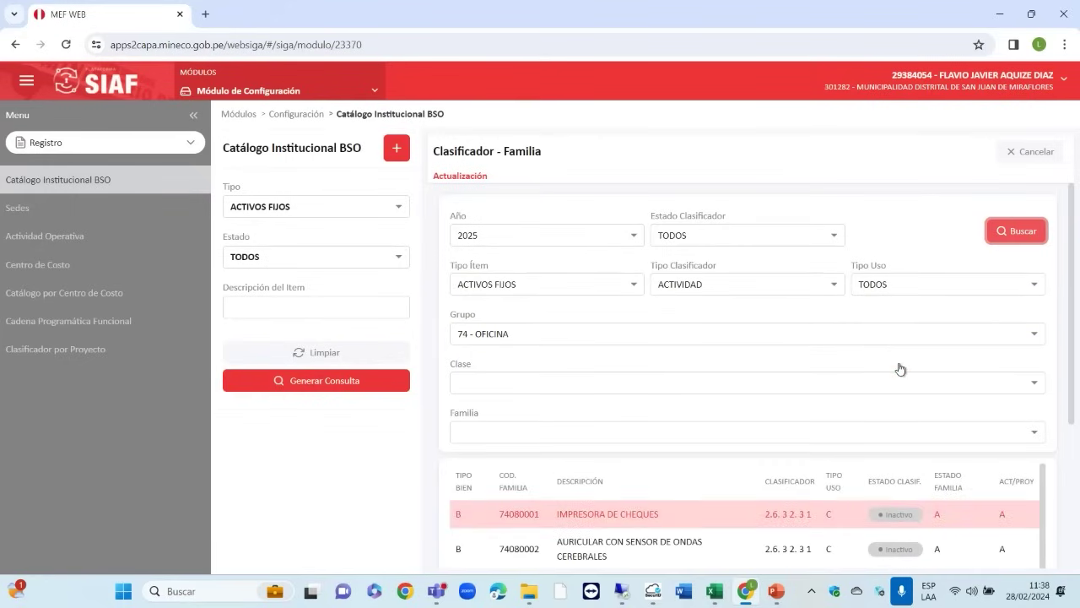
# Step: Narrow the classifier search to class 7408 - CÓMPUTO and family 74080500 - COMPUTADORA PERSONAL PORTATIL
pyautogui.click(825, 383)
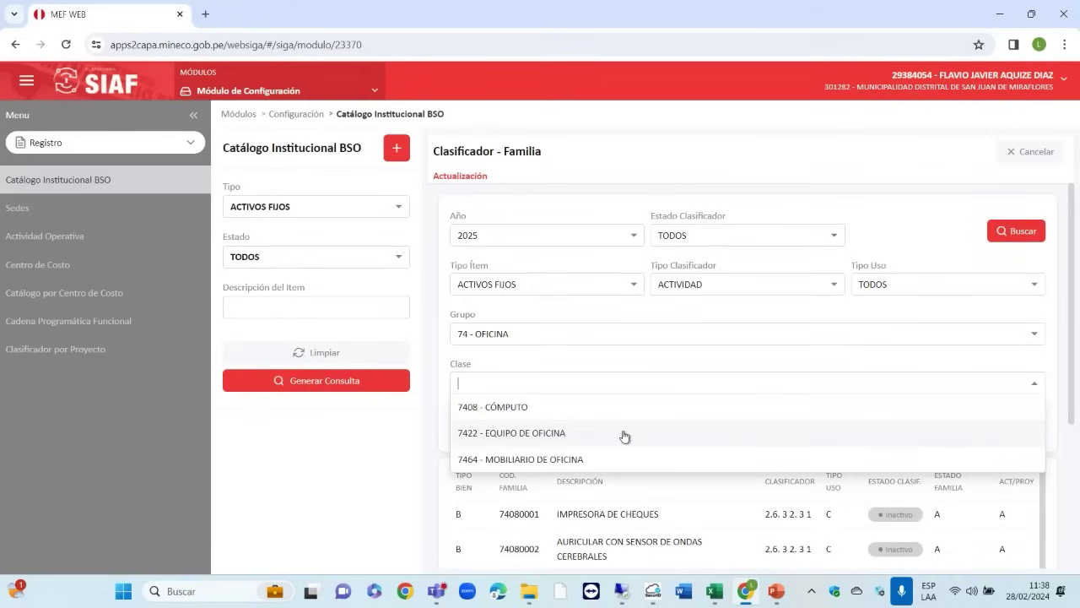
pyautogui.click(627, 408)
pyautogui.click(1016, 231)
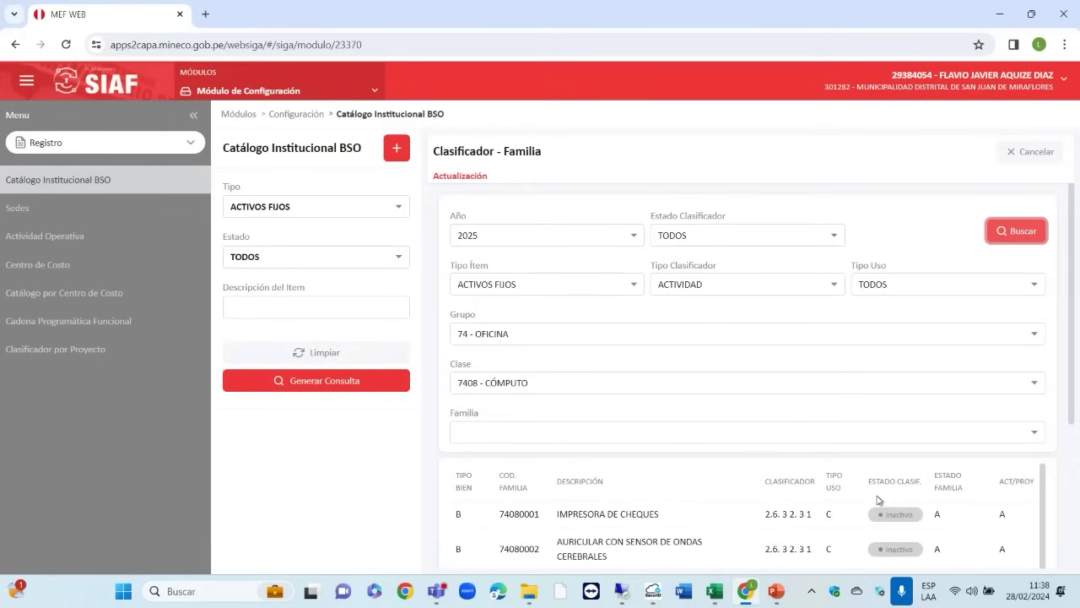
pyautogui.click(1036, 434)
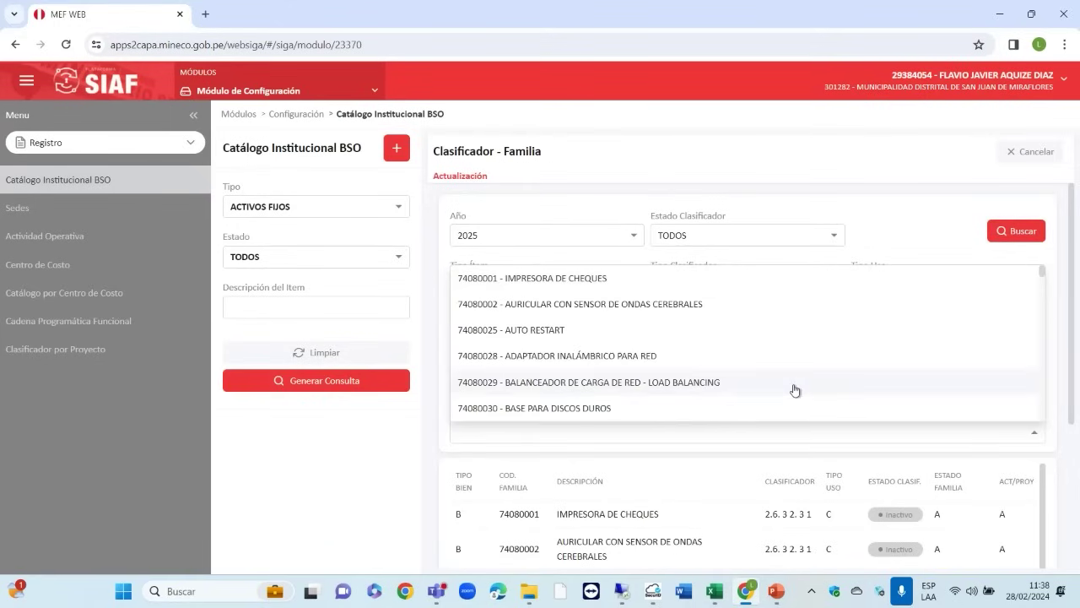
pyautogui.scroll(-3, 721, 340)
pyautogui.scroll(-10, 723, 338)
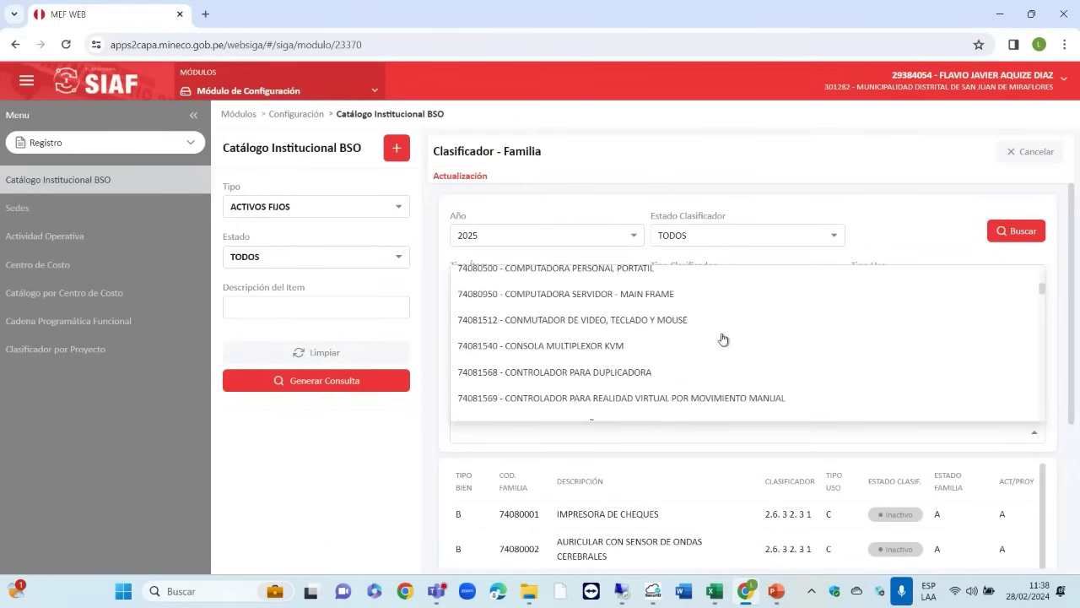
pyautogui.scroll(5, 723, 338)
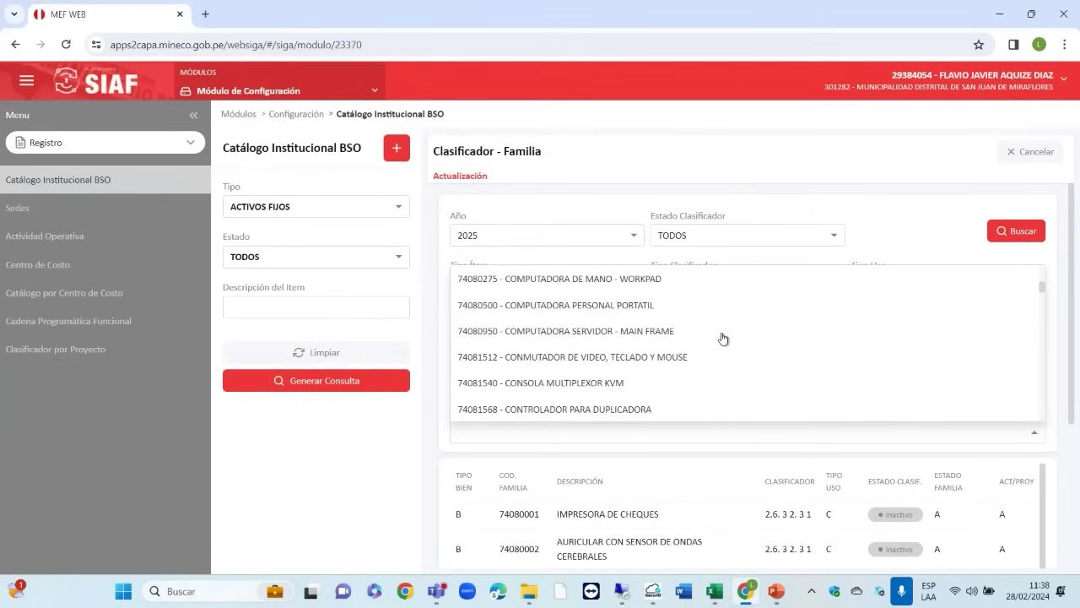
pyautogui.click(713, 311)
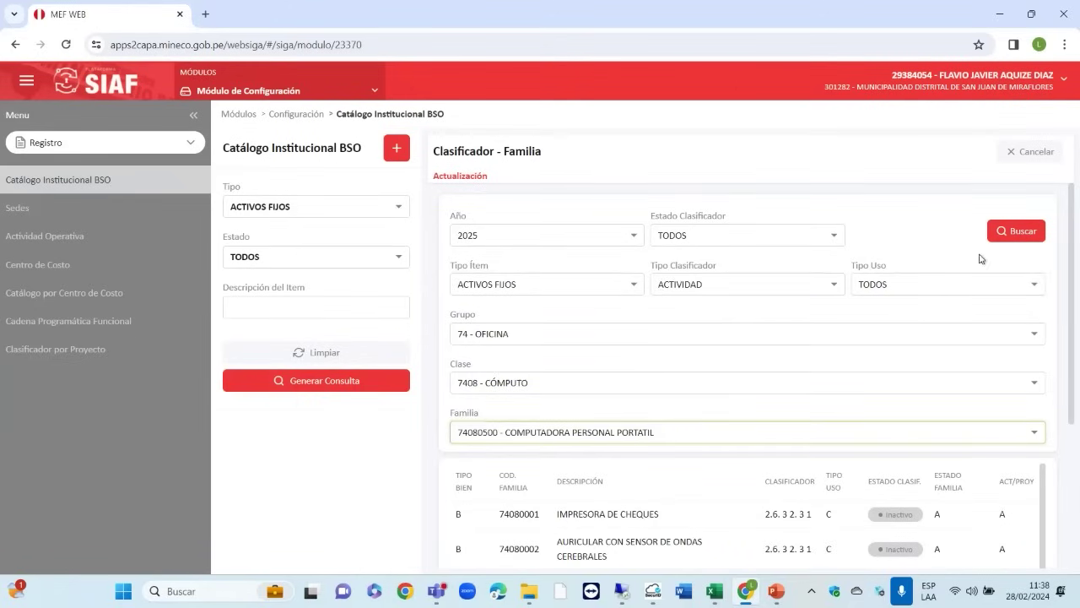
pyautogui.click(999, 239)
pyautogui.scroll(-2, 899, 401)
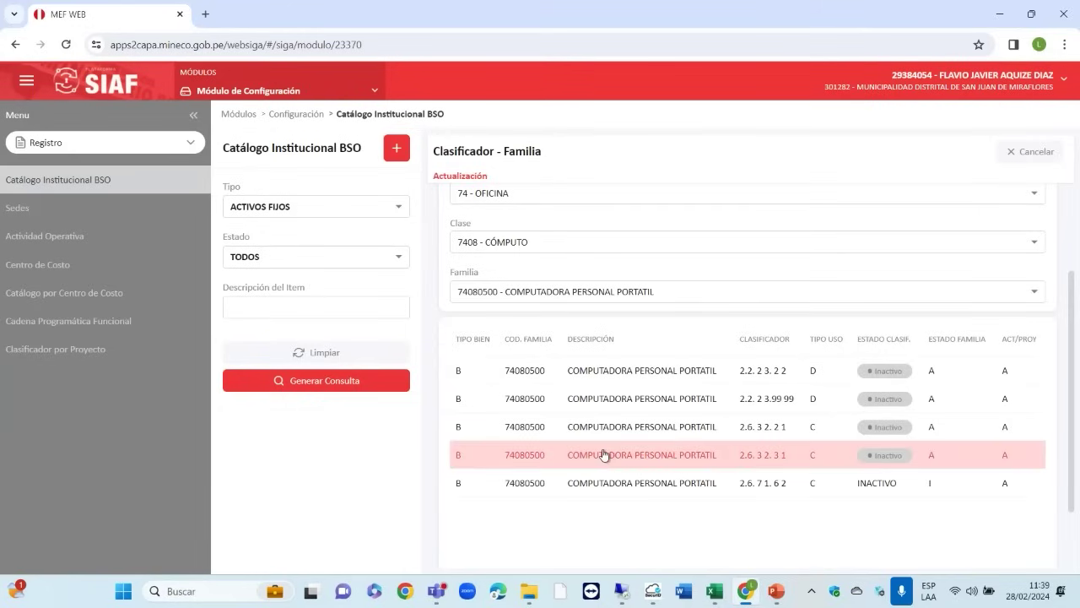
# Step: Activate classifier 2.6. 3 2. 3 1 for COMPUTADORA PERSONAL PORTATIL with confirmation, and exit the classifier form
pyautogui.click(884, 456)
pyautogui.click(617, 382)
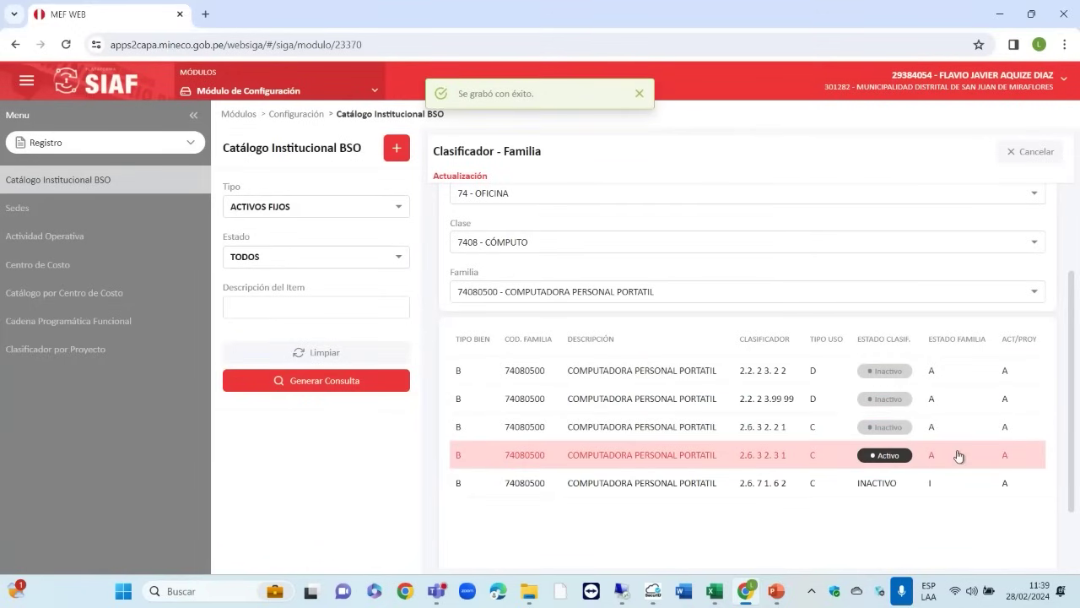
pyautogui.click(1043, 164)
pyautogui.click(617, 380)
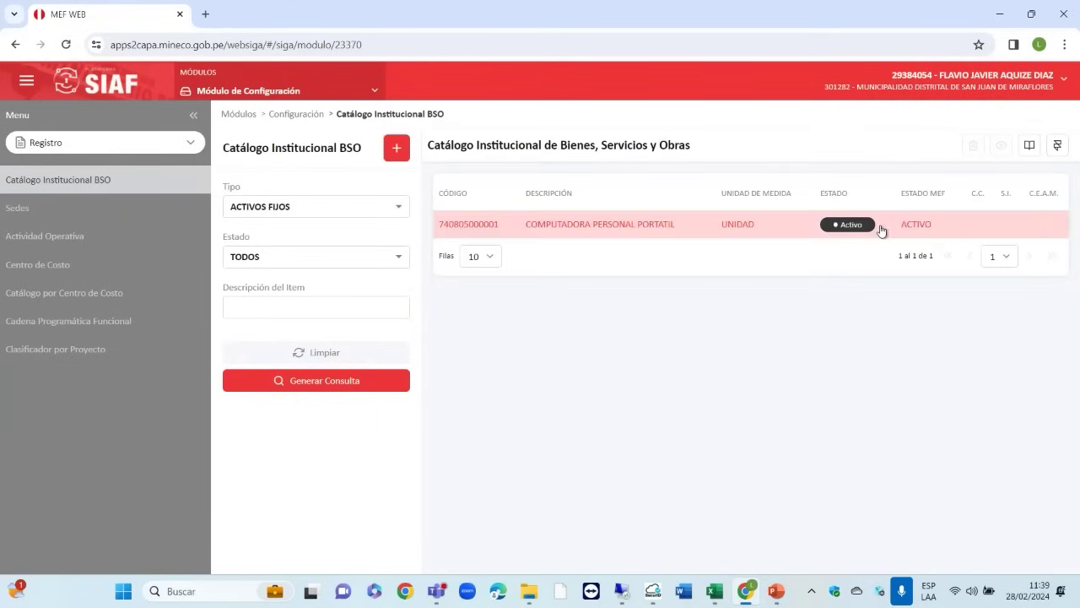
# Step: Query the institutional catalogue for SERVICIOS and open the family classifiers of SERVICIO DE EMPASTE Y ENCUADERNACION
pyautogui.click(385, 209)
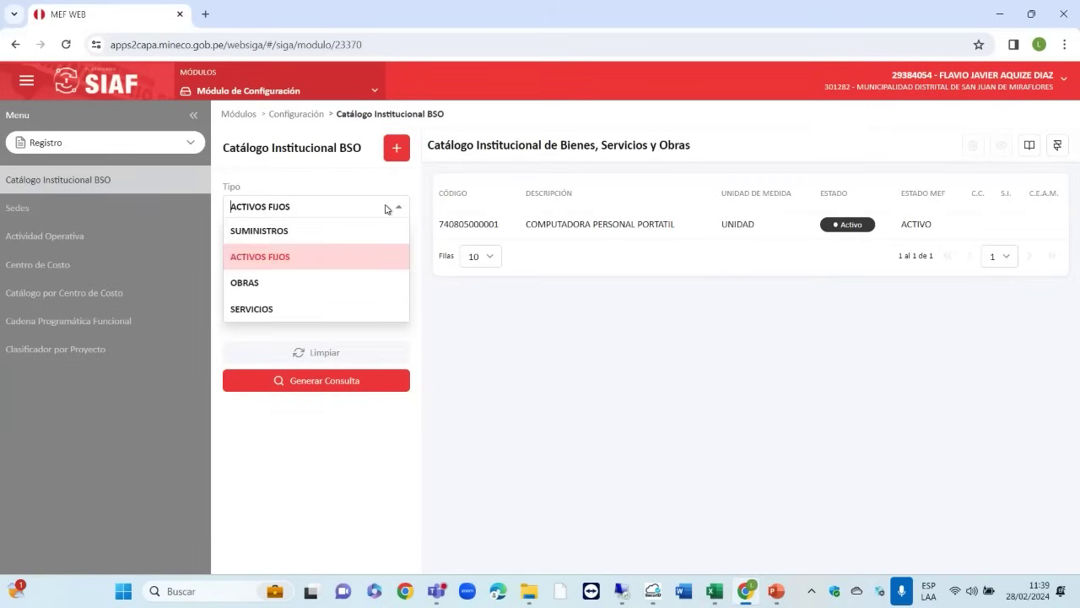
pyautogui.click(296, 309)
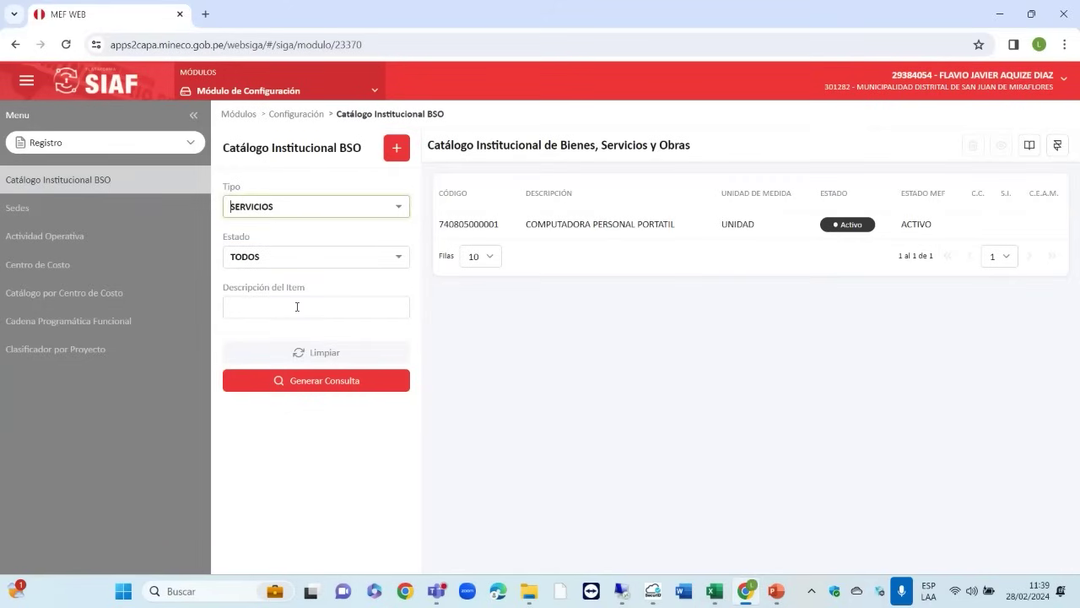
pyautogui.click(339, 388)
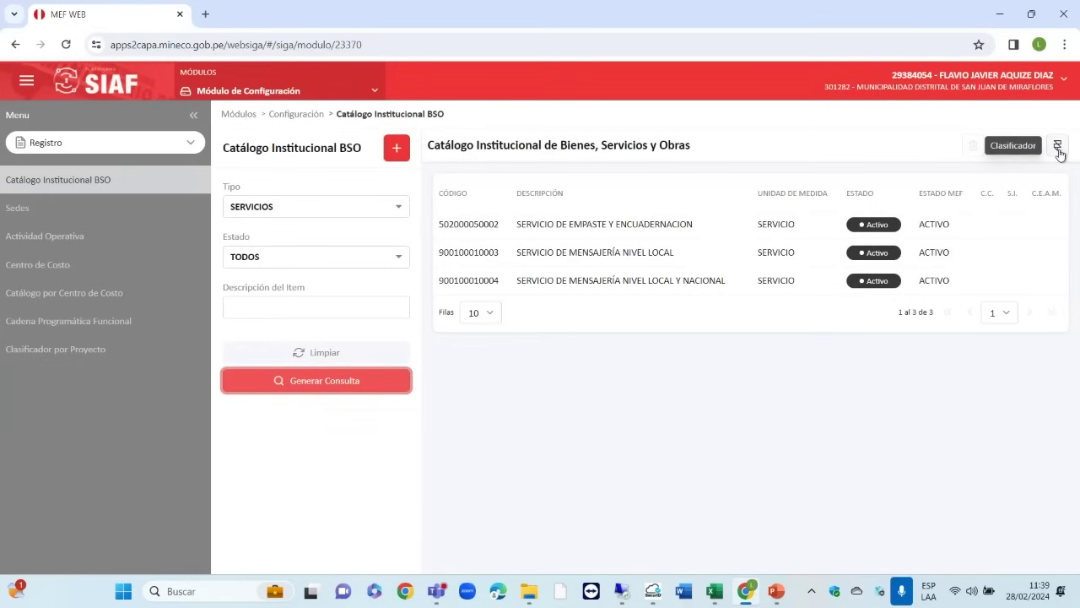
pyautogui.click(759, 230)
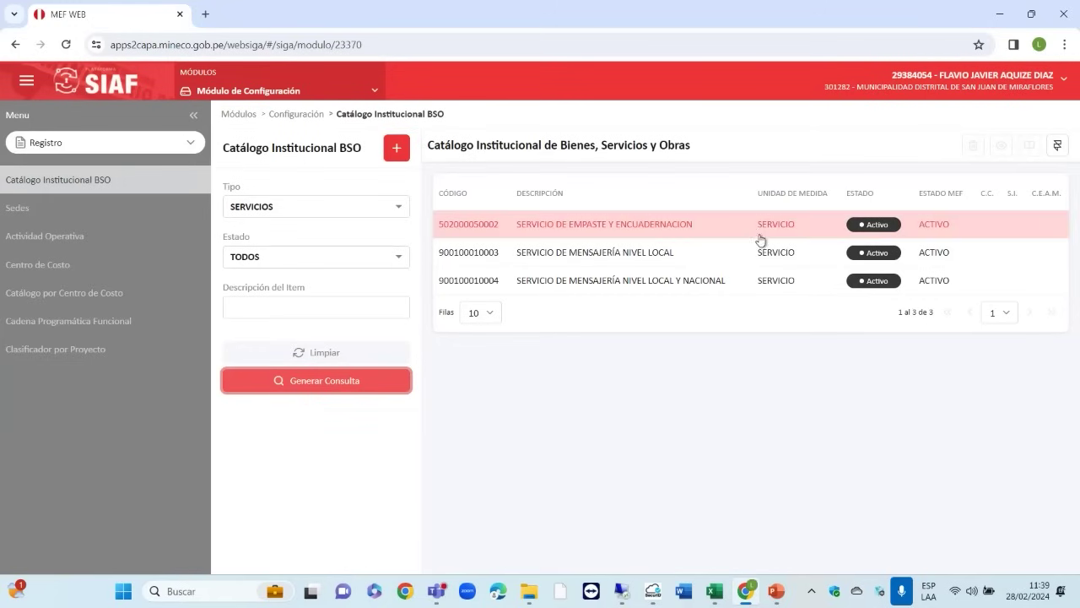
pyautogui.click(1060, 149)
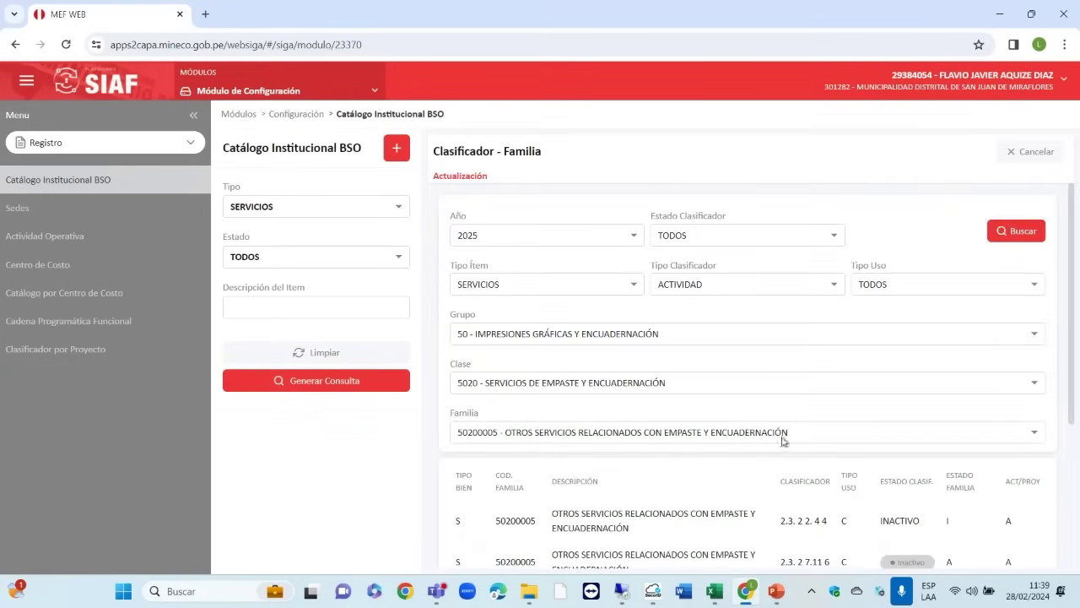
# Step: Activate classifier 2.3. 2 7.11 6 for family 50200005 with confirmation, and exit the classifier form
pyautogui.scroll(-2, 912, 464)
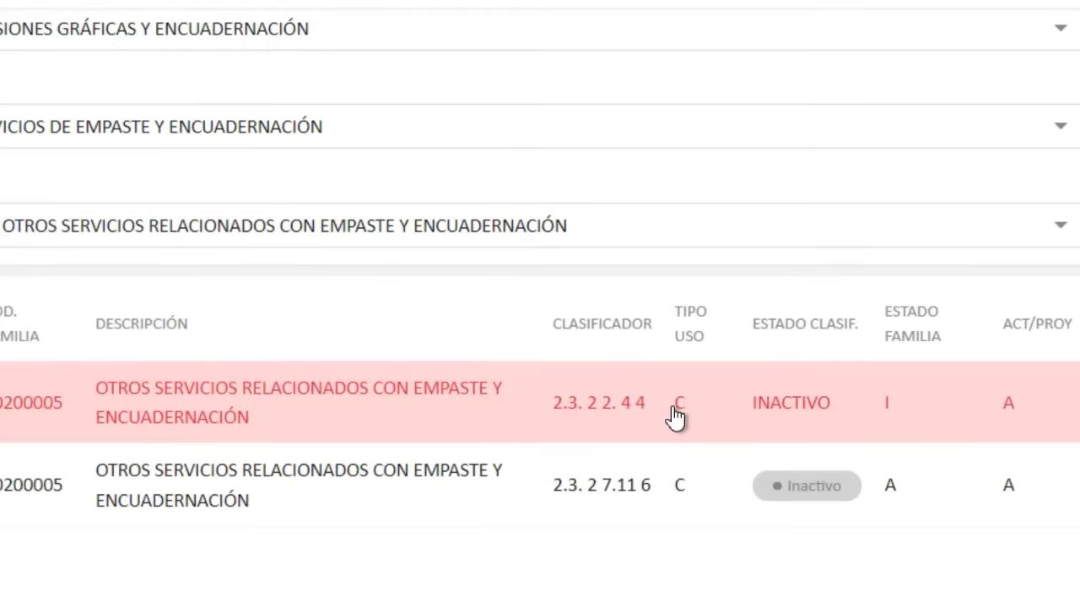
pyautogui.click(806, 490)
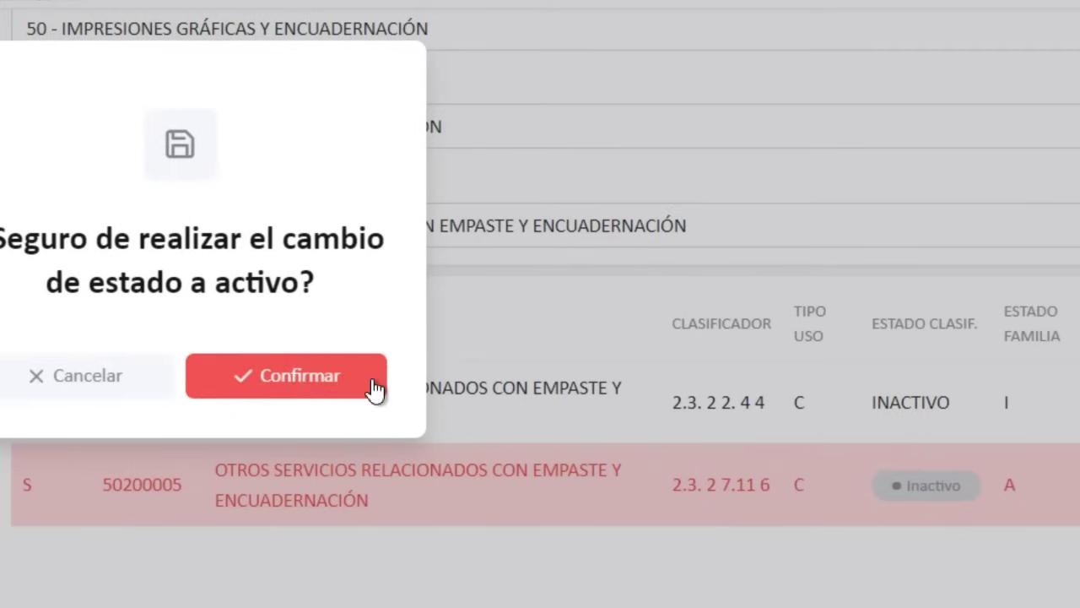
pyautogui.click(374, 391)
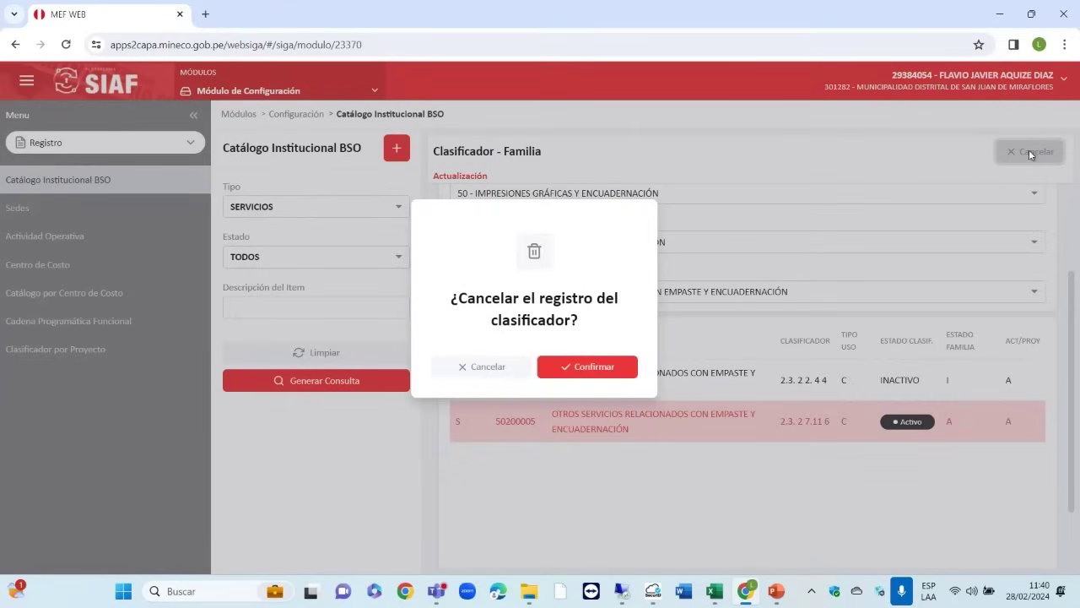
pyautogui.click(1030, 151)
pyautogui.click(599, 369)
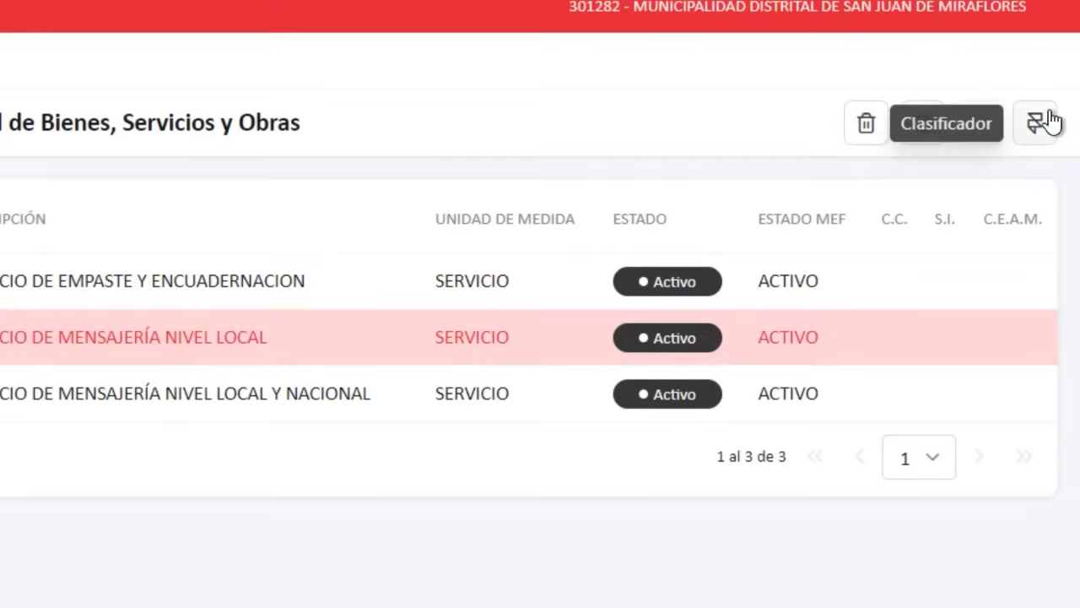
# Step: Open the classifiers of SERVICIO DE MENSAJERÍA NIVEL LOCAL and activate classifier 2.3. 2 2. 3 1 with confirmation
pyautogui.click(1058, 146)
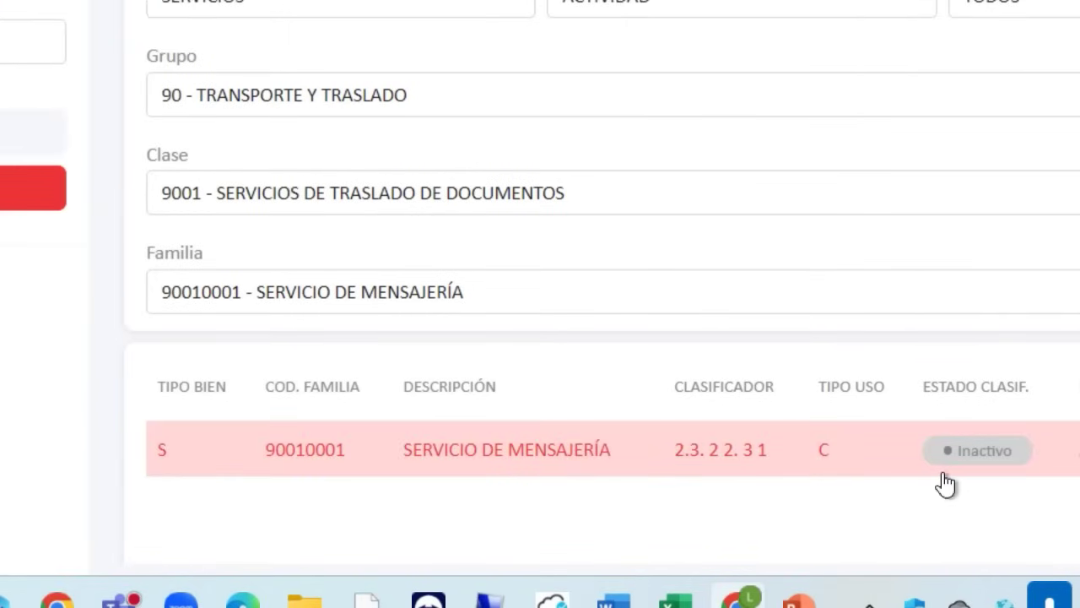
pyautogui.click(1002, 456)
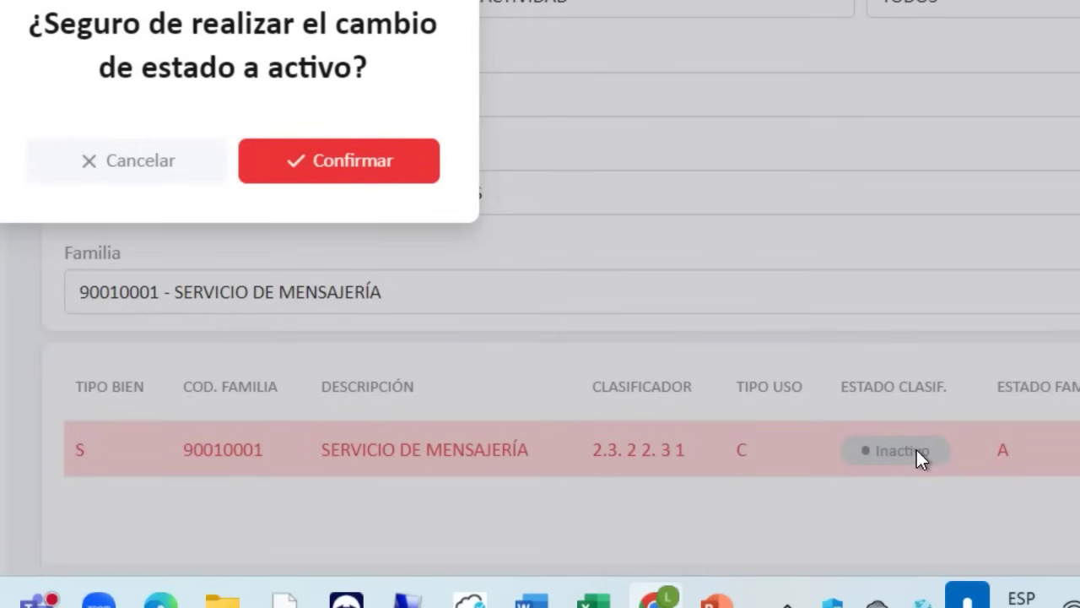
pyautogui.click(345, 164)
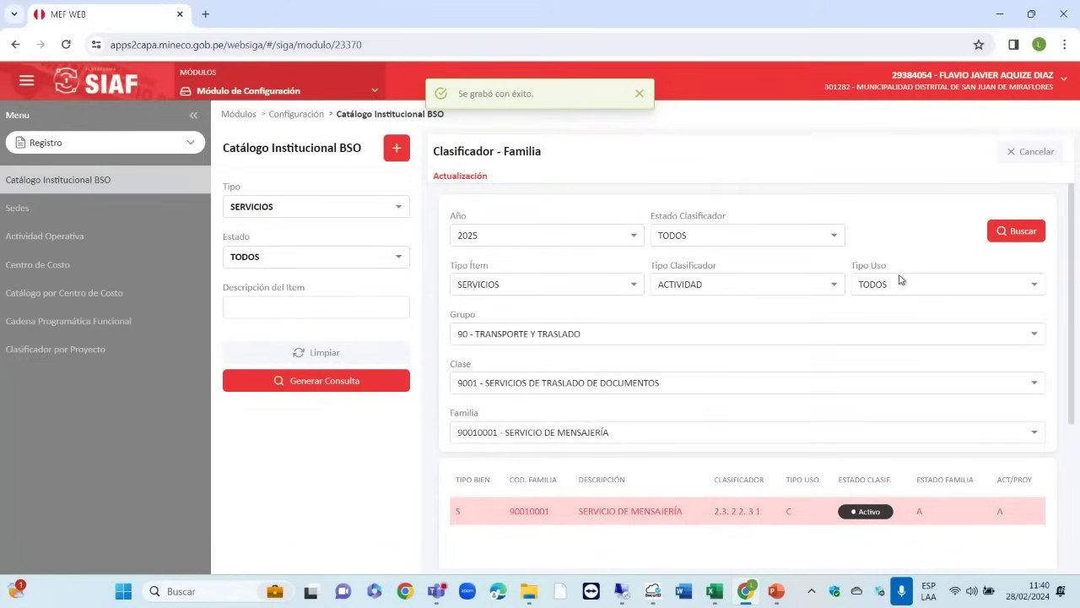
# Step: Query the institutional catalogue for items of type SUMINISTROS in any status
pyautogui.click(400, 211)
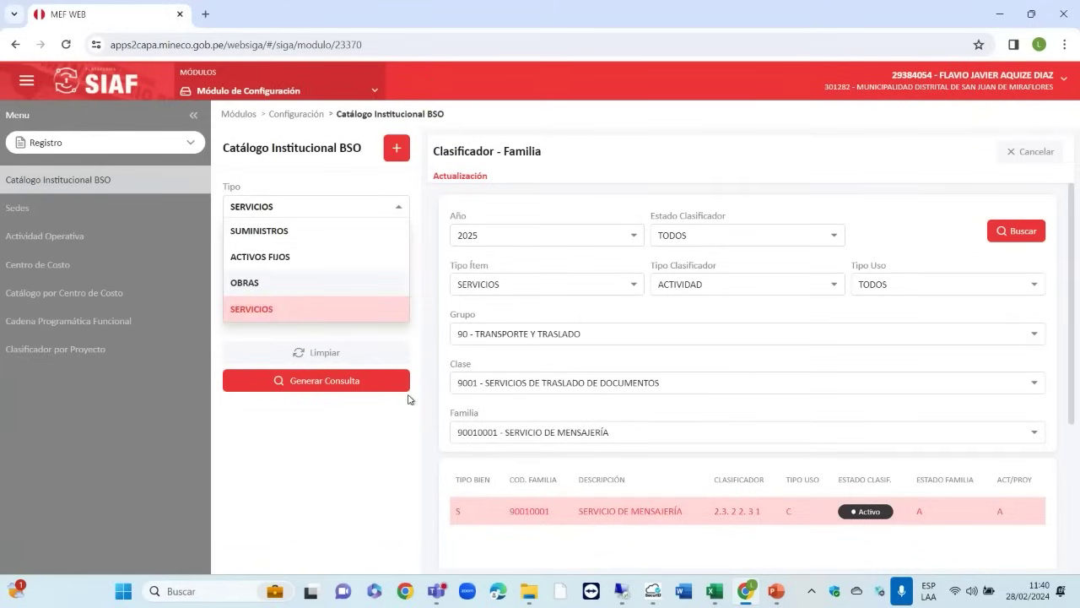
pyautogui.click(333, 287)
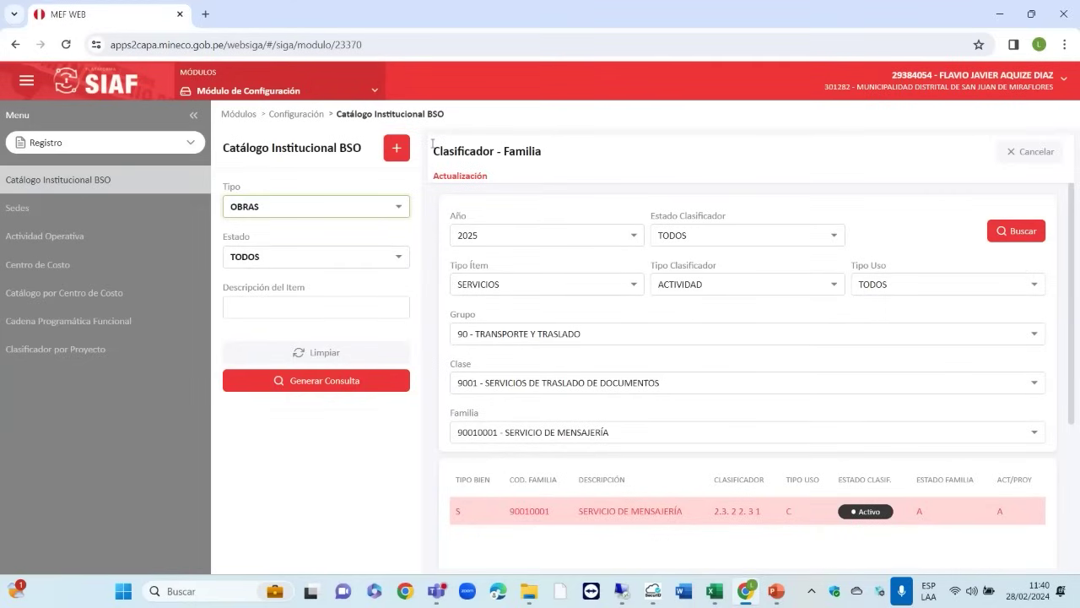
pyautogui.click(393, 205)
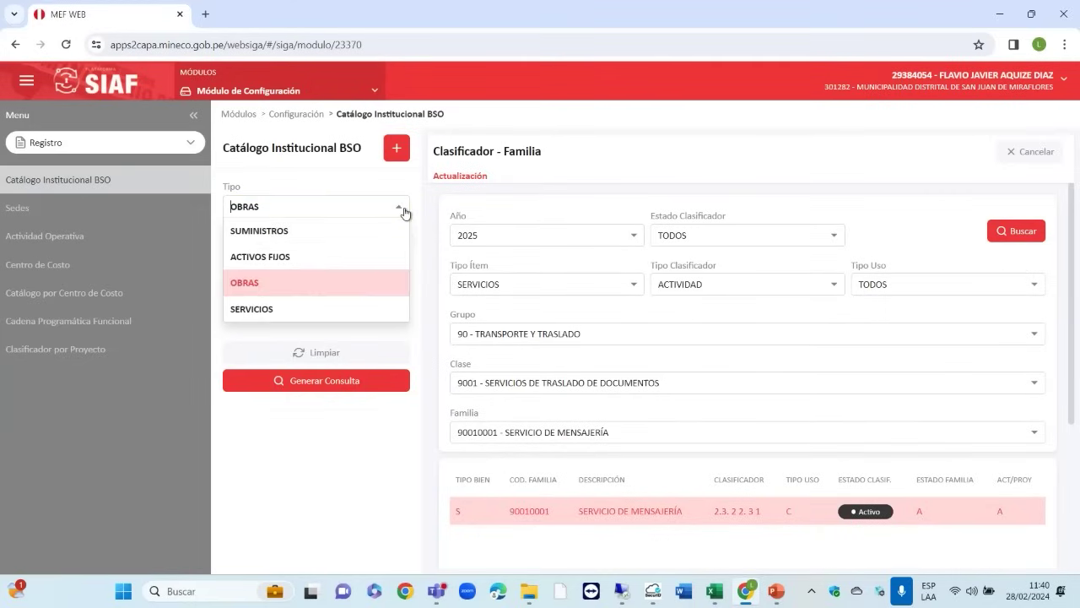
pyautogui.click(360, 233)
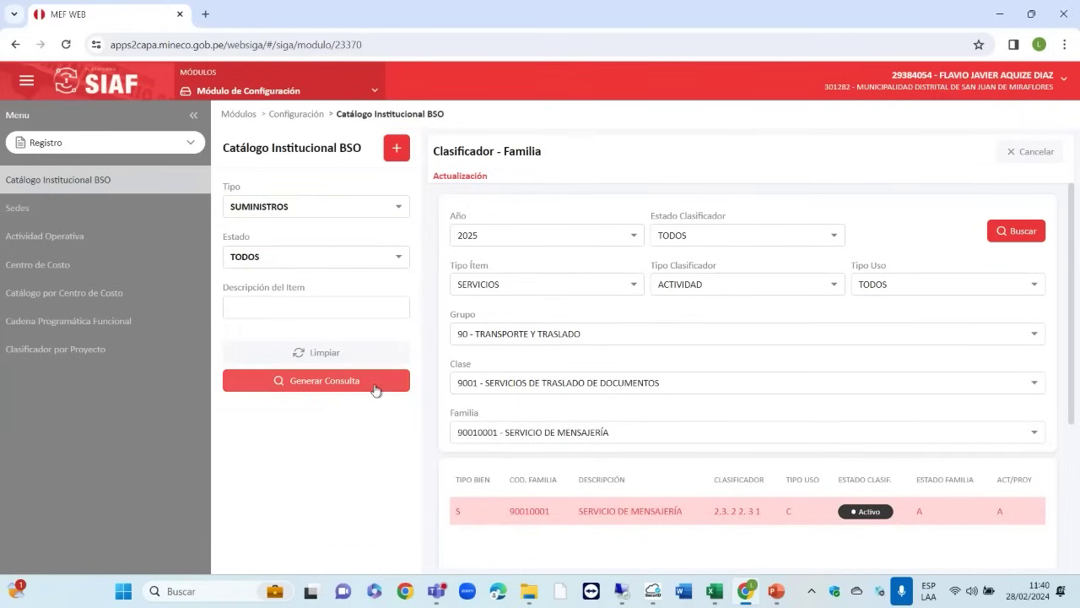
pyautogui.click(383, 380)
# Step: Query the institutional catalogue for items of type ACTIVOS FIJOS
pyautogui.click(397, 211)
pyautogui.click(369, 239)
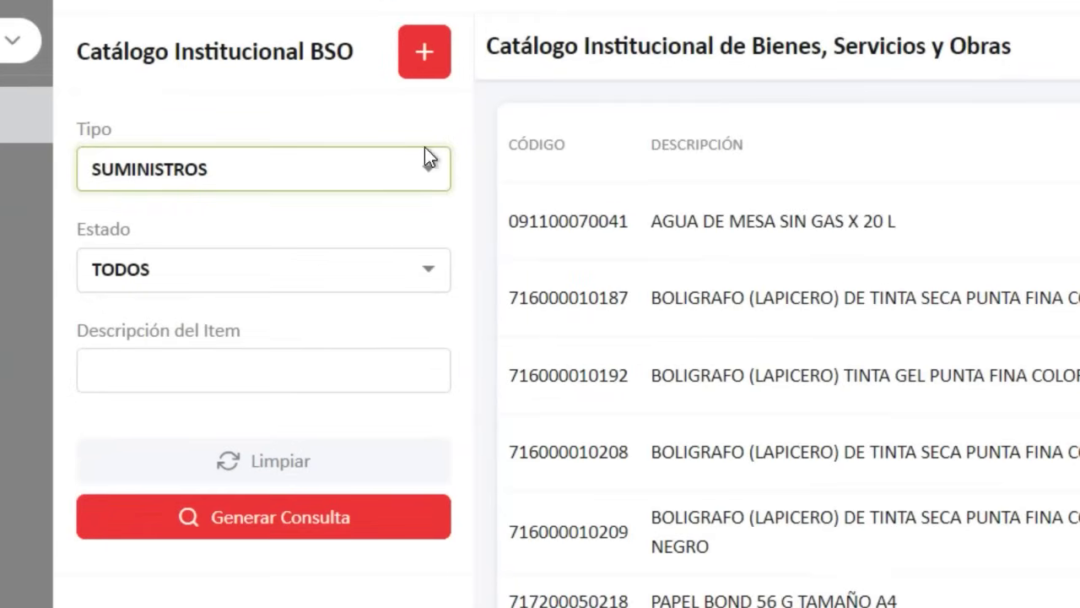
pyautogui.click(422, 177)
pyautogui.click(276, 282)
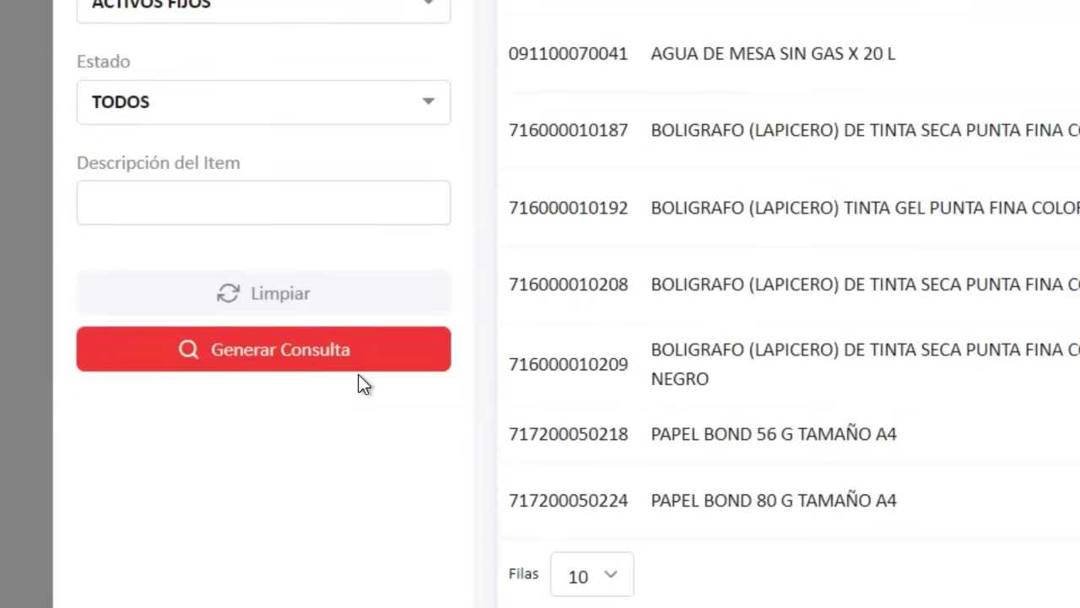
pyautogui.click(362, 365)
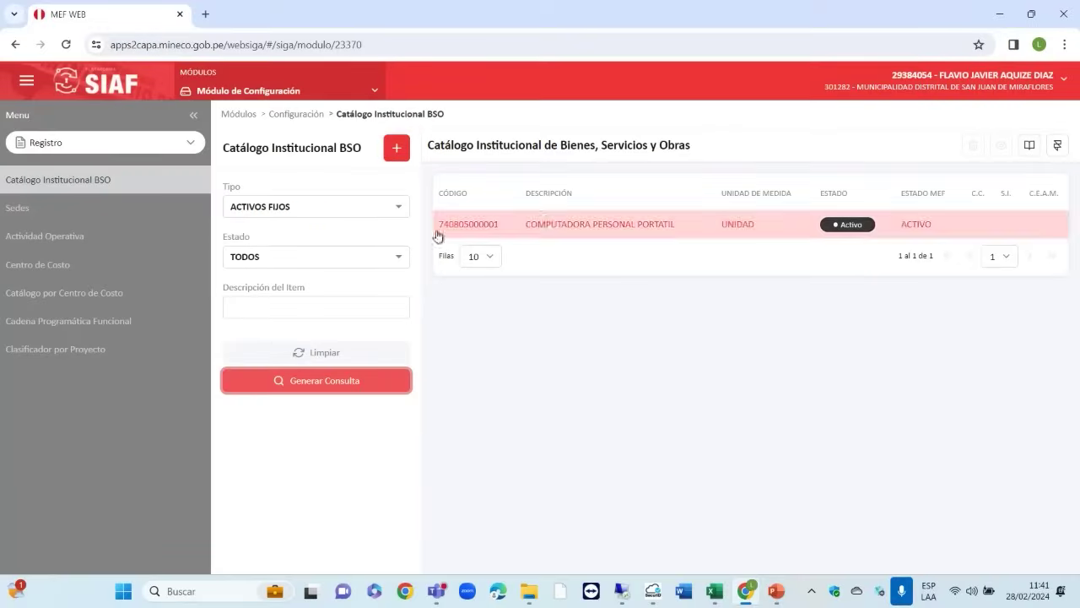
# Step: Query the institutional catalogue for items of type SERVICIOS
pyautogui.click(393, 209)
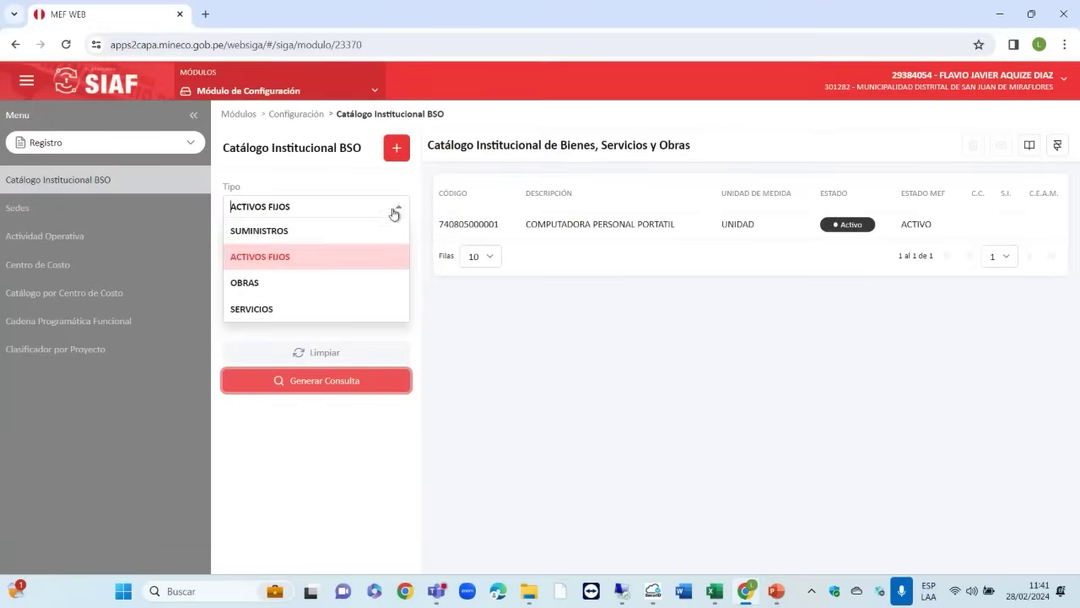
pyautogui.click(330, 310)
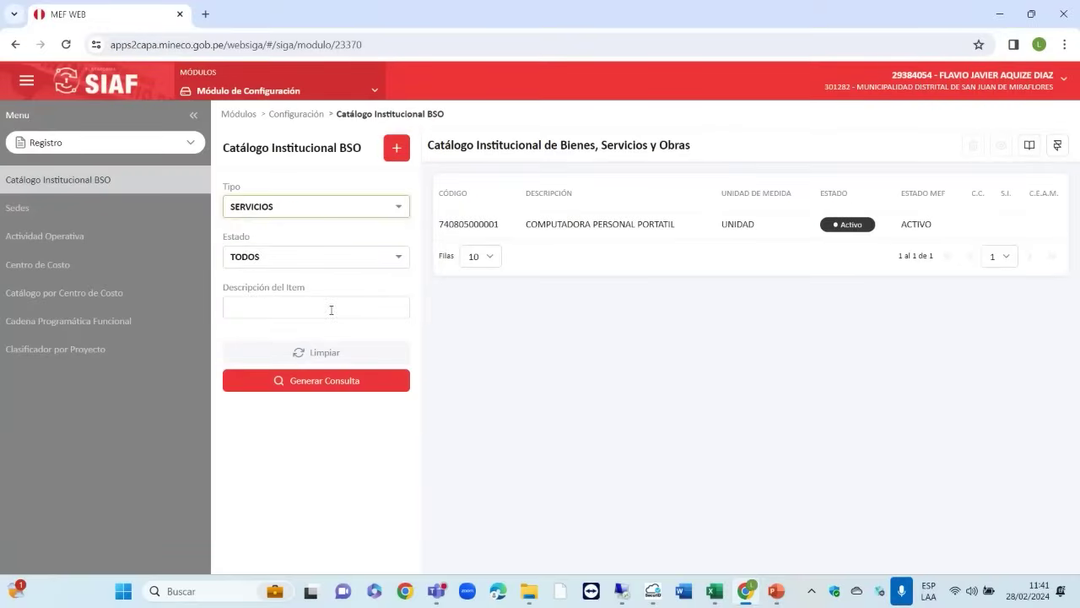
pyautogui.click(371, 380)
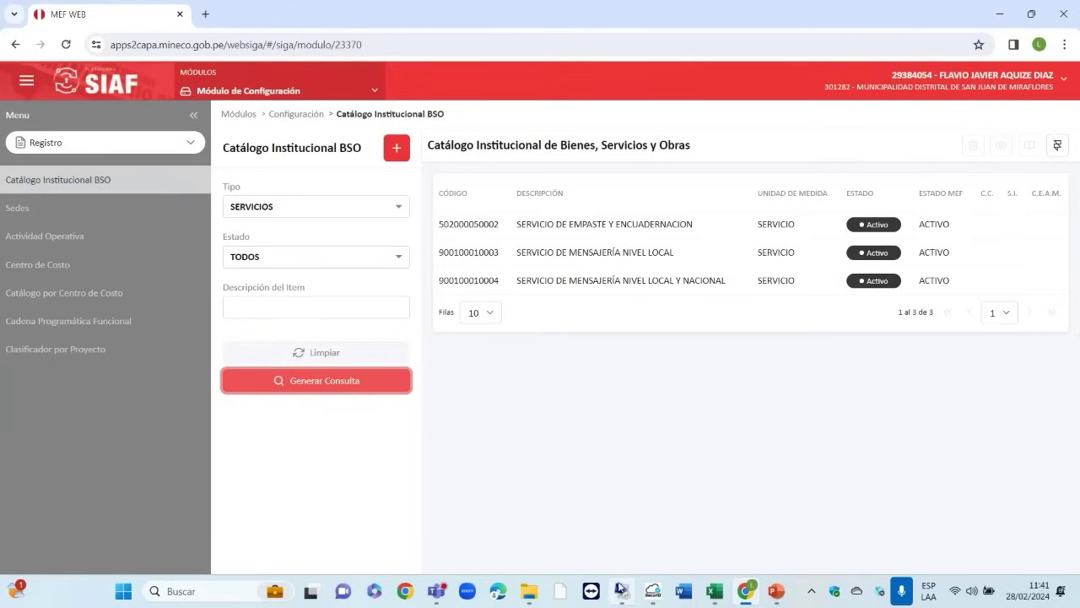
# Step: Switch to the remote desktop session and sign in with the account password
pyautogui.click(620, 590)
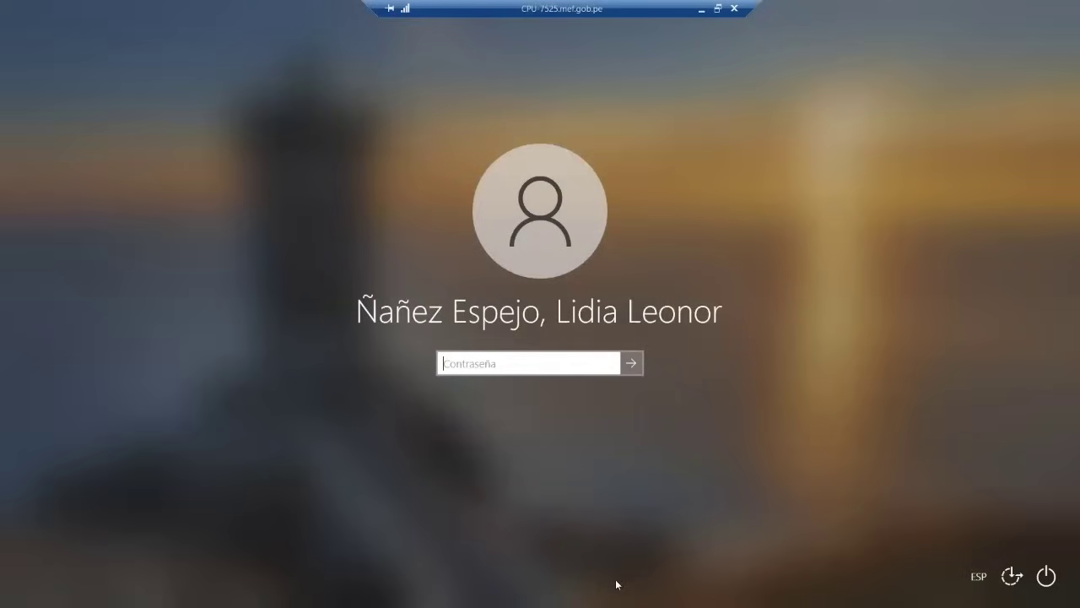
pyautogui.write('****')
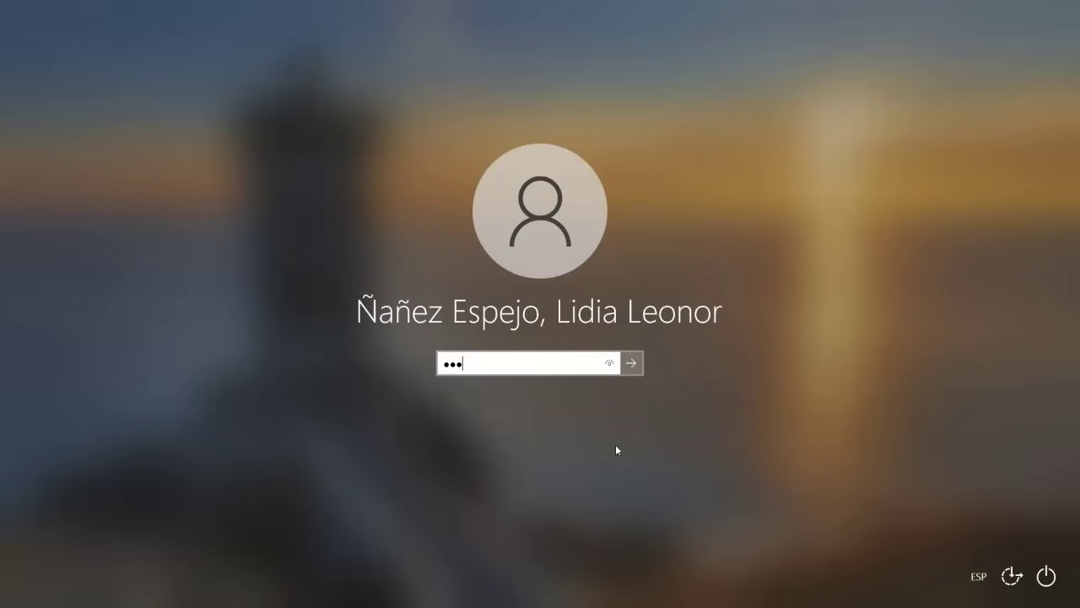
pyautogui.write('*******')
pyautogui.press('Return')
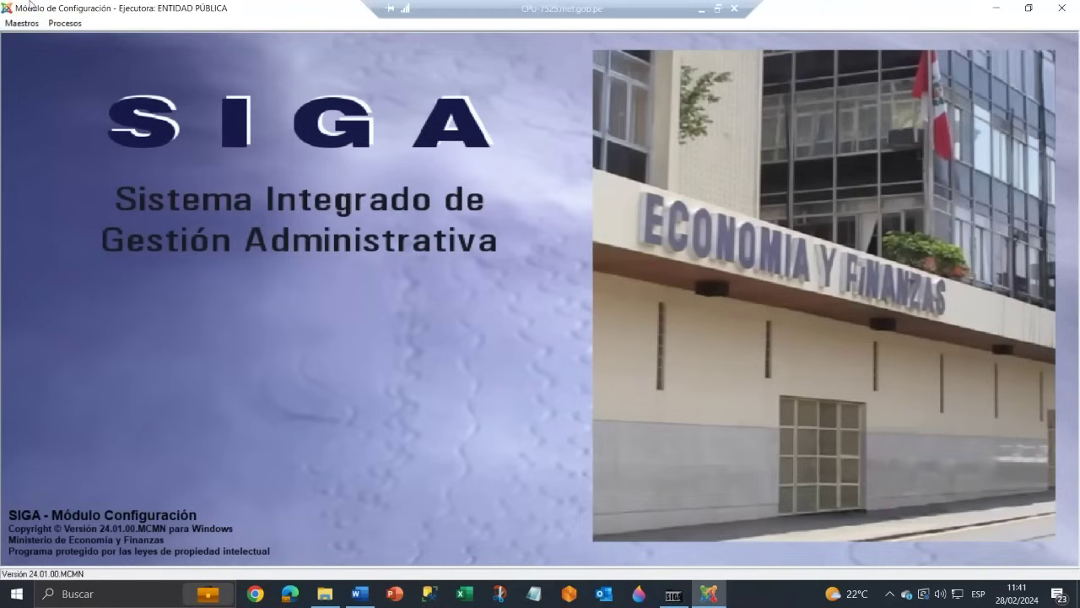
# Step: Open the estimated price register from the Catálogo de Bienes y Servicios in SIGA's Módulo de Configuración
pyautogui.click(34, 22)
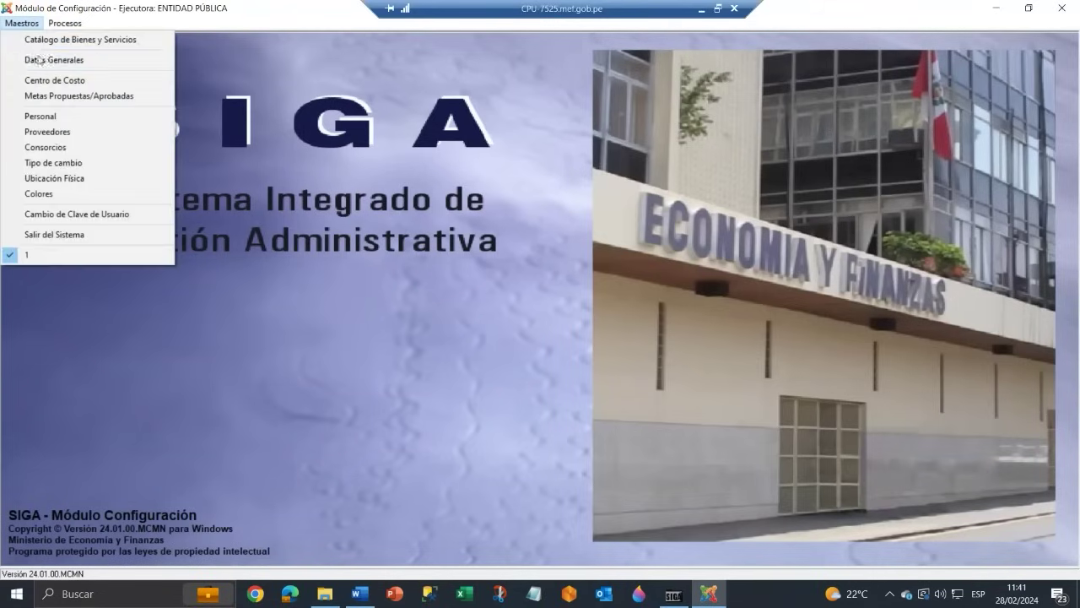
pyautogui.click(49, 44)
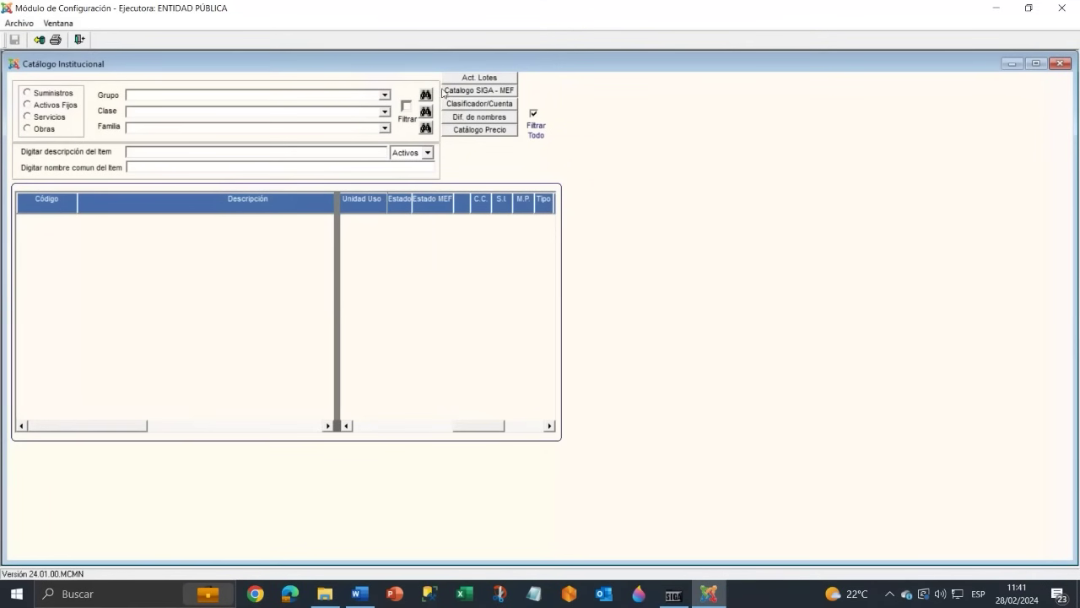
pyautogui.click(481, 130)
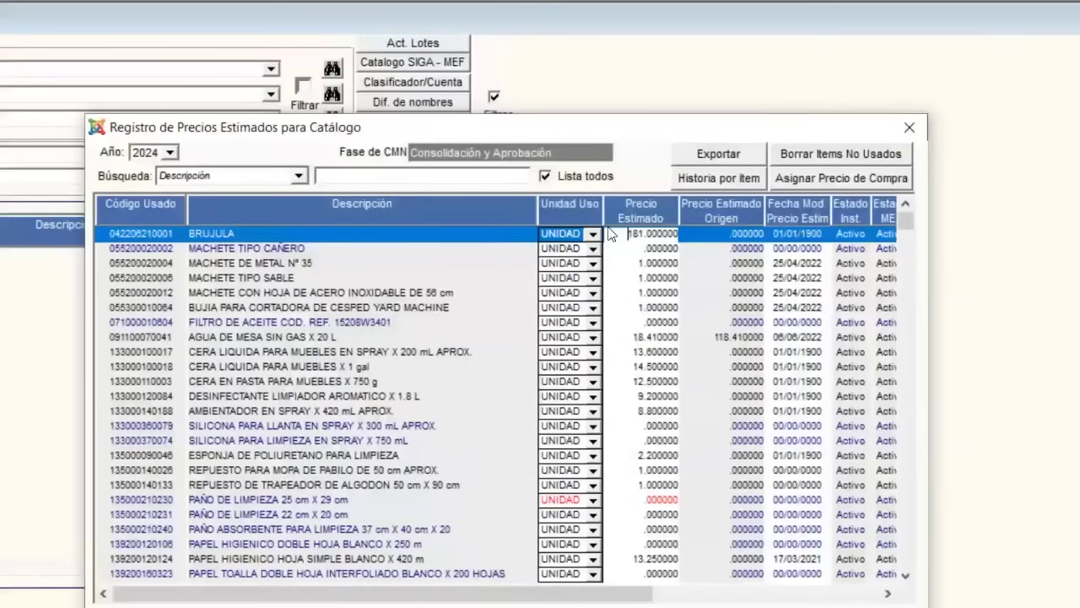
# Step: Export the 2024 estimated catalogue prices to the Desktop folder and acknowledge the completion message
pyautogui.click(739, 155)
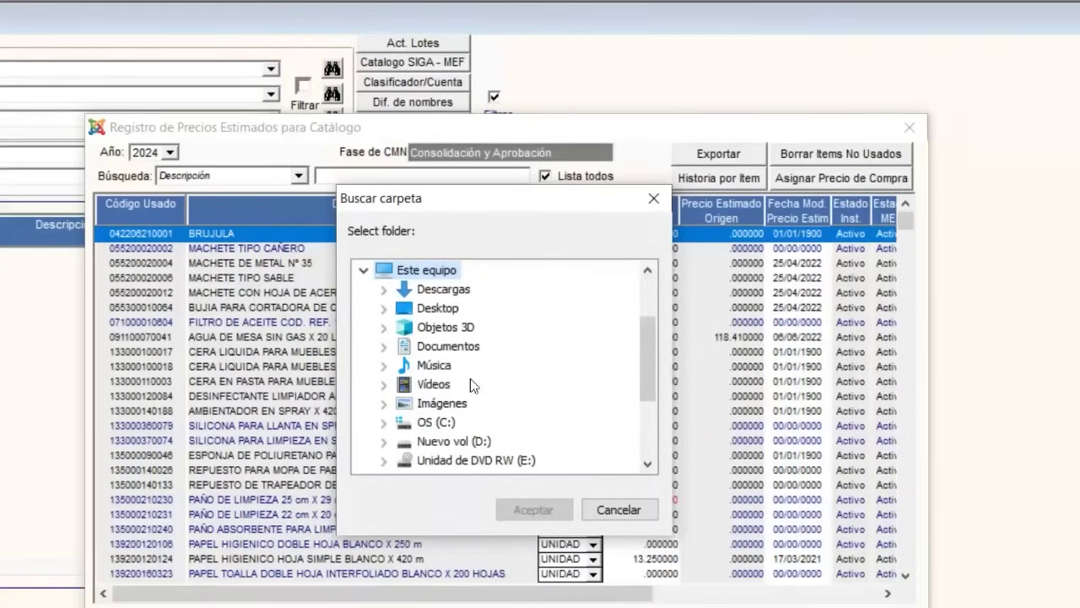
pyautogui.click(440, 328)
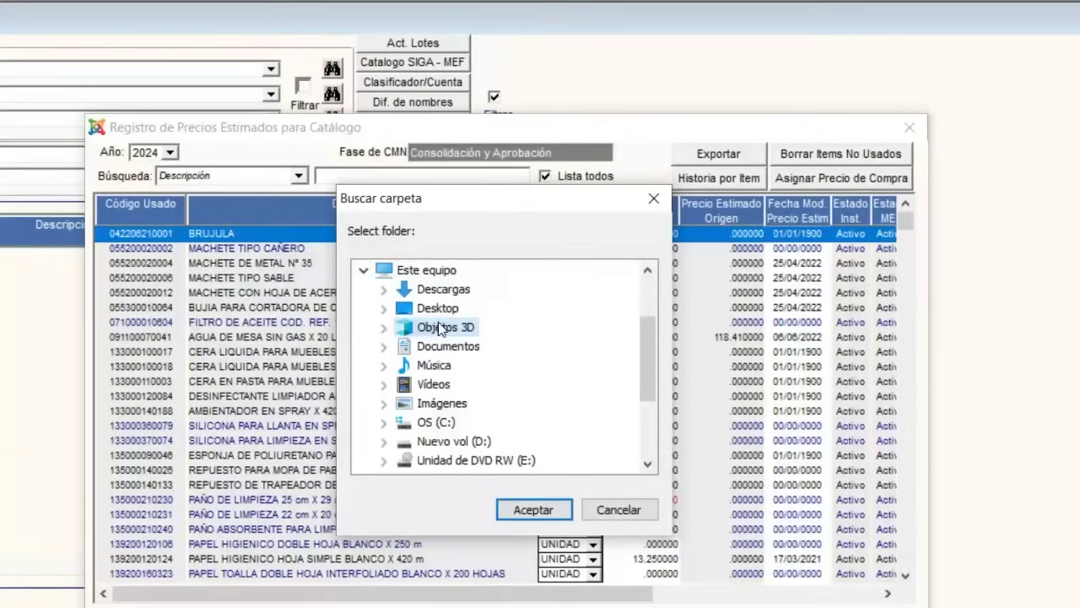
pyautogui.click(453, 308)
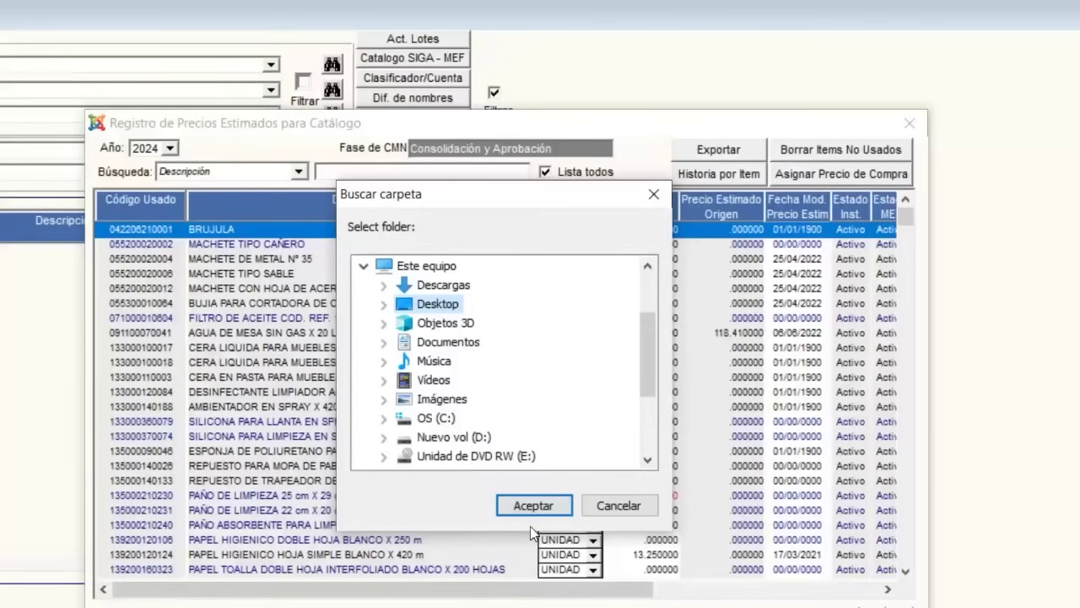
pyautogui.click(552, 502)
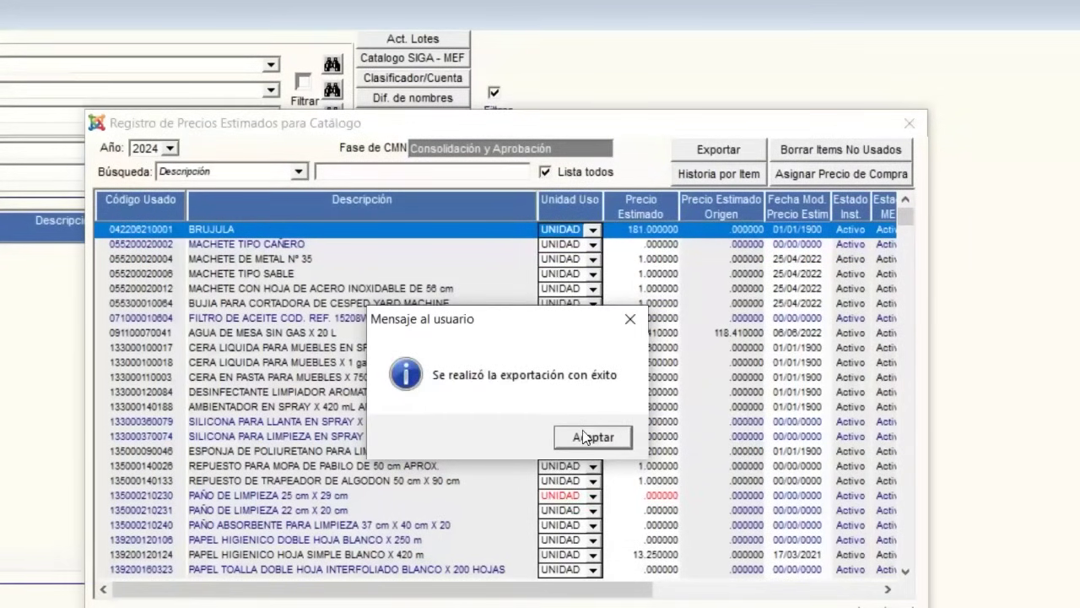
pyautogui.click(584, 429)
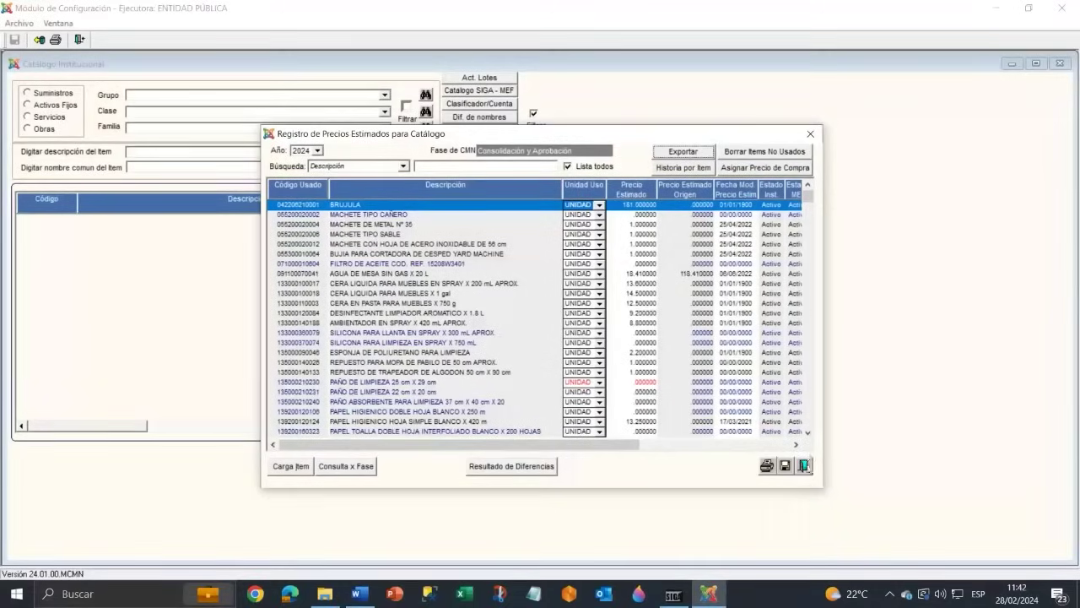
# Step: Close the estimated price register, accept the notice, and minimize the remote session to return to SIAF in the browser
pyautogui.click(804, 464)
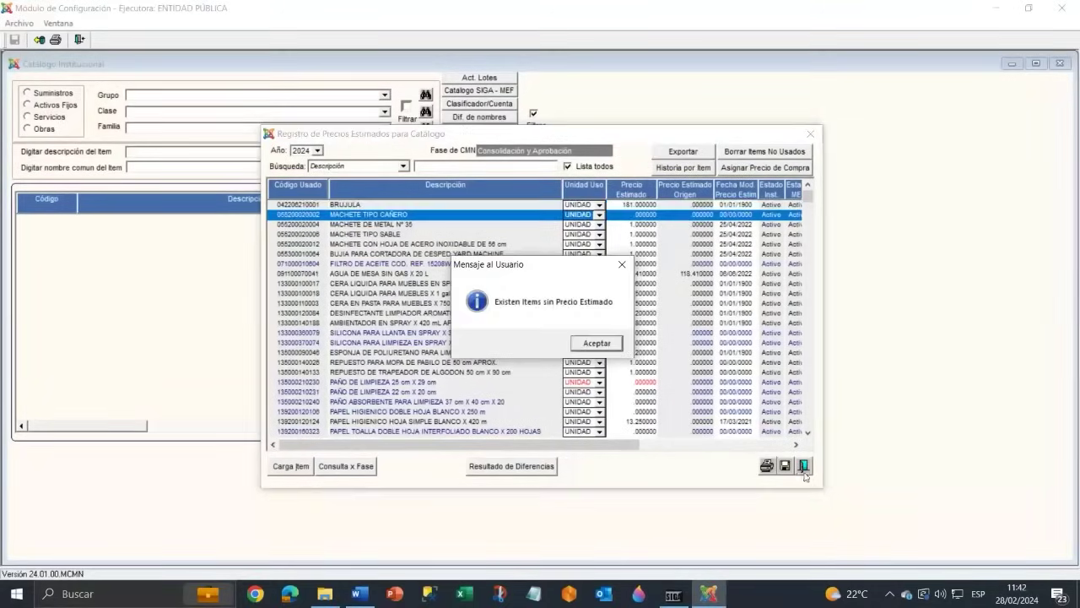
pyautogui.click(598, 342)
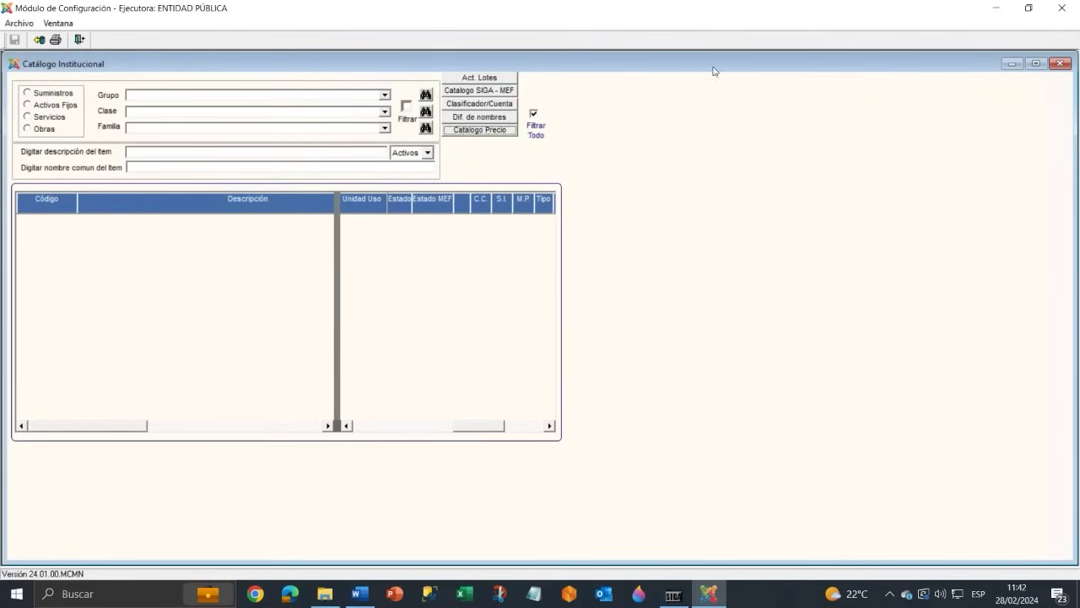
pyautogui.moveTo(704, 1)
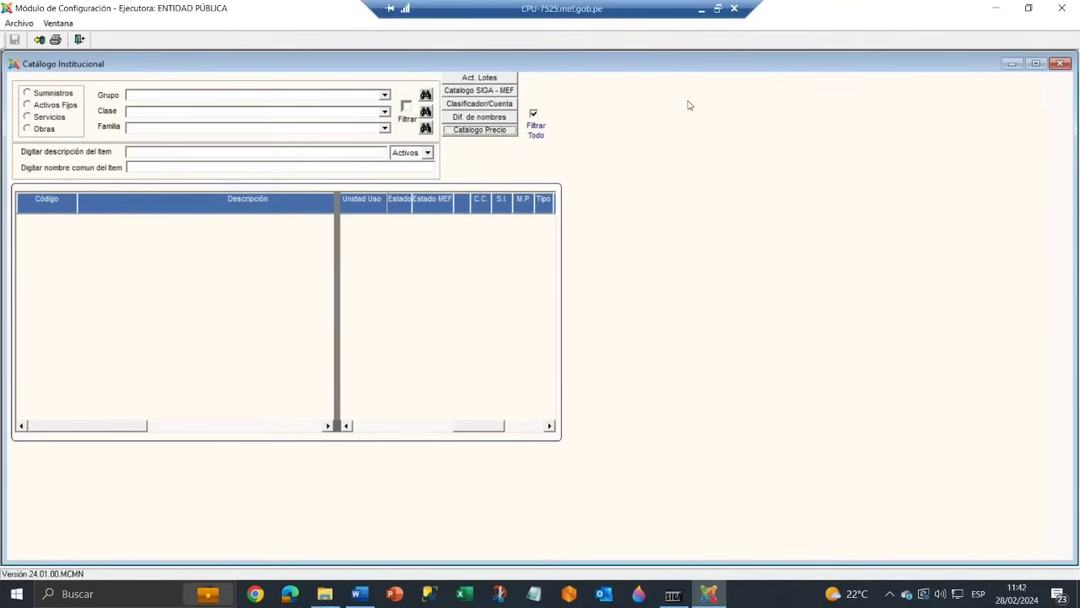
pyautogui.click(700, 10)
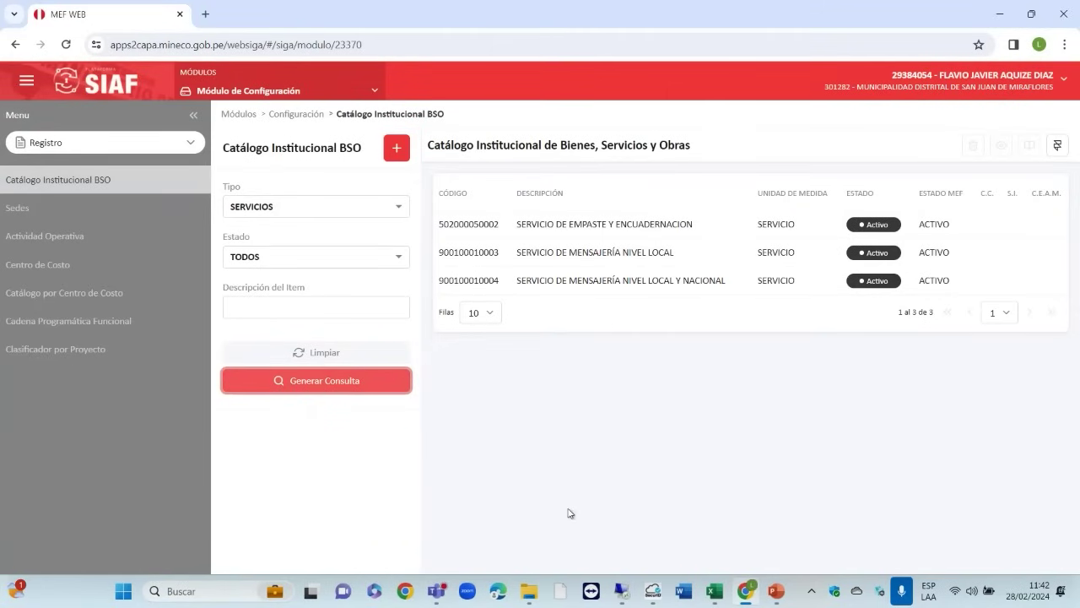
# Step: Query the institutional catalogue for SUMINISTROS and open its Catálogo Precio form
pyautogui.moveTo(529, 590)
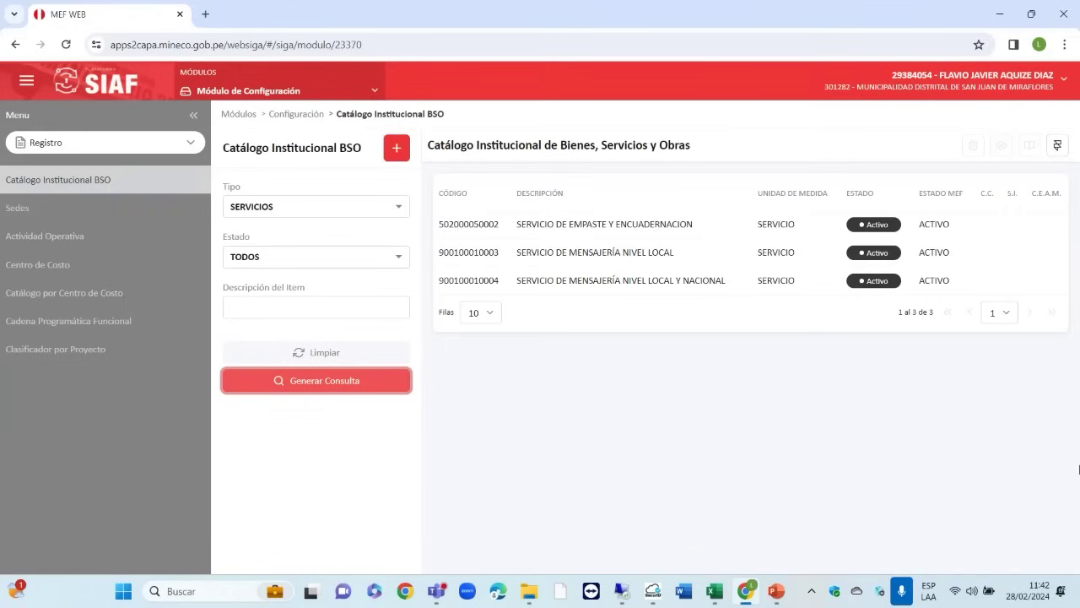
pyautogui.click(309, 208)
pyautogui.click(289, 228)
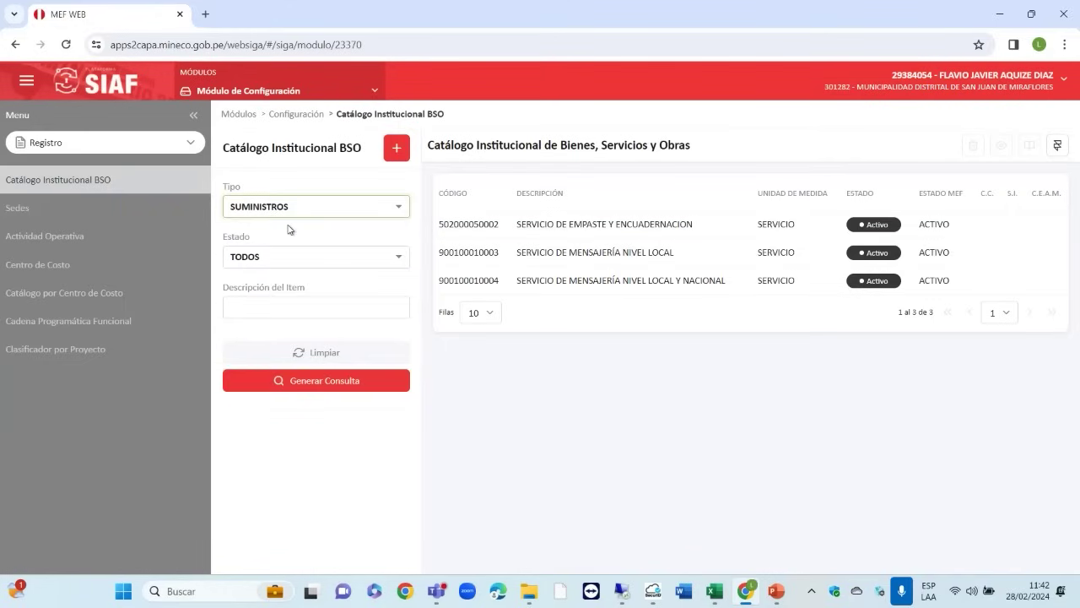
pyautogui.click(661, 220)
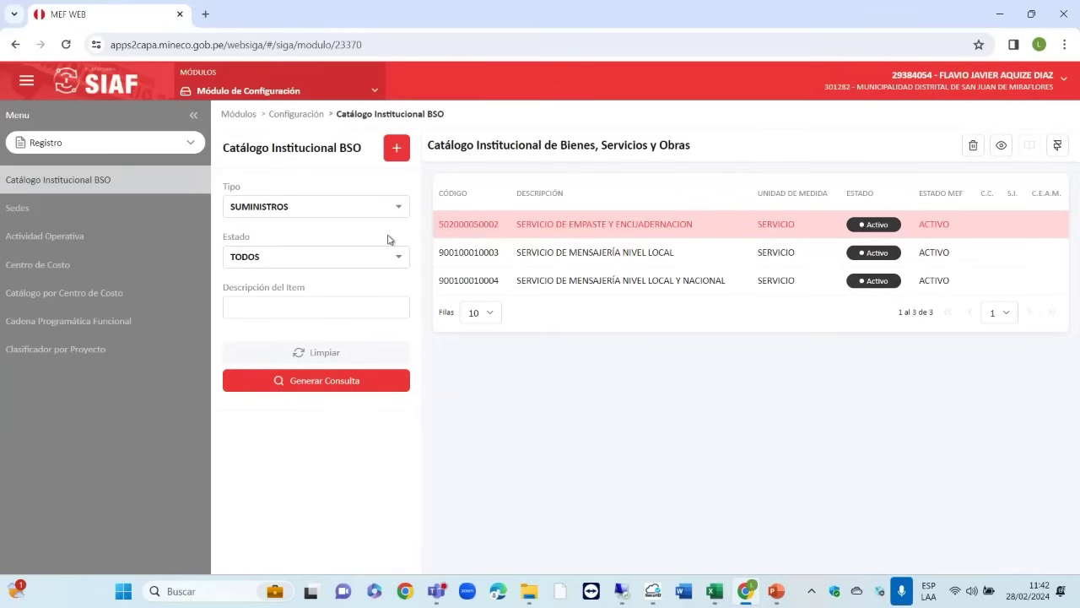
pyautogui.click(356, 381)
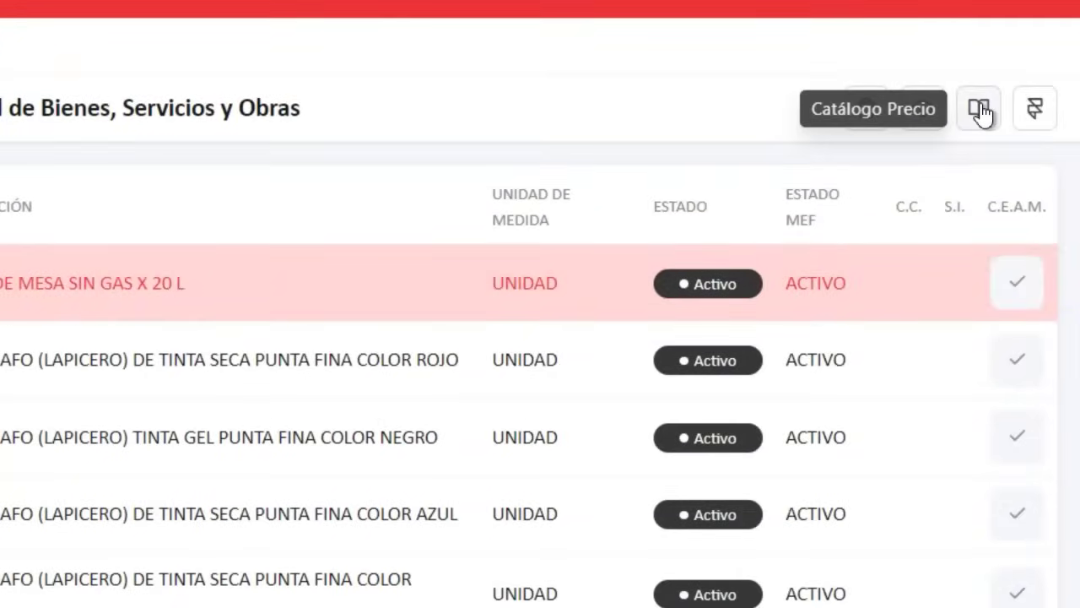
pyautogui.click(979, 110)
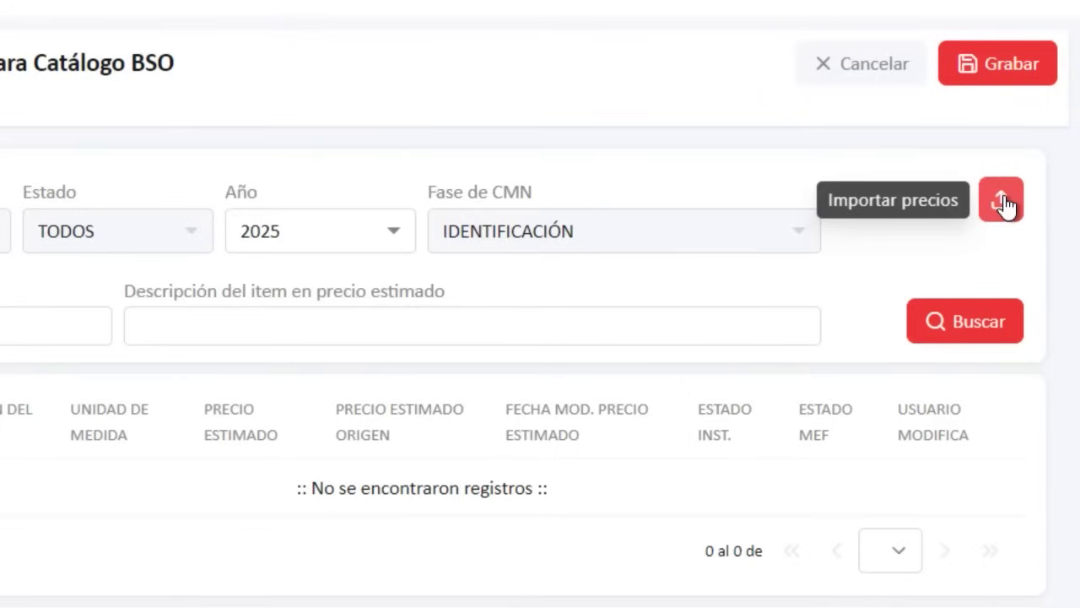
# Step: Import the estimated prices from SigaImport_CatalogoPrecios in the desktop's CMN_WEB folder and confirm the load for 2025
pyautogui.click(1003, 199)
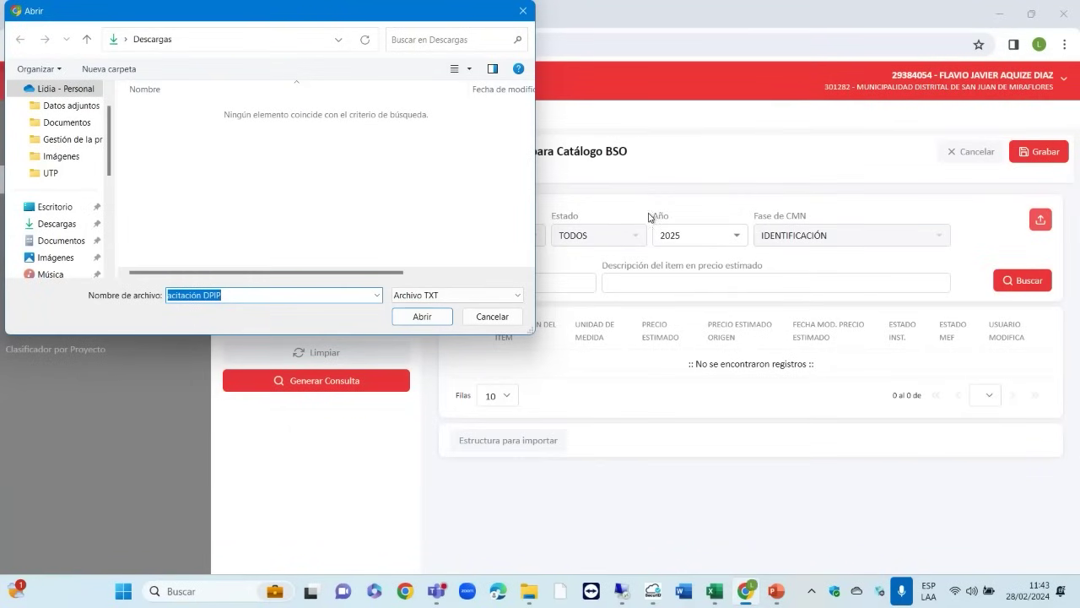
pyautogui.click(71, 209)
pyautogui.click(152, 117)
pyautogui.doubleClick(153, 117)
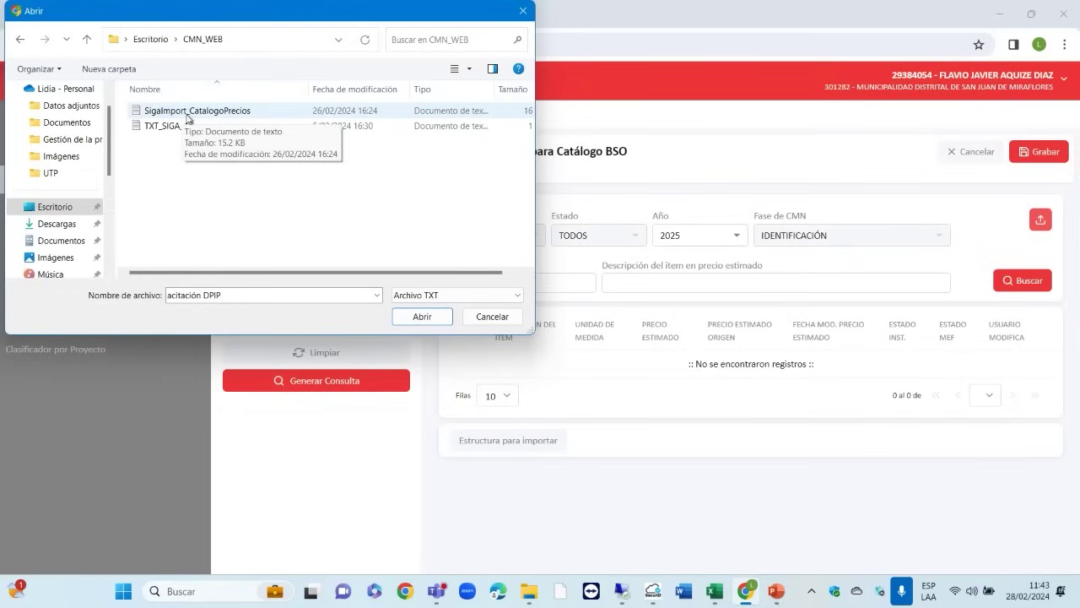
pyautogui.click(188, 118)
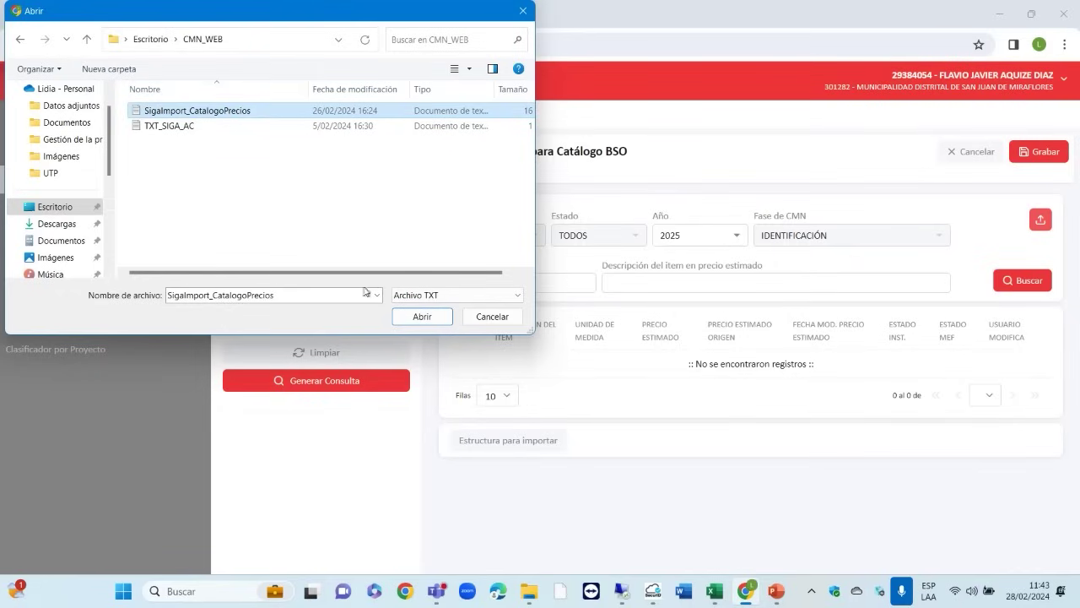
pyautogui.click(422, 318)
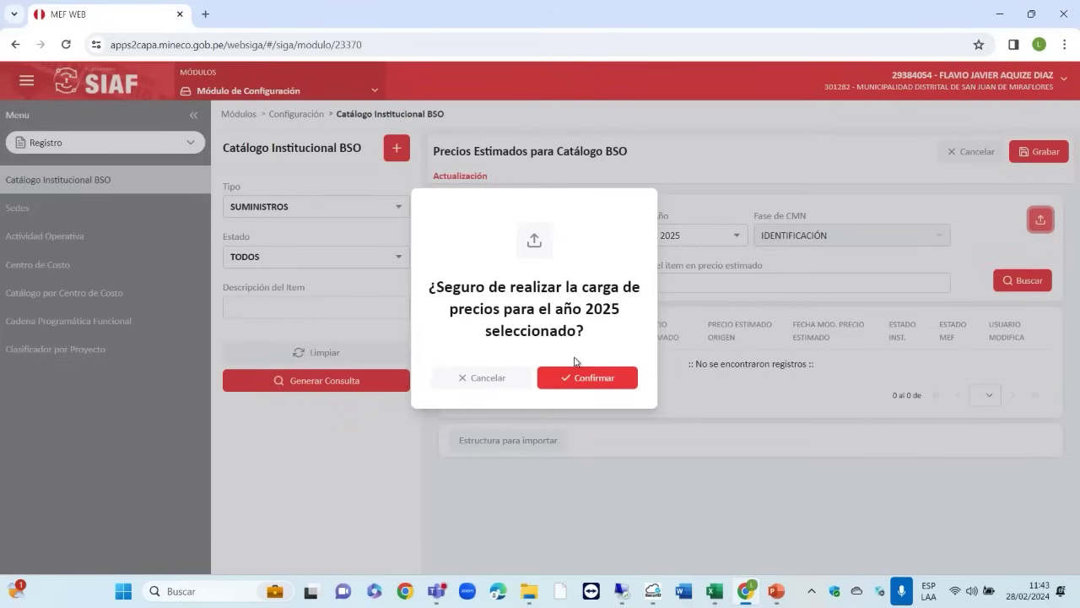
pyautogui.click(599, 387)
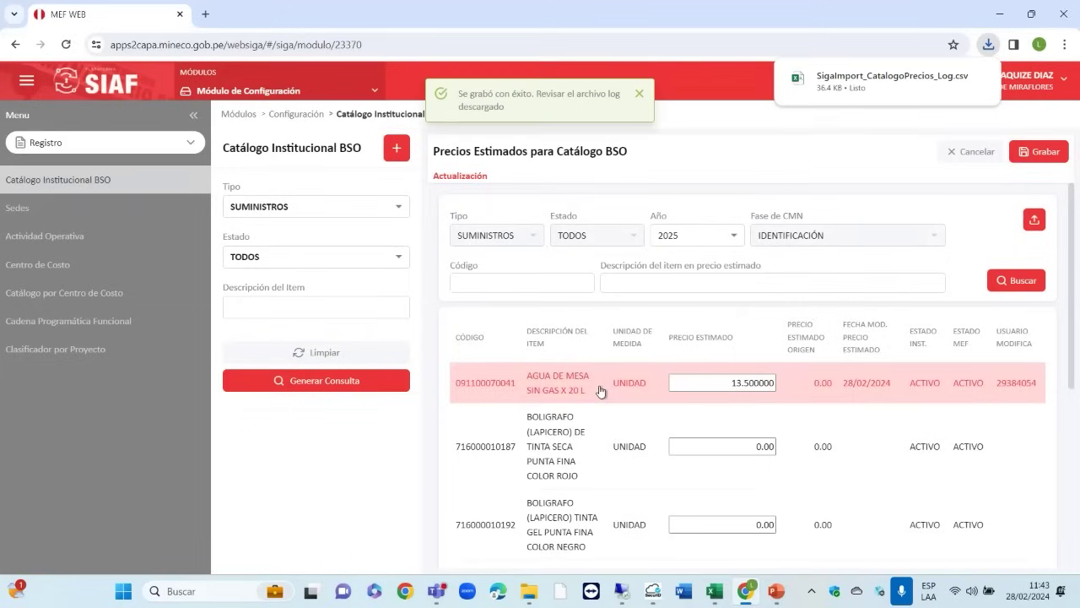
# Step: Open the downloaded SigaImport_CatalogoPrecios_Log.csv in Excel and decline the automatic removal of leading zeros
pyautogui.moveTo(885, 81)
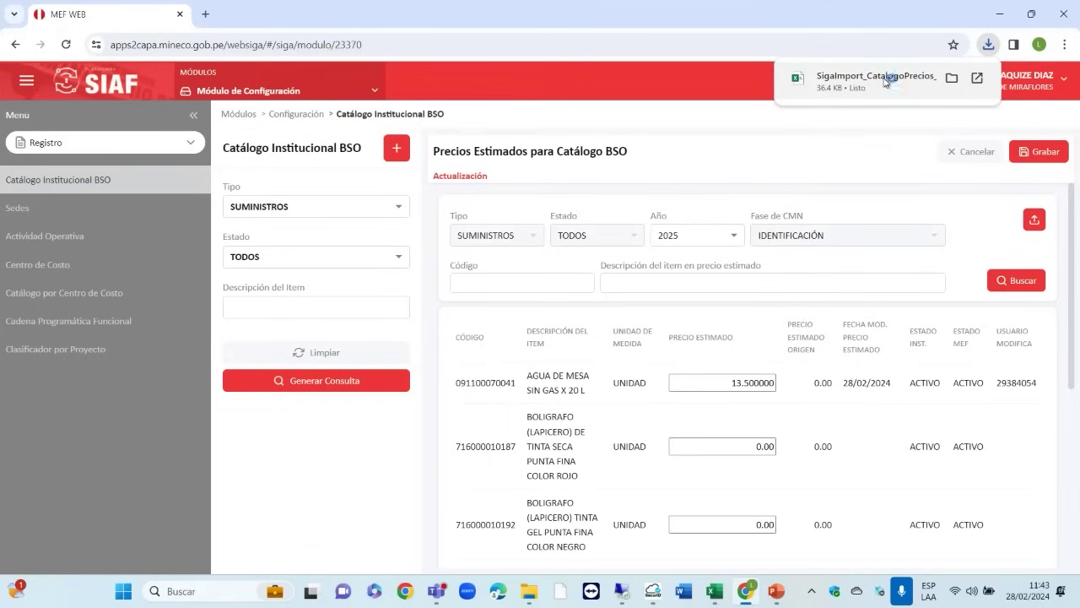
pyautogui.click(885, 82)
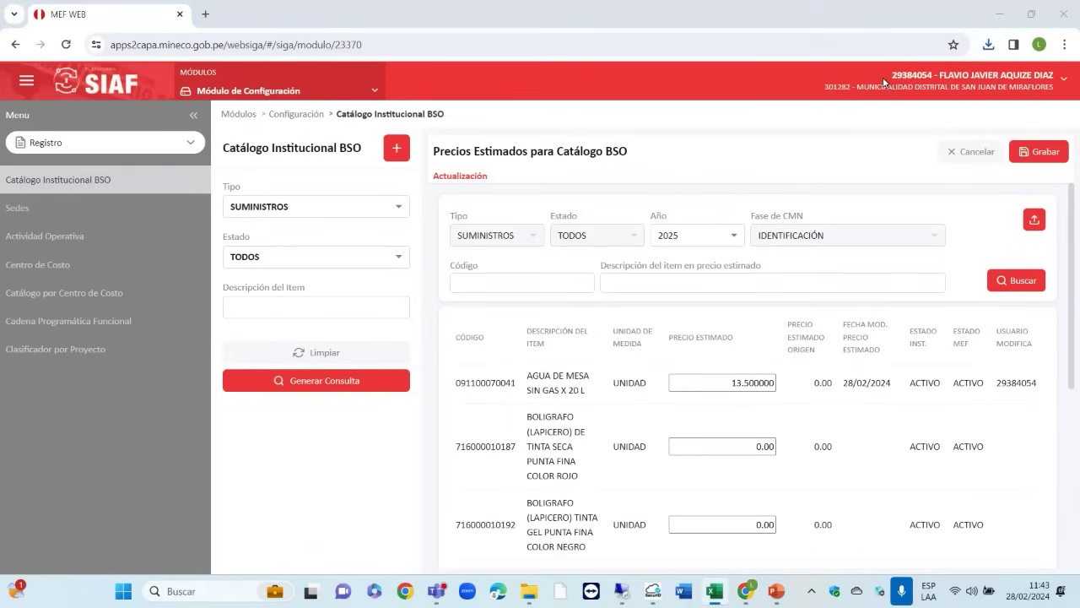
pyautogui.click(713, 594)
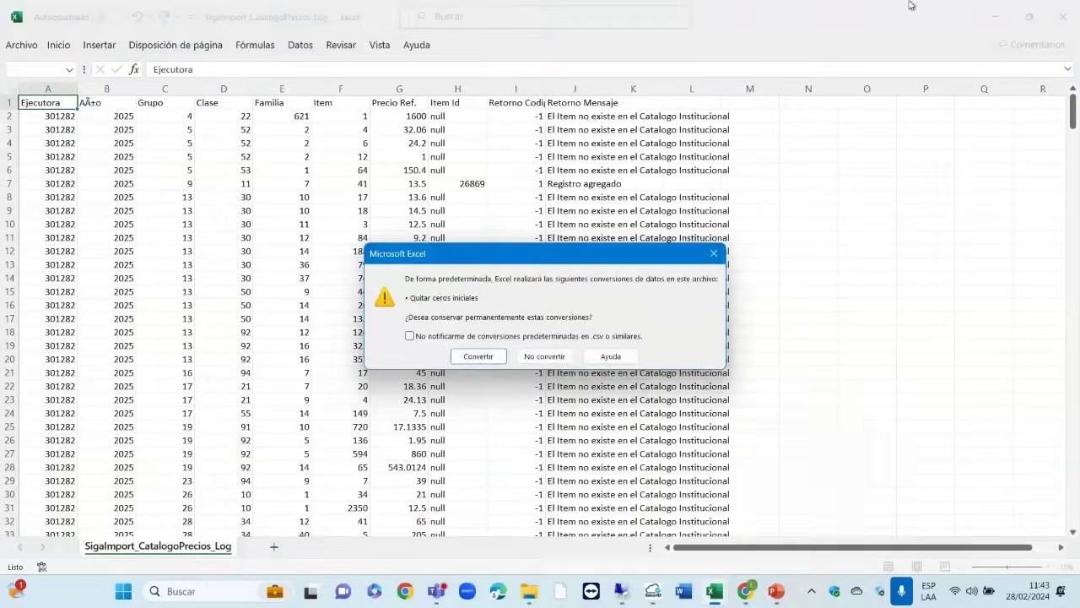
pyautogui.click(564, 357)
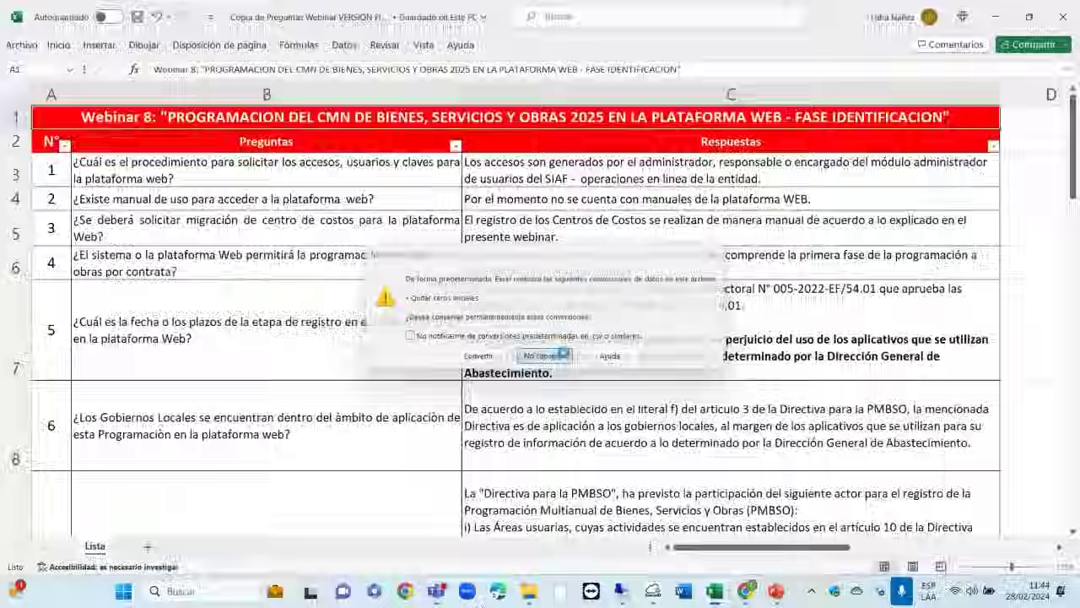
# Step: Examine the Retorno Mensaje column of the price import log to review each item's load result
pyautogui.click(598, 273)
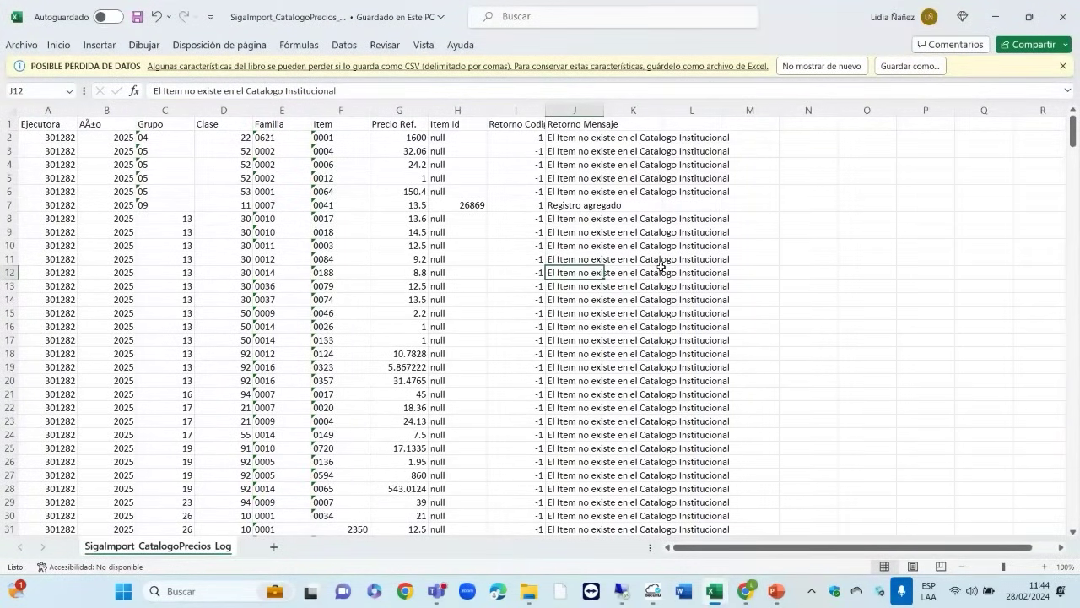
pyautogui.press('Up')
pyautogui.press('Up')
pyautogui.press('Up')
pyautogui.press('Up')
pyautogui.press('Up')
pyautogui.press('Up')
pyautogui.press('Down')
pyautogui.press('Down')
pyautogui.press('Down')
pyautogui.press('Down')
pyautogui.press('Down')
pyautogui.press('Down')
pyautogui.press('Down')
pyautogui.press('Down')
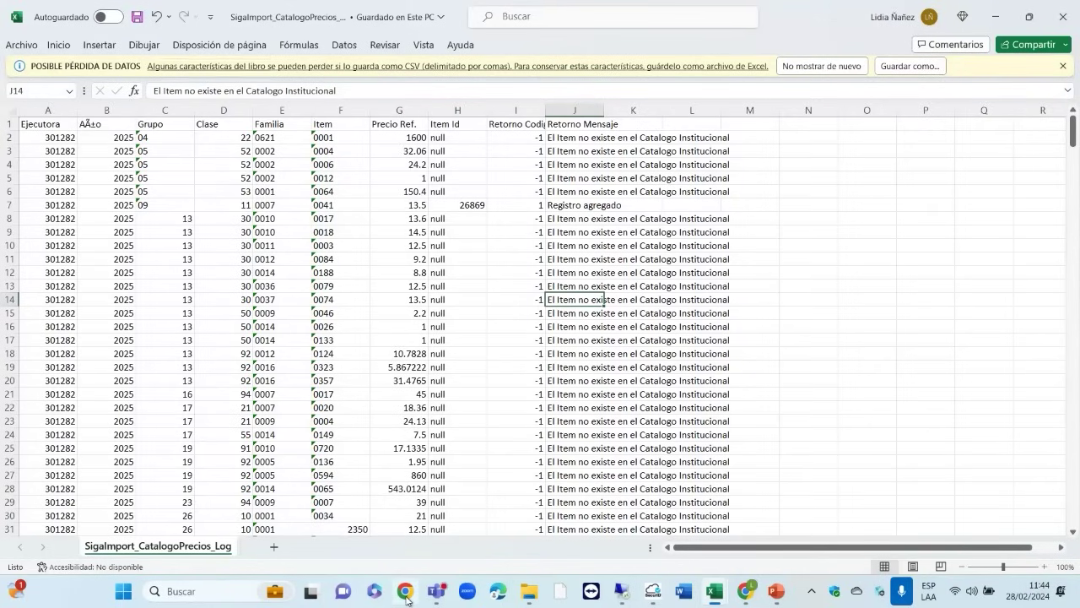
# Step: Return to SIAF in the browser and set the estimated price of BOLIGRAFO (LAPICERO) DE TINTA SECA PUNTA FINA COLOR ROJO to 0.3068
pyautogui.click(745, 591)
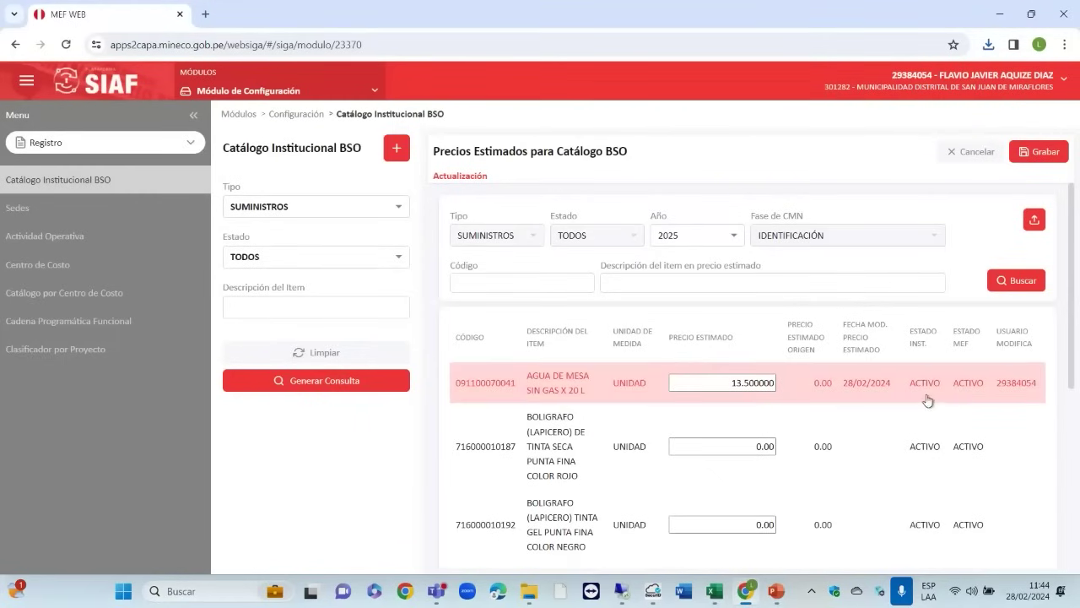
pyautogui.scroll(-1, 855, 387)
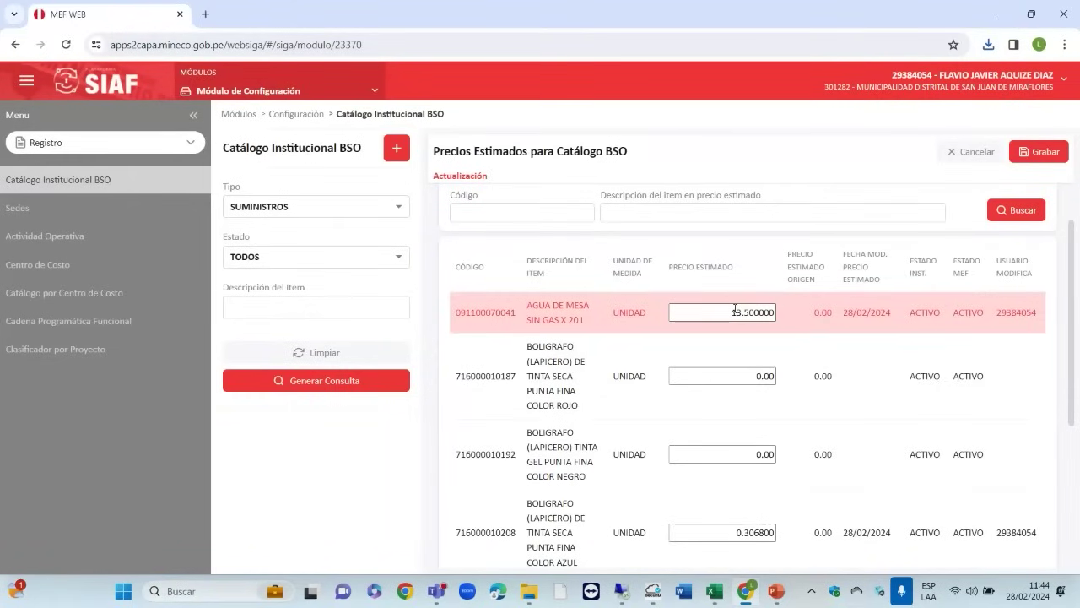
pyautogui.click(731, 374)
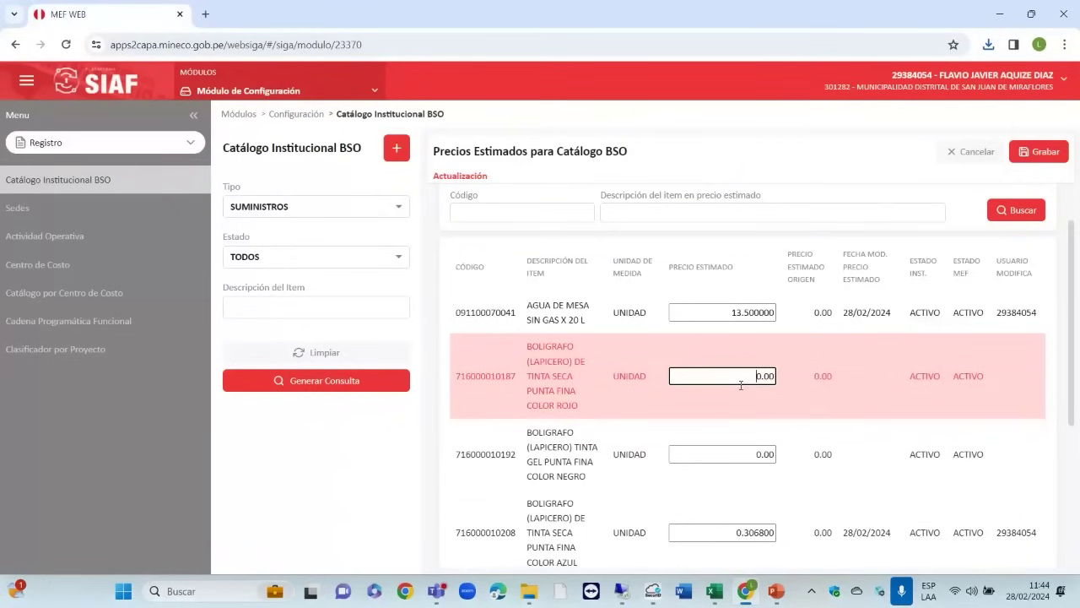
pyautogui.doubleClick(741, 385)
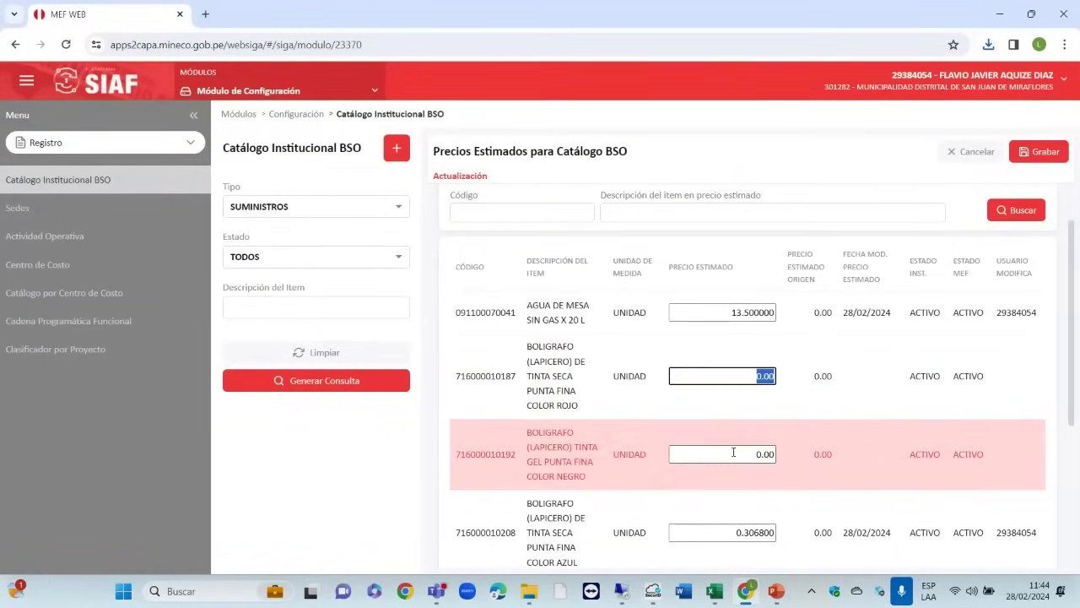
pyautogui.scroll(-1, 717, 354)
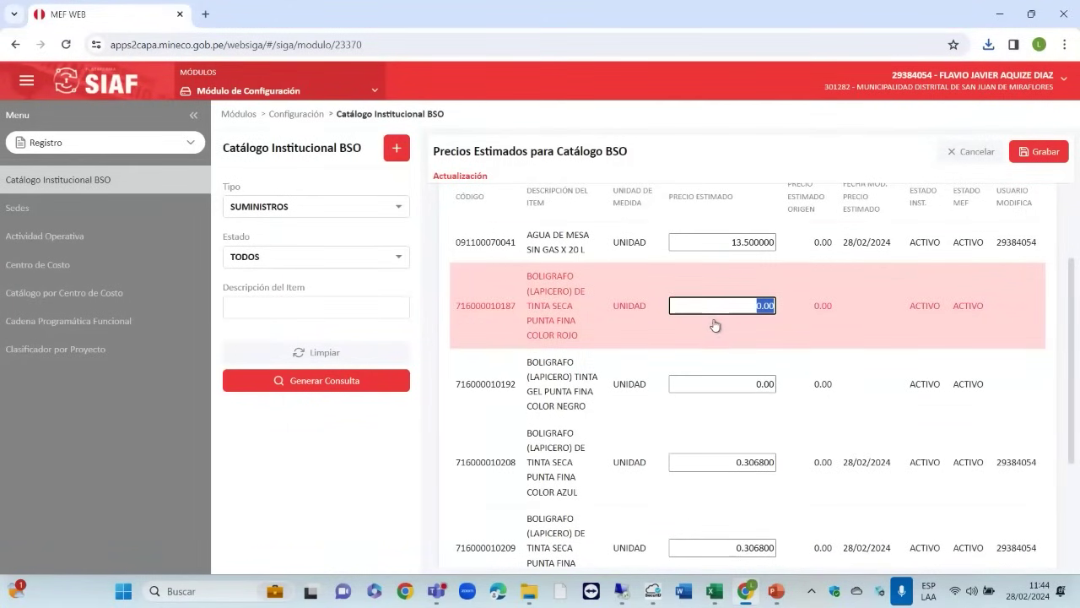
pyautogui.write('0.3068')
# Step: Set the estimated price of BOLIGRAFO (LAPICERO) TINTA GEL PUNTA FINA COLOR NEGRO to 1.20
pyautogui.click(709, 379)
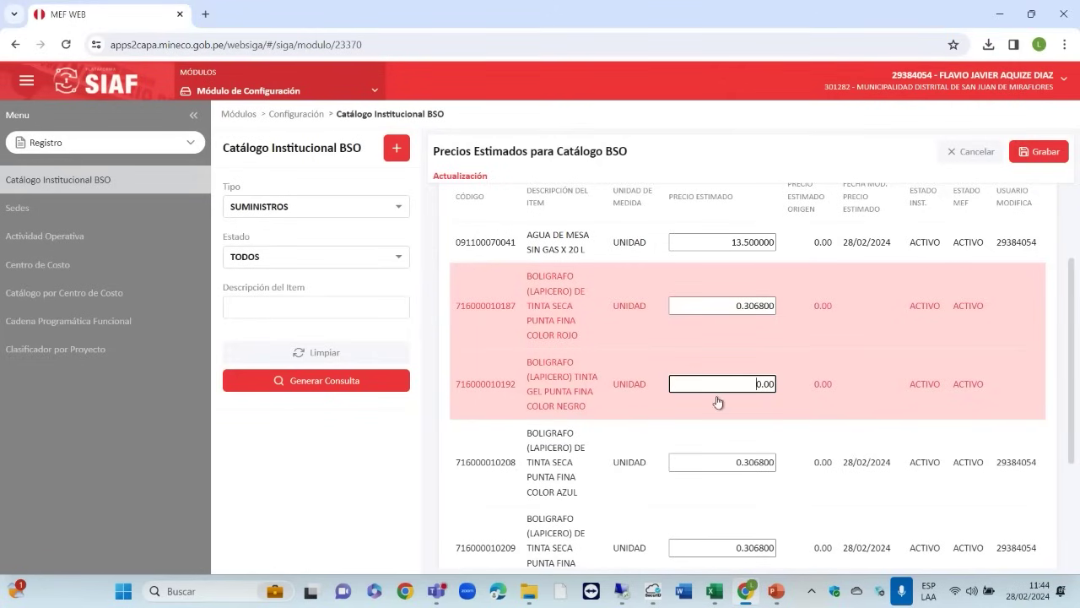
pyautogui.doubleClick(765, 382)
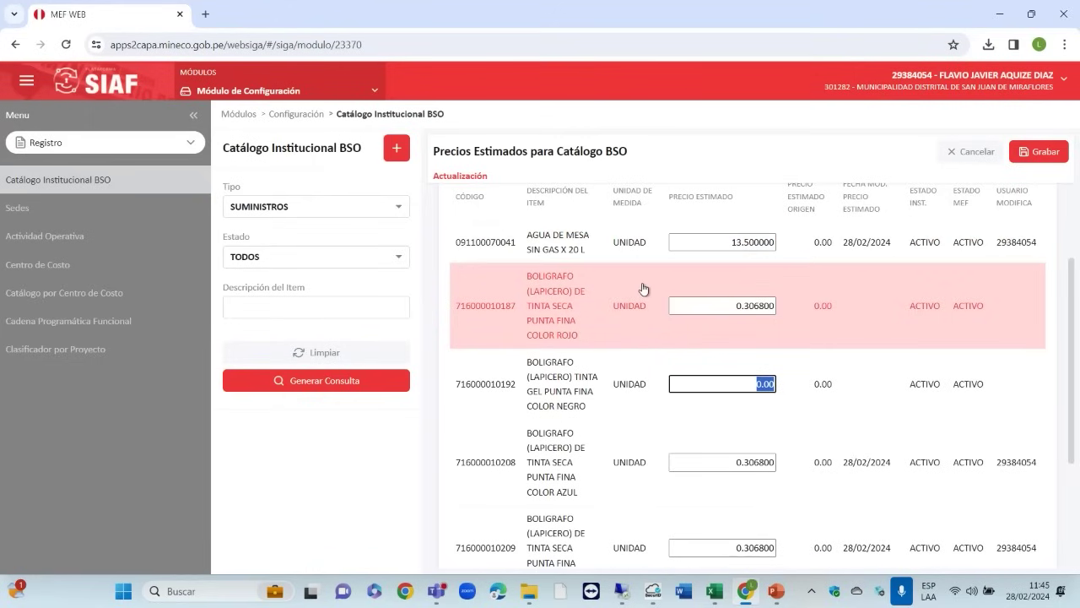
pyautogui.write('1.20')
pyautogui.click(712, 458)
# Step: Set the estimated price of PAPEL BOND 56 G TAMAÑO A4 to 10.00, then save and confirm the estimated price record
pyautogui.scroll(-1, 714, 454)
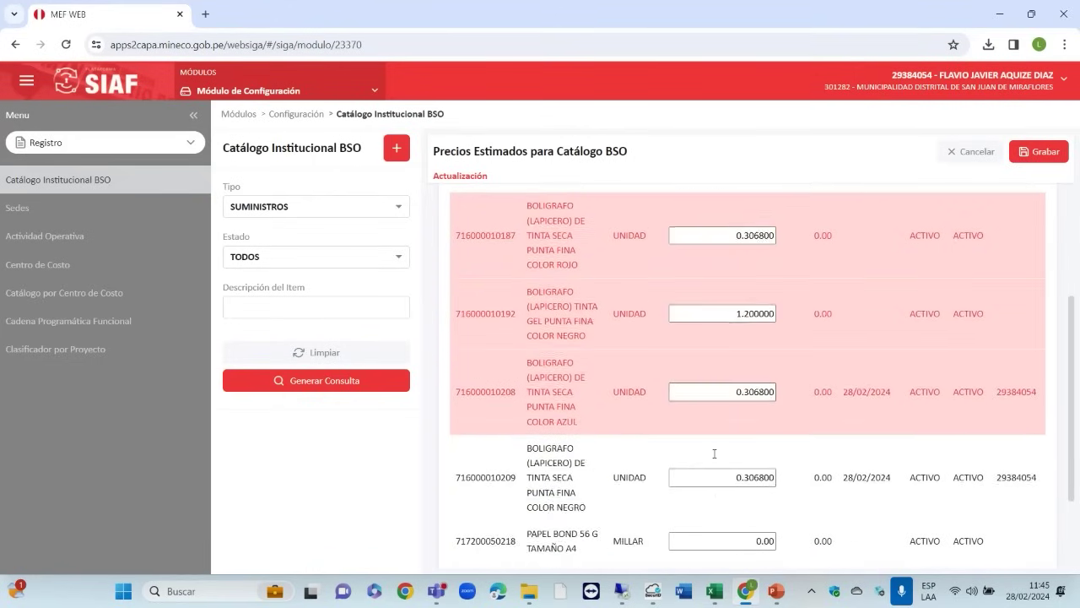
pyautogui.scroll(-2, 715, 460)
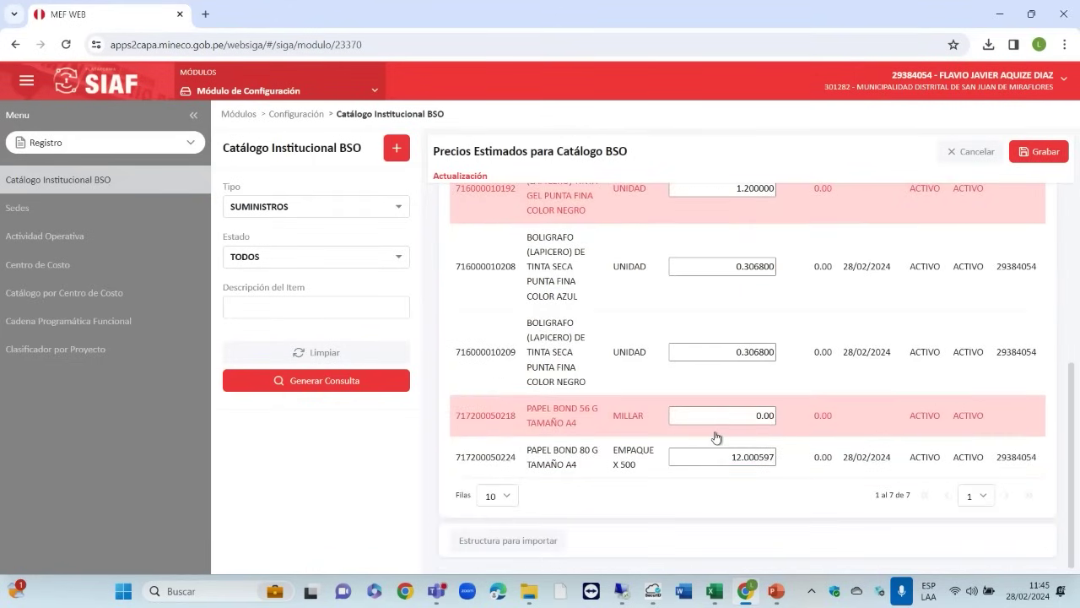
pyautogui.click(739, 417)
pyautogui.moveTo(750, 417); pyautogui.dragTo(768, 419)
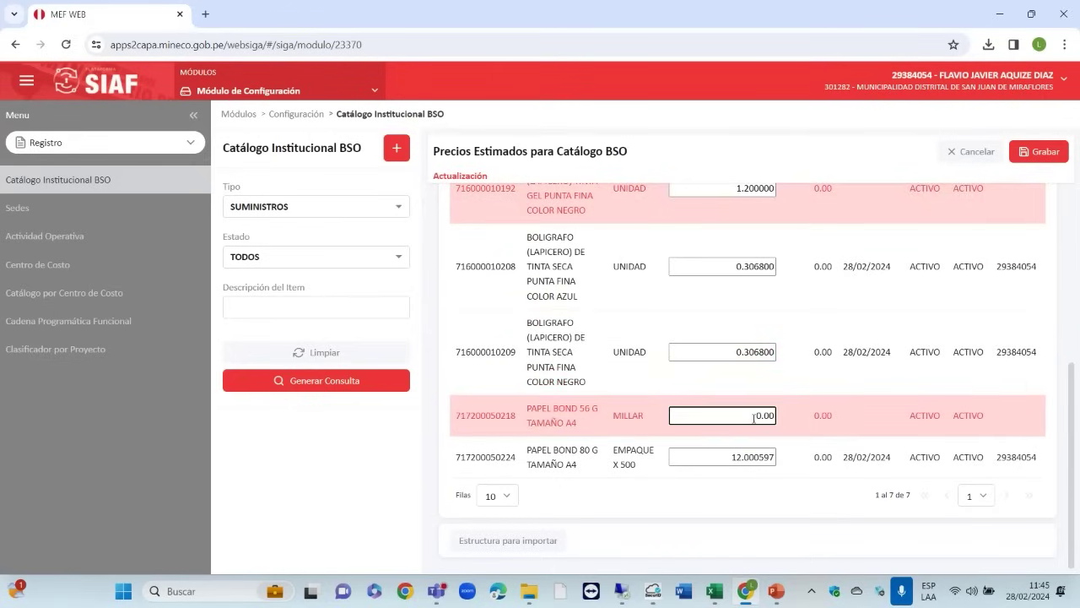
pyautogui.write('10.00')
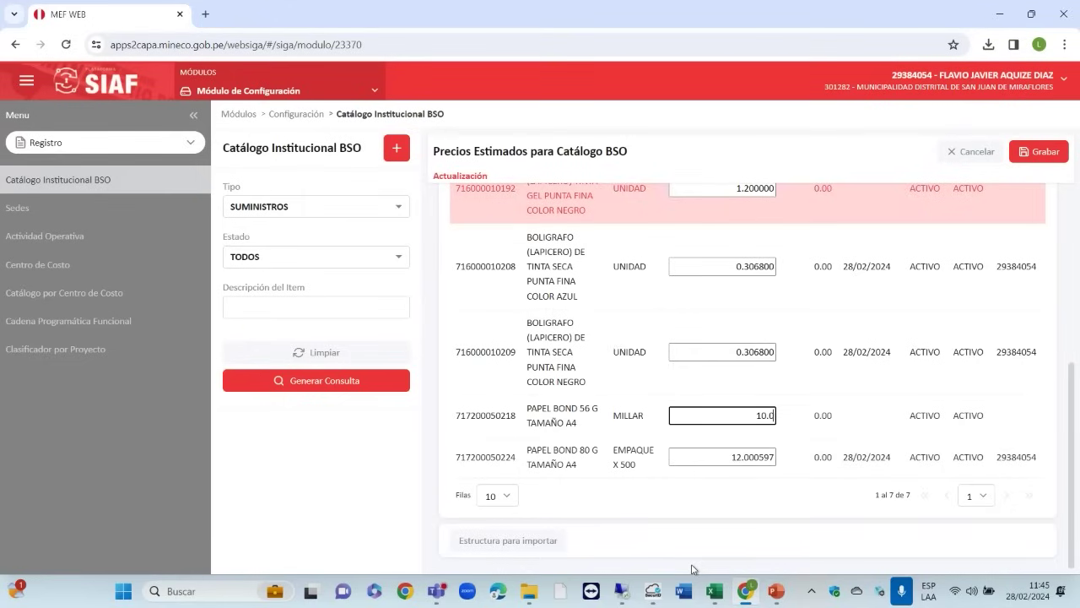
pyautogui.click(1039, 152)
pyautogui.click(587, 361)
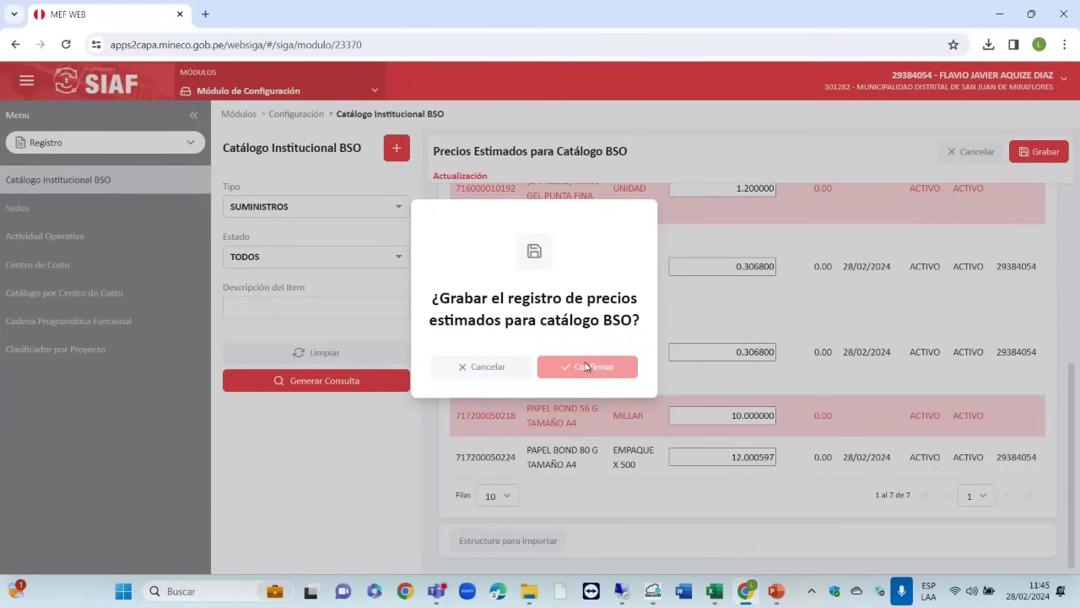
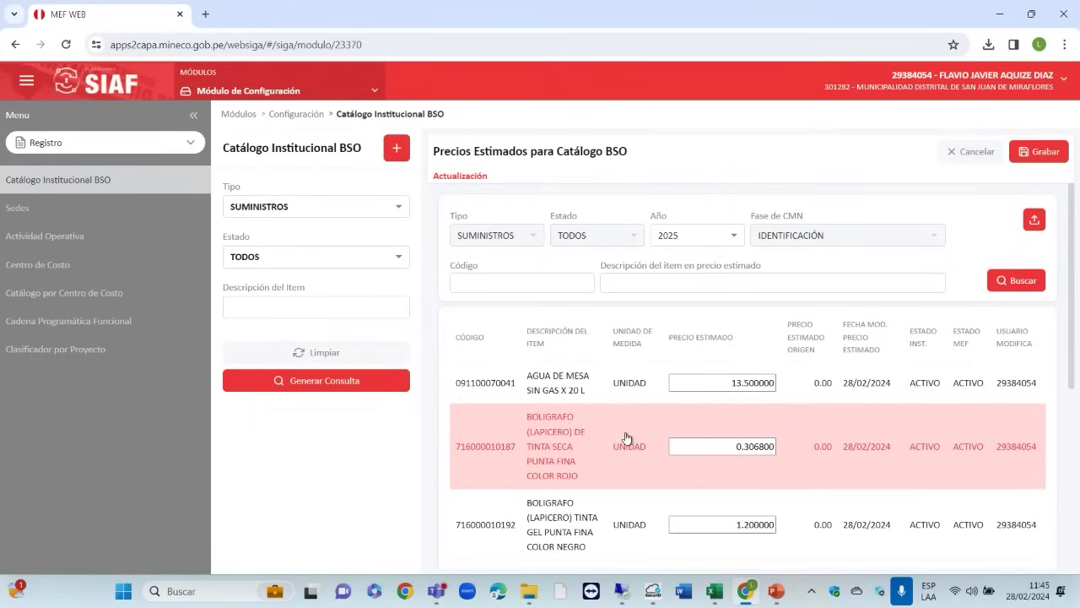
# Step: Start a new record in Sedes with the description SEDE CENTRAL
pyautogui.click(95, 219)
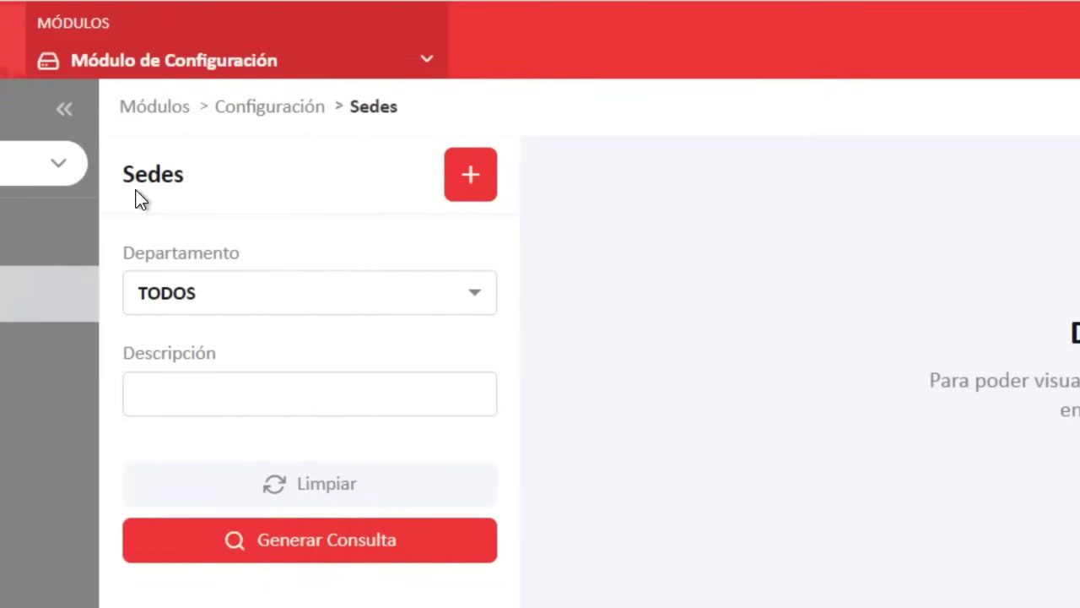
pyautogui.click(508, 179)
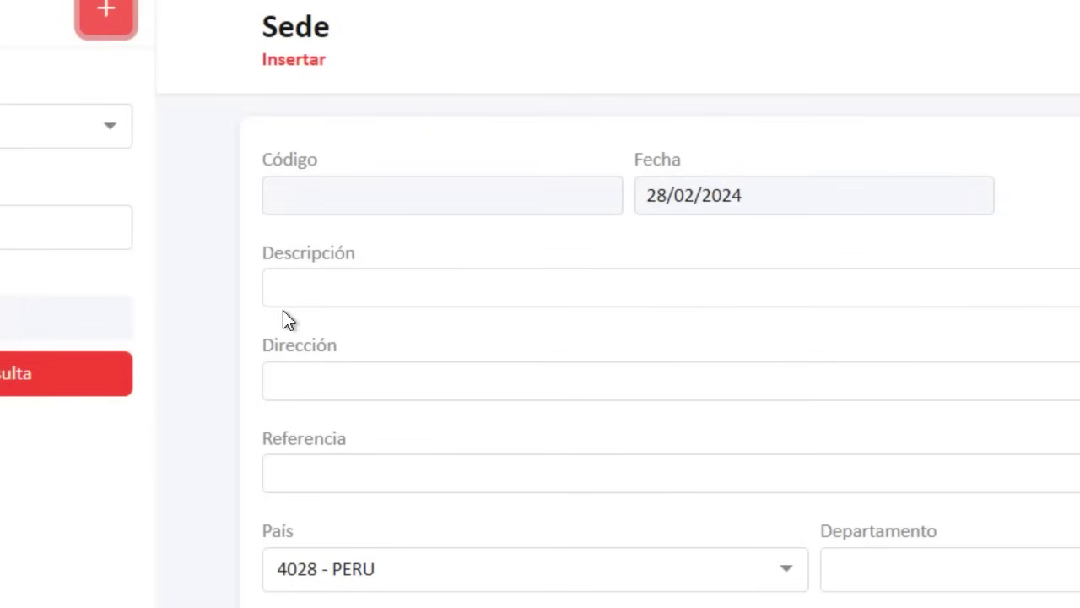
pyautogui.click(499, 285)
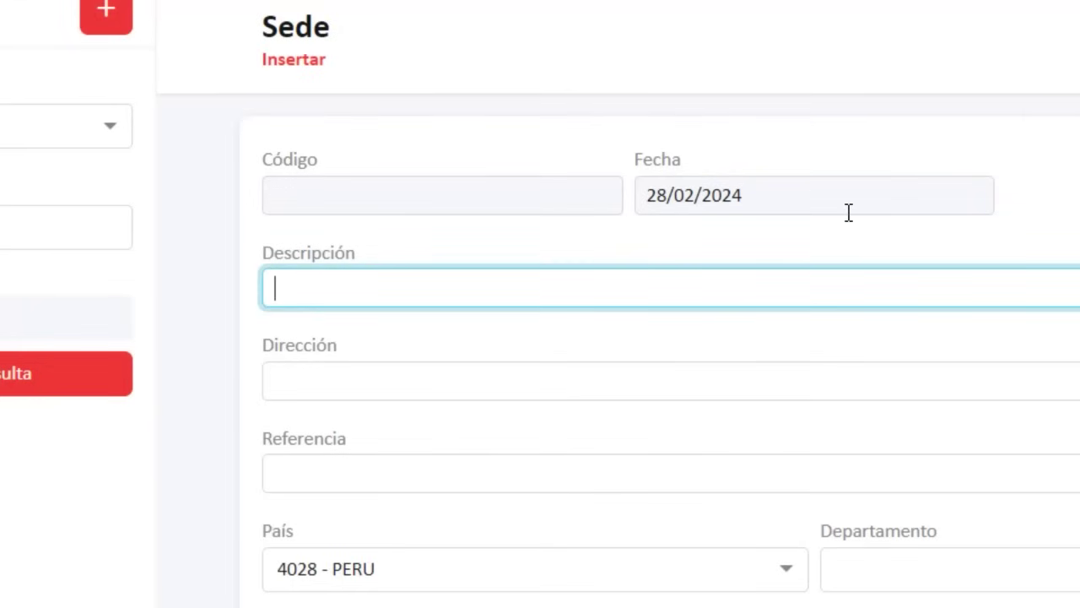
pyautogui.write('SEDE CENTRAL')
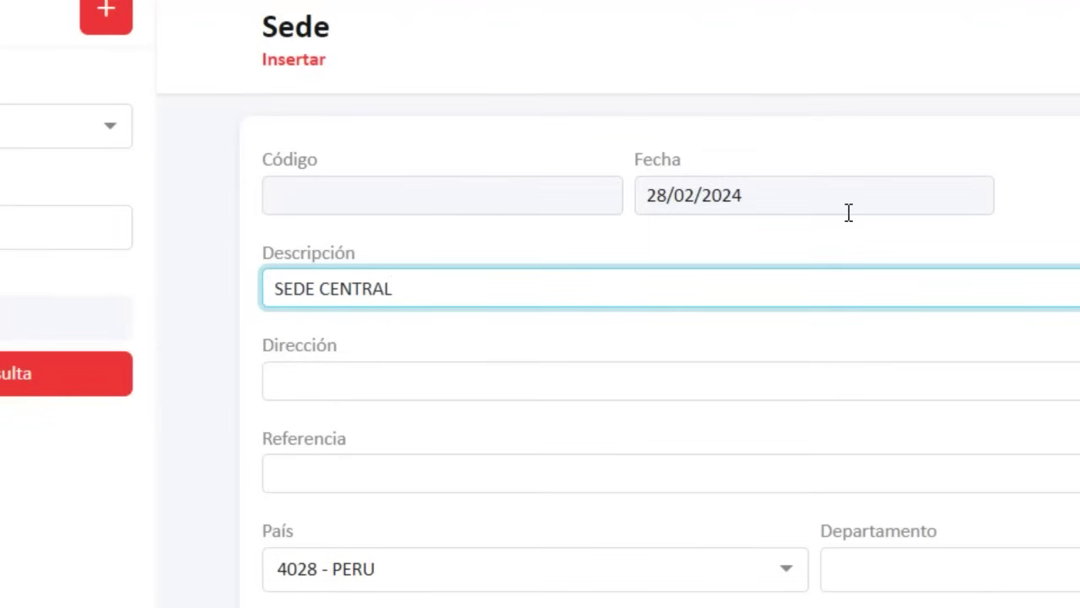
# Step: Fill in the site's street address and set its reference to PLAZA DE ARMAS
pyautogui.click(463, 367)
pyautogui.write('AV. PRINC')
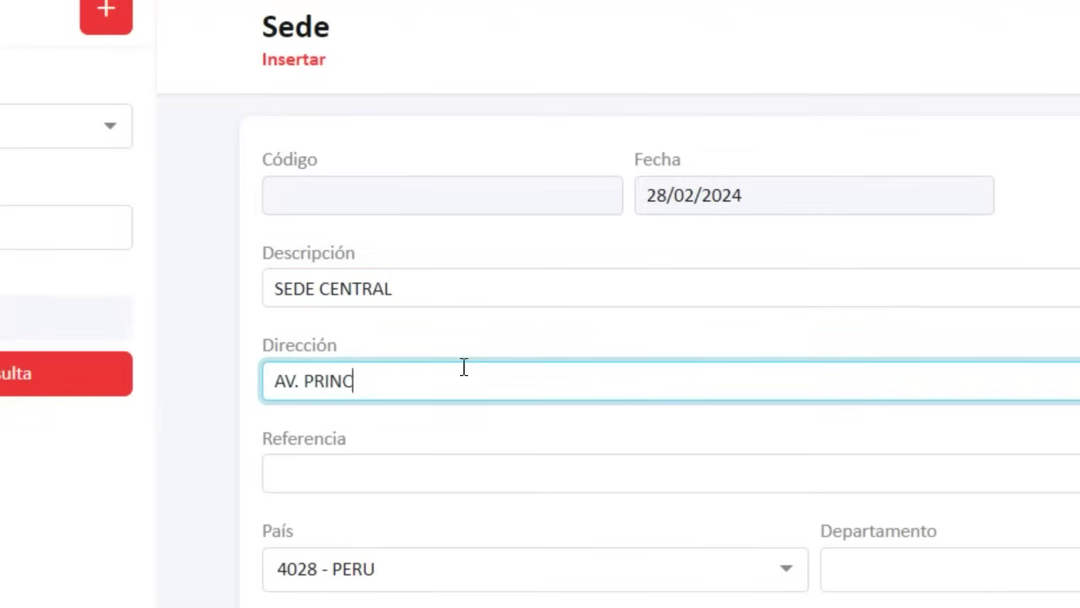
pyautogui.write('IPAL 100')
pyautogui.click(375, 483)
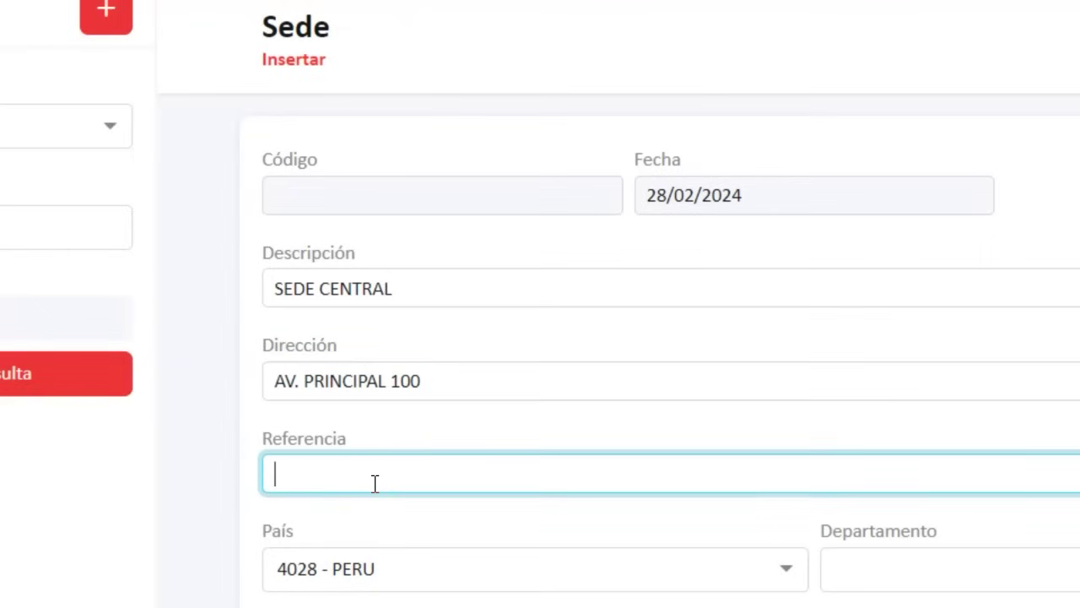
pyautogui.write('PLAZA DE ARMAS')
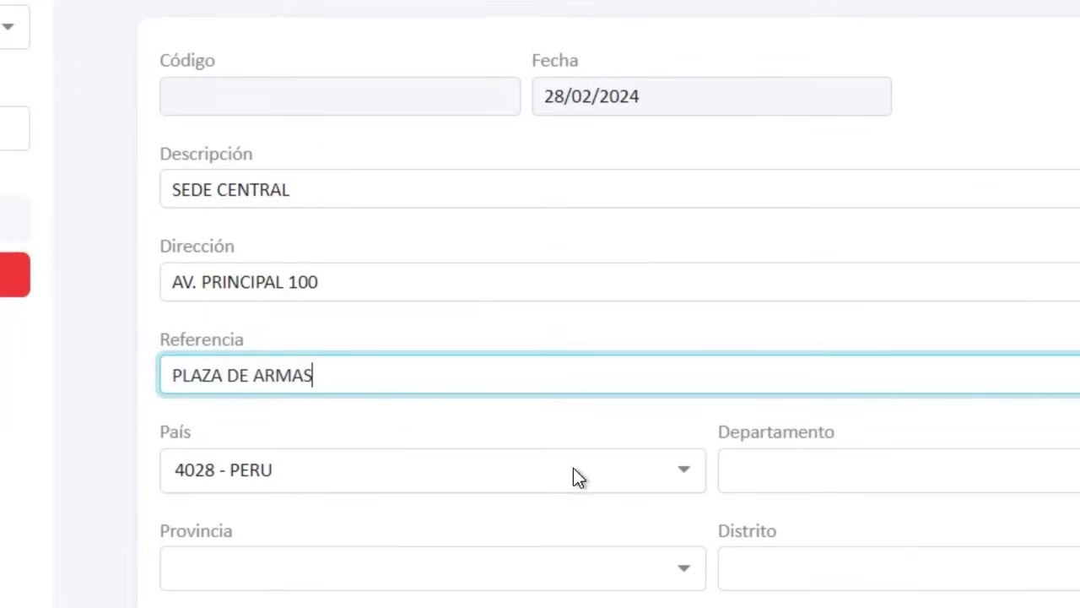
# Step: Set the site's department to 15 - LIMA, its province to 01 - LIMA and its district to 01 - LIMA
pyautogui.click(886, 476)
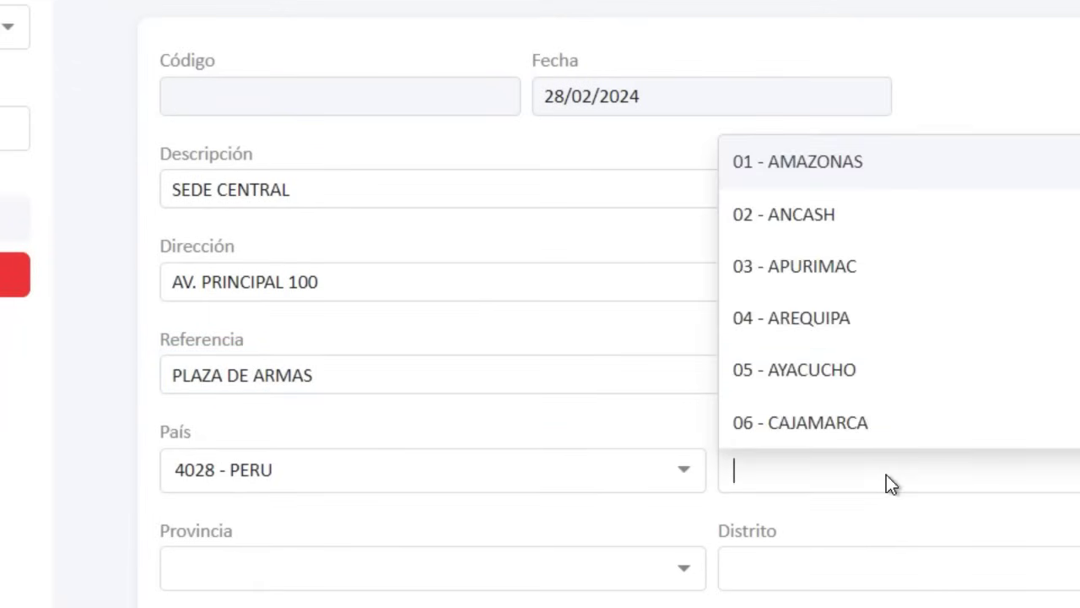
pyautogui.write('lima')
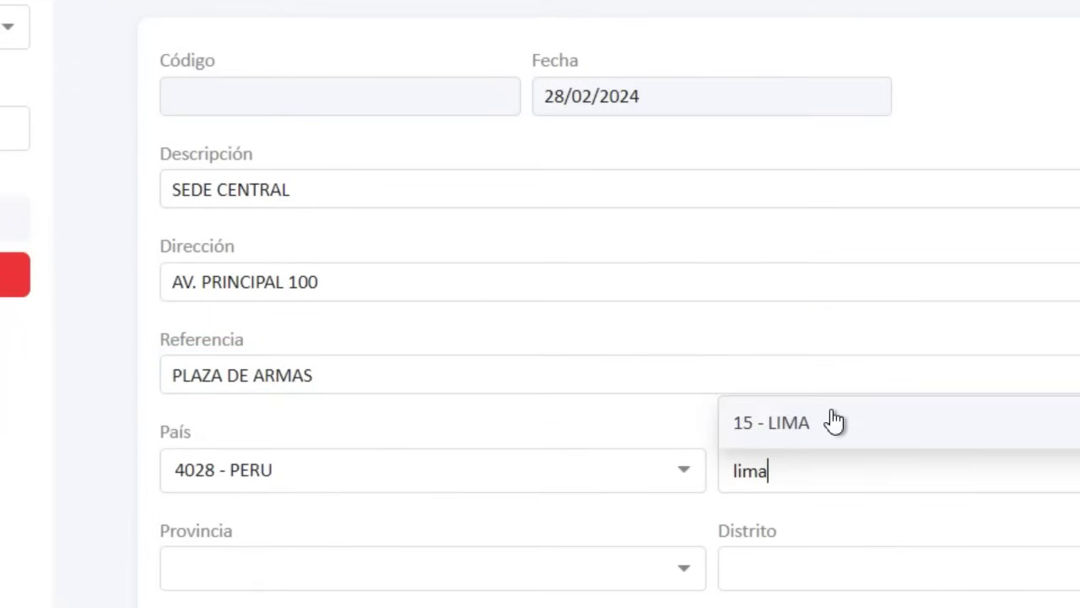
pyautogui.click(833, 422)
pyautogui.click(268, 575)
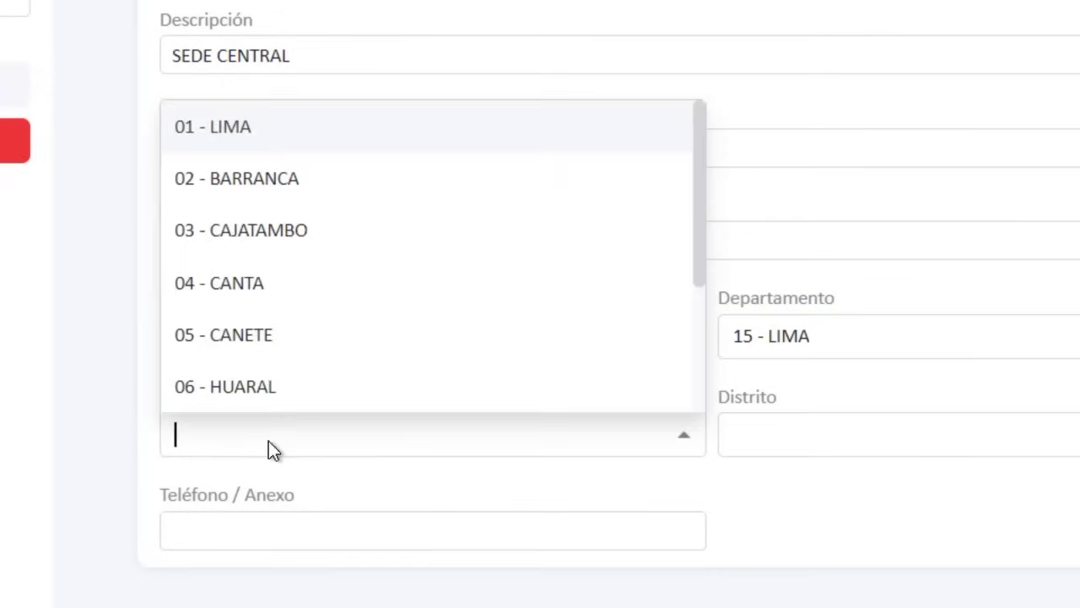
pyautogui.write('lima')
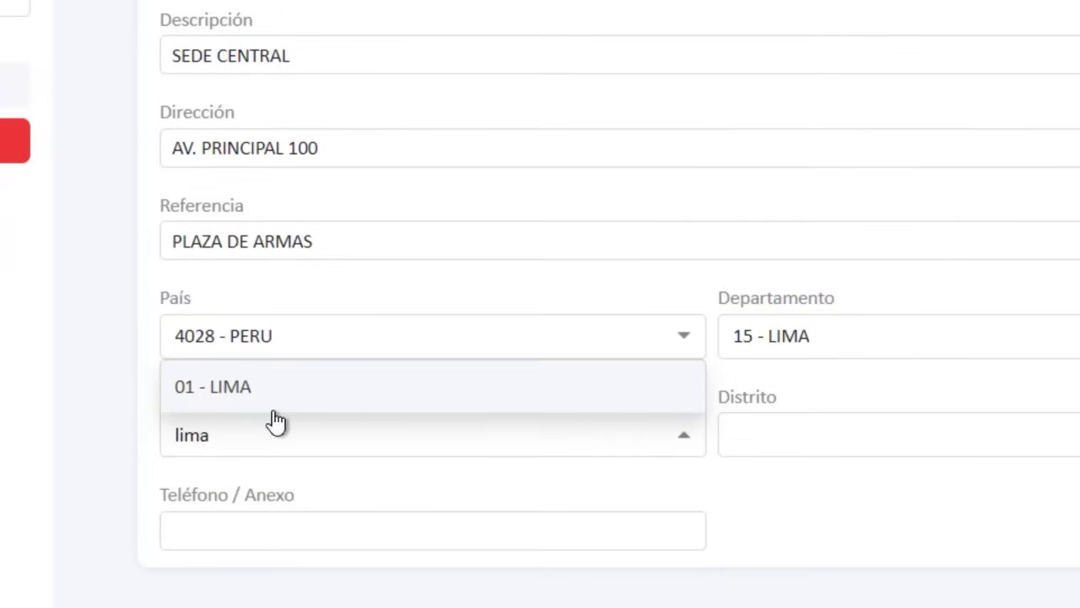
pyautogui.click(277, 388)
pyautogui.click(671, 420)
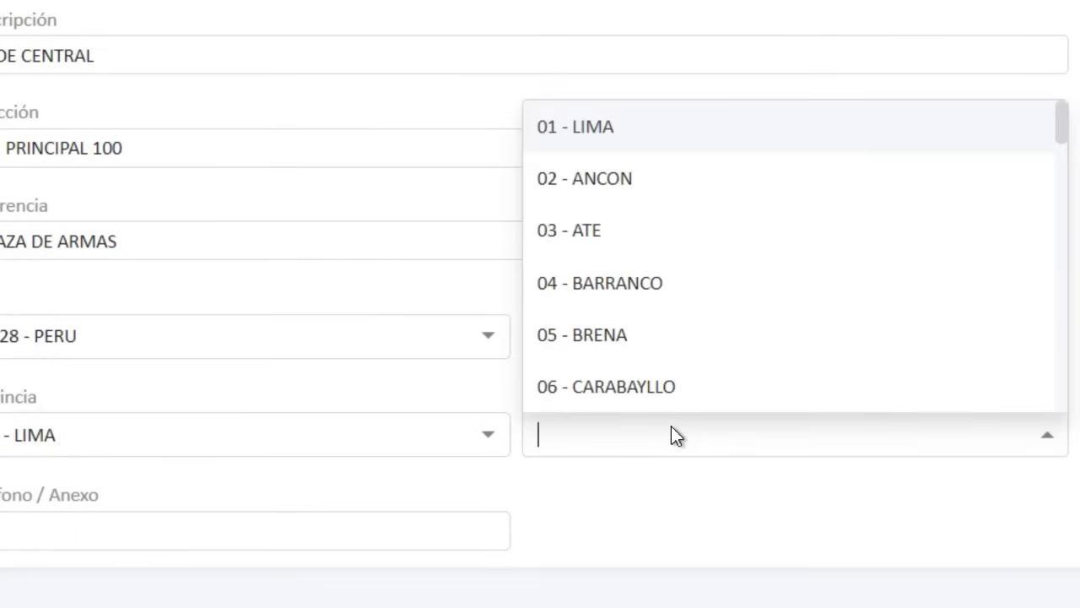
pyautogui.write('lima')
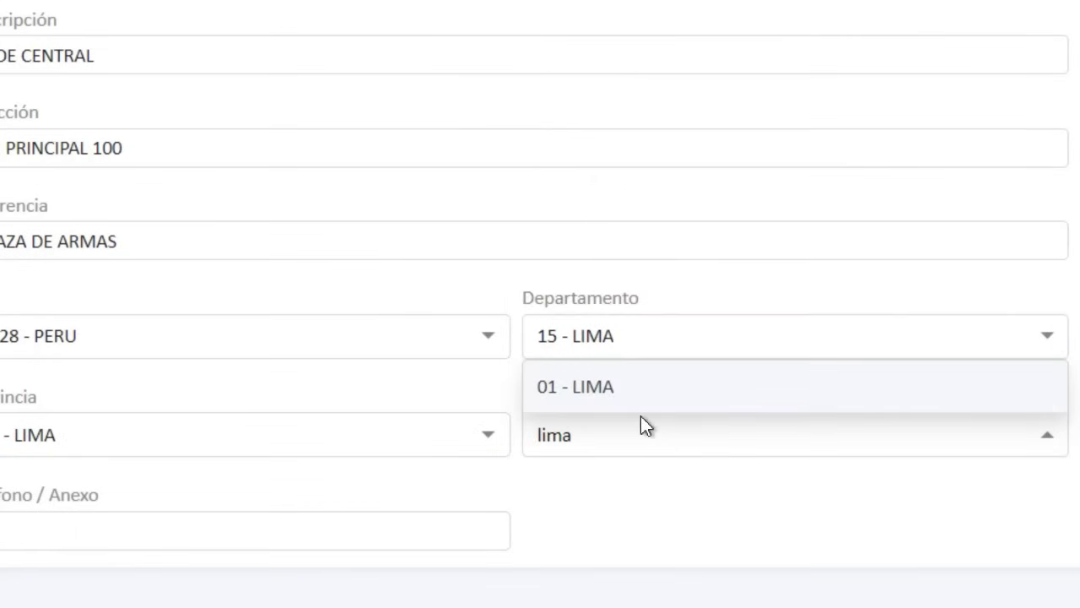
pyautogui.click(598, 387)
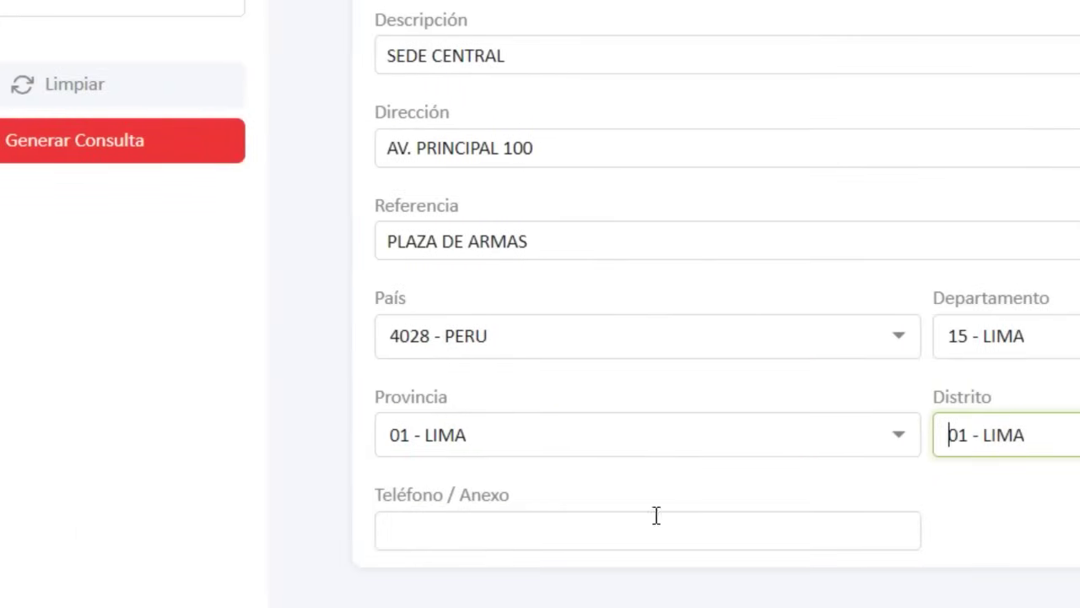
# Step: Fill in the phone number and extension of SEDE CENTRAL, then save and confirm the new site record
pyautogui.click(492, 530)
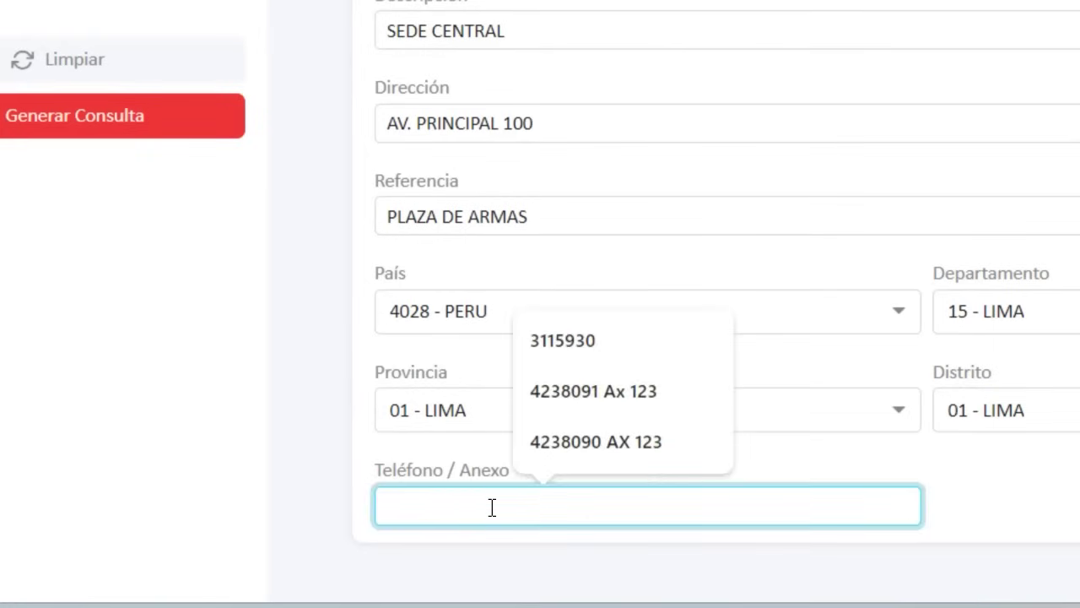
pyautogui.write('3')
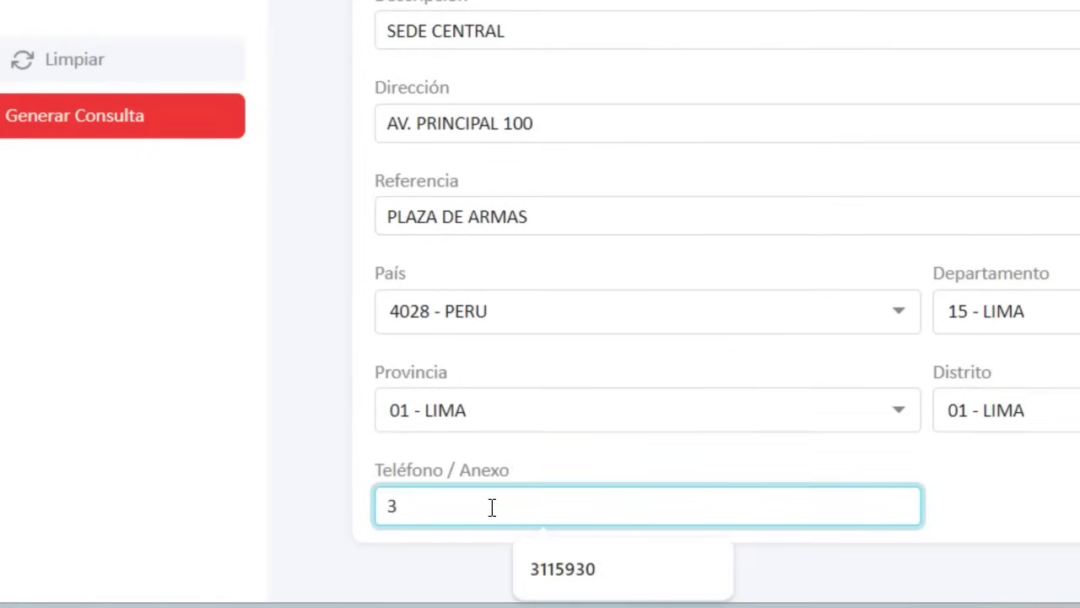
pyautogui.write('25')
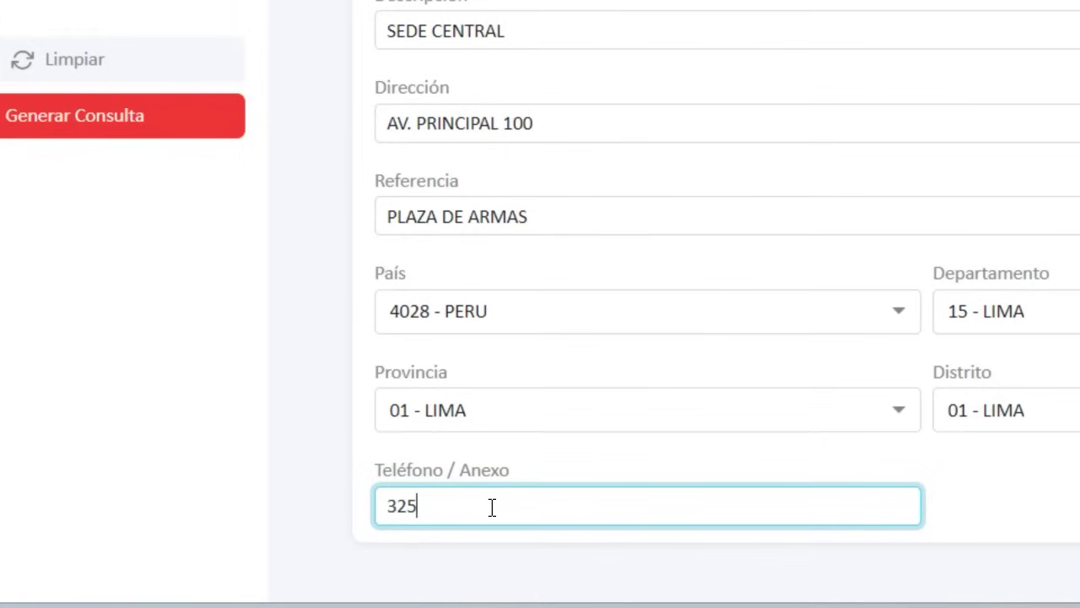
pyautogui.write('1010 AX ')
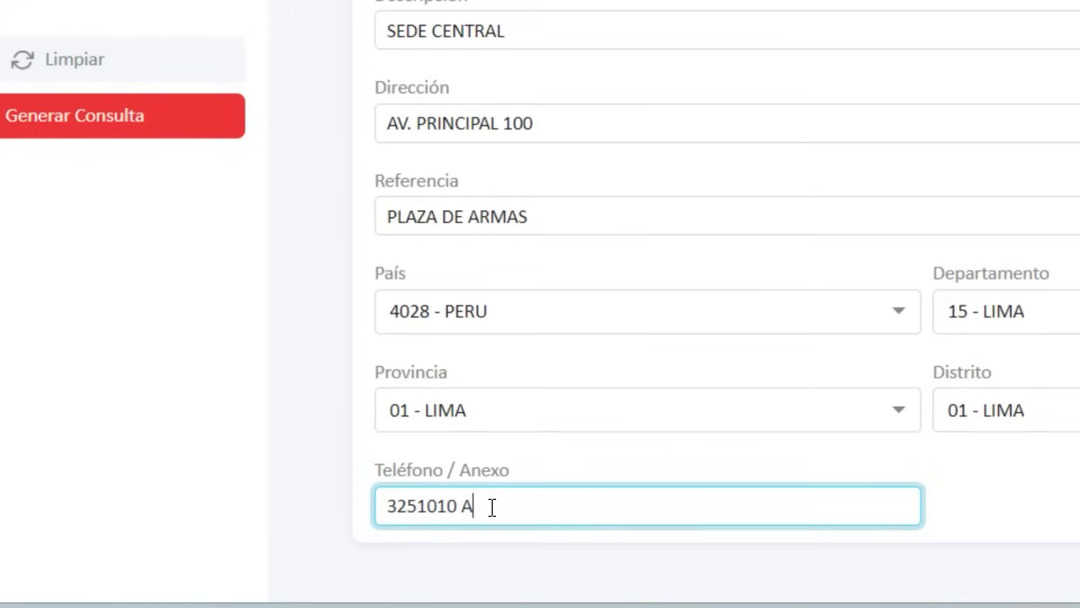
pyautogui.write('123')
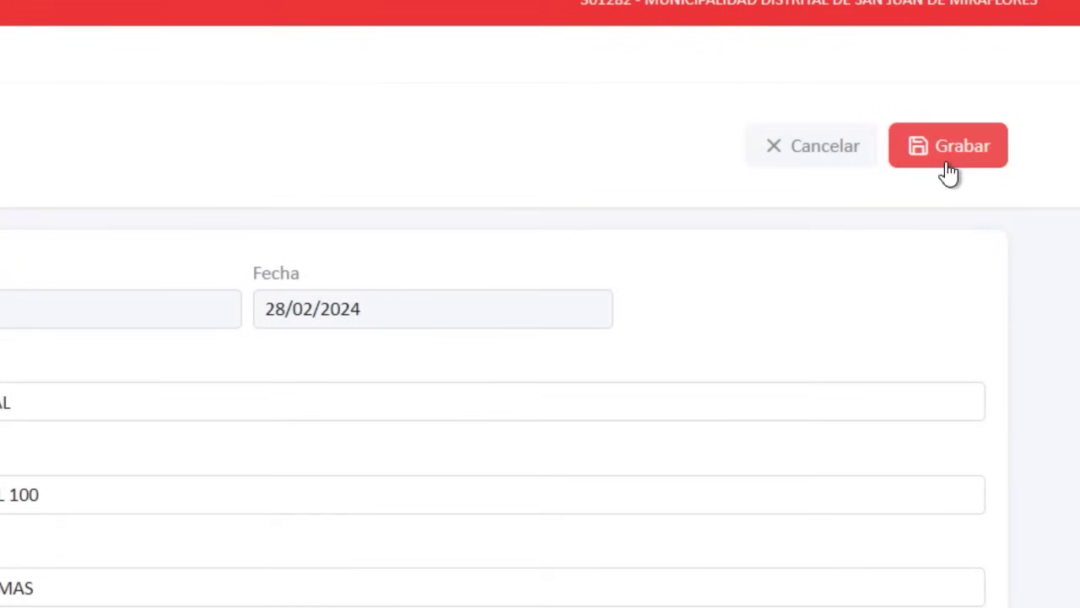
pyautogui.click(1006, 166)
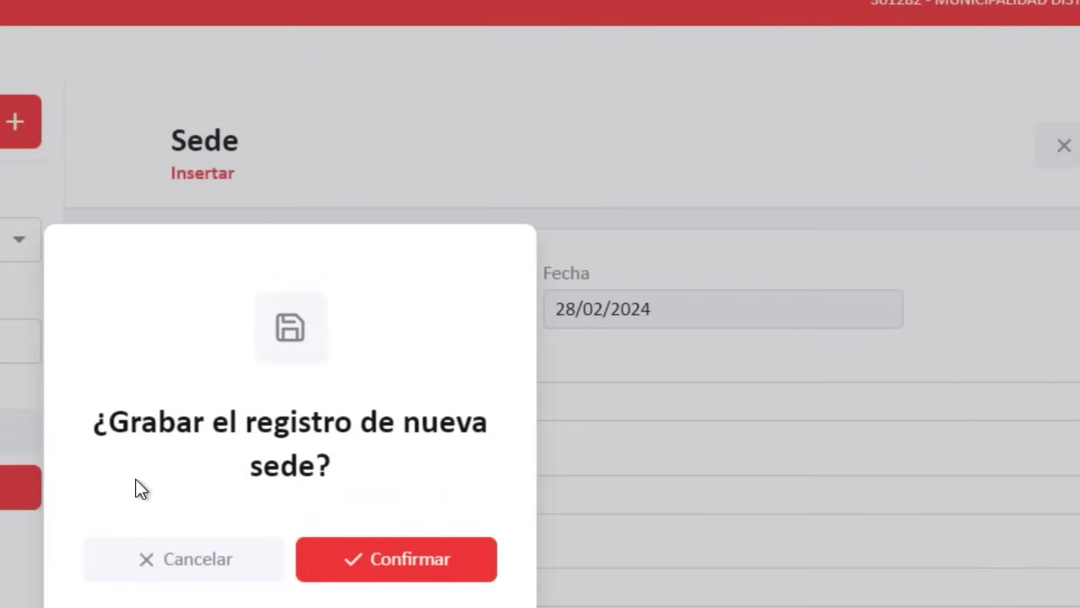
pyautogui.click(405, 564)
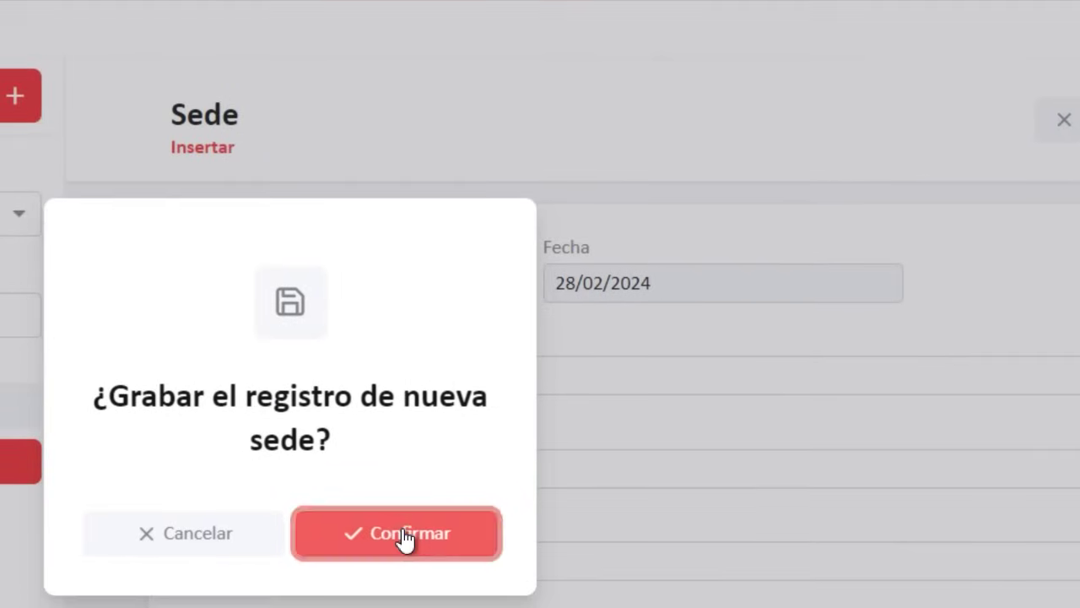
pyautogui.click(474, 242)
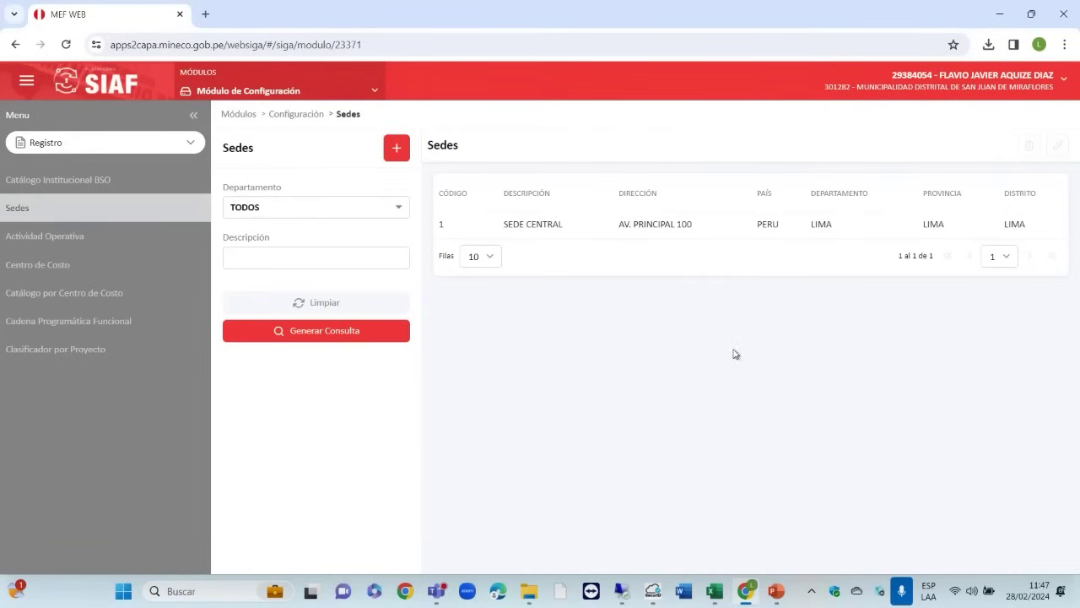
pyautogui.click(395, 151)
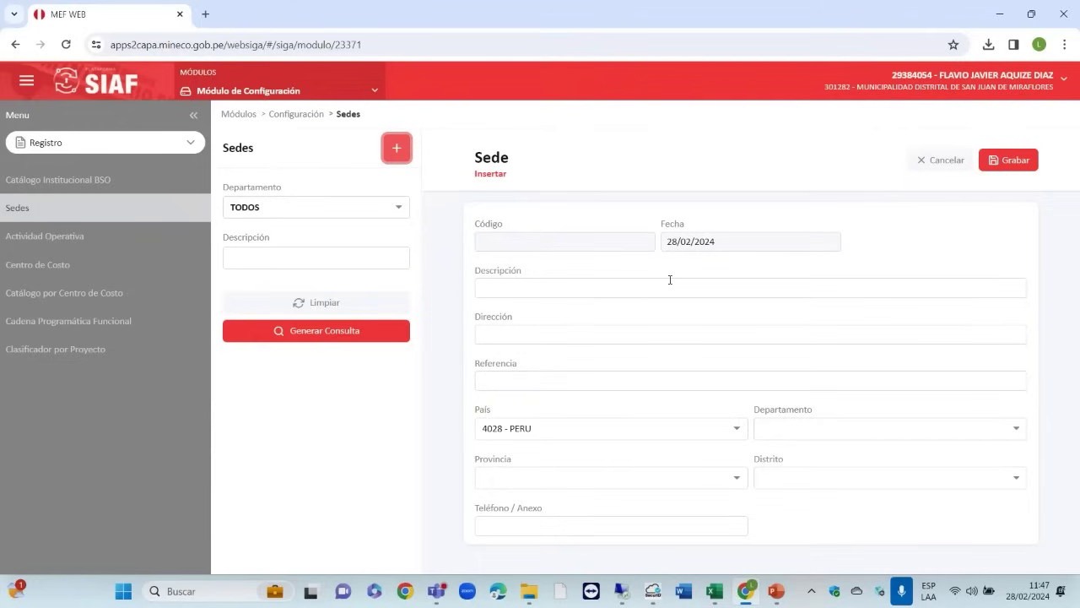
pyautogui.click(954, 163)
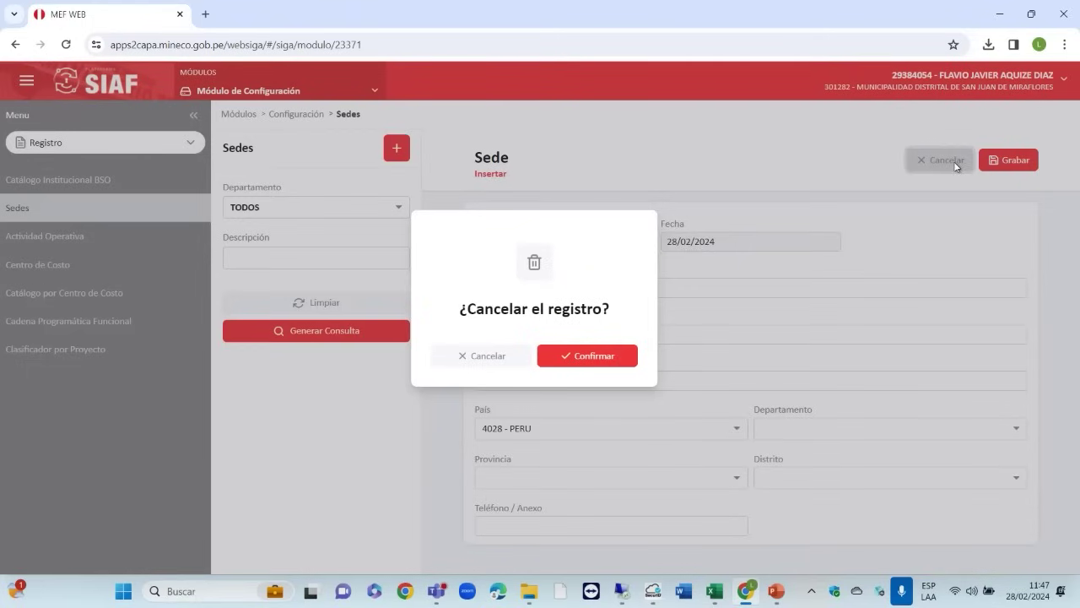
pyautogui.click(588, 357)
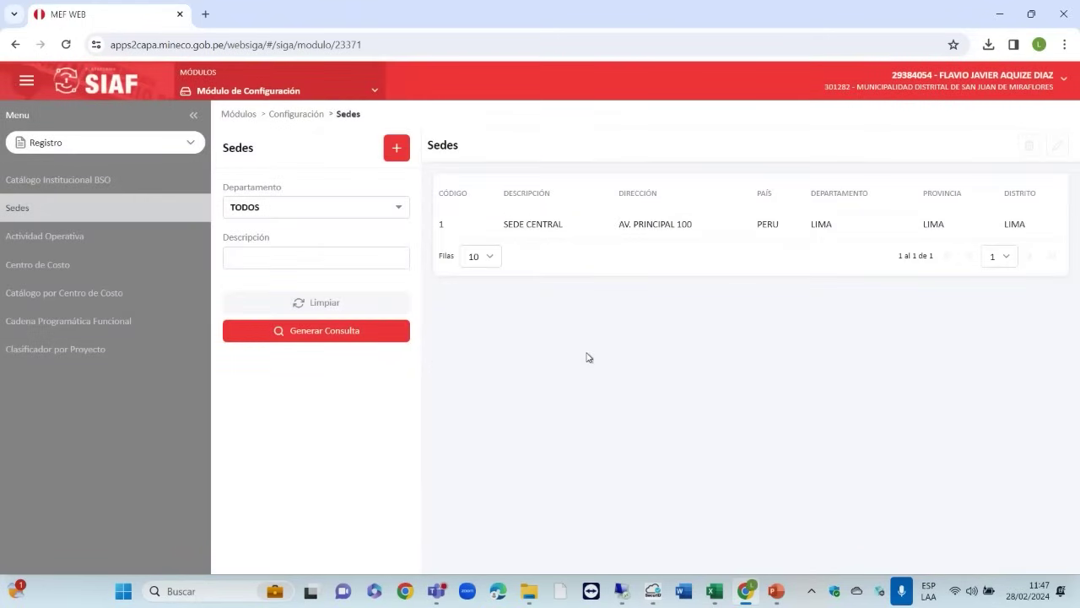
# Step: Return from Actividad Operativa to Sedes and generate the query of registered sites for all departments
pyautogui.click(42, 237)
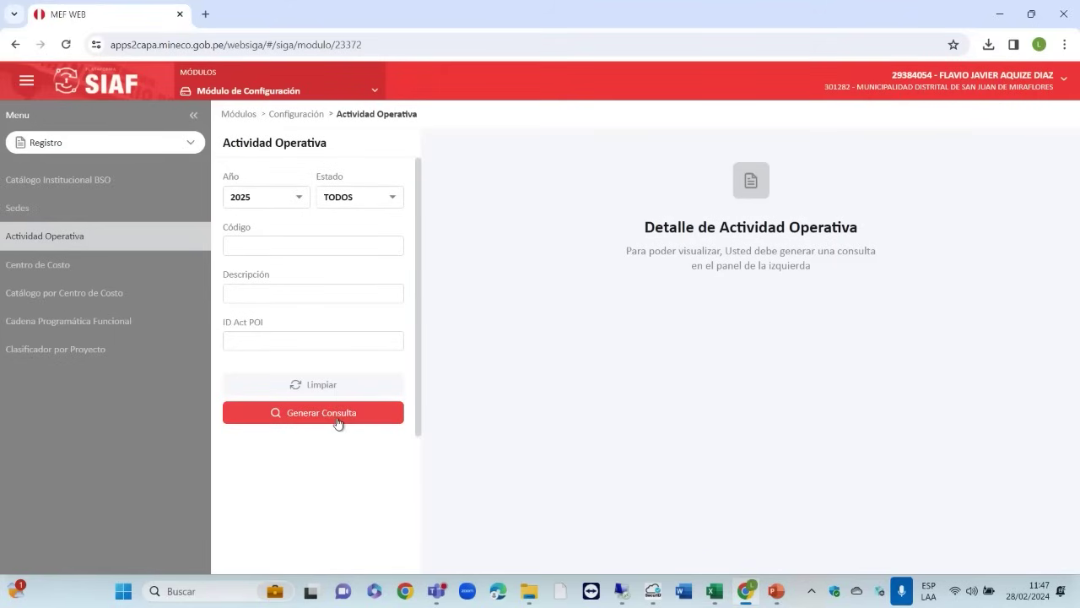
pyautogui.click(338, 420)
pyautogui.click(25, 208)
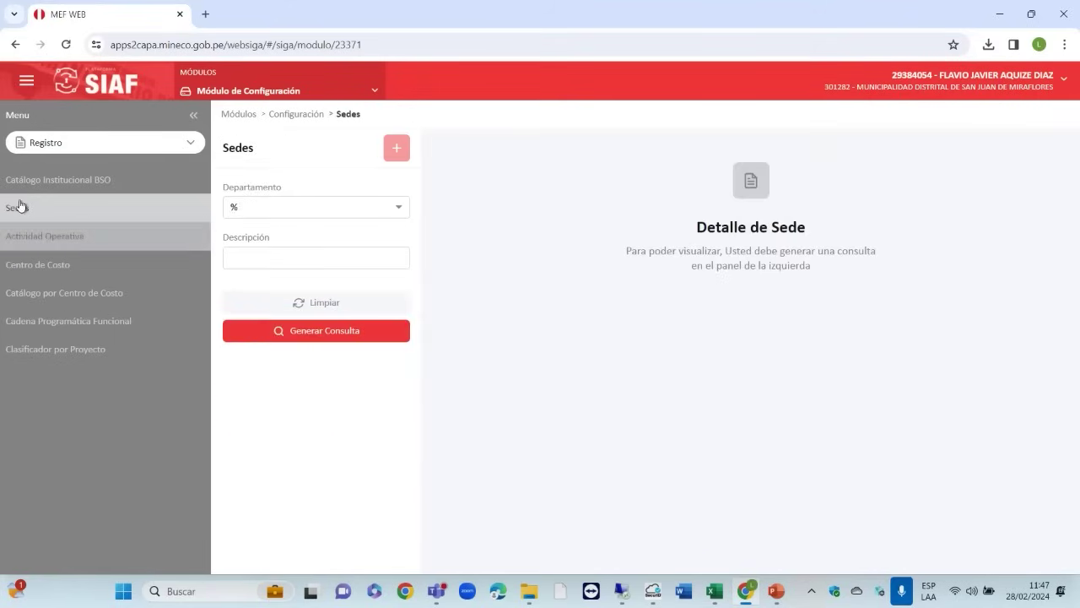
pyautogui.click(332, 332)
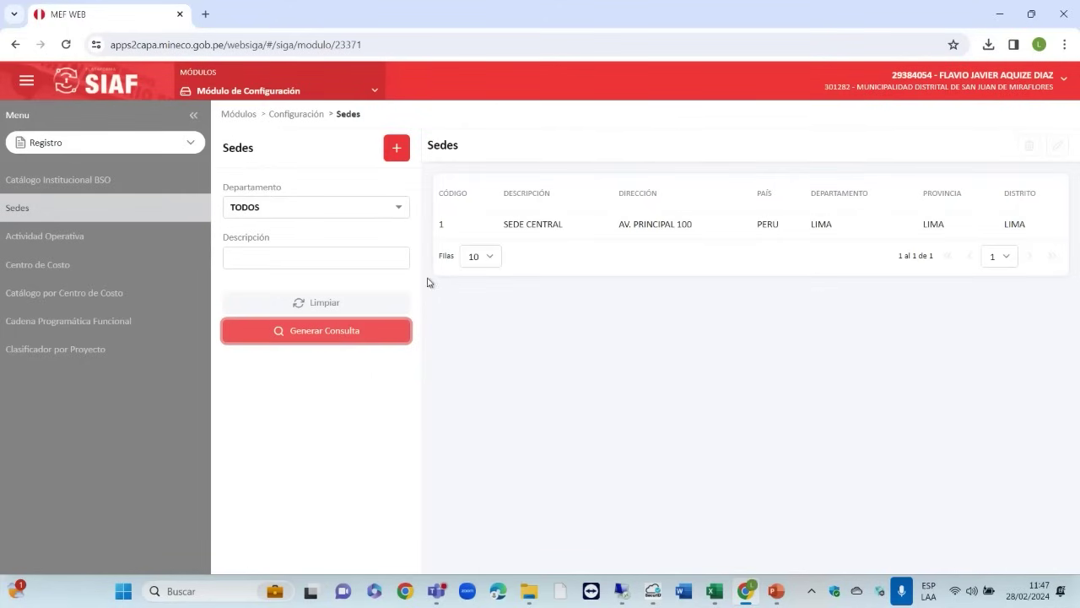
# Step: Query the 2025 records in Actividad Operativa and load the file TXT_SIGA_AC.TXT into its import form
pyautogui.click(70, 244)
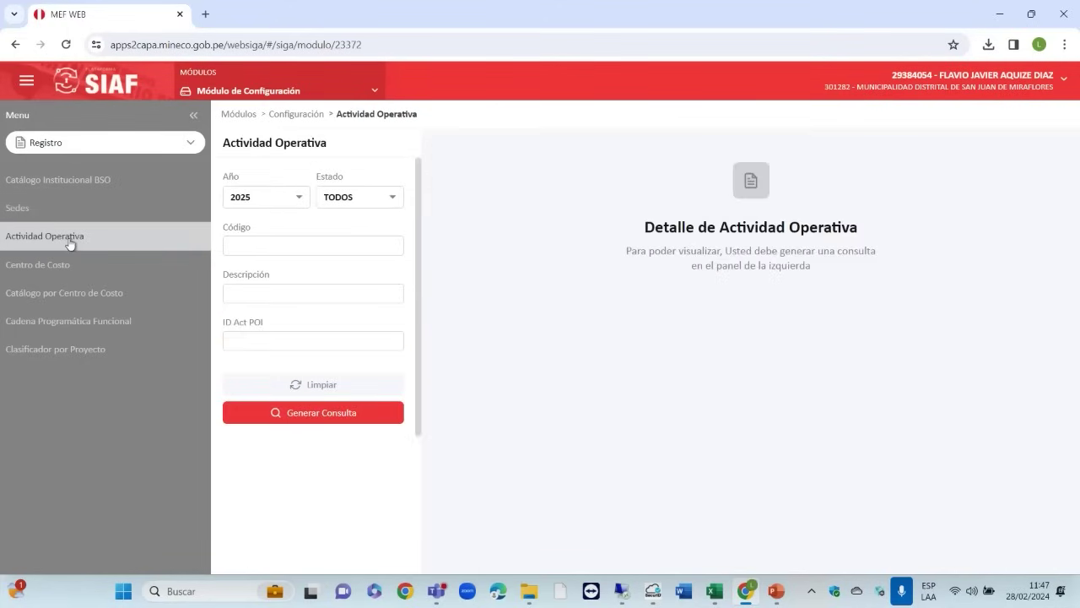
pyautogui.click(315, 413)
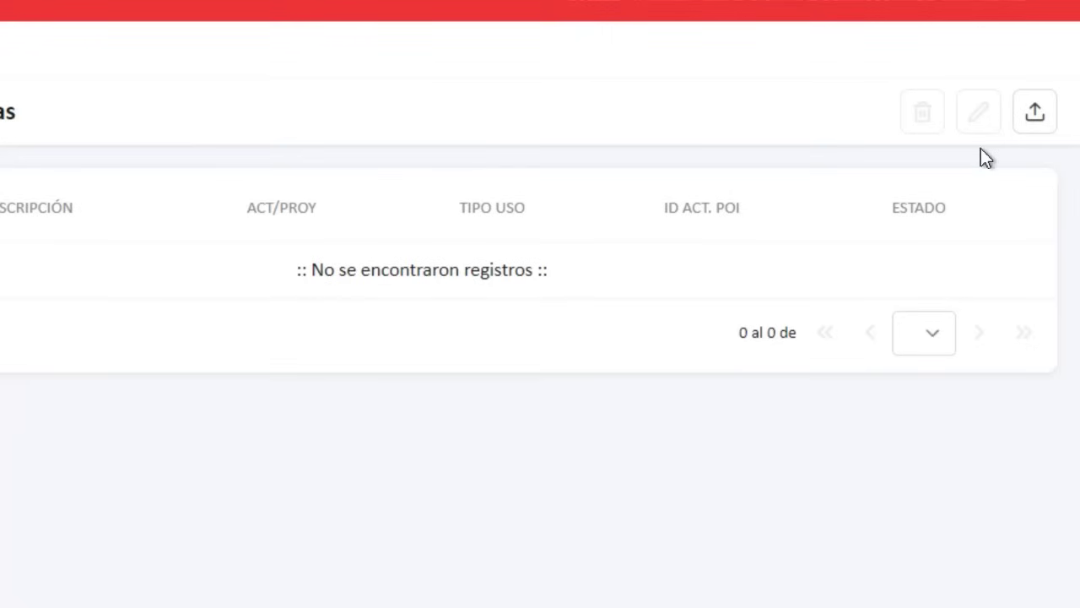
pyautogui.click(1038, 114)
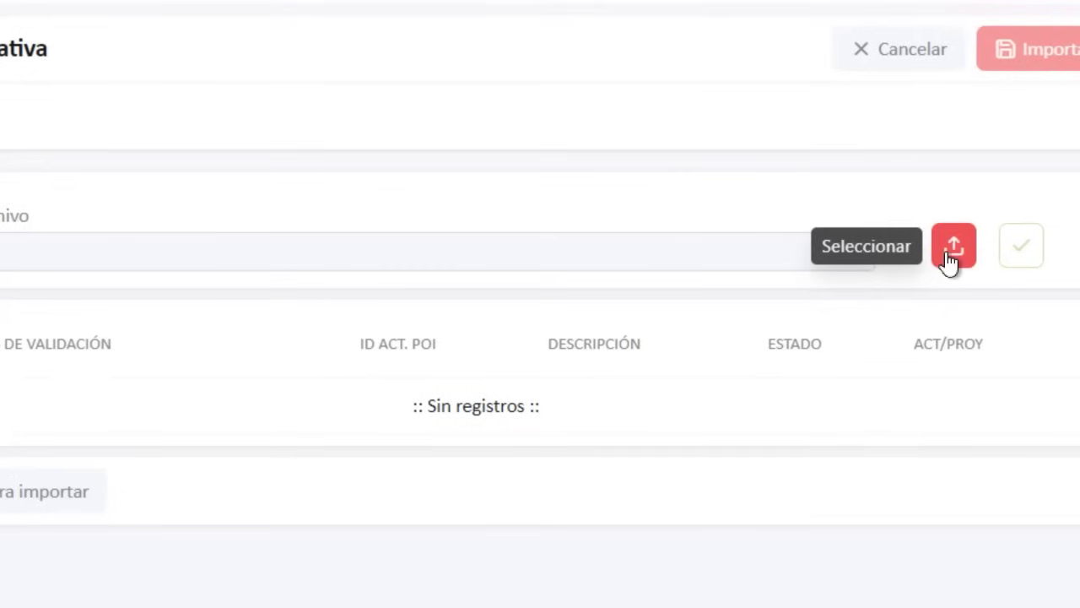
pyautogui.click(949, 253)
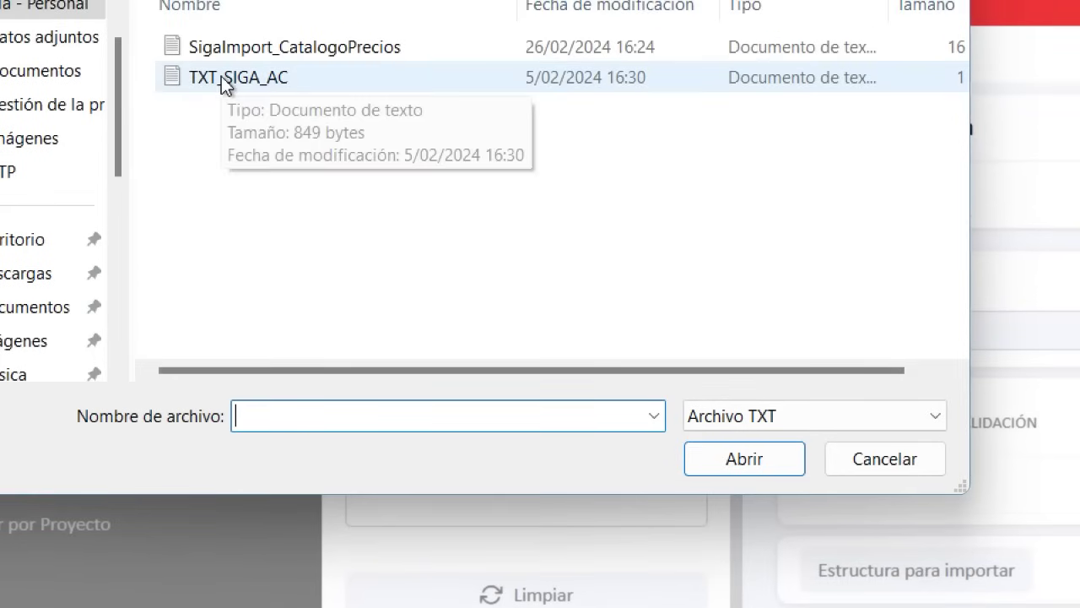
pyautogui.doubleClick(221, 76)
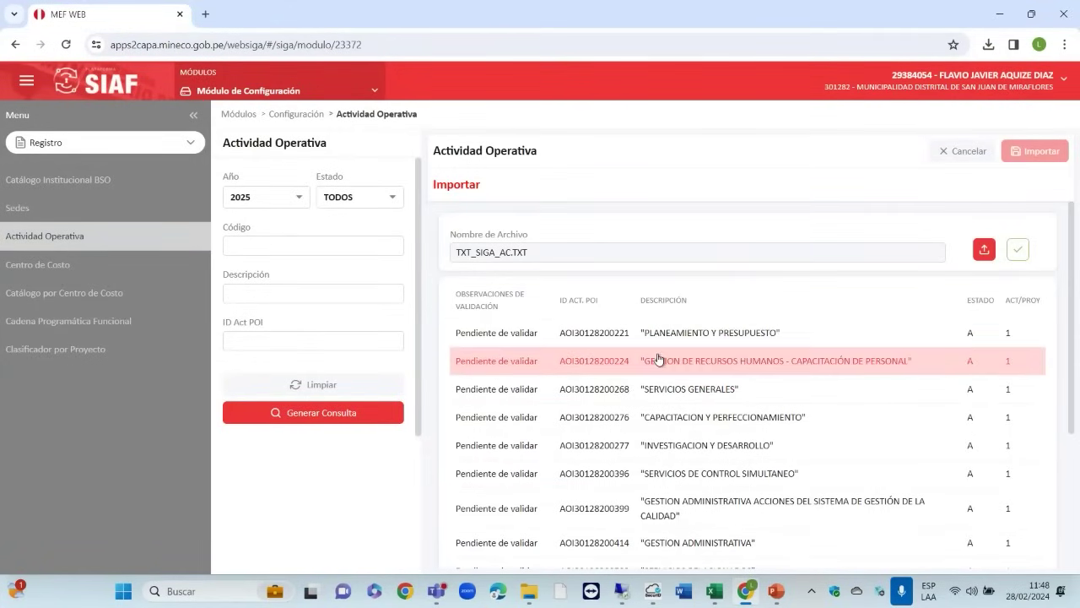
# Step: Review and validate the operational activities loaded from the file, then import them and confirm the import
pyautogui.scroll(-2, 680, 438)
pyautogui.scroll(-1, 681, 438)
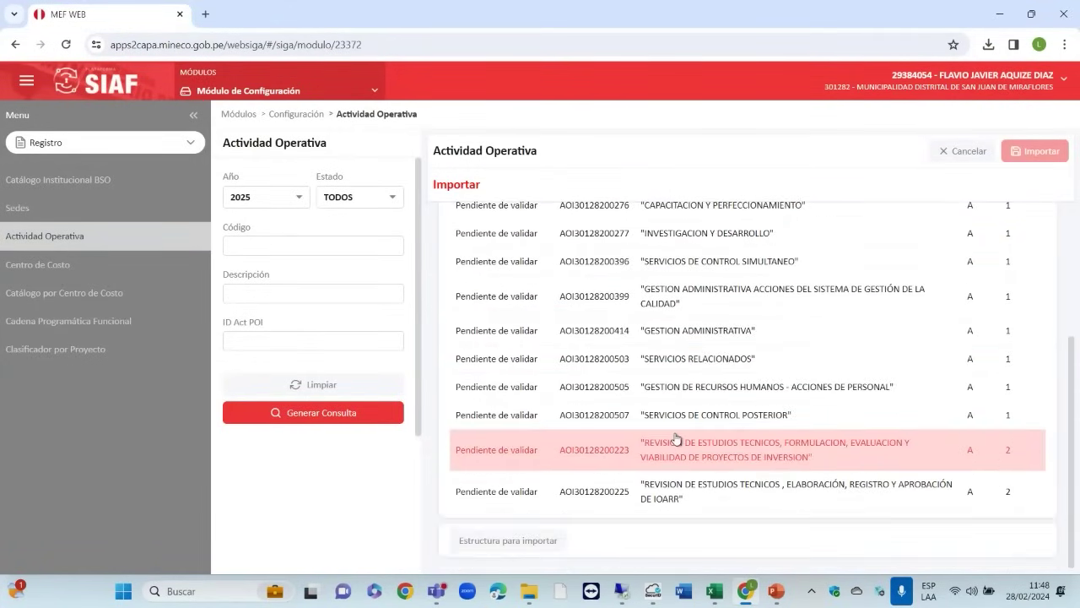
pyautogui.scroll(3, 685, 380)
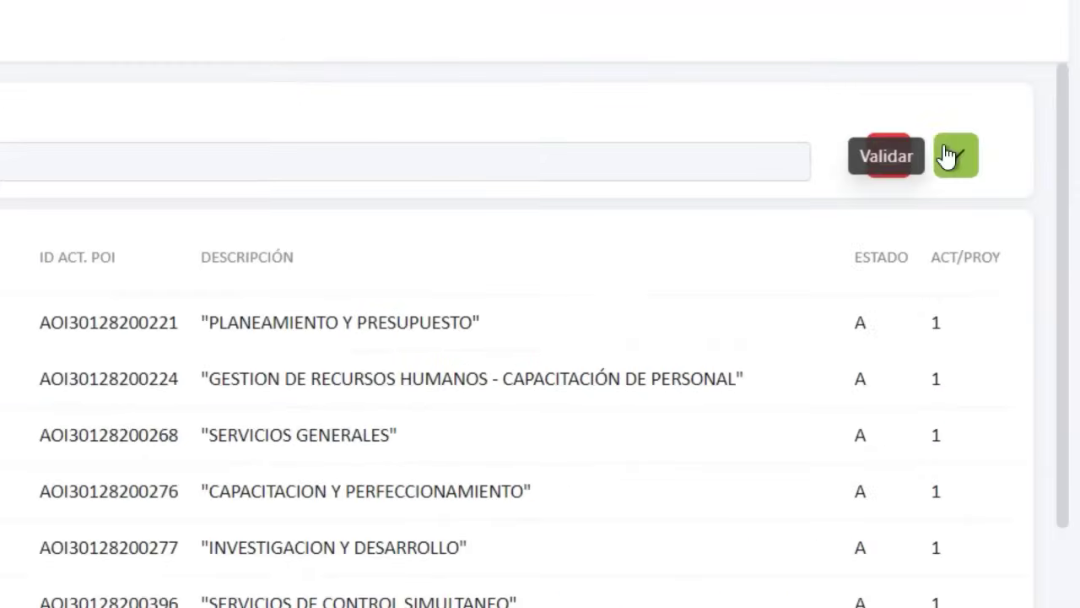
pyautogui.click(957, 157)
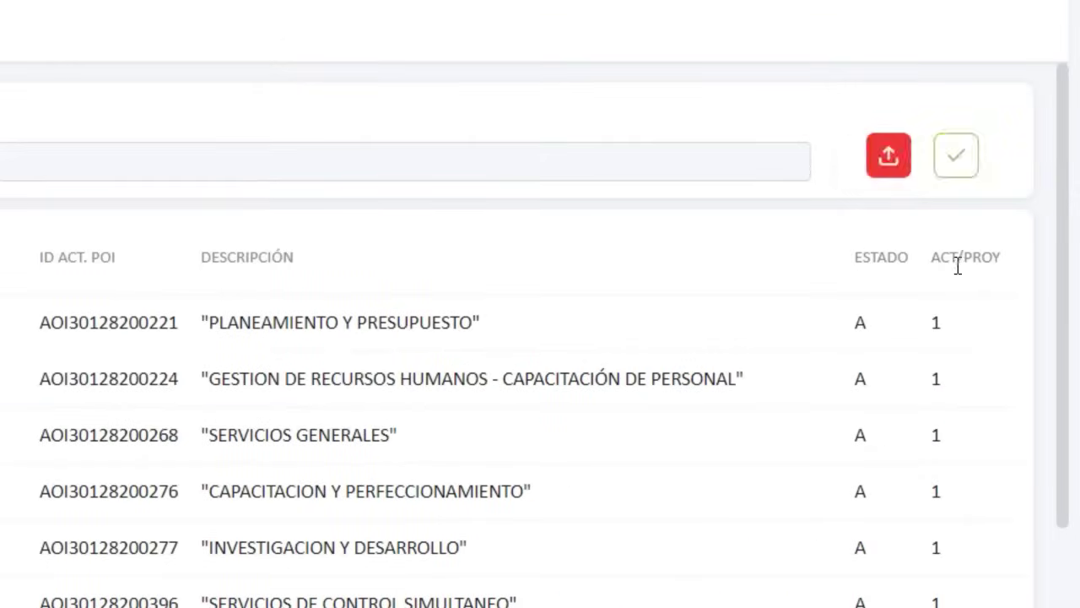
pyautogui.click(959, 165)
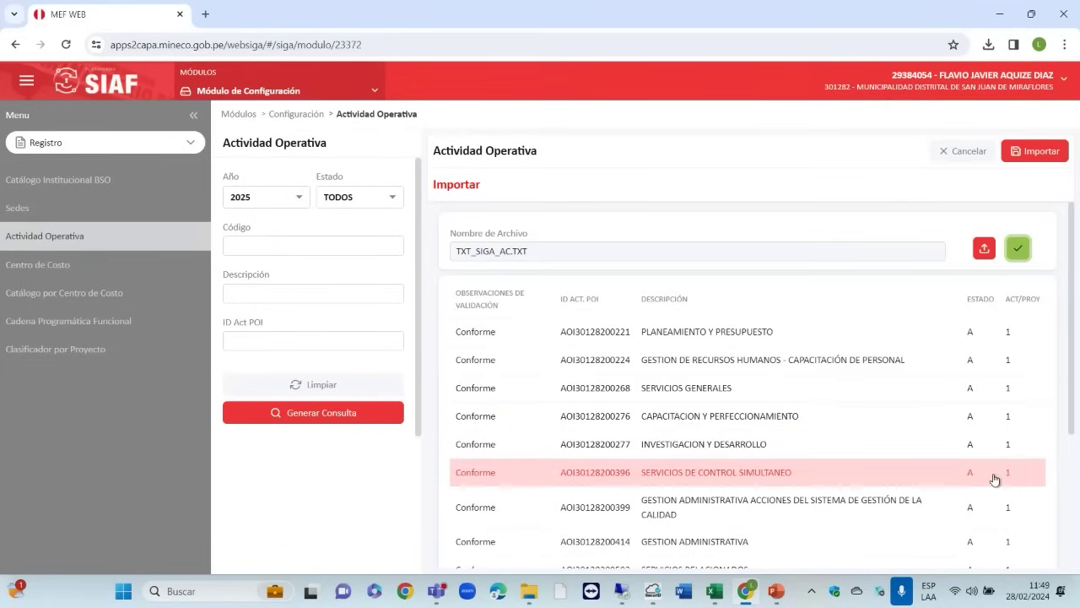
pyautogui.click(1029, 153)
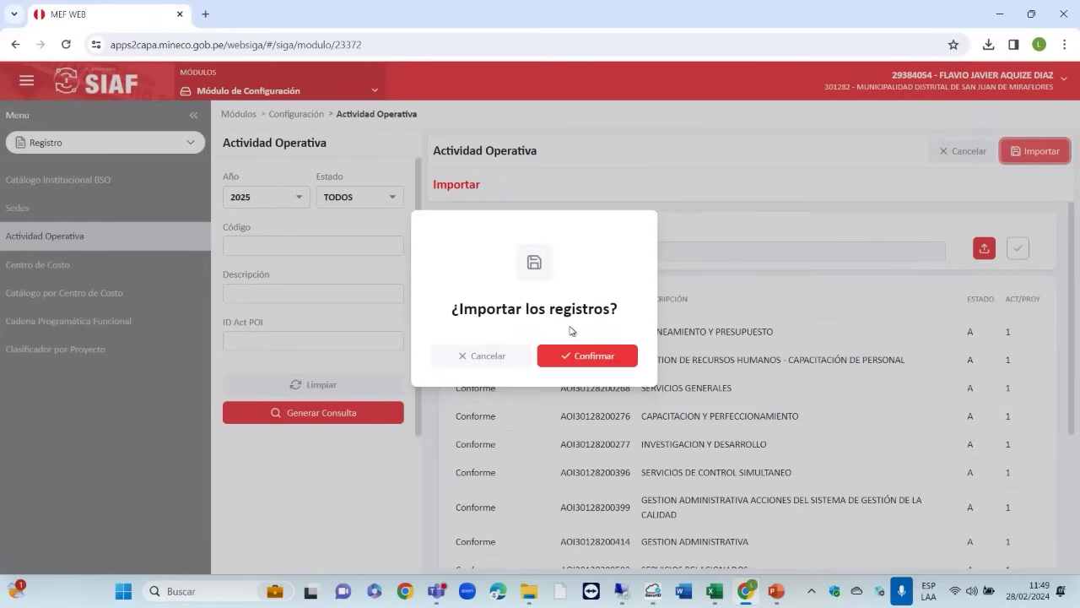
pyautogui.click(572, 360)
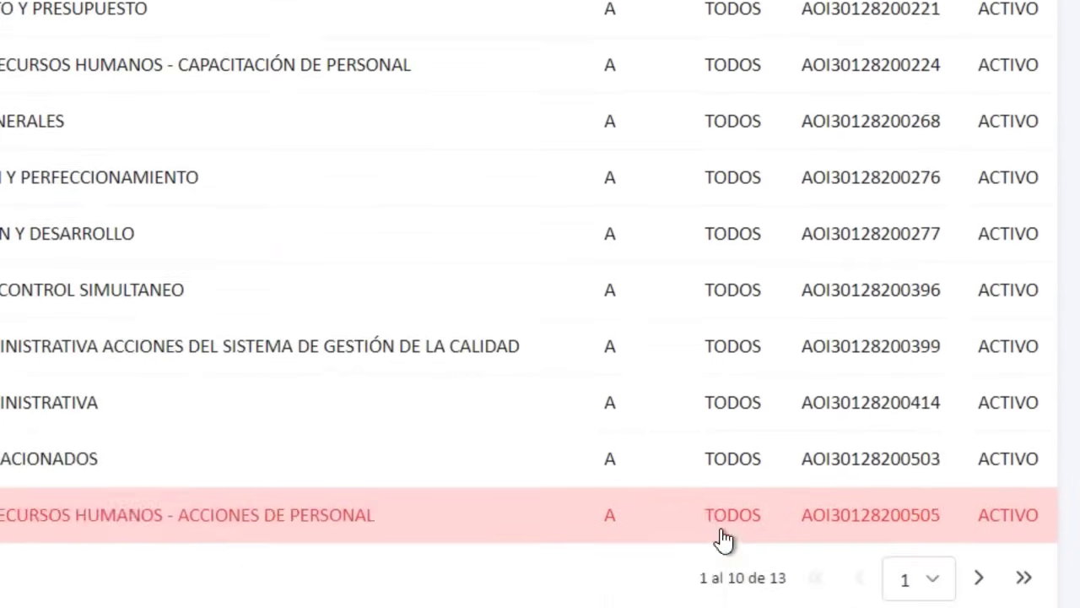
# Step: Review the imported Actividades Operativas, showing 50 rows per page, and examine their codes, types and POI activity IDs
pyautogui.click(979, 578)
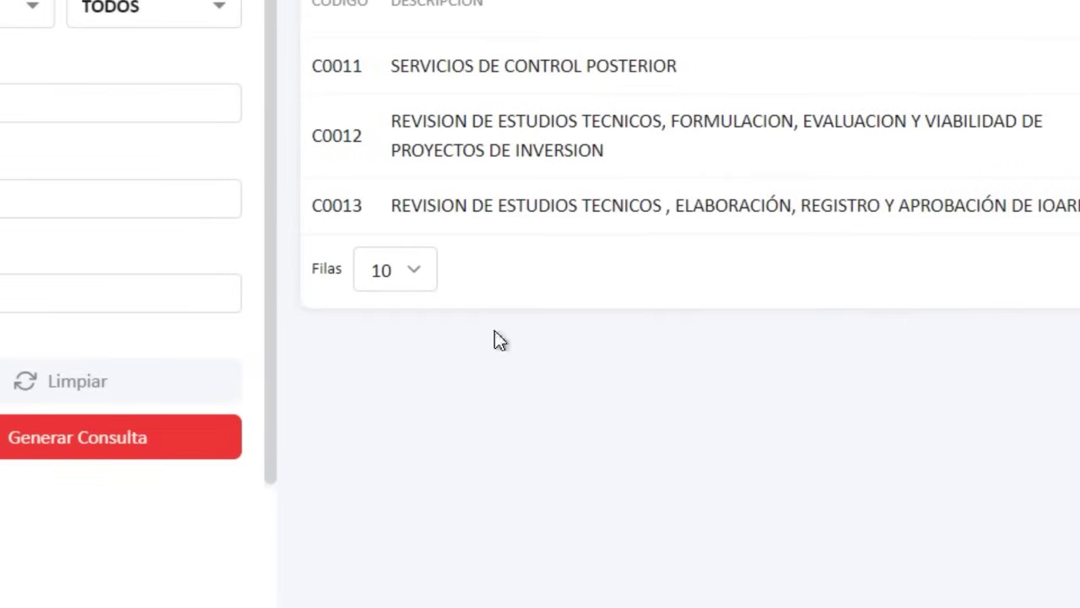
pyautogui.click(414, 269)
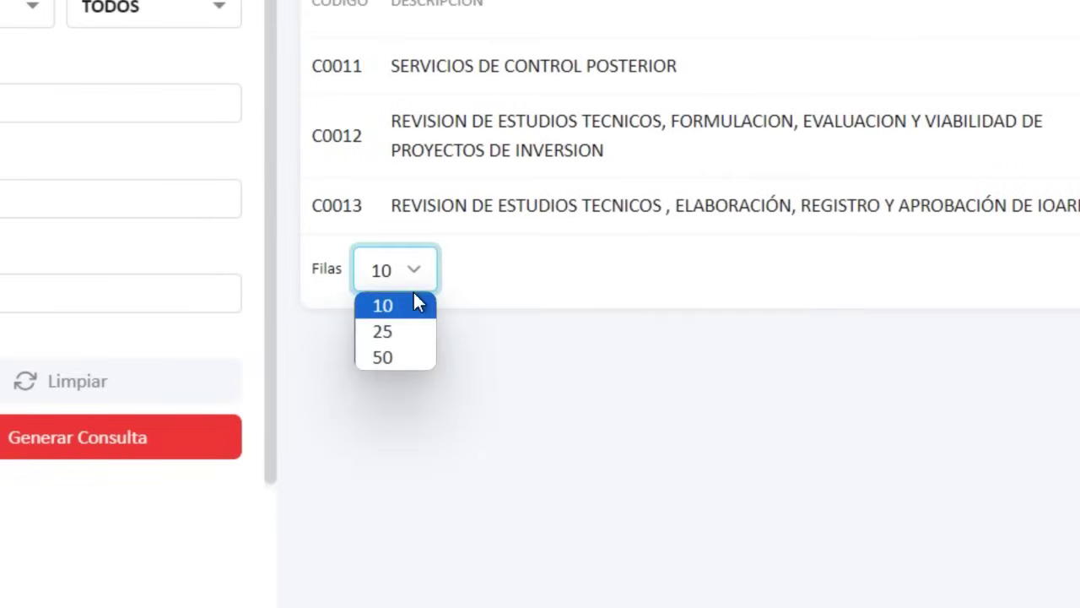
pyautogui.click(404, 368)
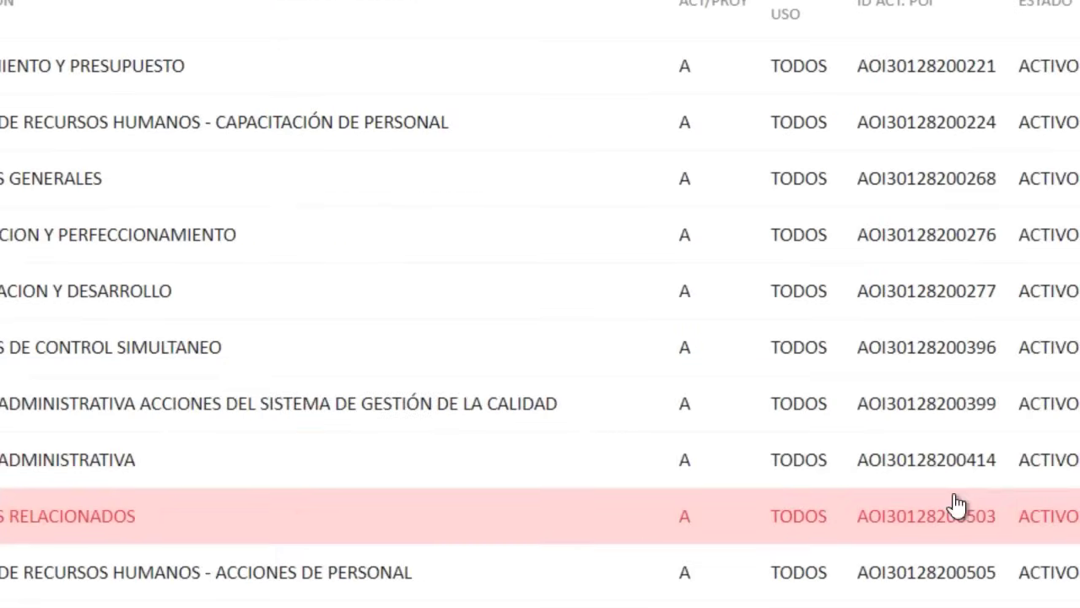
pyautogui.scroll(-1, 949, 423)
pyautogui.scroll(-1, 949, 423)
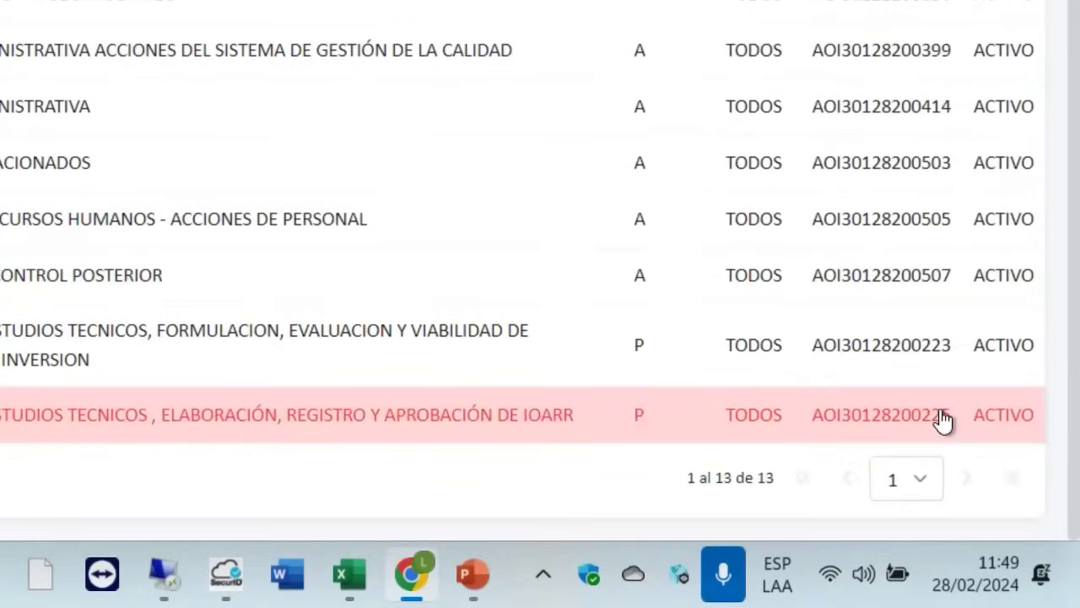
pyautogui.click(923, 471)
pyautogui.click(557, 448)
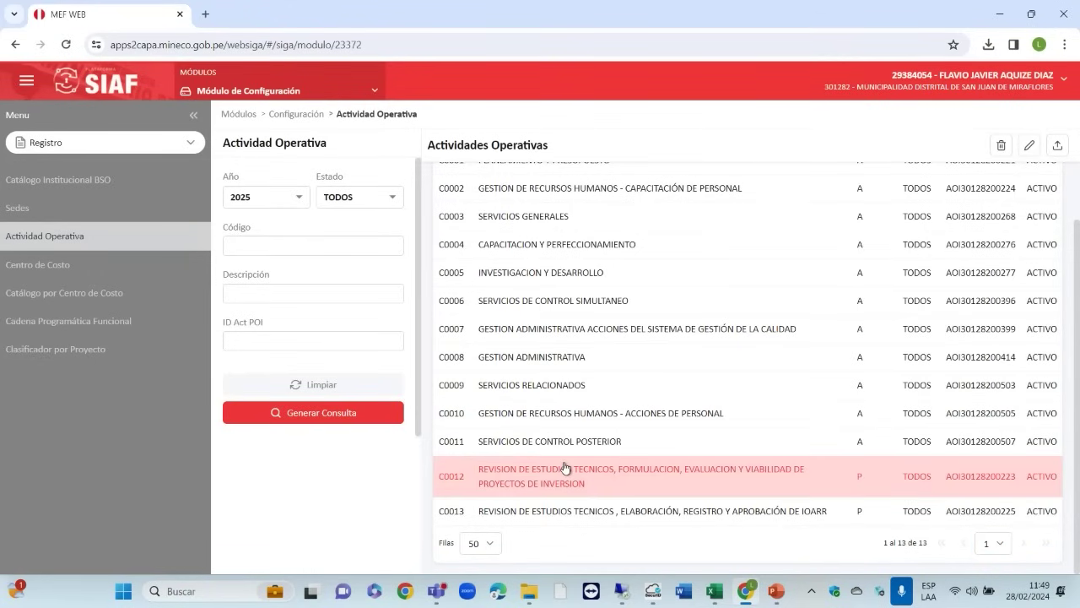
pyautogui.scroll(1, 568, 468)
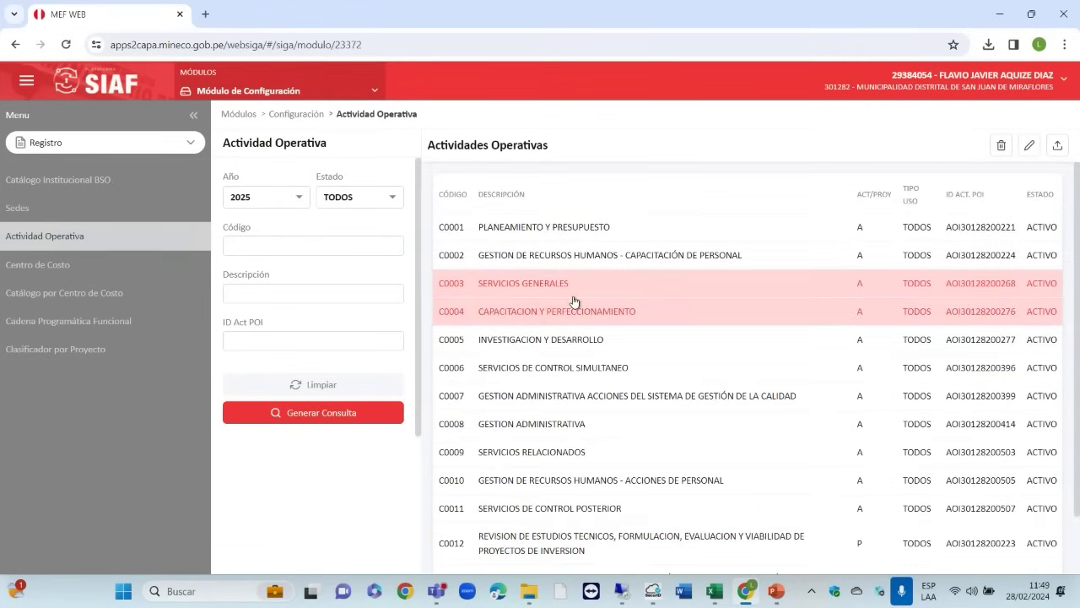
pyautogui.scroll(-1, 995, 353)
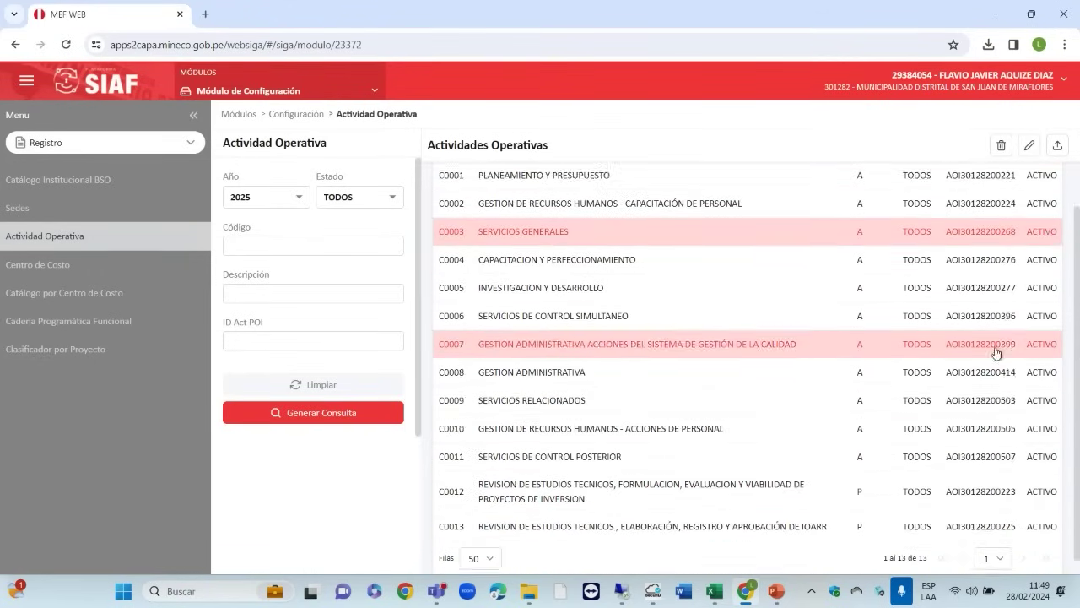
pyautogui.scroll(1, 994, 353)
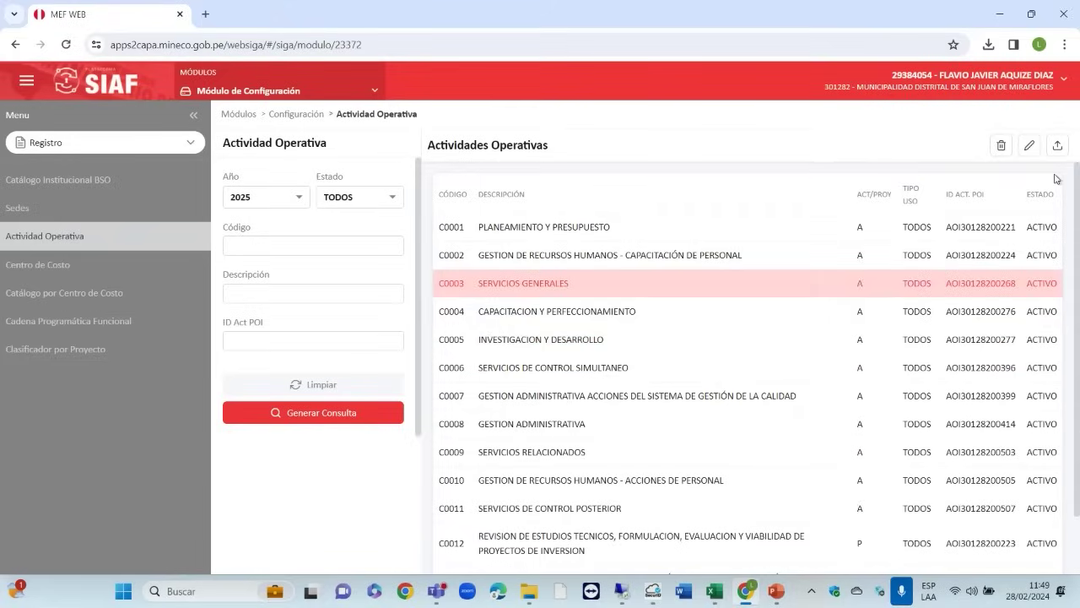
# Step: Reopen the Actividad Operativa import form and examine the field structure required for the import file
pyautogui.click(1058, 145)
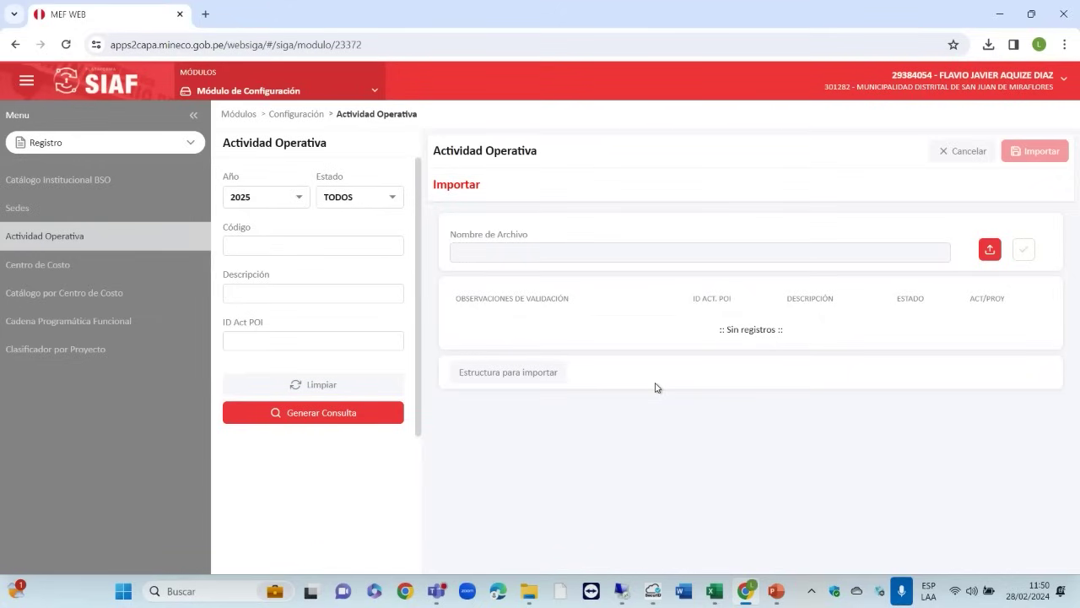
pyautogui.click(520, 384)
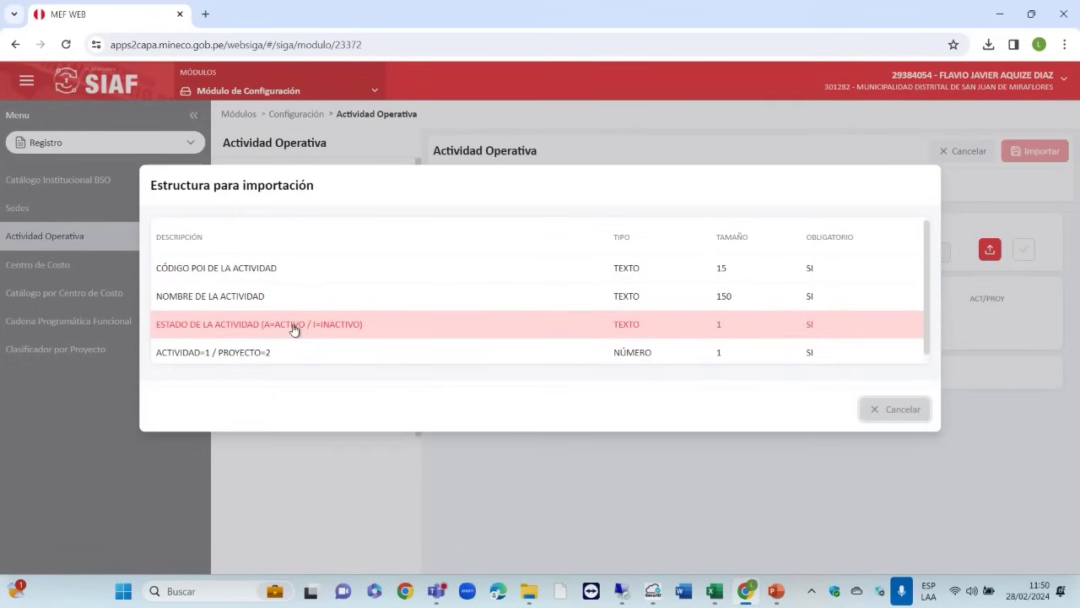
# Step: Examine the remaining fields of the import file structure and return to the Actividades Operativas list without importing
pyautogui.scroll(-1, 287, 358)
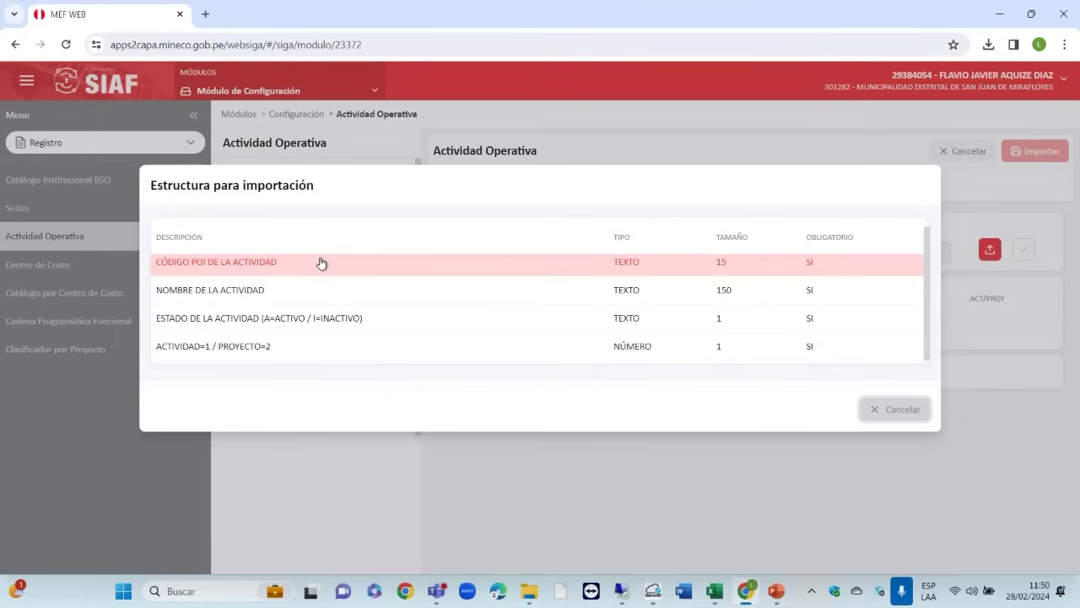
pyautogui.click(884, 411)
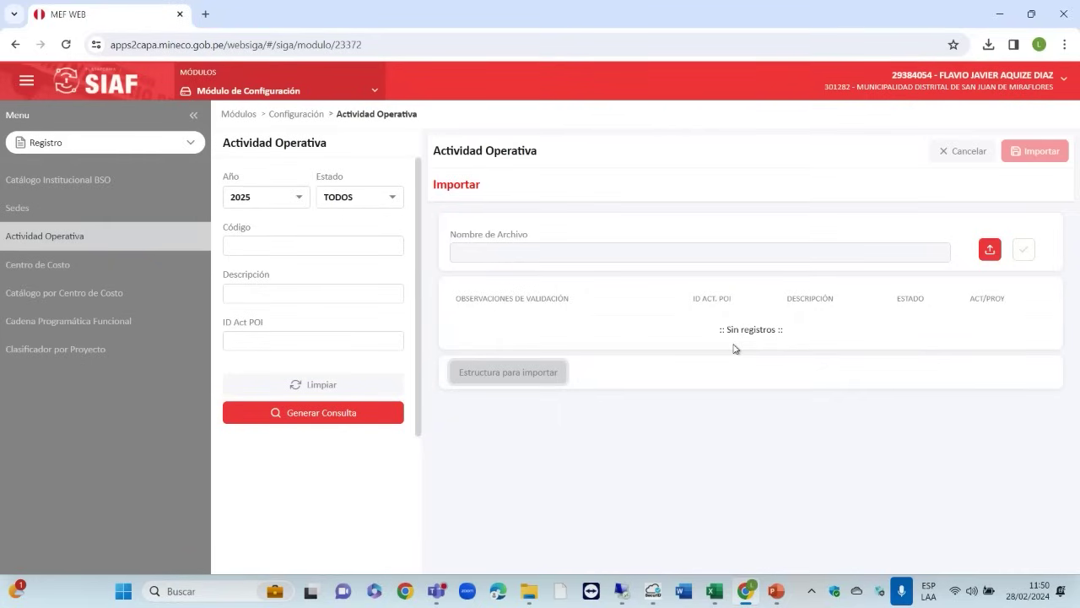
pyautogui.click(962, 151)
pyautogui.click(606, 357)
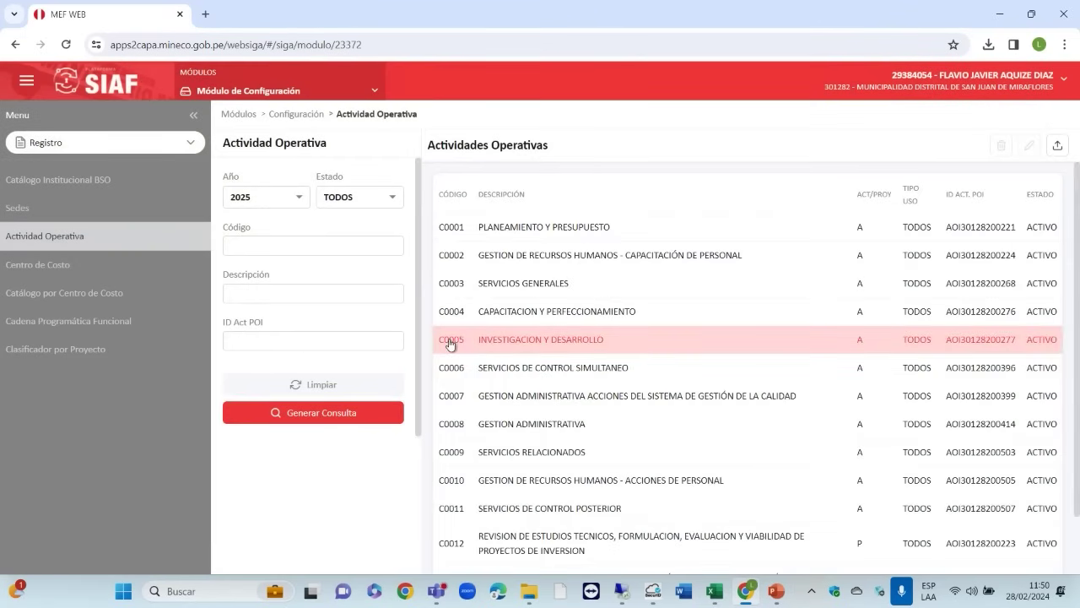
# Step: Query the 2025 Centro de Costo records and start a new NIVEL 1 cost center with code 01
pyautogui.click(63, 269)
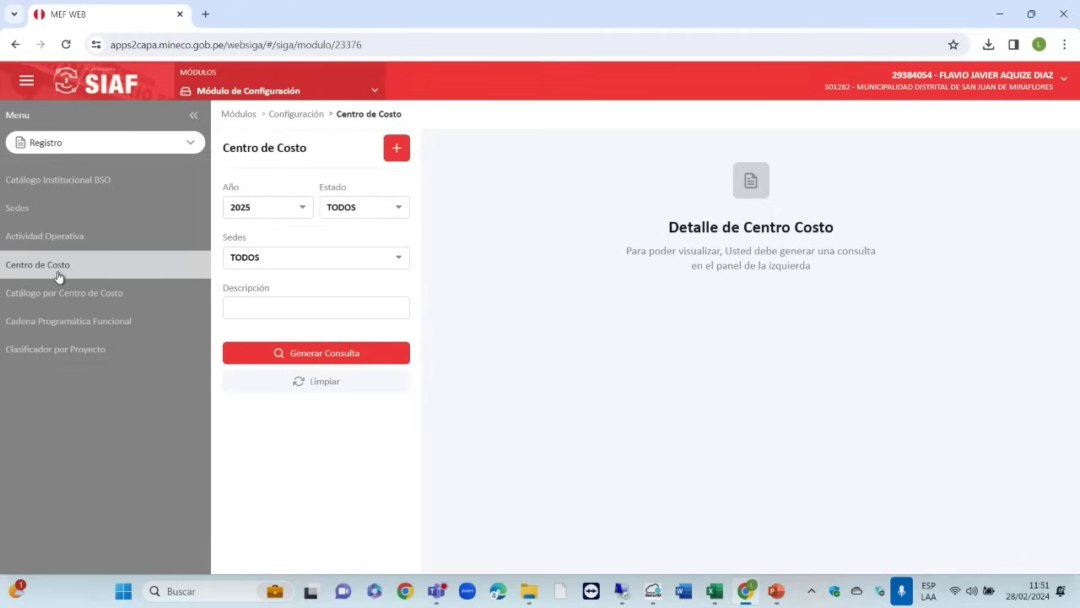
pyautogui.click(298, 363)
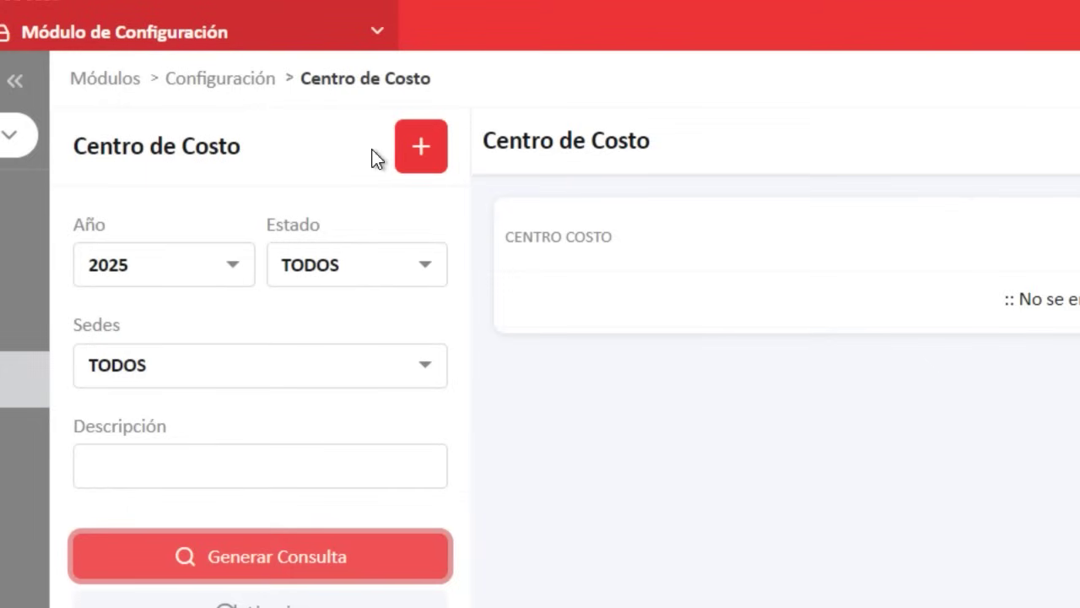
pyautogui.click(418, 160)
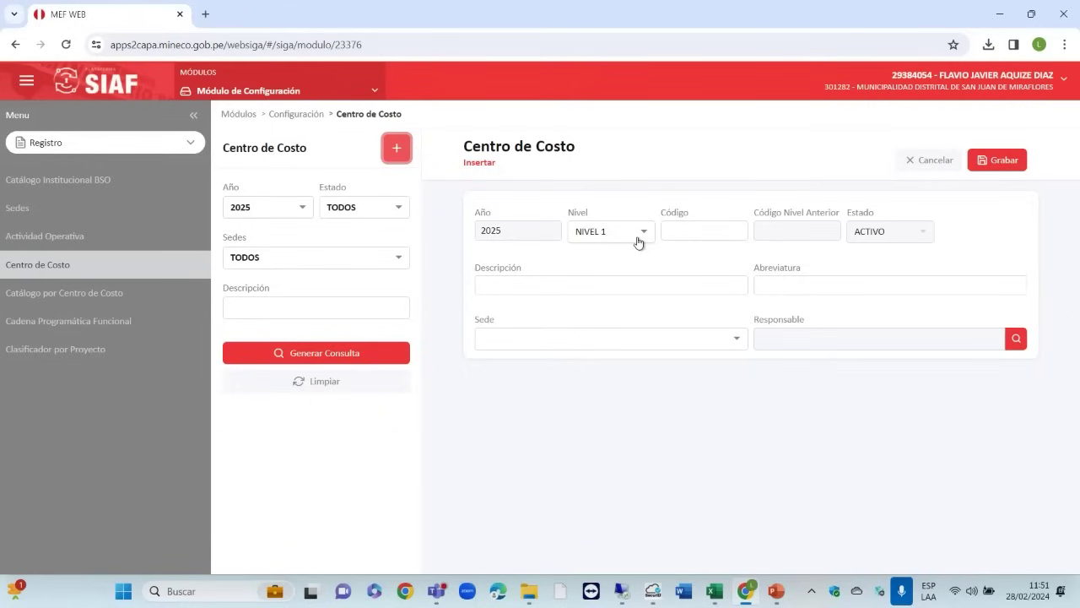
pyautogui.click(426, 325)
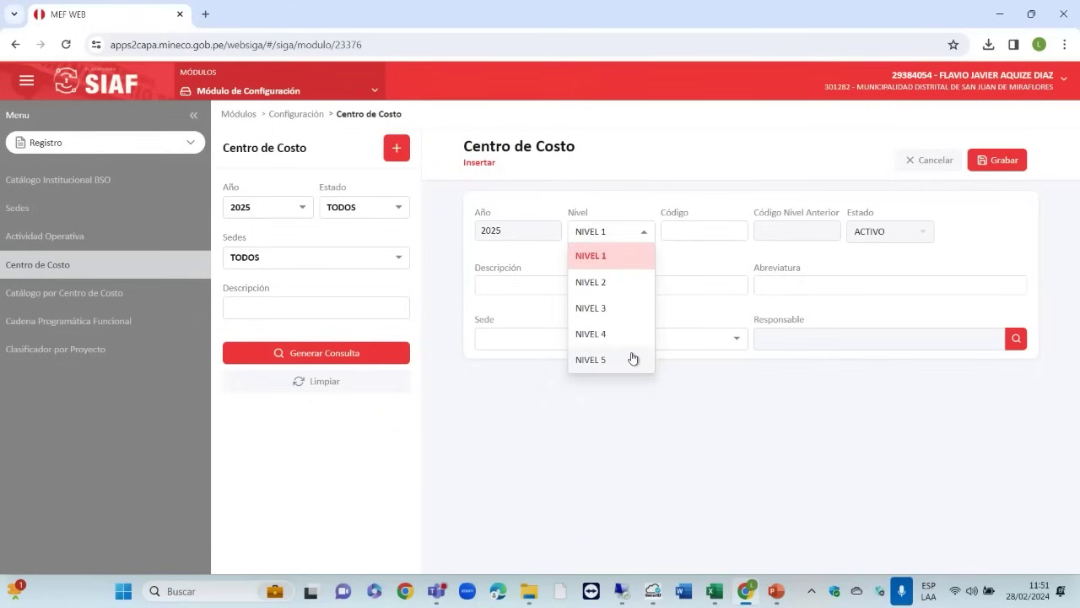
pyautogui.click(701, 235)
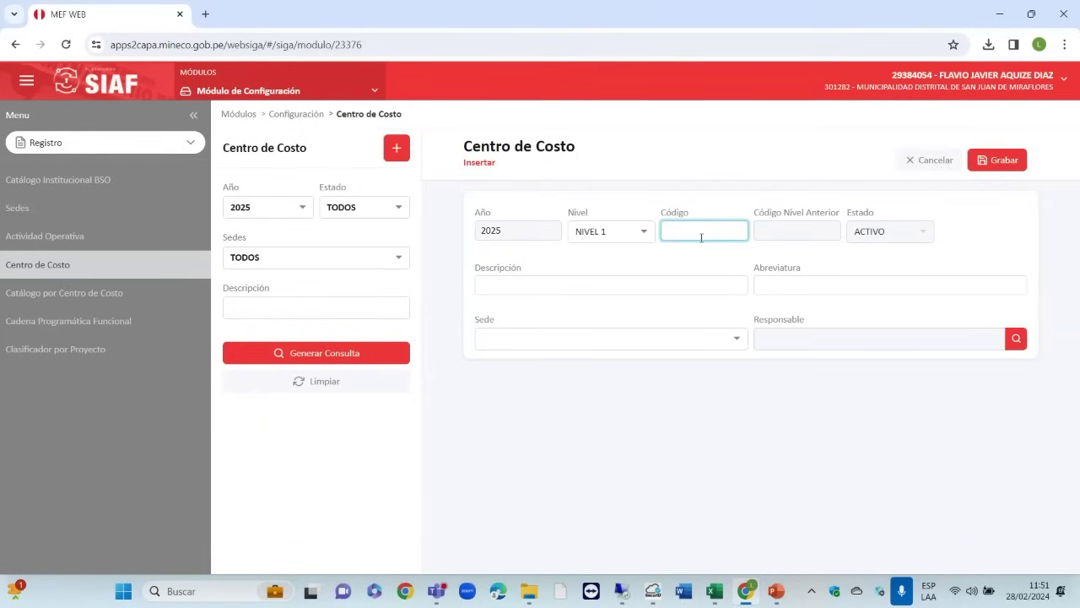
pyautogui.write('01')
# Step: Describe cost center 01 as ENTIDAD PÚBLICA, abbreviate it as EP, and assign it to SEDE CENTRAL
pyautogui.click(559, 292)
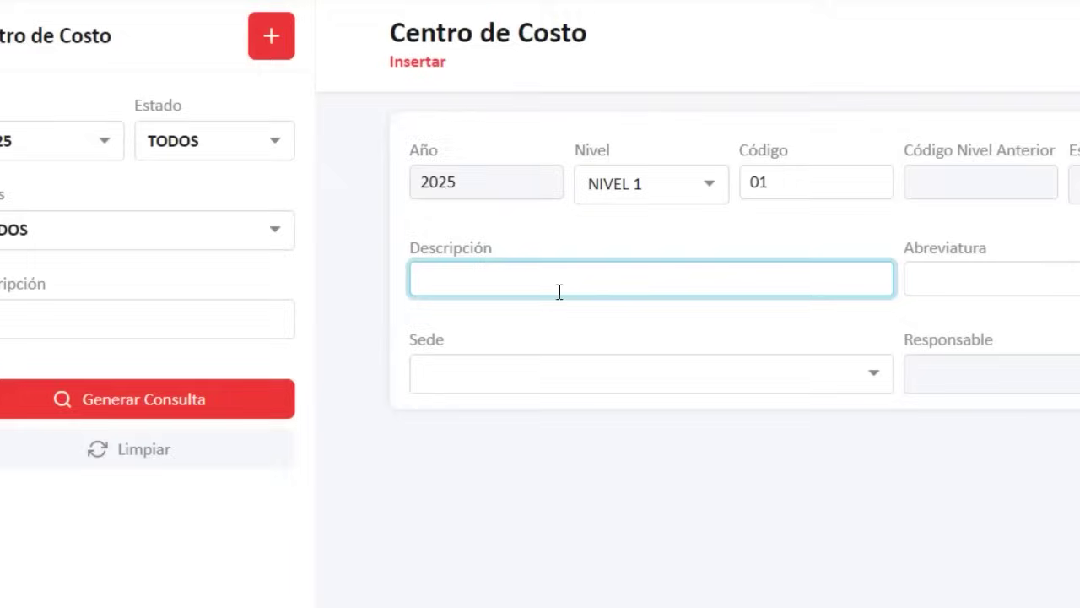
pyautogui.write('ENTIDD')
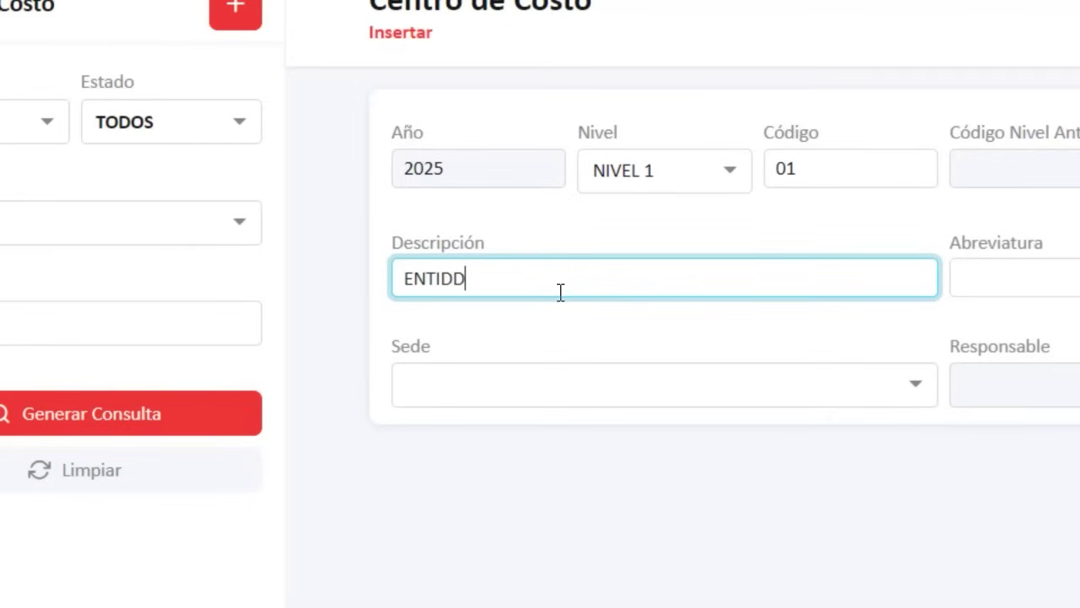
pyautogui.press('BackSpace')
pyautogui.write('AD PÚBLICA')
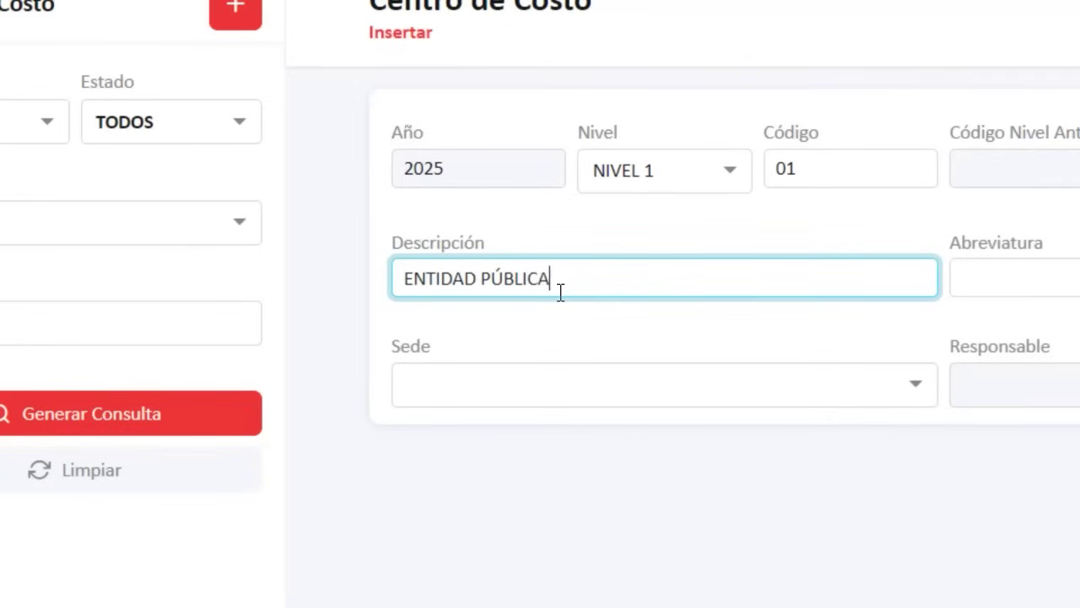
pyautogui.click(925, 295)
pyautogui.write('EP')
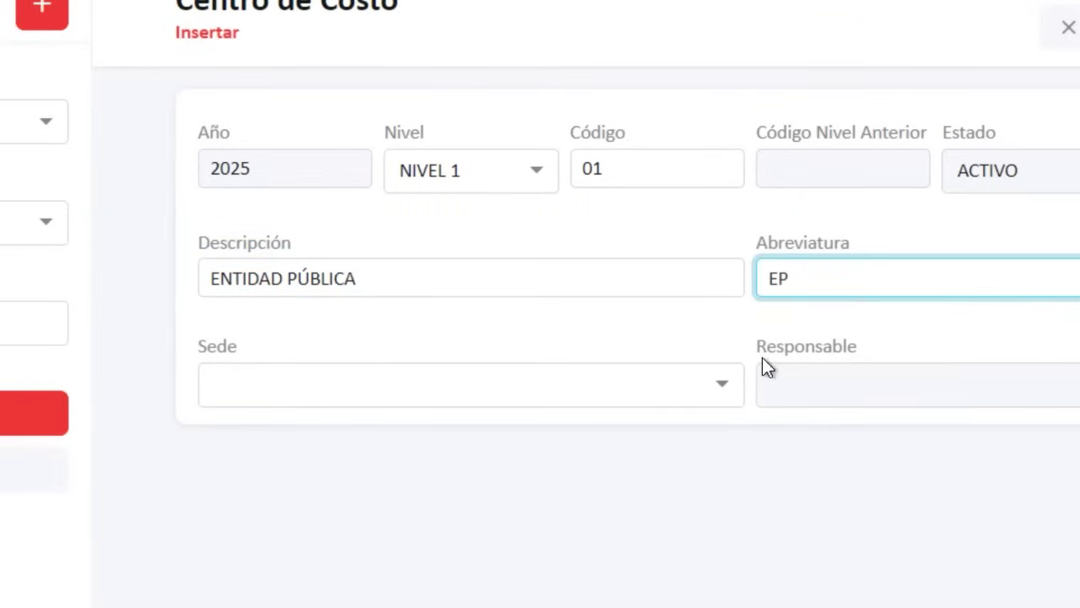
pyautogui.click(714, 383)
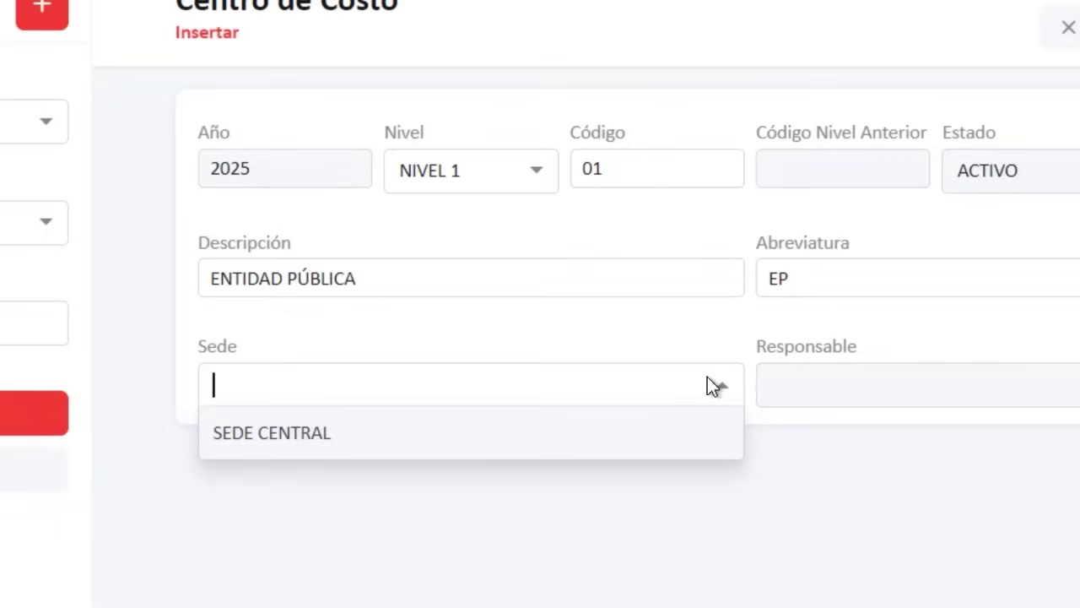
pyautogui.click(303, 449)
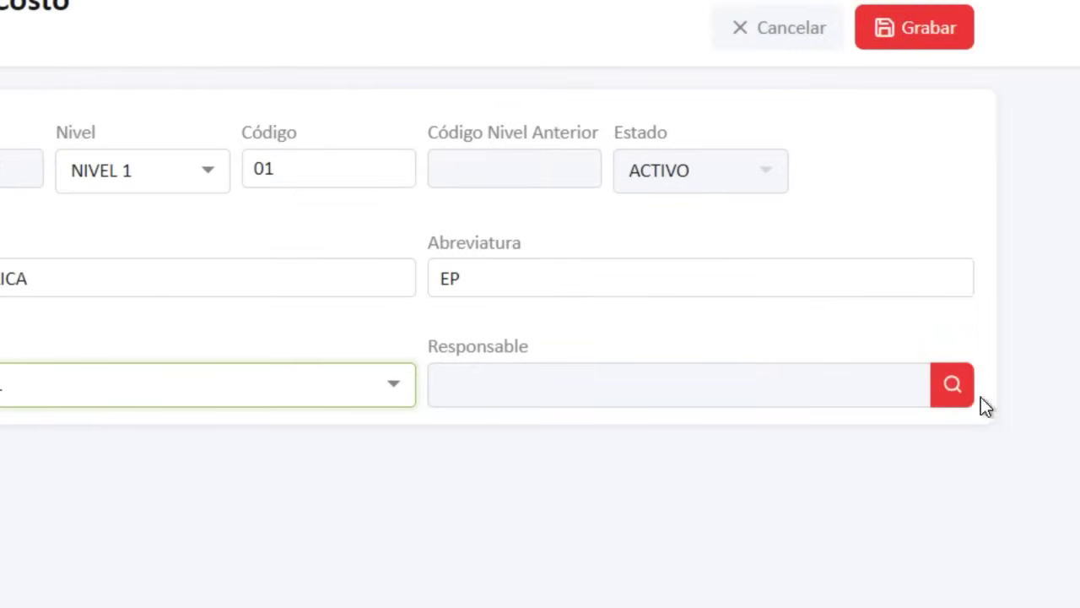
# Step: Look at the Responsable search without choosing anyone, and save cost center 01 ENTIDAD PÚBLICA, confirming its registration
pyautogui.click(962, 404)
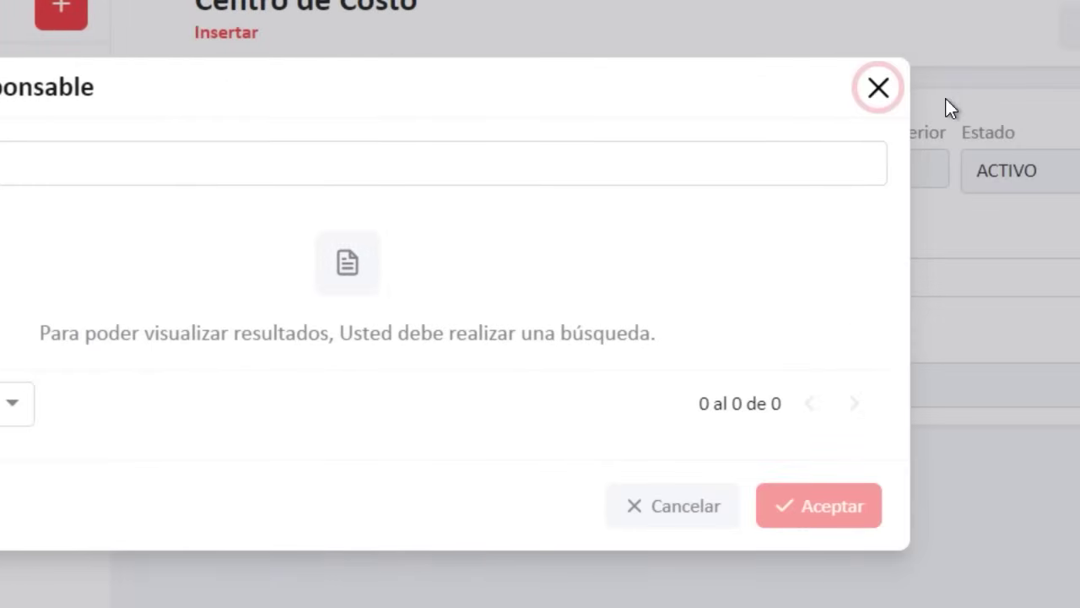
pyautogui.click(878, 105)
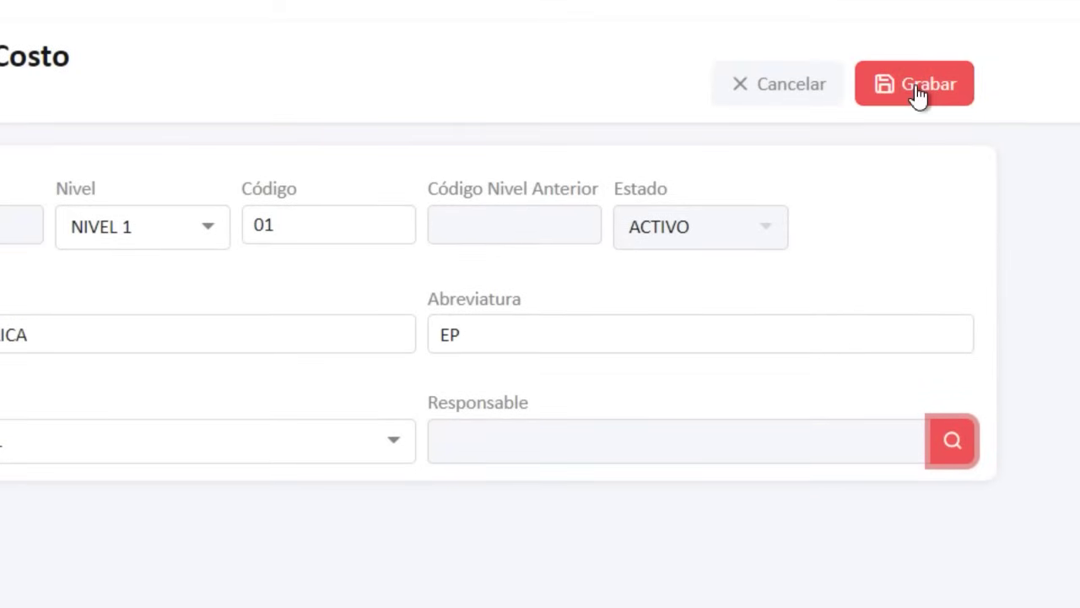
pyautogui.click(916, 87)
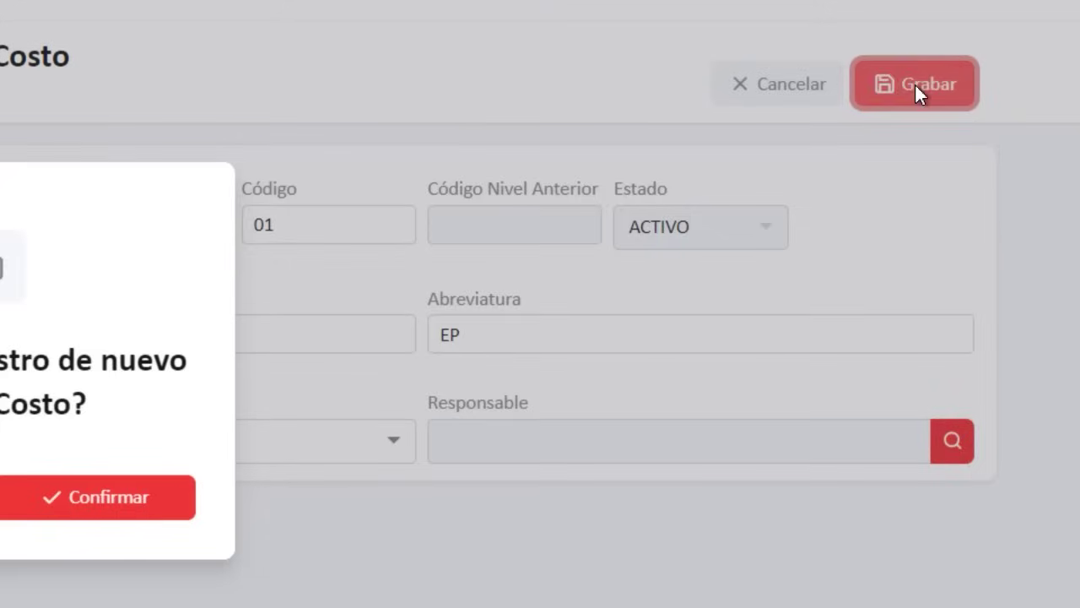
pyautogui.click(470, 443)
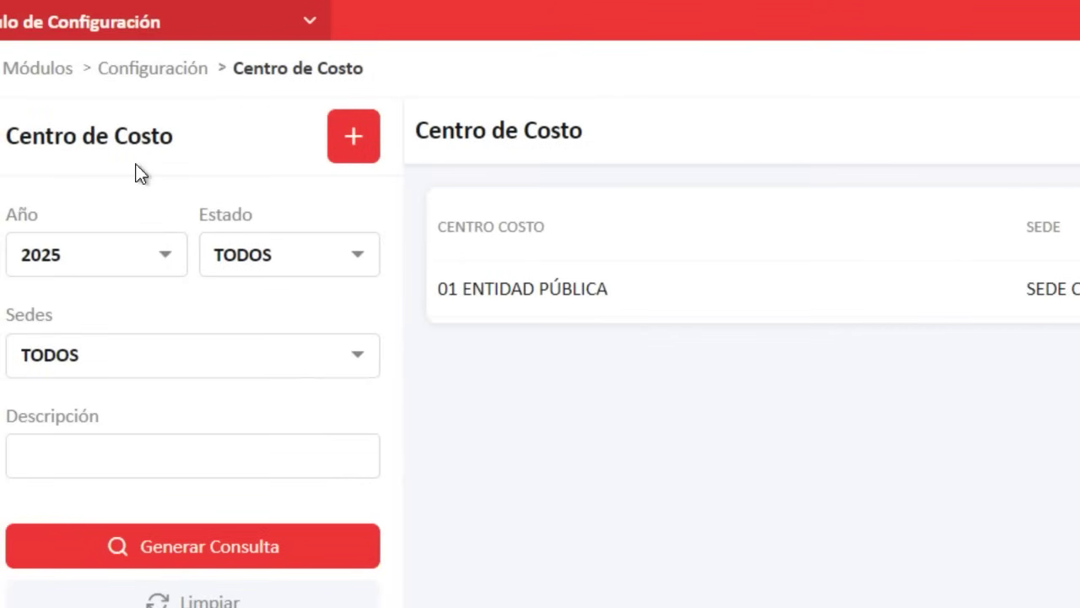
# Step: Start a new NIVEL 2 cost center with code 01.01 and previous level code 01
pyautogui.click(358, 135)
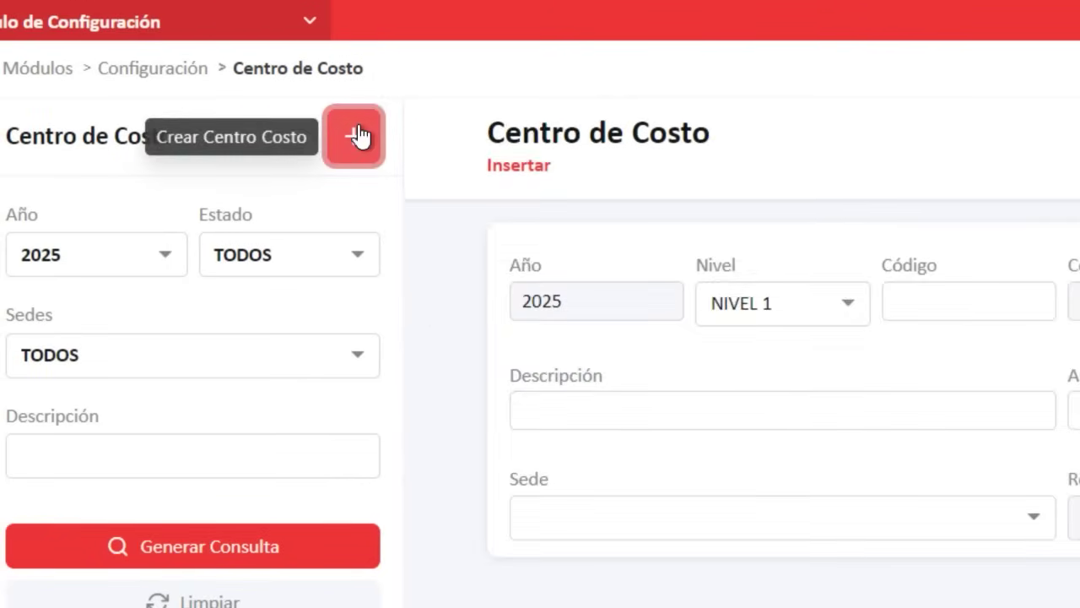
pyautogui.click(677, 305)
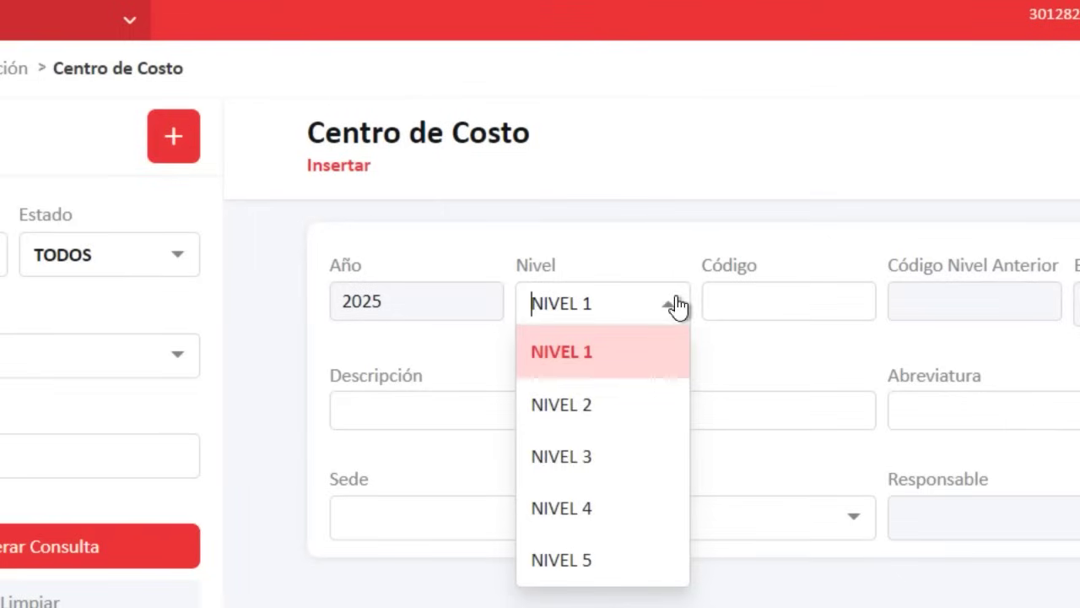
pyautogui.click(592, 426)
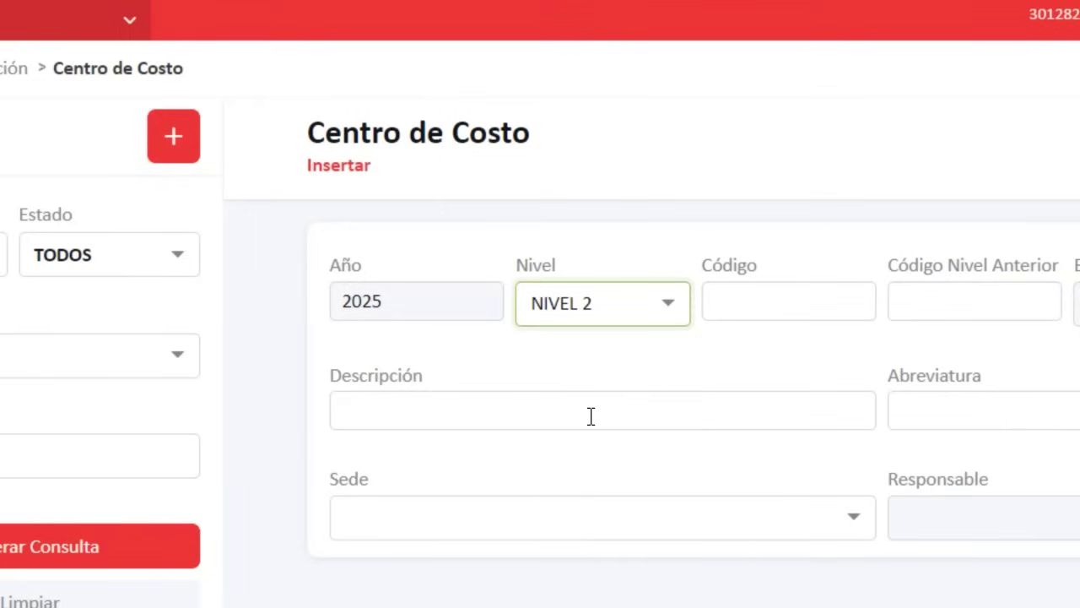
pyautogui.click(840, 288)
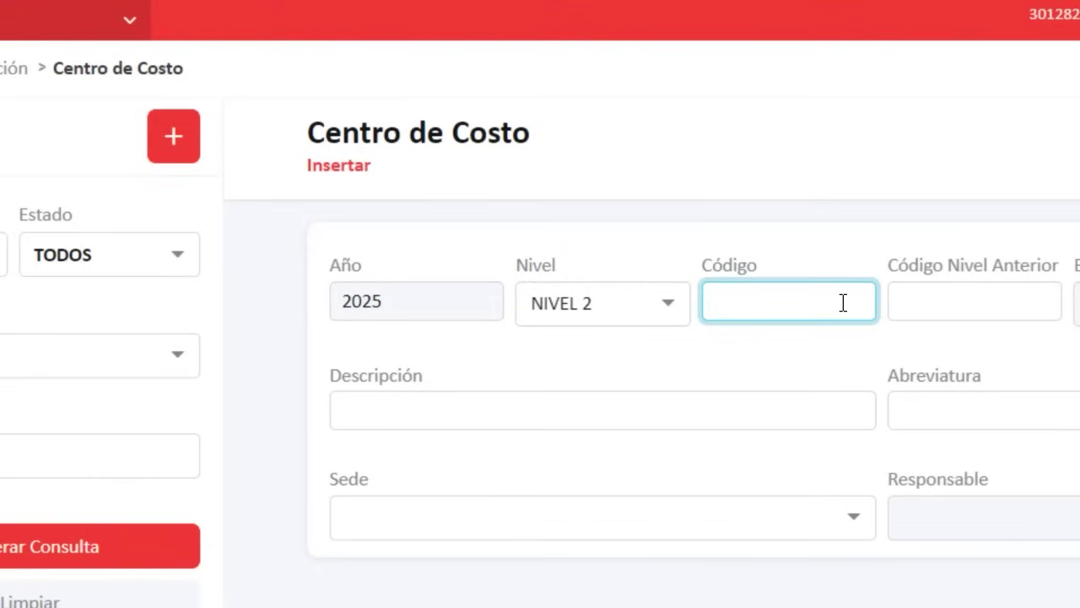
pyautogui.write('01.01')
pyautogui.click(976, 302)
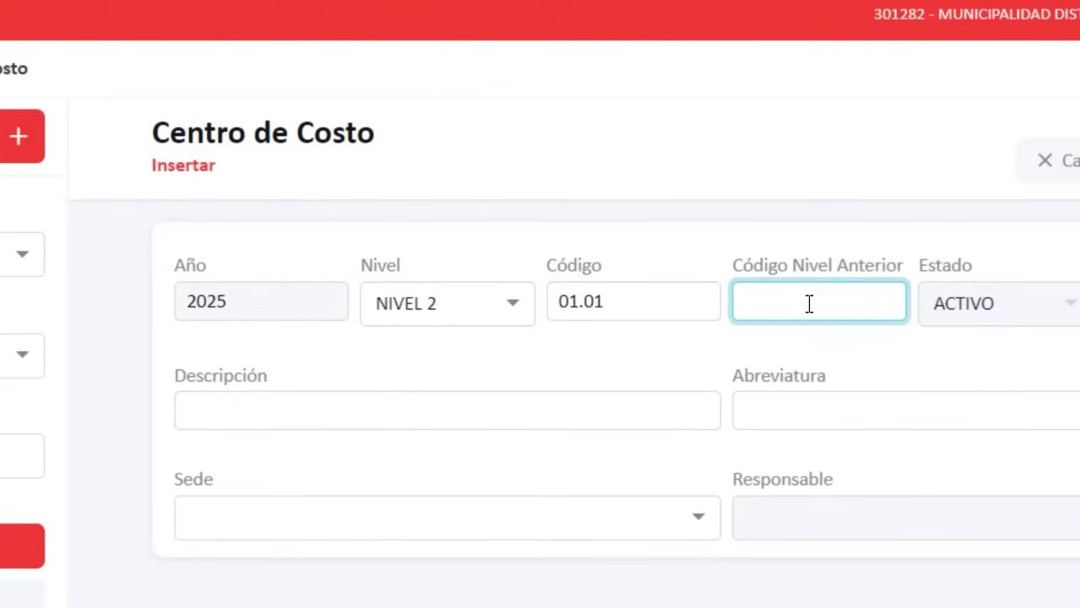
pyautogui.write('01')
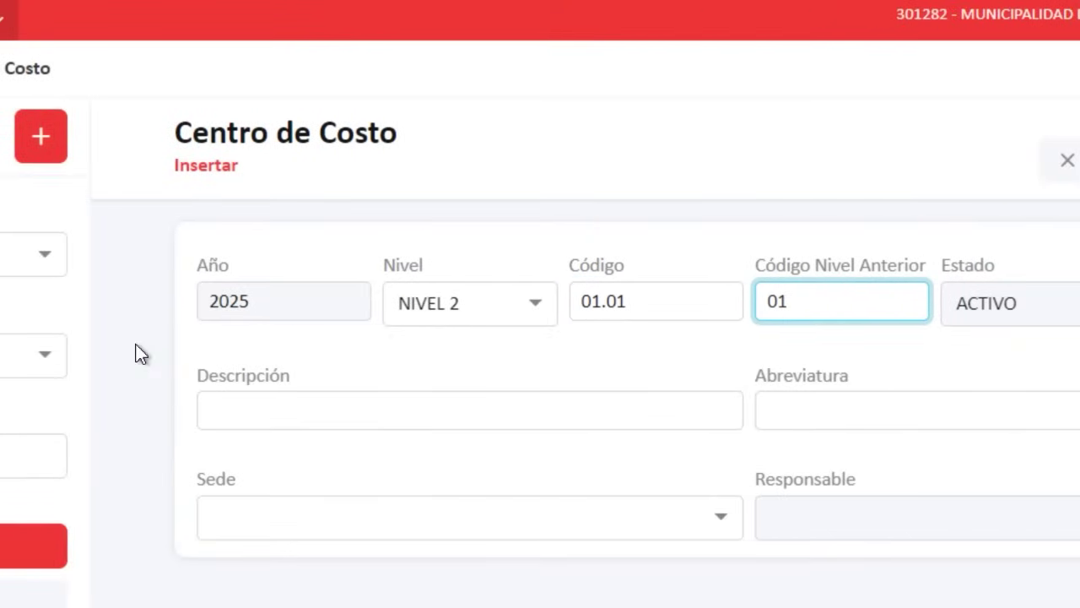
# Step: Describe cost center 01.01 as ADMINISTRACIÓN, abbreviate it as ADM, and assign it to SEDE CENTRAL
pyautogui.click(397, 418)
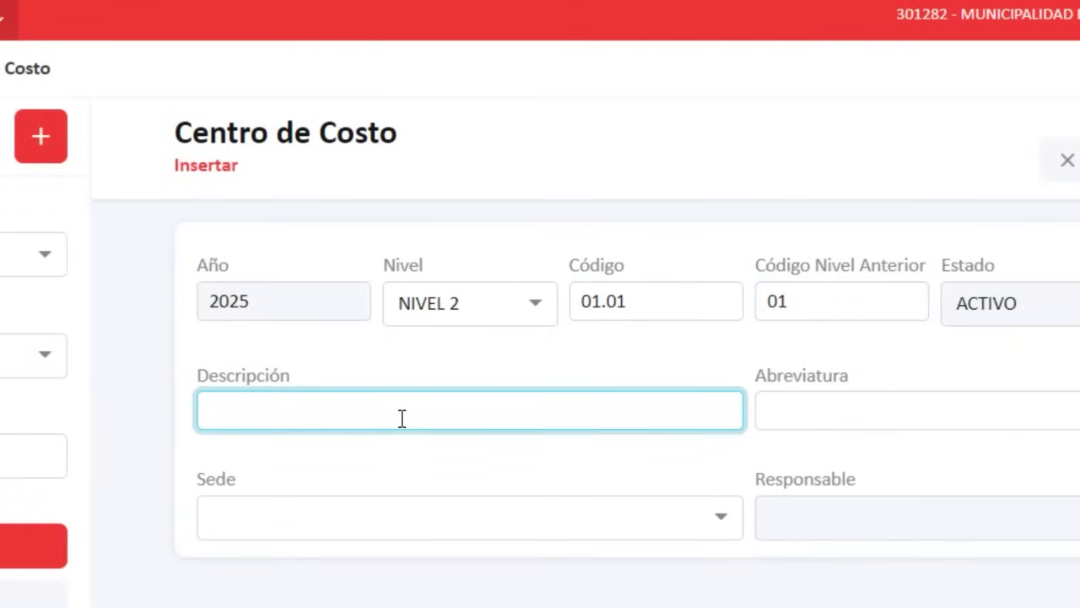
pyautogui.write('ADMINISTRACIÓN')
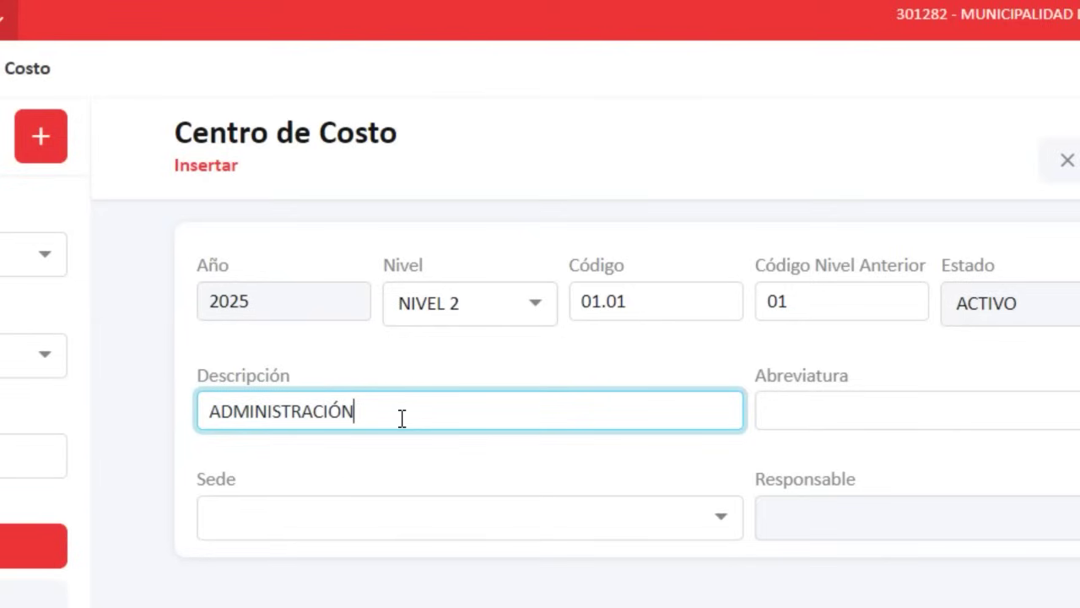
pyautogui.click(823, 407)
pyautogui.write('AD')
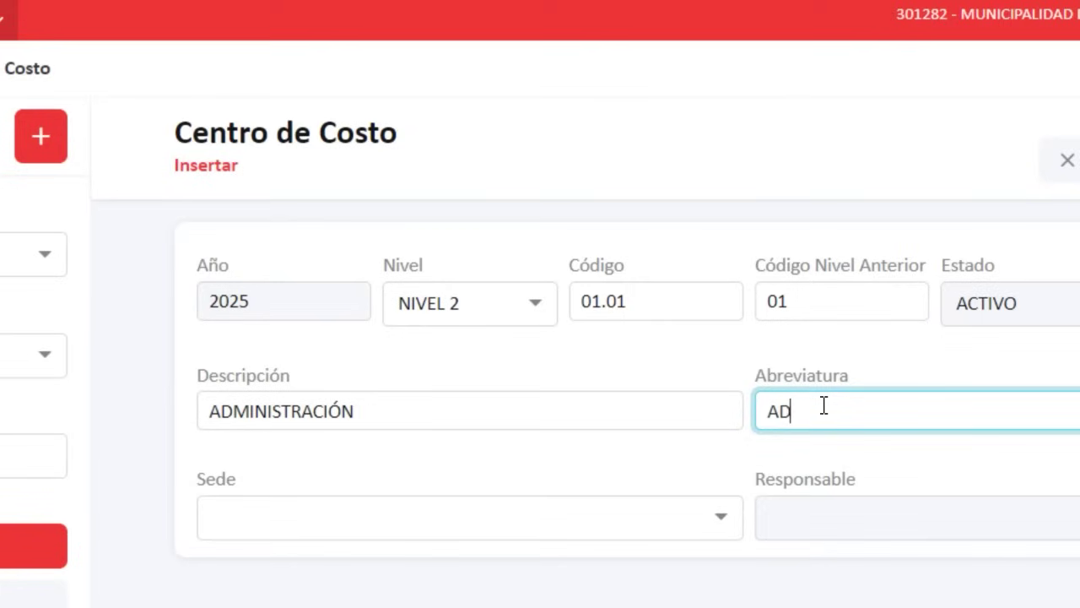
pyautogui.write('M')
pyautogui.click(579, 513)
pyautogui.click(398, 537)
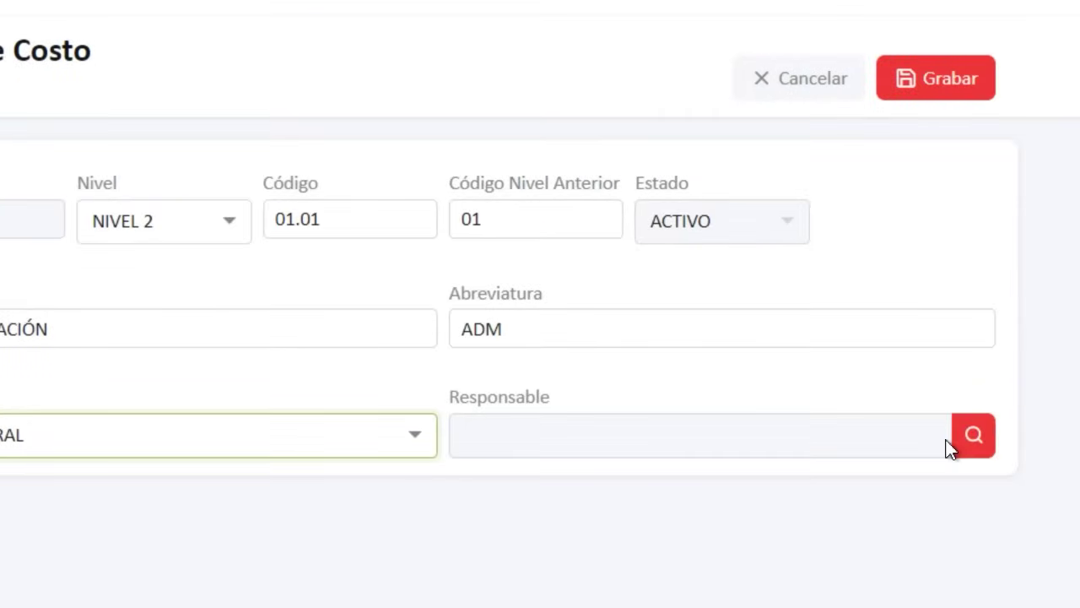
# Step: Save cost center 01.01 ADMINISTRACIÓN without a responsible person and confirm its registration
pyautogui.click(950, 441)
pyautogui.click(532, 137)
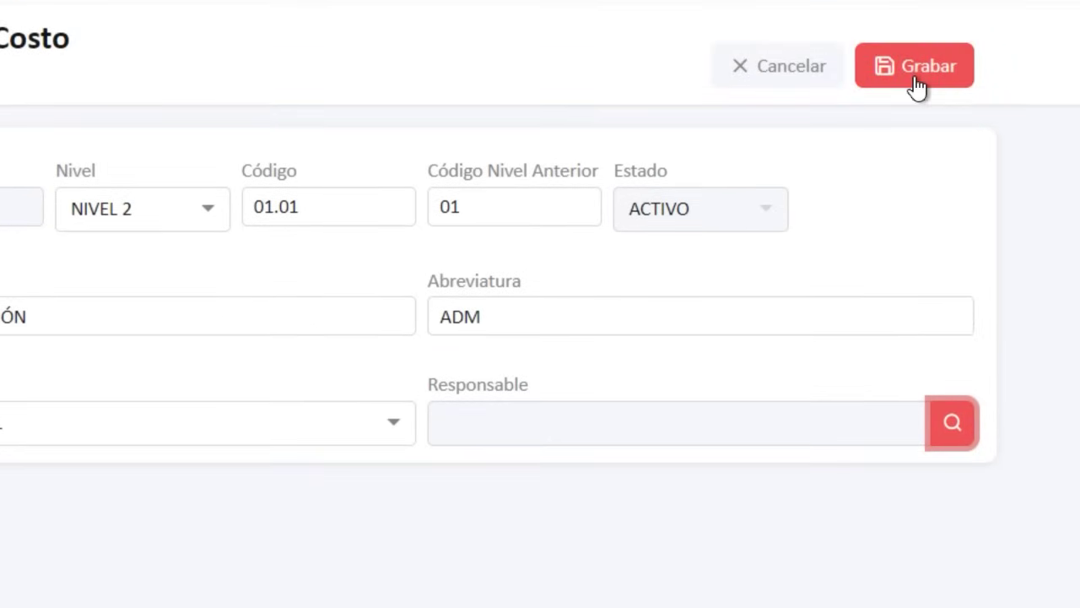
pyautogui.click(916, 76)
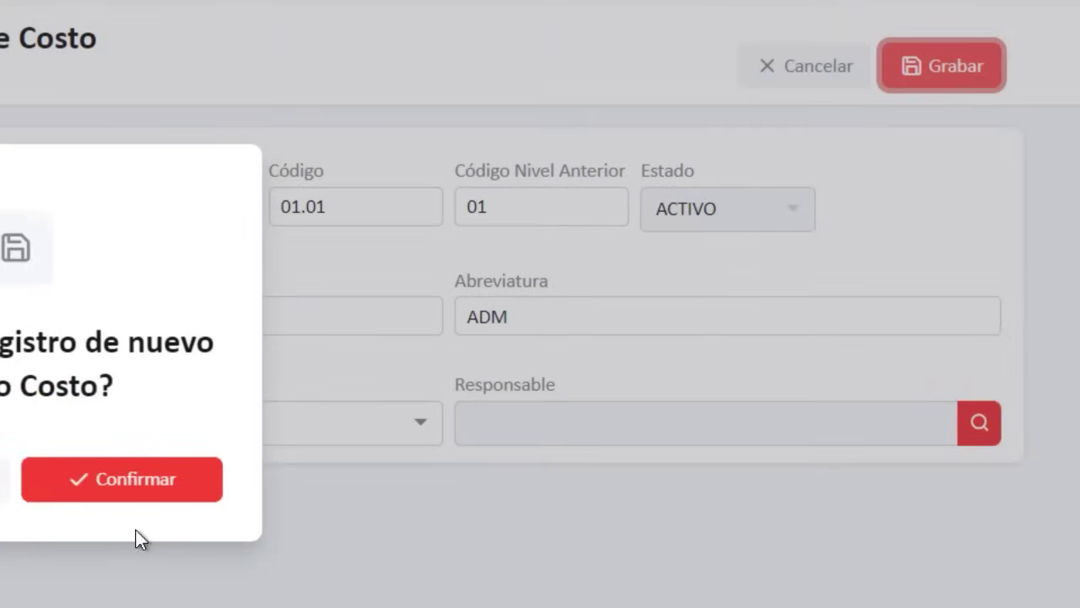
pyautogui.click(137, 478)
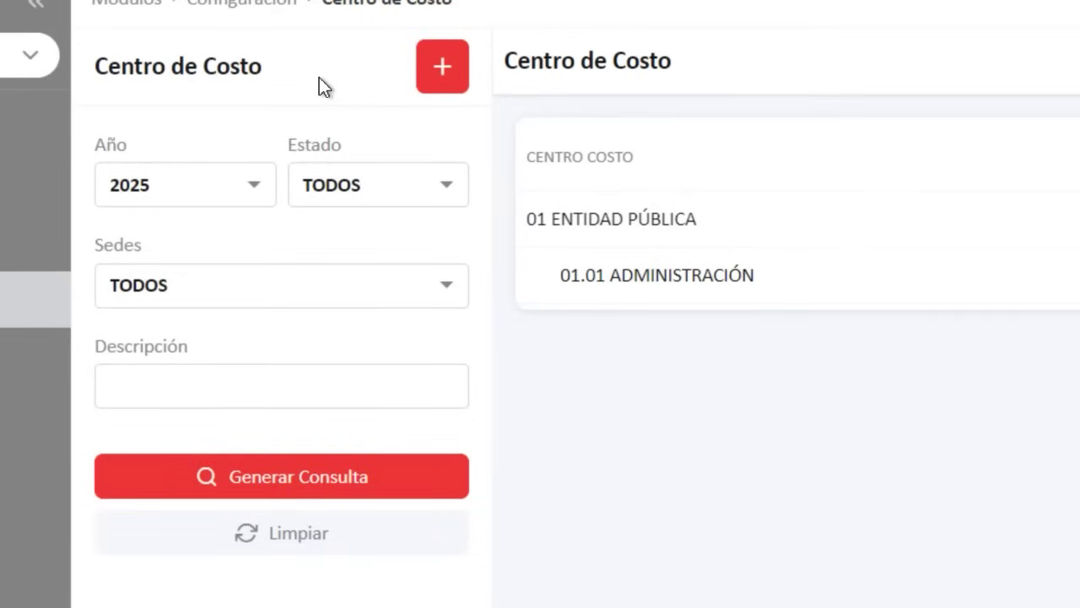
# Step: Start a new NIVEL 3 cost center with code 01.01.01 and previous level code 01.01
pyautogui.click(453, 84)
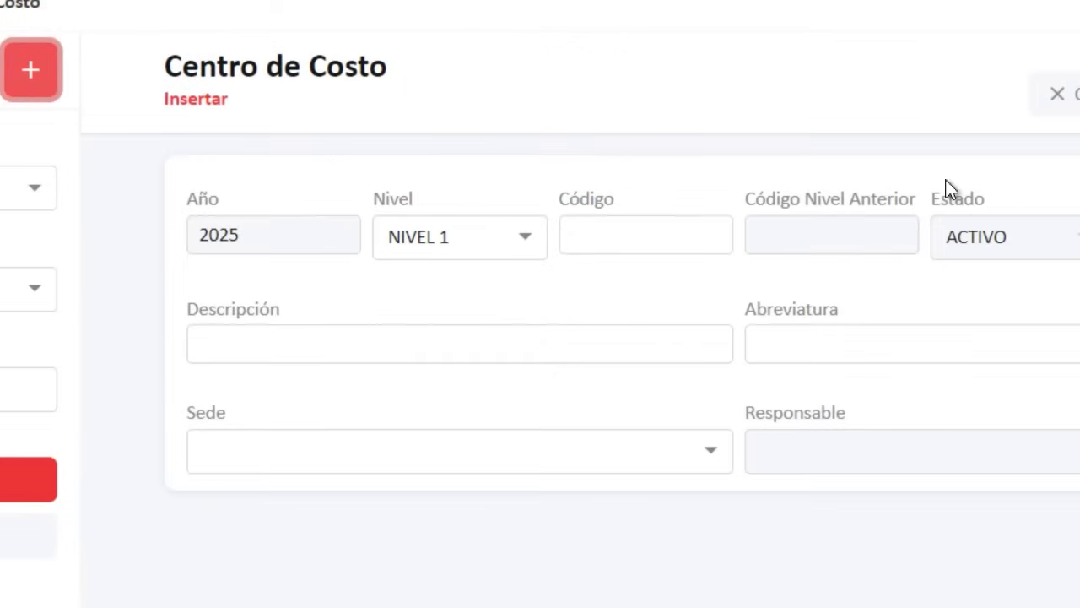
pyautogui.click(507, 241)
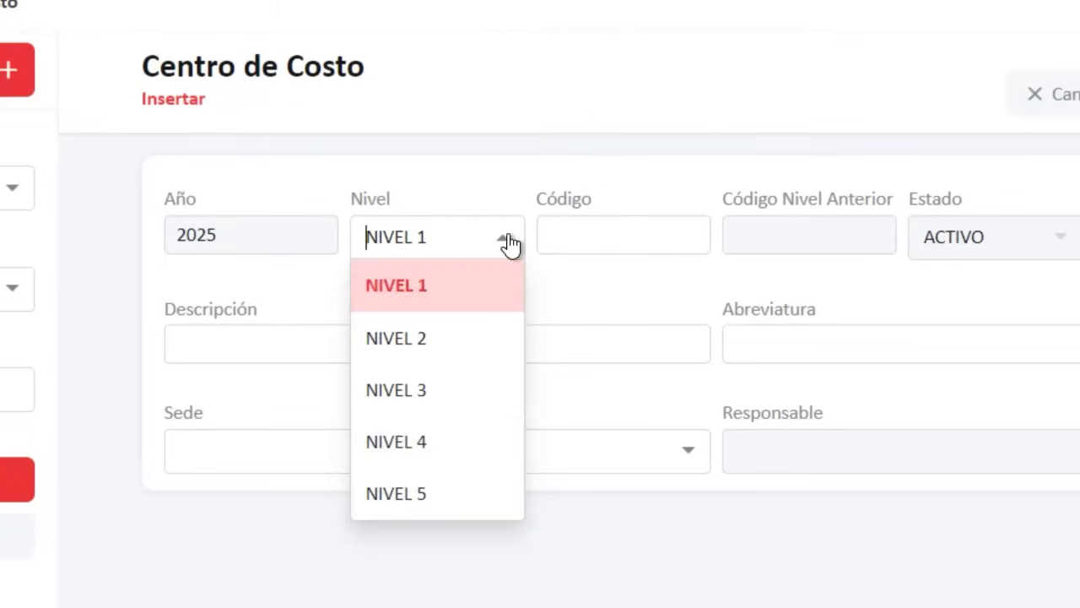
pyautogui.click(421, 394)
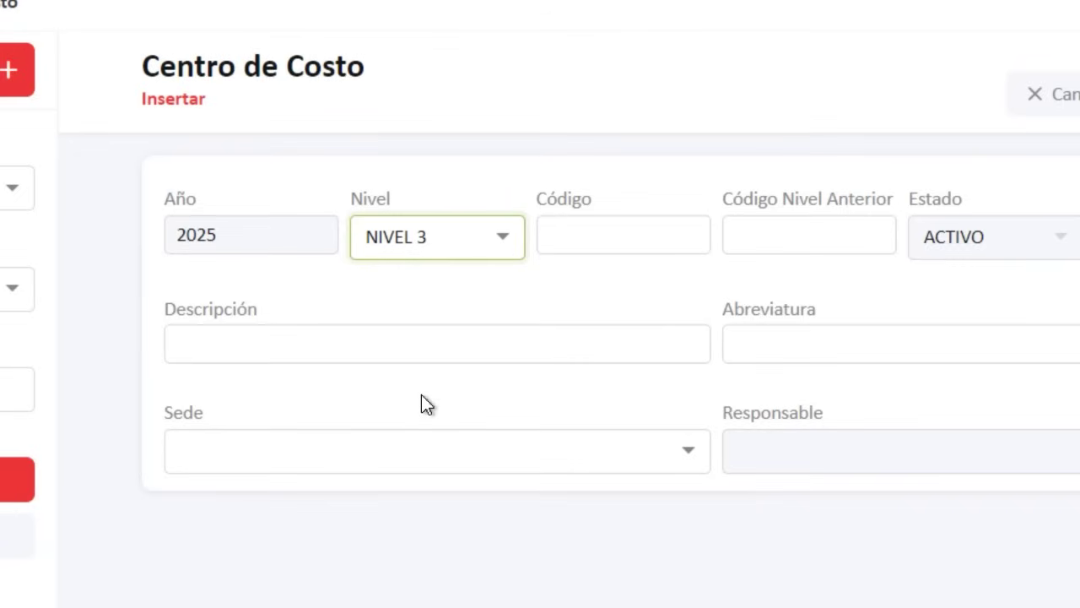
pyautogui.click(618, 228)
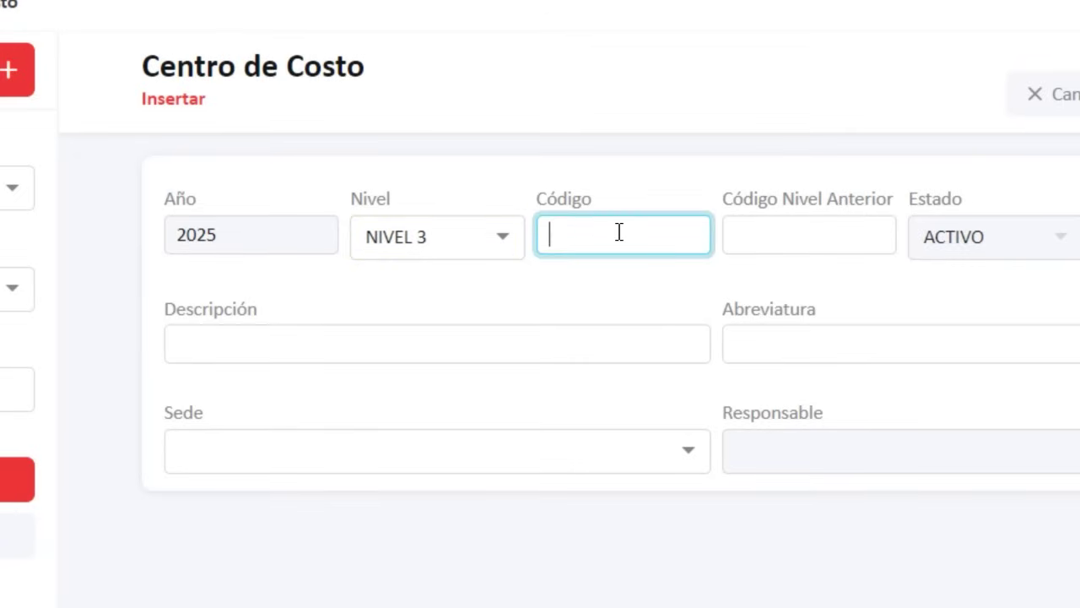
pyautogui.write('01.')
pyautogui.write('01.')
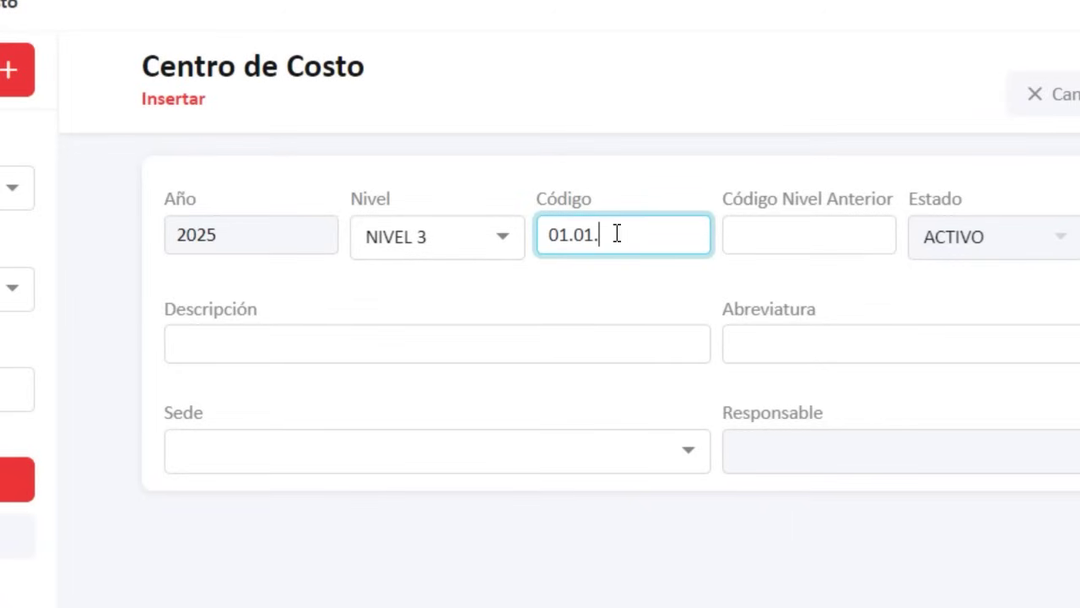
pyautogui.write('0')
pyautogui.write('1')
pyautogui.click(801, 240)
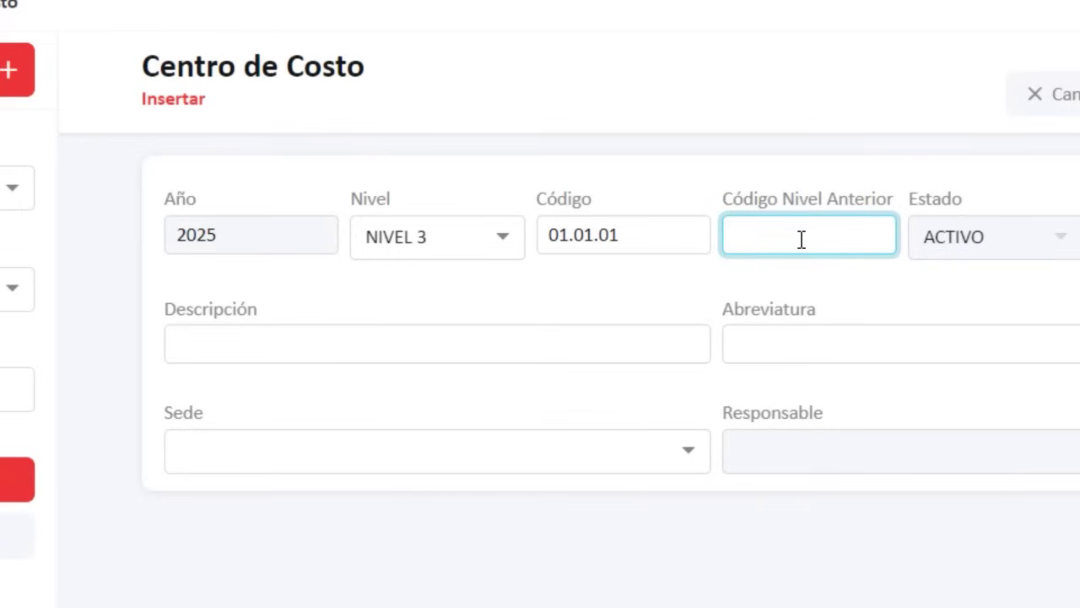
pyautogui.write('01.01')
# Step: Describe cost center 01.01.01 as JEFATURA DE ADMINISTRACIÓN, abbreviate it as JEF. ADM., assign it to SEDE CENTRAL, and save it
pyautogui.click(341, 348)
pyautogui.write('JEF')
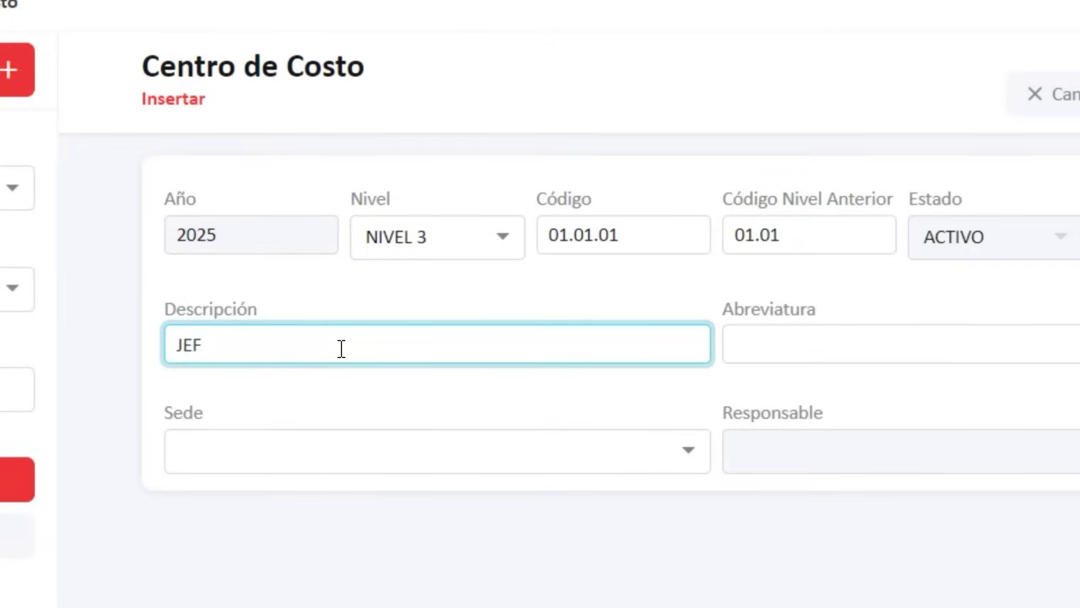
pyautogui.write('ATURA DE ADMINISTRACIÓN')
pyautogui.click(863, 336)
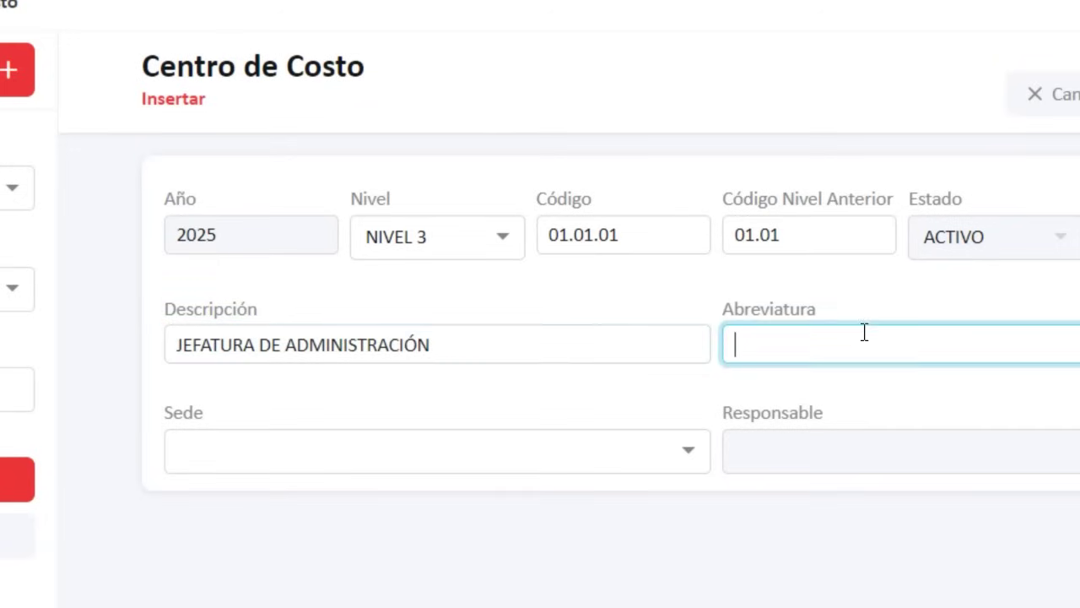
pyautogui.write('JEF. ADM')
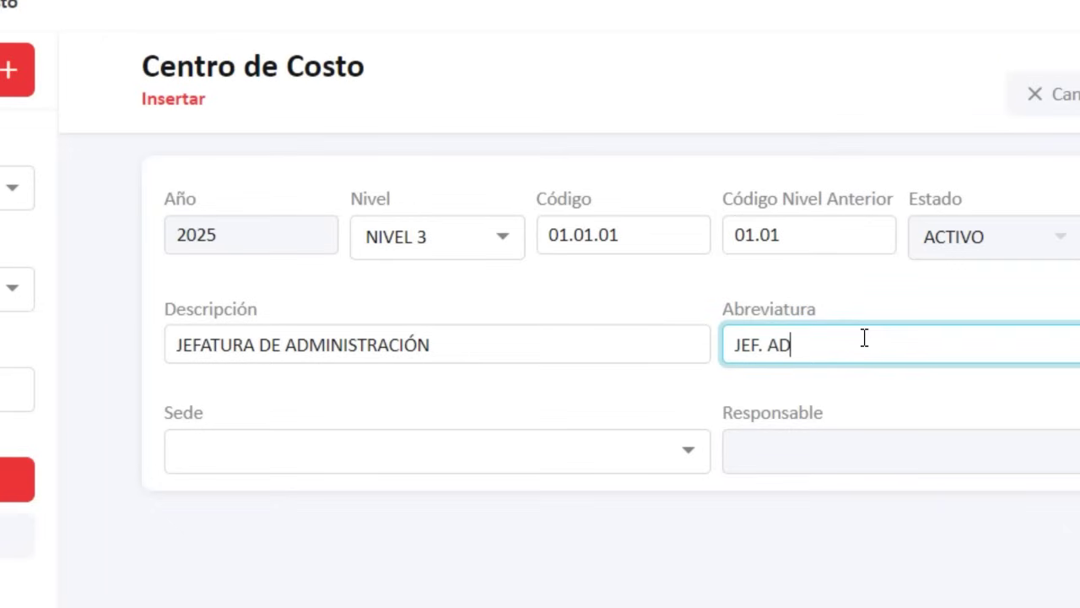
pyautogui.write('.')
pyautogui.click(465, 451)
pyautogui.click(346, 501)
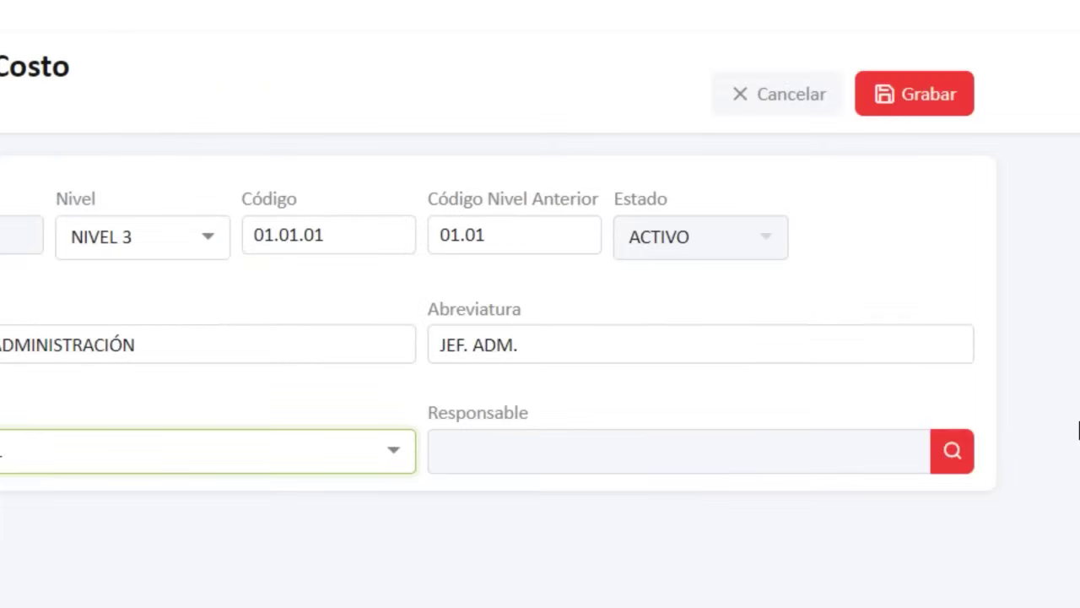
pyautogui.click(917, 93)
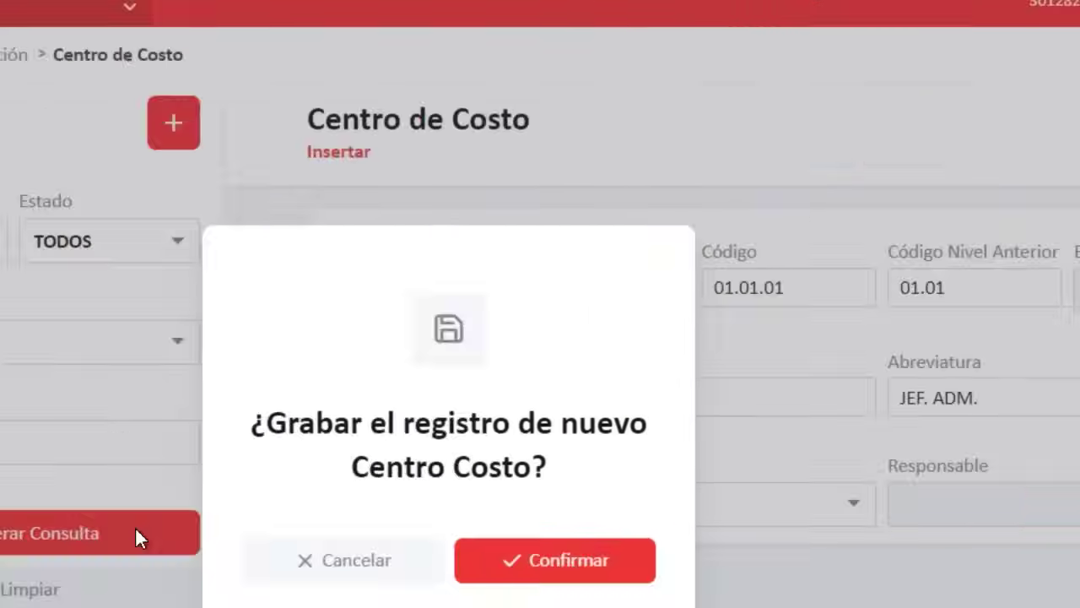
pyautogui.click(98, 578)
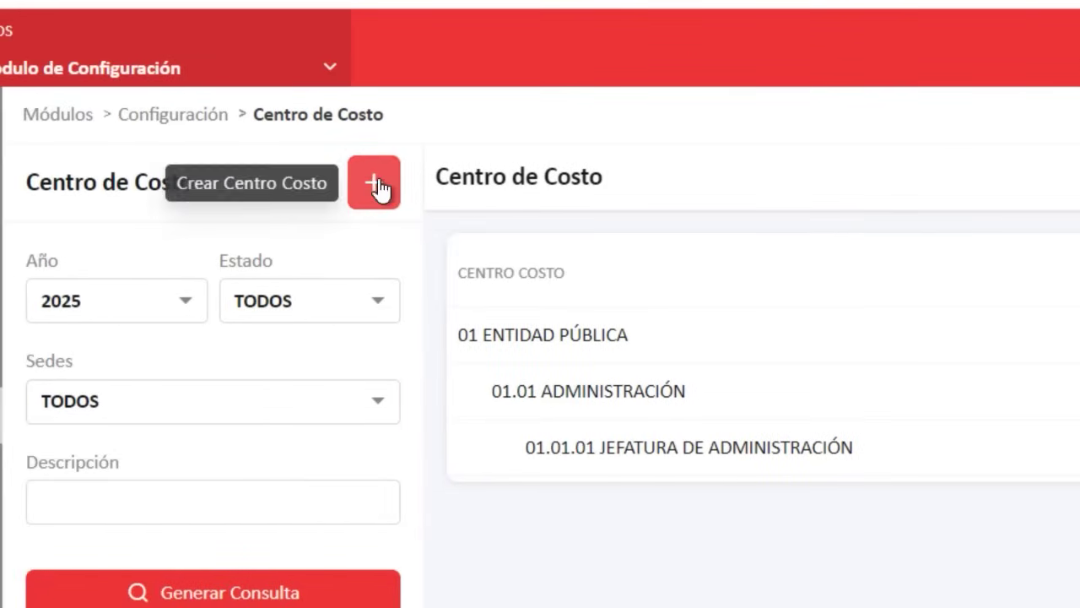
# Step: Start a new NIVEL 3 cost center with code 01.01.02 and previous level code 01.01
pyautogui.click(175, 183)
pyautogui.click(870, 357)
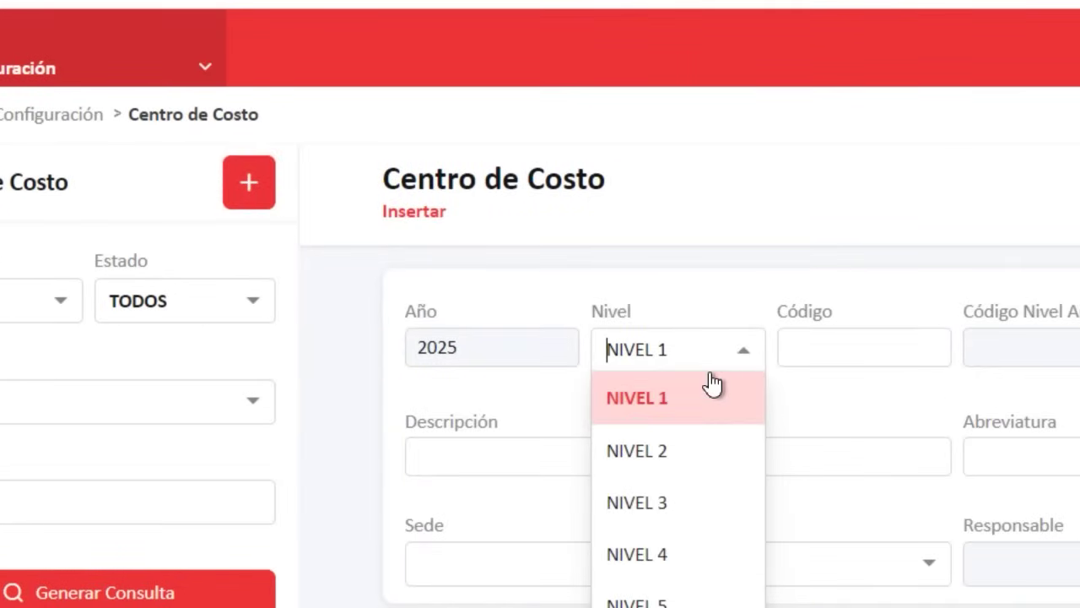
pyautogui.click(650, 506)
pyautogui.click(841, 343)
pyautogui.write('01.01')
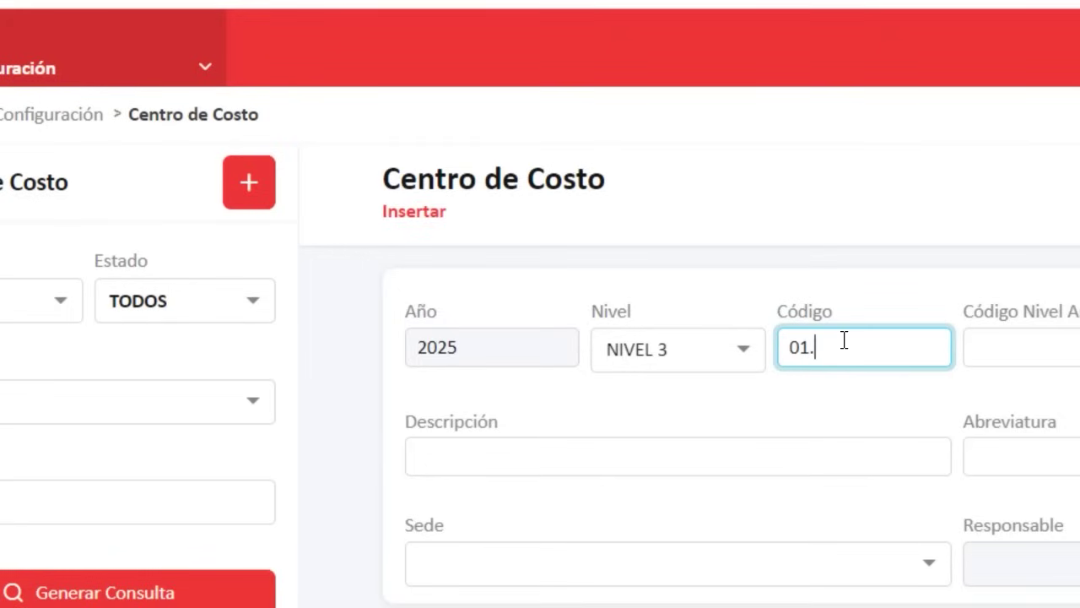
pyautogui.write('.02')
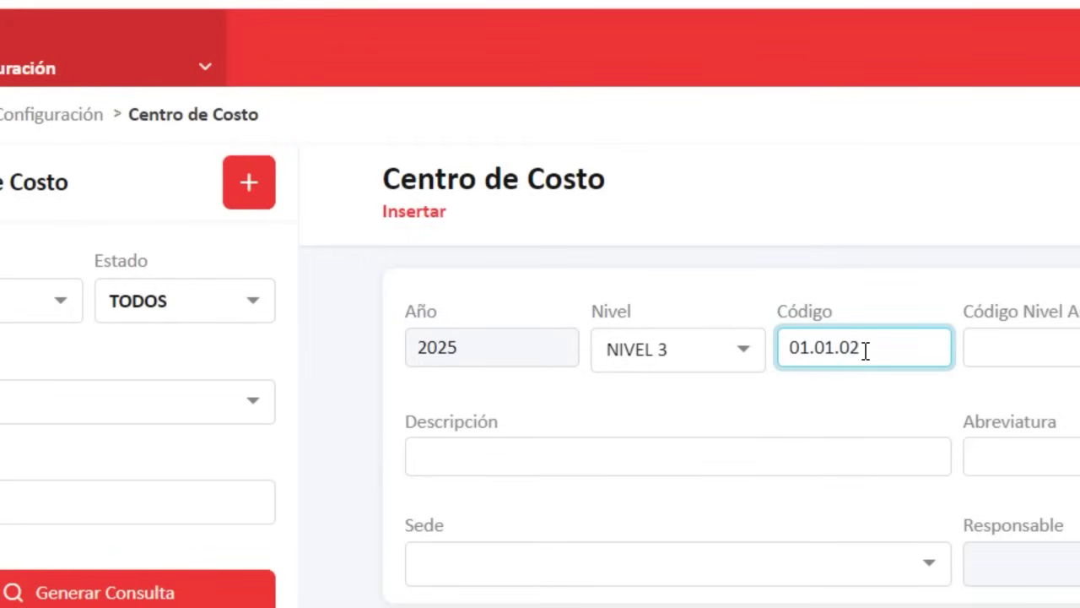
pyautogui.click(813, 348)
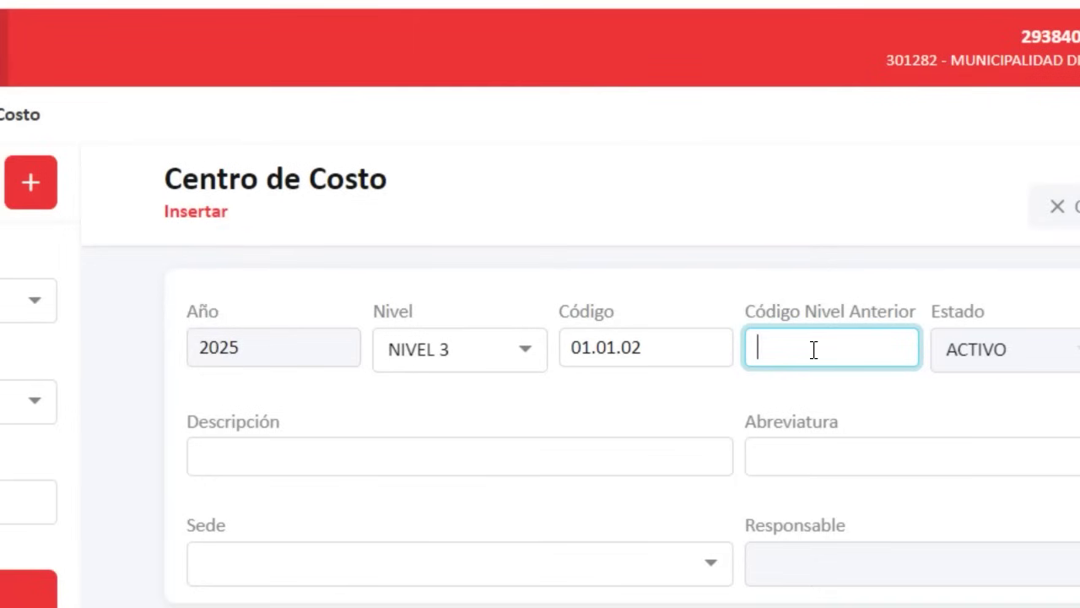
pyautogui.write('01.01')
# Step: Describe cost center 01.01.02 as ABASTECIMIENTO, abbreviate it as ABA, assign it to SEDE CENTRAL, and save it
pyautogui.click(541, 455)
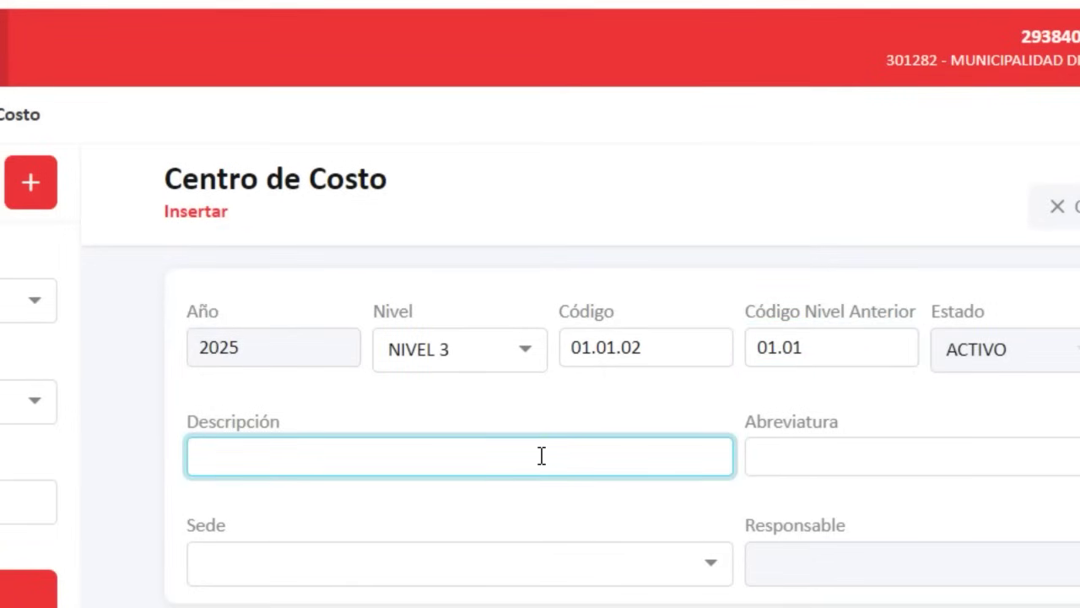
pyautogui.write('ABASTECIMIENTO')
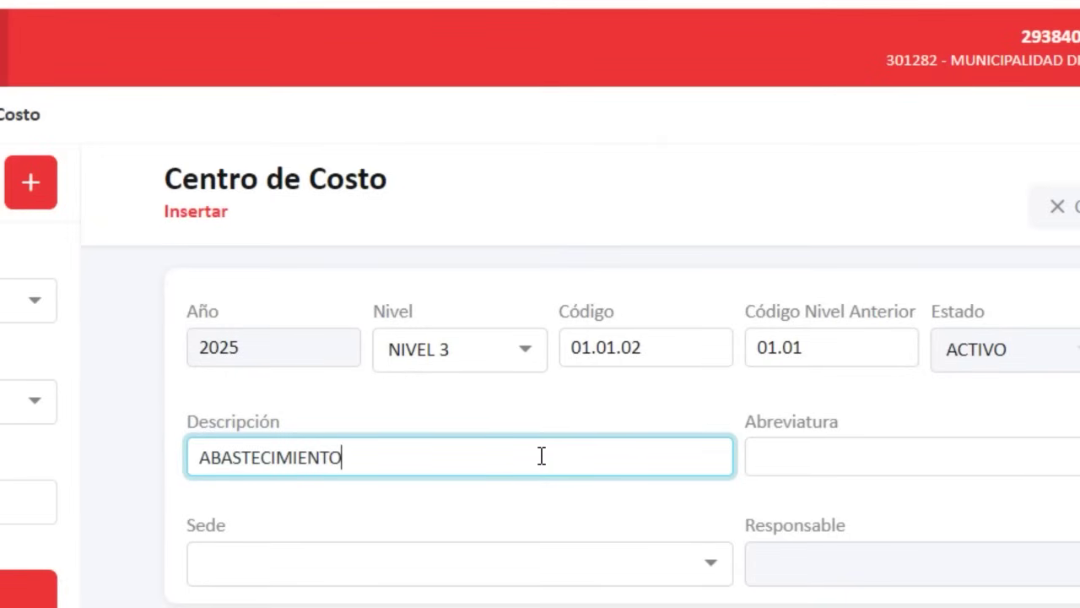
pyautogui.click(789, 447)
pyautogui.write('A')
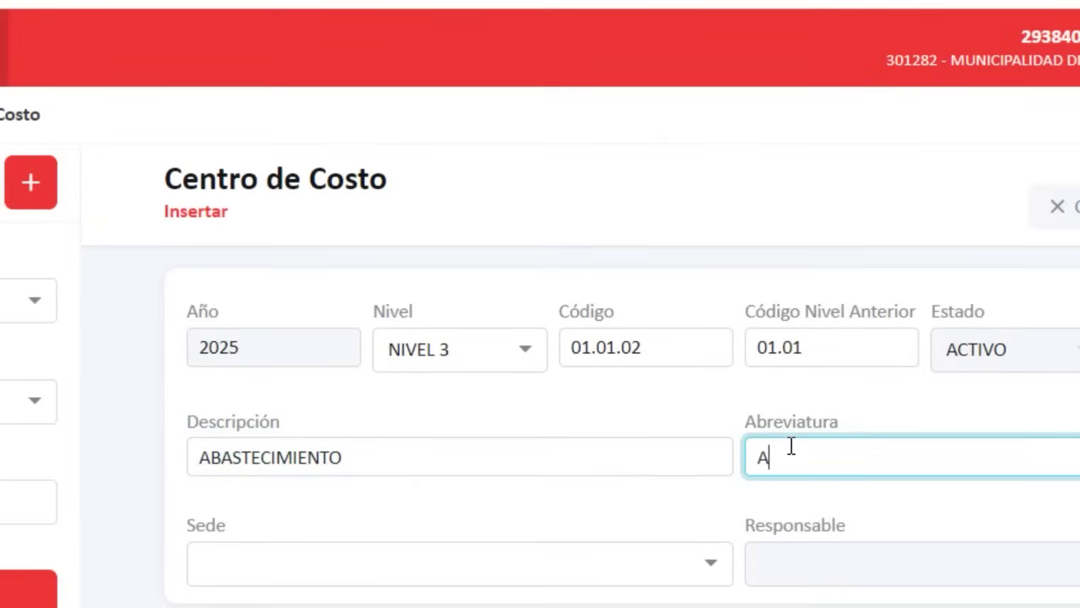
pyautogui.write('BA')
pyautogui.scroll(-1, 530, 495)
pyautogui.click(393, 486)
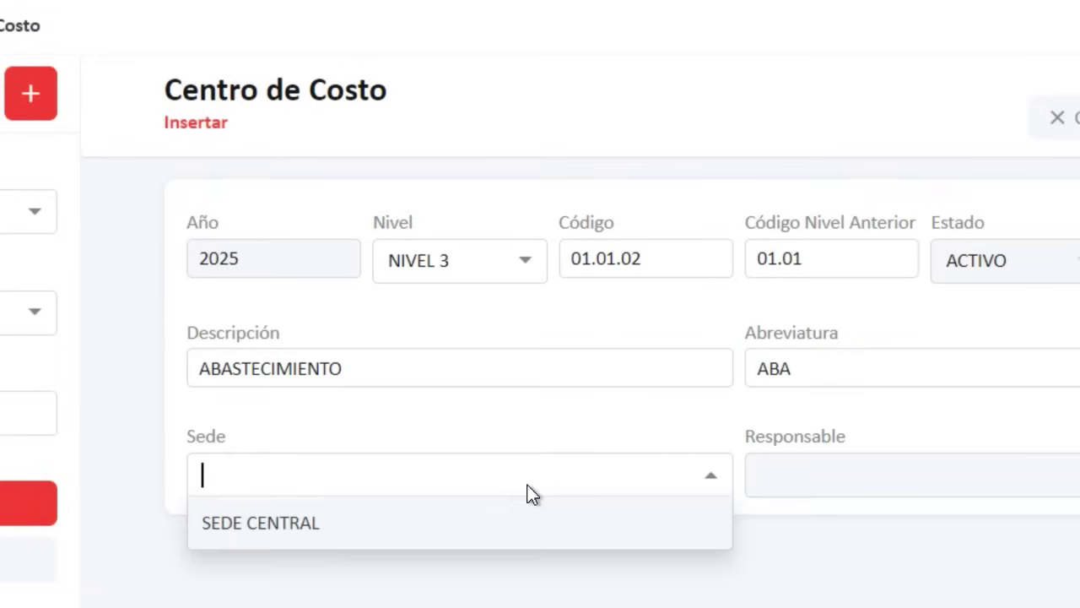
pyautogui.click(357, 524)
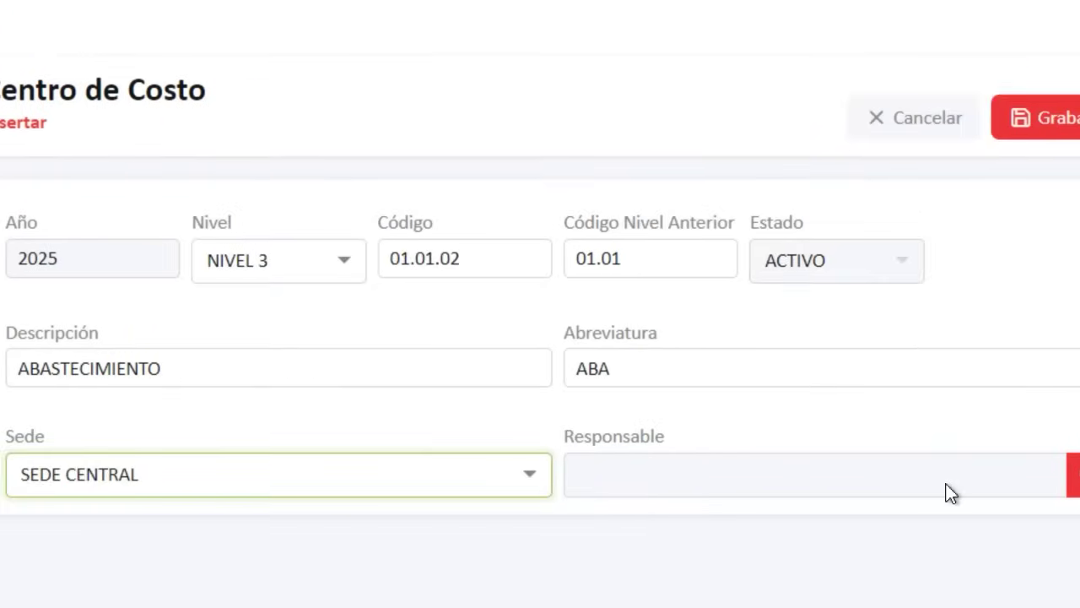
pyautogui.click(929, 132)
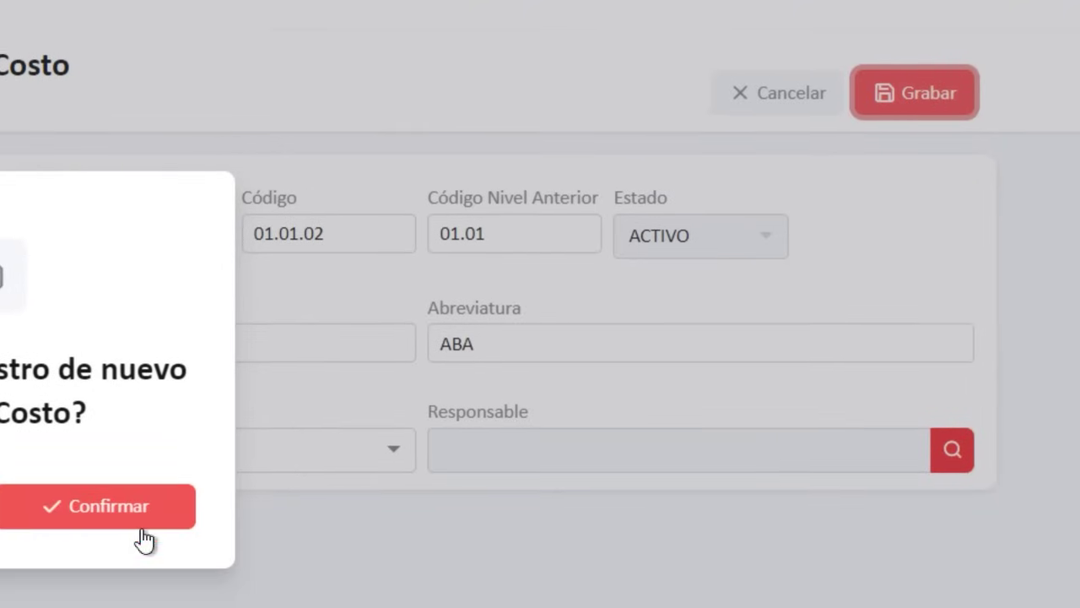
pyautogui.click(137, 523)
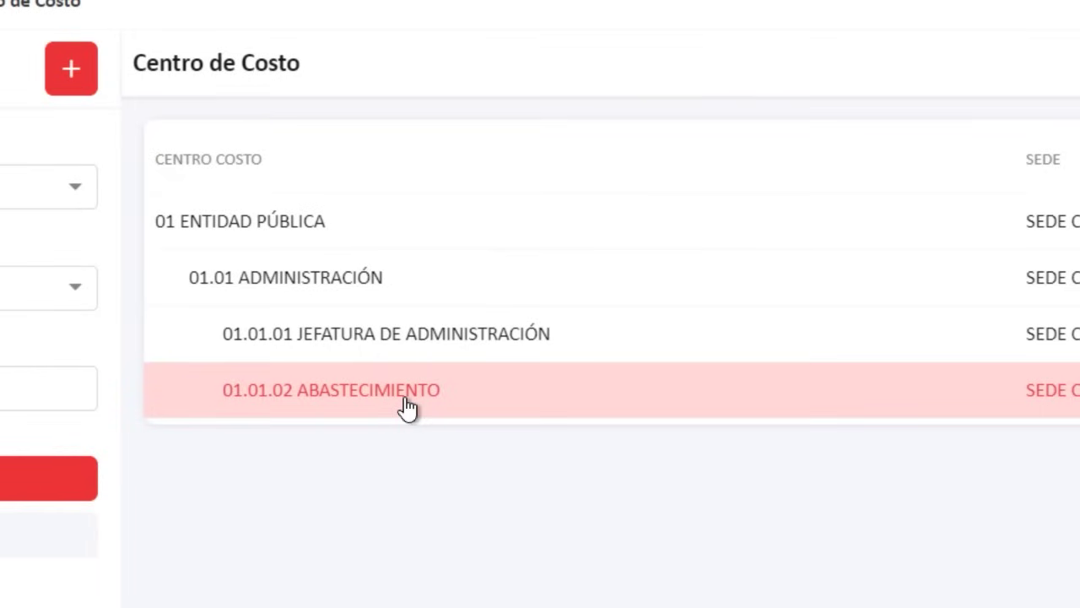
# Step: Start a new NIVEL 3 cost center with code 01.01.03 and previous level code 01.01
pyautogui.click(72, 74)
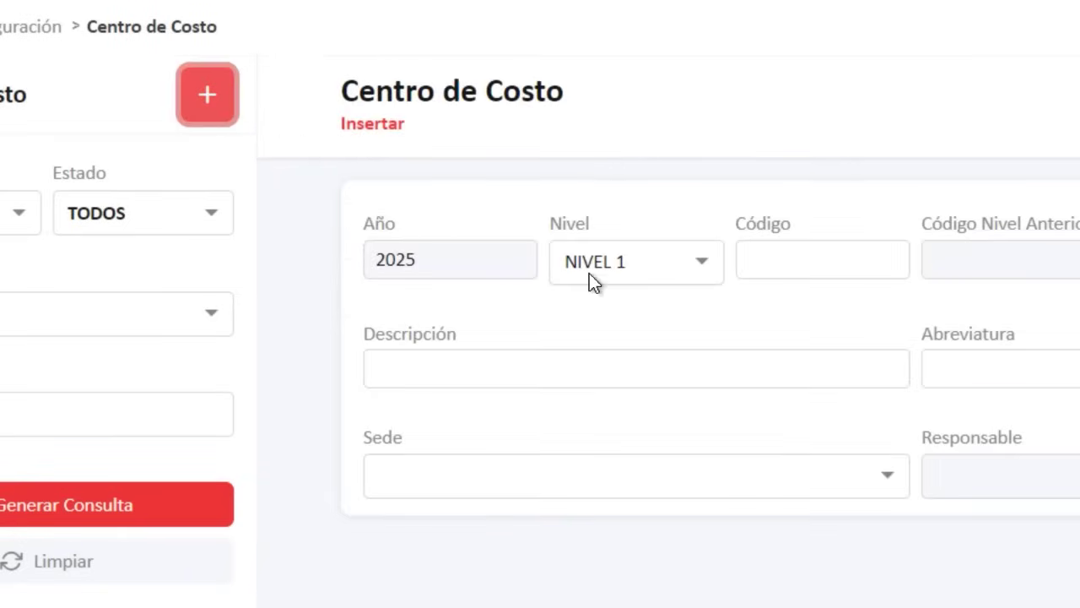
pyautogui.click(698, 270)
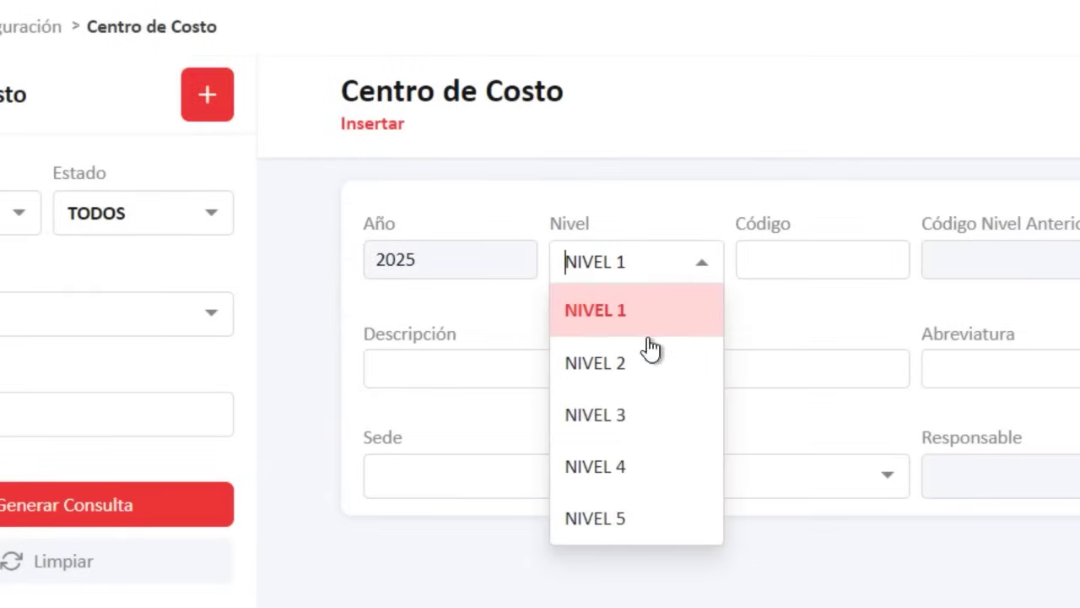
pyautogui.click(621, 430)
pyautogui.click(775, 258)
pyautogui.write('01.01.')
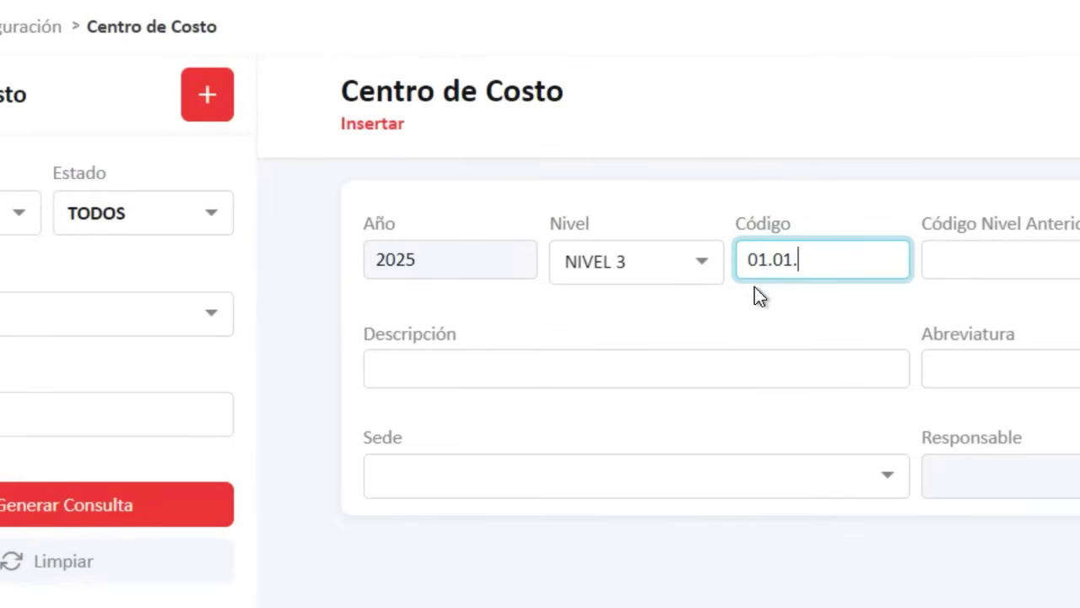
pyautogui.write('03')
pyautogui.click(911, 263)
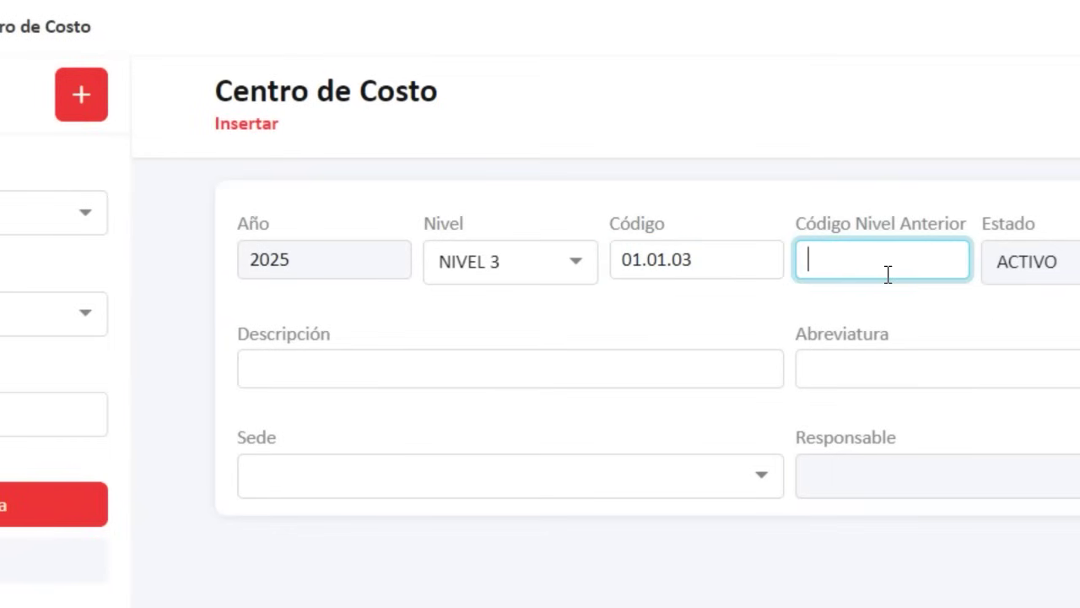
pyautogui.write('01.01')
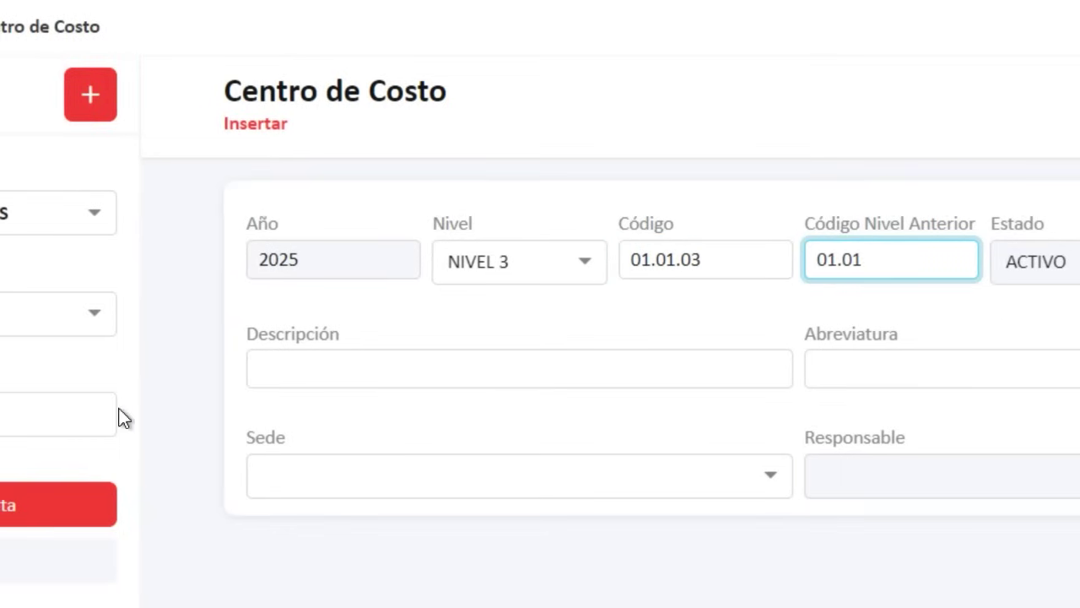
# Step: Describe cost center 01.01.03 as RECURSOS HUMANOS, abbreviate it as RRHH, assign it to SEDE CENTRAL, and save it
pyautogui.click(428, 381)
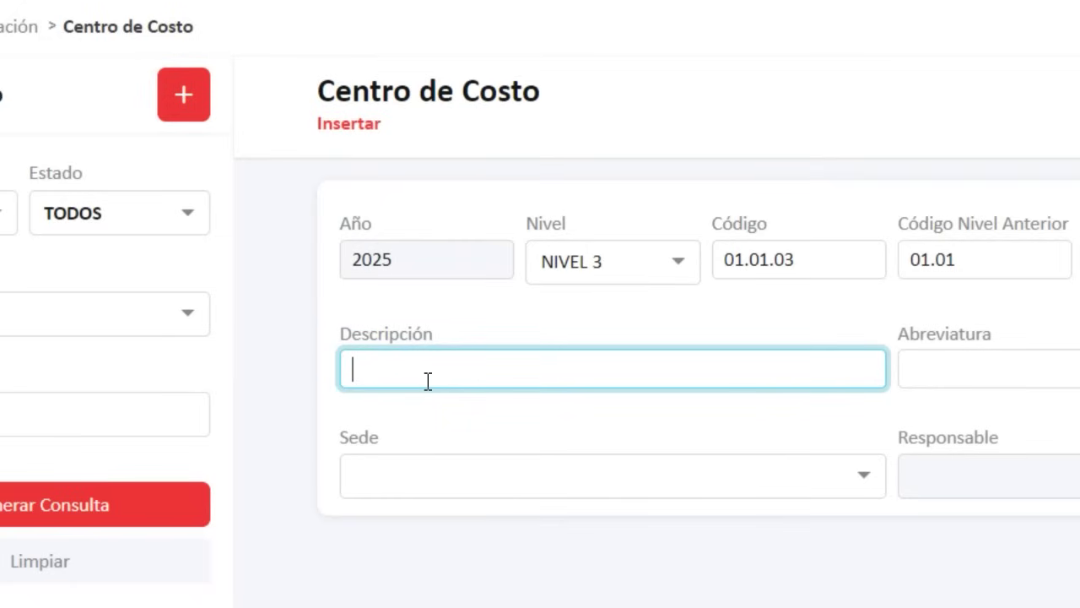
pyautogui.write('RECURSOS HUMANOS')
pyautogui.click(1022, 385)
pyautogui.write('RRHH')
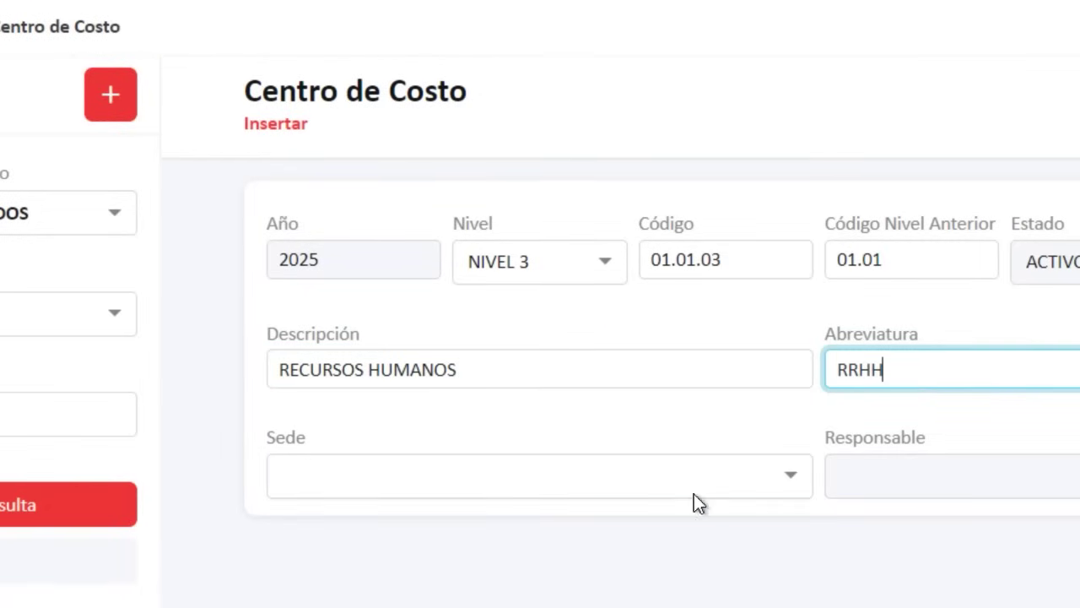
pyautogui.click(684, 483)
pyautogui.click(363, 519)
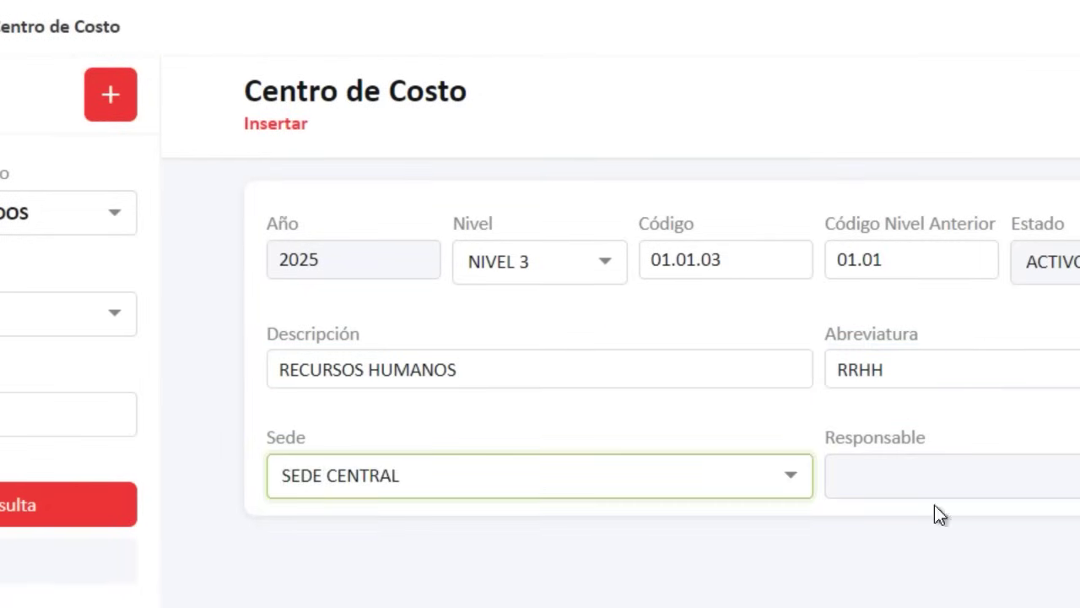
pyautogui.click(928, 119)
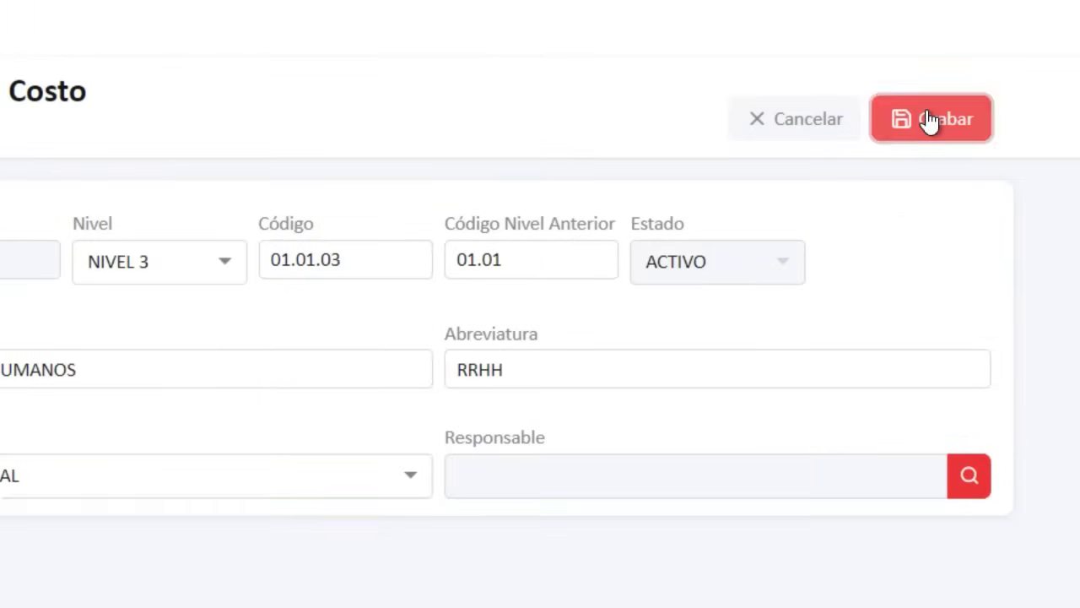
pyautogui.click(133, 526)
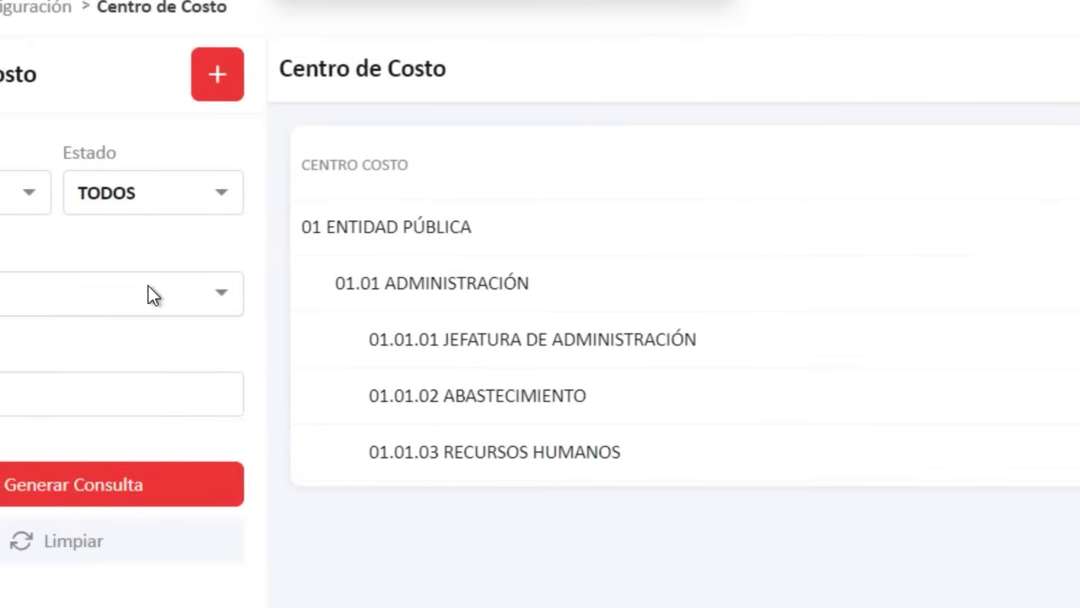
# Step: Start a new NIVEL 3 cost center with code 01.01.04 and previous level code 01.01
pyautogui.click(218, 82)
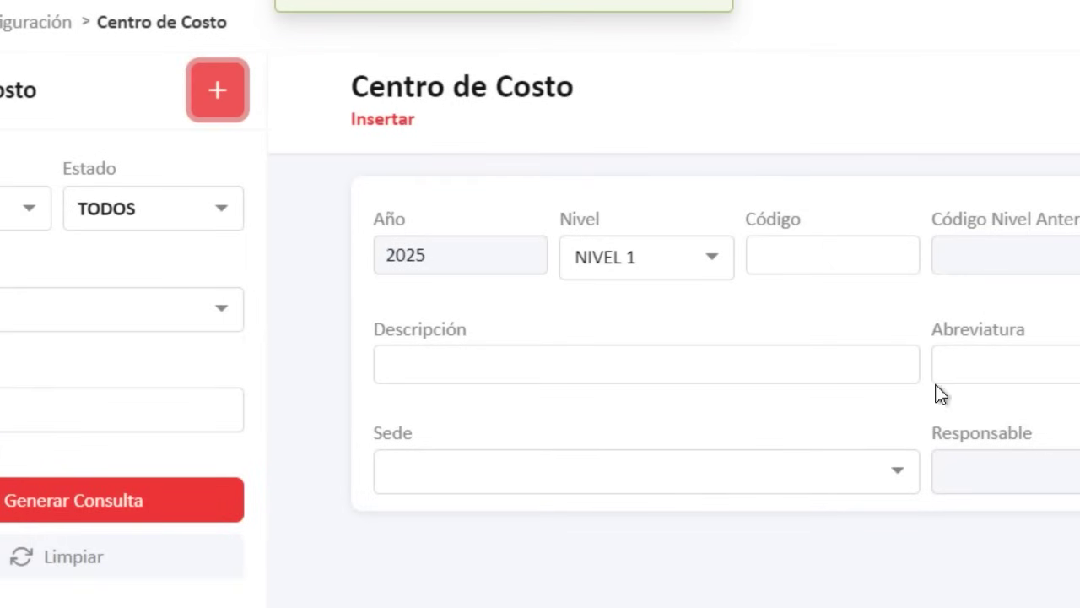
pyautogui.click(814, 352)
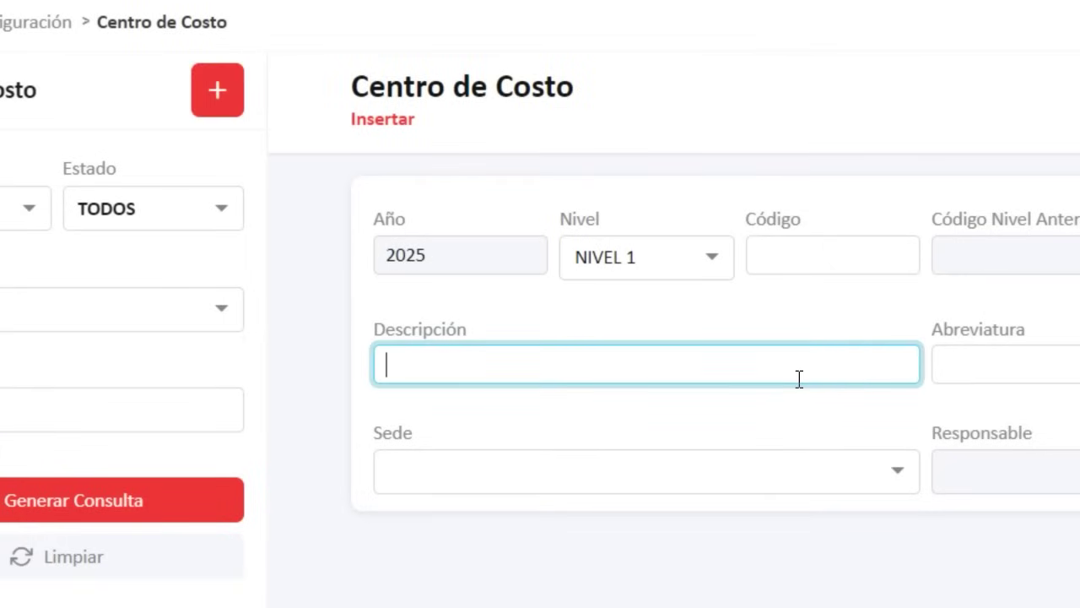
pyautogui.click(796, 266)
pyautogui.write('01.01.04')
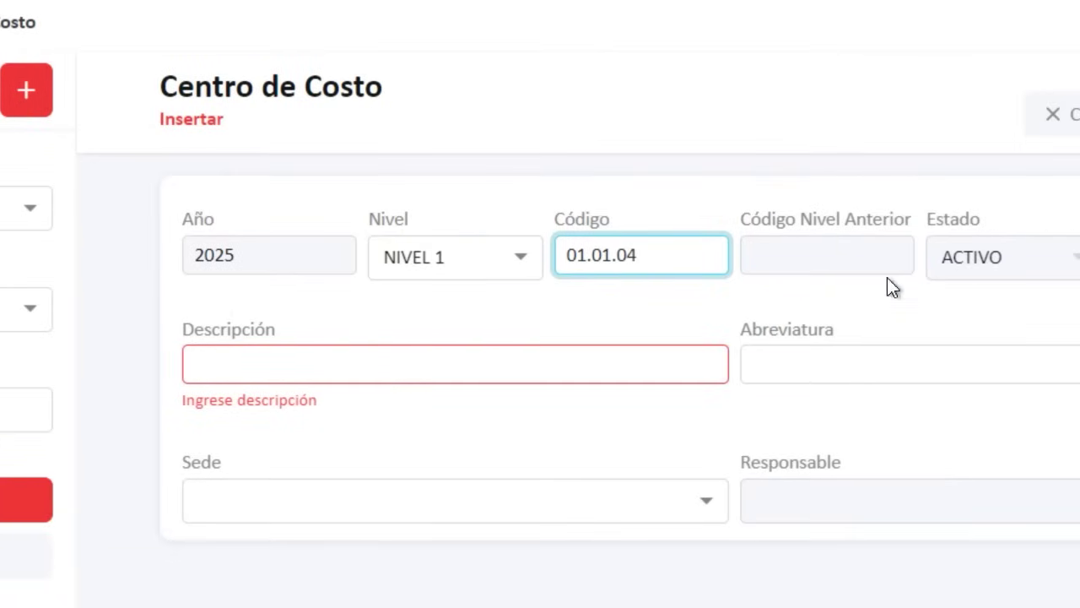
pyautogui.click(1003, 252)
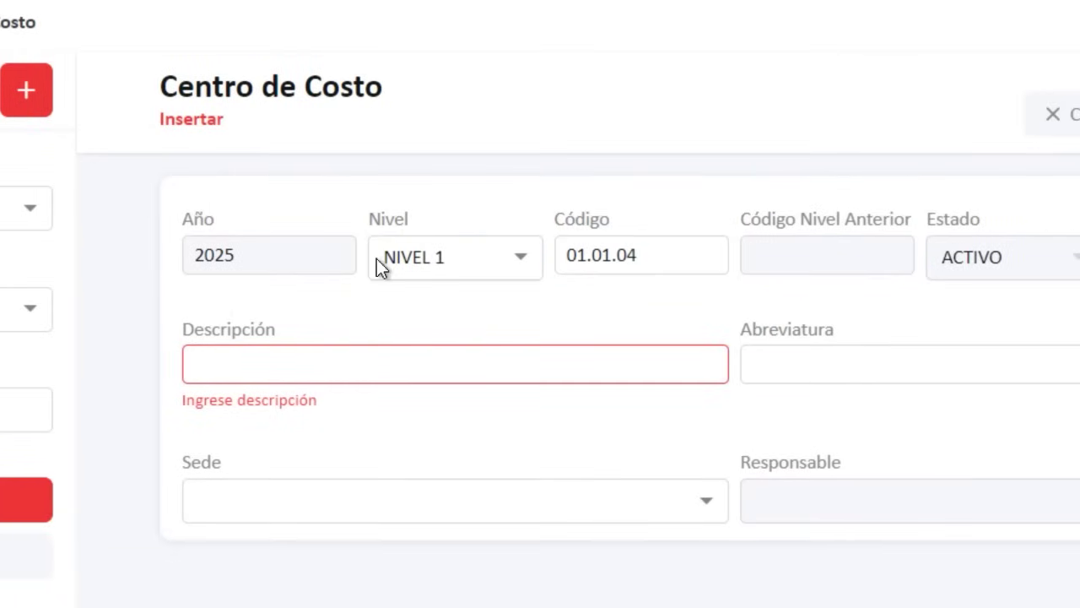
pyautogui.click(496, 262)
pyautogui.click(446, 424)
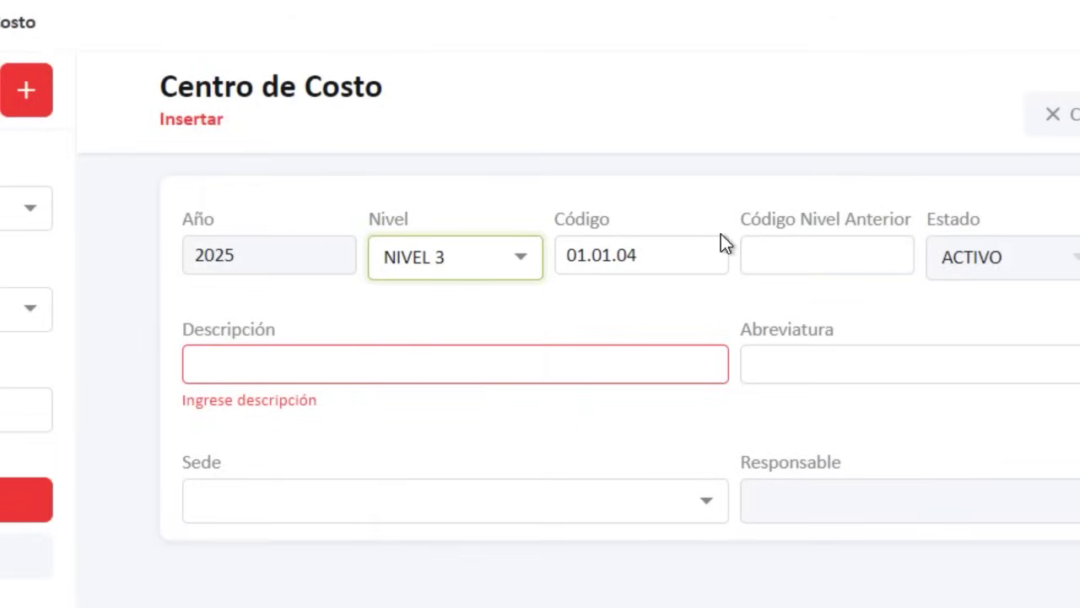
pyautogui.click(834, 259)
pyautogui.write('01.01')
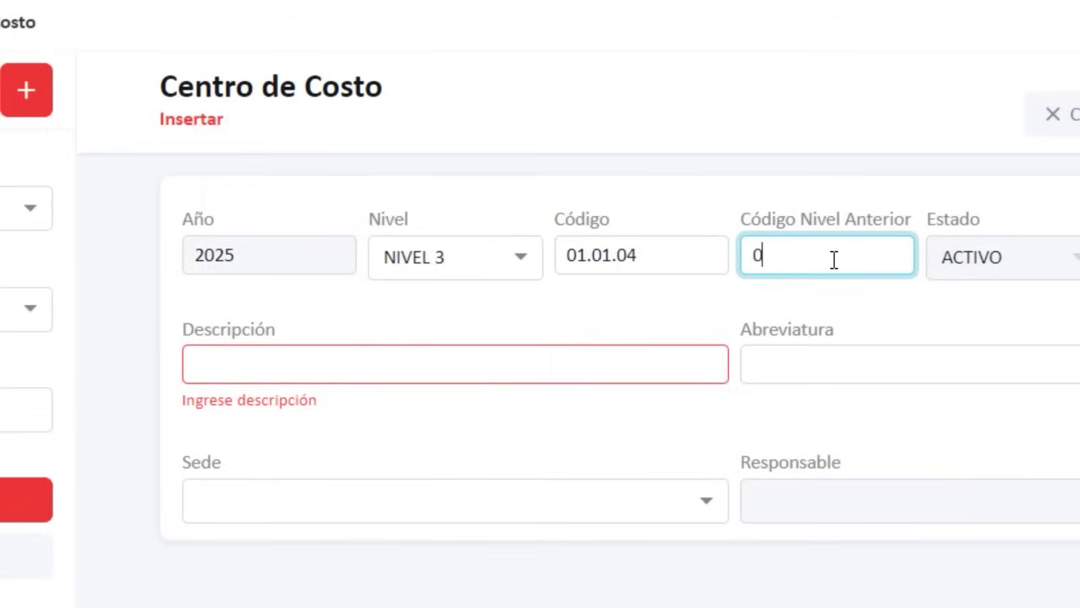
# Step: Describe cost center 01.01.04 as CONTABILIDAD, abbreviate it as CONT, assign it to SEDE CENTRAL, and save it
pyautogui.click(414, 360)
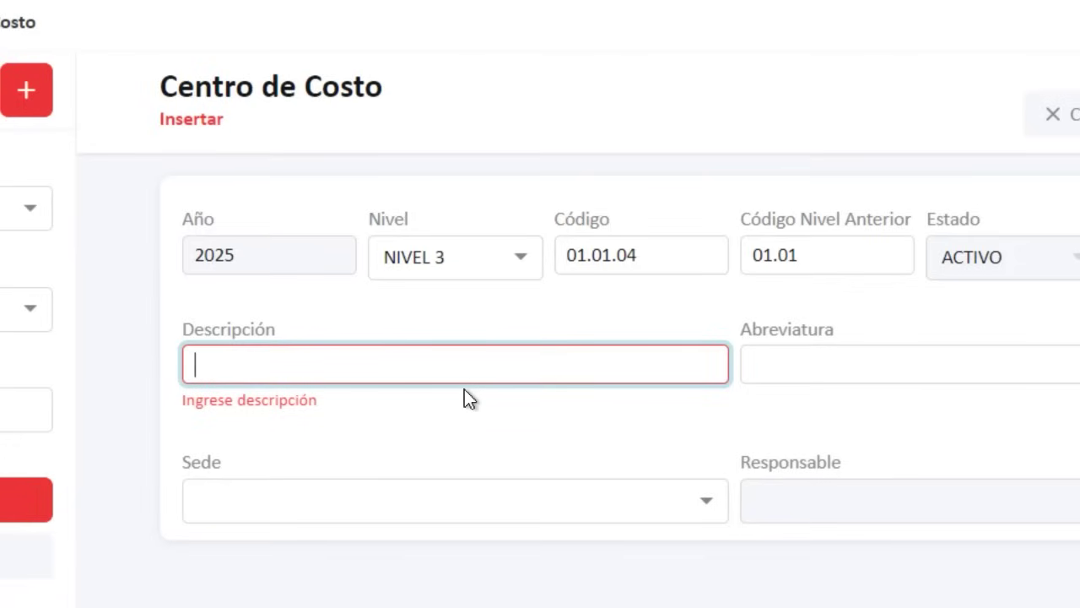
pyautogui.write('CONTAB')
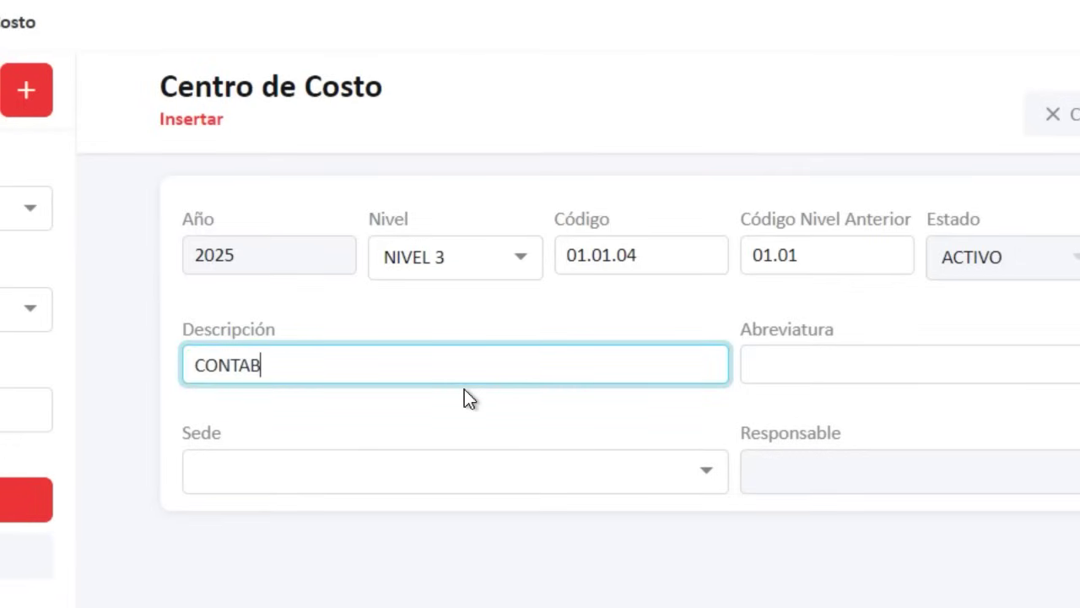
pyautogui.write('ILIDAD')
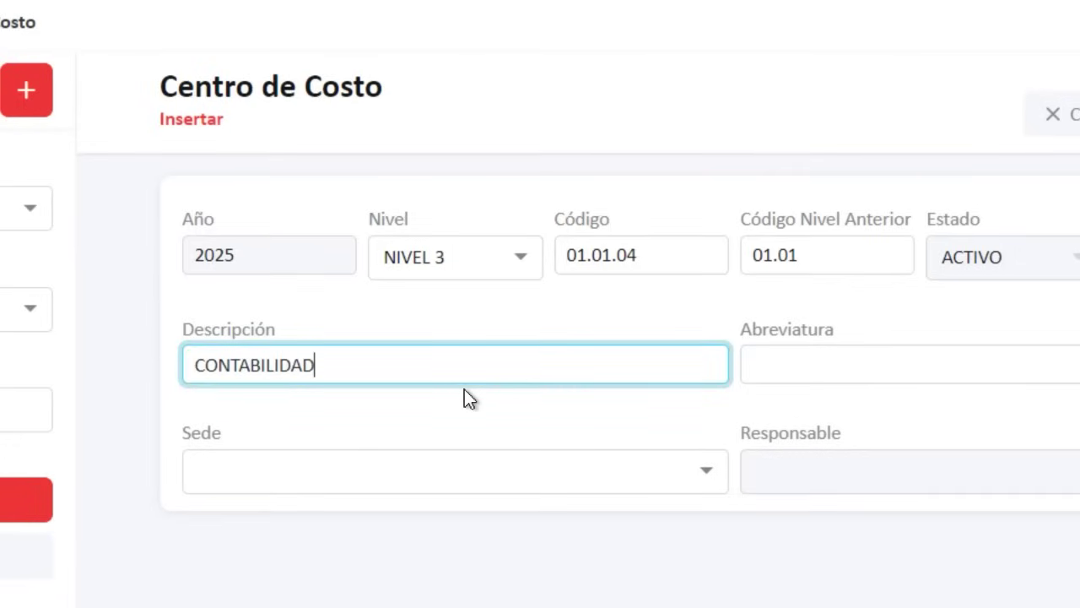
pyautogui.click(914, 383)
pyautogui.write('CONT')
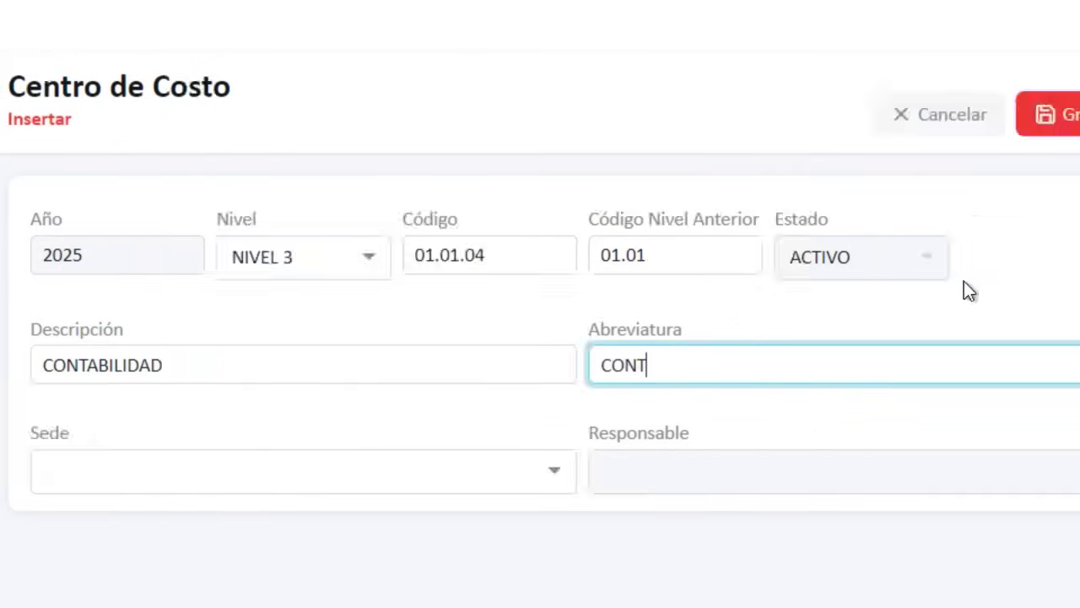
pyautogui.click(345, 490)
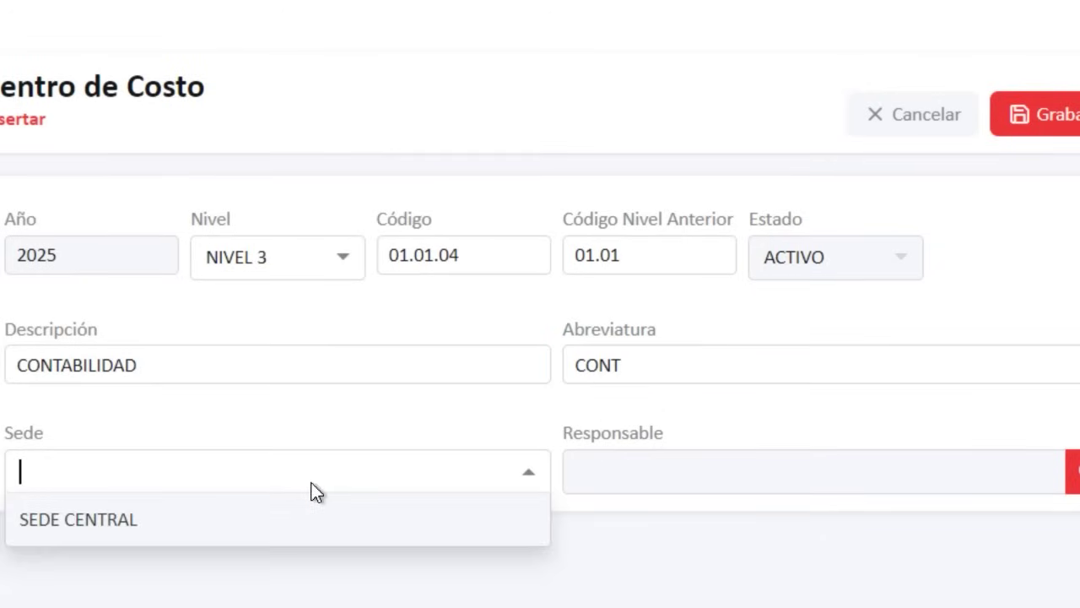
pyautogui.click(298, 535)
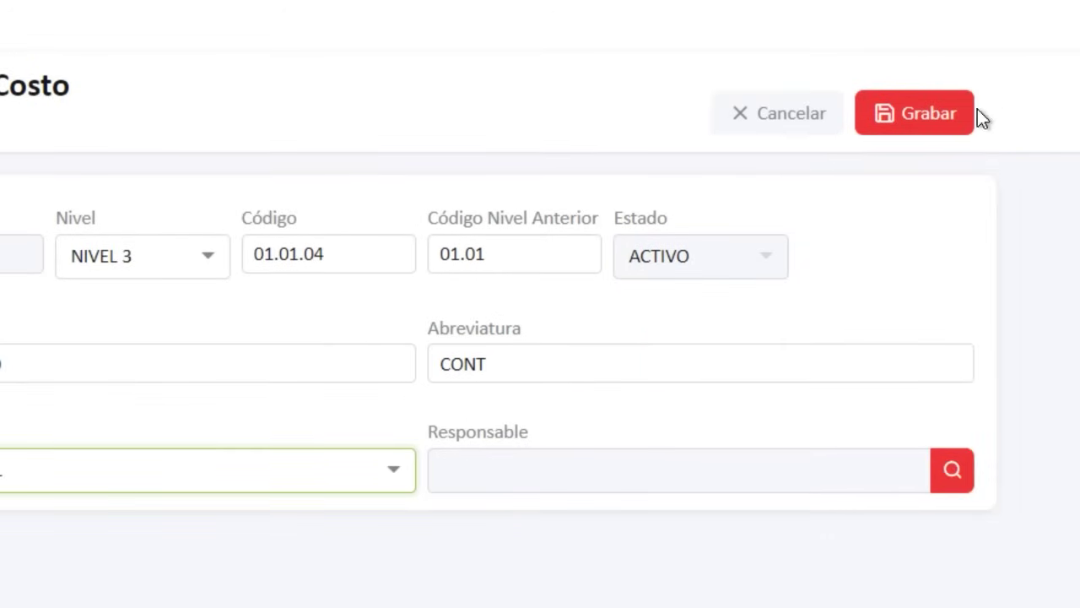
pyautogui.click(1050, 116)
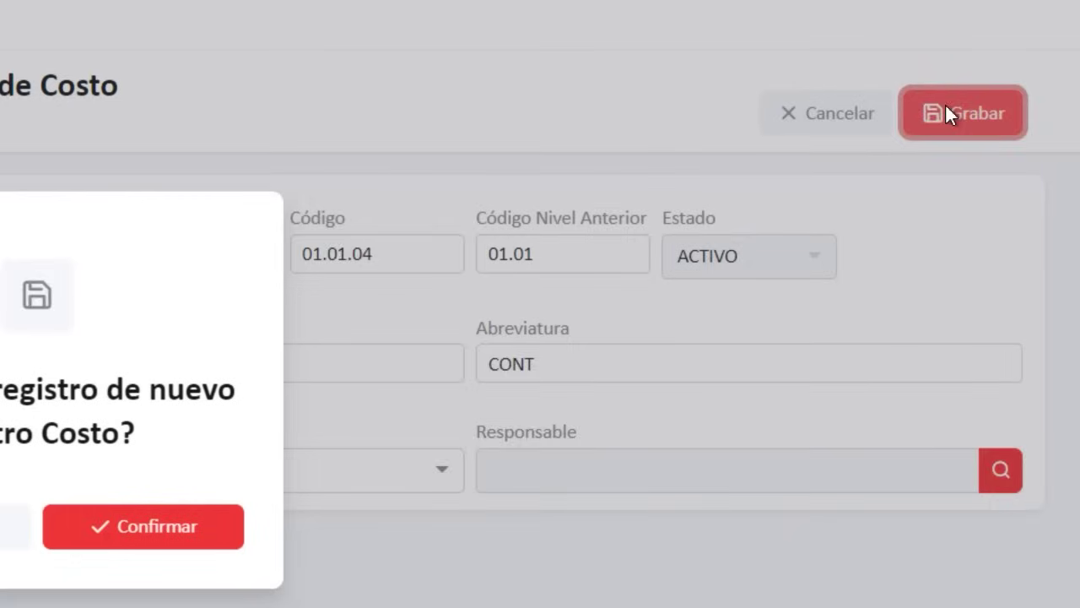
pyautogui.click(182, 542)
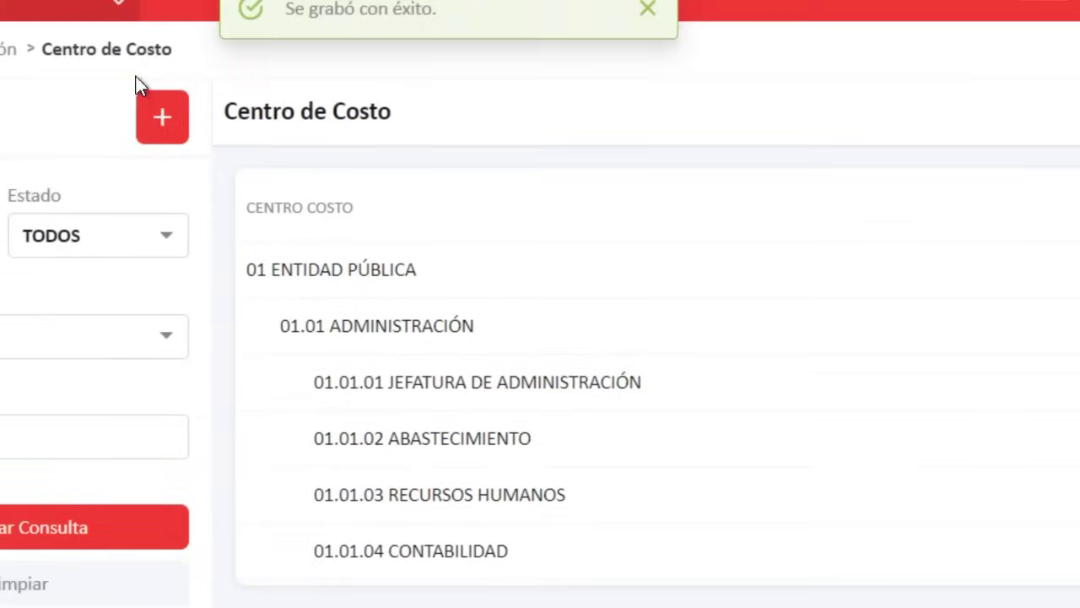
# Step: Start a new NIVEL 3 cost center with code 01.01.05 and previous level code 01.01
pyautogui.click(206, 127)
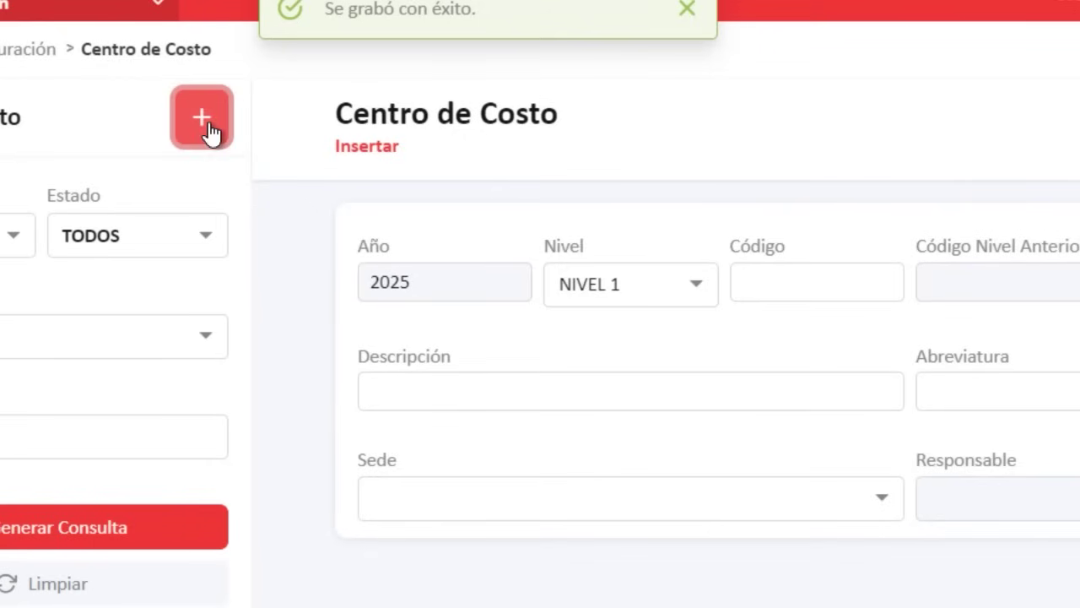
pyautogui.click(708, 288)
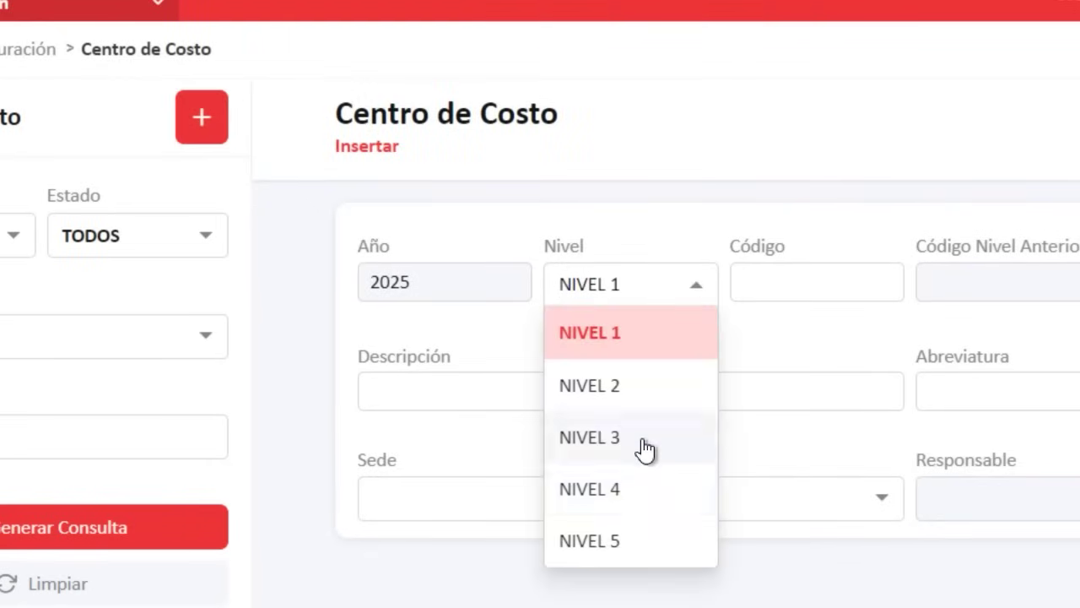
pyautogui.click(643, 443)
pyautogui.click(793, 276)
pyautogui.write('01.01.0')
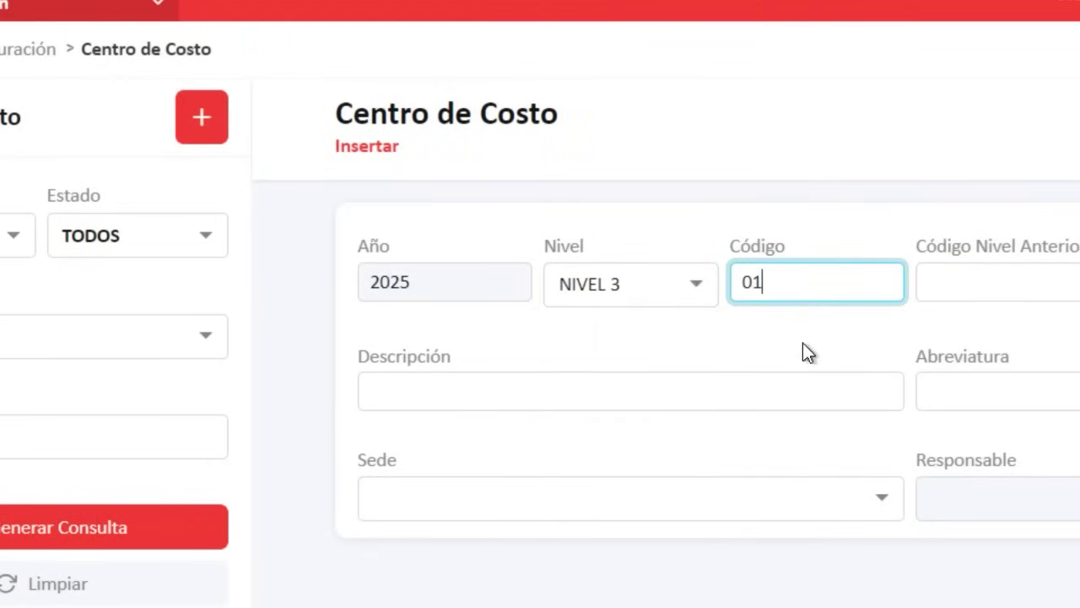
pyautogui.write('5')
pyautogui.click(948, 295)
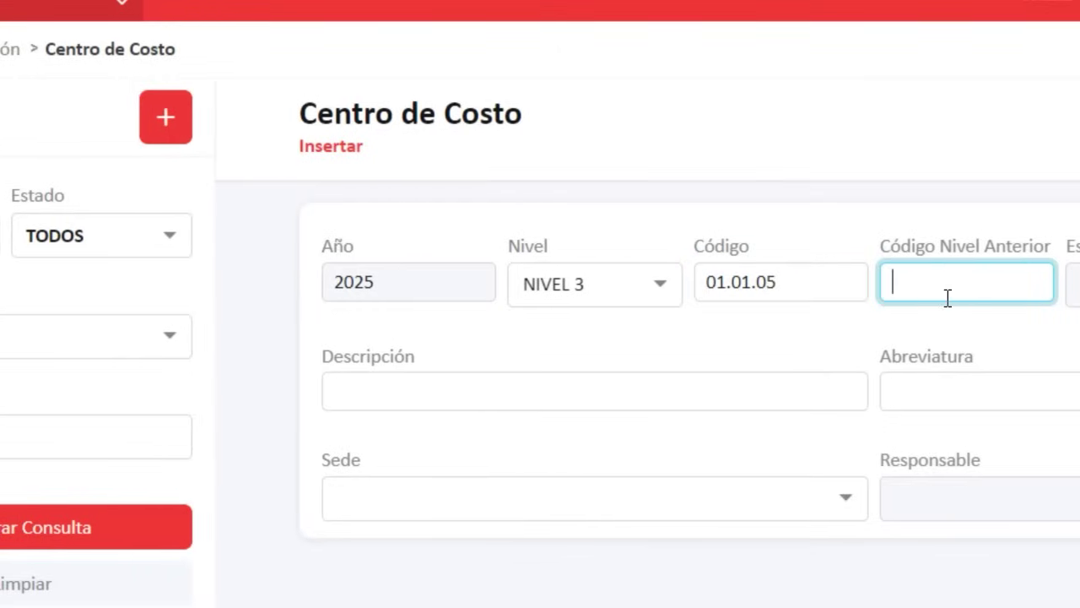
pyautogui.write('01.01')
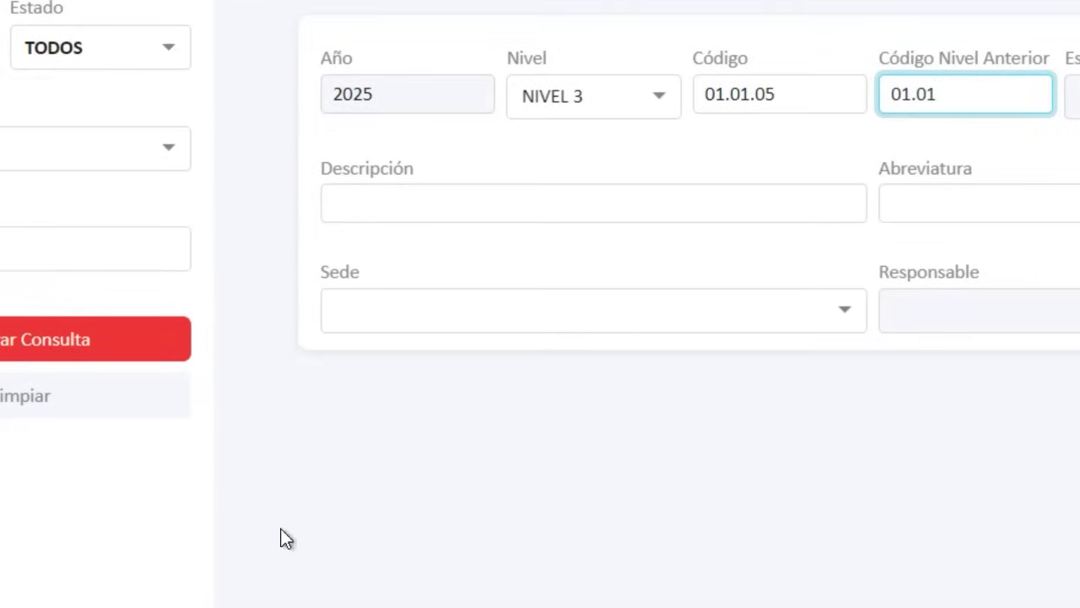
# Step: Describe cost center 01.01.05 as TESORERÍA, abbreviate it as TES, assign it to SEDE CENTRAL, and save it
pyautogui.click(400, 386)
pyautogui.write('TESORERÁI')
pyautogui.press('BackSpace')
pyautogui.write('ÁI')
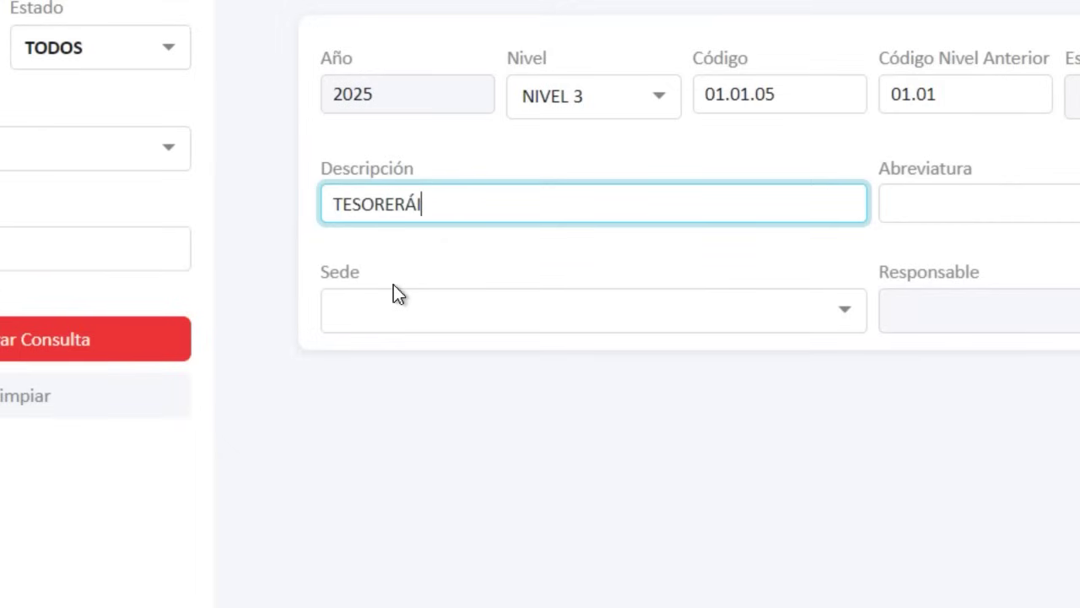
pyautogui.press('BackSpace')
pyautogui.press('BackSpace')
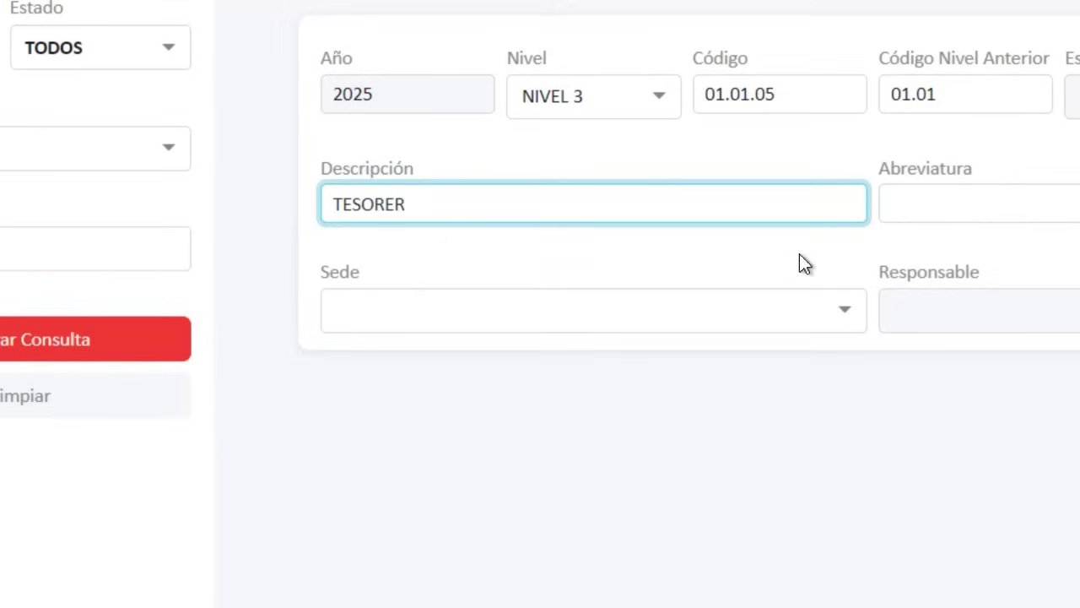
pyautogui.write('ÍA')
pyautogui.click(967, 193)
pyautogui.write('TES')
pyautogui.click(388, 325)
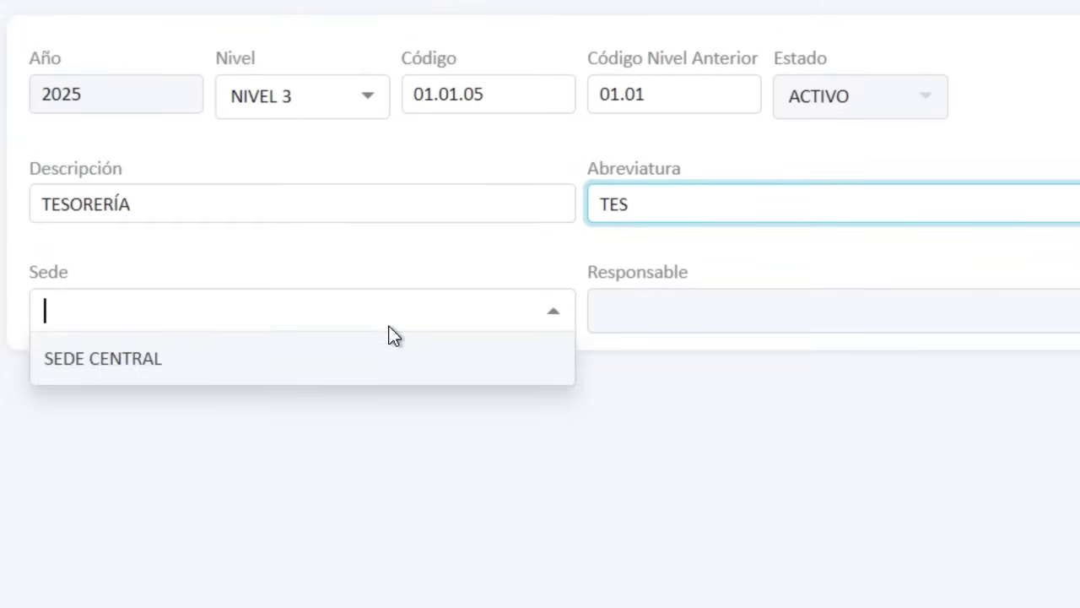
pyautogui.click(232, 376)
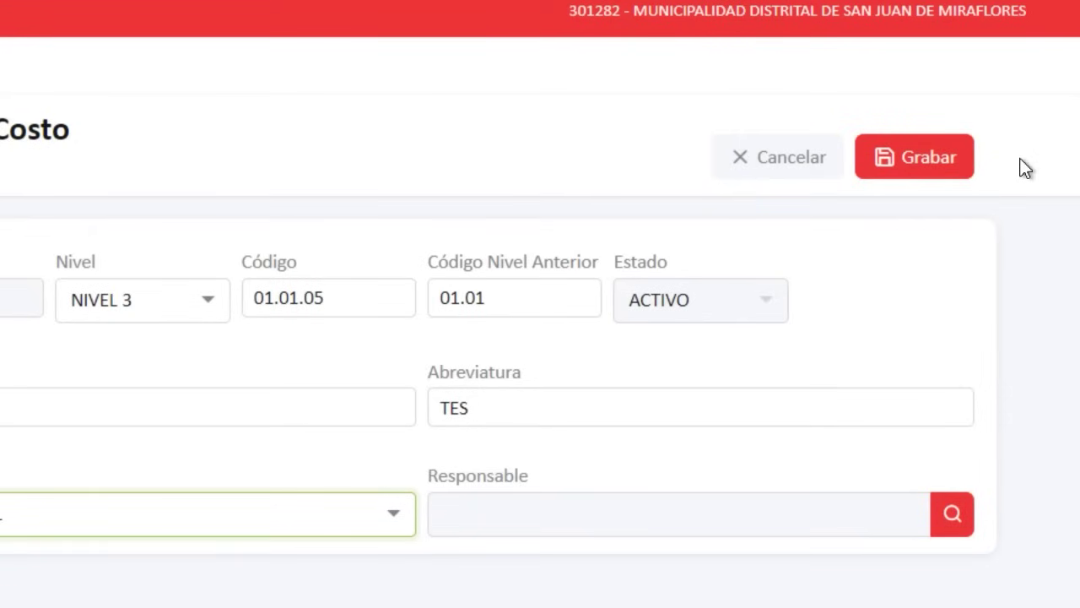
pyautogui.click(962, 156)
pyautogui.click(650, 465)
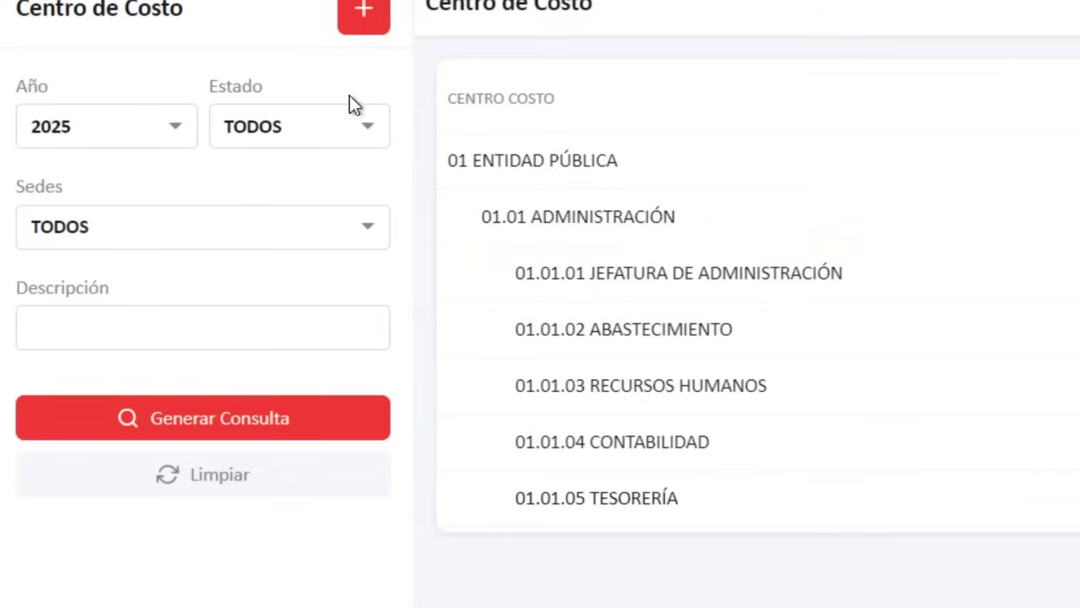
# Step: Start a new NIVEL 3 cost center with code 01.01.06 and previous level code 01.01
pyautogui.click(365, 84)
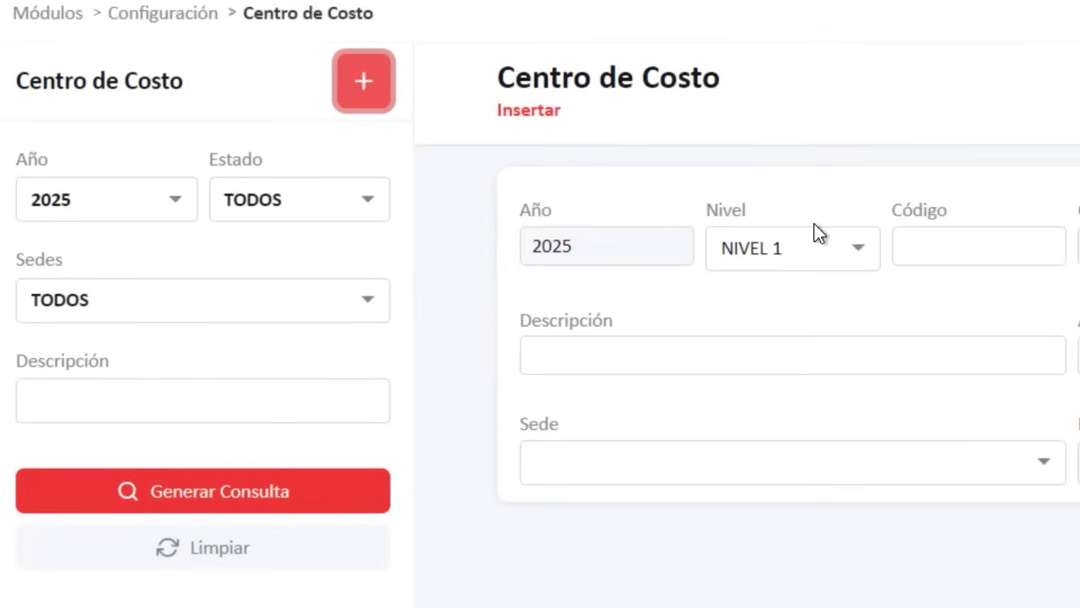
pyautogui.click(875, 255)
pyautogui.click(734, 400)
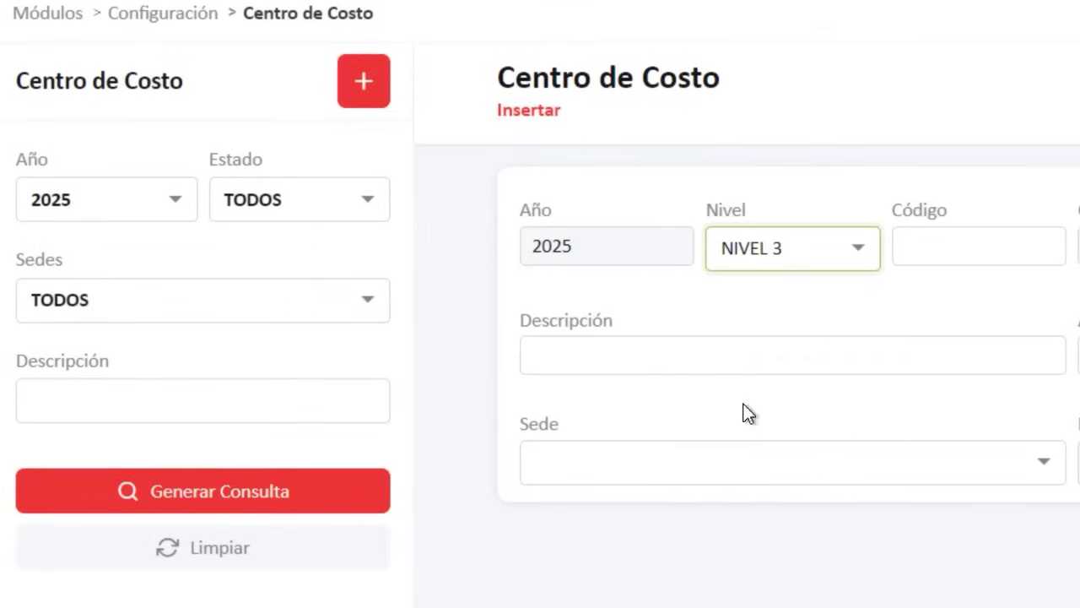
pyautogui.click(1022, 253)
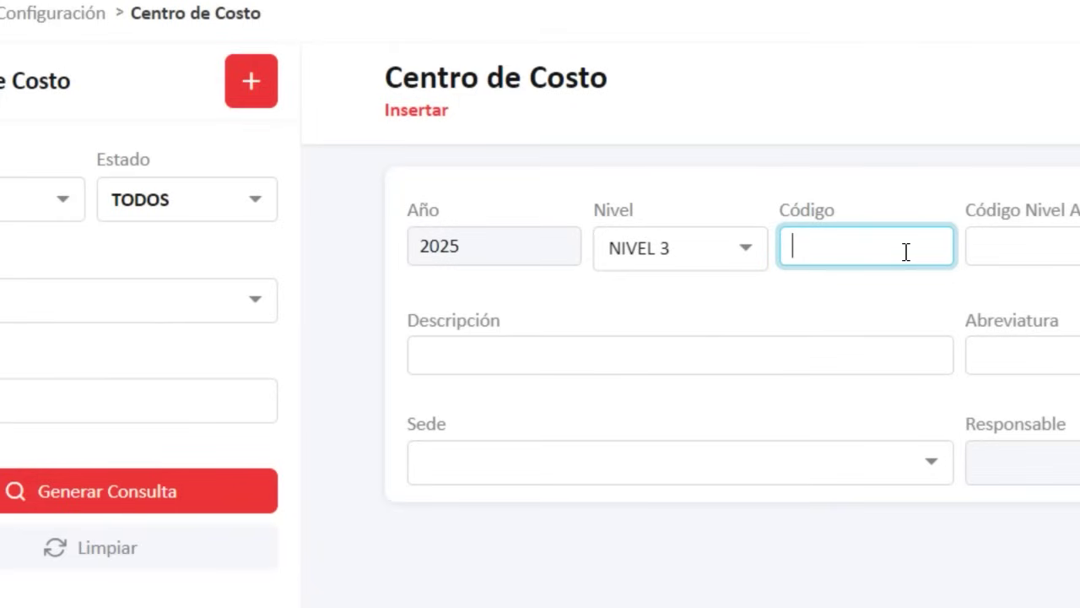
pyautogui.write('01.01.')
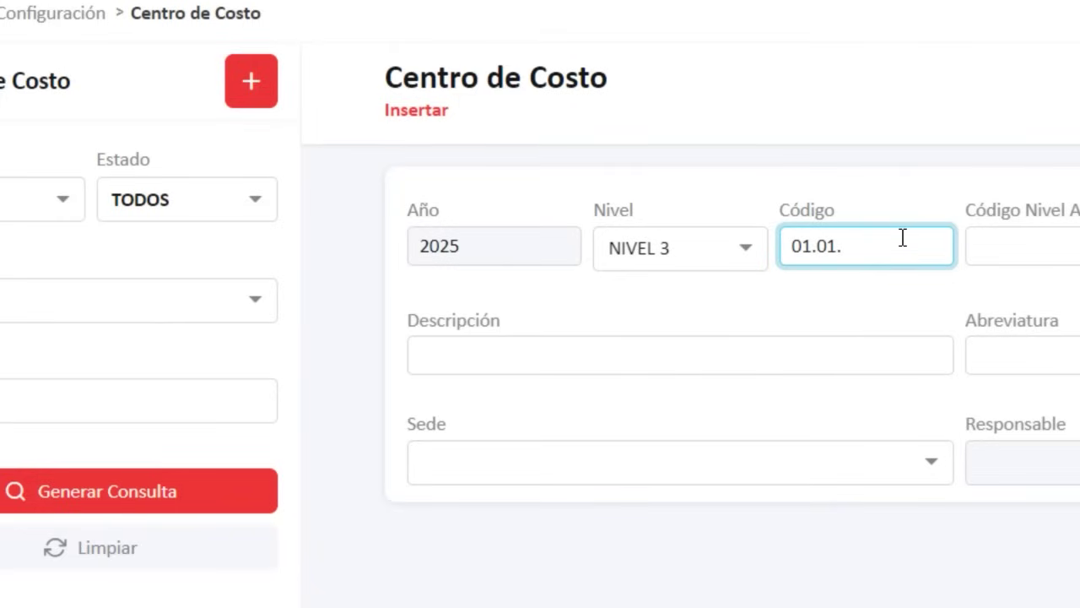
pyautogui.write('06')
pyautogui.click(1011, 256)
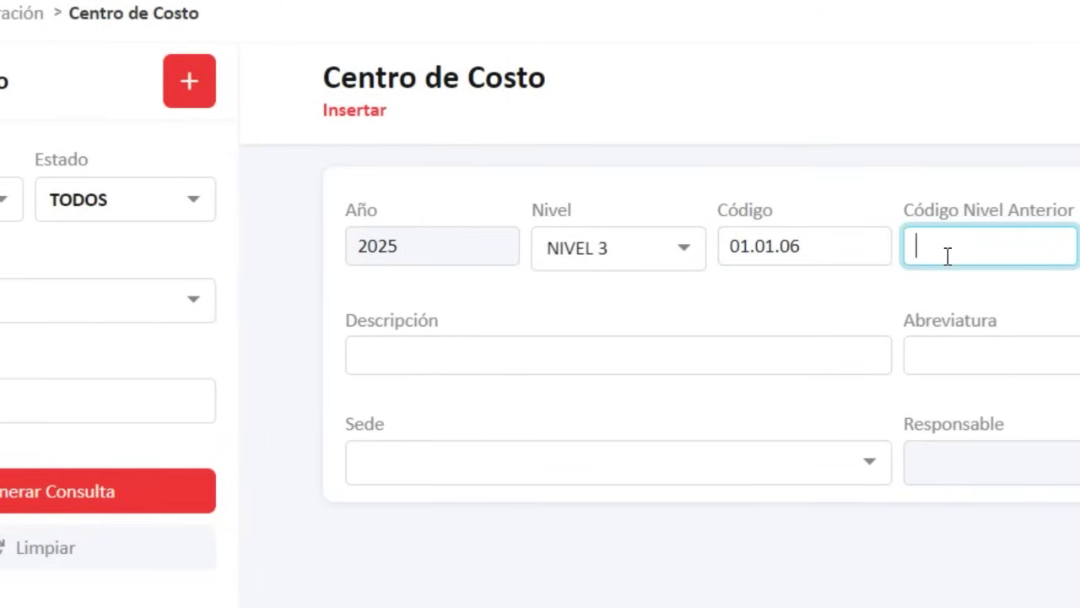
pyautogui.write('01.01')
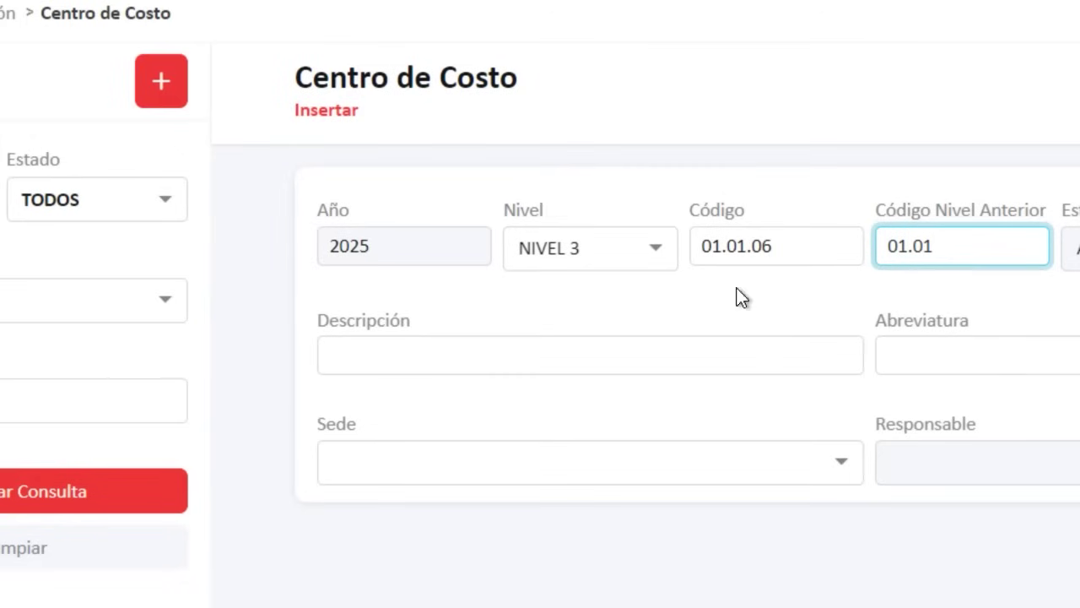
# Step: Describe cost center 01.01.06 as ALMACÉN Y PATRIMONIO and begin entering its abbreviation
pyautogui.click(567, 356)
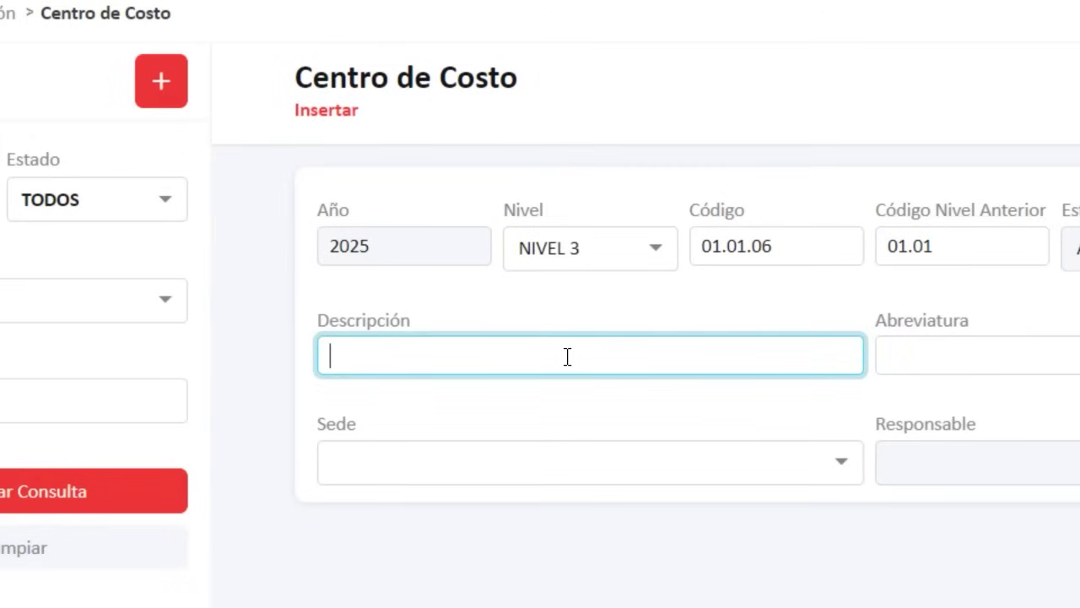
pyautogui.write('ALMACÉN ')
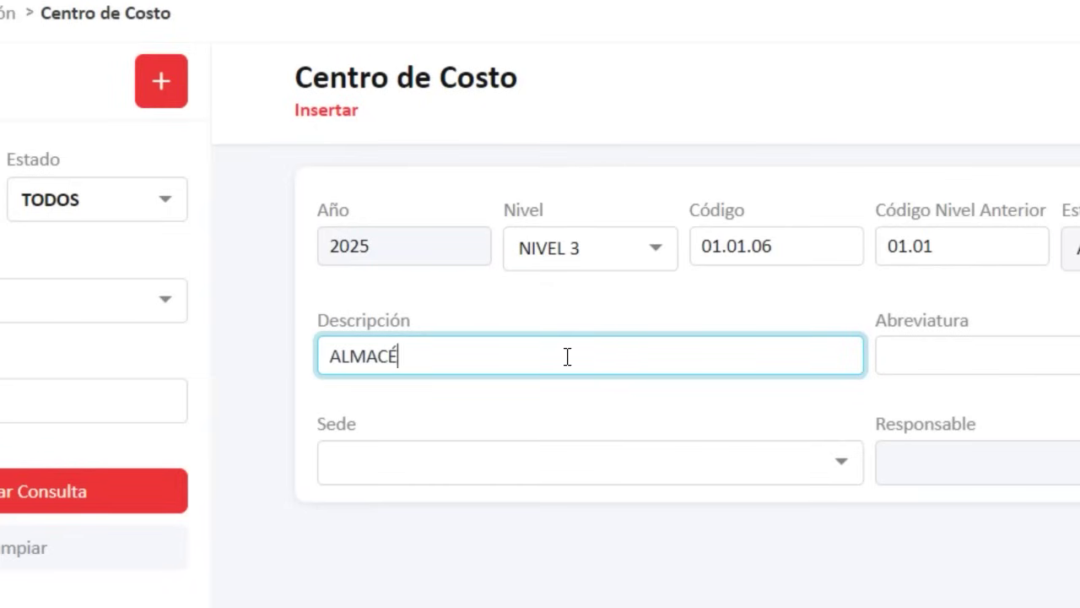
pyautogui.write('Y PATRIMONIO')
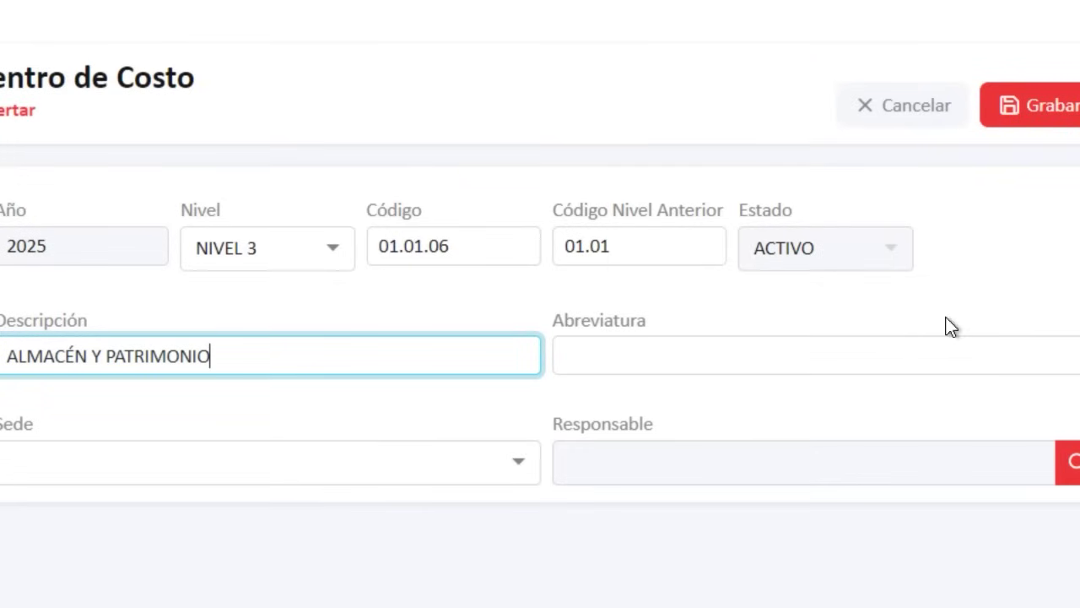
pyautogui.click(979, 356)
pyautogui.write('AL,+M')
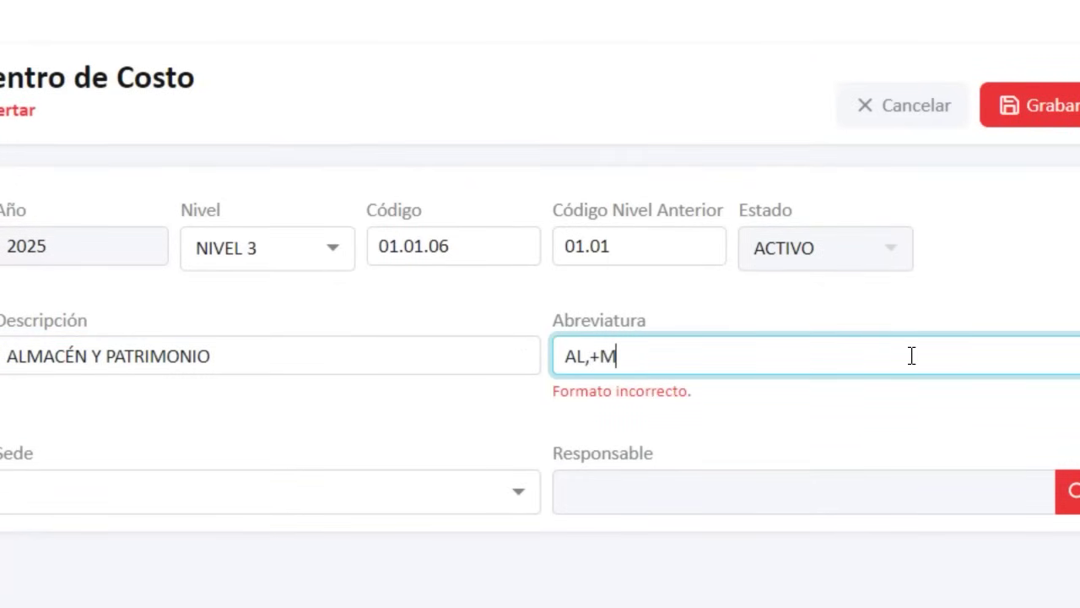
# Step: Correct the abbreviation of the ALMACÉN Y PATRIMONIO cost centre to ALM - PAT
pyautogui.press('BackSpace')
pyautogui.press('BackSpace')
pyautogui.press('BackSpace')
pyautogui.write('M - PAT')
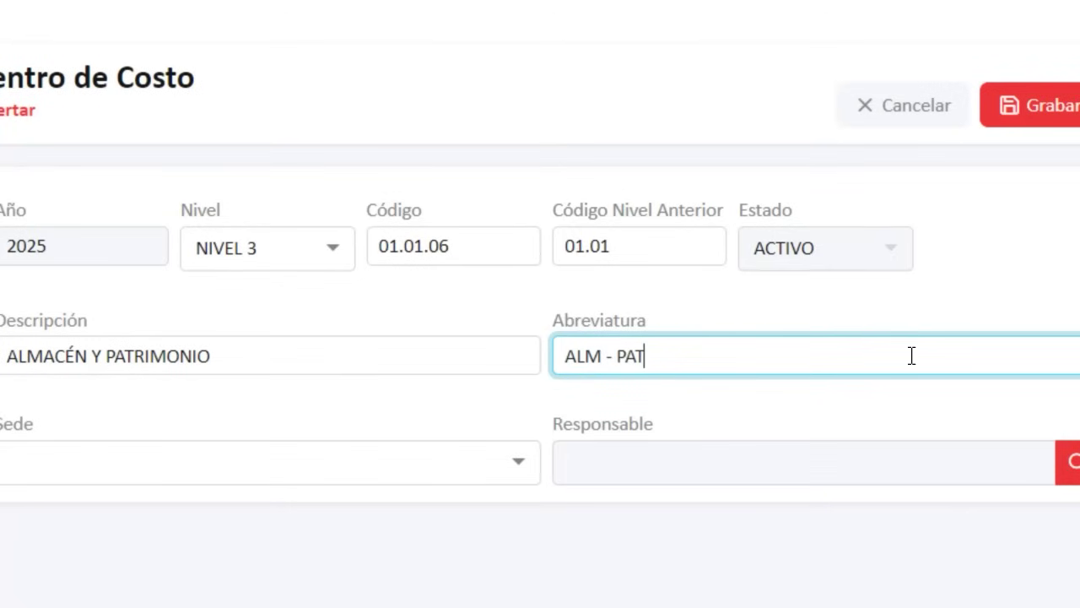
# Step: Assign SEDE CENTRAL as the site of the ALMACÉN Y PATRIMONIO cost centre and save the record
pyautogui.click(333, 474)
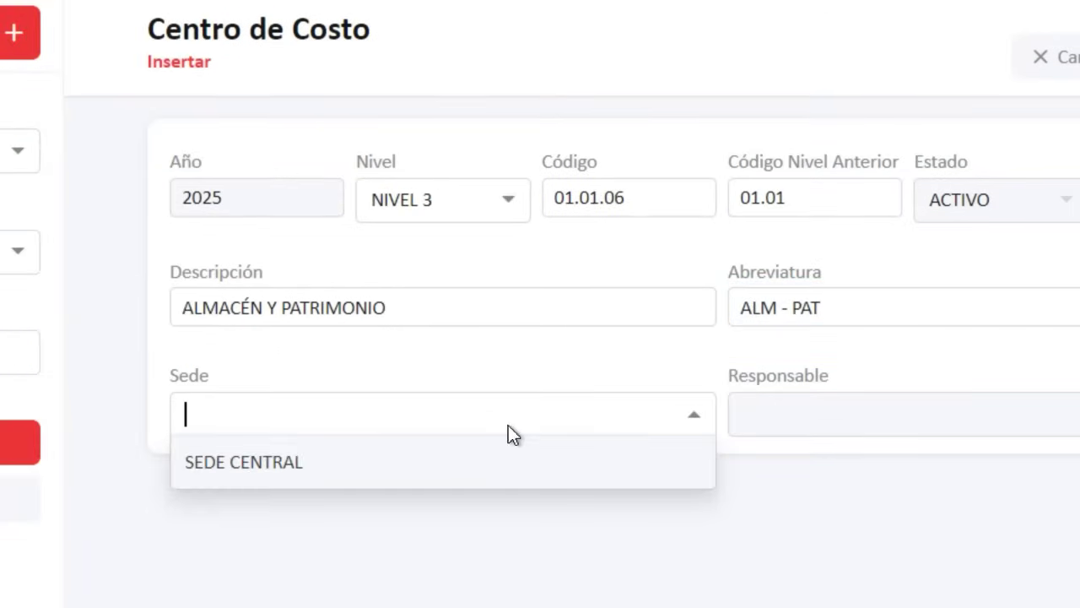
pyautogui.click(393, 462)
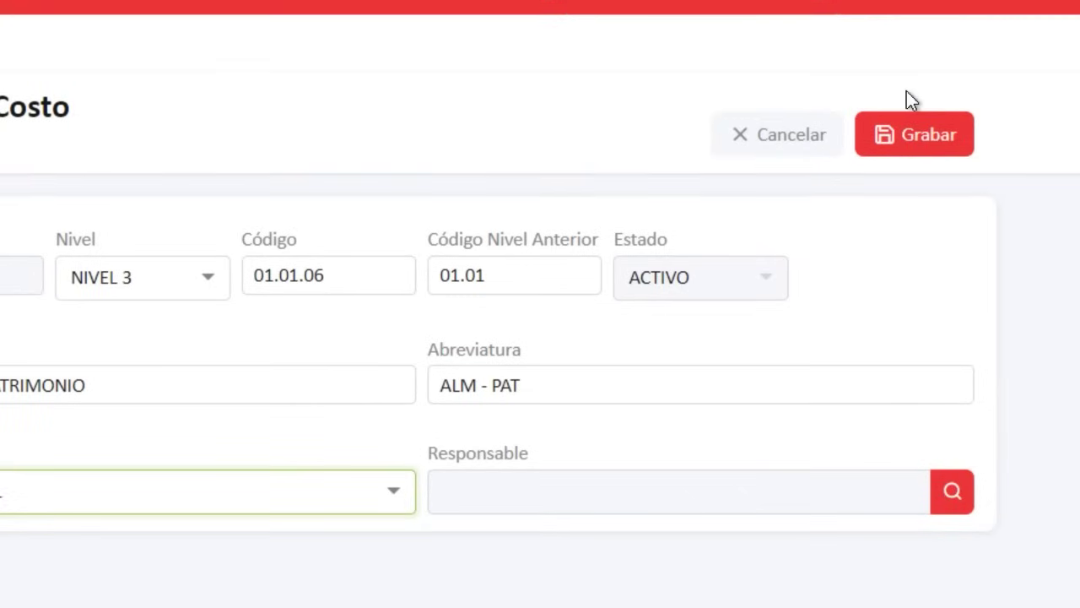
pyautogui.click(914, 161)
pyautogui.click(431, 520)
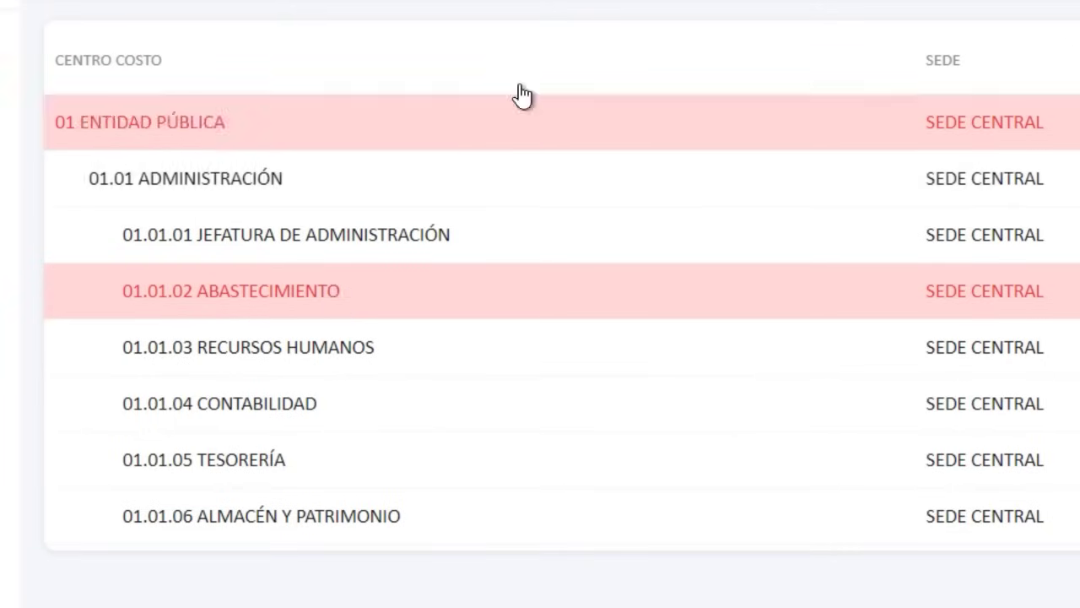
# Step: Create a new NIVEL 4 cost centre with code 01.01.02.01 and previous-level code 01.01.02
pyautogui.scroll(1, 523, 84)
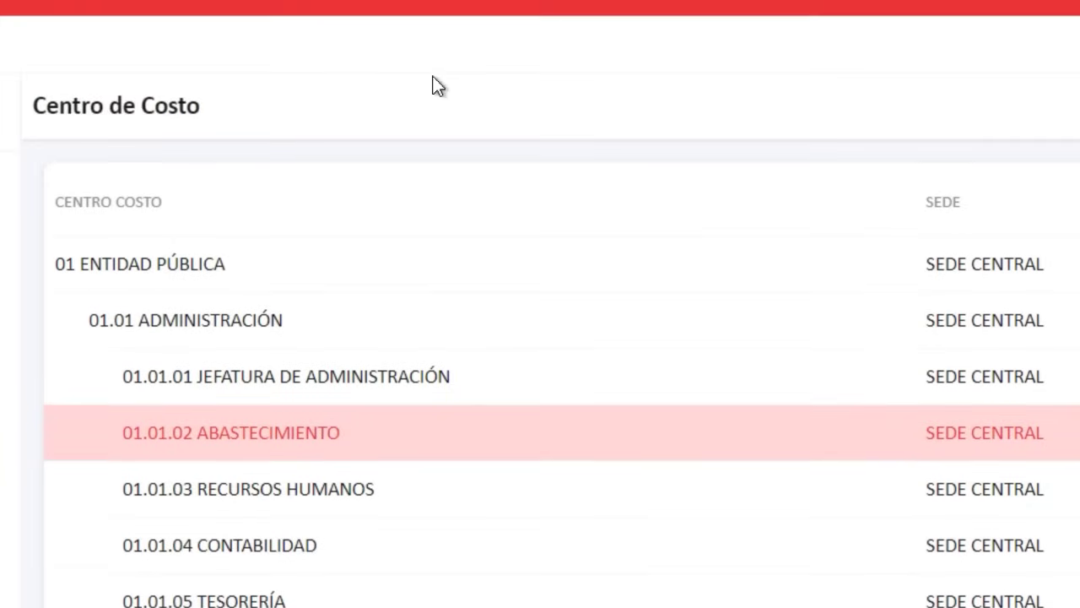
pyautogui.click(266, 135)
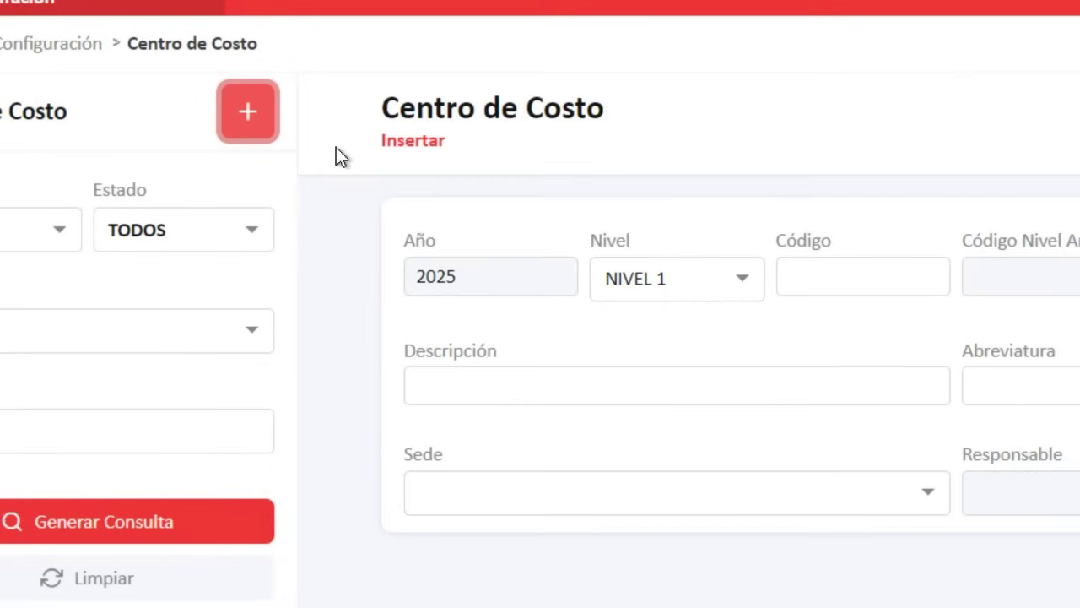
pyautogui.click(758, 280)
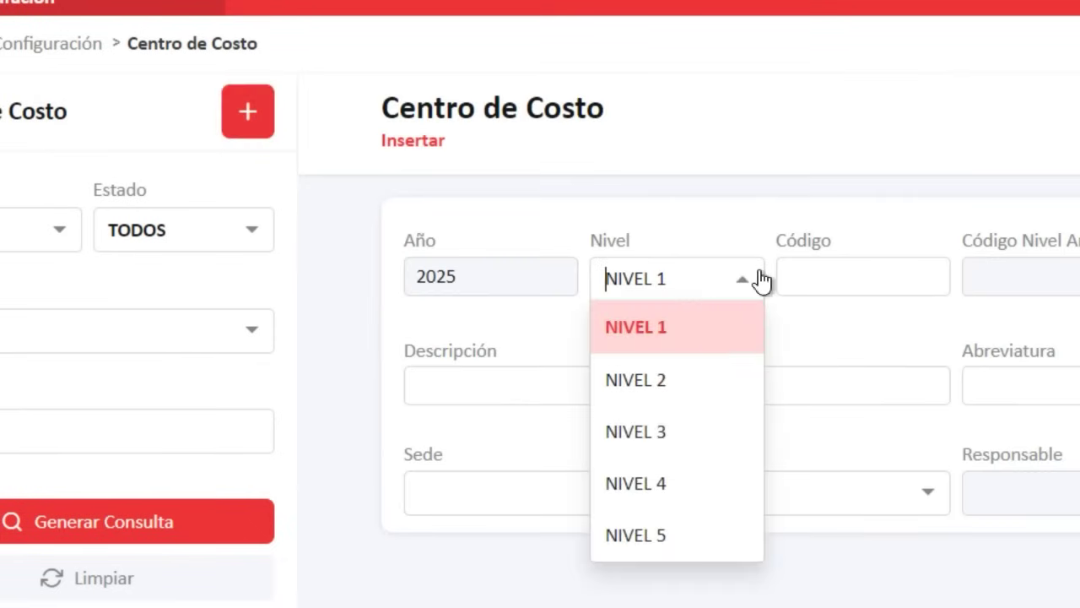
pyautogui.click(670, 493)
pyautogui.click(843, 290)
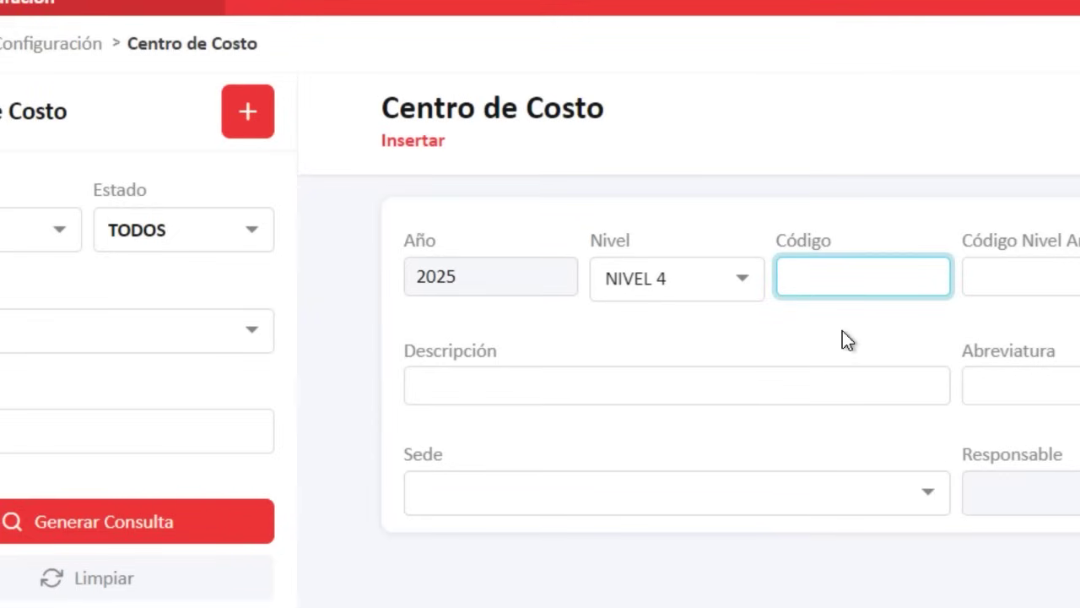
pyautogui.write('01.01.02')
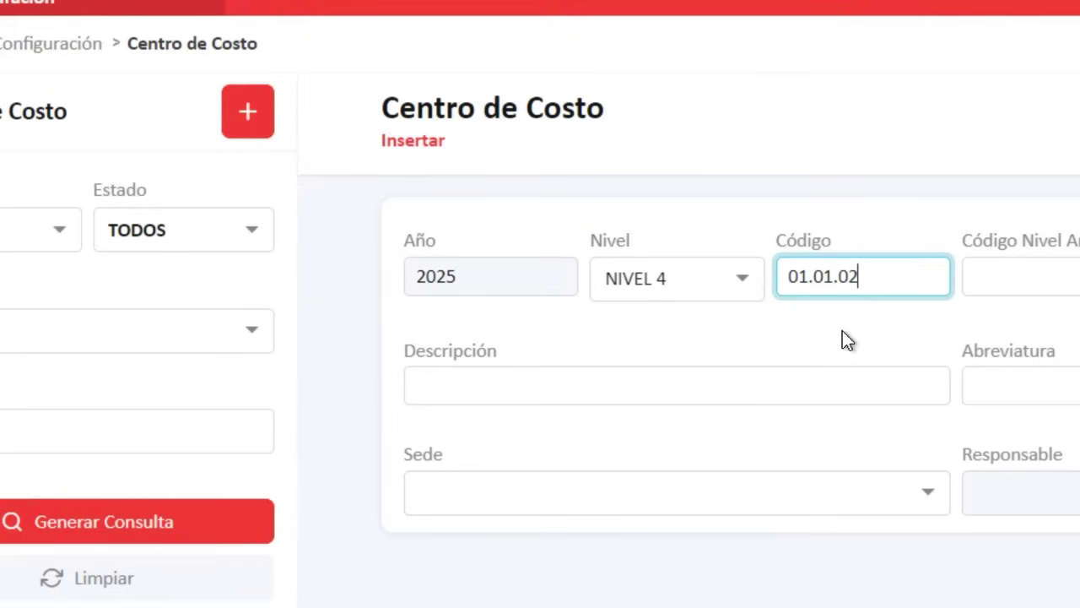
pyautogui.write('.01')
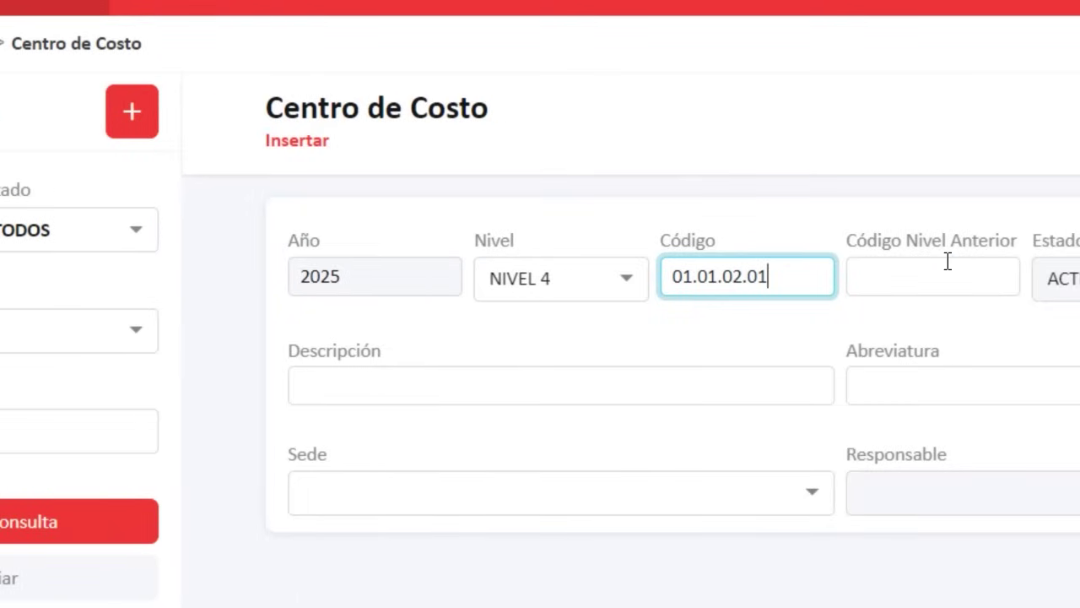
pyautogui.click(1050, 277)
pyautogui.write('0')
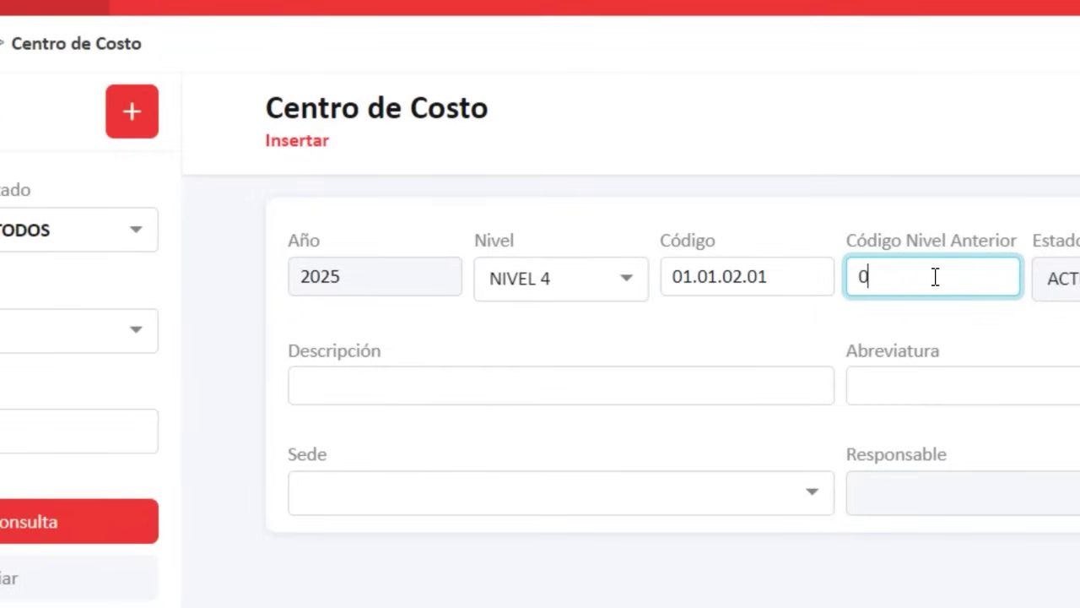
pyautogui.write('1.01.02')
# Step: Describe cost centre 01.01.02.01 as COORDINACIÓN DE ABASTECIMIENTO with the abbreviation ABA
pyautogui.click(435, 392)
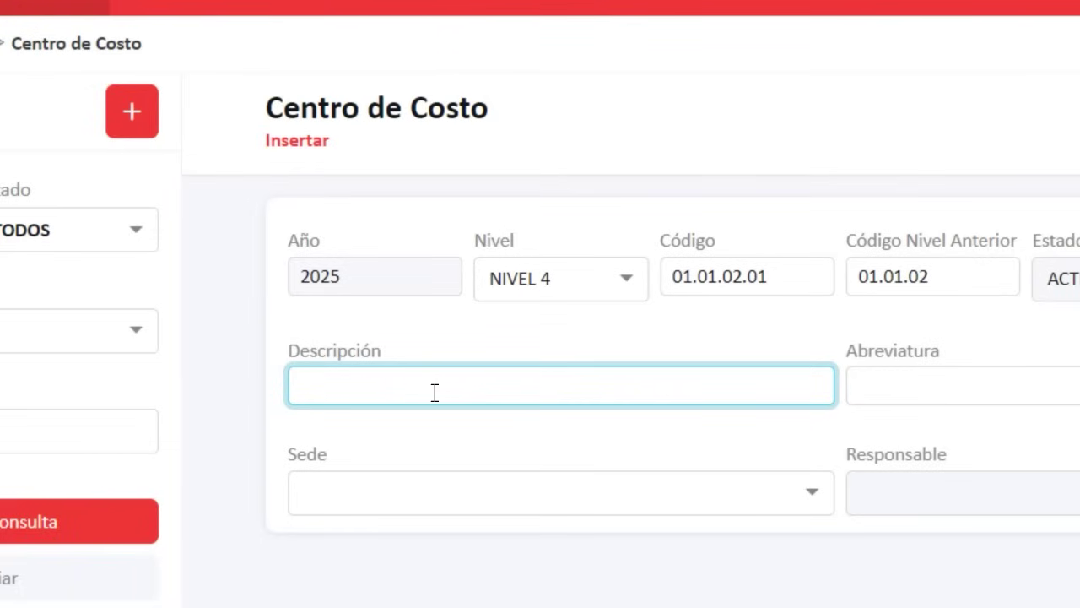
pyautogui.write('COORDI')
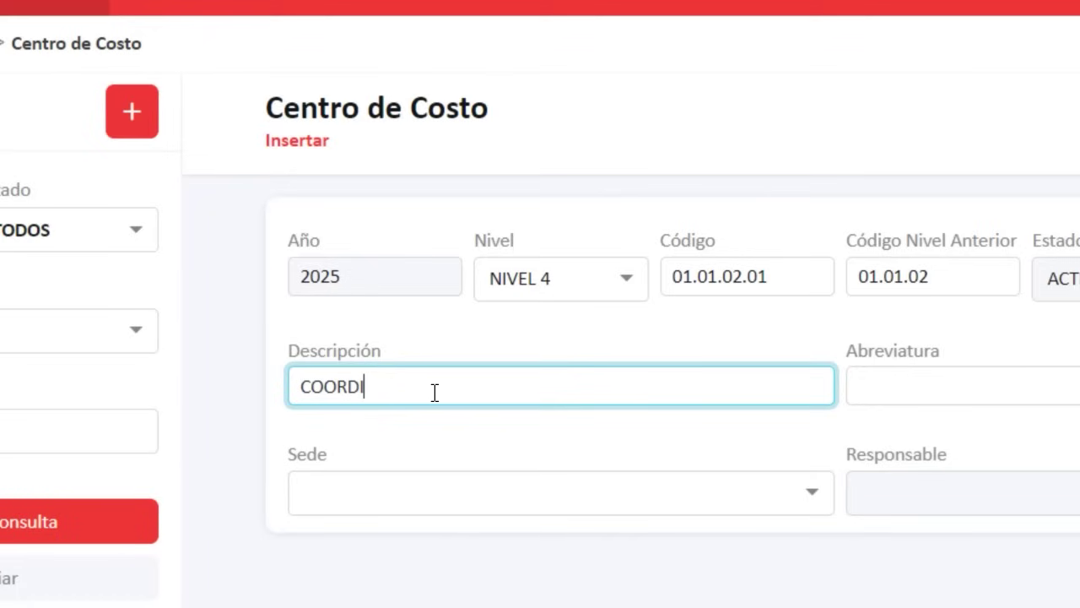
pyautogui.write('NACIÓN DE ABAS')
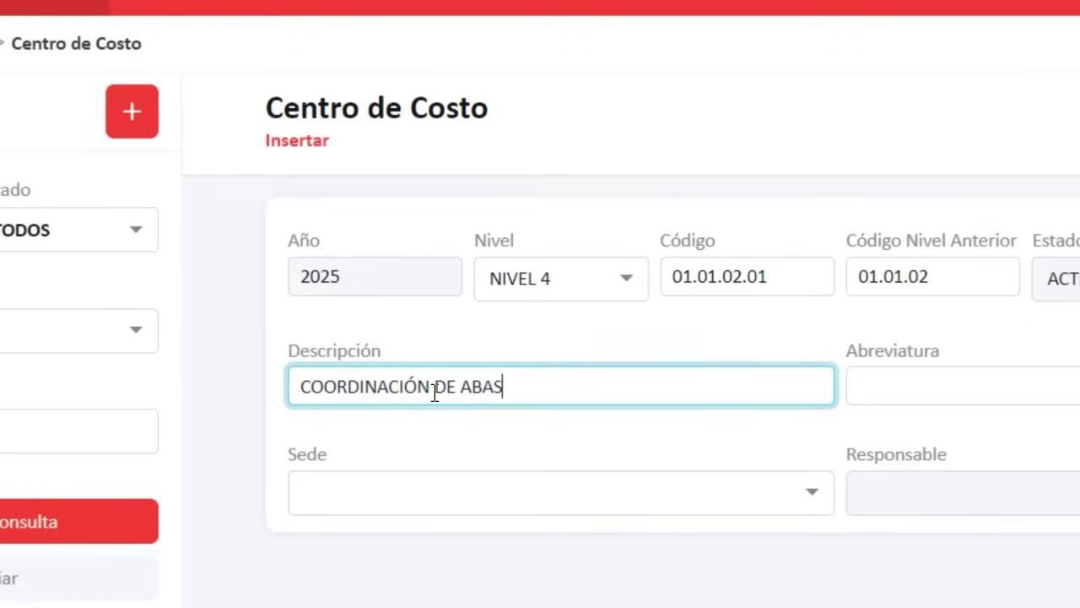
pyautogui.write('TECIMIENTO')
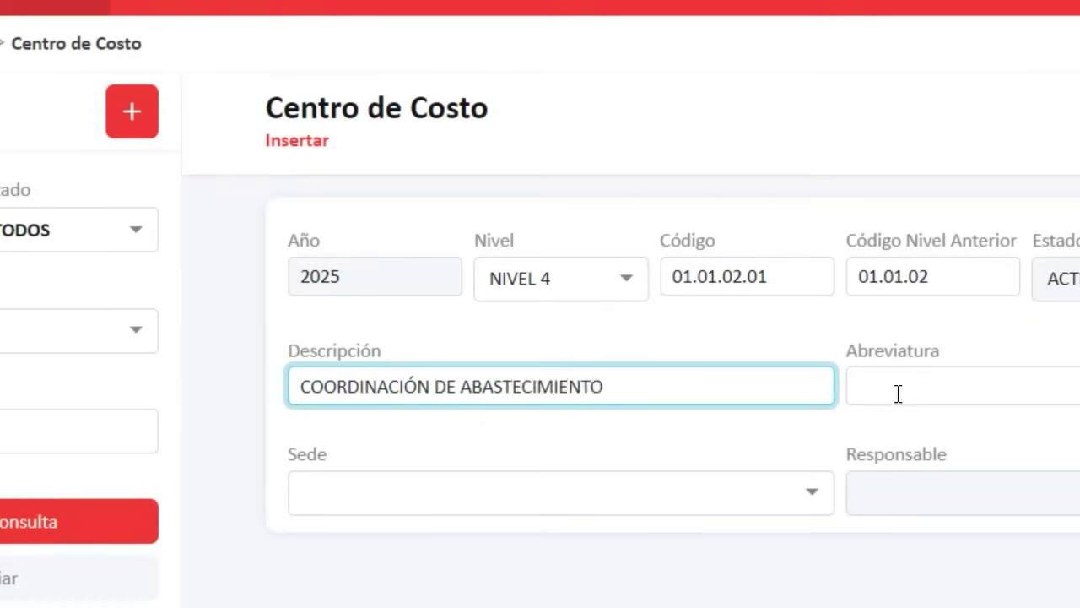
pyautogui.click(901, 389)
pyautogui.write('ABA')
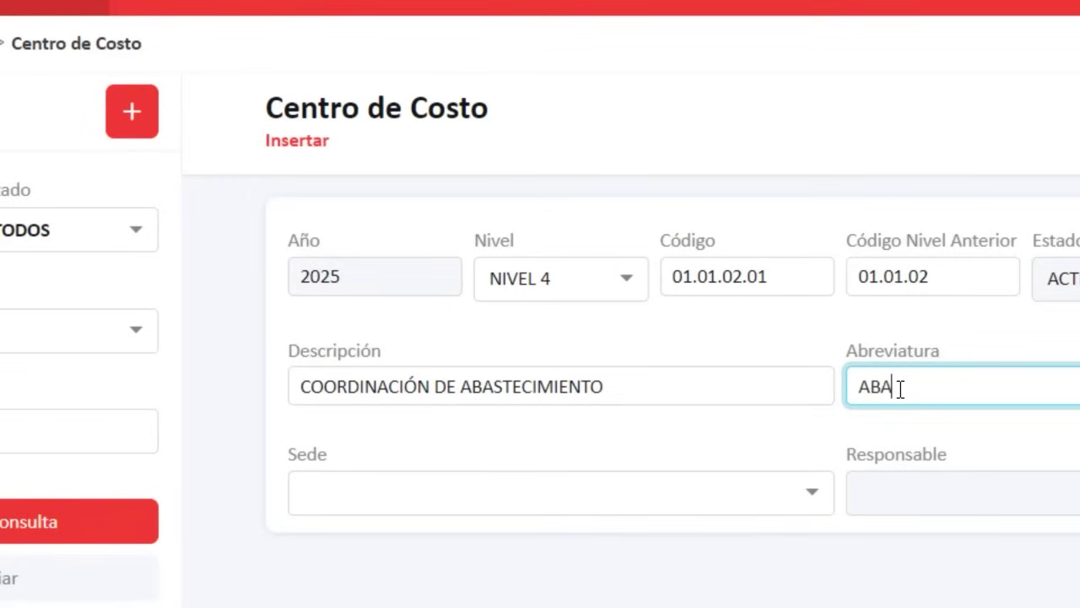
# Step: Assign SEDE CENTRAL as the site of the COORDINACIÓN DE ABASTECIMIENTO cost centre and save the record
pyautogui.click(519, 489)
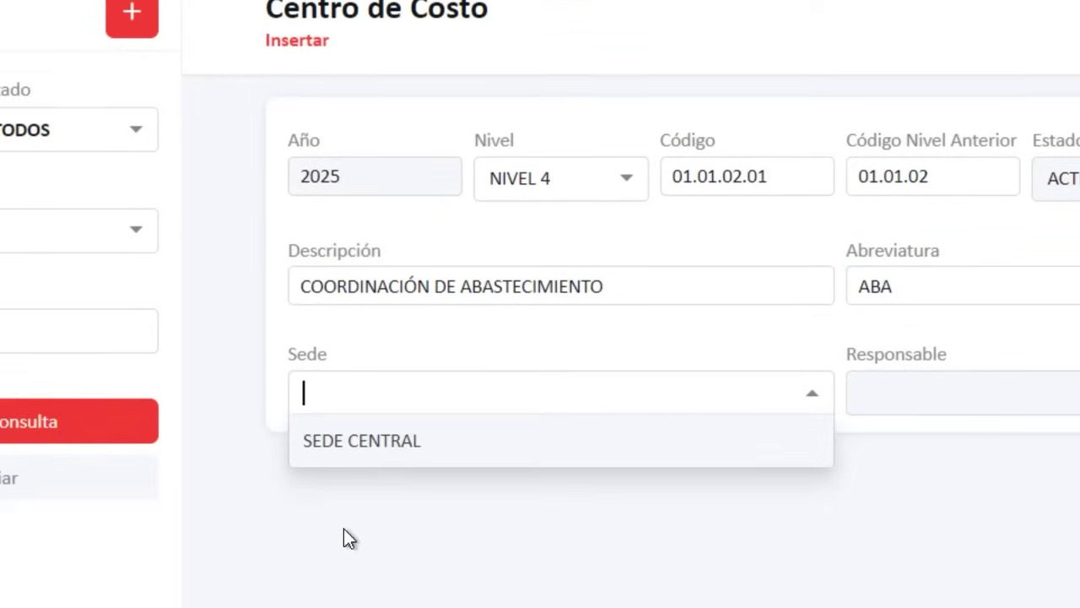
pyautogui.click(387, 441)
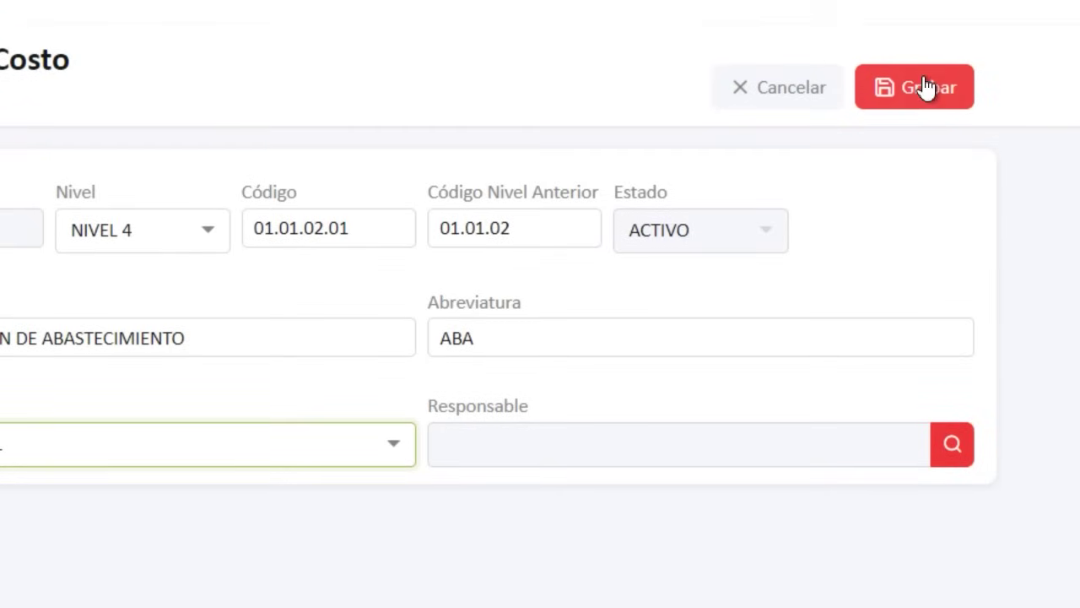
pyautogui.click(920, 37)
pyautogui.click(357, 453)
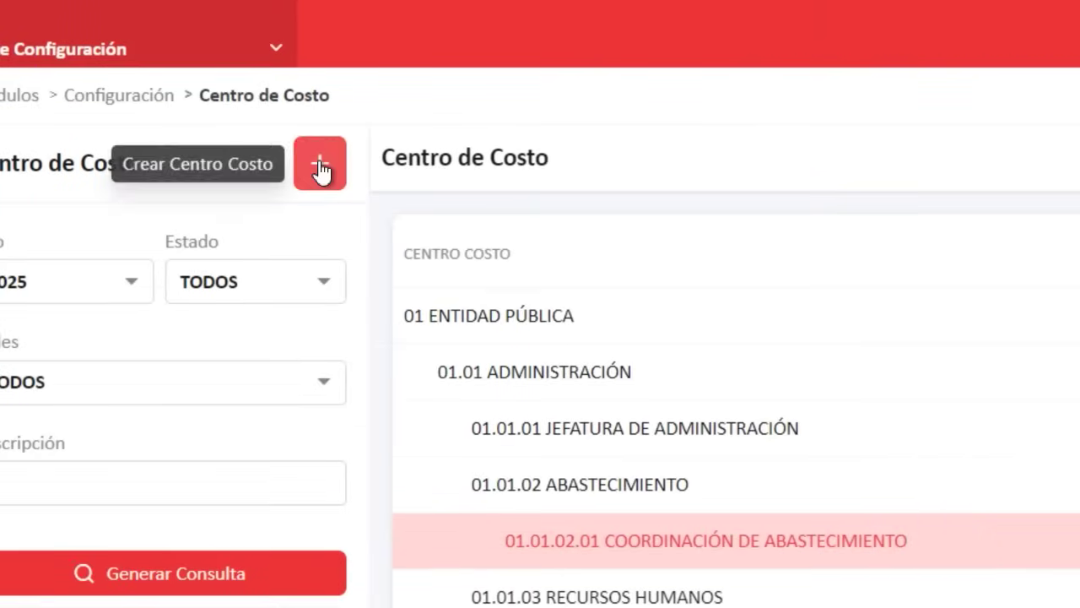
# Step: Create another NIVEL 4 cost centre with code 01.01.02.02 and previous-level code 01.01.02
pyautogui.click(320, 169)
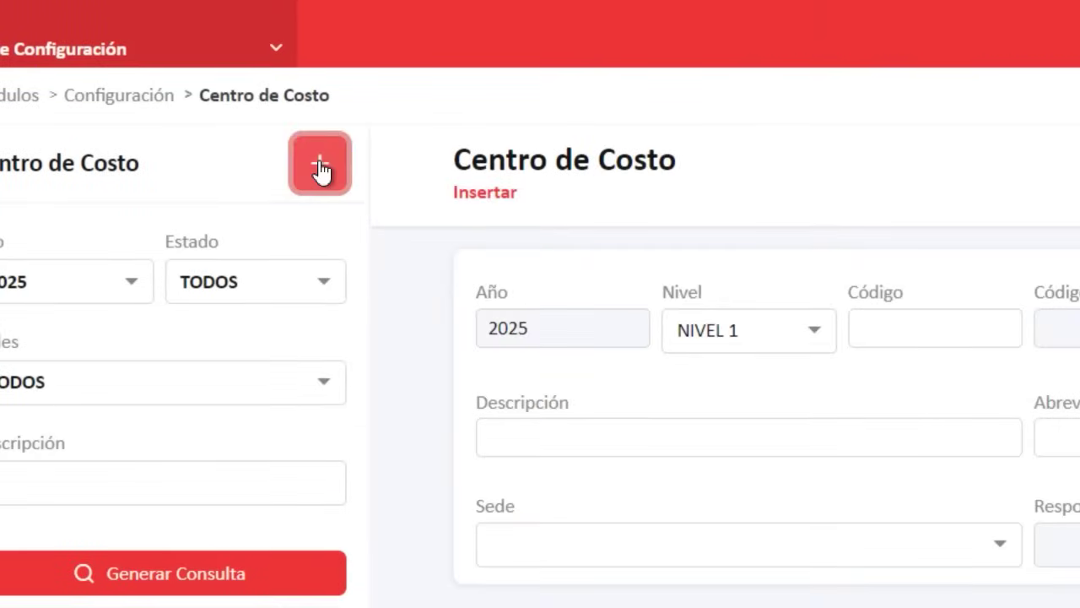
pyautogui.click(804, 342)
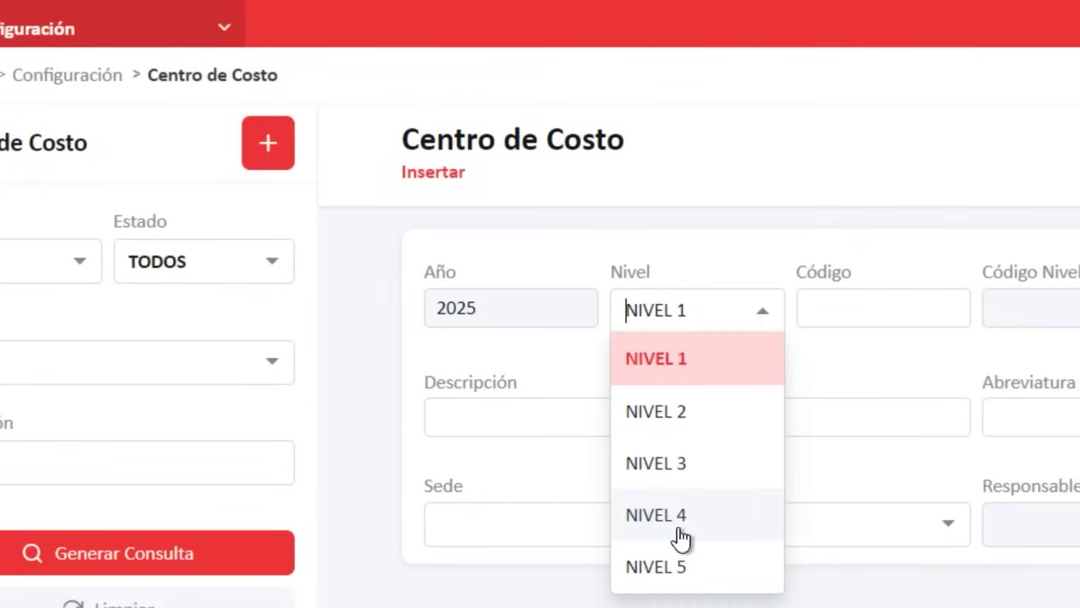
pyautogui.click(679, 544)
pyautogui.click(861, 319)
pyautogui.write('0')
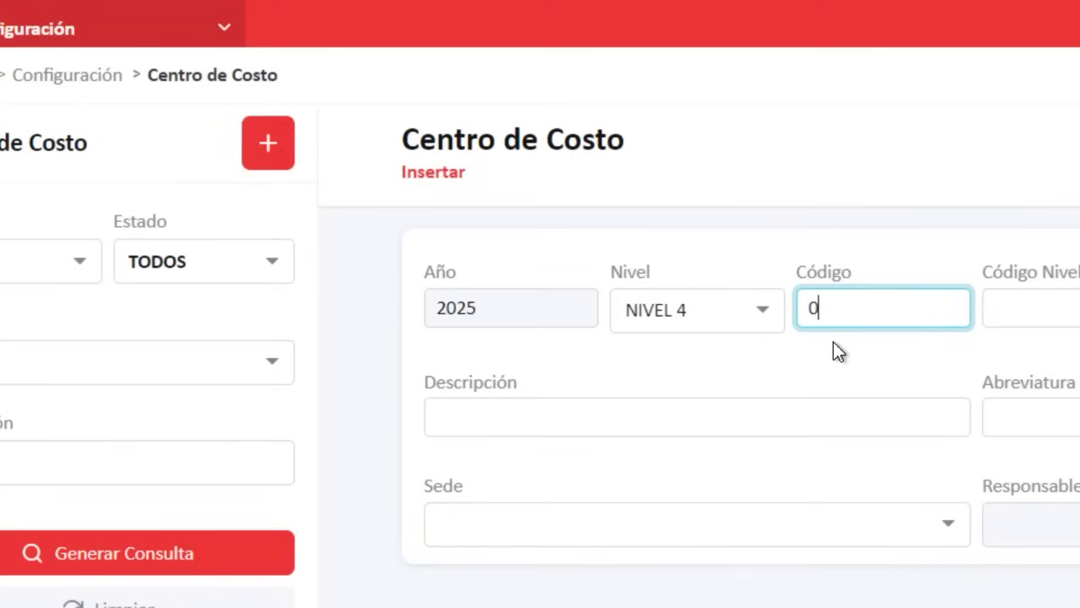
pyautogui.write('1.01.02.')
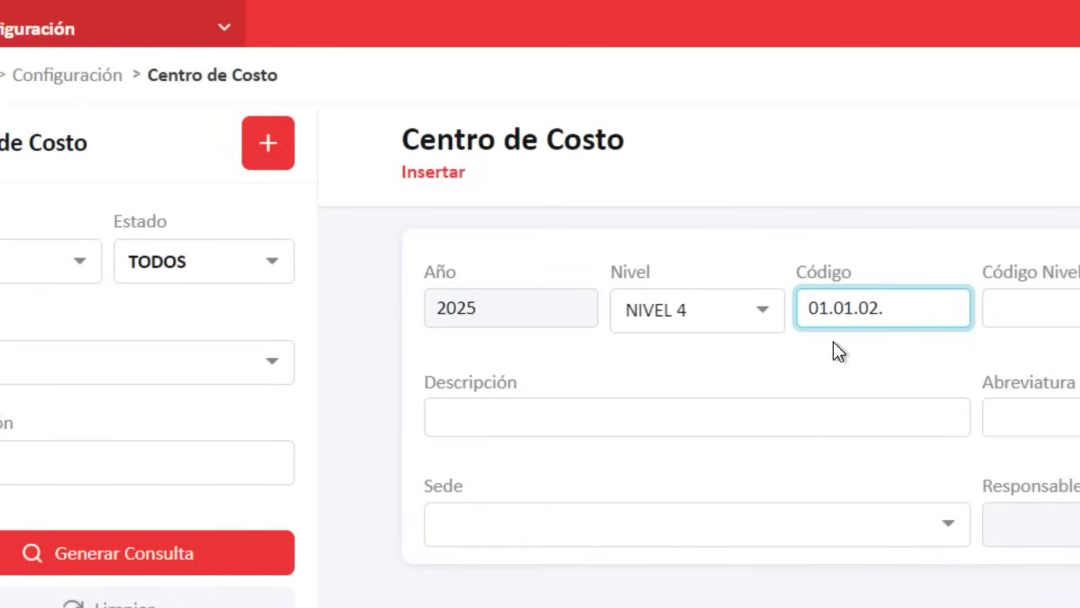
pyautogui.write('02')
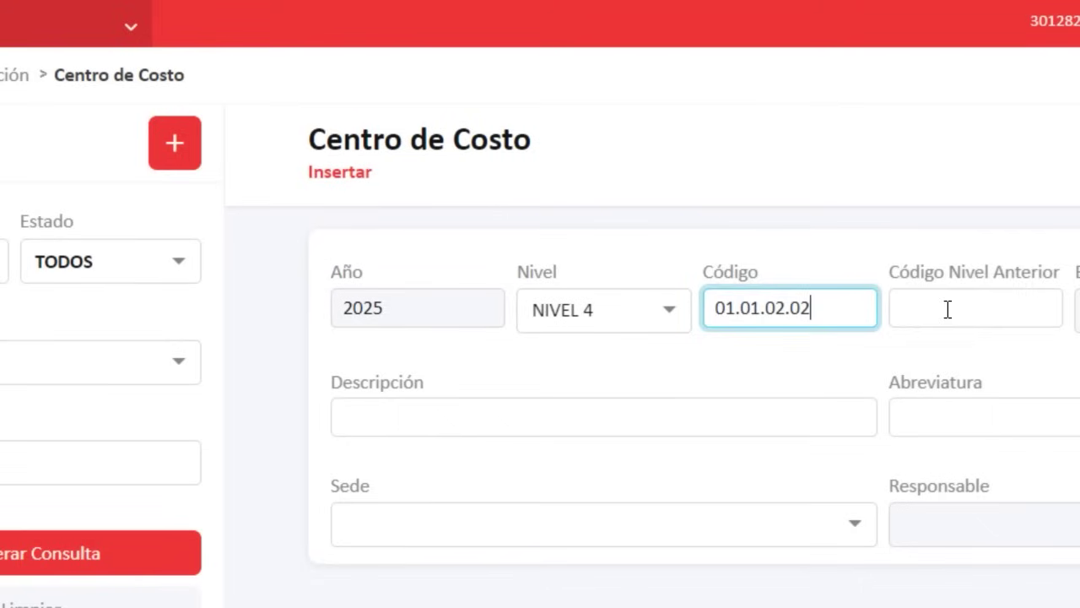
pyautogui.click(1027, 307)
pyautogui.write('01.01.02')
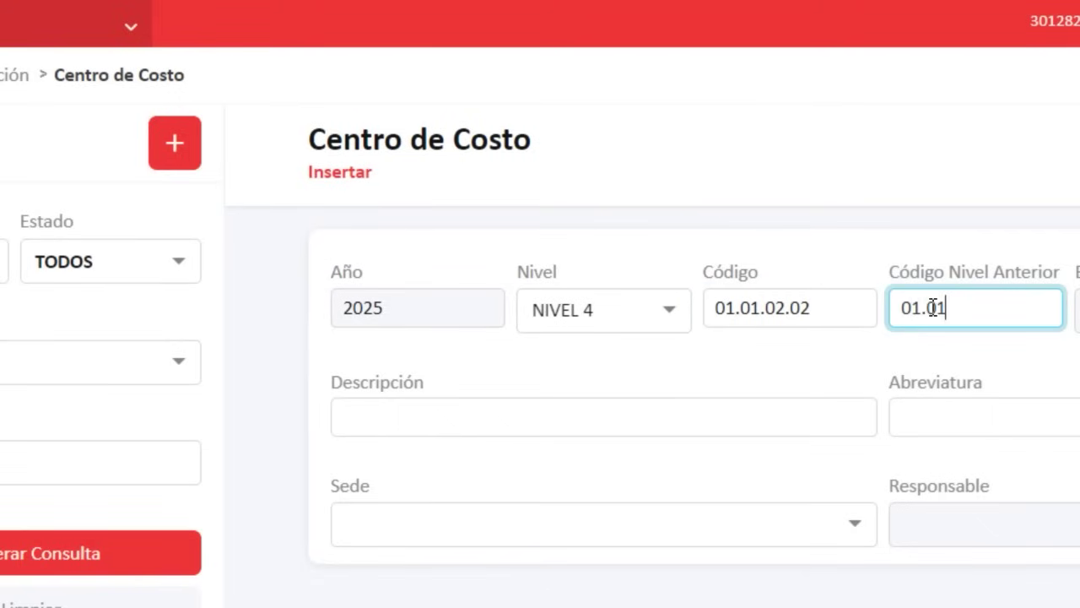
# Step: Describe cost centre 01.01.02.02 as PROGRAMACIÓN with the abbreviation PROG
pyautogui.click(384, 399)
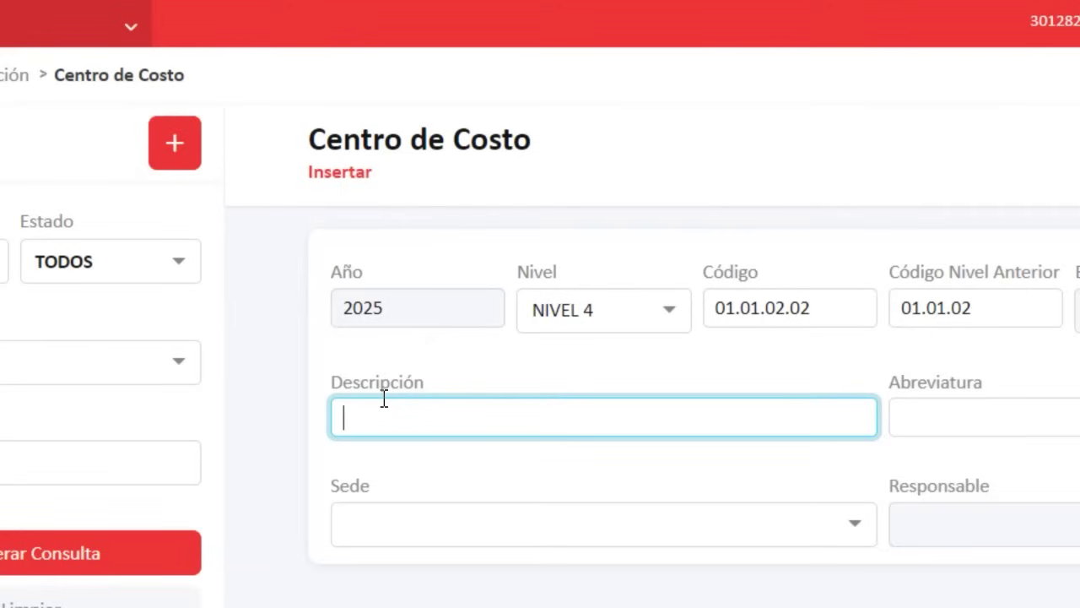
pyautogui.write('PROGRAMAC')
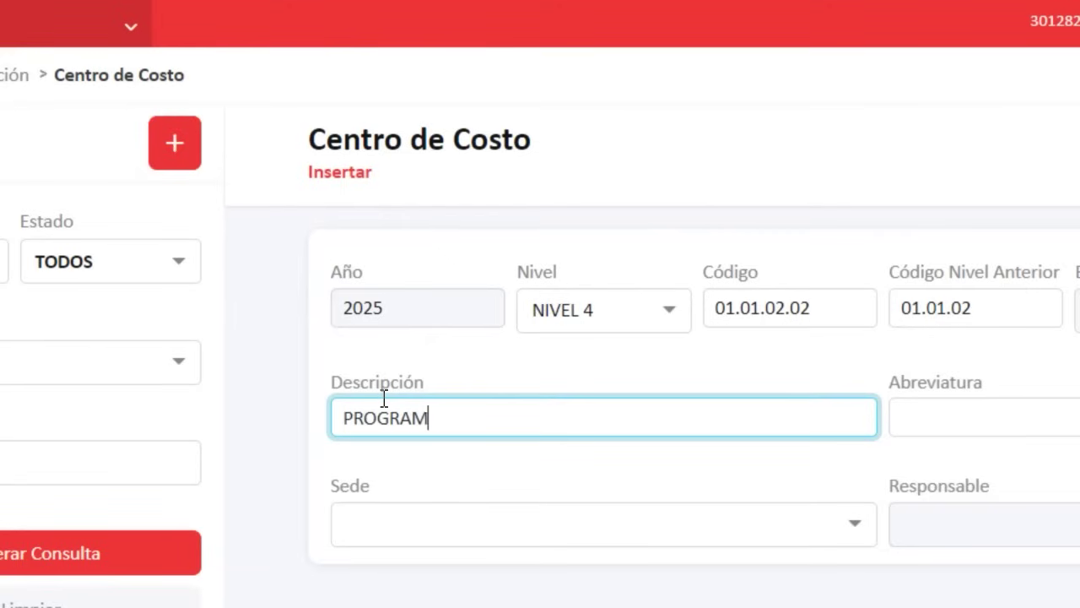
pyautogui.write('IÓN')
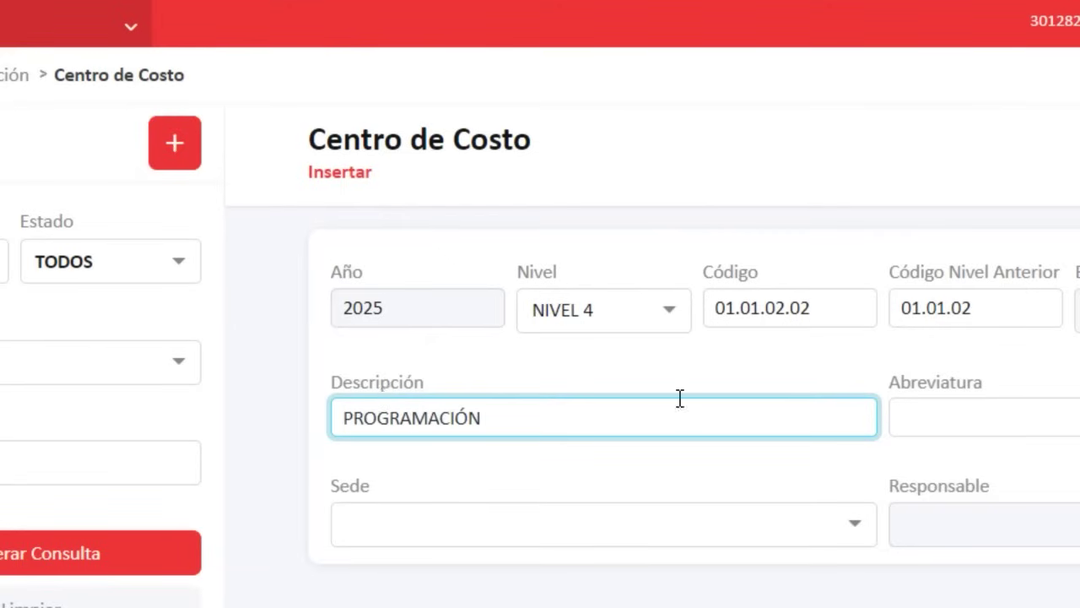
pyautogui.click(941, 418)
pyautogui.write('PRO')
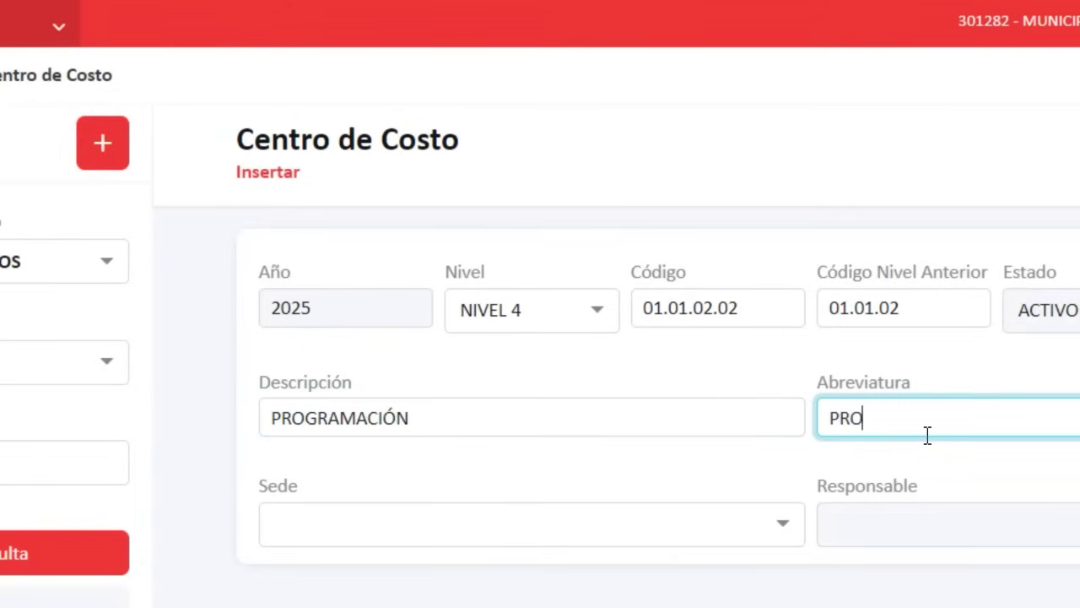
pyautogui.write('G')
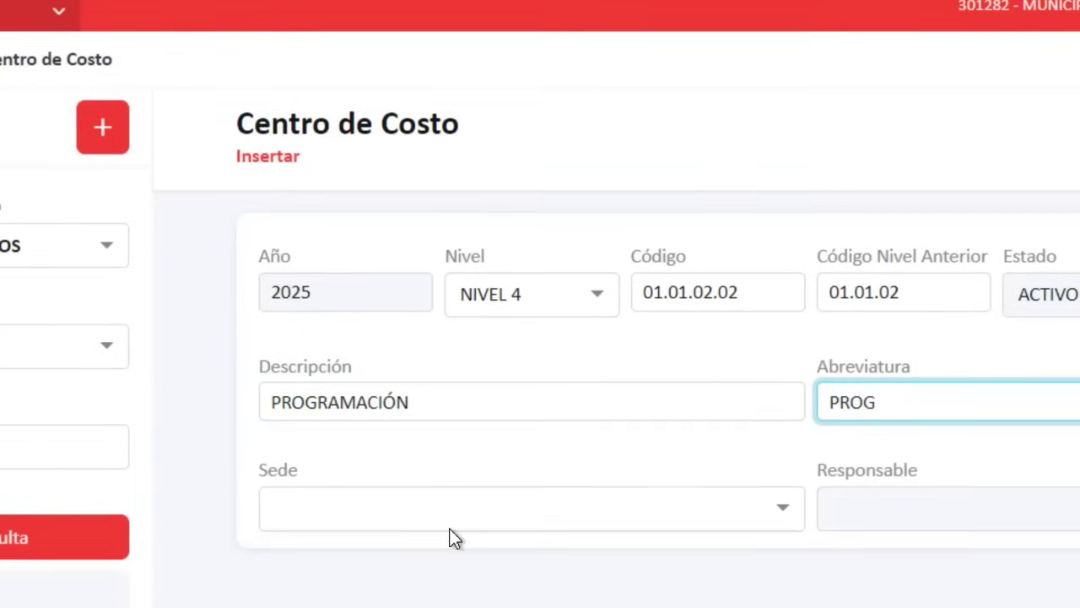
# Step: Assign SEDE CENTRAL as the site of the PROGRAMACIÓN cost centre and save the record
pyautogui.click(447, 527)
pyautogui.click(405, 539)
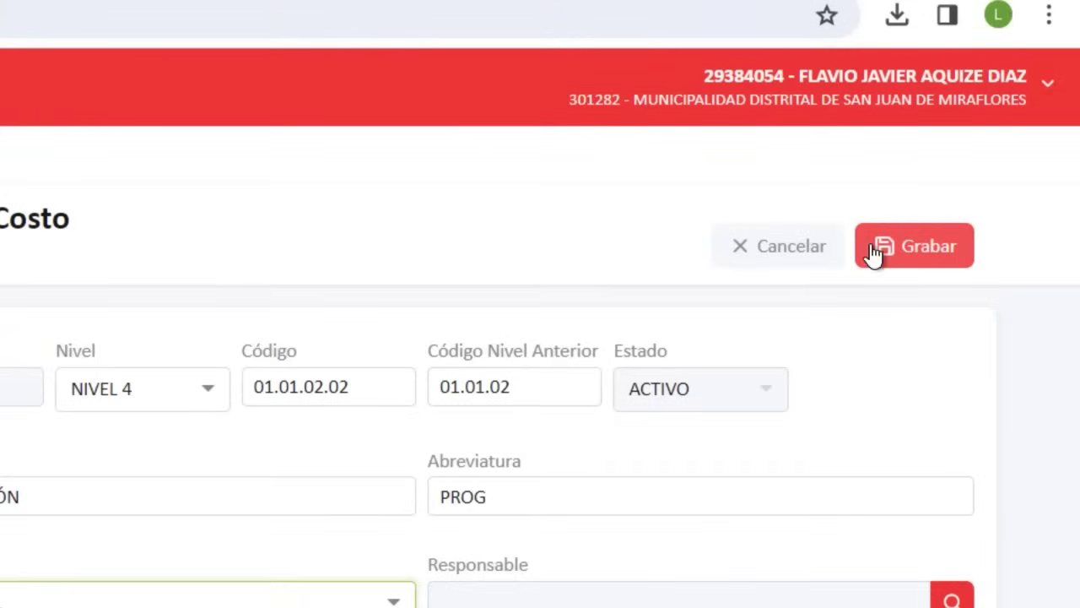
pyautogui.click(872, 251)
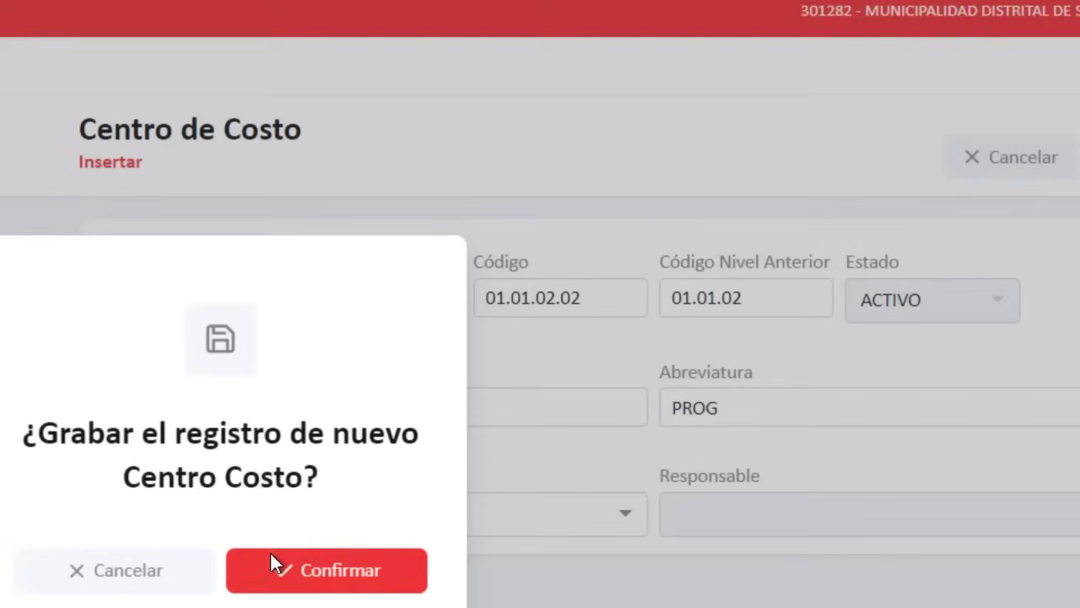
pyautogui.click(132, 607)
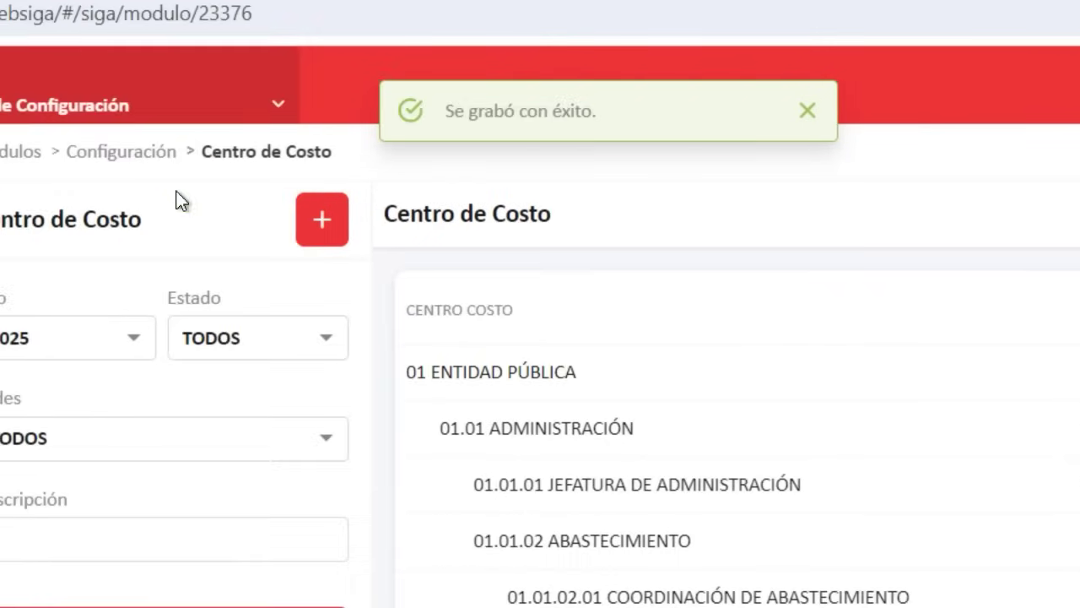
# Step: Create another NIVEL 4 cost centre with code 01.01.02.03 and previous-level code 01.01.02
pyautogui.click(321, 234)
pyautogui.click(818, 395)
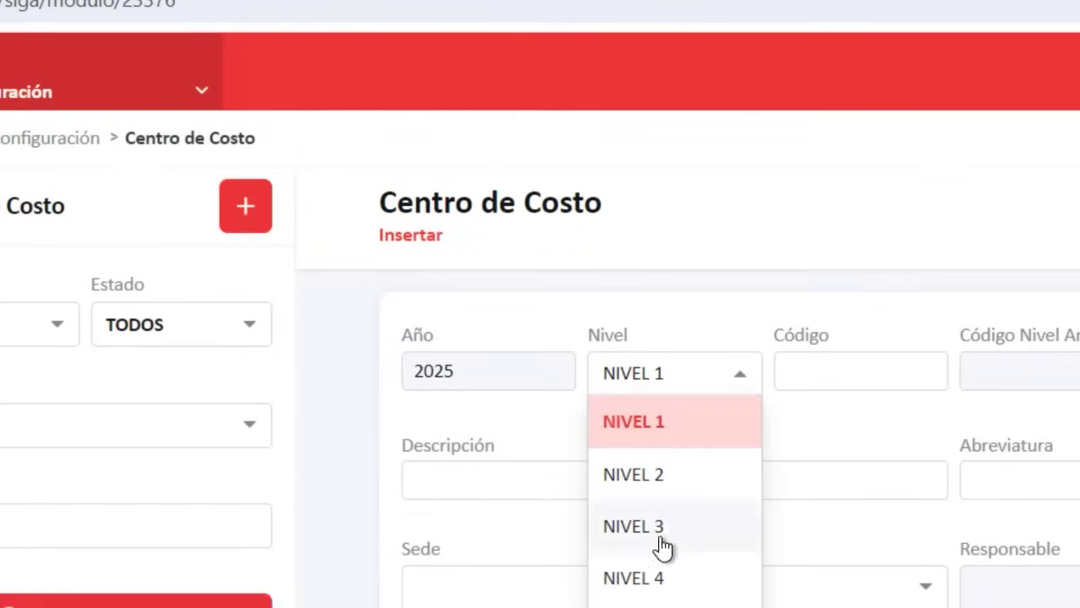
pyautogui.click(664, 589)
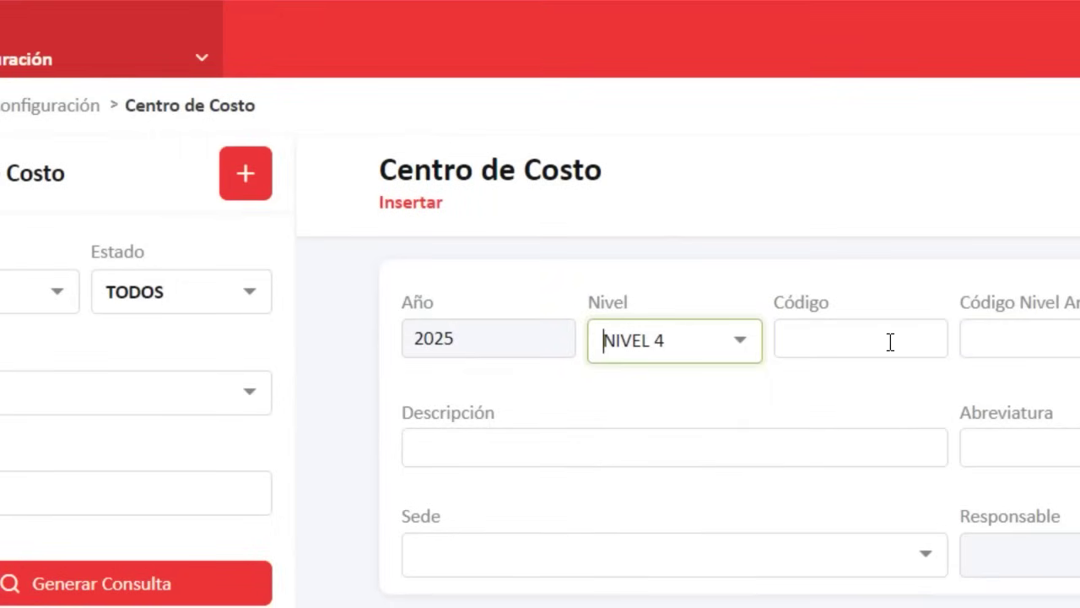
pyautogui.click(891, 341)
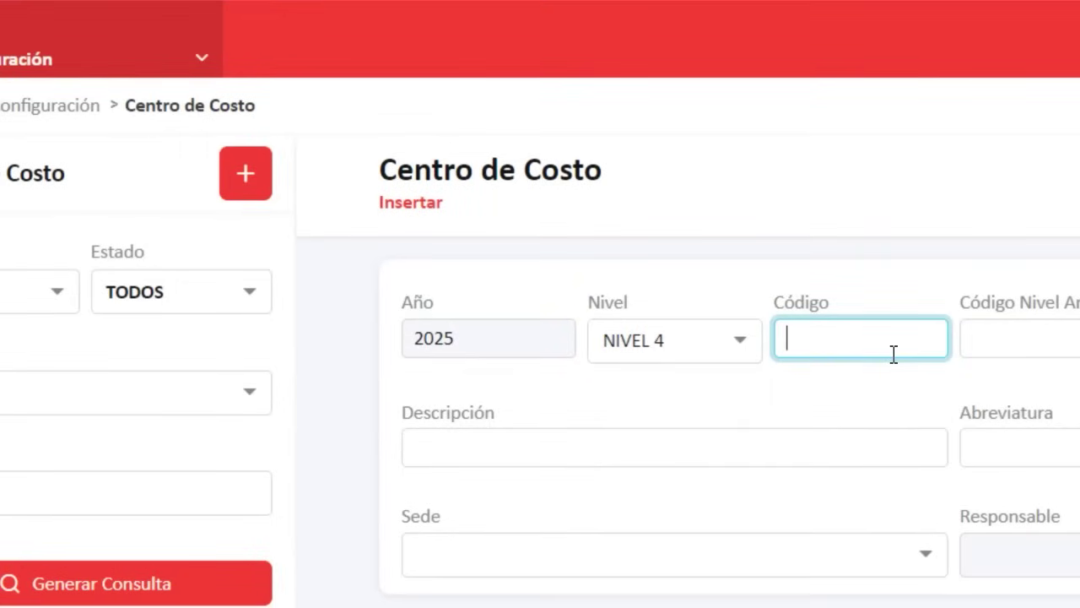
pyautogui.write('01.01.02.03')
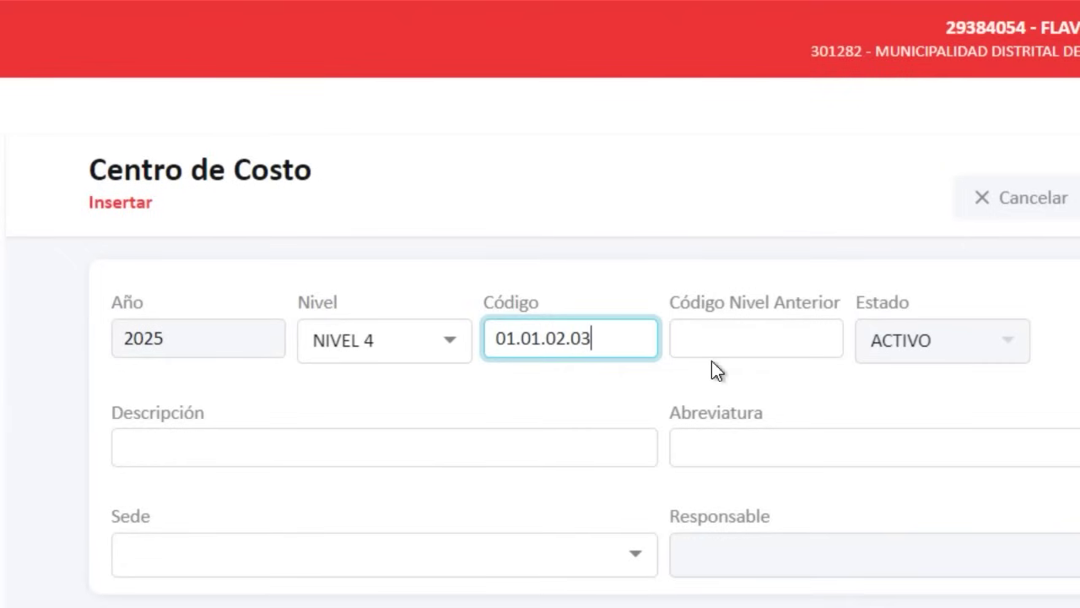
pyautogui.click(726, 335)
pyautogui.write('01.')
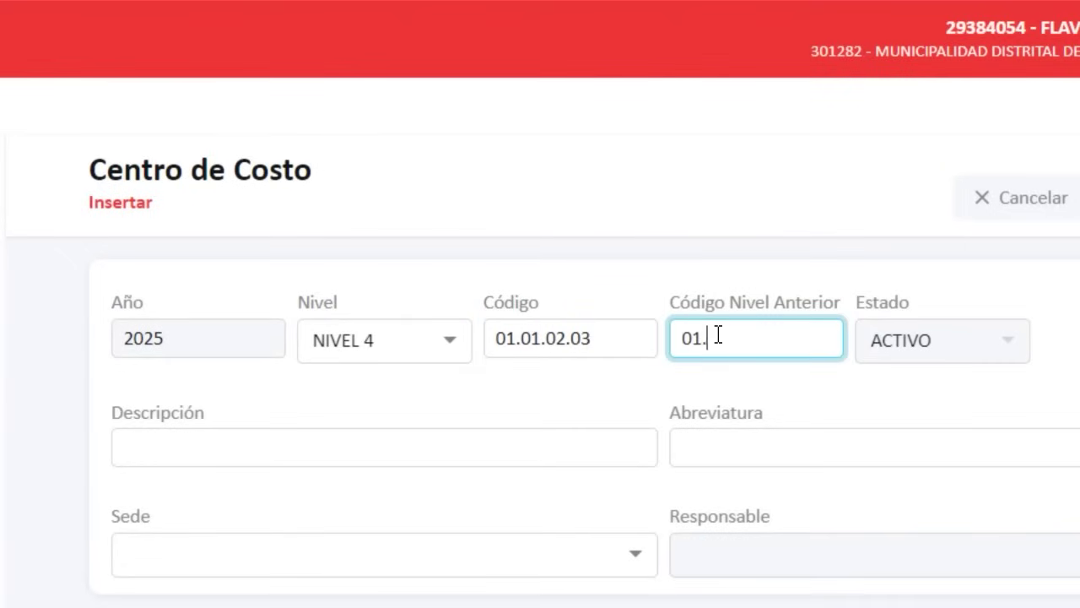
pyautogui.write('01.02')
# Step: Describe cost centre 01.01.02.03 as ADQUISICIONES with the abbreviation ADQ
pyautogui.click(393, 442)
pyautogui.write('AD')
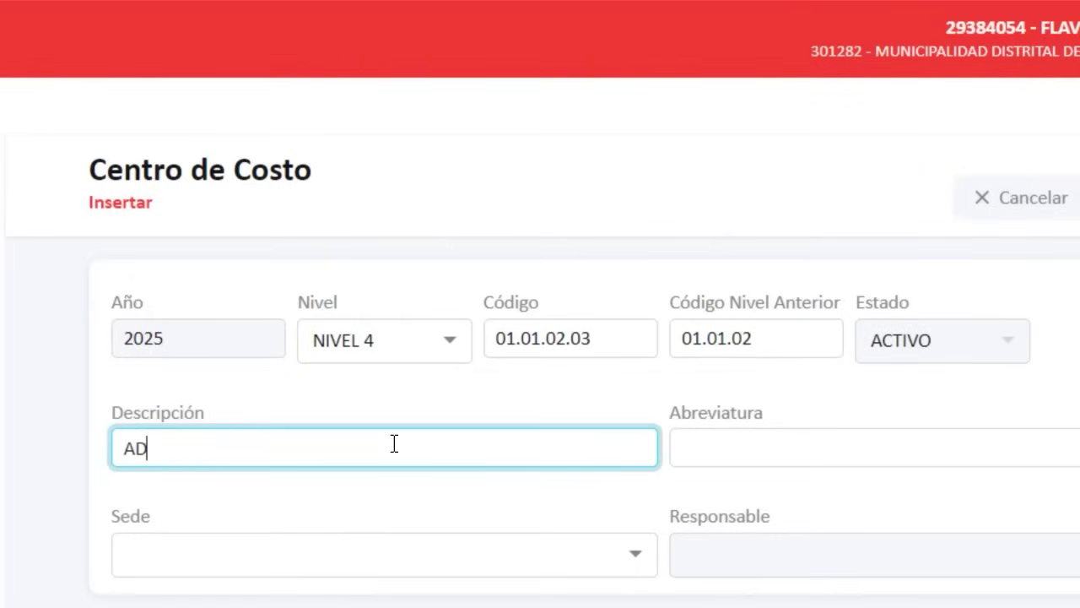
pyautogui.write('QUISICIONES')
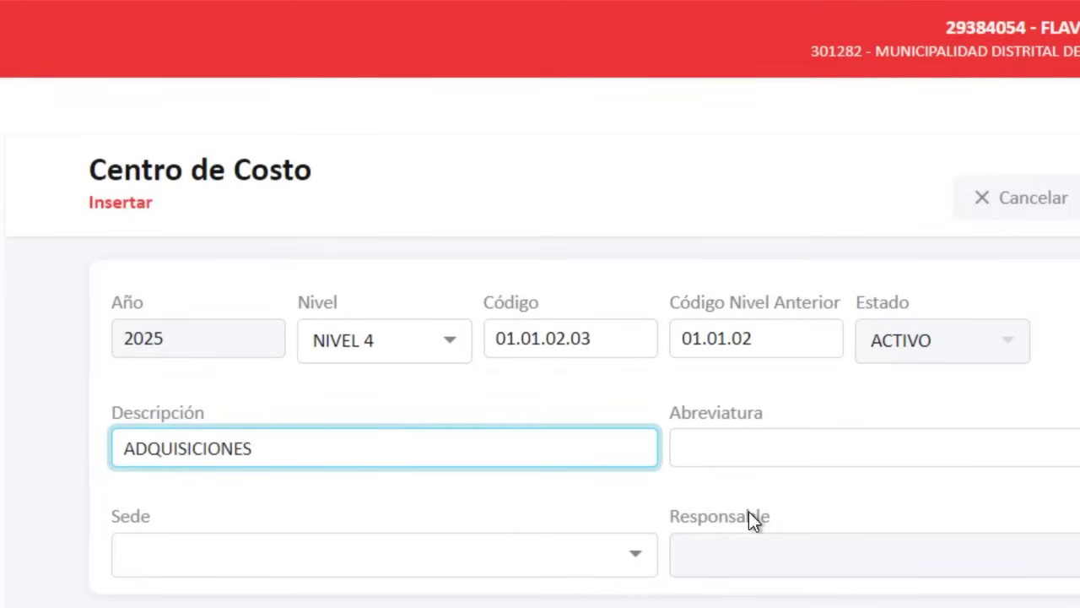
pyautogui.click(757, 462)
pyautogui.write('ADQ')
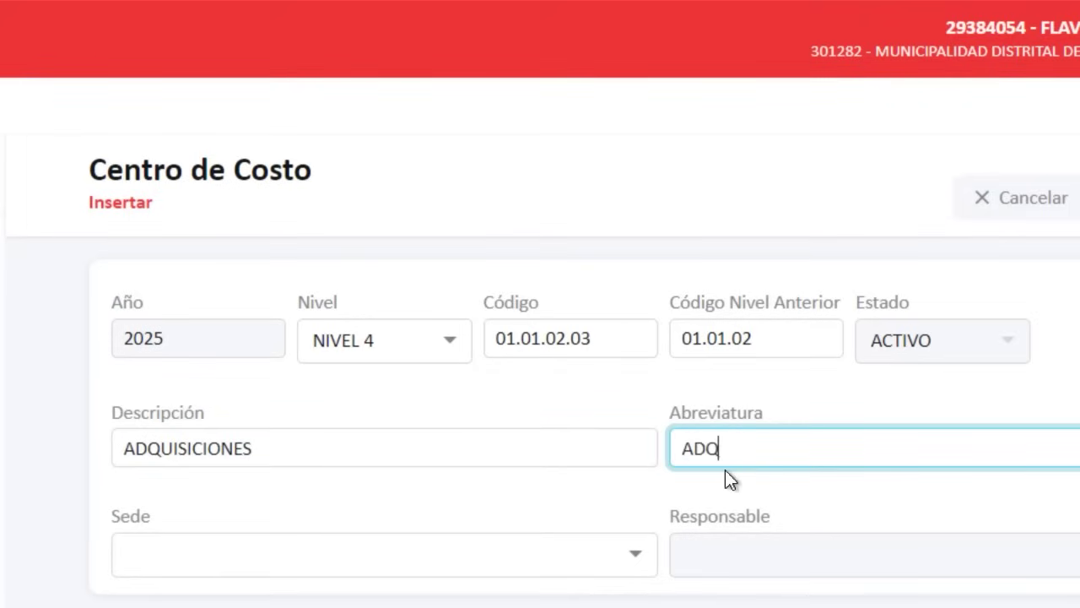
# Step: Assign SEDE CENTRAL as the site of the ADQUISICIONES cost centre and save the record
pyautogui.click(444, 534)
pyautogui.click(252, 538)
pyautogui.click(1079, 137)
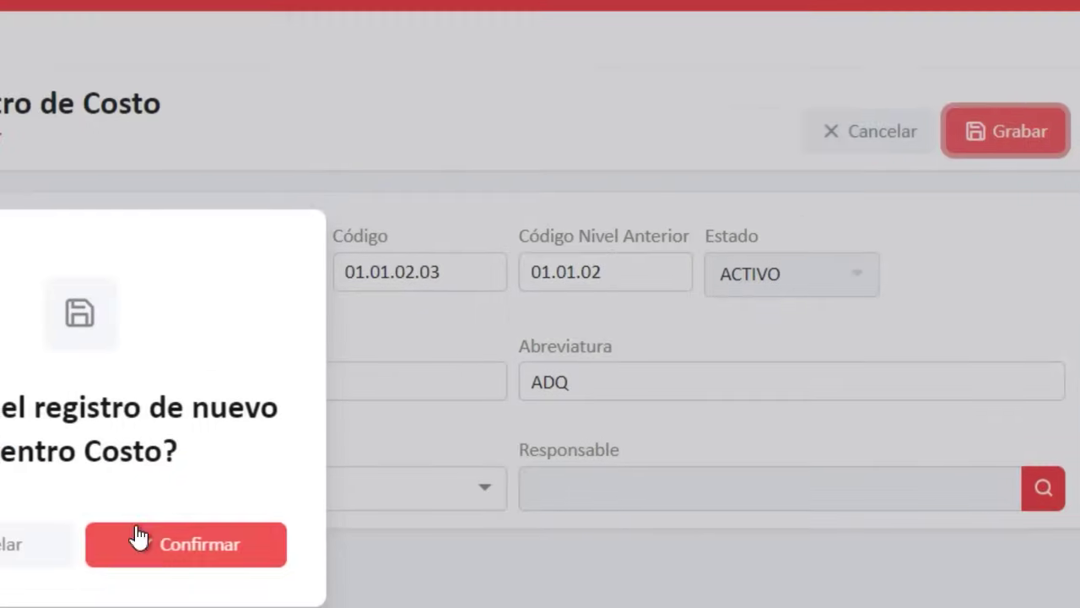
pyautogui.click(181, 544)
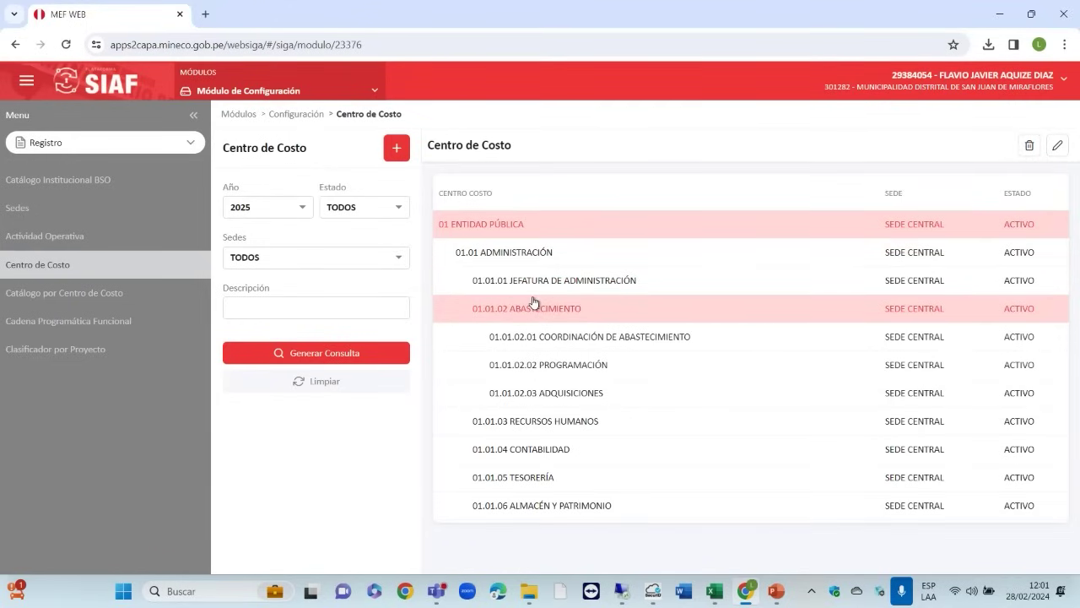
# Step: Open the 01.01 ADMINISTRACIÓN cost centre for modification and examine its details, assigned metas and operative activities
pyautogui.click(534, 346)
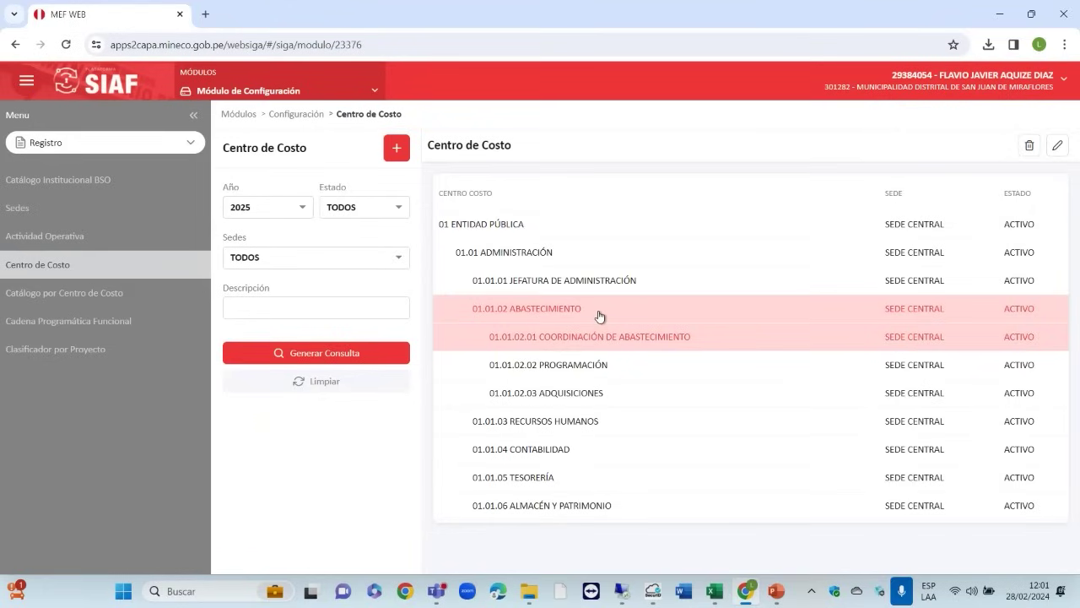
pyautogui.click(604, 264)
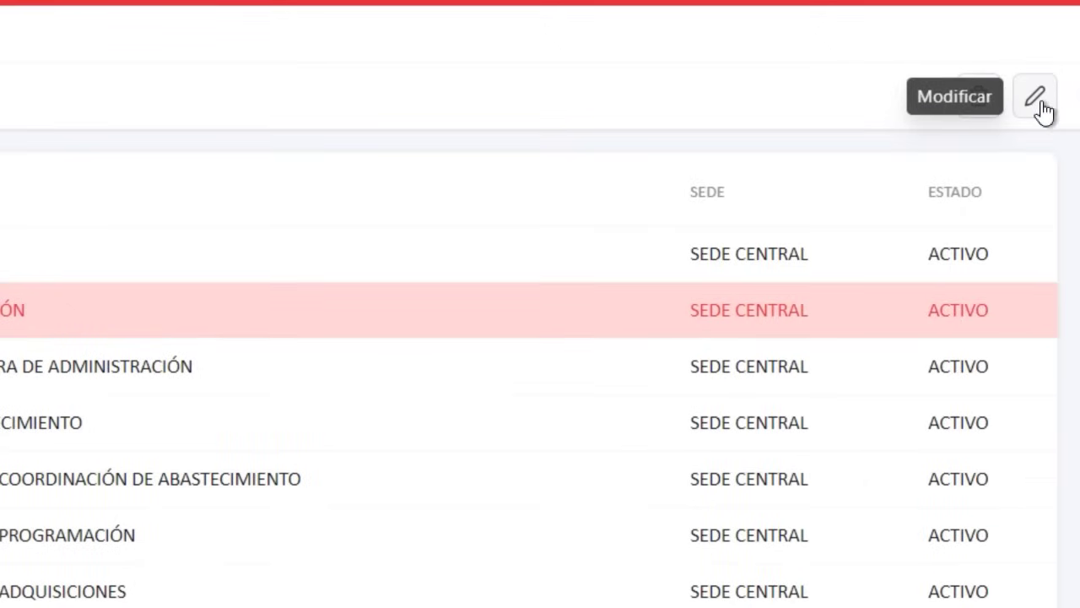
pyautogui.click(1036, 98)
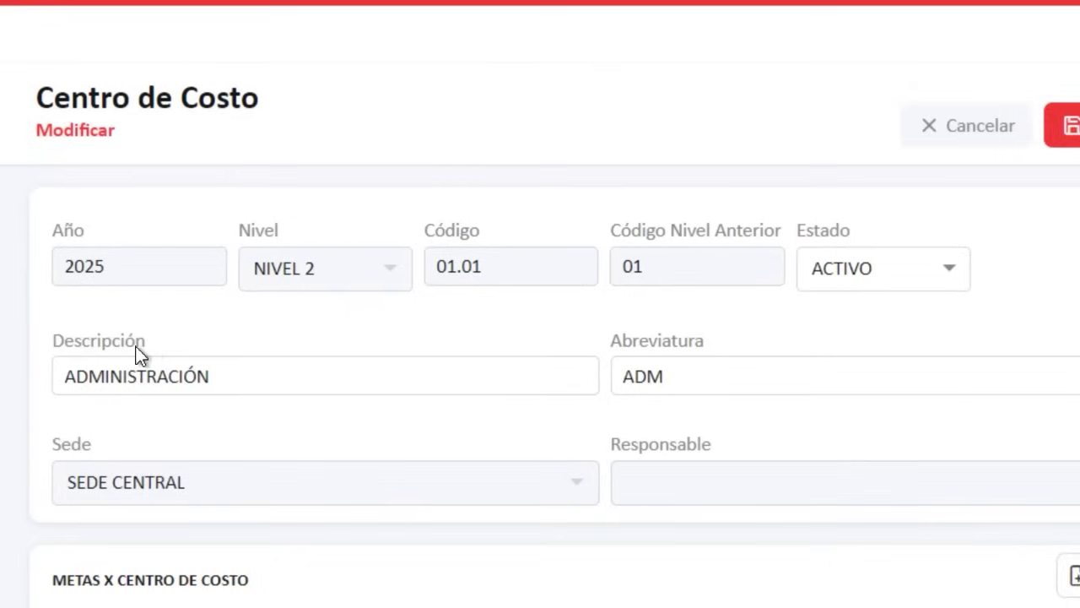
pyautogui.click(986, 283)
pyautogui.click(1079, 281)
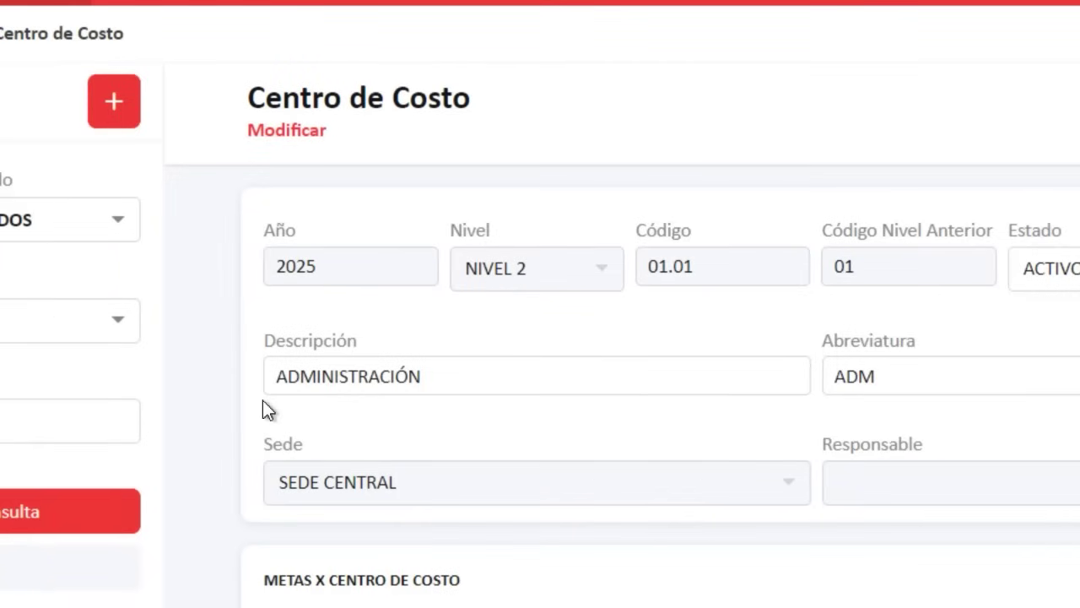
pyautogui.click(132, 372)
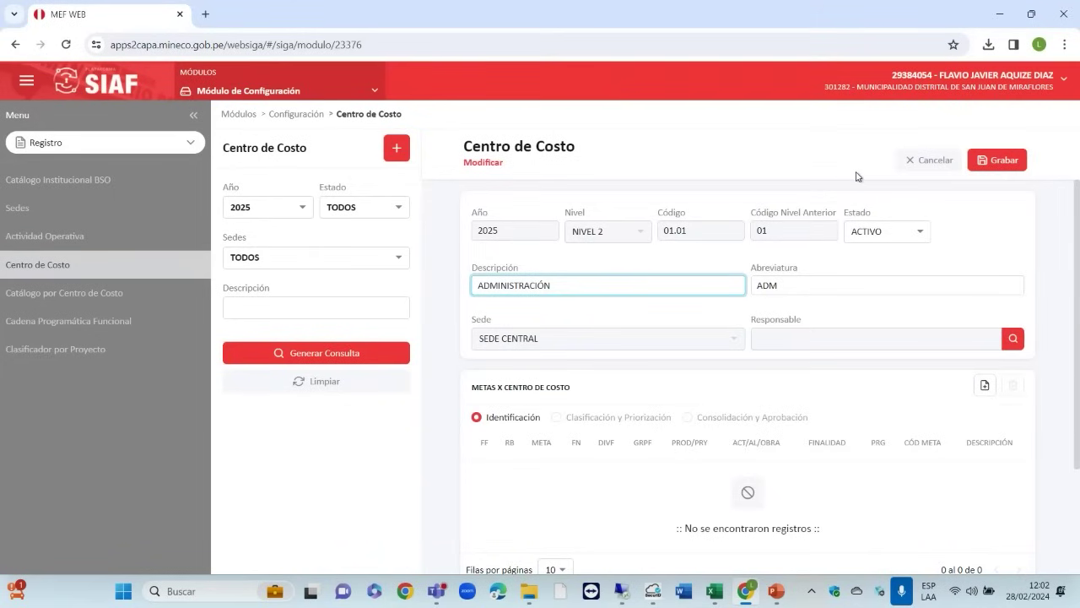
pyautogui.scroll(-2, 1046, 367)
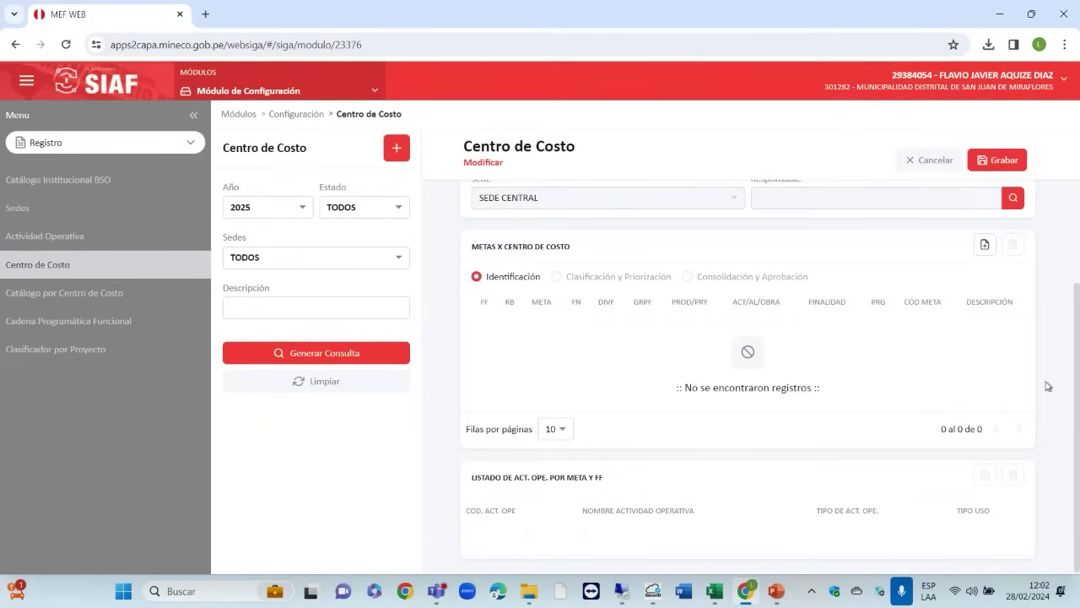
# Step: Try to leave the open ADMINISTRACIÓN record for other registers, and cancel its modification without saving
pyautogui.click(82, 245)
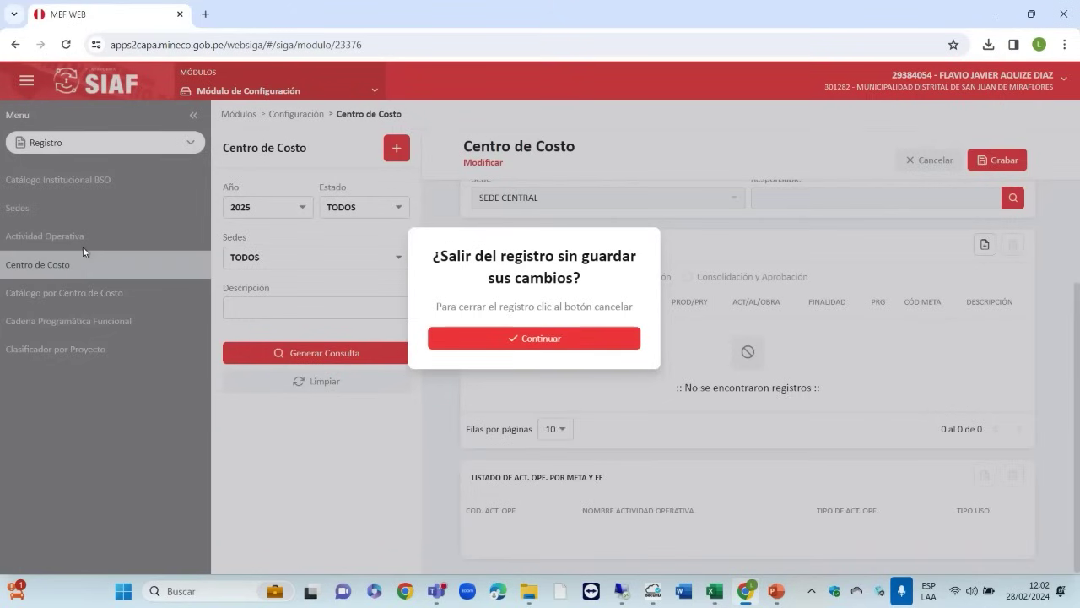
pyautogui.click(493, 338)
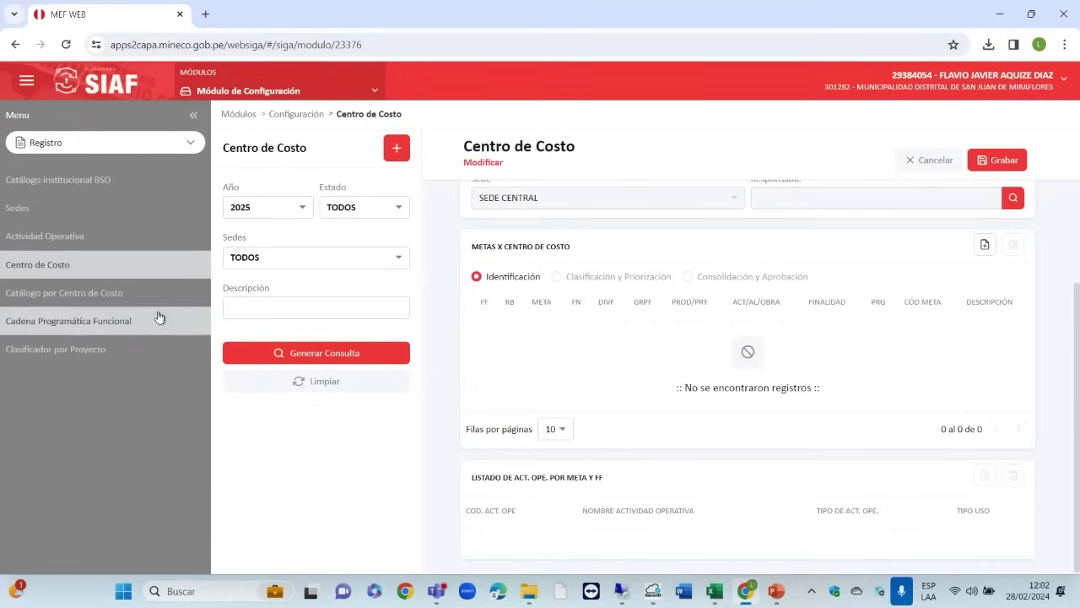
pyautogui.click(124, 322)
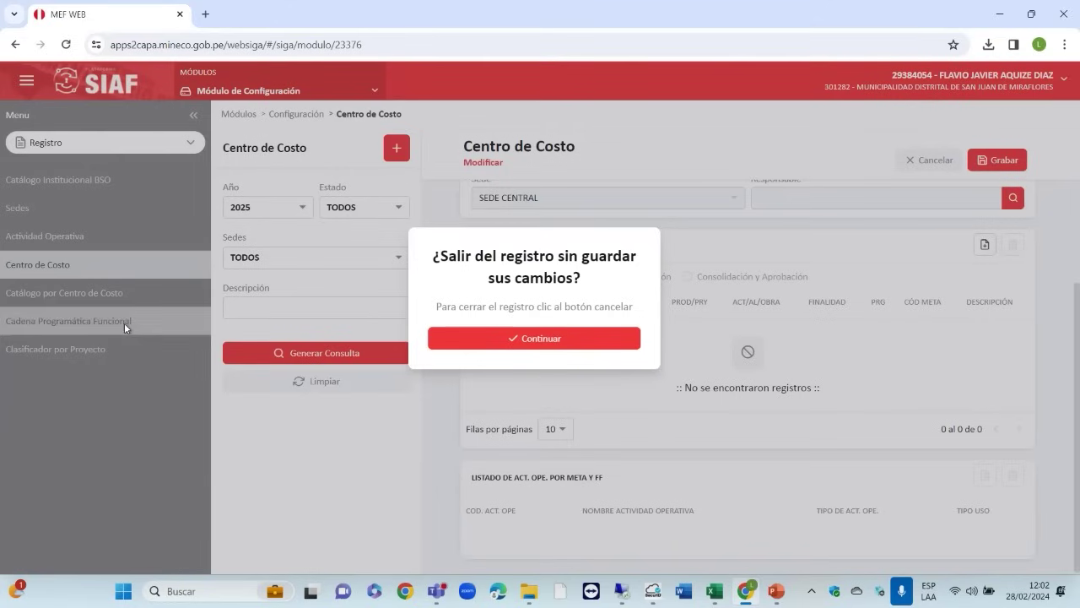
pyautogui.click(490, 339)
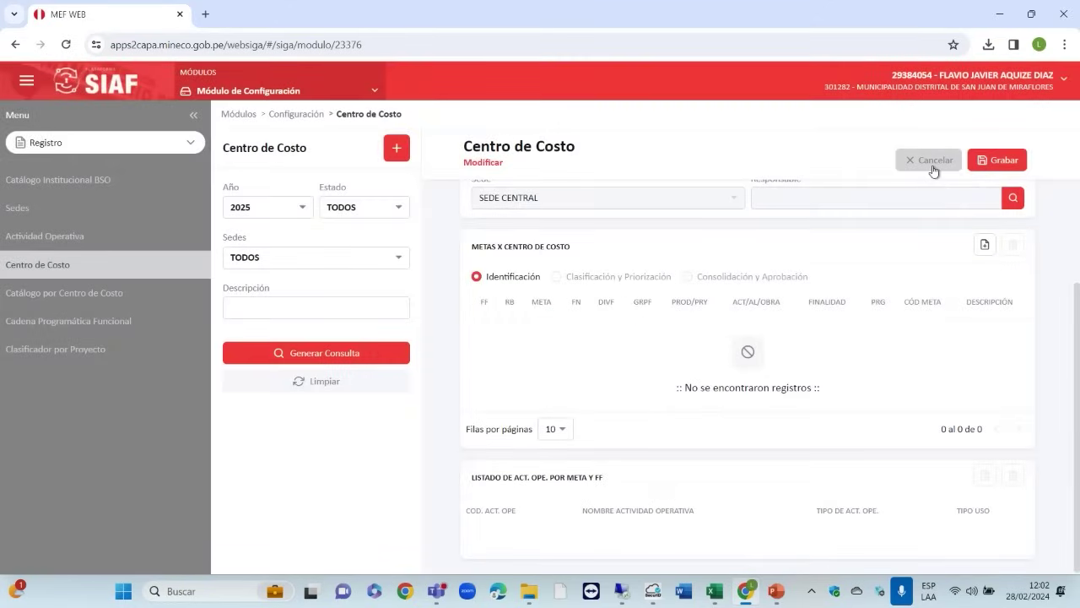
pyautogui.click(932, 160)
pyautogui.click(623, 364)
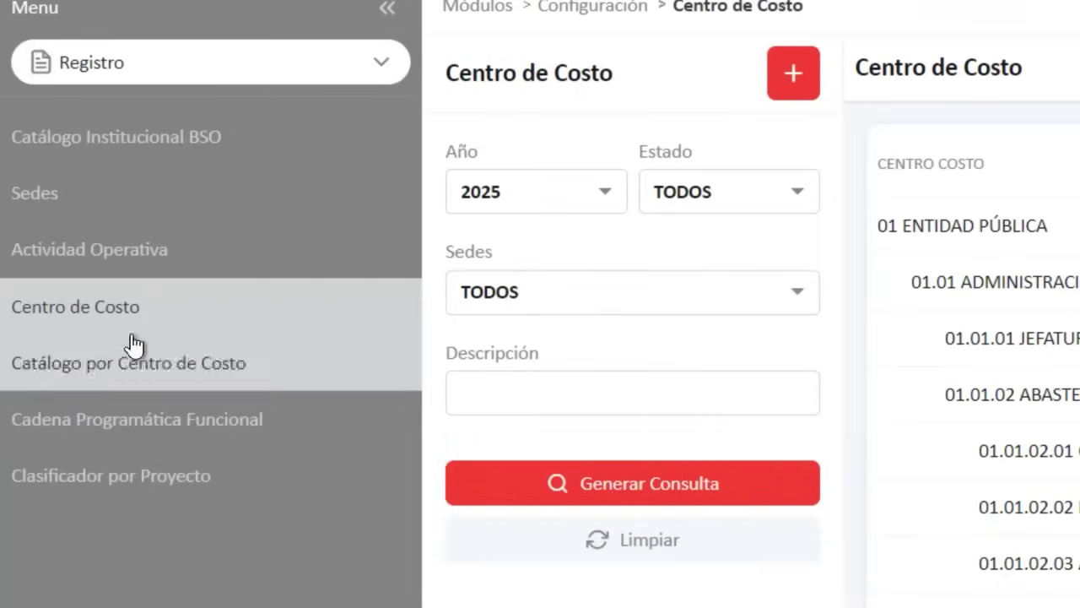
# Step: Visit the Actividad Operativa register, and return to Centro de Costo to list all 2025 cost centres
pyautogui.click(154, 246)
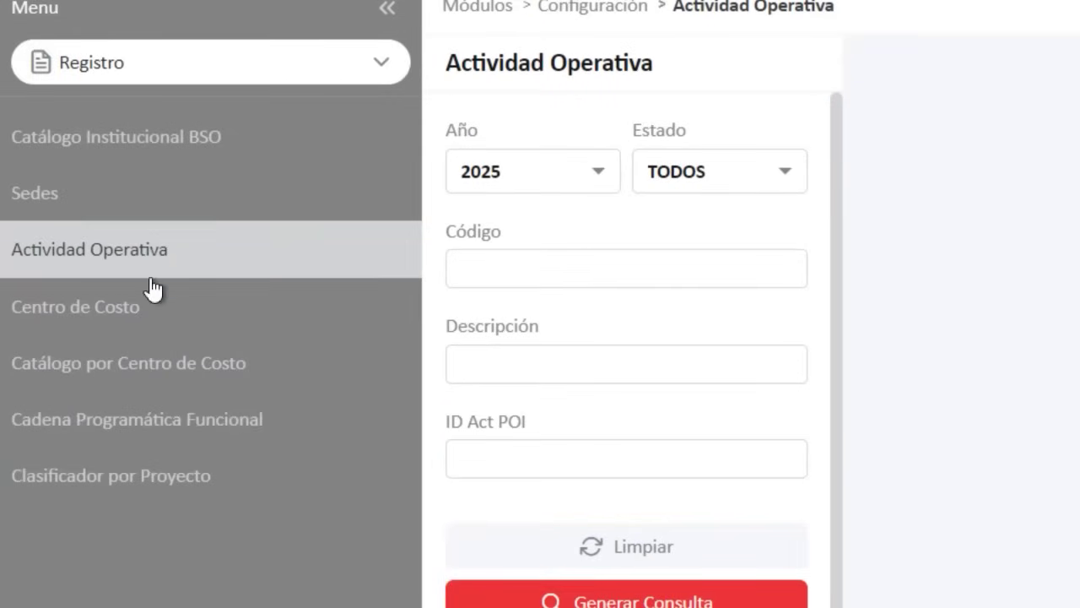
pyautogui.click(145, 327)
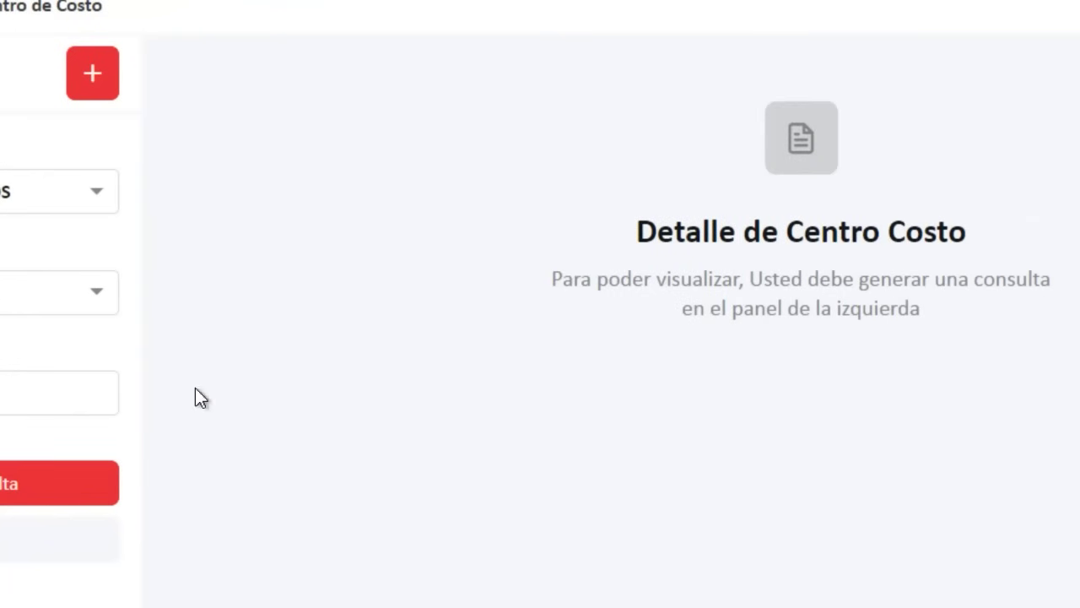
pyautogui.click(275, 488)
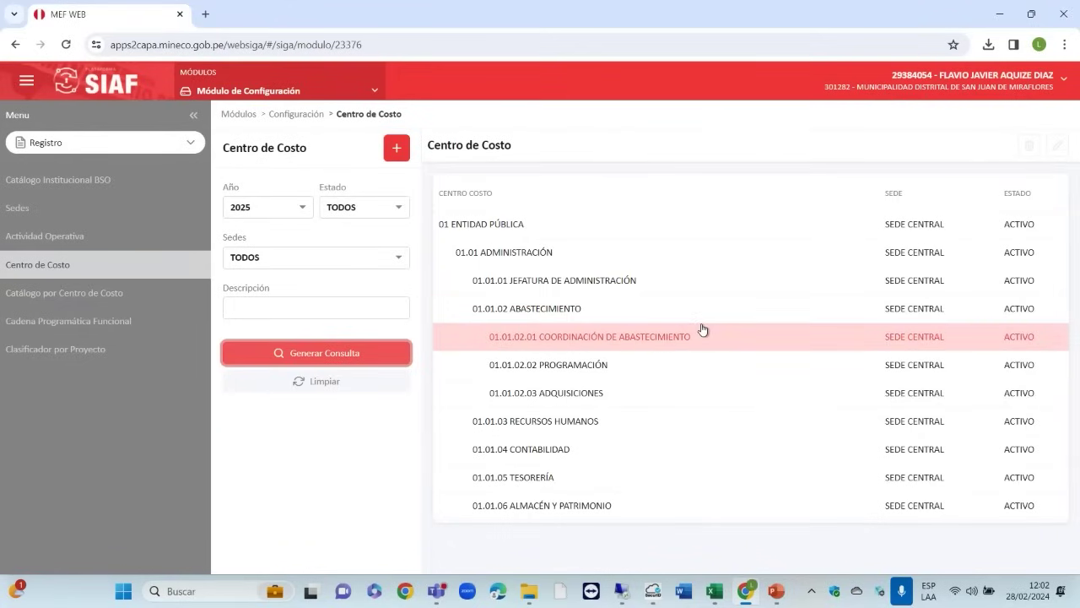
# Step: Open the Cadena Programática Funcional register, discard a blank new entry and query the 2025 records for the IDENTIFICACIÓN phase
pyautogui.click(103, 324)
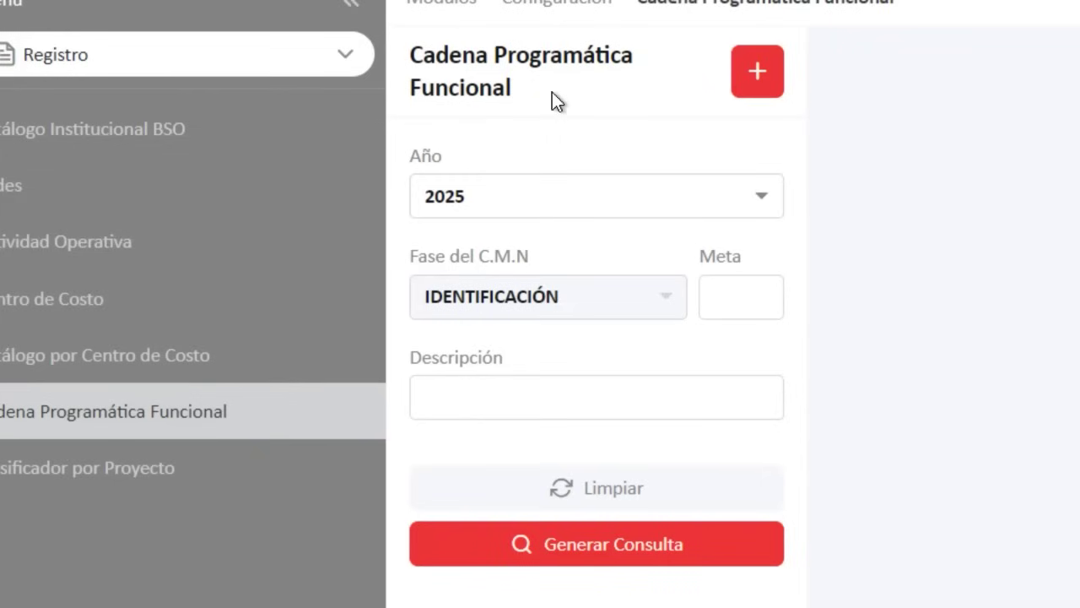
pyautogui.click(759, 76)
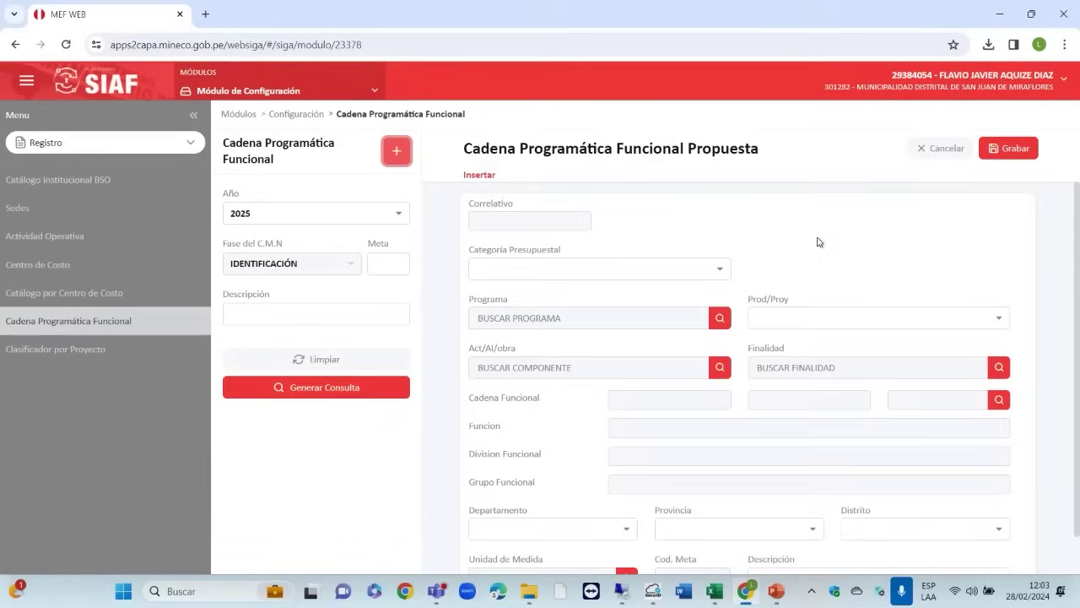
pyautogui.click(931, 156)
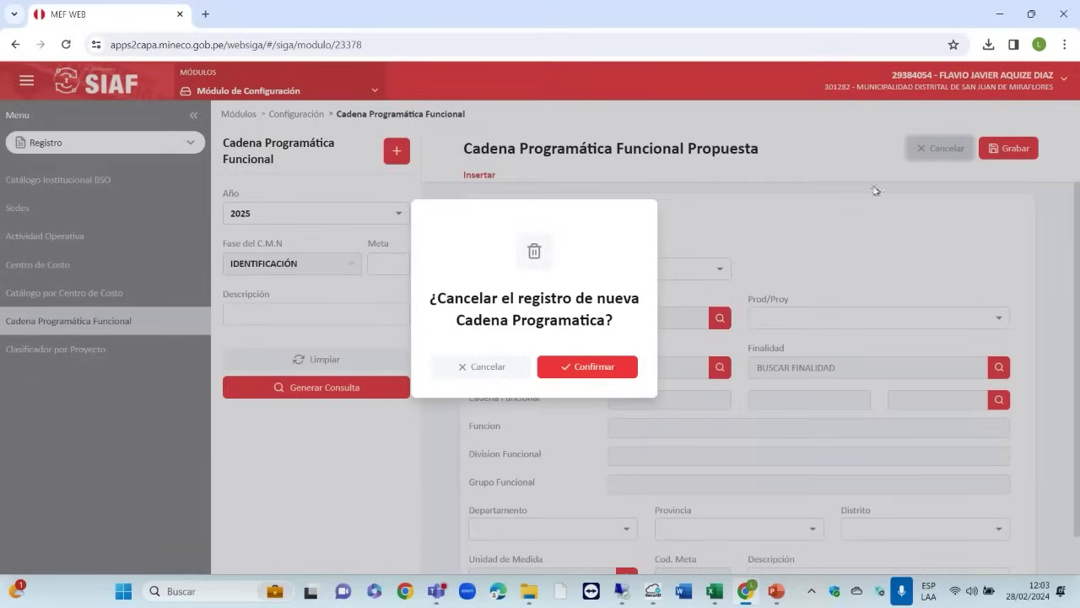
pyautogui.click(606, 365)
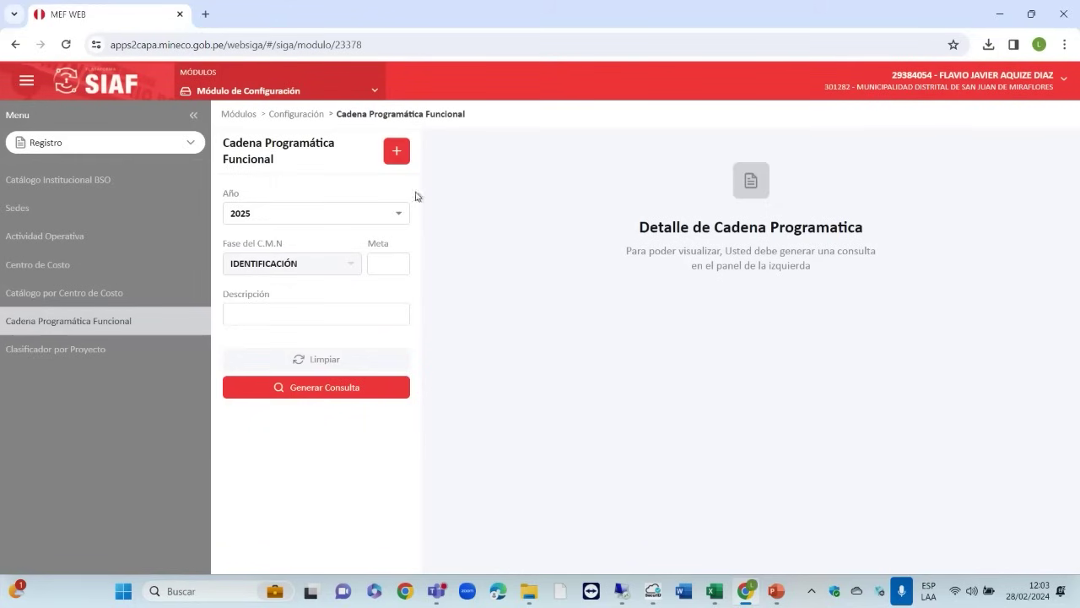
pyautogui.click(335, 386)
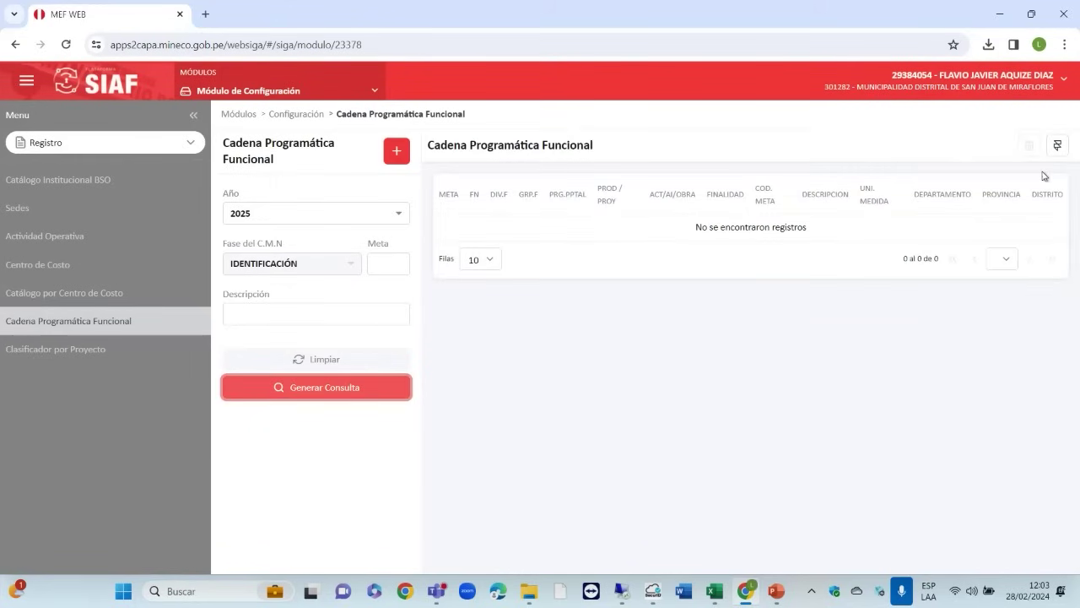
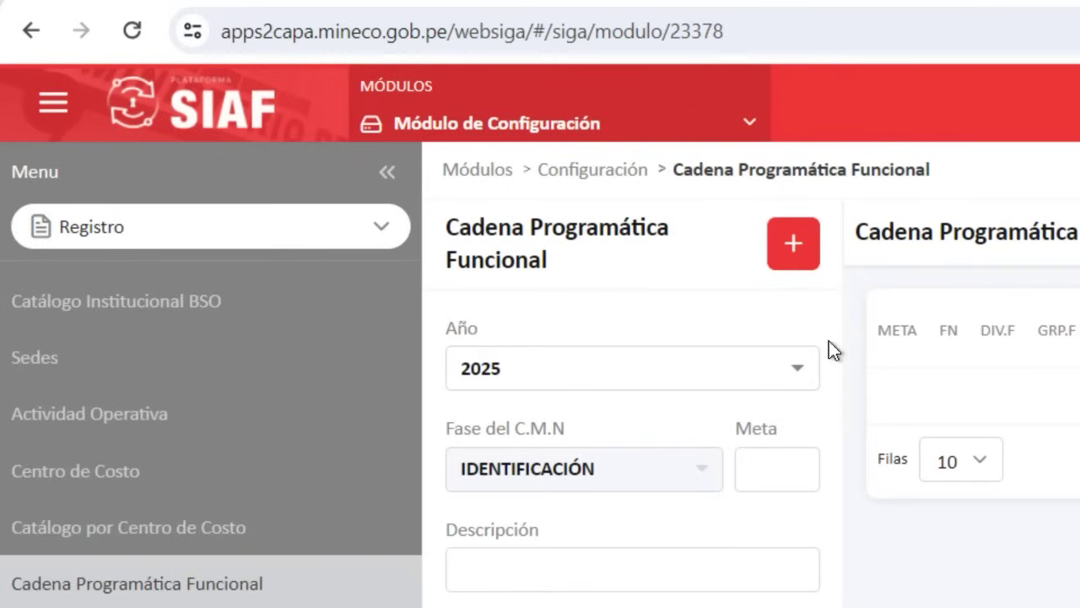
# Step: Start a new proposed functional programmatic chain with budget category ASIGNACIONES PRESUPUESTARIAS QUE NO RESULTAN EN PRODUCTOS
pyautogui.click(786, 245)
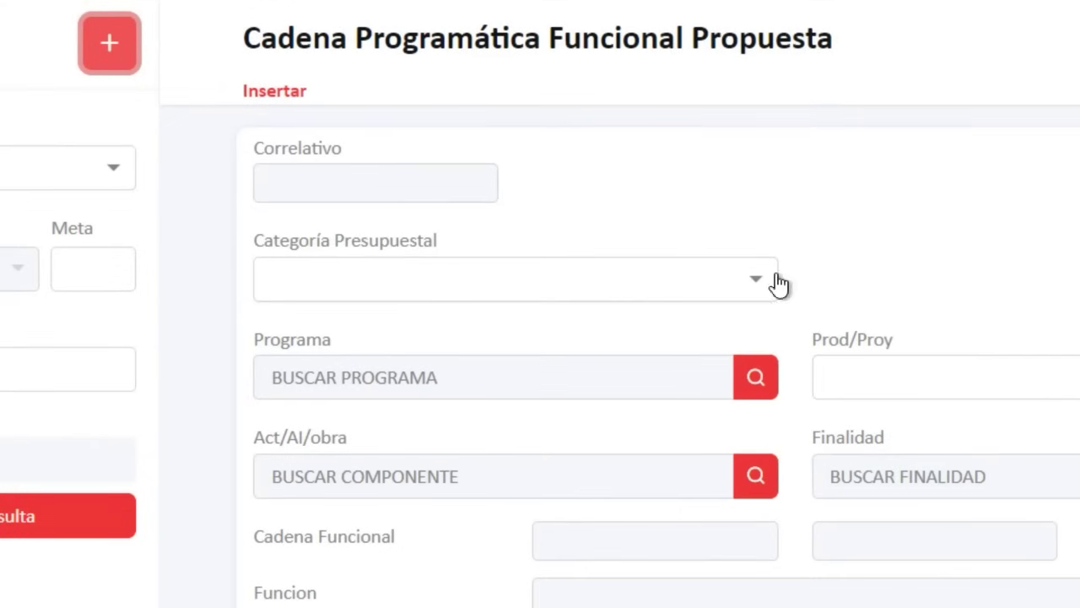
pyautogui.click(720, 275)
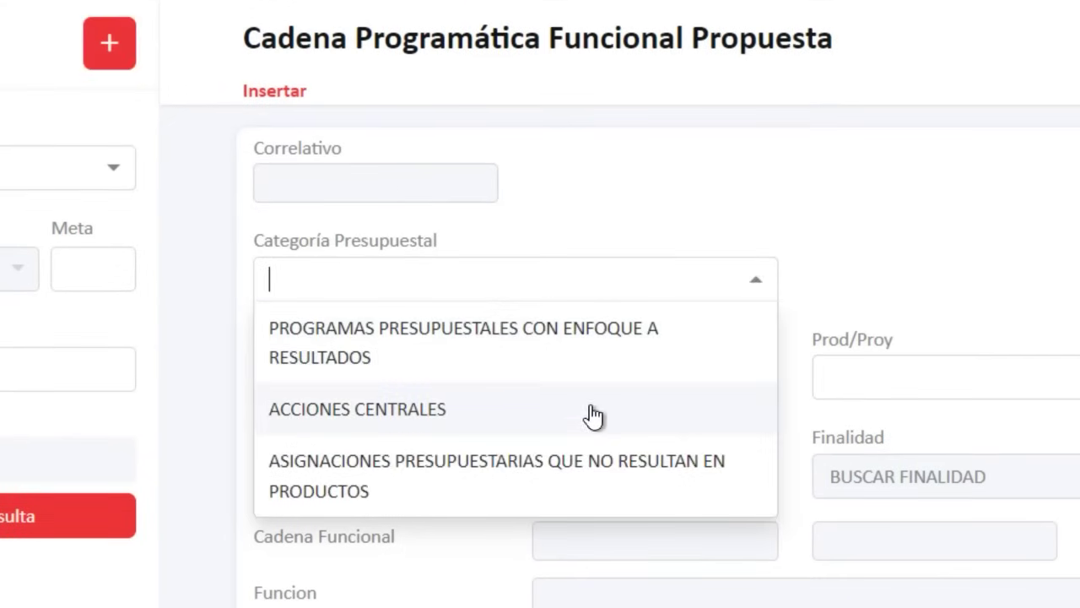
pyautogui.click(501, 478)
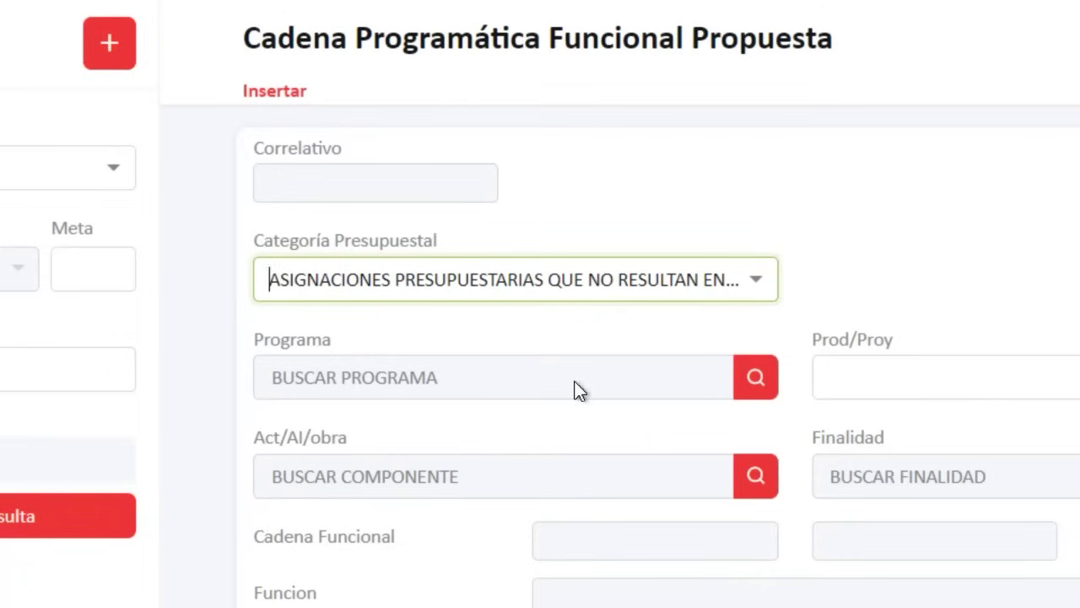
# Step: Assign program 9002 - ASIGNACIONES PRESUPUESTARIAS QUE NO RESULTAN EN PRODUCTOS and product/project 3999999 - SIN PRODUCTO to the new chain
pyautogui.click(758, 375)
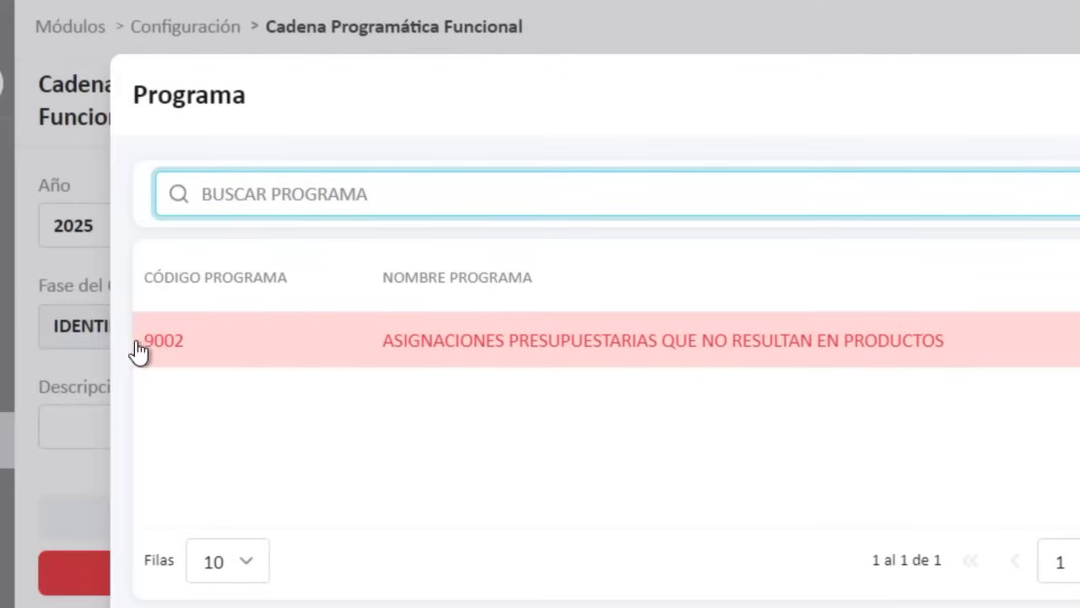
pyautogui.click(199, 358)
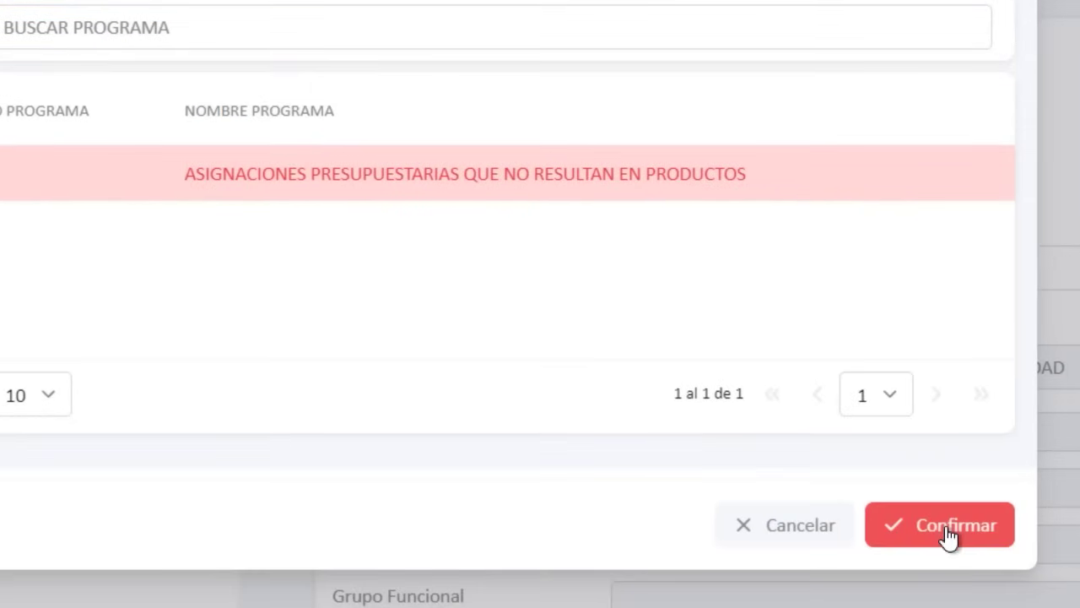
pyautogui.click(949, 535)
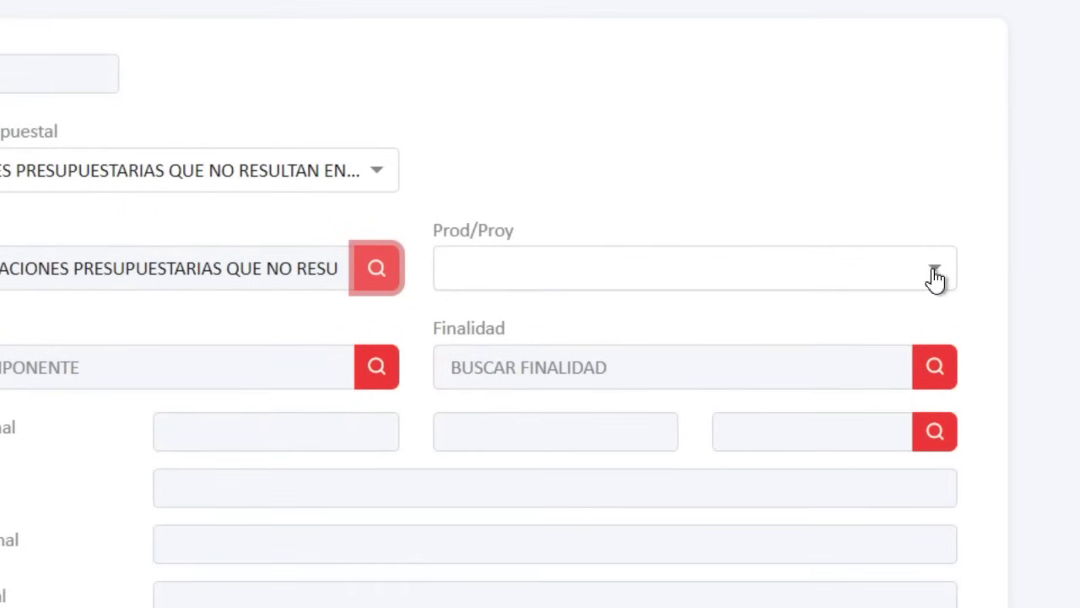
pyautogui.click(935, 271)
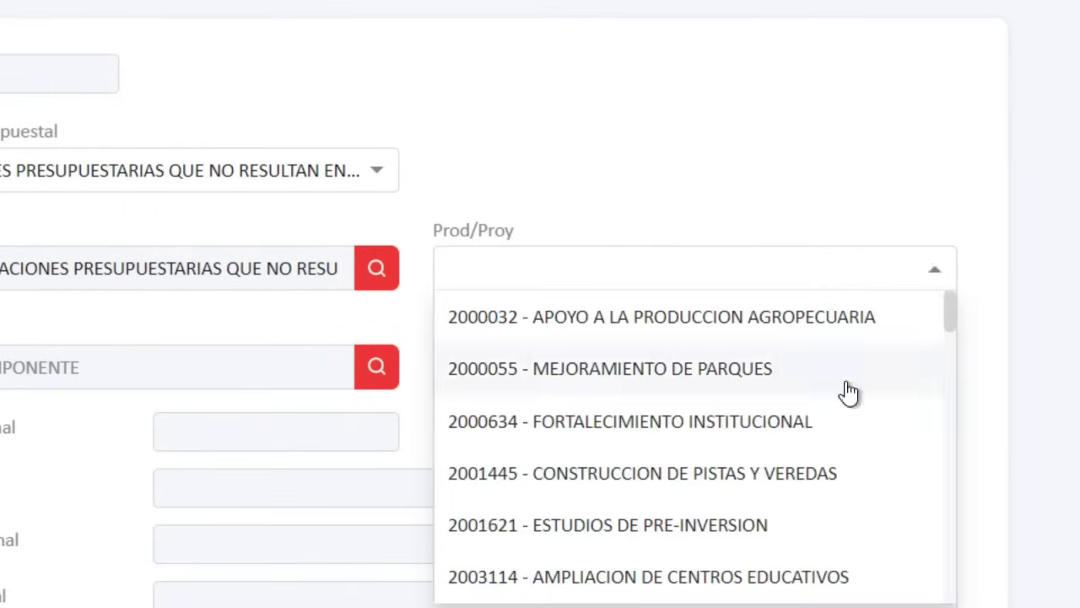
pyautogui.scroll(-10, 697, 173)
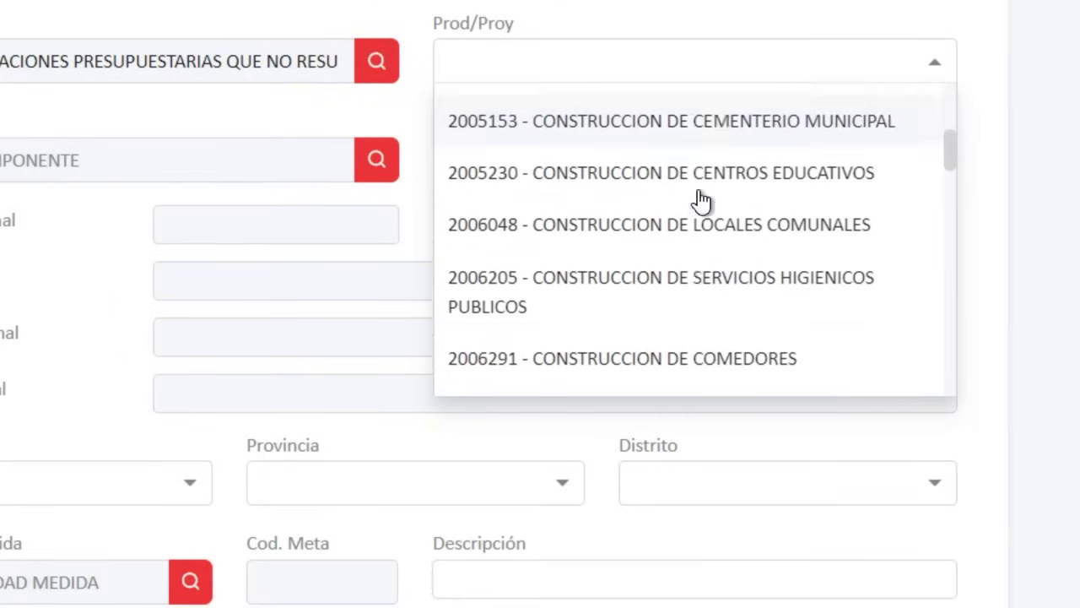
pyautogui.scroll(-15, 701, 200)
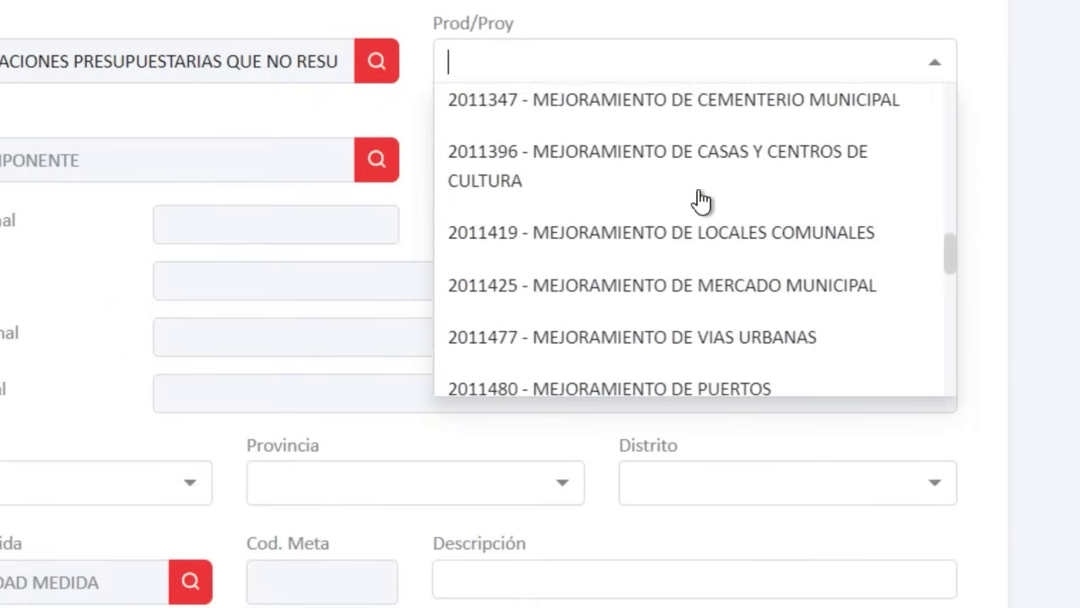
pyautogui.scroll(-2, 699, 203)
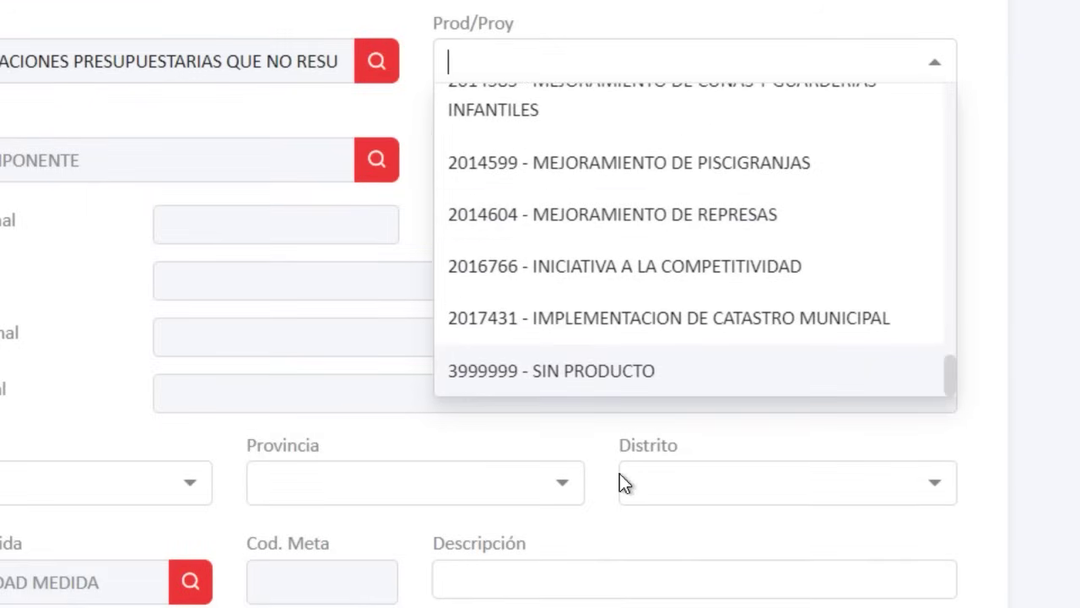
pyautogui.click(644, 377)
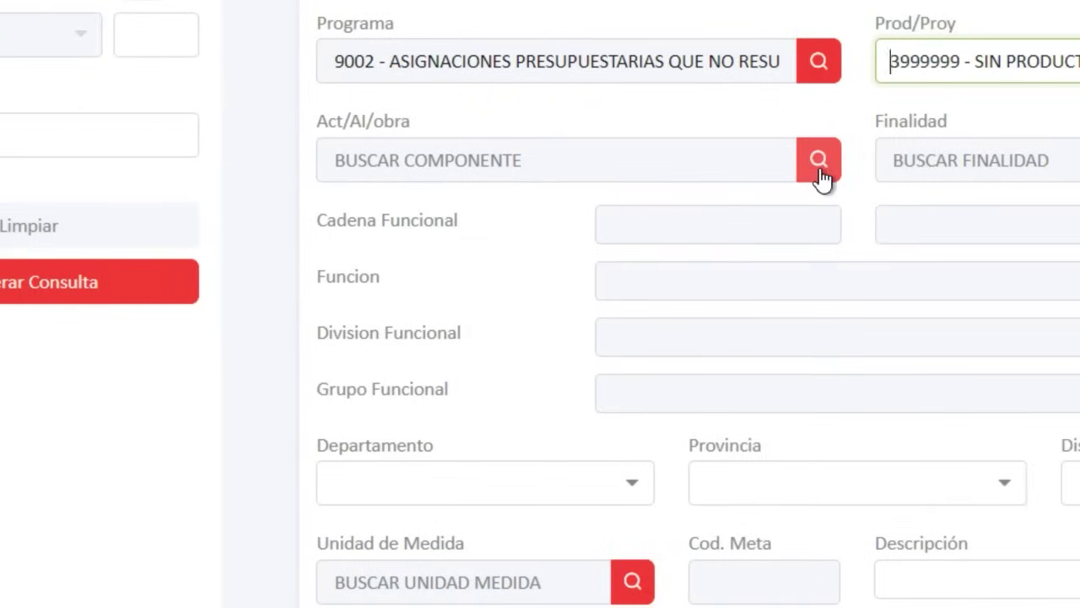
# Step: Set the chain's activity to 5000003 - GESTION ADMINISTRATIVA and its purpose to 0000000 - FINALIDAD GENERICA
pyautogui.click(819, 175)
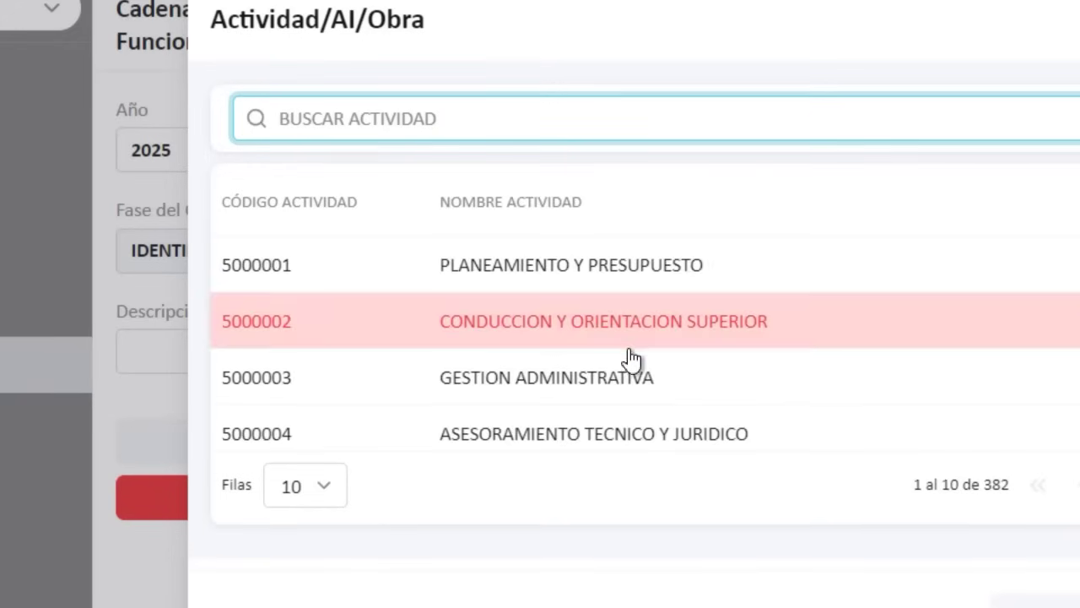
pyautogui.click(622, 375)
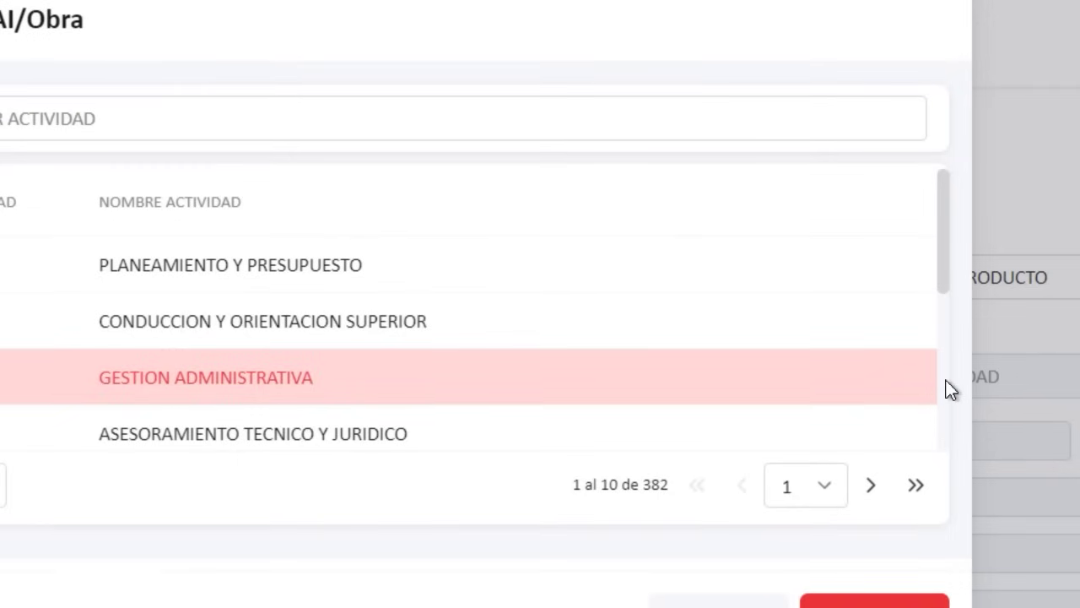
pyautogui.click(947, 382)
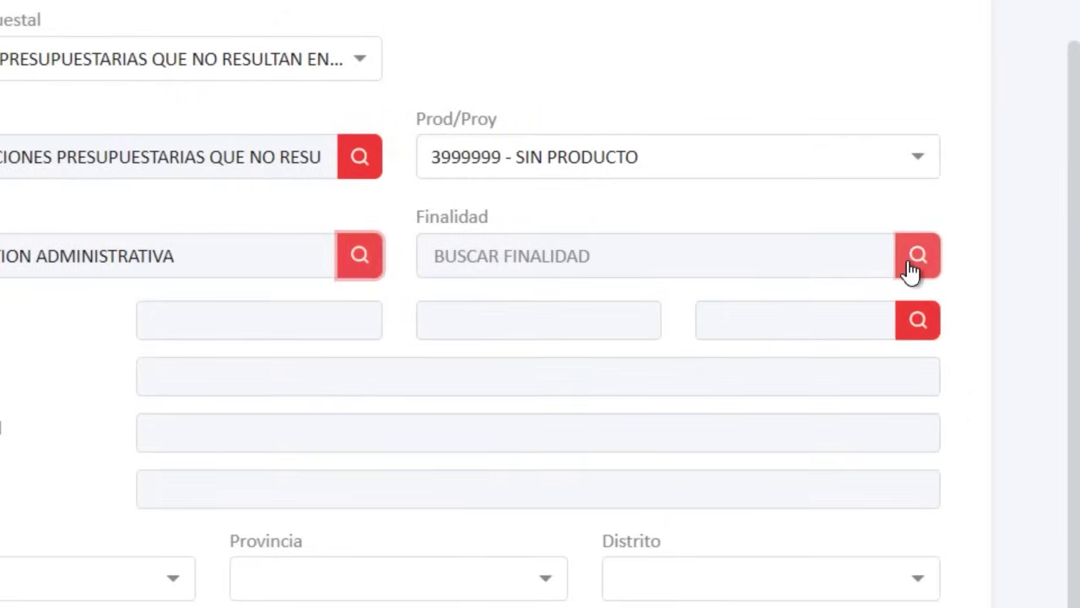
pyautogui.click(915, 256)
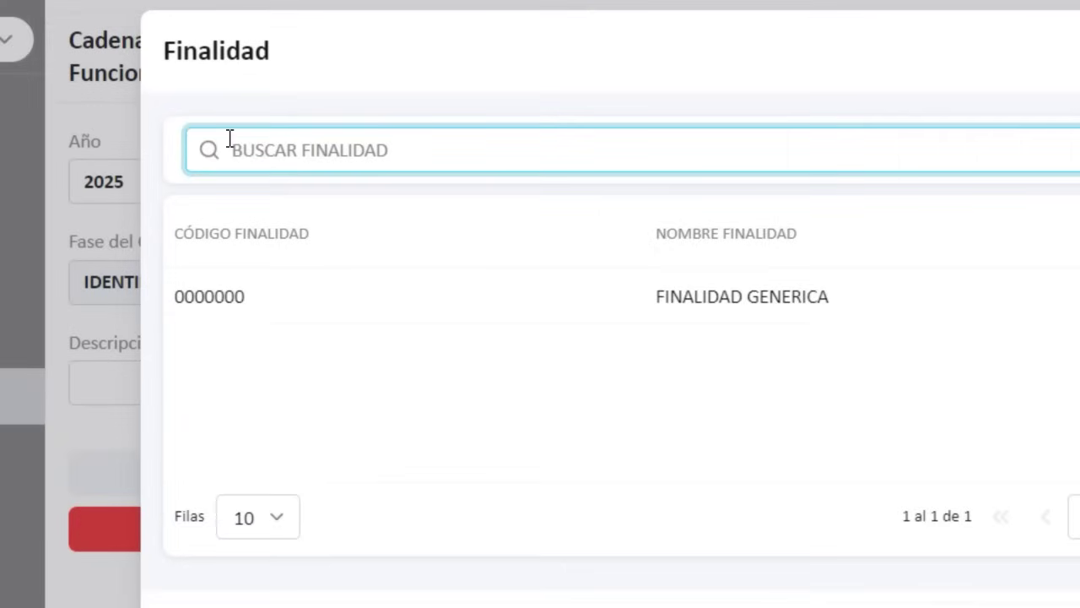
pyautogui.click(513, 307)
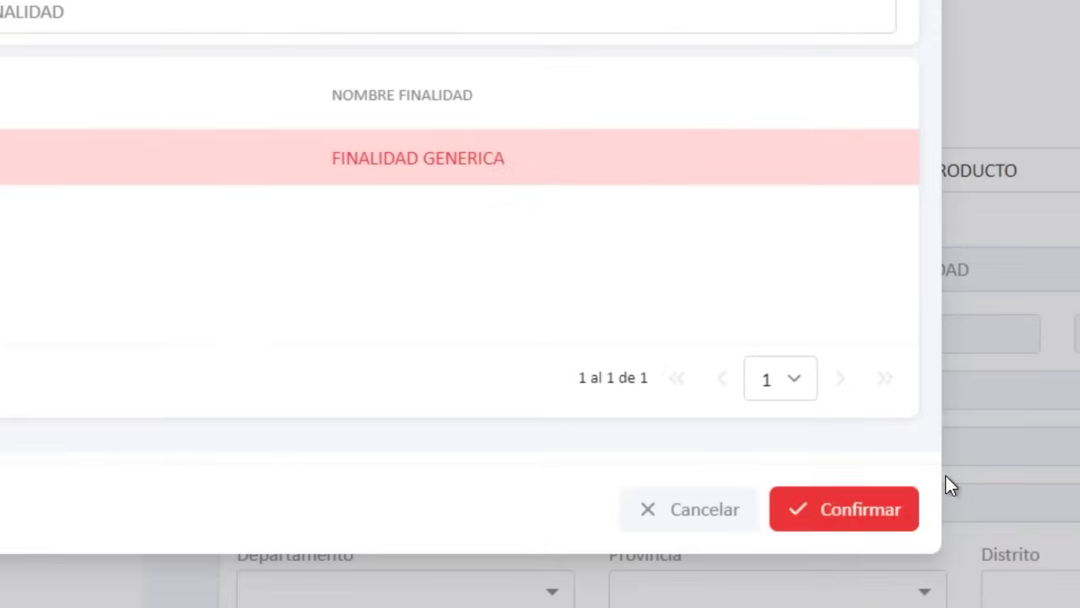
pyautogui.click(854, 512)
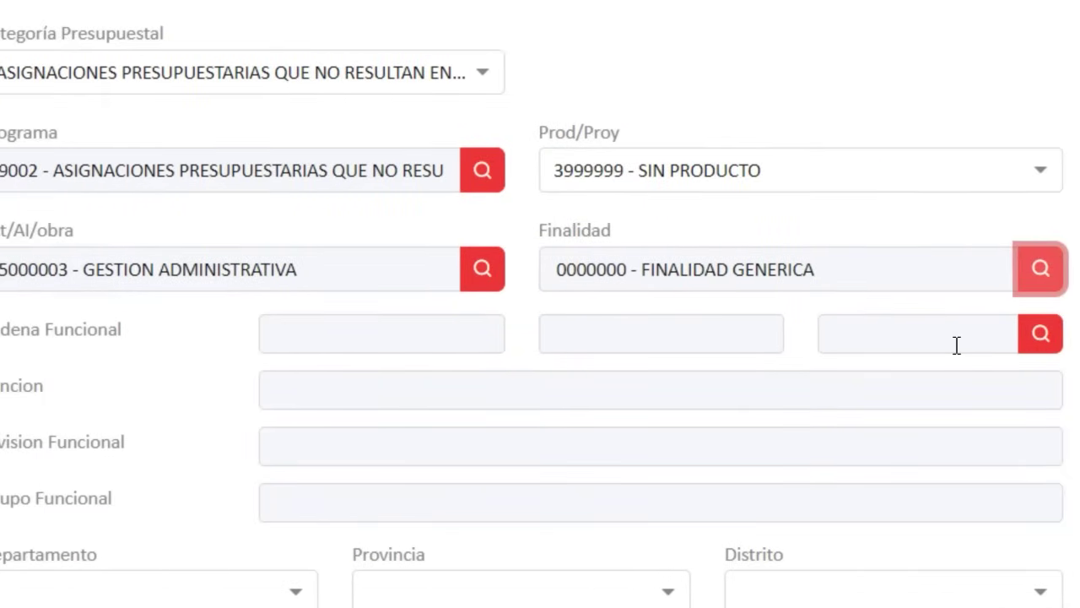
# Step: Select functional chain 02 006 0008, ASESORAMIENTO Y APOYO, for the proposed programmatic chain
pyautogui.click(1041, 334)
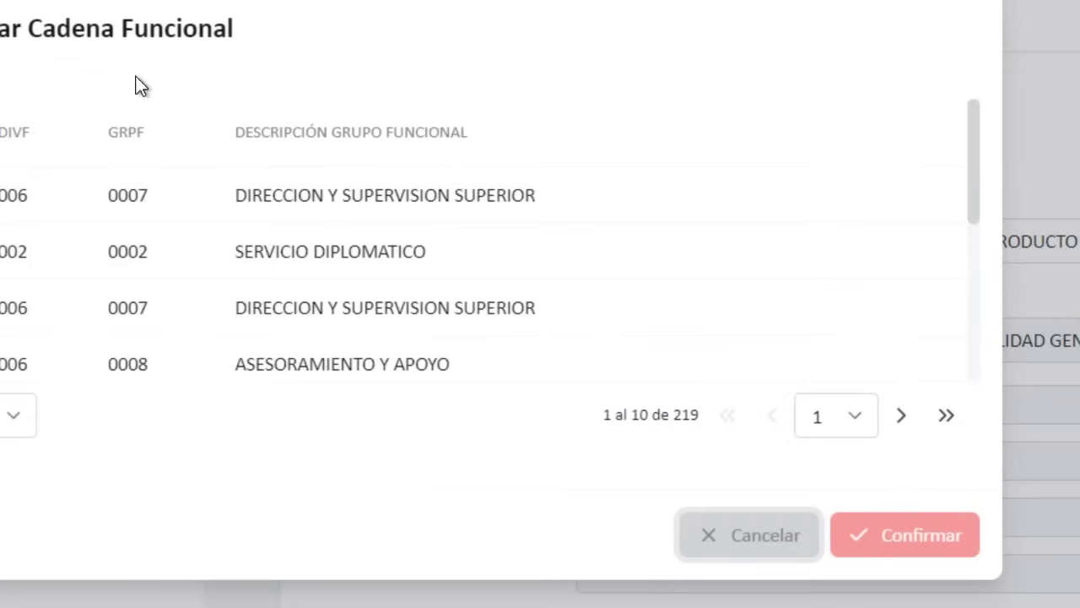
pyautogui.scroll(-3, 331, 240)
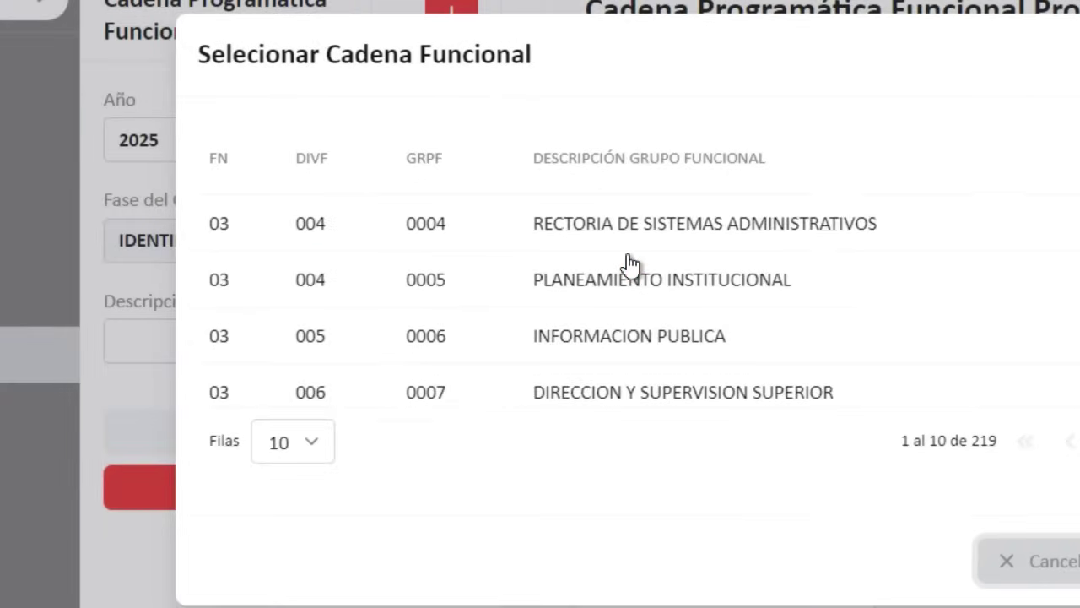
pyautogui.scroll(2, 629, 265)
pyautogui.click(628, 265)
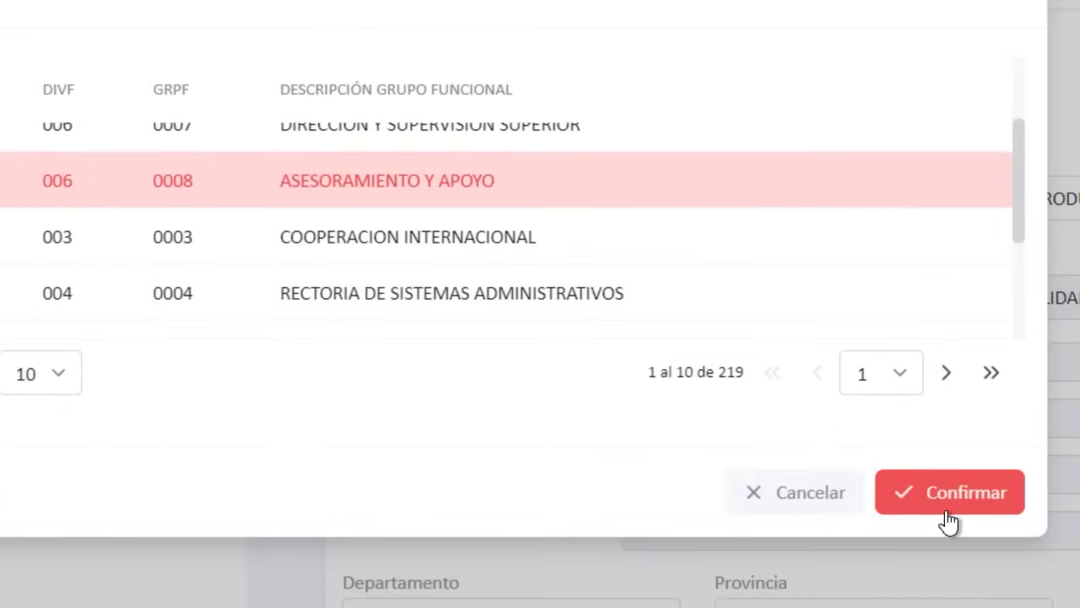
pyautogui.click(949, 518)
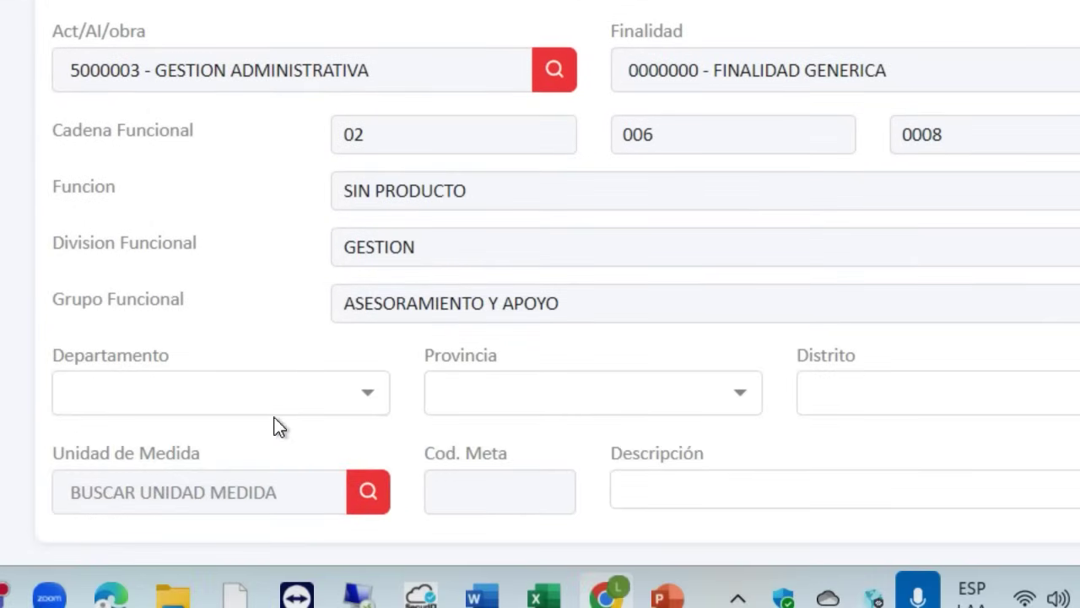
# Step: Set the location to department 15 - LIMA, province 01 - LIMA and district 01 - LIMA
pyautogui.click(296, 394)
pyautogui.write('li')
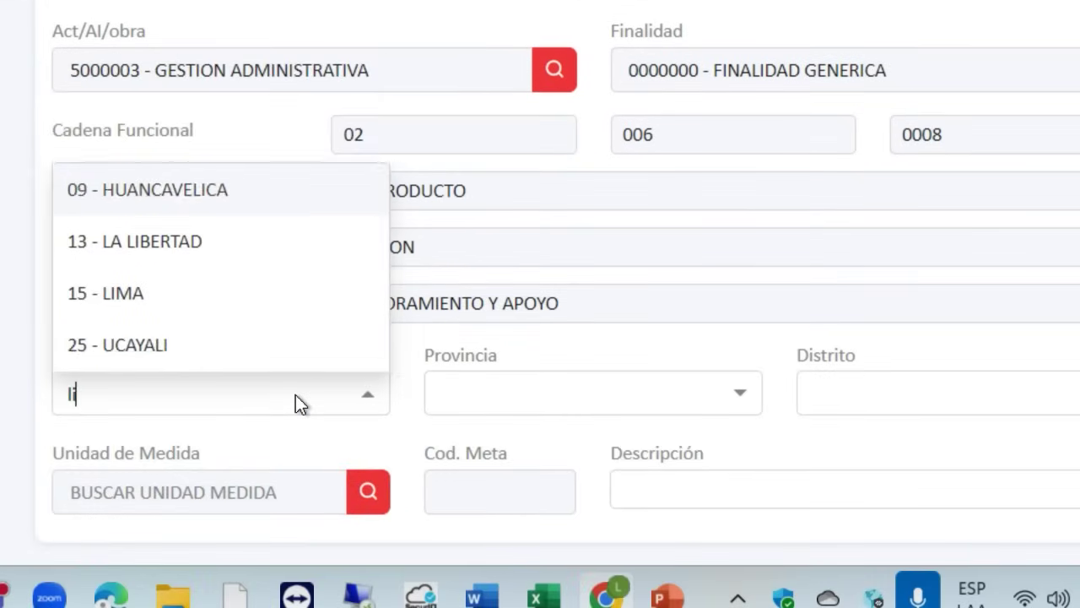
pyautogui.write('ma')
pyautogui.click(267, 357)
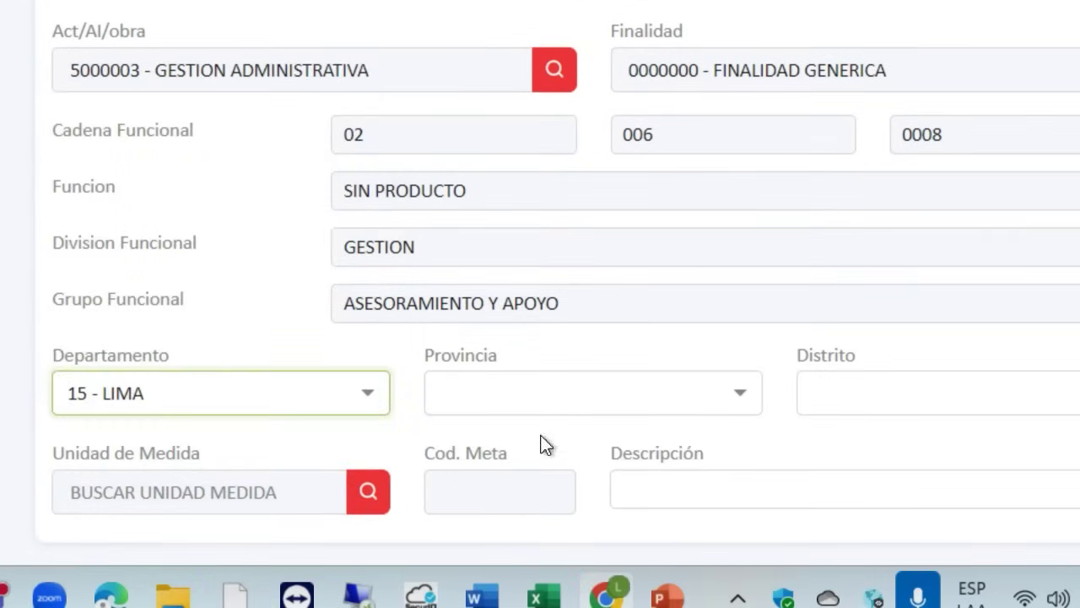
pyautogui.click(531, 399)
pyautogui.write('lima')
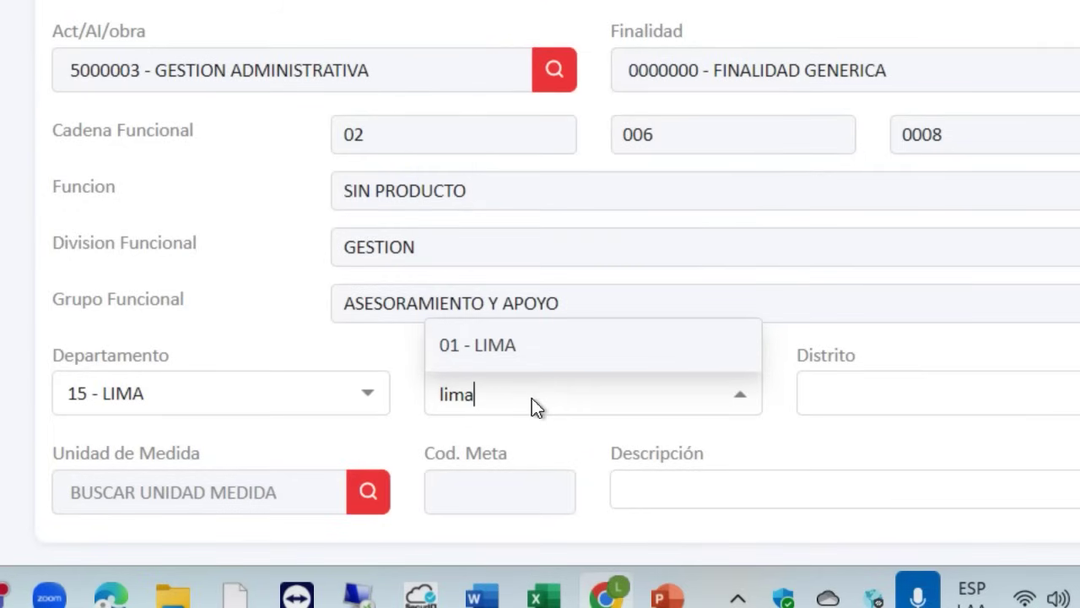
pyautogui.click(522, 352)
pyautogui.click(928, 410)
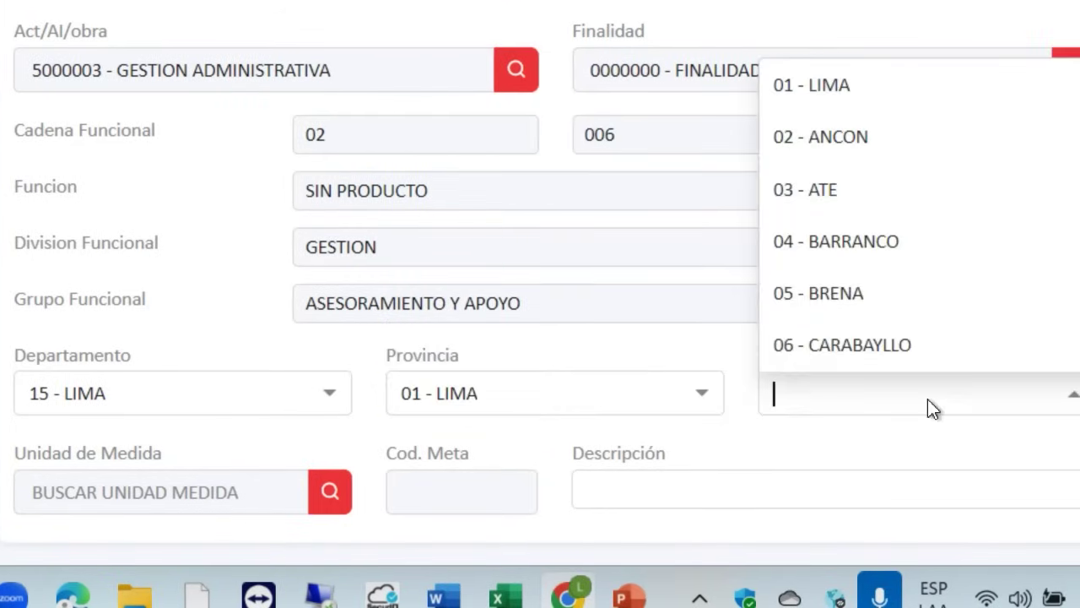
pyautogui.write('lima')
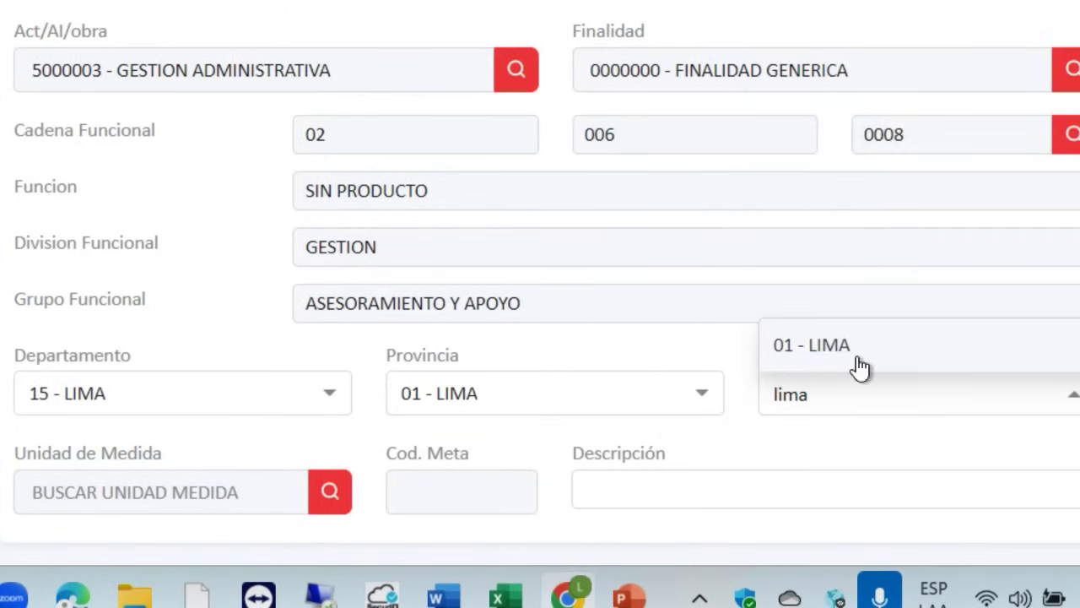
pyautogui.click(859, 367)
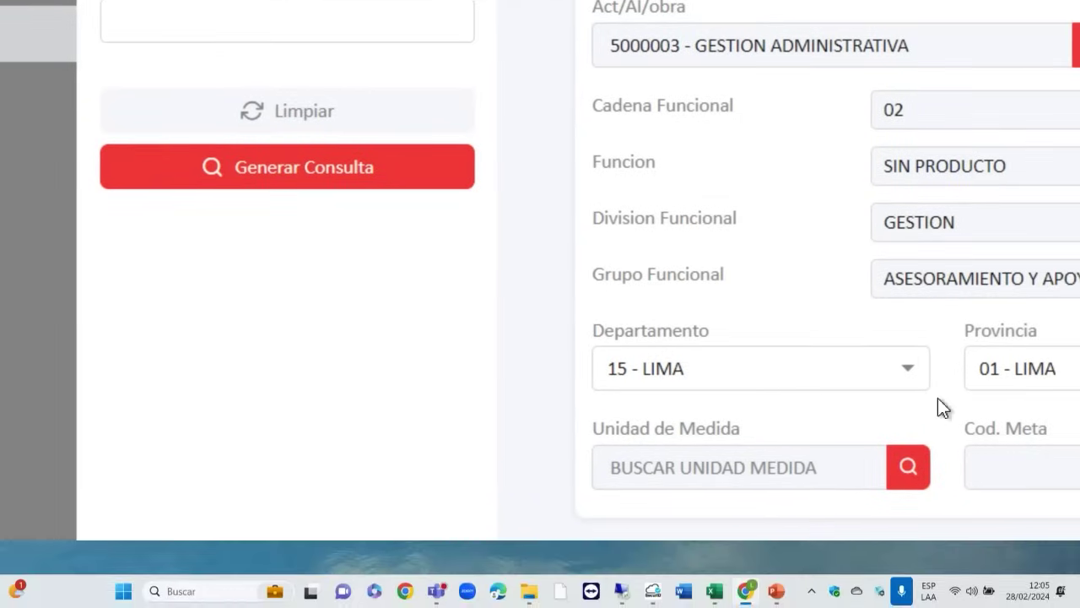
# Step: Search the units of measure for INFORM and assign 60 - INFORME to the chain
pyautogui.click(908, 468)
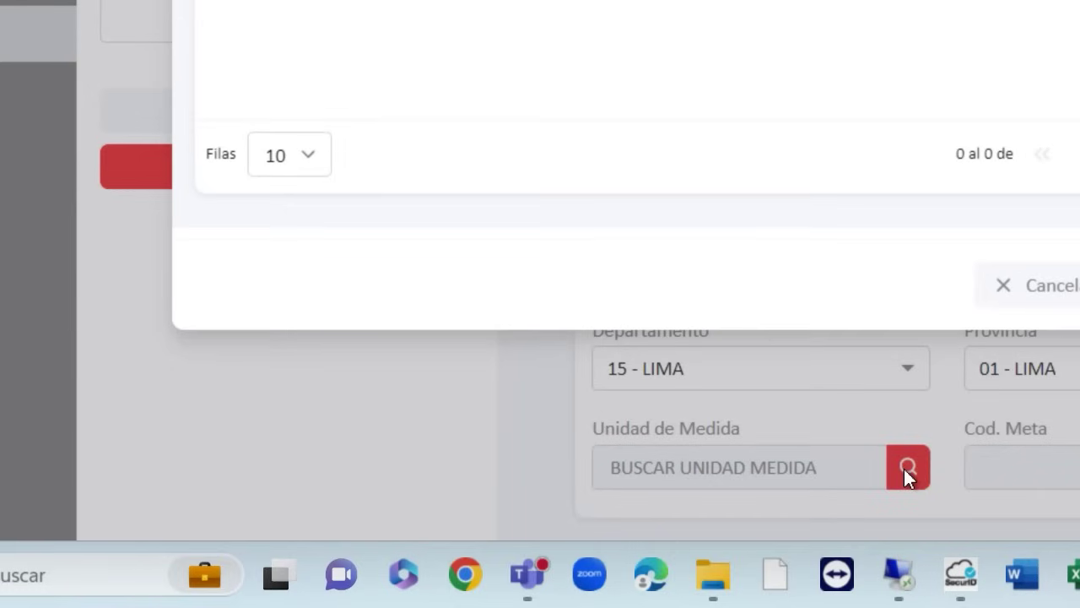
pyautogui.write('INF')
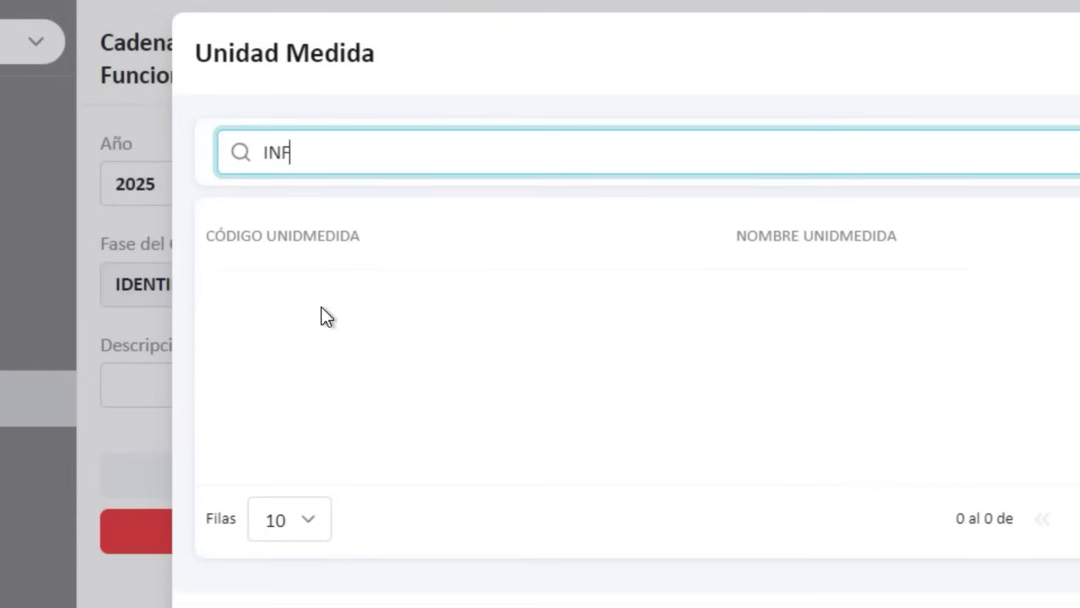
pyautogui.write('ORM')
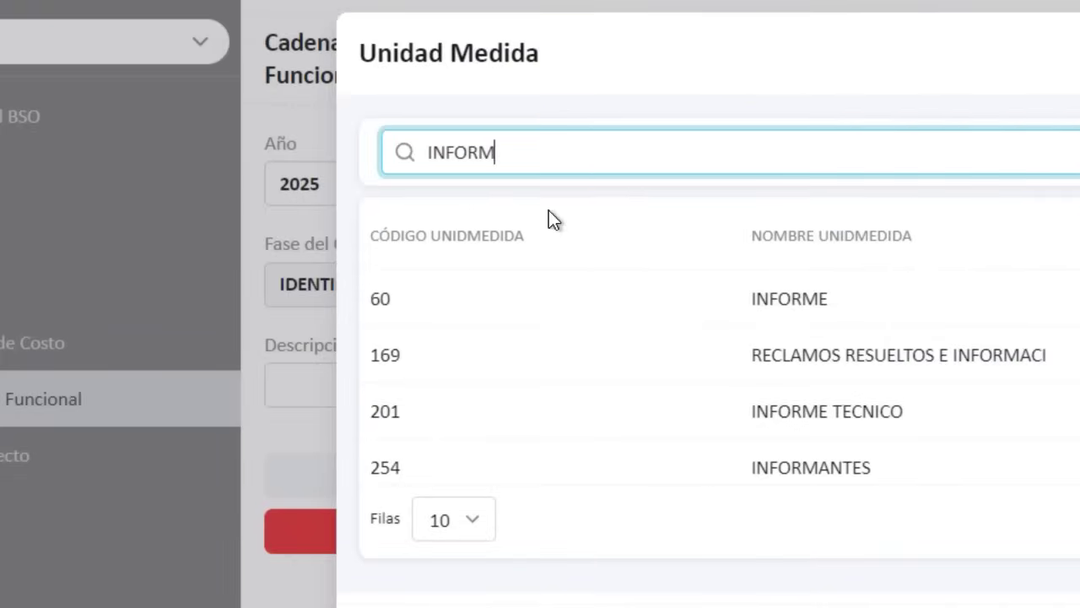
pyautogui.click(492, 295)
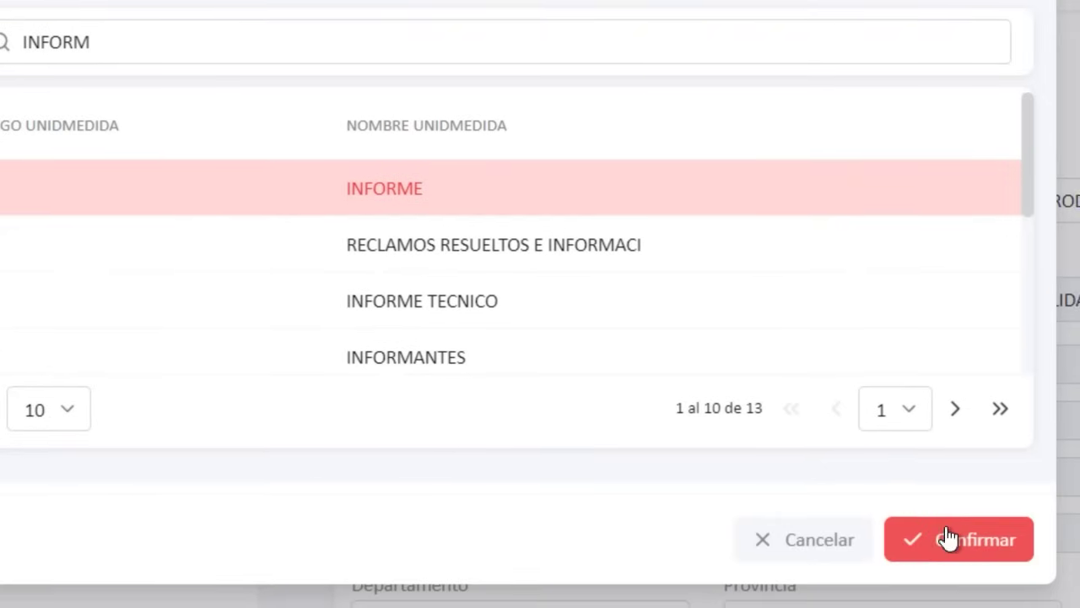
pyautogui.click(945, 535)
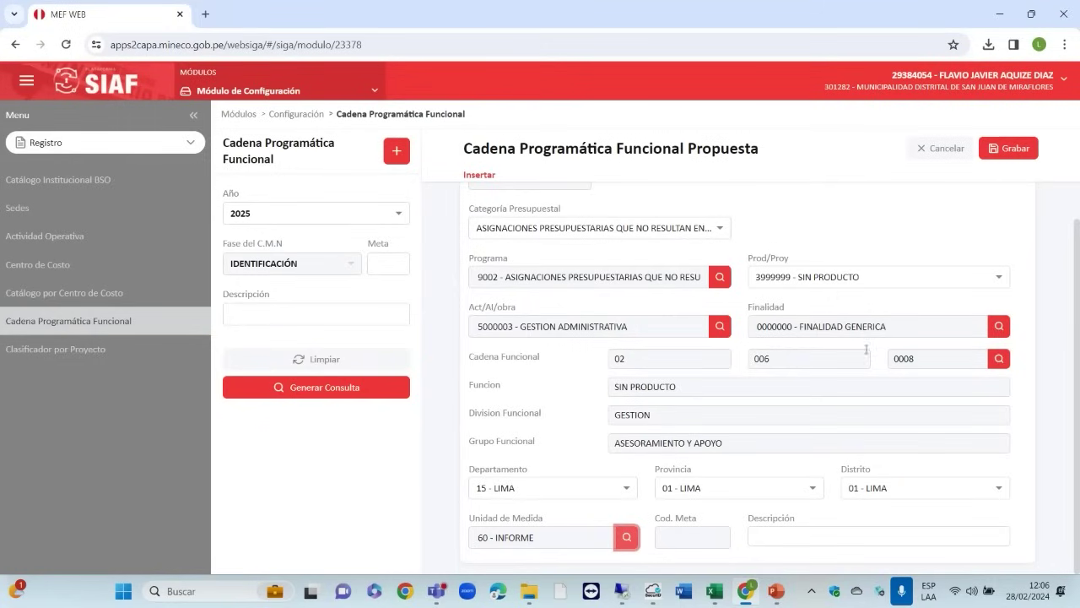
# Step: Enter the description GESTIÓN ADMINISTRATIVA, and save the new programmatic chain
pyautogui.click(771, 530)
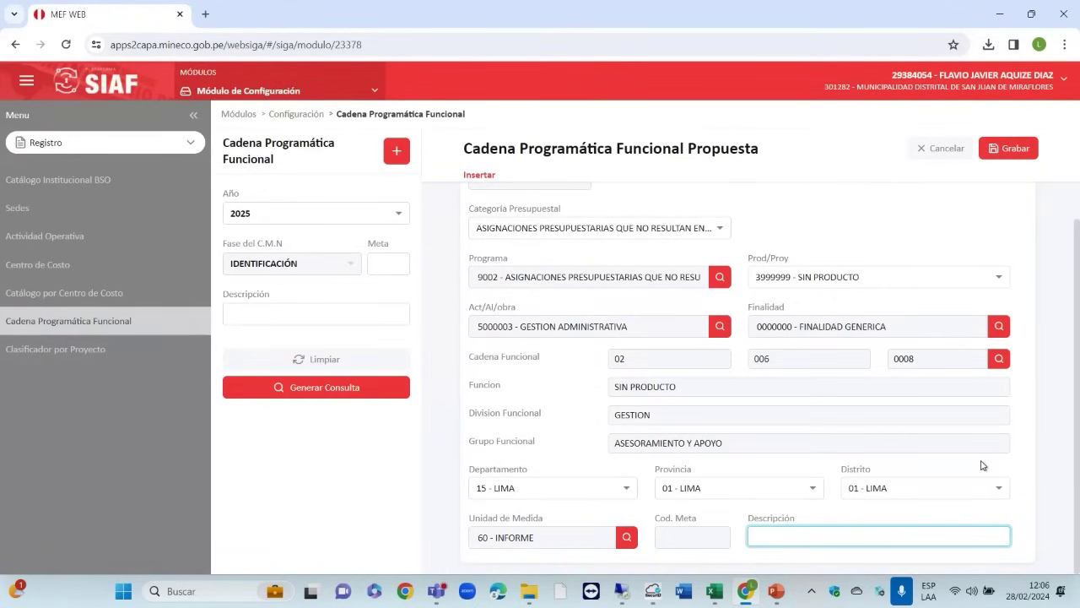
pyautogui.write('GESTI')
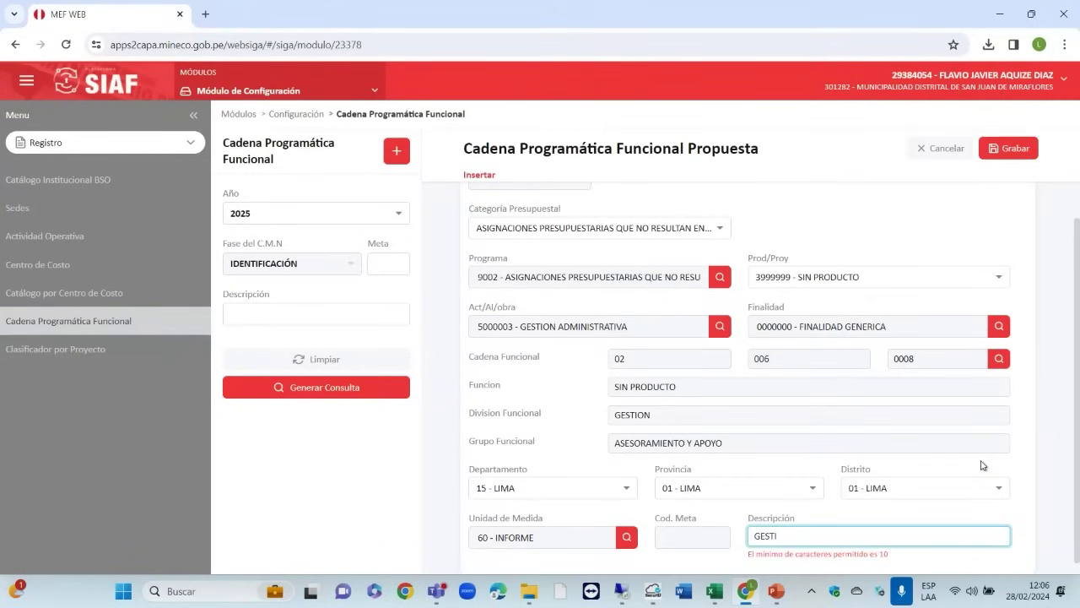
pyautogui.write('OÓN ADMINISTRATIVA')
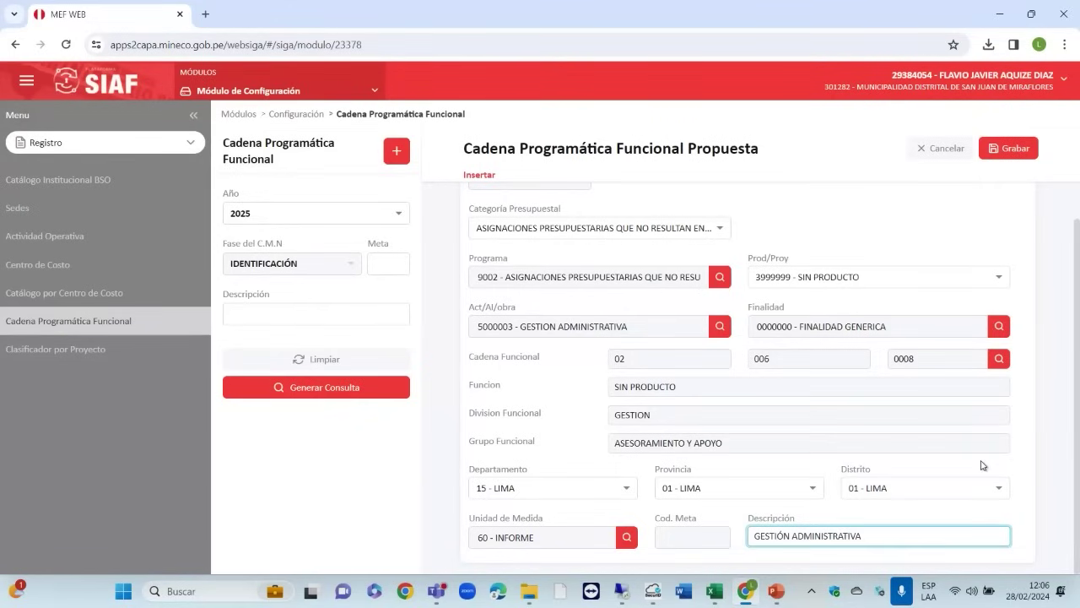
pyautogui.click(1004, 152)
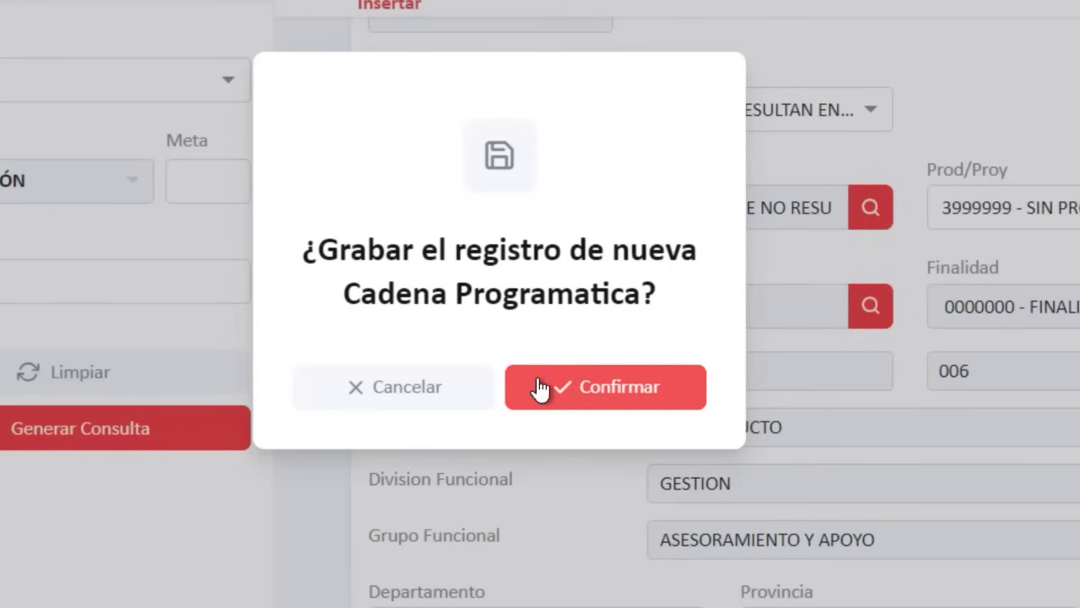
pyautogui.click(578, 394)
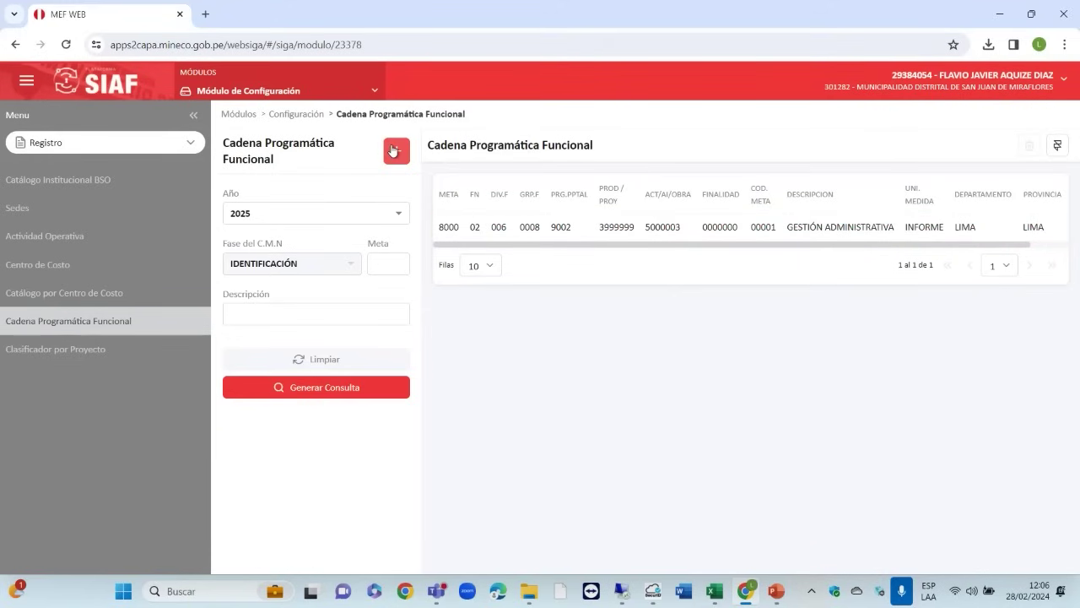
pyautogui.click(394, 151)
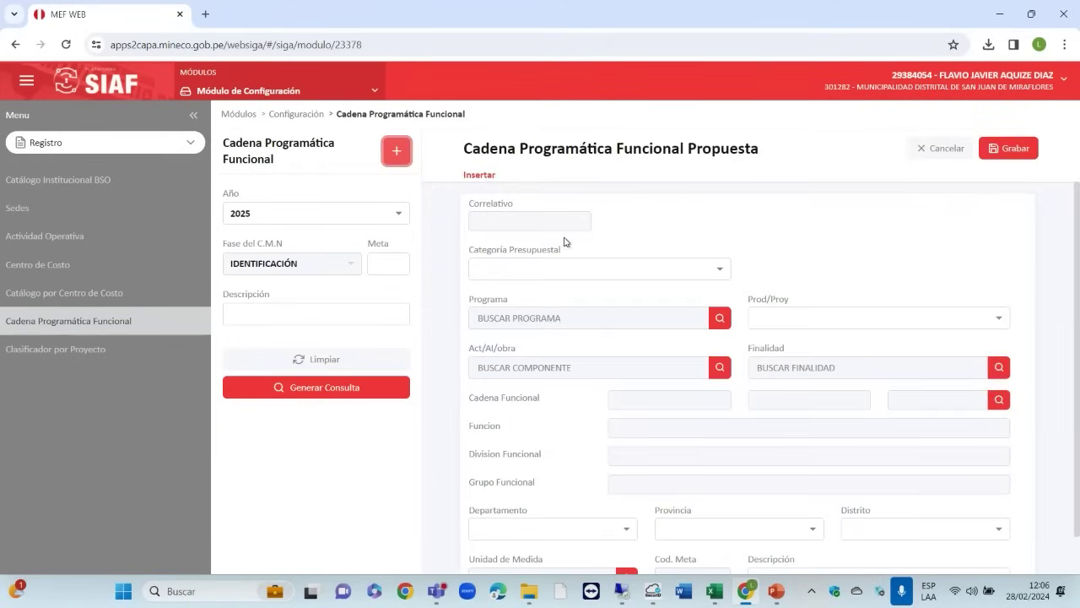
pyautogui.click(119, 319)
pyautogui.click(815, 247)
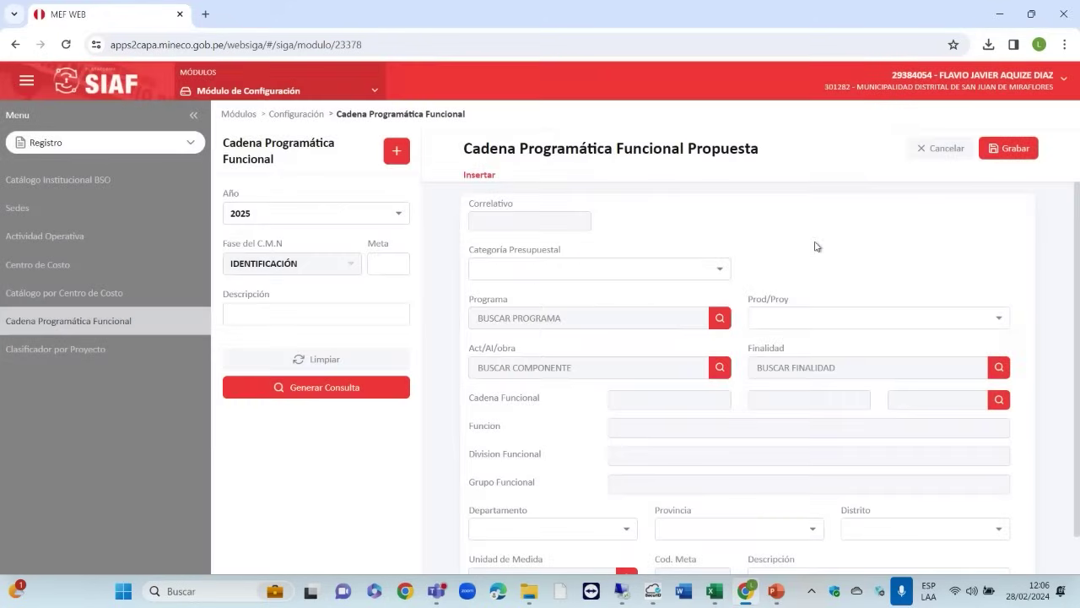
pyautogui.click(938, 155)
pyautogui.click(614, 371)
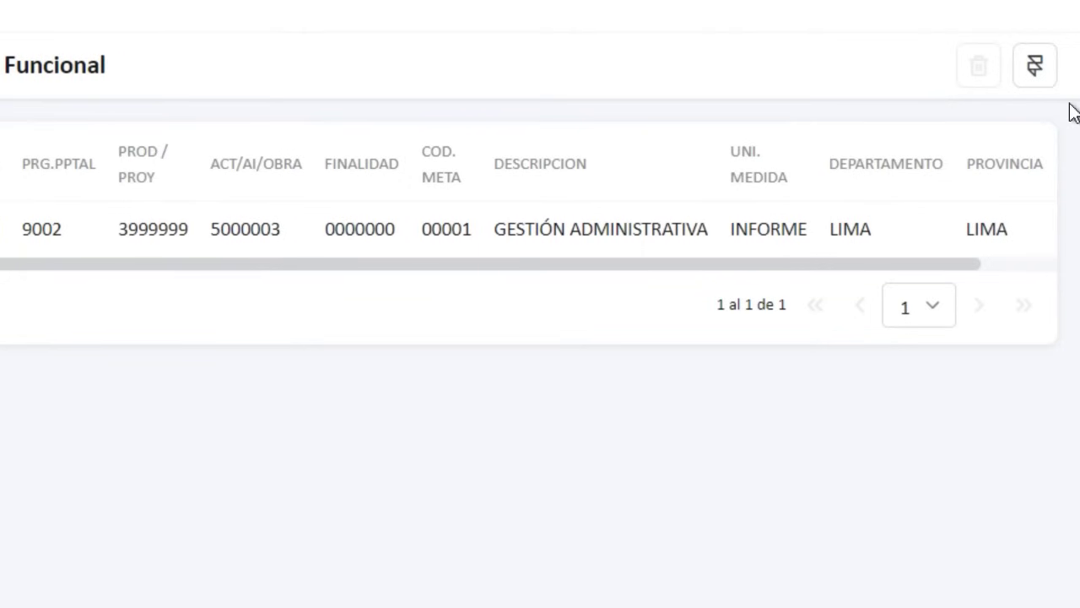
# Step: Run the Metas operation for the identification phase, and query the 2025 programmatic chains again with 50 rows per page
pyautogui.click(1034, 81)
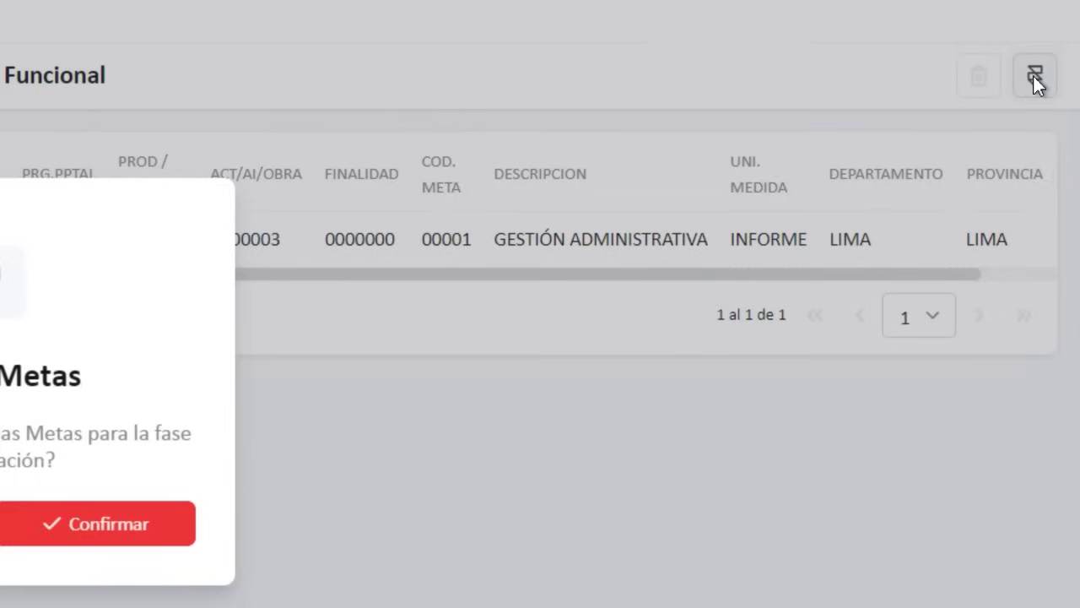
pyautogui.click(767, 493)
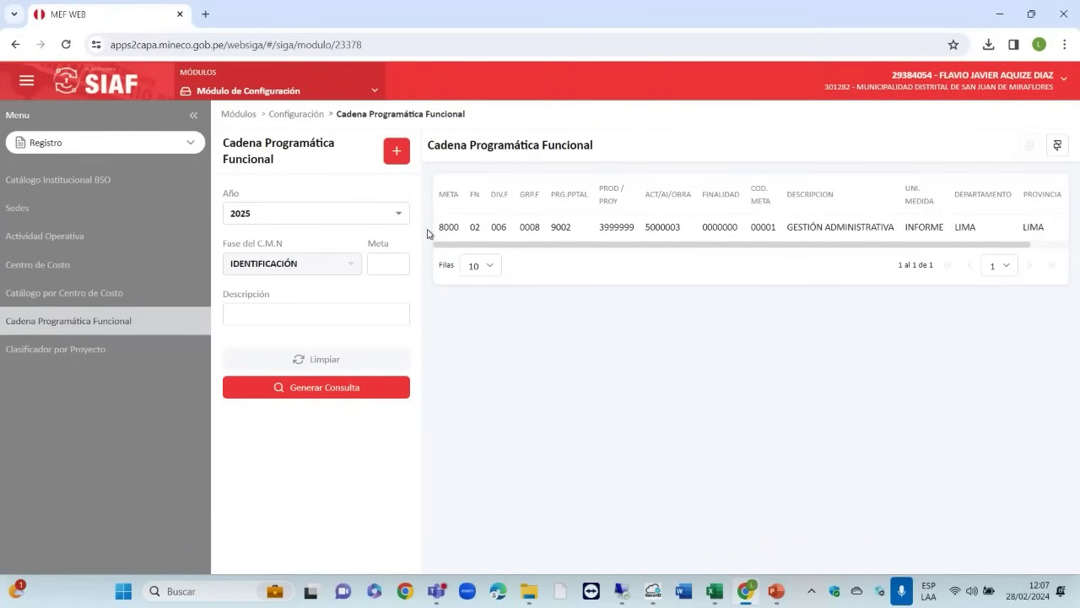
pyautogui.click(320, 388)
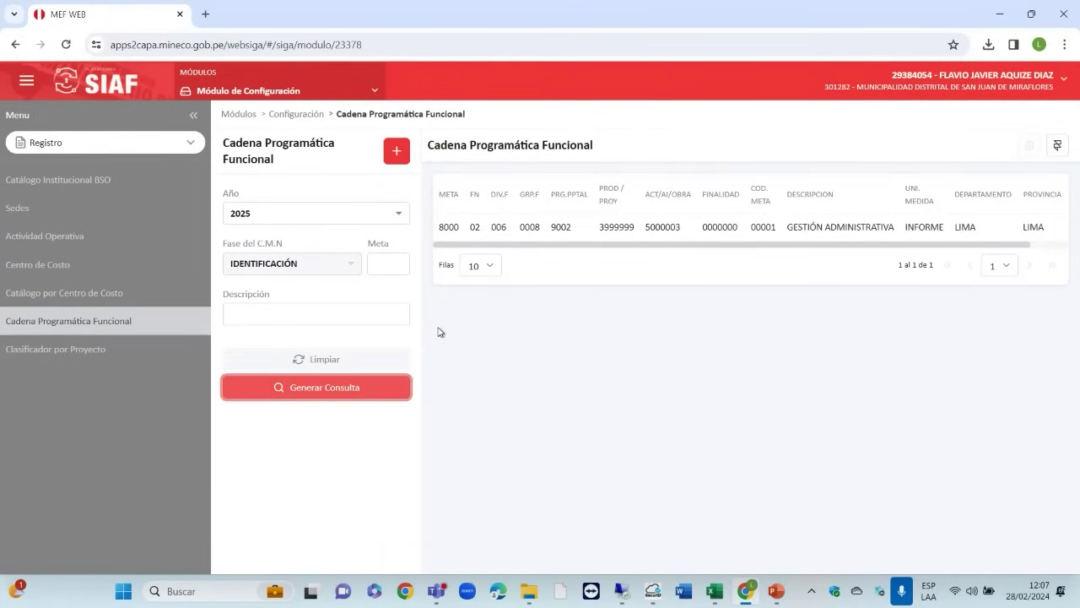
pyautogui.click(491, 274)
pyautogui.click(473, 308)
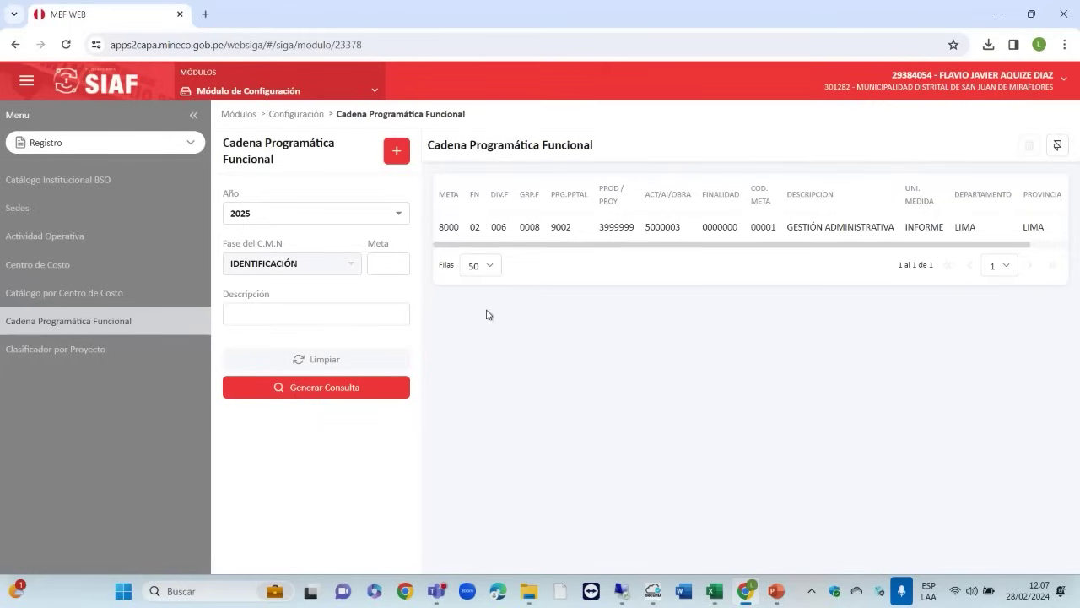
pyautogui.click(1057, 145)
pyautogui.click(609, 371)
# Step: Start a new proposed programmatic chain with budget category ACCIONES CENTRALES and program 9001 - ACCIONES CENTRALES
pyautogui.click(395, 152)
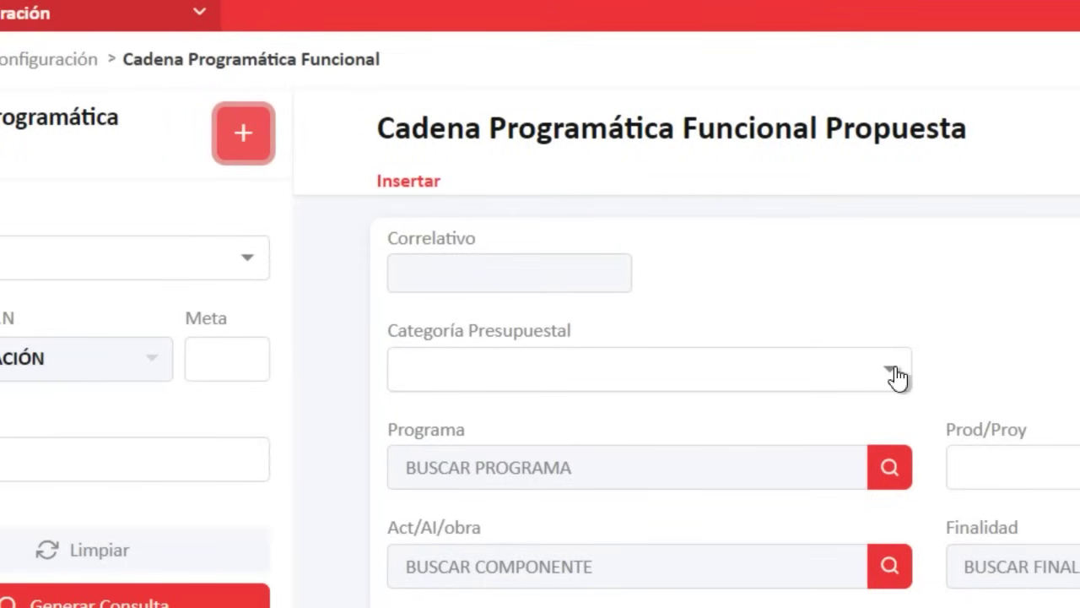
pyautogui.click(890, 372)
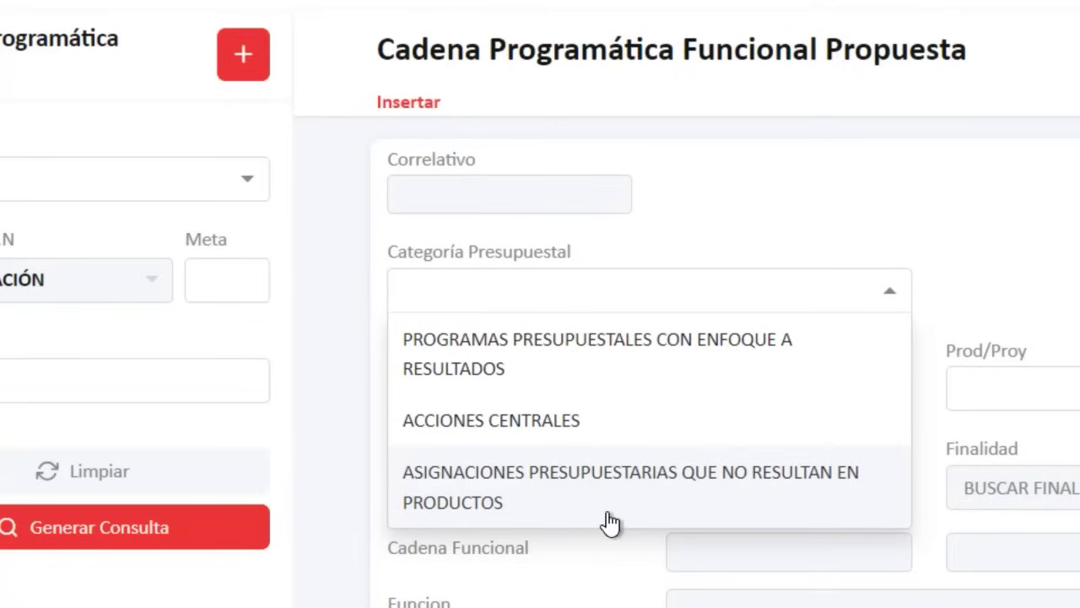
pyautogui.click(610, 500)
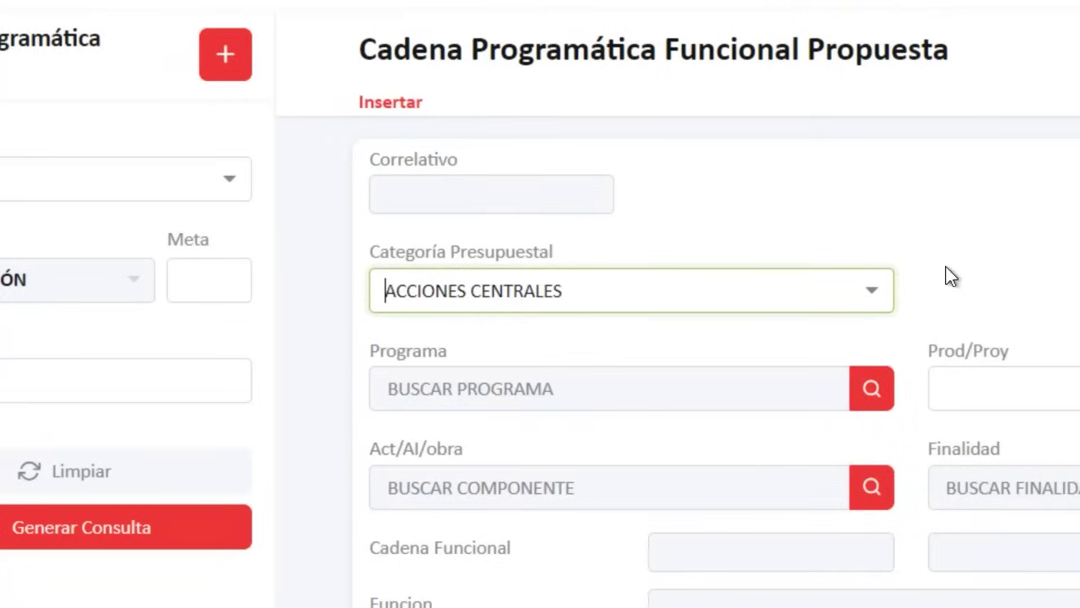
pyautogui.click(893, 393)
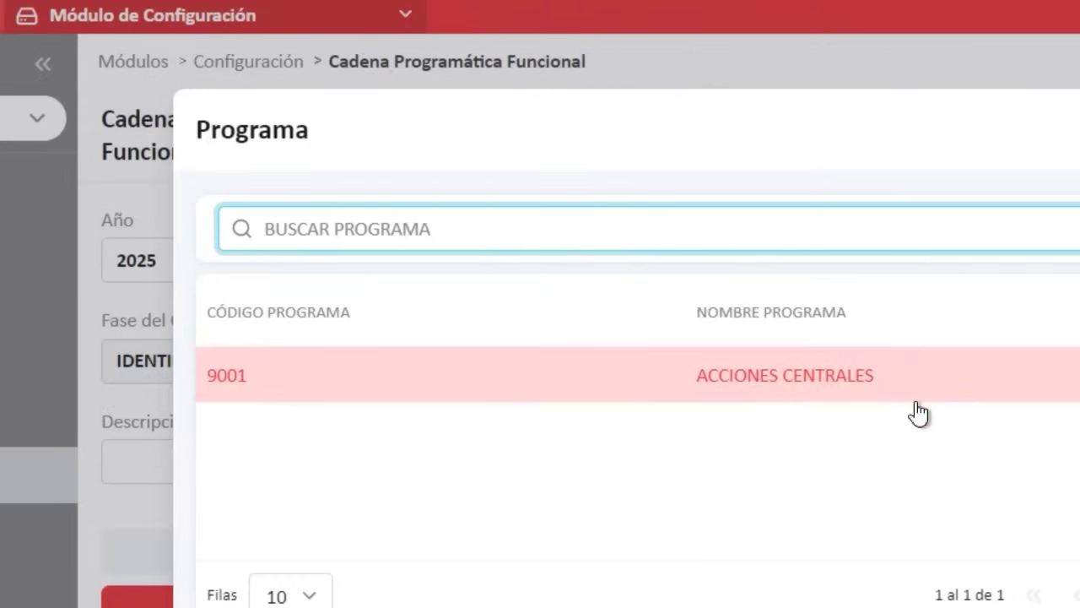
pyautogui.click(932, 394)
pyautogui.click(950, 535)
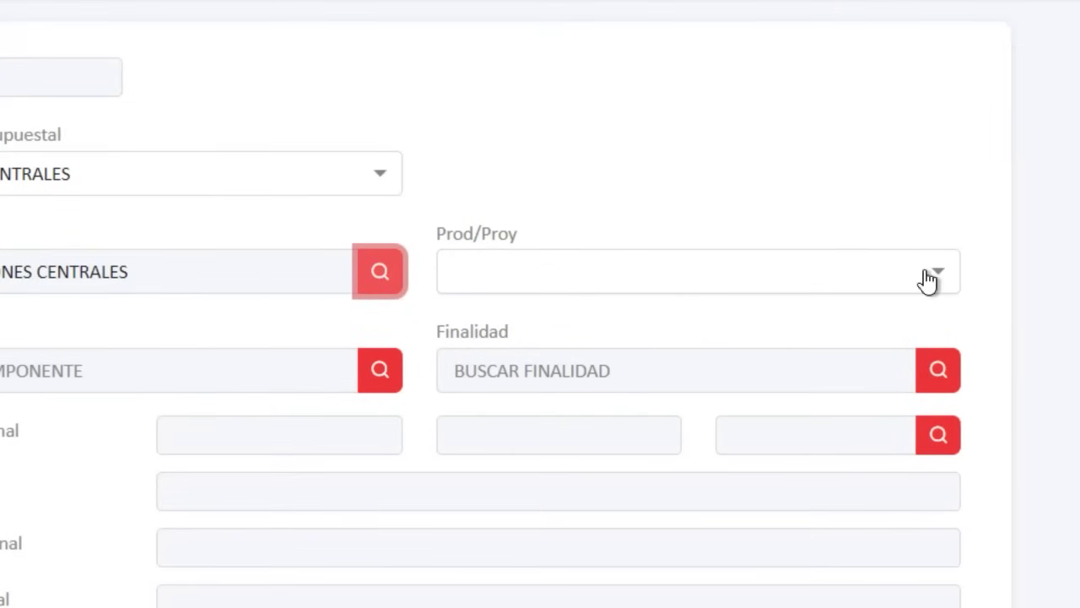
# Step: Look through the available products and projects, and assign 2002632 - CONSTRUCCION DE LOCALES MUNICIPALES to the chain
pyautogui.click(951, 271)
pyautogui.scroll(-3, 834, 487)
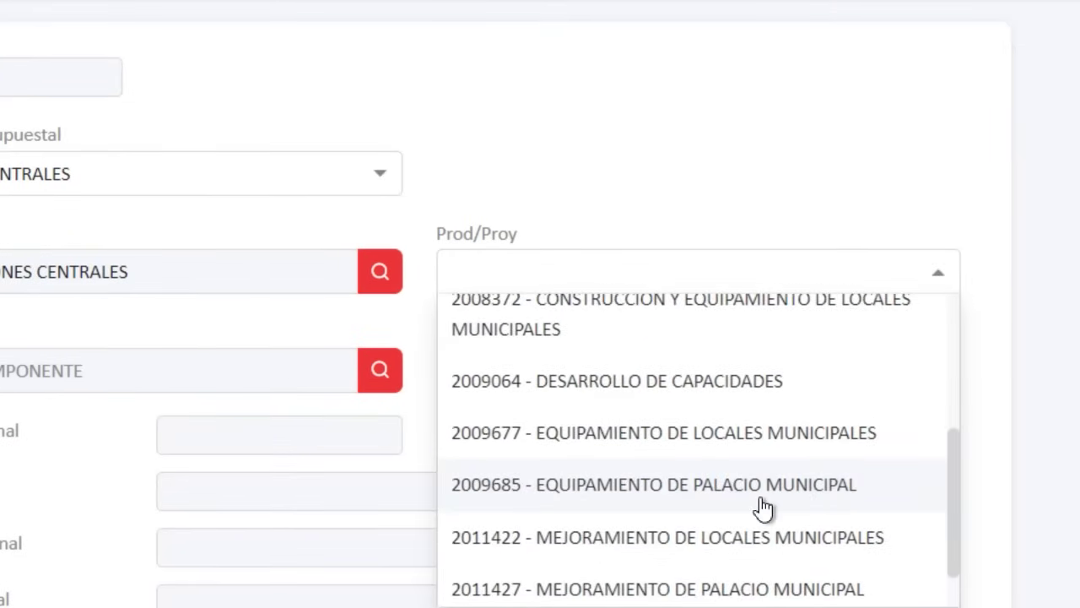
pyautogui.scroll(-1, 762, 509)
pyautogui.scroll(3, 754, 489)
pyautogui.scroll(1, 748, 472)
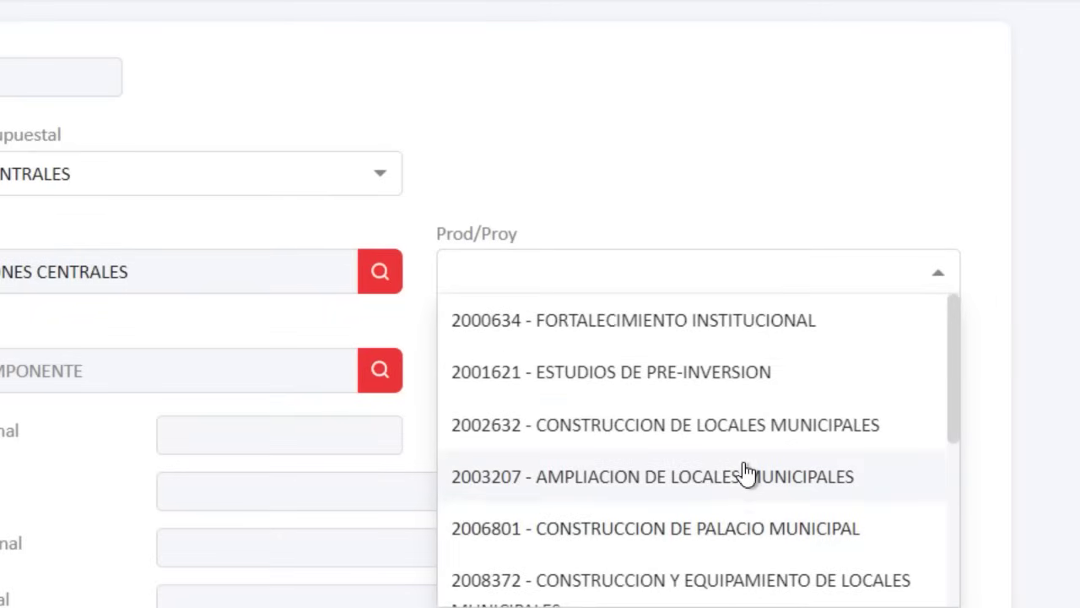
pyautogui.click(776, 430)
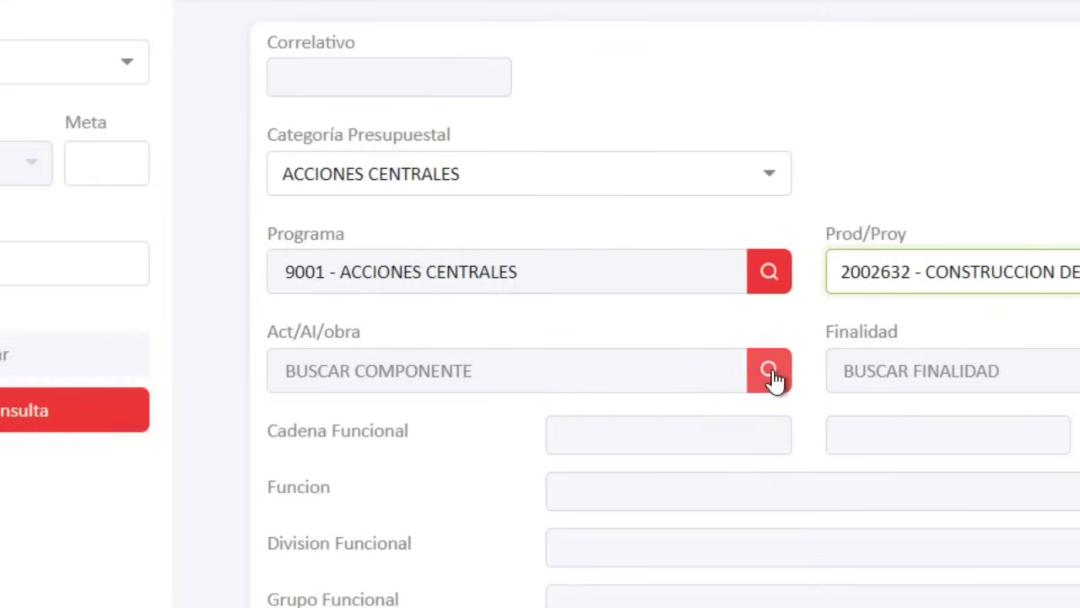
# Step: Assign activity 4000123 - INSTALACION DE INFRAESTRUCTURA ADMINISTRATIVA and purpose 0000000 - FINALIDAD GENERICA to the chain
pyautogui.click(769, 374)
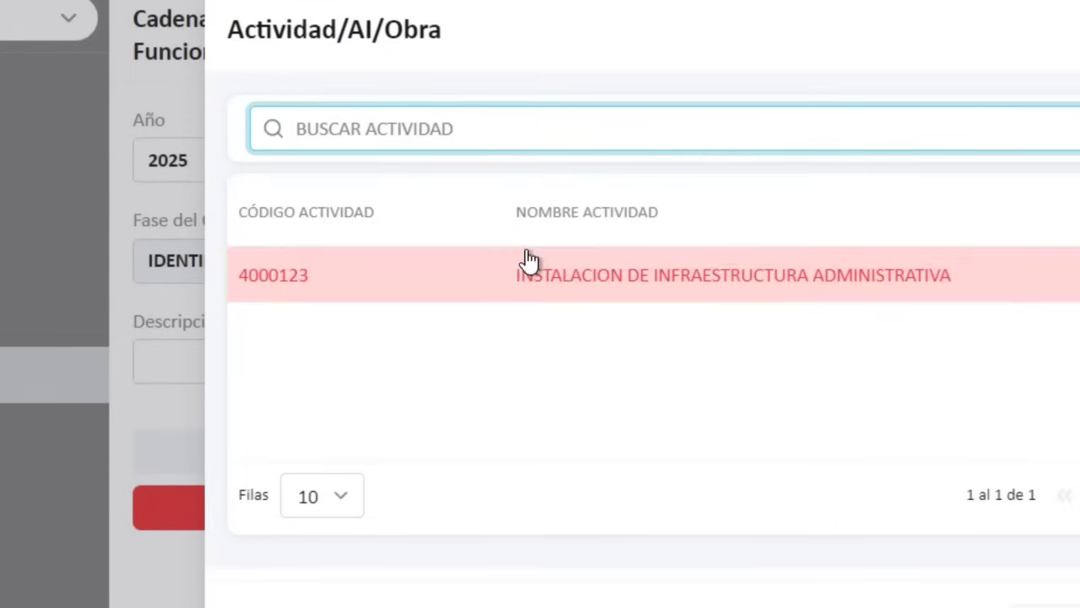
pyautogui.click(548, 273)
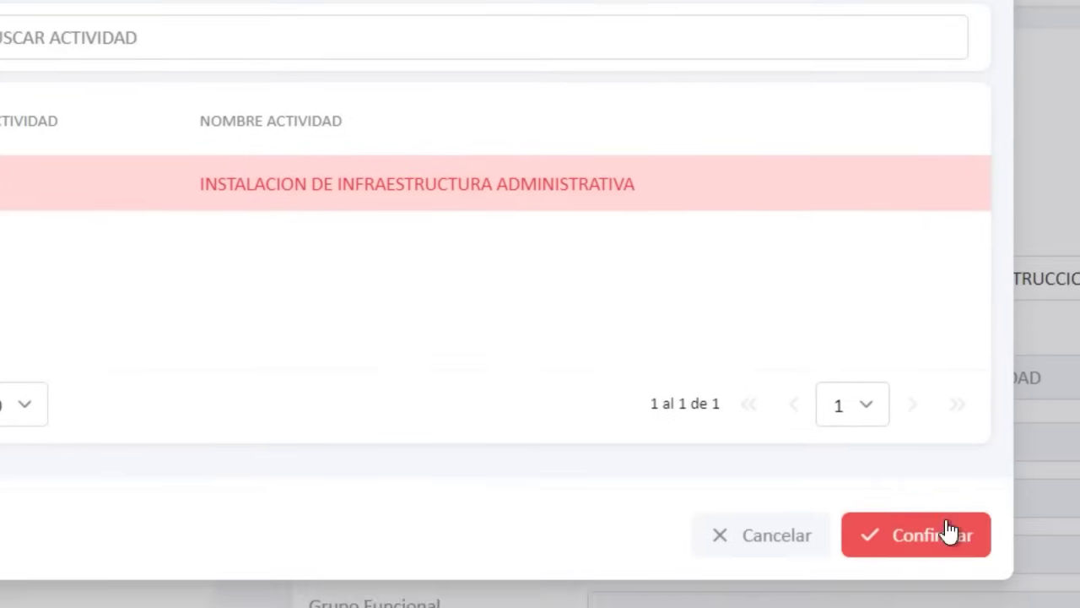
pyautogui.click(950, 531)
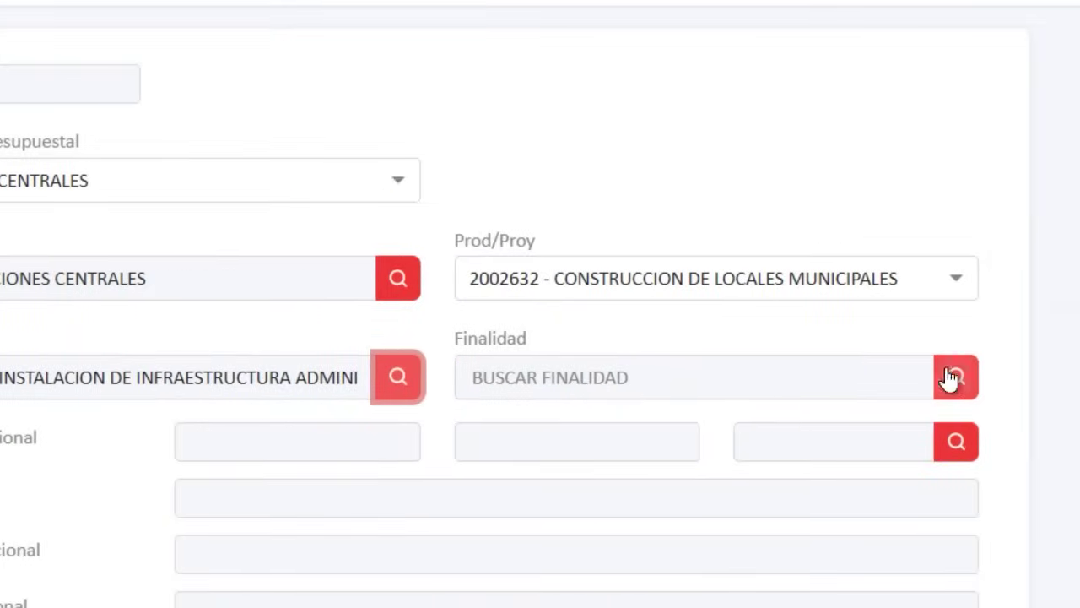
pyautogui.click(993, 376)
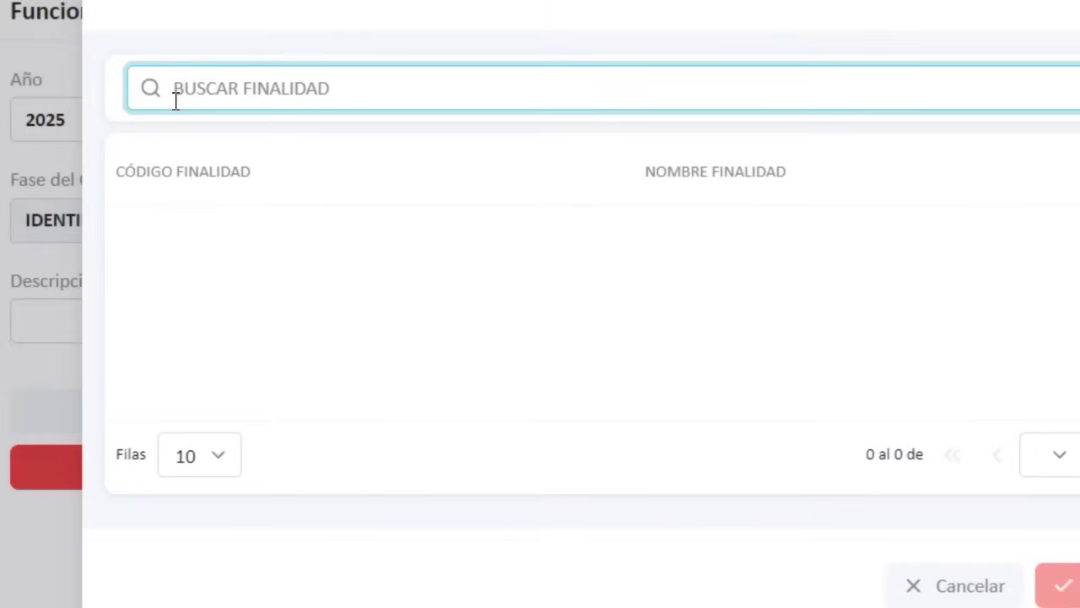
pyautogui.press('Return')
pyautogui.click(379, 257)
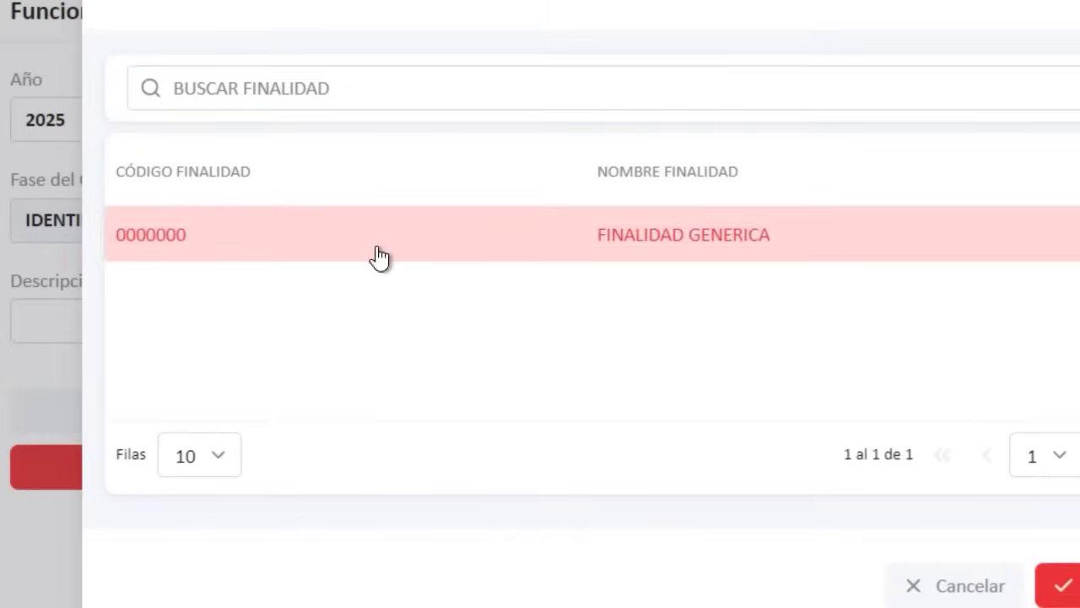
pyautogui.click(675, 540)
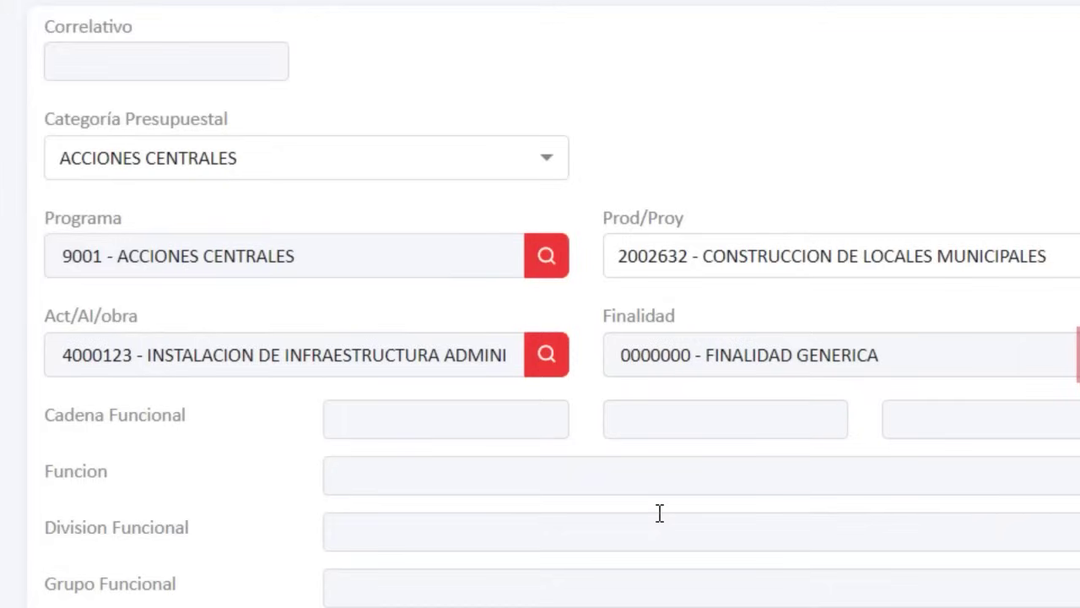
# Step: Select functional chain 03 006 0010, INFRAESTRUCTURA Y EQUIPAMIENTO, for the municipal premises construction project
pyautogui.click(440, 429)
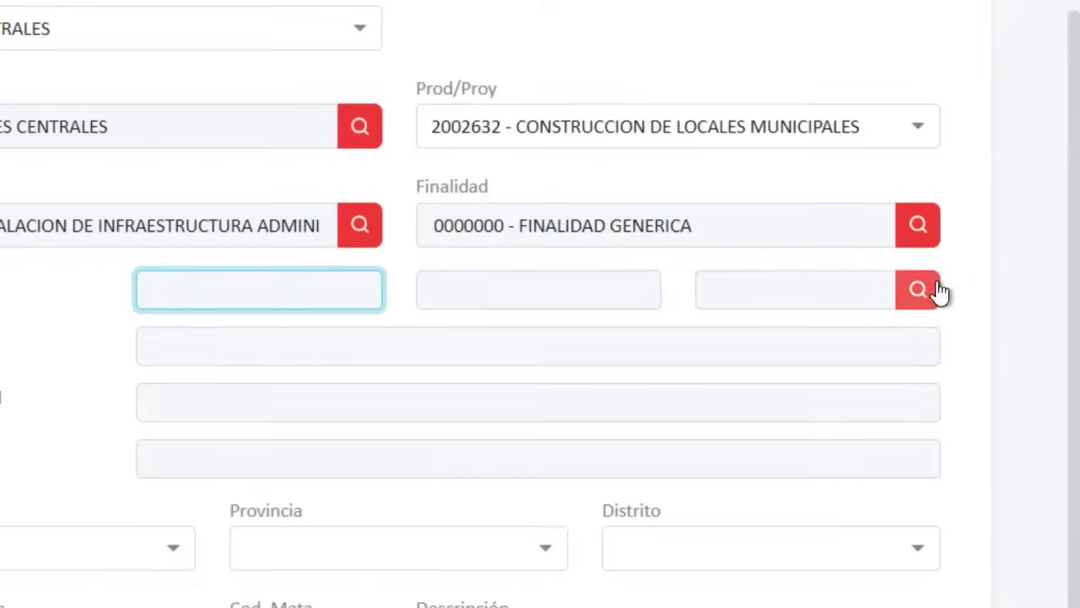
pyautogui.click(921, 288)
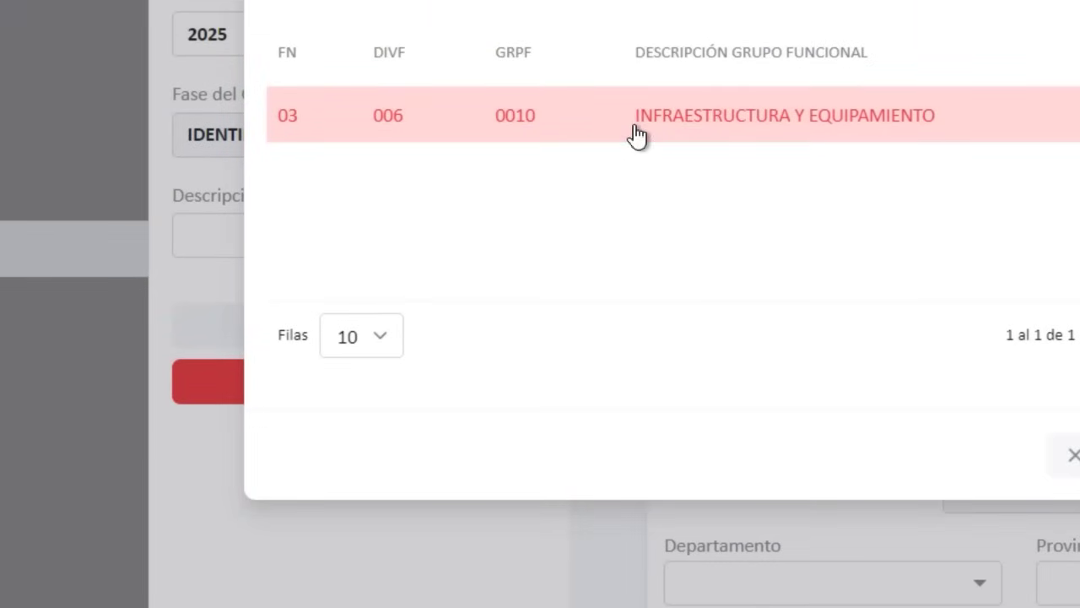
pyautogui.click(639, 135)
pyautogui.click(810, 474)
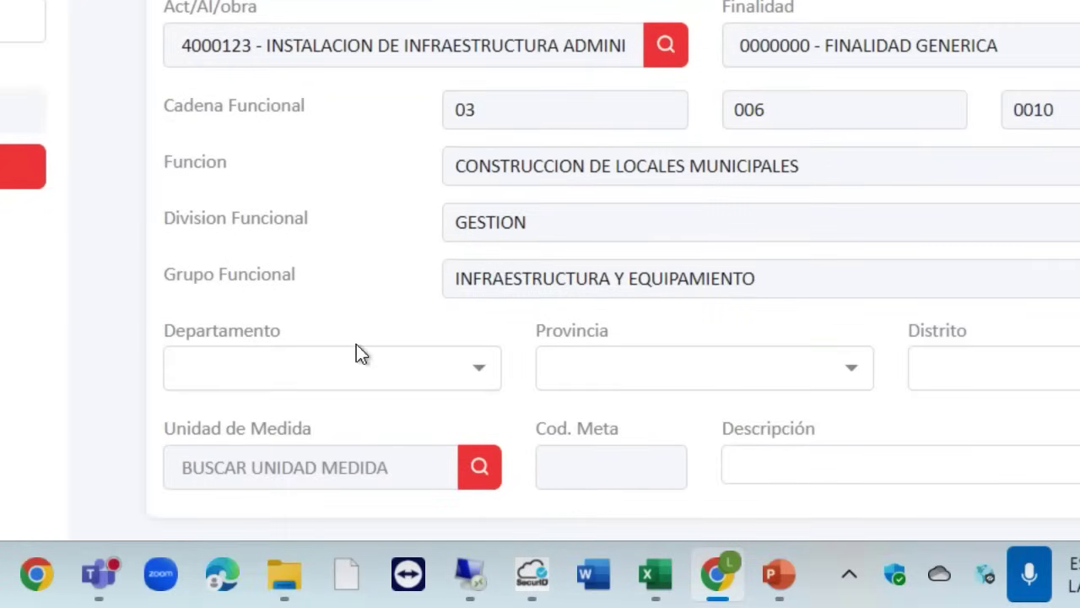
# Step: Set the second chain's location to department 15 - LIMA, province 01 - LIMA and district 01 - LIMA
pyautogui.click(355, 584)
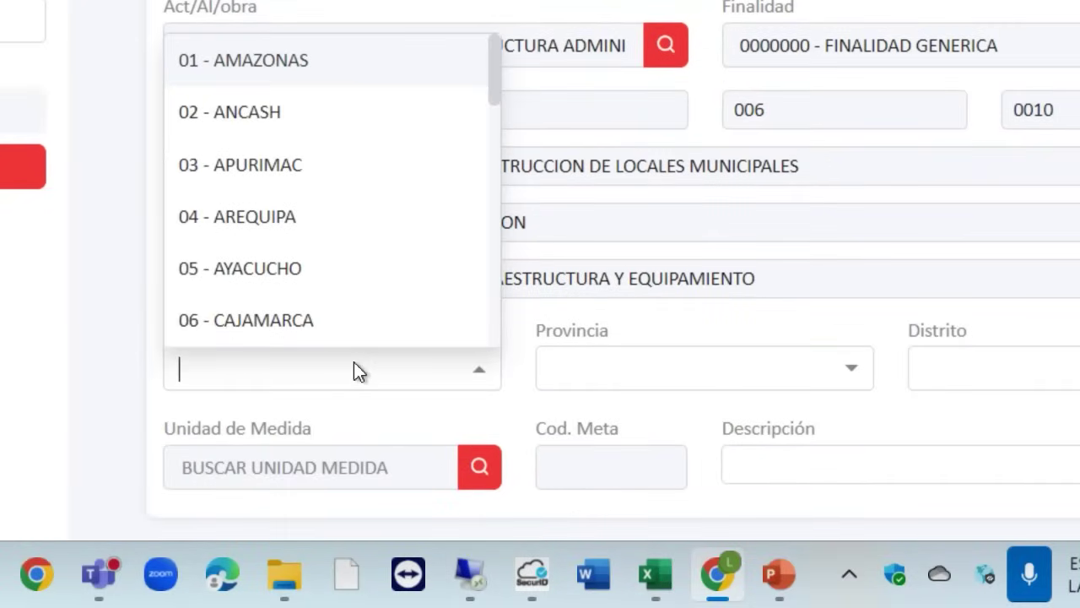
pyautogui.write('lima')
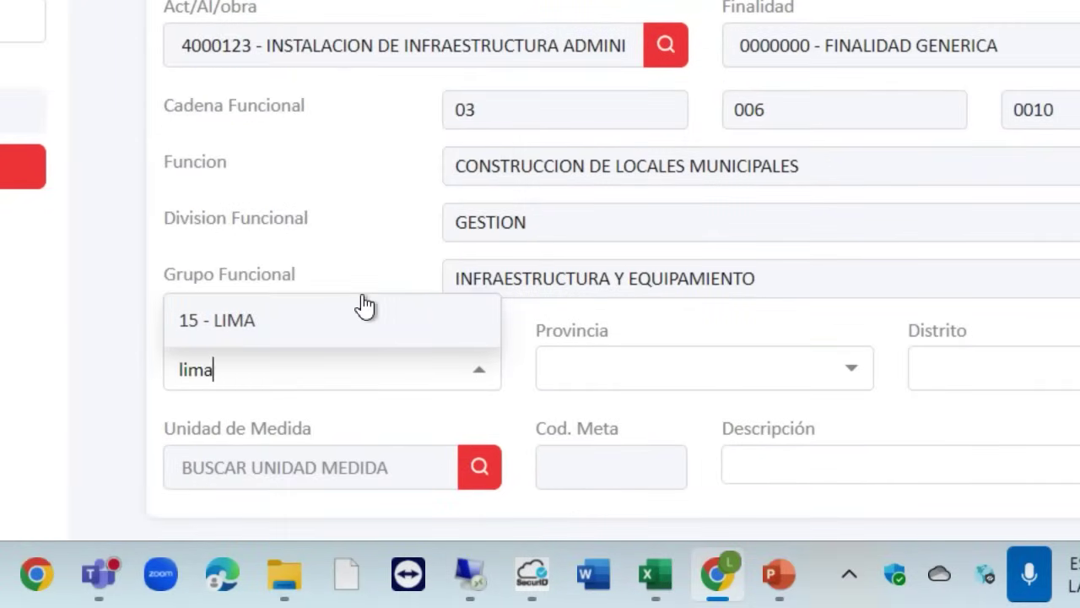
pyautogui.click(363, 330)
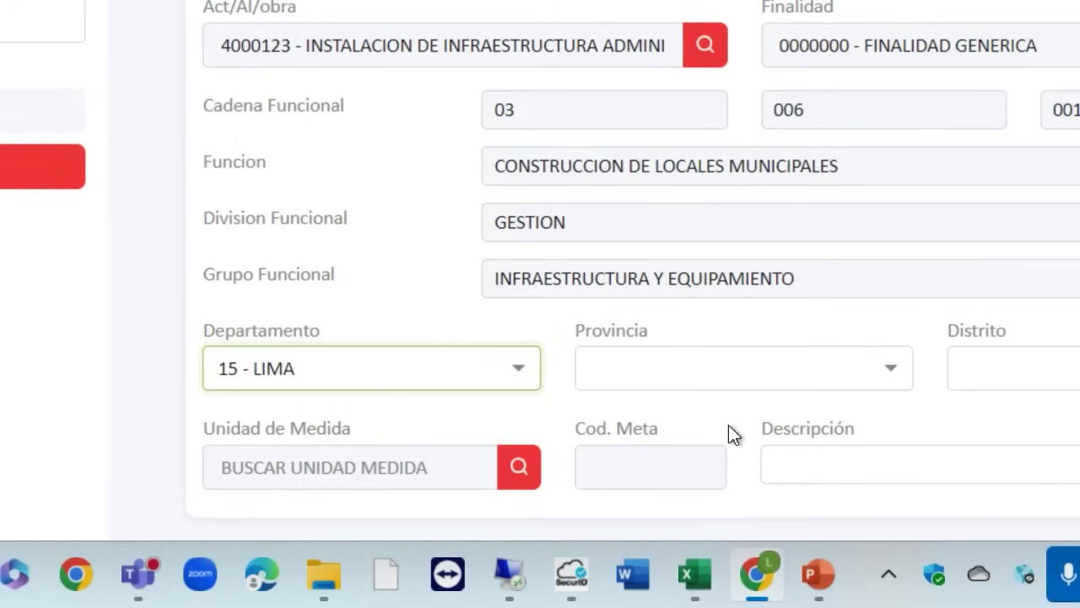
pyautogui.click(730, 384)
pyautogui.write('lima')
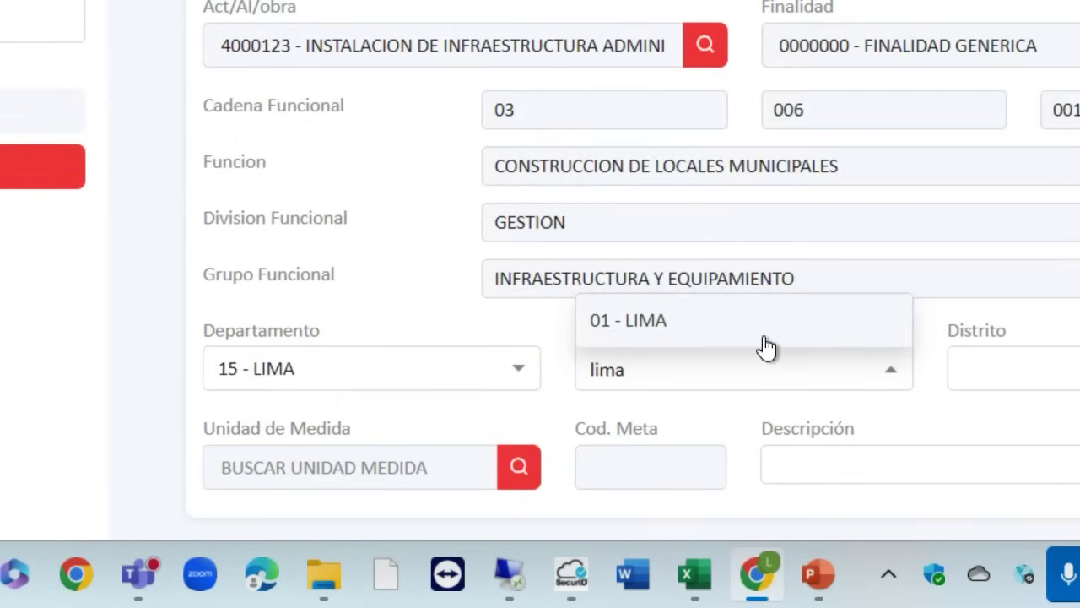
pyautogui.click(766, 342)
pyautogui.click(1038, 369)
pyautogui.write('lima')
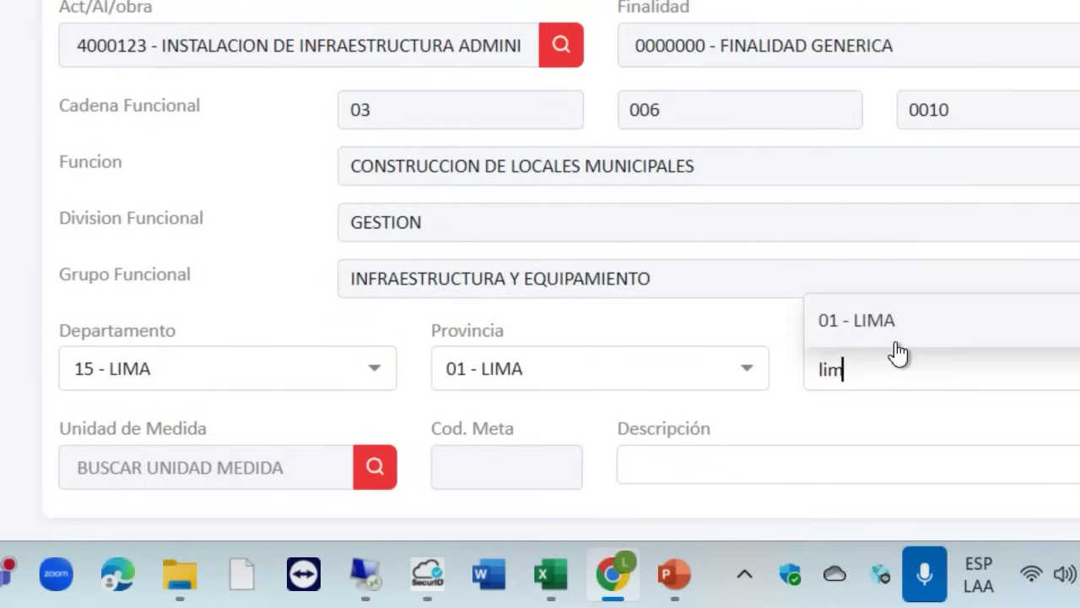
pyautogui.click(884, 333)
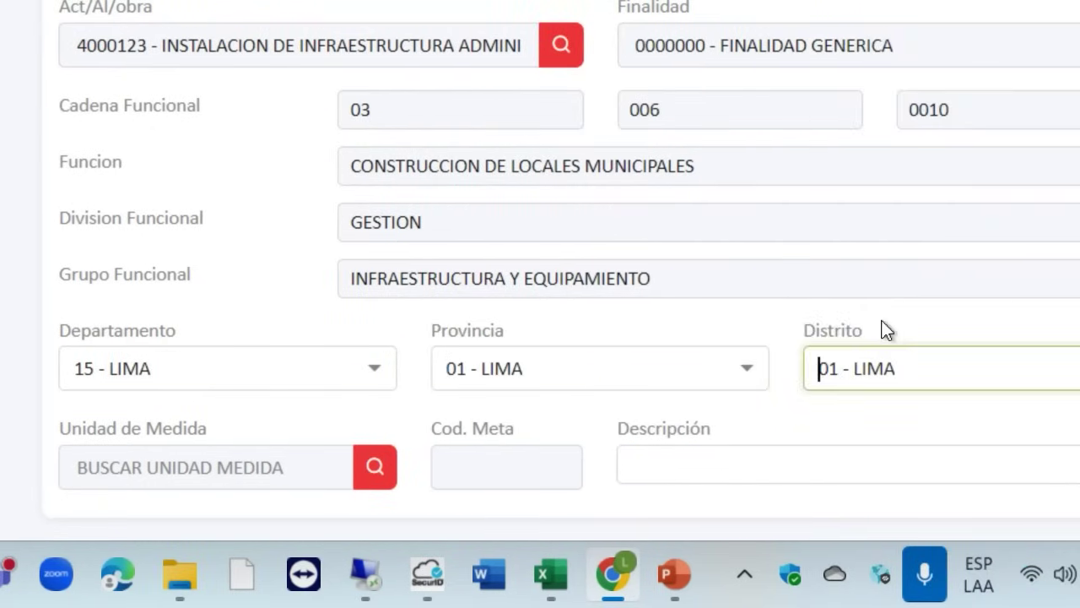
# Step: Find BENEFICIARIO in the list of units of measure and assign it to the chain
pyautogui.click(382, 466)
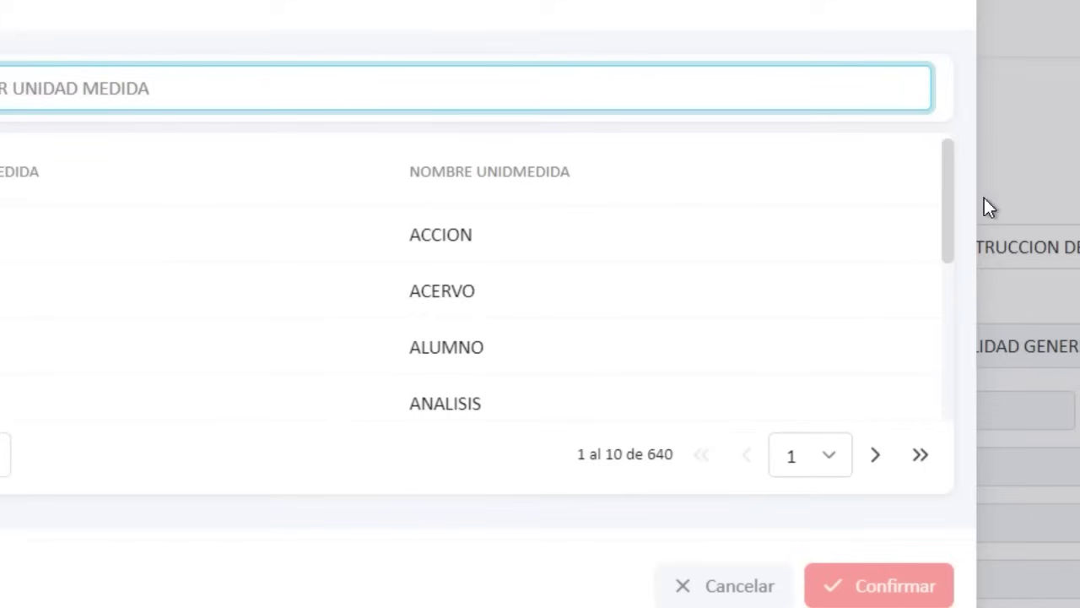
pyautogui.click(1022, 308)
pyautogui.scroll(-1, 1018, 314)
pyautogui.scroll(-3, 335, 319)
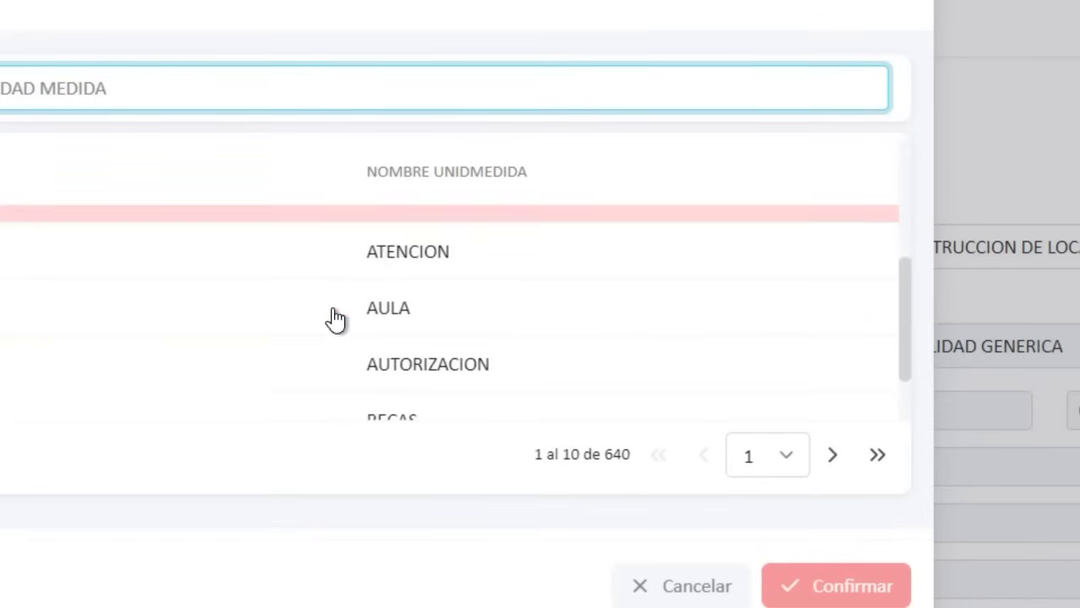
pyautogui.click(335, 319)
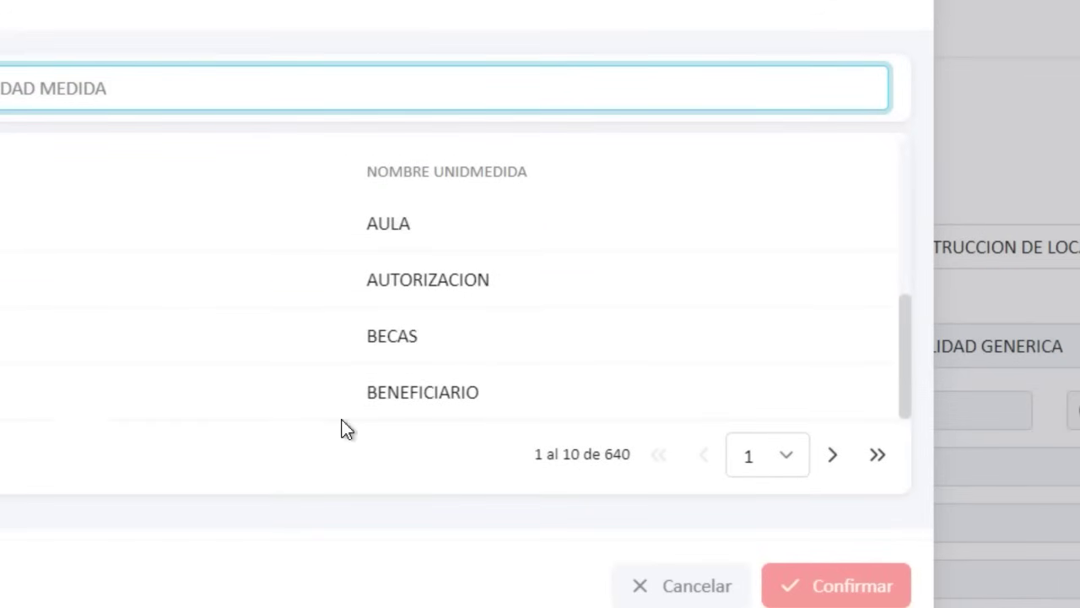
pyautogui.click(350, 402)
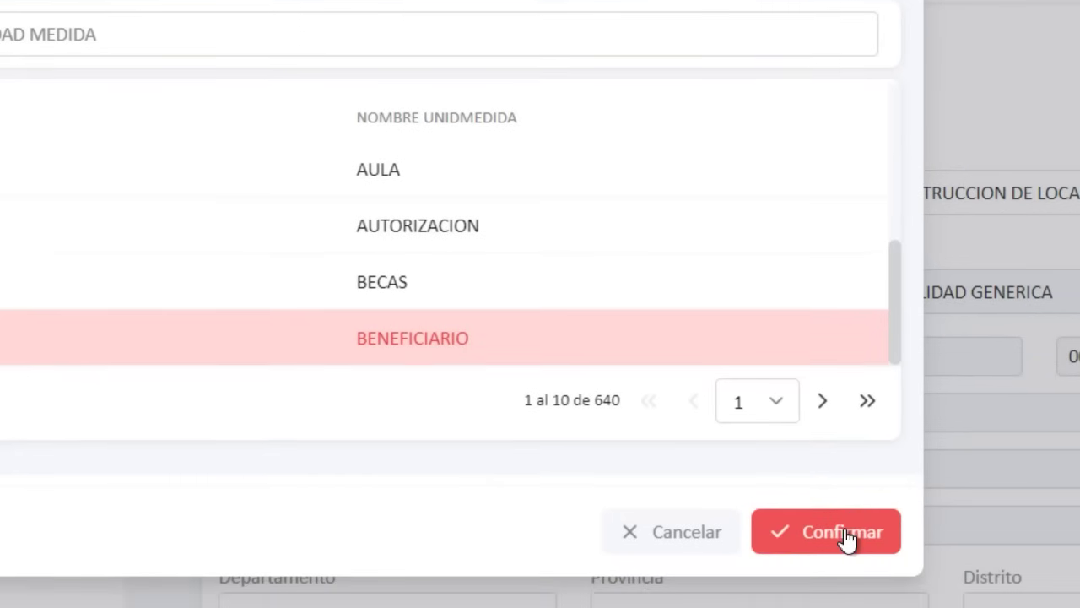
pyautogui.click(831, 584)
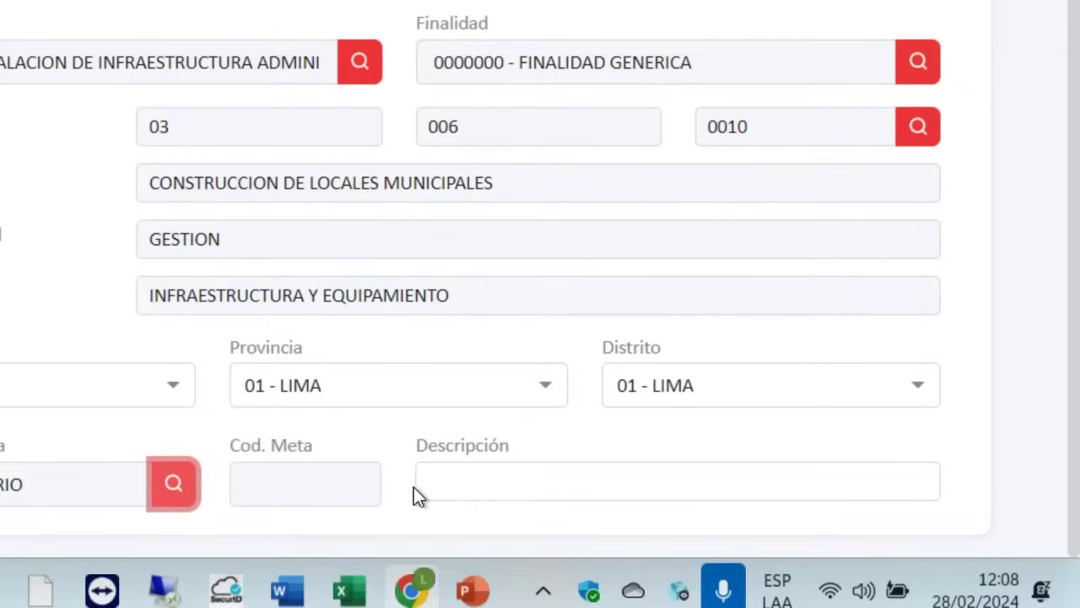
# Step: Describe the second proposed chain as CONTRUCCIÓN DE OBRA and save the chain record
pyautogui.click(439, 481)
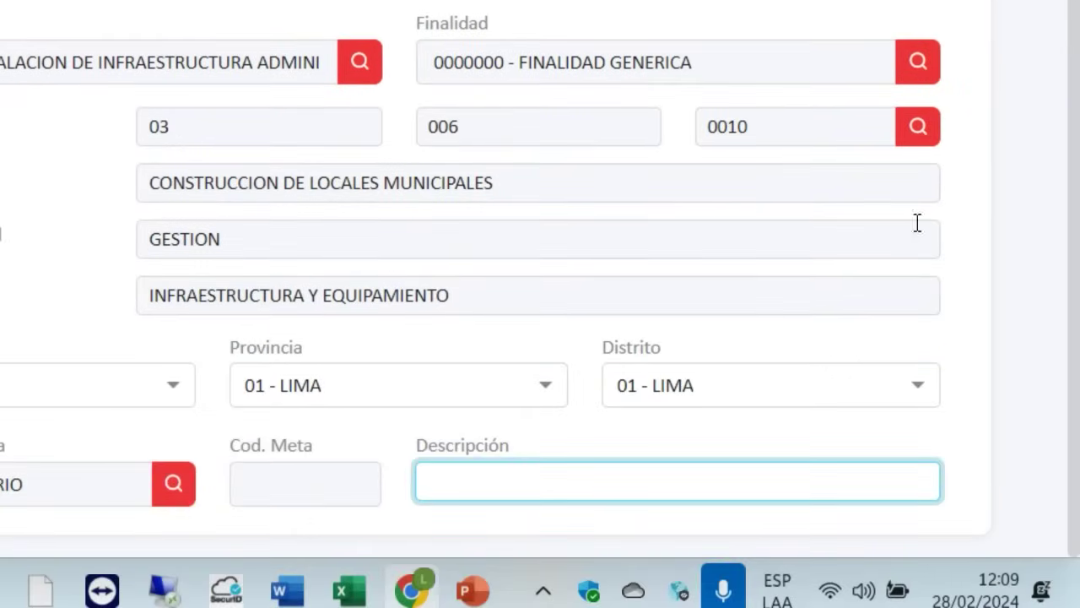
pyautogui.write('CONTRU')
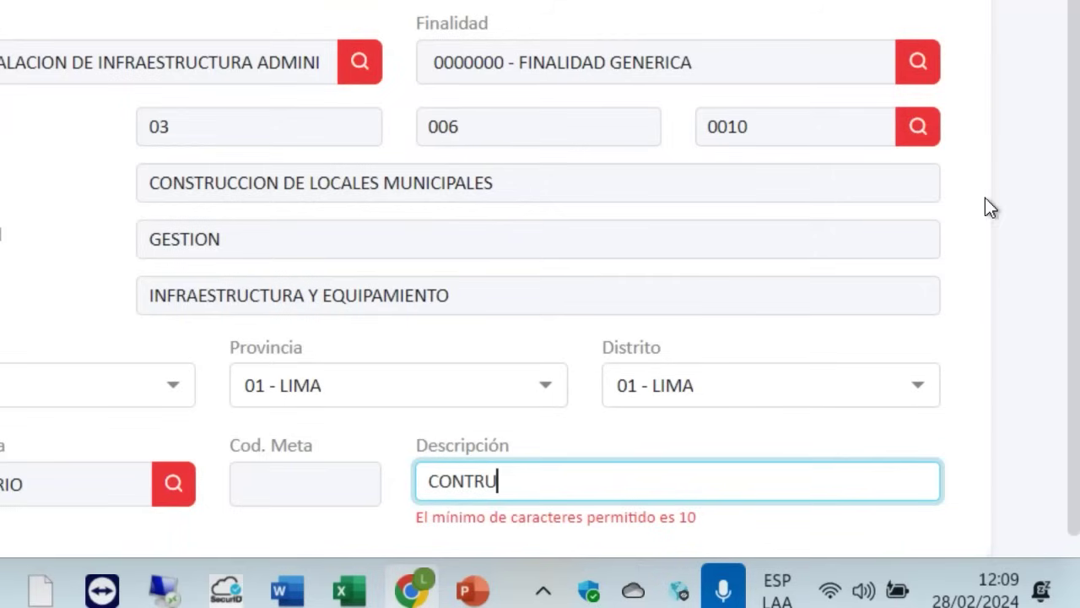
pyautogui.write('CCIÓN E')
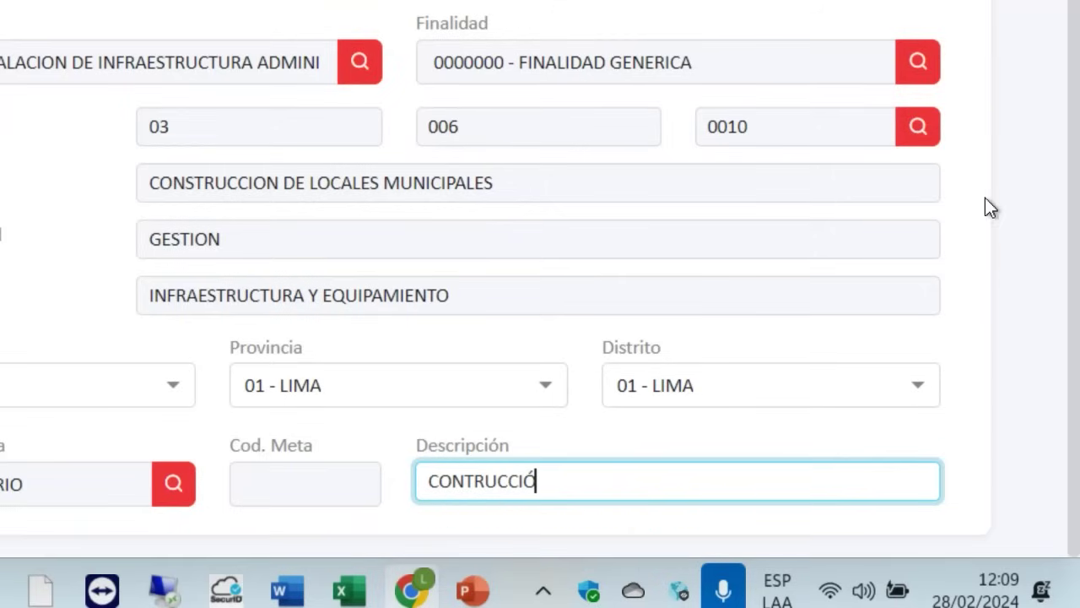
pyautogui.press('BackSpace')
pyautogui.write('DE OBRA')
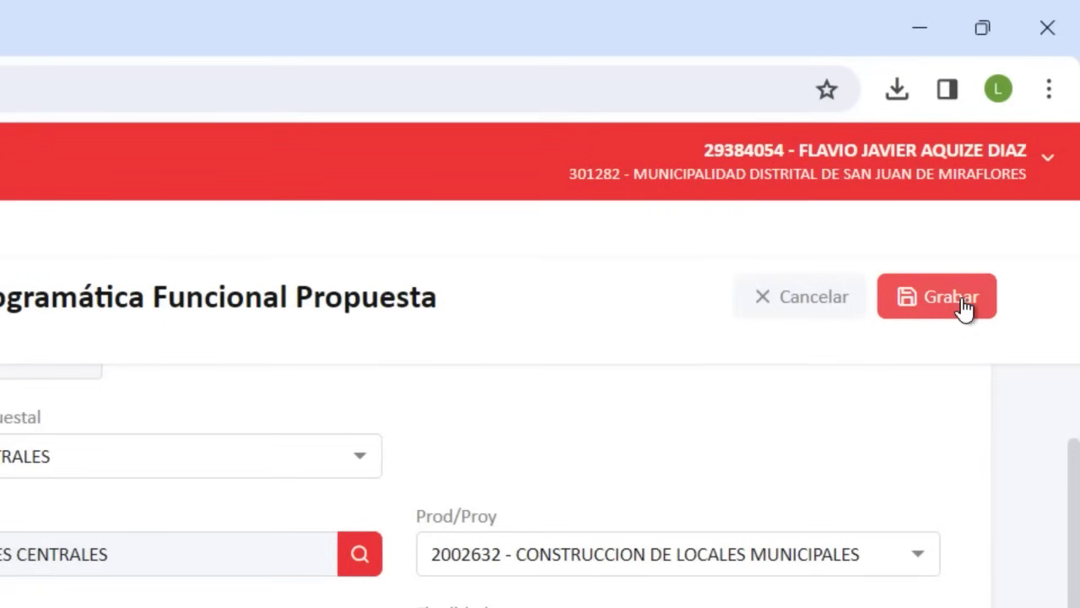
pyautogui.click(958, 299)
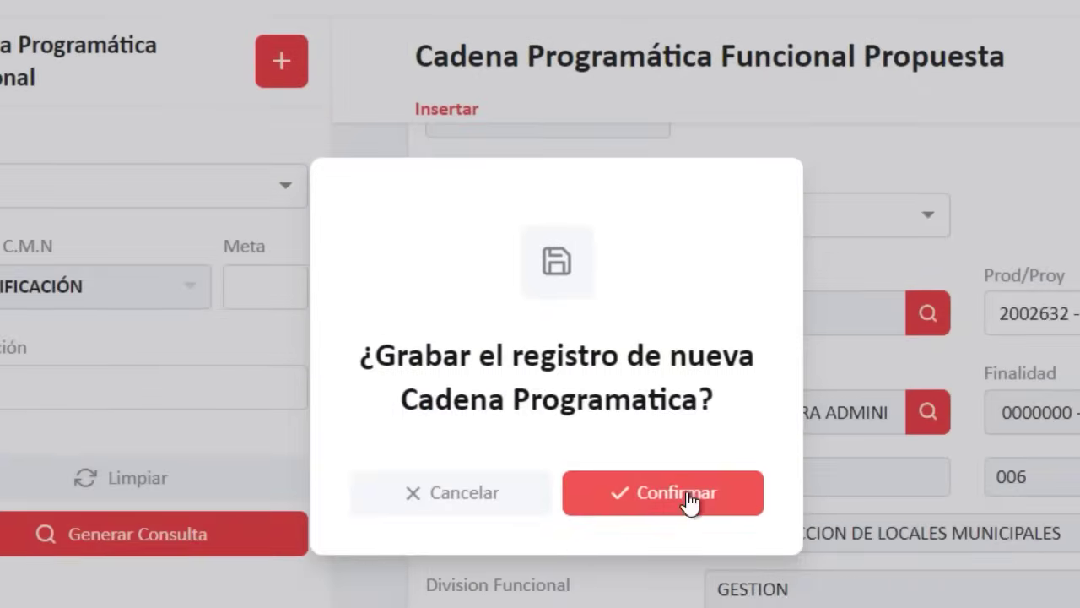
pyautogui.click(690, 501)
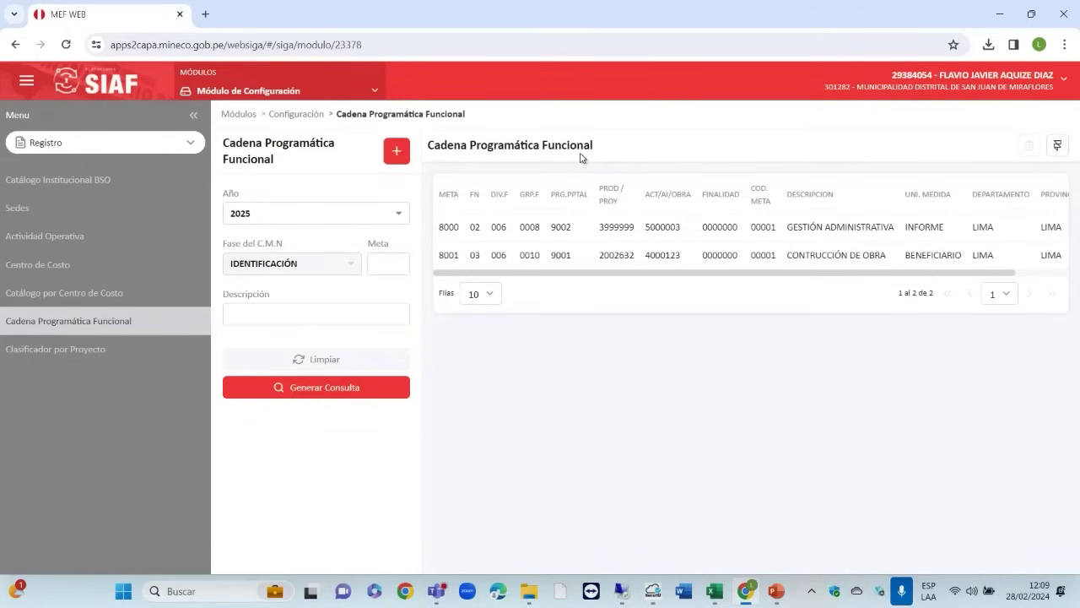
# Step: List the 2025 cost centres and open 01.01.01 JEFATURA DE ADMINISTRACIÓN for modification
pyautogui.click(77, 273)
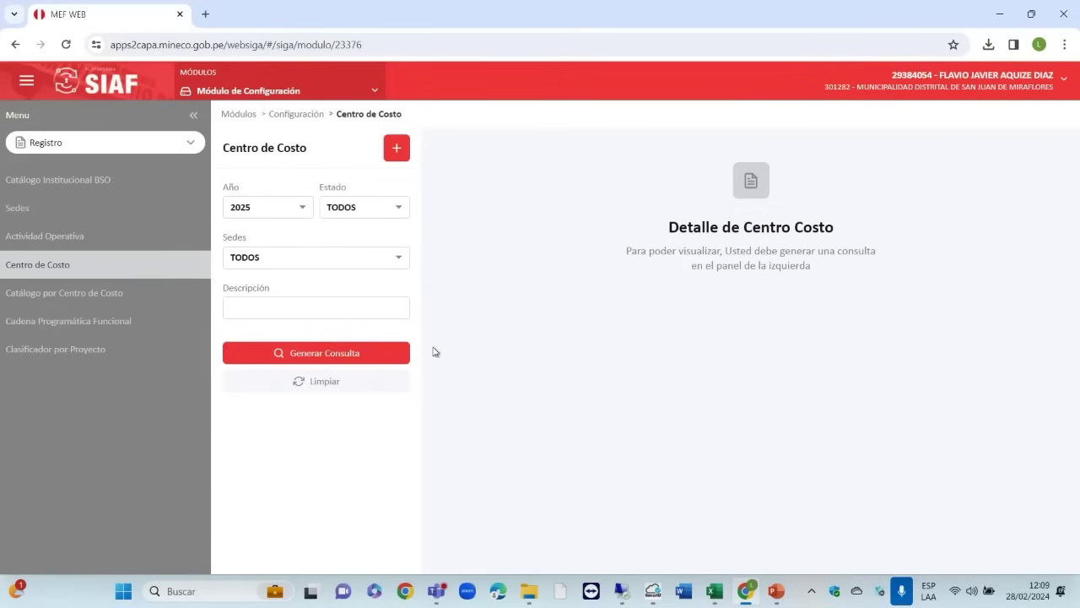
pyautogui.click(362, 356)
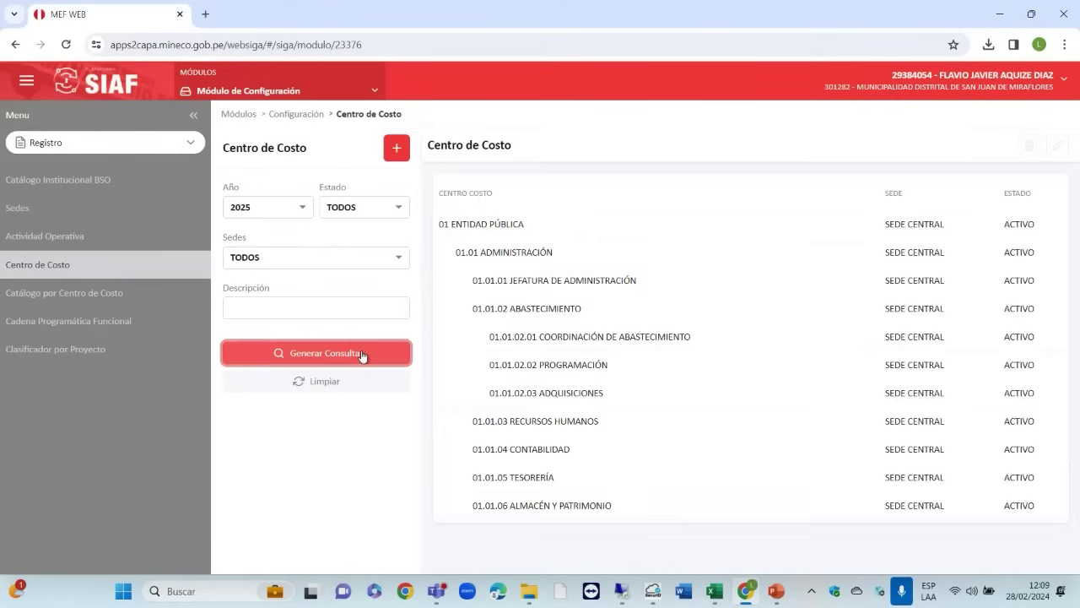
pyautogui.click(760, 282)
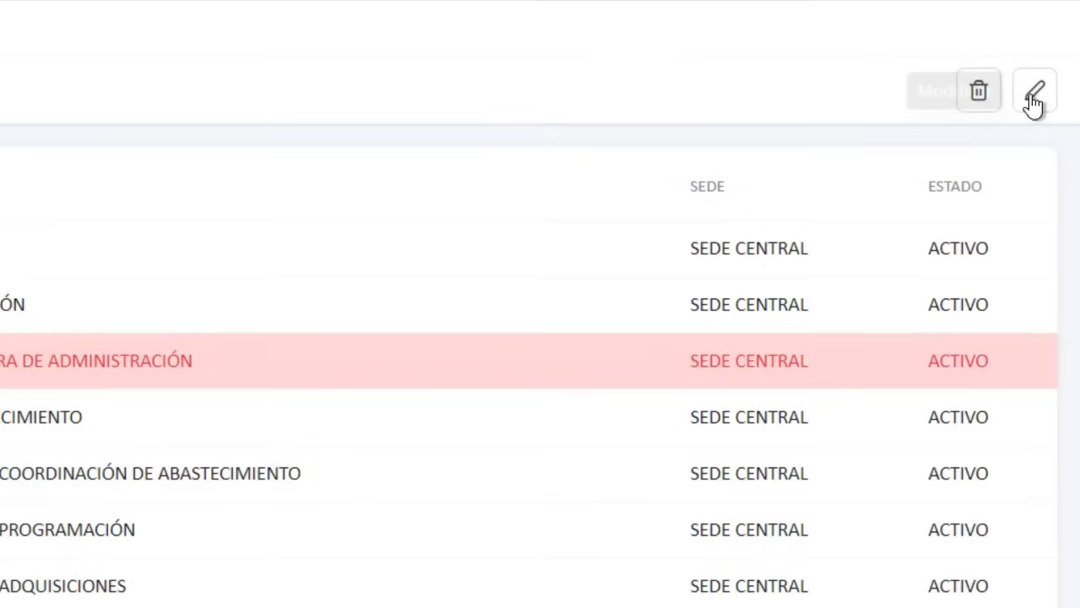
pyautogui.click(1037, 92)
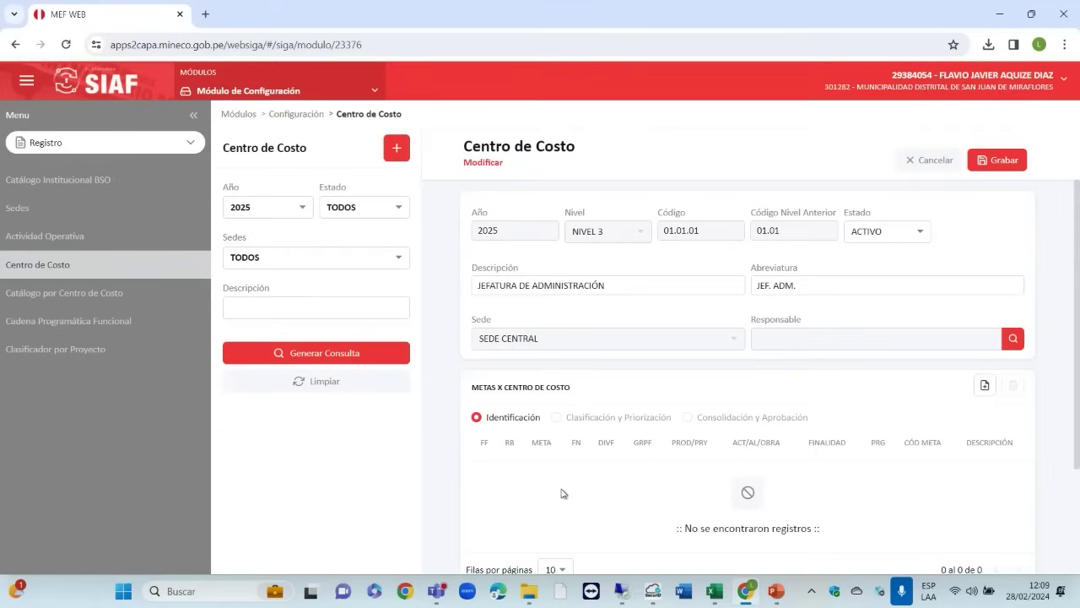
pyautogui.scroll(-3, 667, 490)
pyautogui.scroll(3, 668, 490)
pyautogui.scroll(-2, 667, 489)
pyautogui.scroll(1, 667, 490)
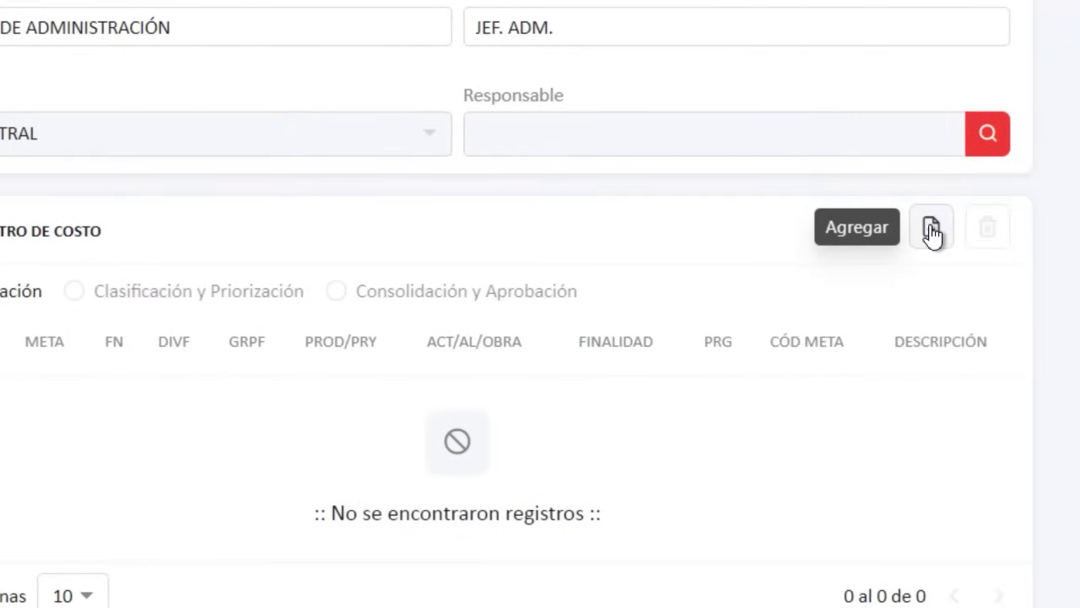
# Step: Add a goal to the JEFATURA DE ADMINISTRACIÓN cost centre, choosing meta 8000, GESTIÓN ADMINISTRATIVA
pyautogui.click(932, 232)
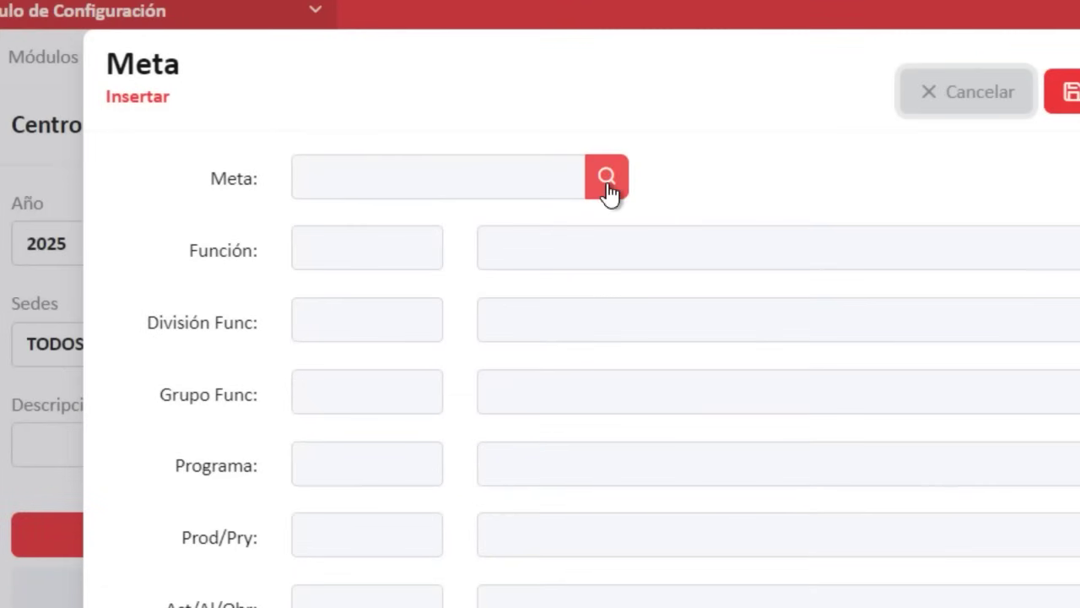
pyautogui.click(607, 179)
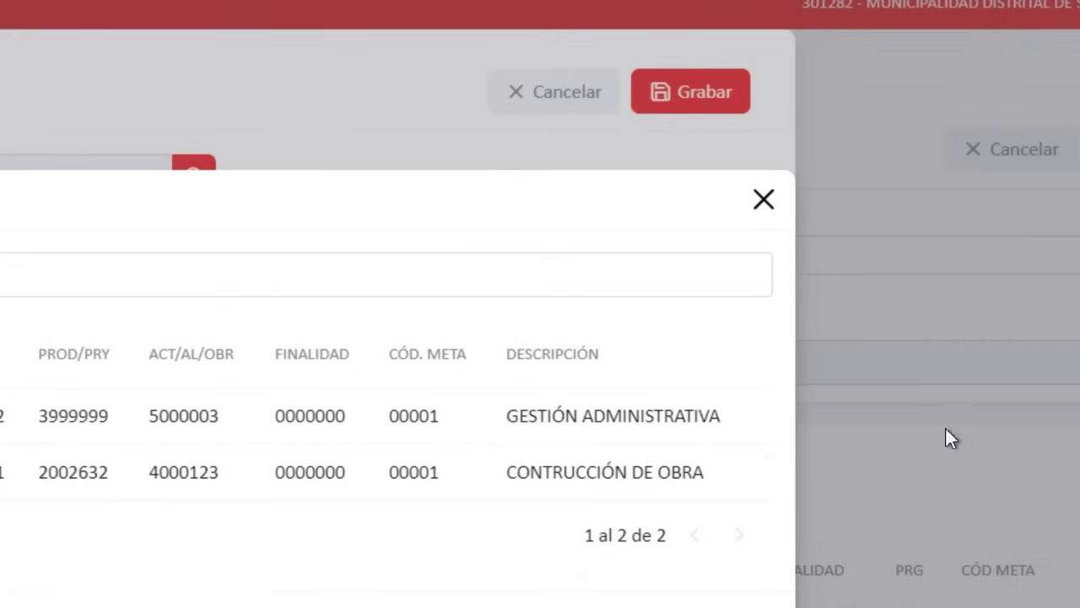
pyautogui.click(582, 417)
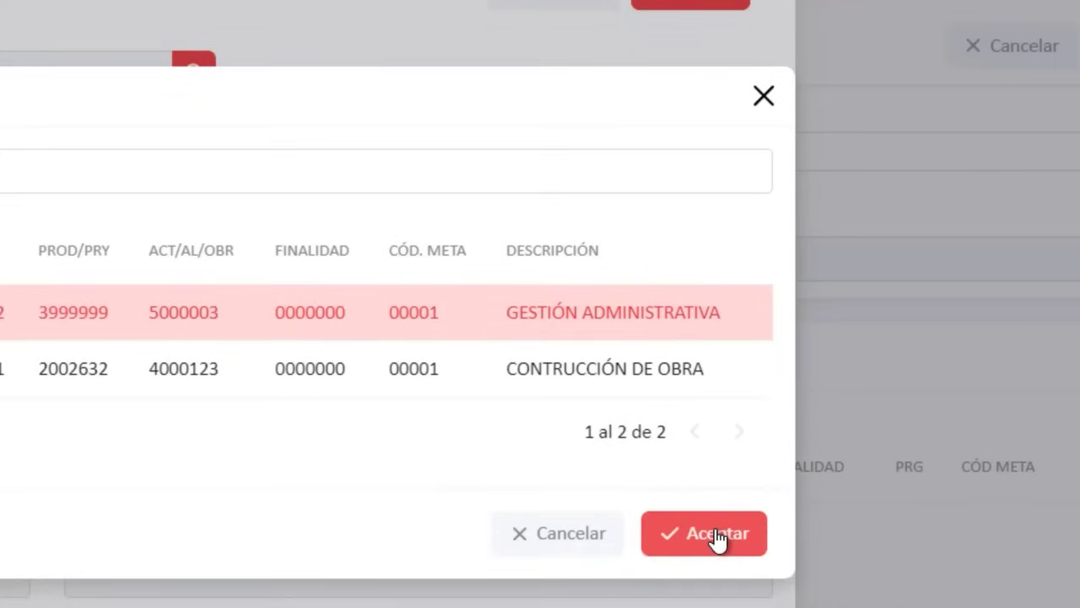
pyautogui.click(709, 534)
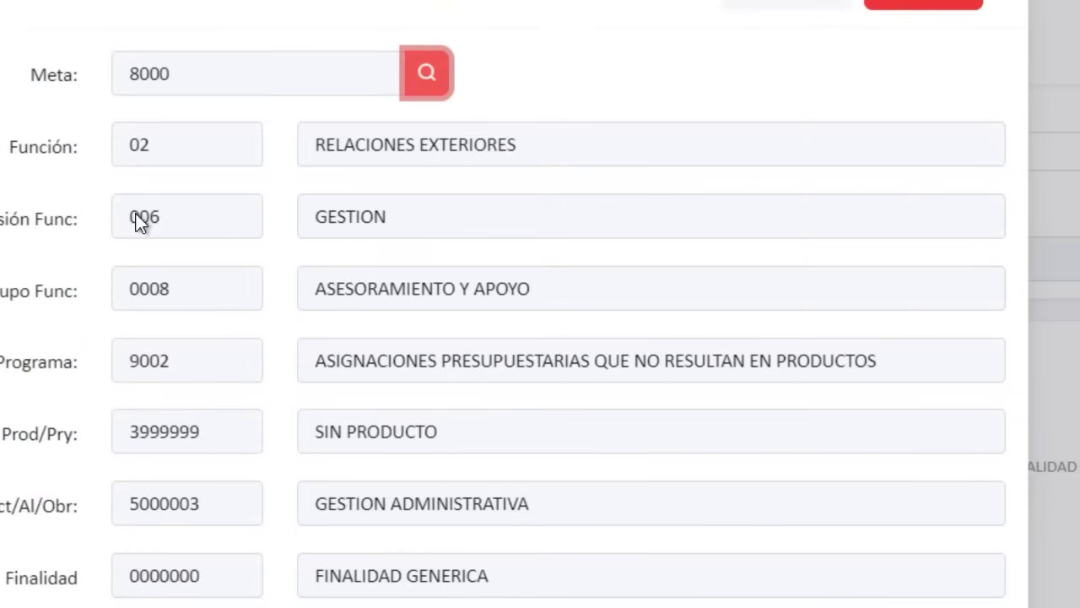
# Step: Set the goal's funding source to 1-00 RECURSOS ORDINARIOS and save the goal record
pyautogui.scroll(-1, 262, 538)
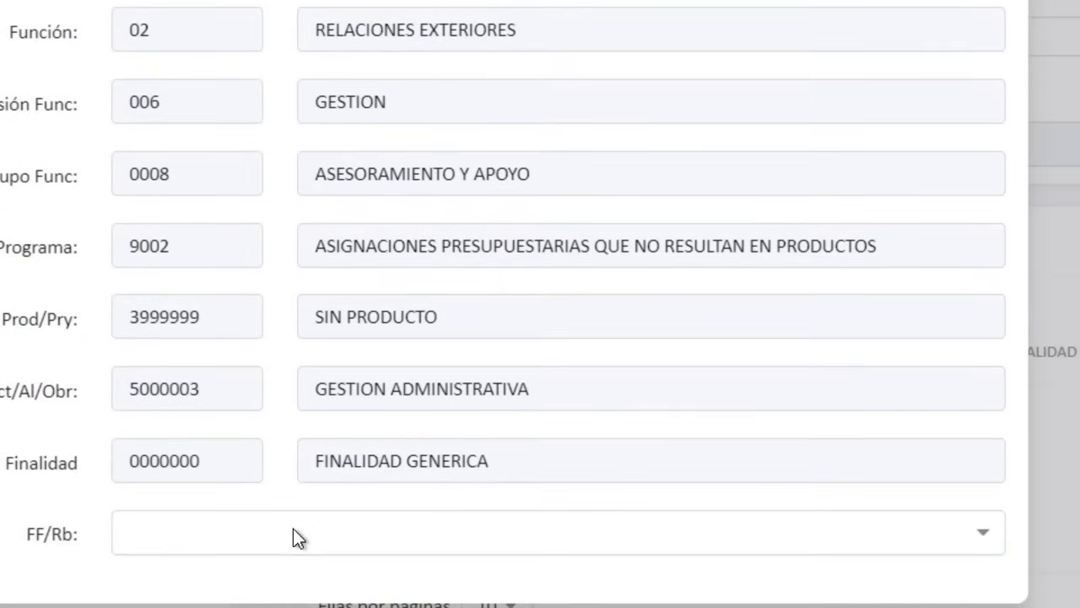
pyautogui.click(294, 531)
pyautogui.click(301, 228)
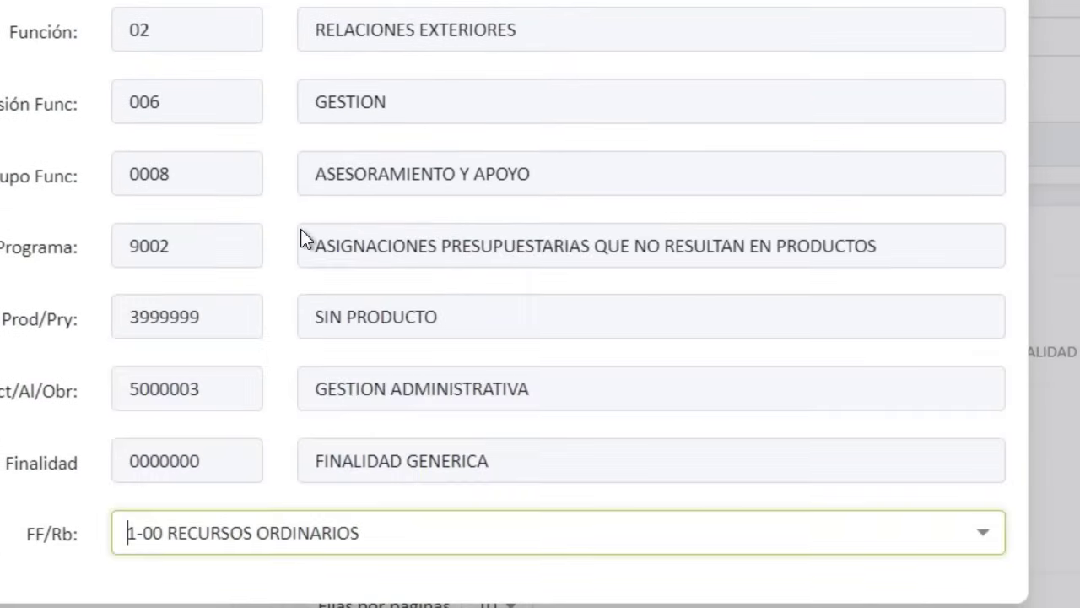
pyautogui.scroll(3, 695, 287)
pyautogui.click(945, 107)
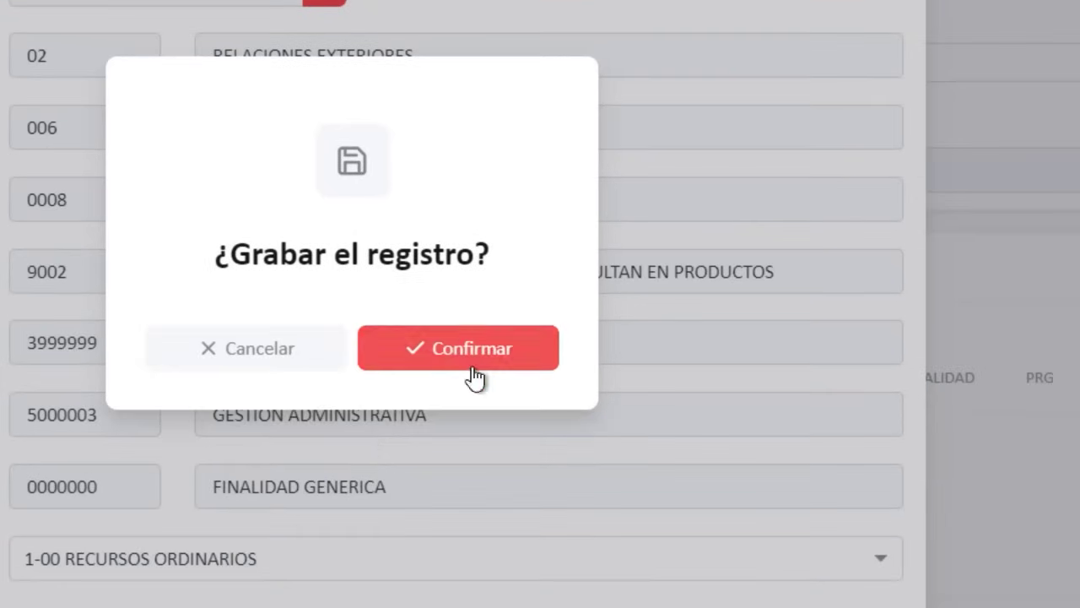
pyautogui.click(472, 591)
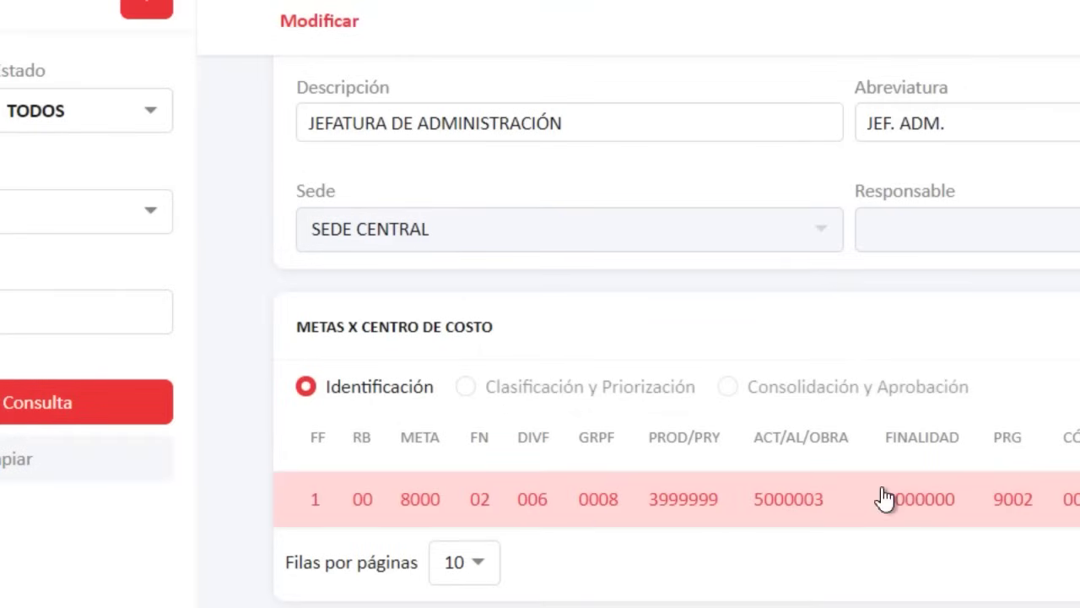
# Step: Link operational activity C0008 GESTION ADMINISTRATIVA to goal 8000 of the administration office cost centre and save it
pyautogui.scroll(-2, 883, 499)
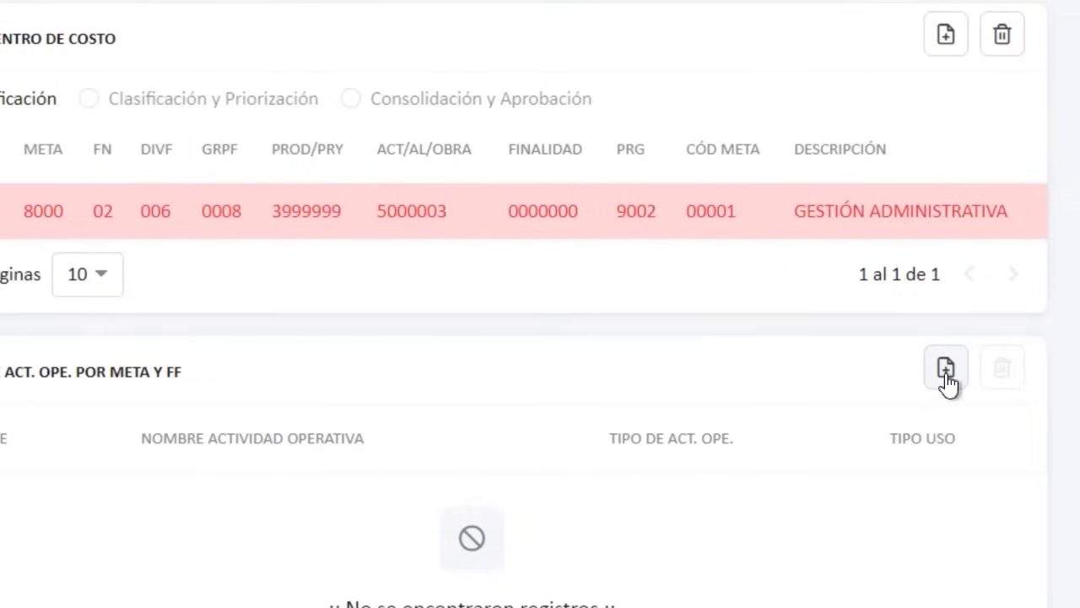
pyautogui.click(944, 371)
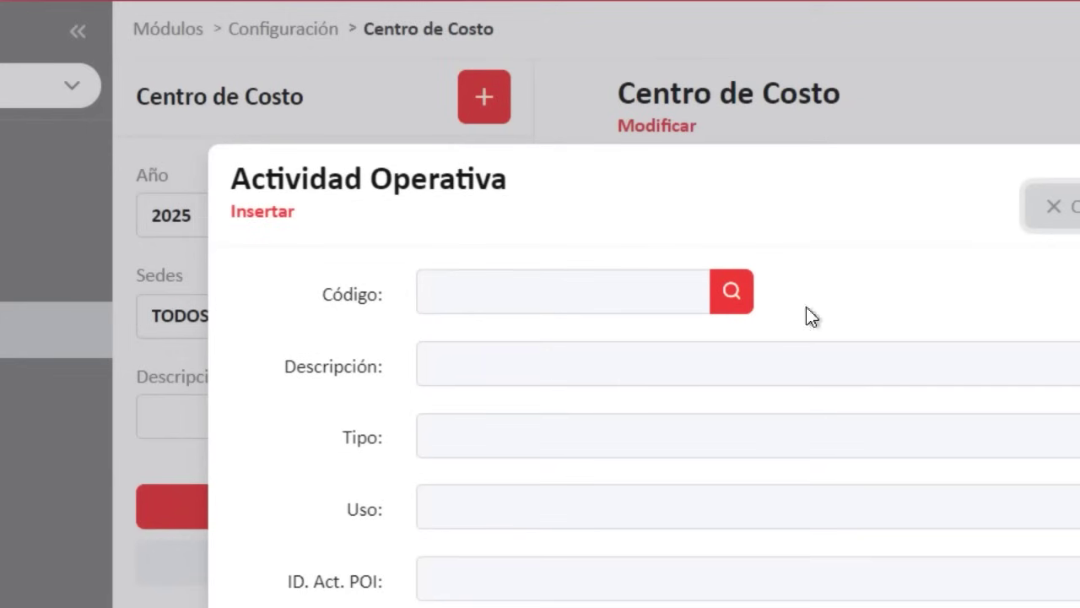
pyautogui.click(731, 301)
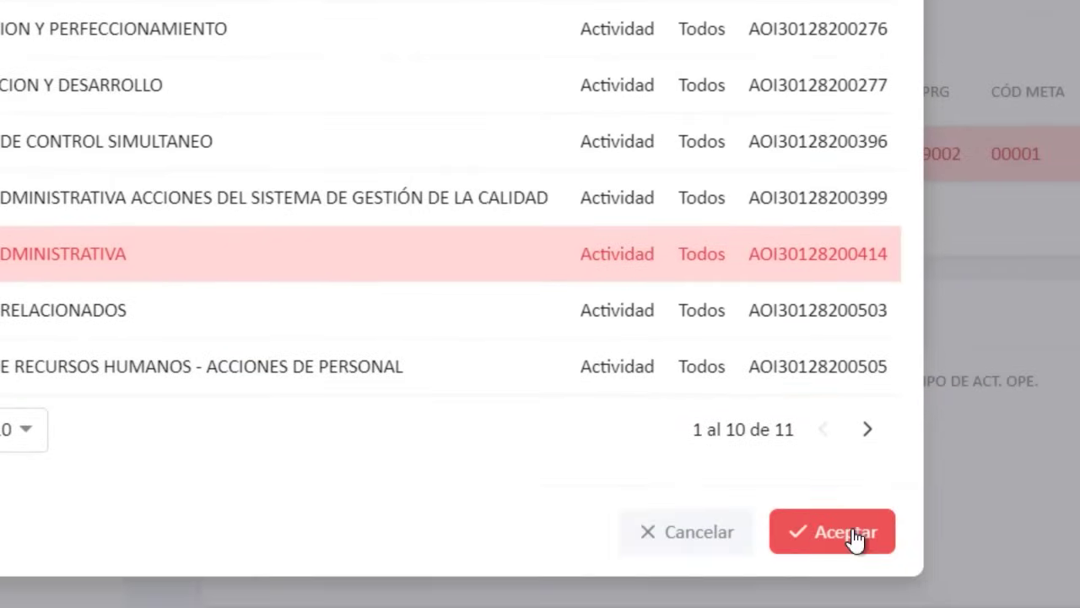
pyautogui.click(848, 531)
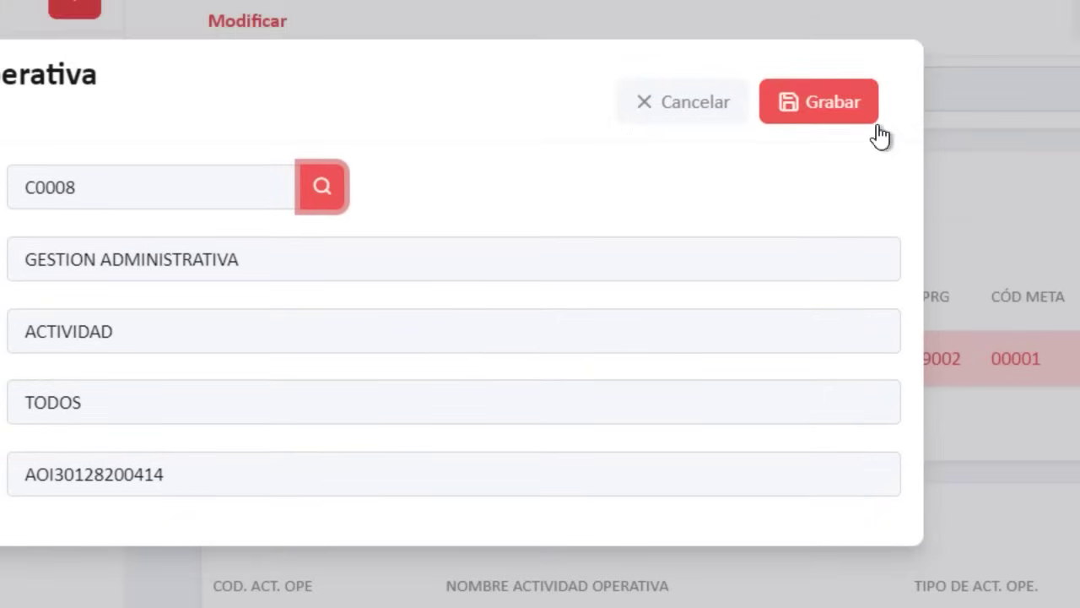
pyautogui.click(855, 124)
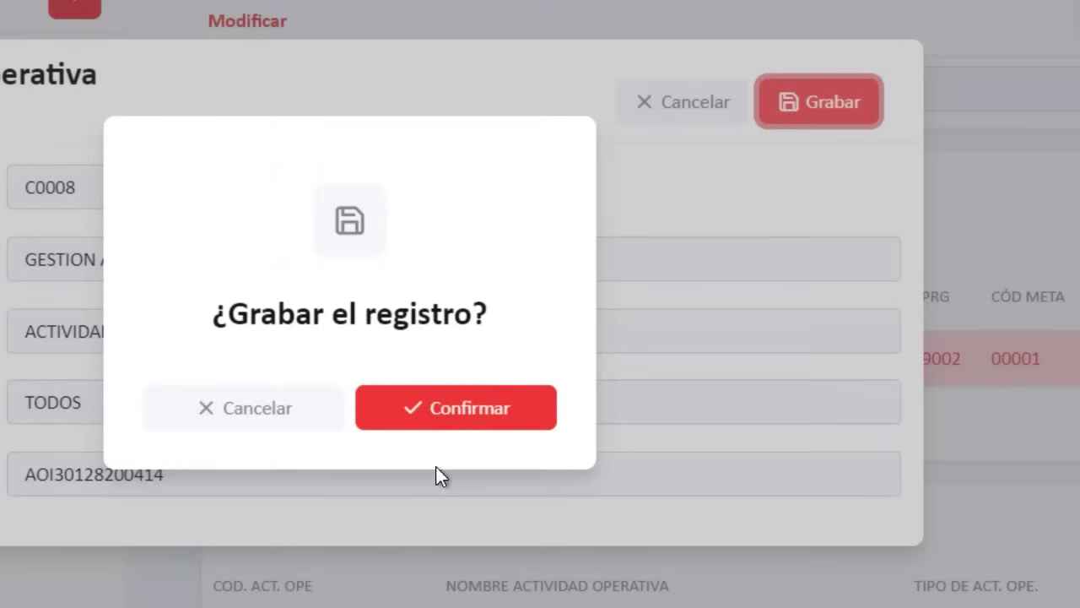
pyautogui.click(506, 418)
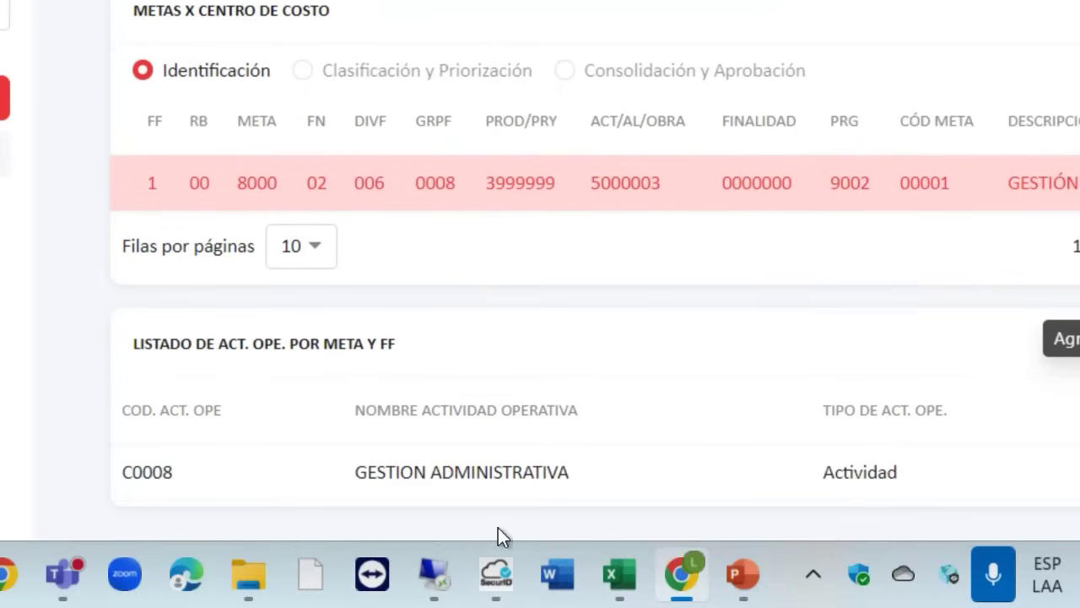
pyautogui.click(570, 504)
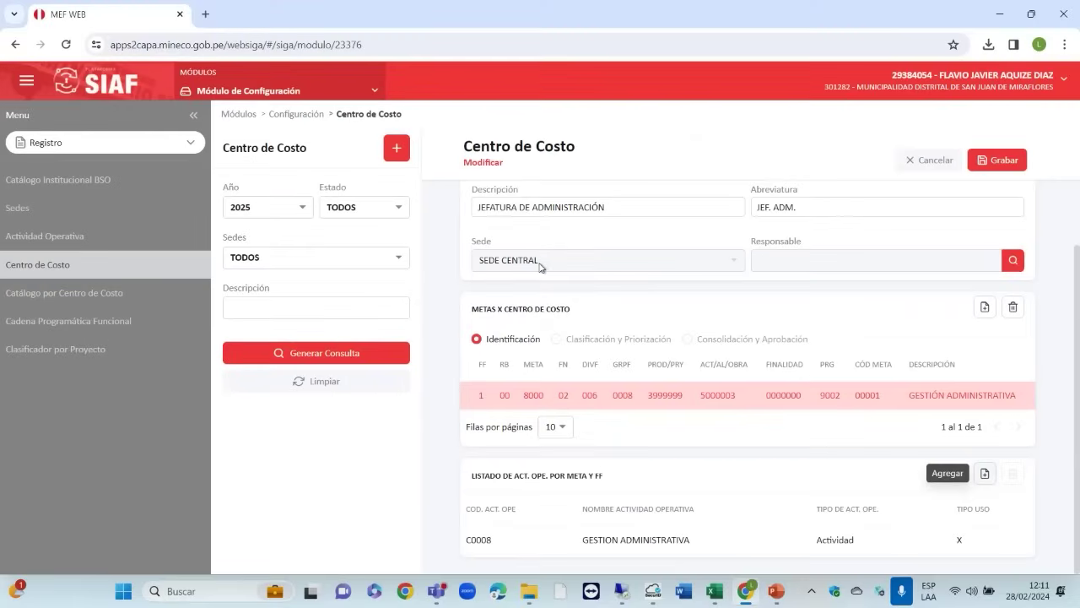
# Step: Leave the administration office record and open cost centre 01.01.02.01 COORDINACIÓN DE ABASTECIMIENTO for modification
pyautogui.click(951, 159)
pyautogui.click(587, 366)
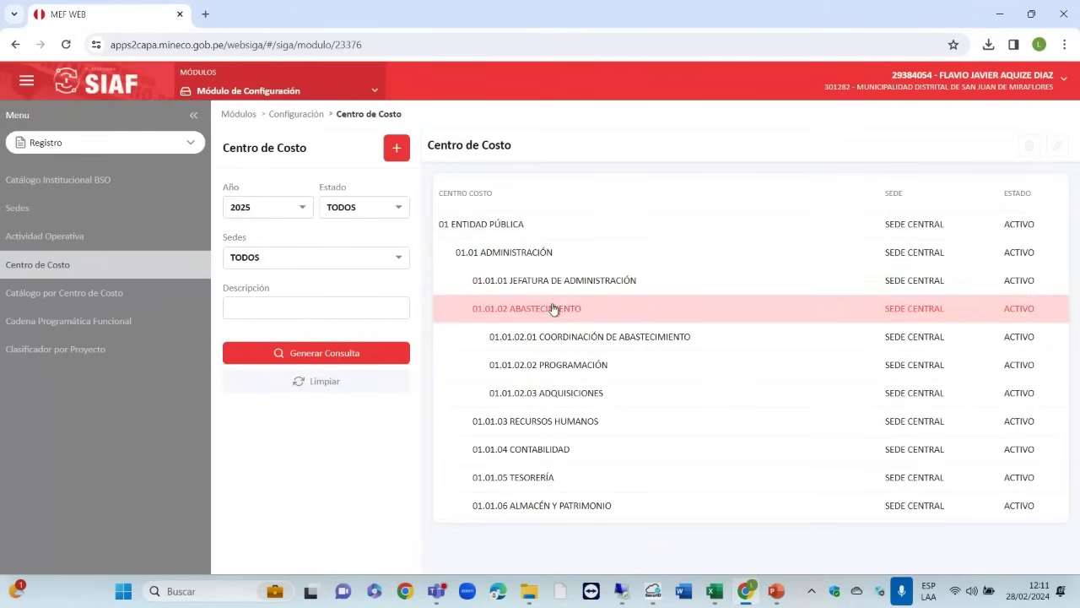
pyautogui.click(707, 341)
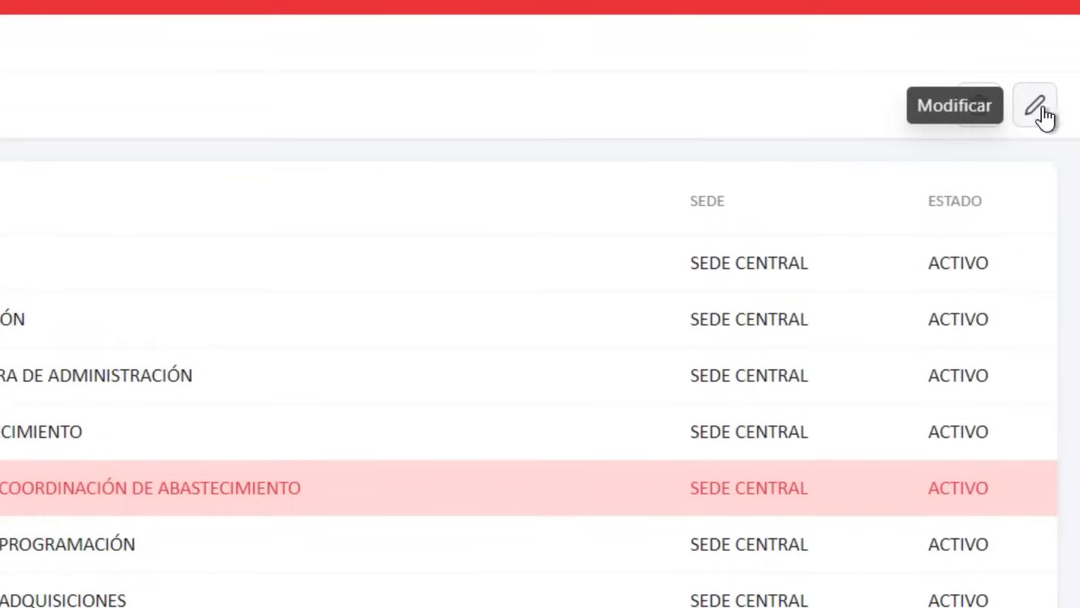
pyautogui.click(1037, 114)
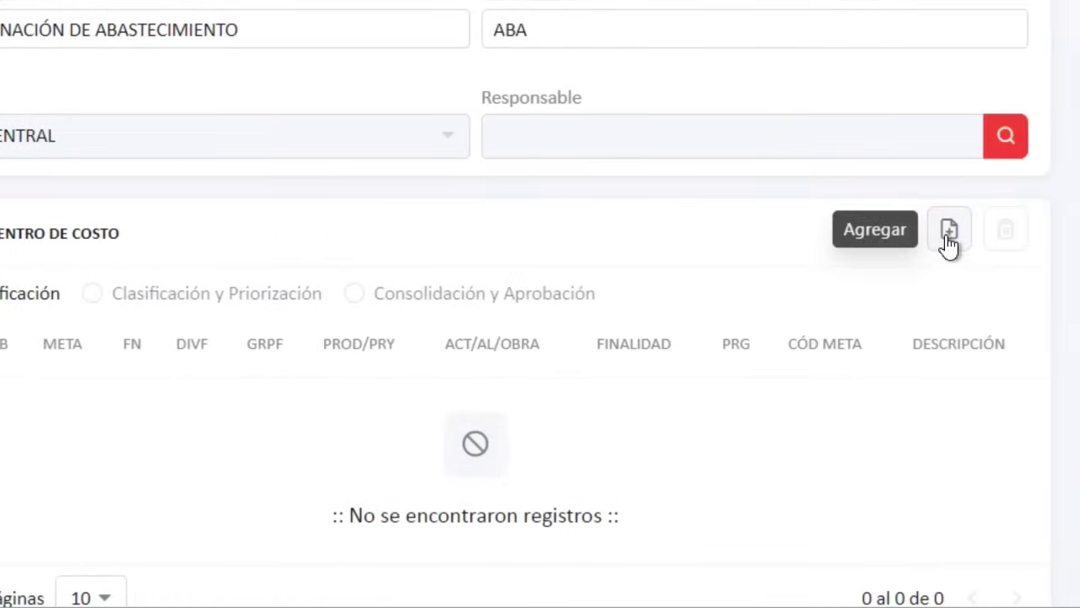
# Step: Start a new goal for COORDINACIÓN DE ABASTECIMIENTO and choose the GESTIÓN ADMINISTRATIVA goal
pyautogui.click(1000, 233)
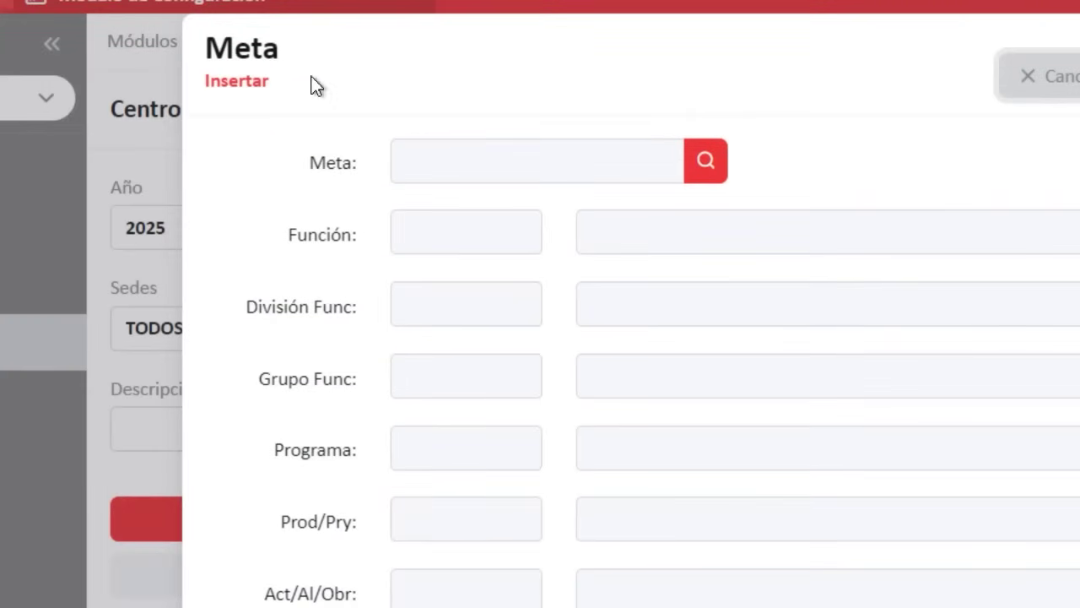
pyautogui.click(700, 159)
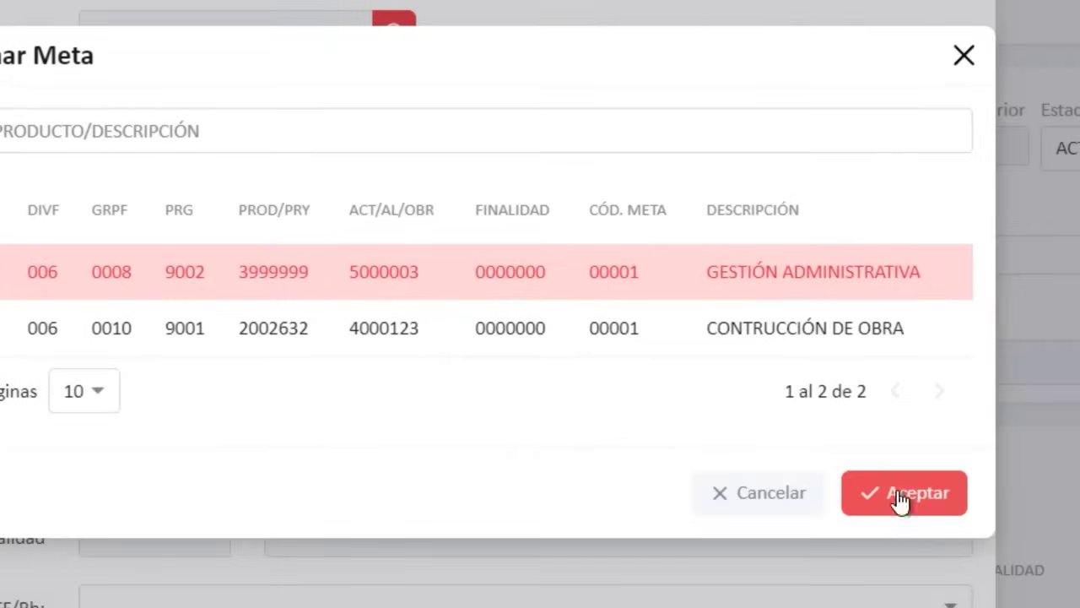
pyautogui.click(902, 498)
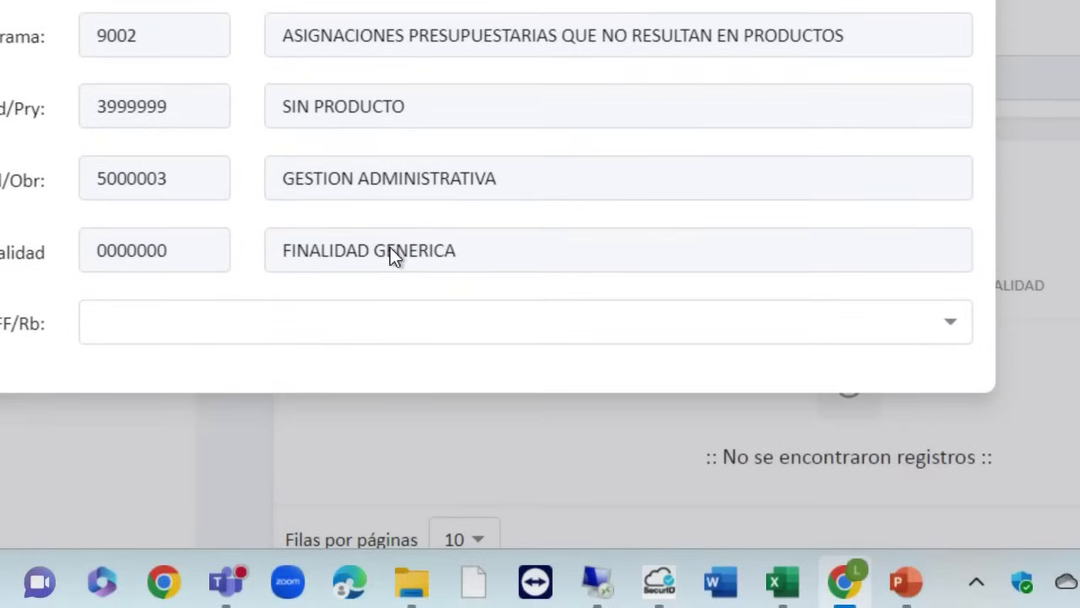
# Step: Set the new goal's funding source to 1-00 RECURSOS ORDINARIOS and save the goal for COORDINACIÓN DE ABASTECIMIENTO
pyautogui.click(393, 321)
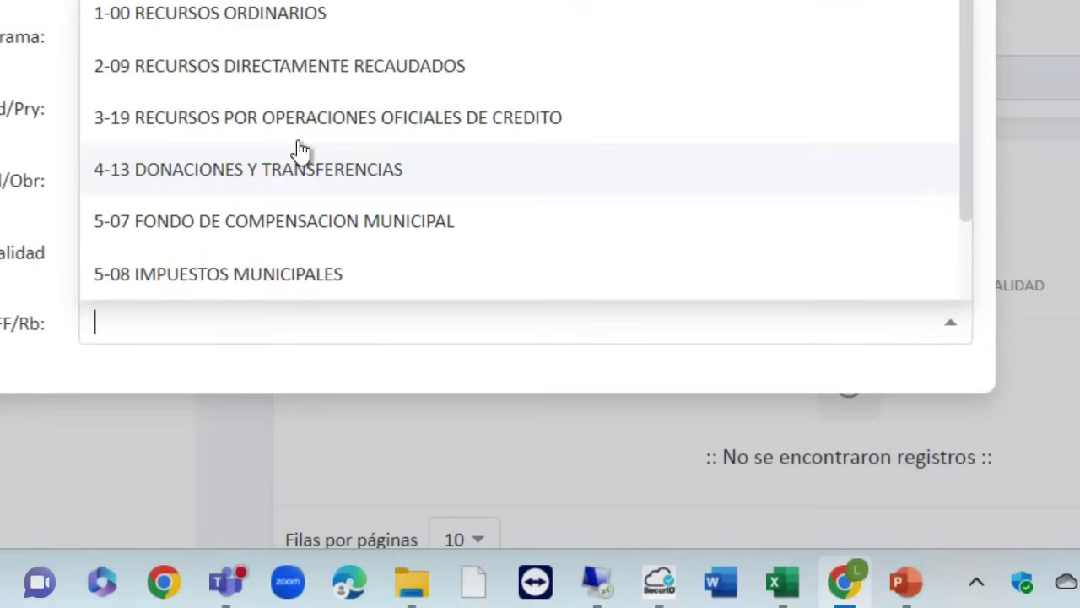
pyautogui.scroll(-2, 307, 140)
pyautogui.scroll(2, 306, 143)
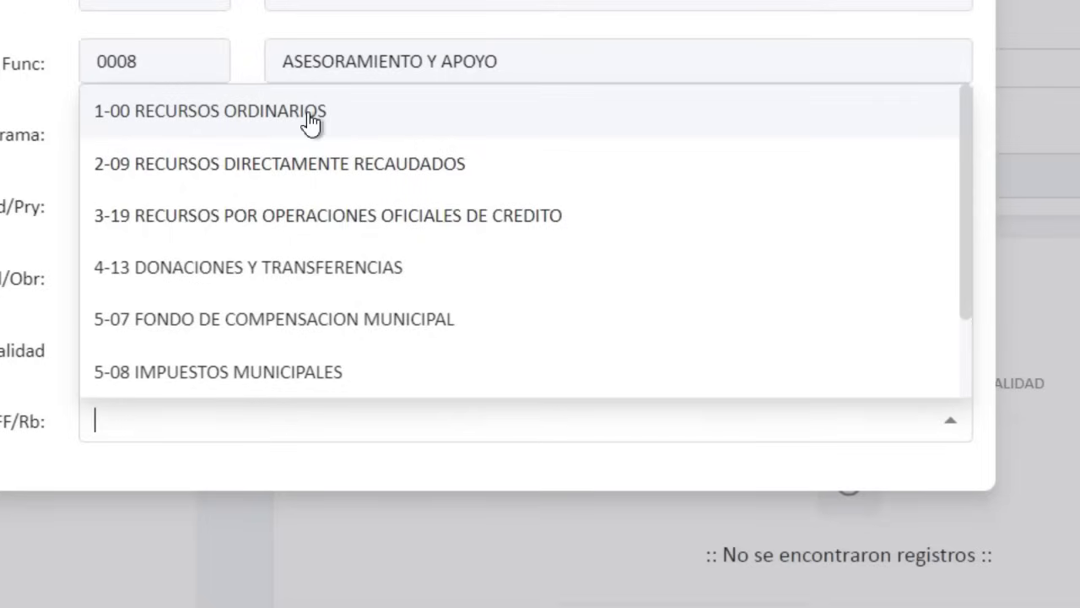
pyautogui.click(309, 20)
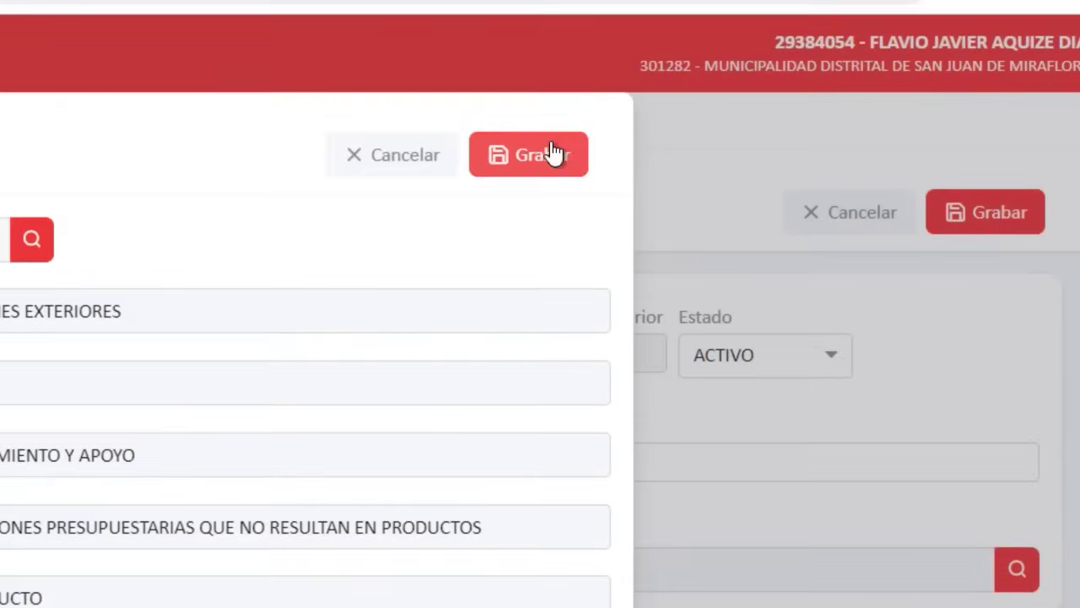
pyautogui.click(547, 156)
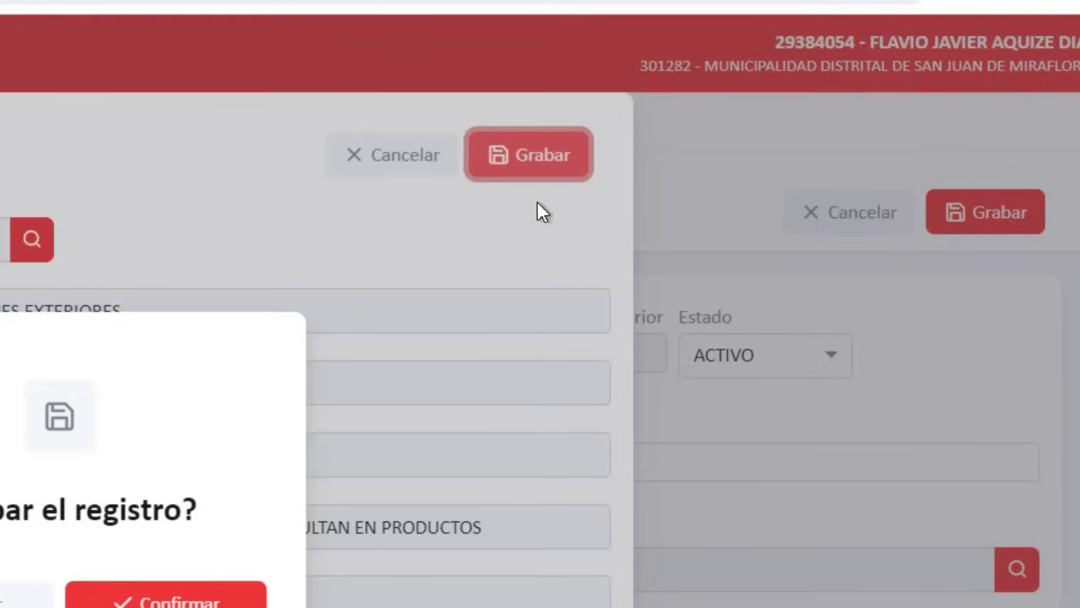
pyautogui.click(214, 593)
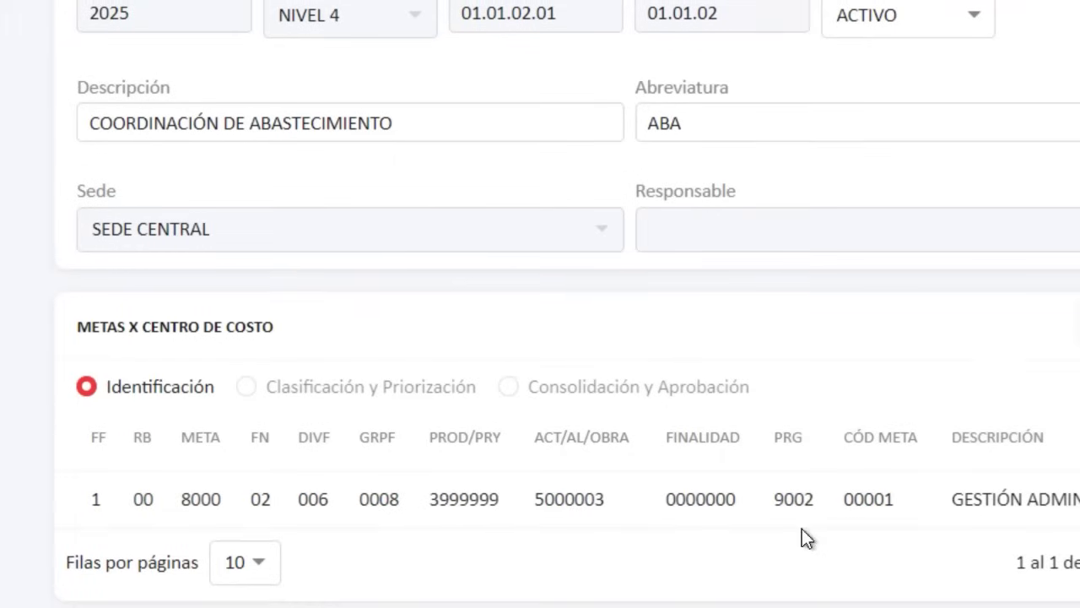
# Step: Link operational activity C0008 GESTION ADMINISTRATIVA to goal 8000 of the COORDINACIÓN DE ABASTECIMIENTO cost centre and save it
pyautogui.click(831, 481)
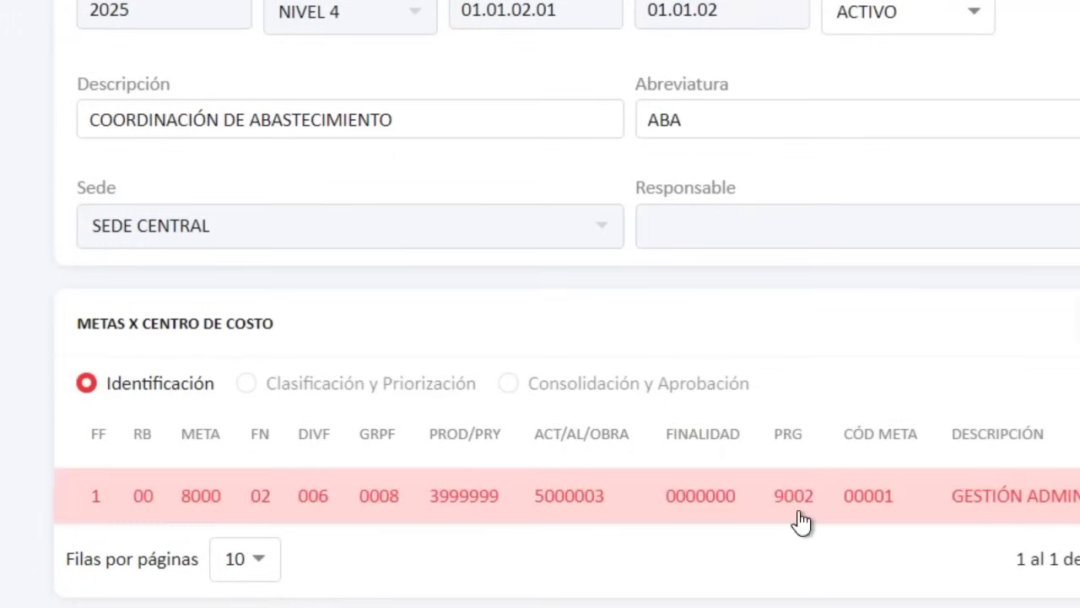
pyautogui.scroll(-2, 828, 529)
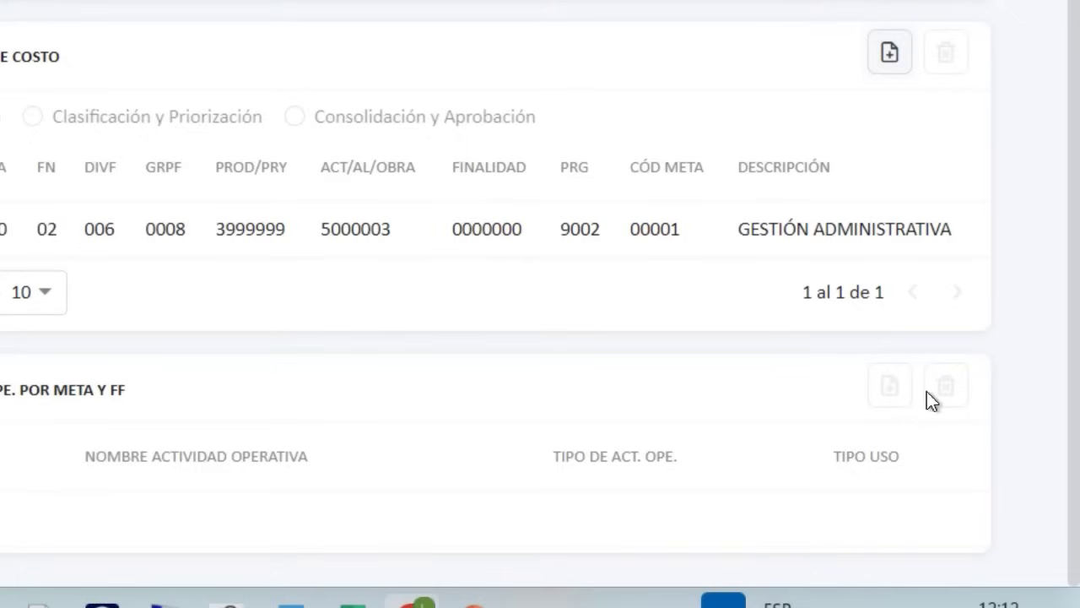
pyautogui.click(400, 242)
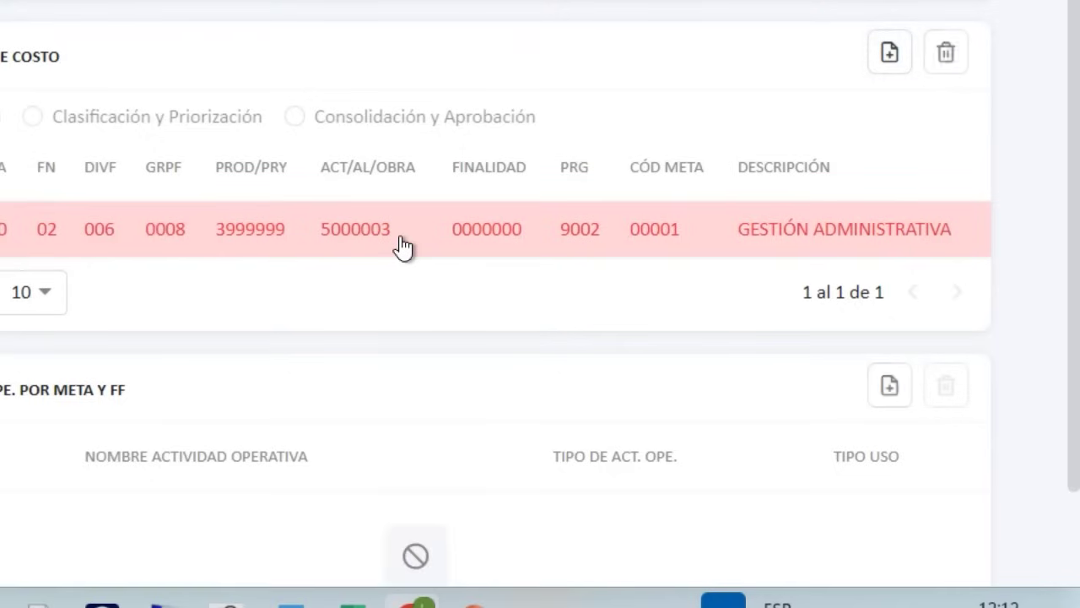
pyautogui.click(891, 385)
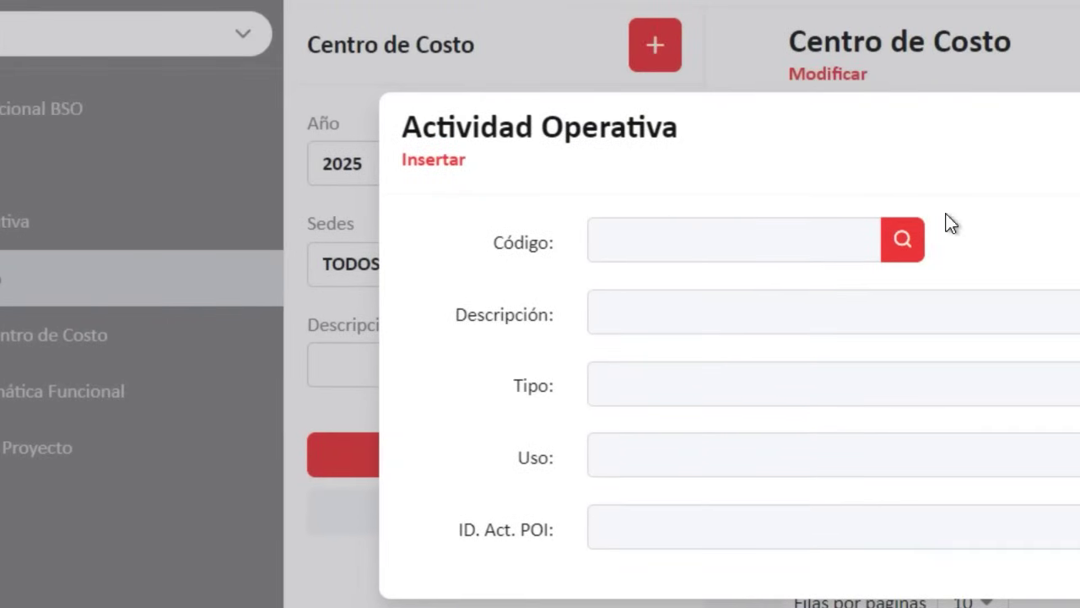
pyautogui.click(893, 245)
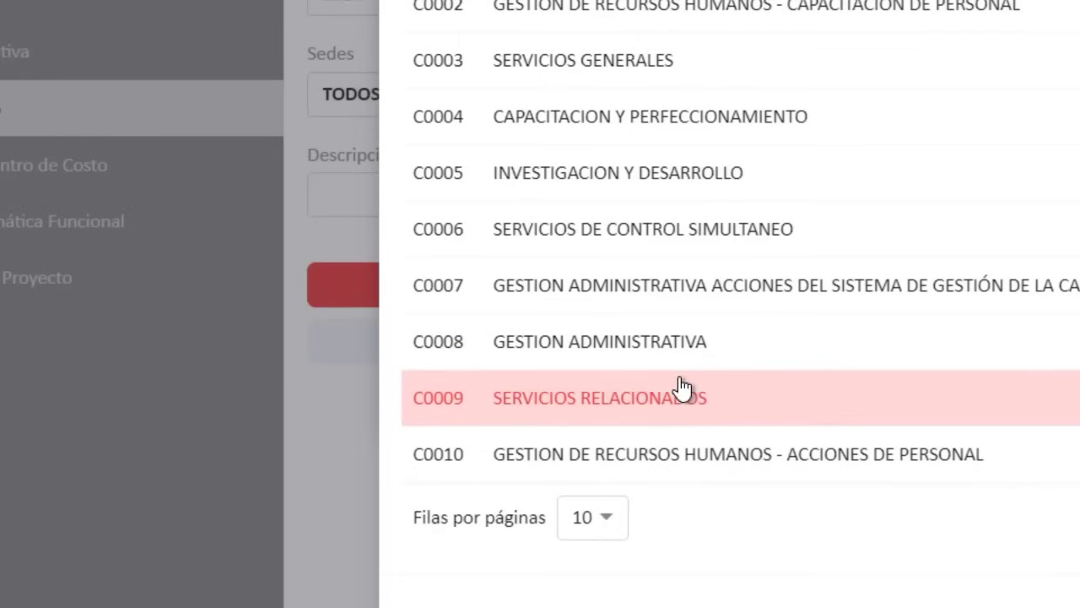
pyautogui.click(688, 354)
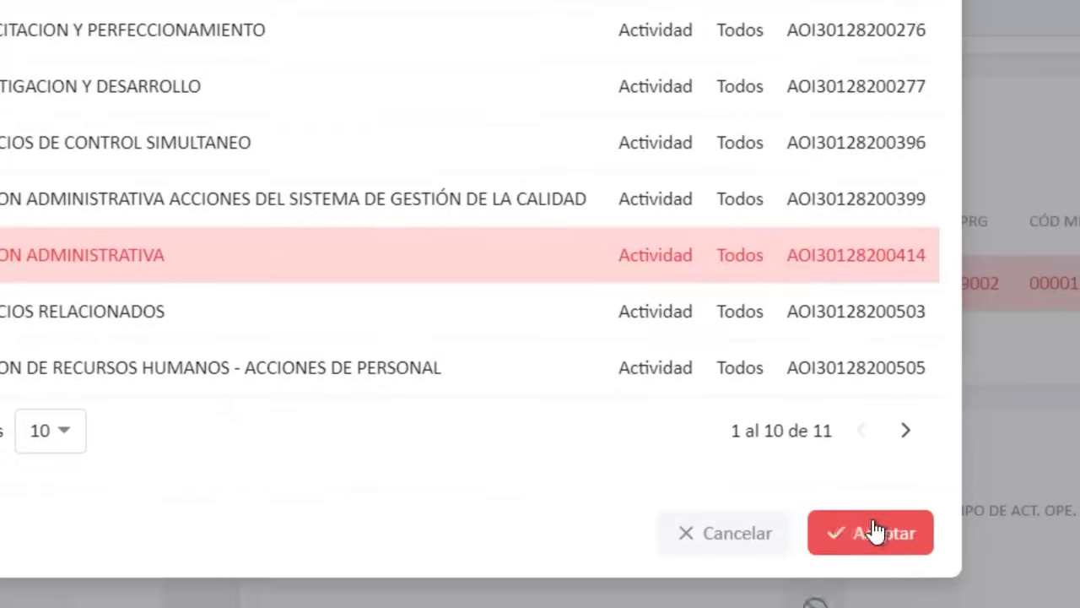
pyautogui.click(872, 530)
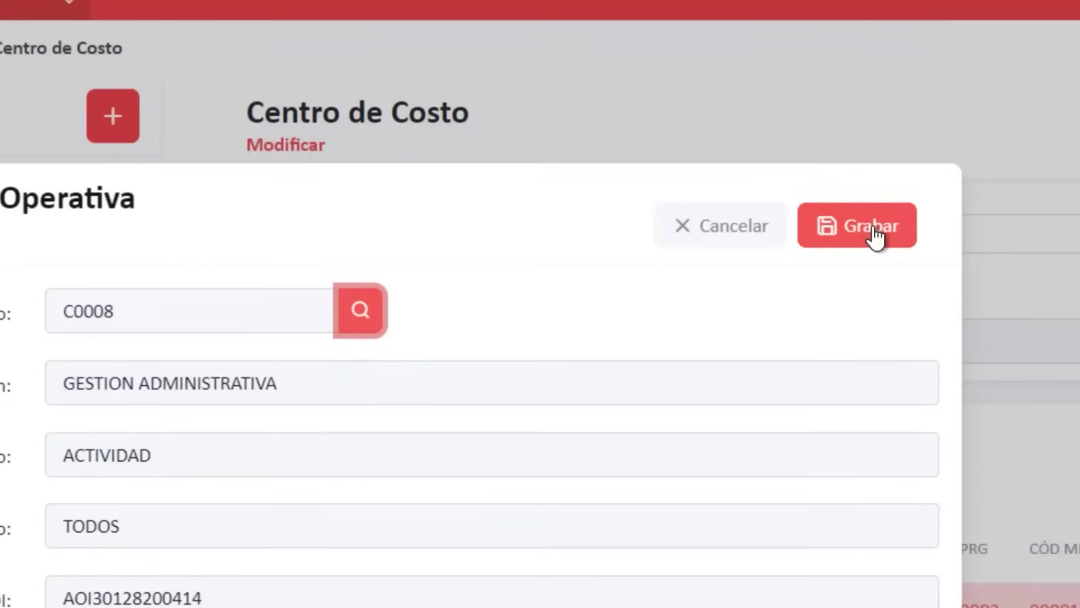
pyautogui.click(872, 226)
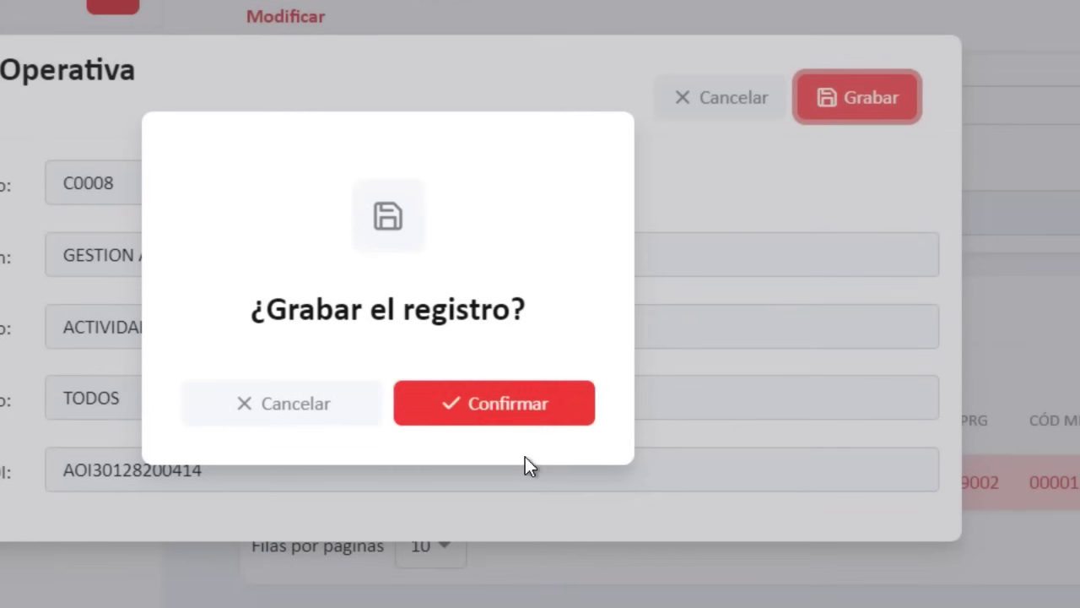
pyautogui.click(531, 533)
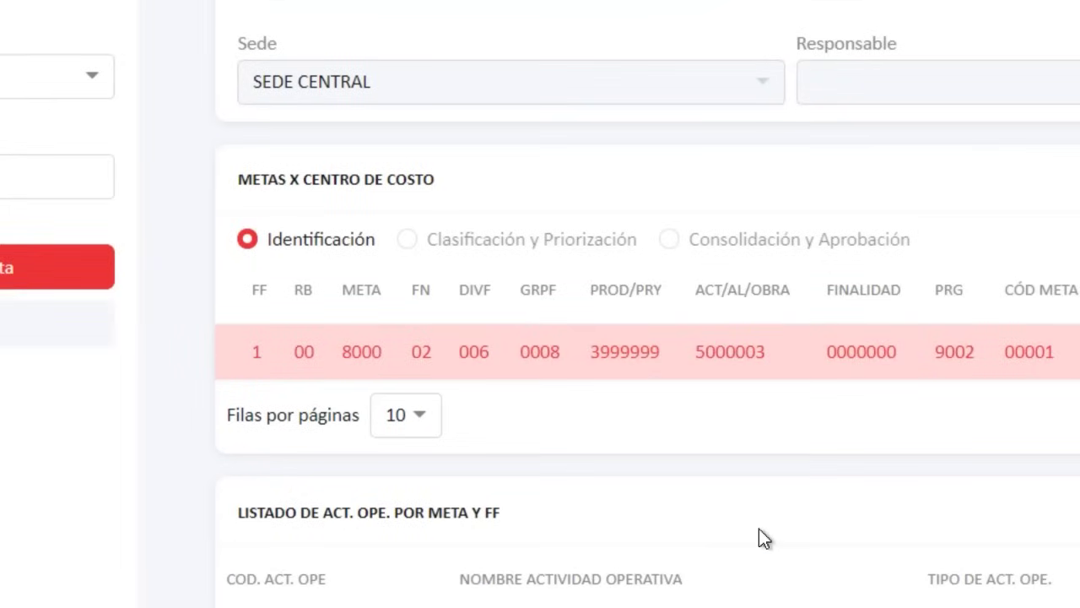
pyautogui.click(746, 540)
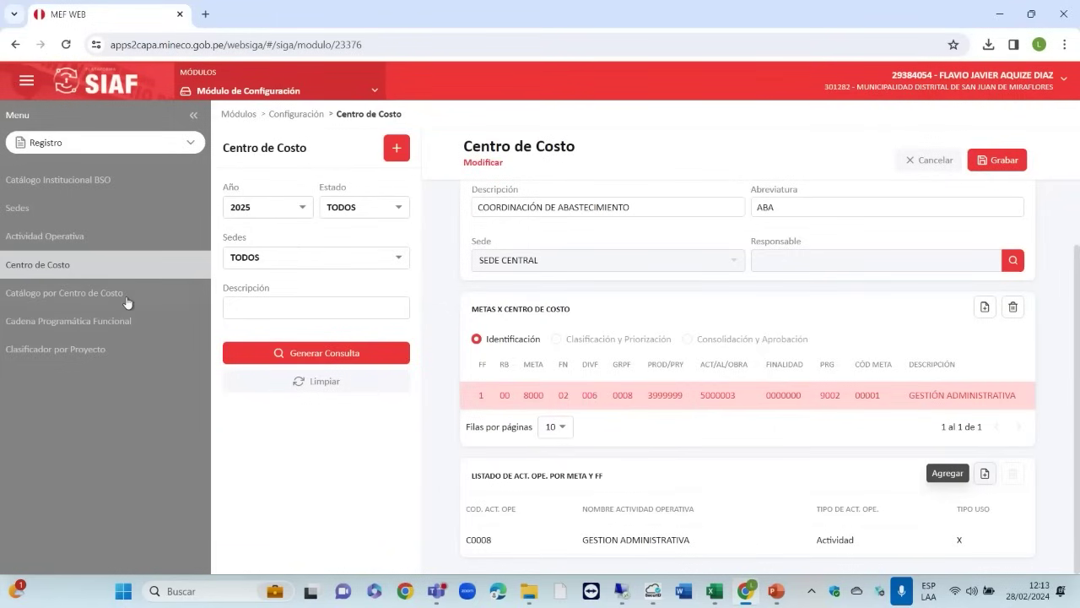
# Step: Leave the COORDINACIÓN DE ABASTECIMIENTO record and open cost centre 01.01.03 RECURSOS HUMANOS for modification
pyautogui.click(947, 168)
pyautogui.click(627, 365)
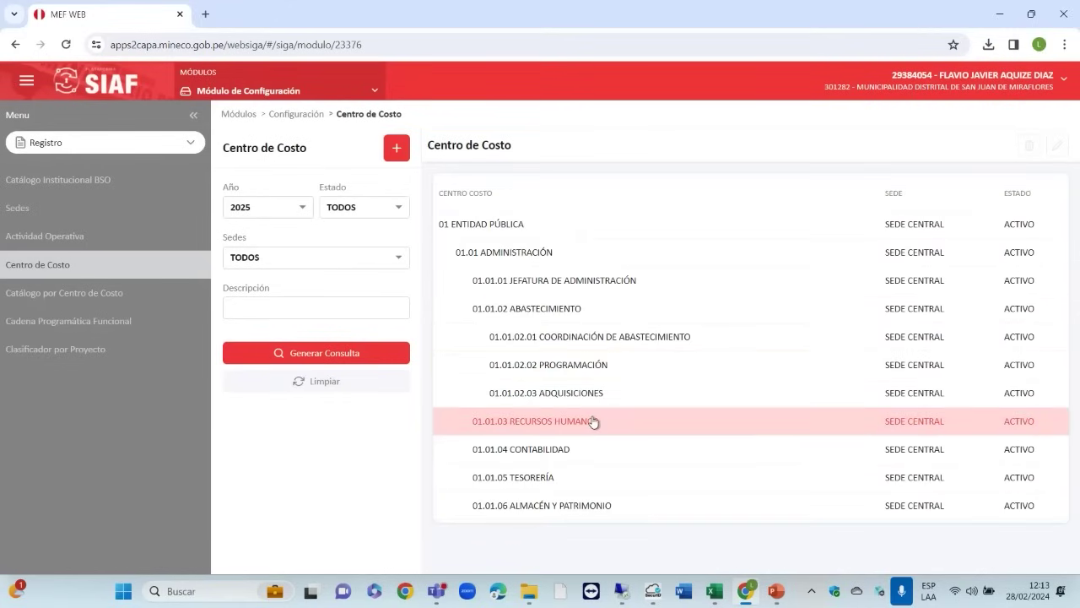
pyautogui.click(593, 421)
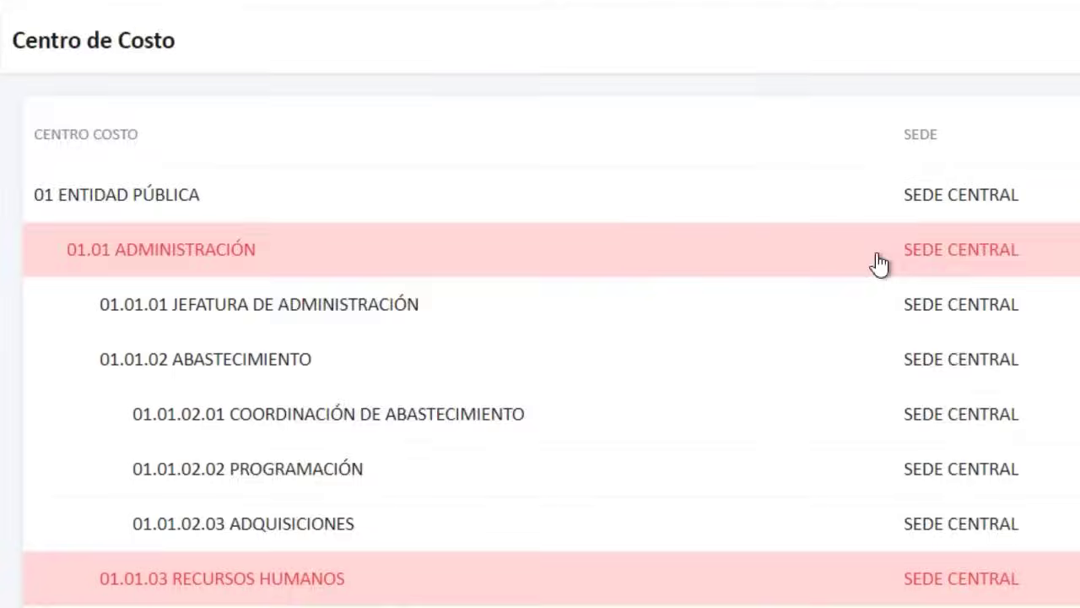
pyautogui.click(1033, 68)
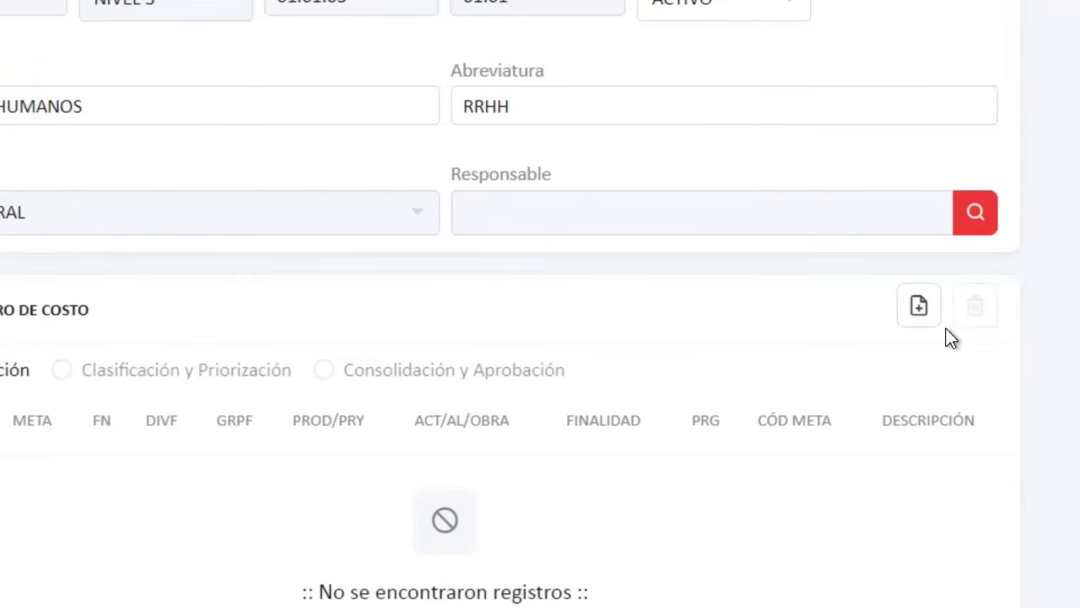
# Step: Add goal 8000 GESTIÓN ADMINISTRATIVA with funding source 1-00 RECURSOS ORDINARIOS to RECURSOS HUMANOS and save it
pyautogui.click(919, 307)
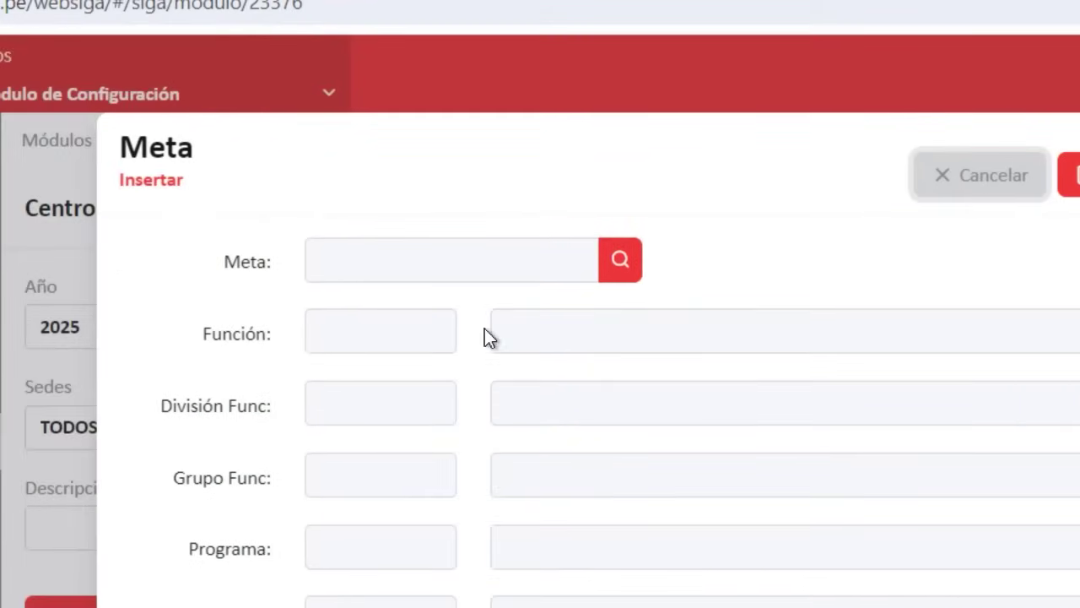
pyautogui.click(618, 262)
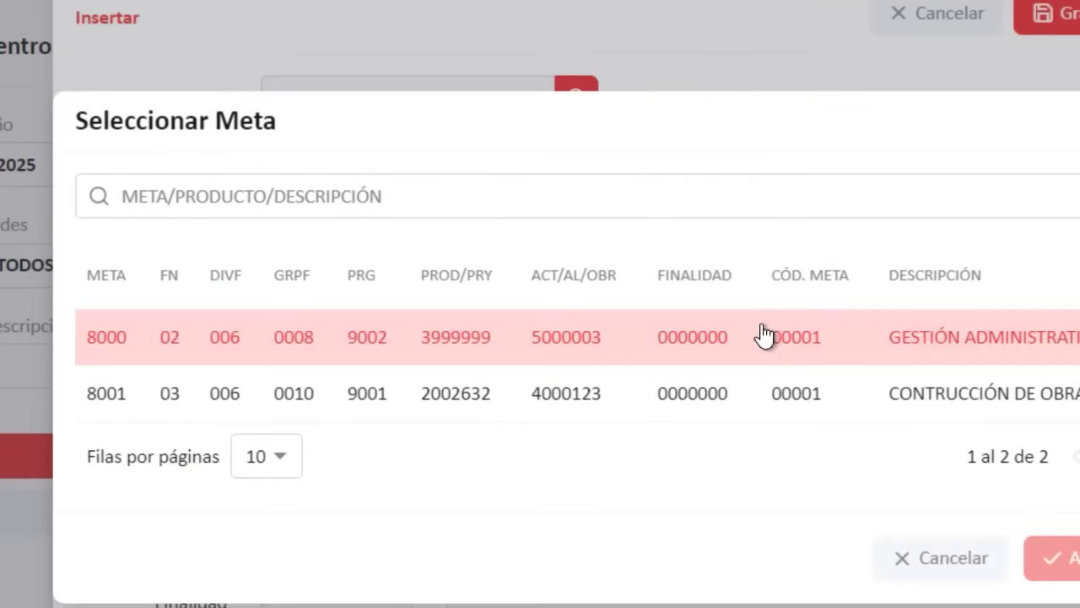
pyautogui.click(1059, 559)
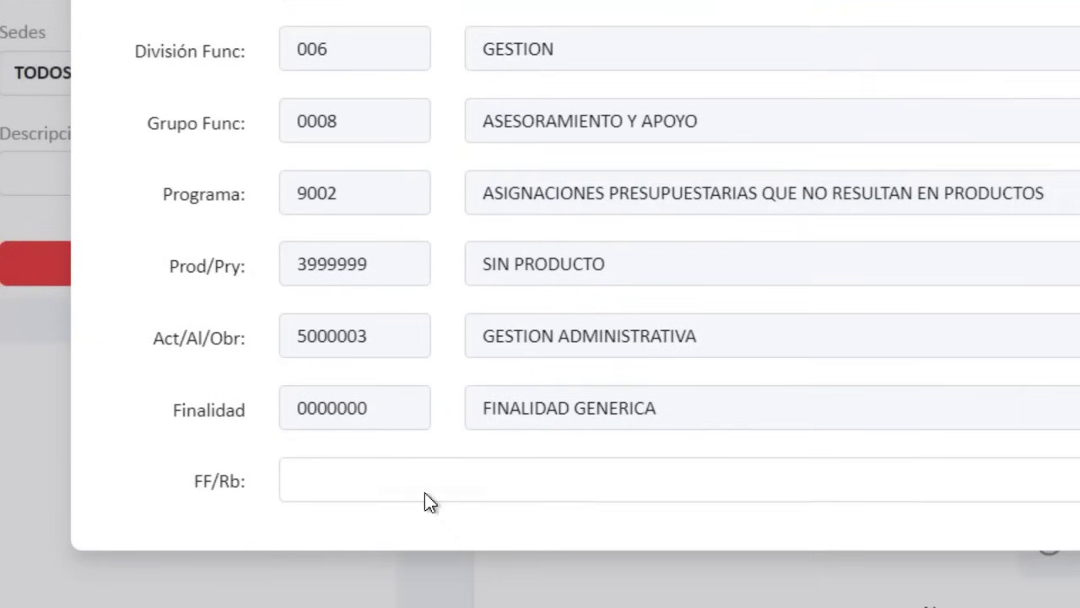
pyautogui.click(424, 492)
pyautogui.click(420, 170)
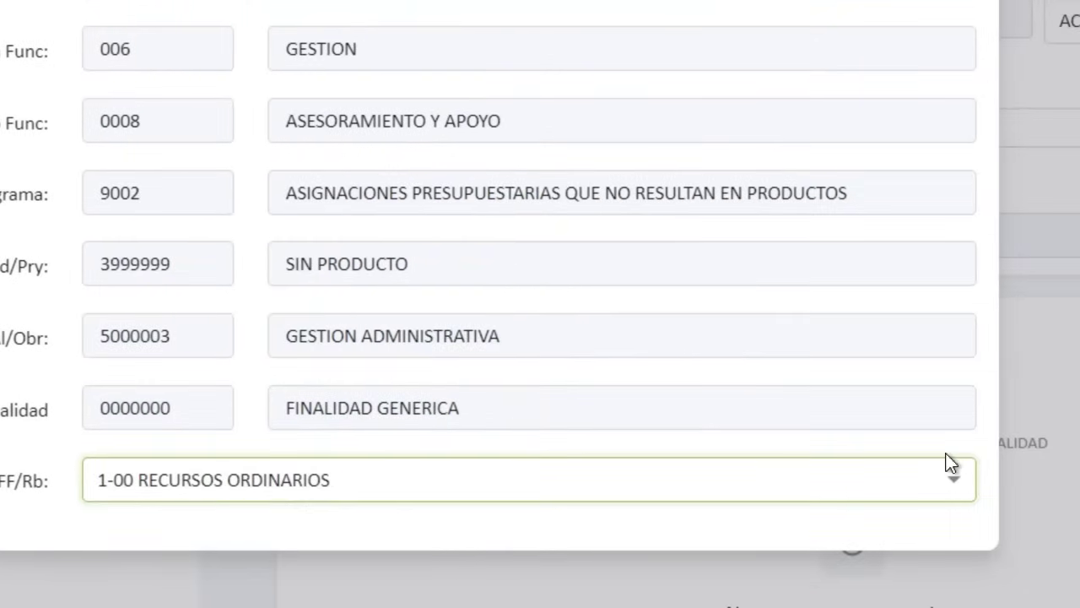
pyautogui.click(898, 142)
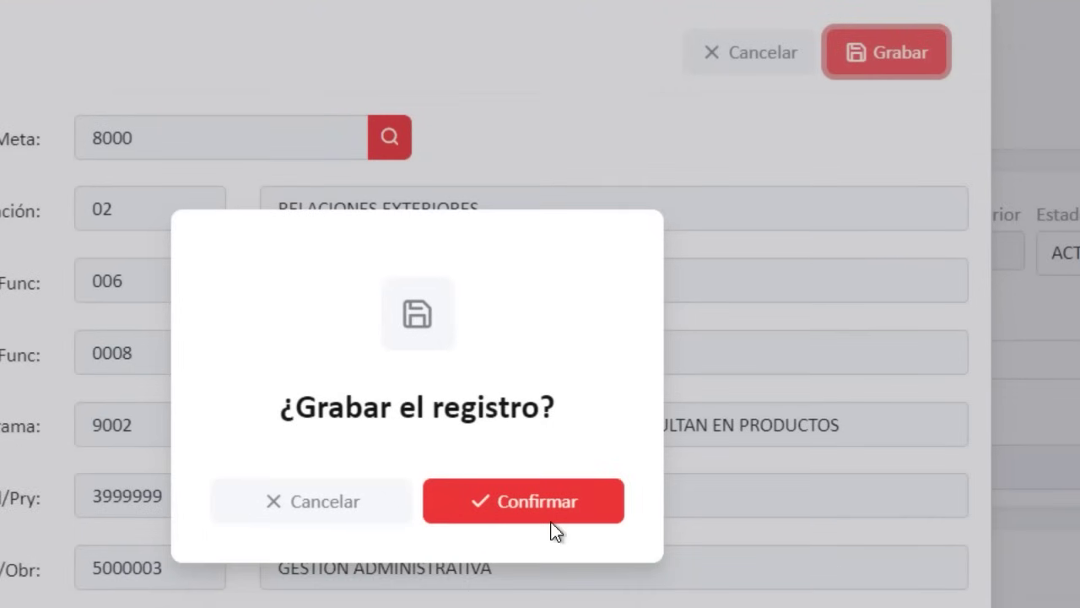
pyautogui.click(552, 516)
# Step: Select goal 8000 GESTIÓN ADMINISTRATIVA in the goal list of the RECURSOS HUMANOS cost centre
pyautogui.scroll(-2, 876, 530)
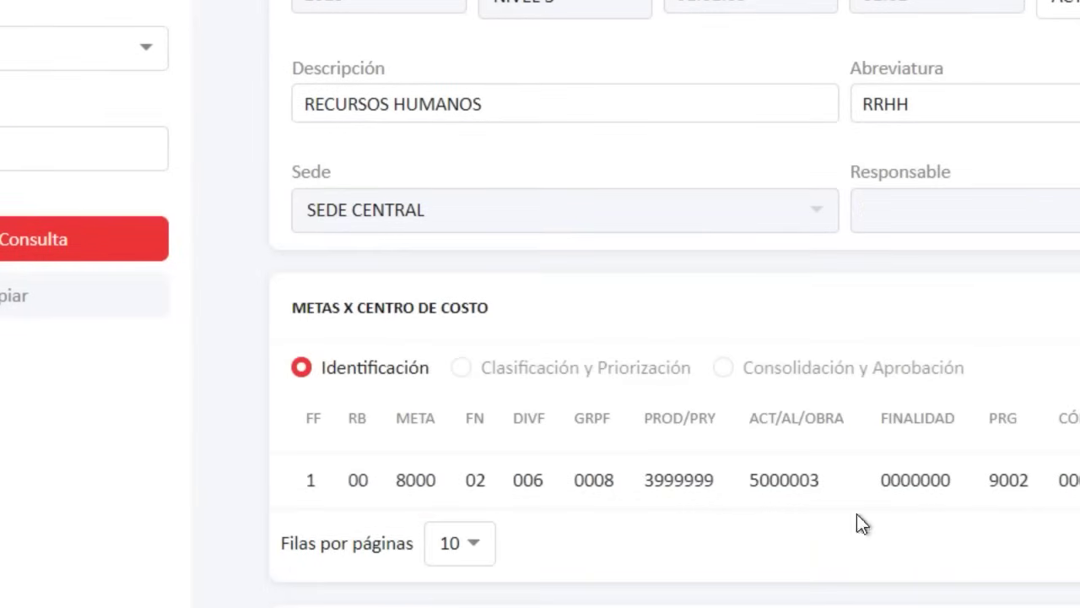
pyautogui.click(844, 482)
pyautogui.scroll(-1, 886, 511)
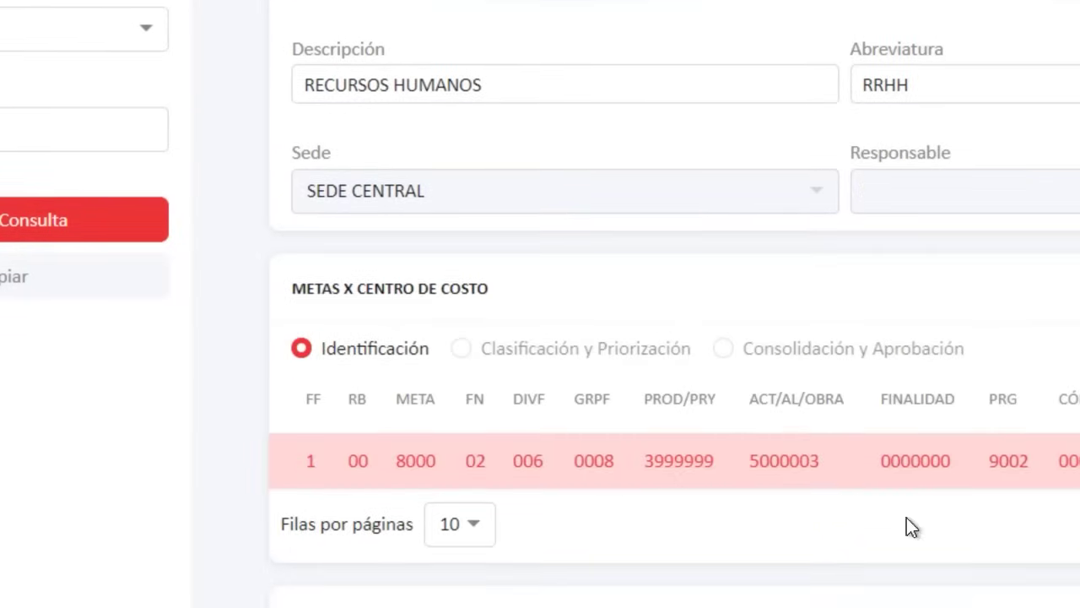
pyautogui.scroll(-2, 906, 517)
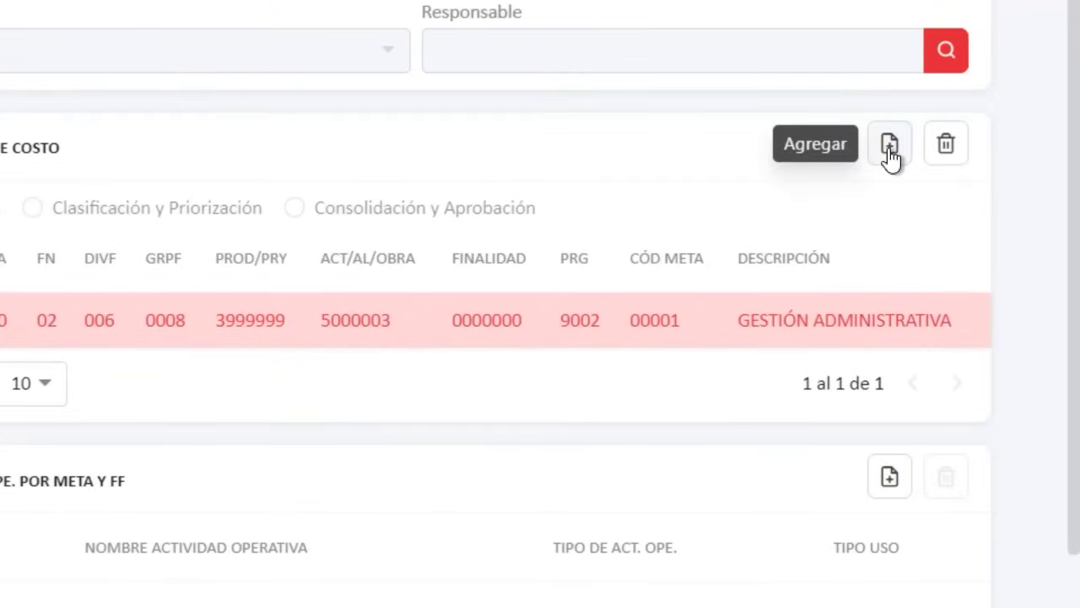
pyautogui.click(890, 146)
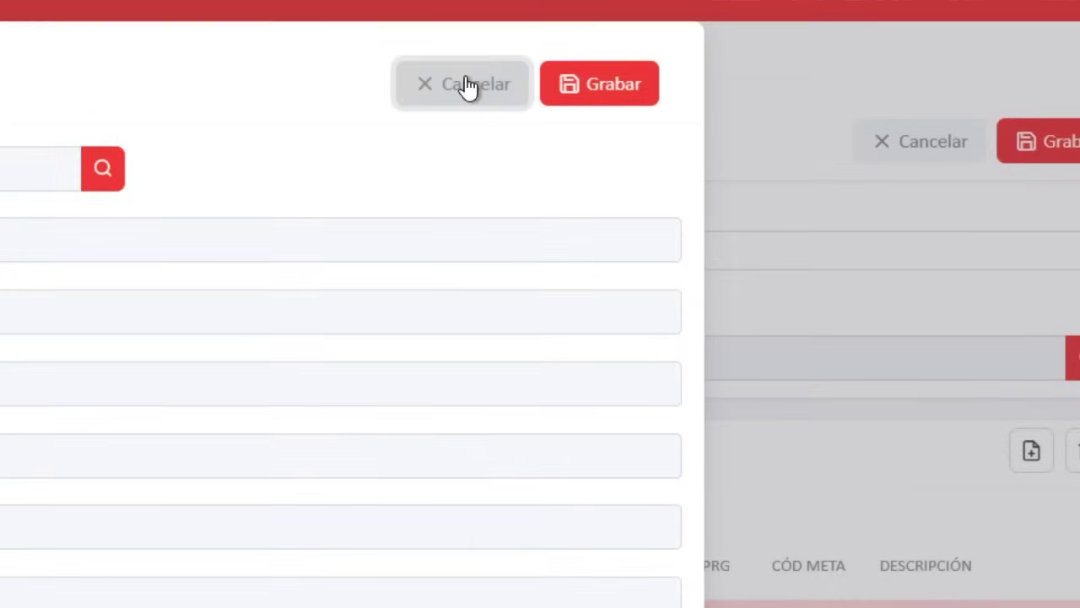
pyautogui.click(465, 86)
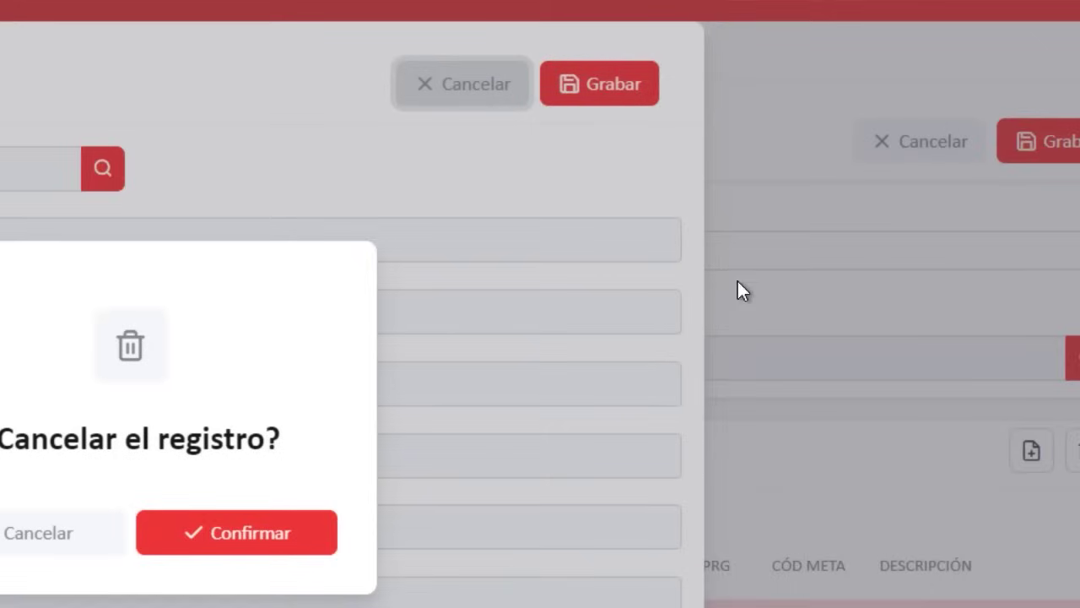
pyautogui.click(202, 340)
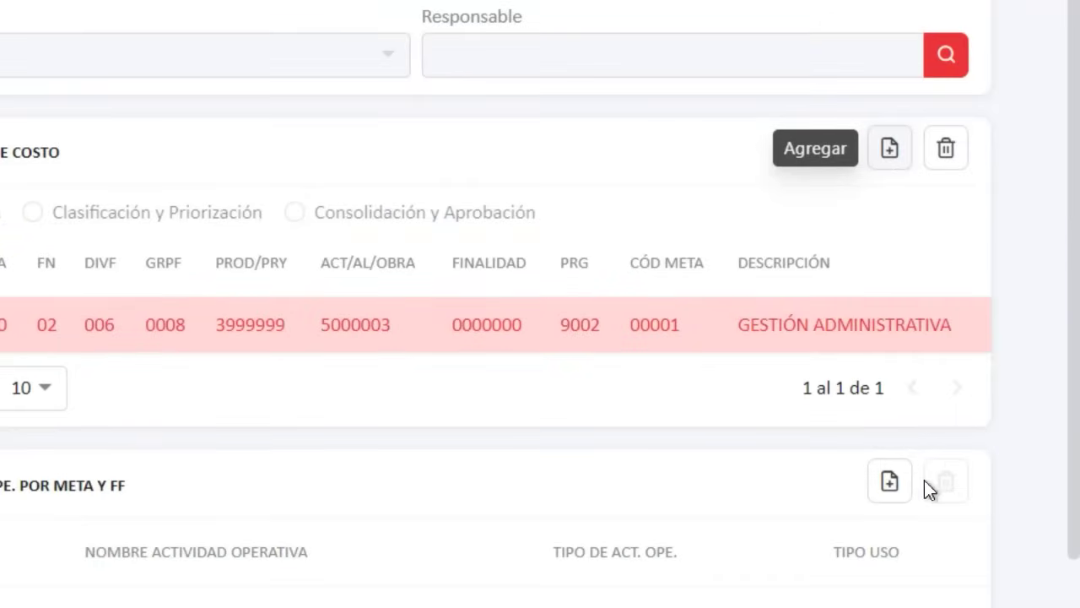
# Step: Link operational activity C0002 GESTION DE RECURSOS HUMANOS - CAPACITACIÓN DE PERSONAL to the selected goal and save it
pyautogui.click(888, 483)
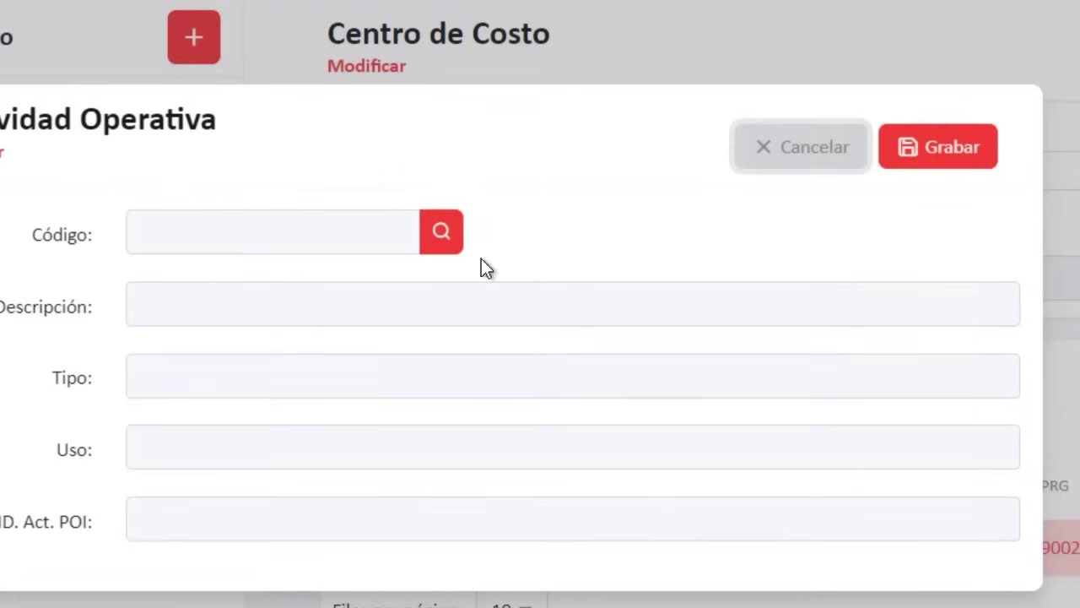
pyautogui.click(444, 239)
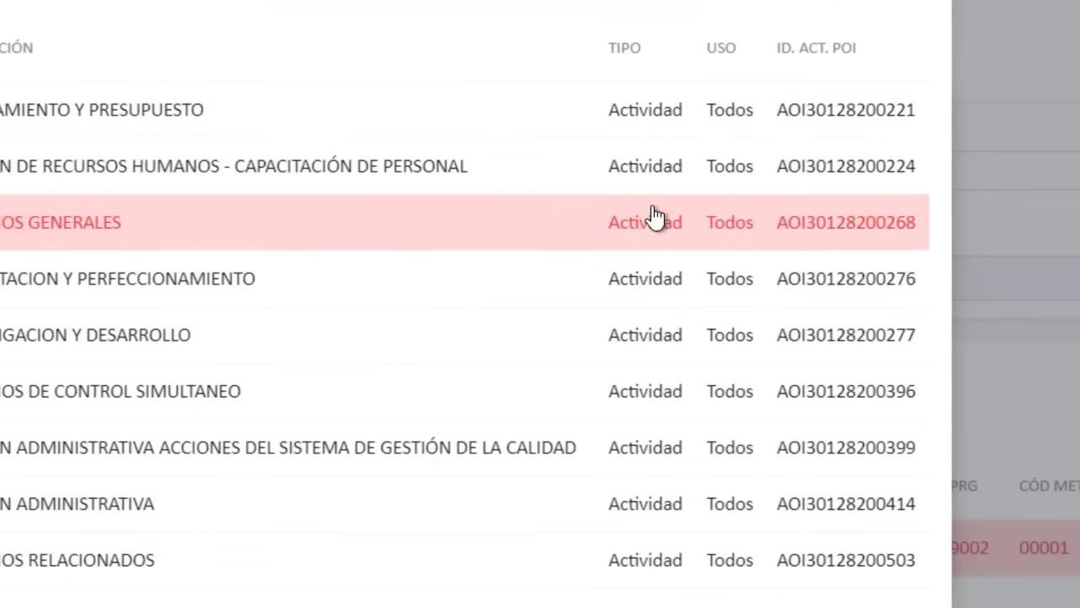
pyautogui.click(644, 186)
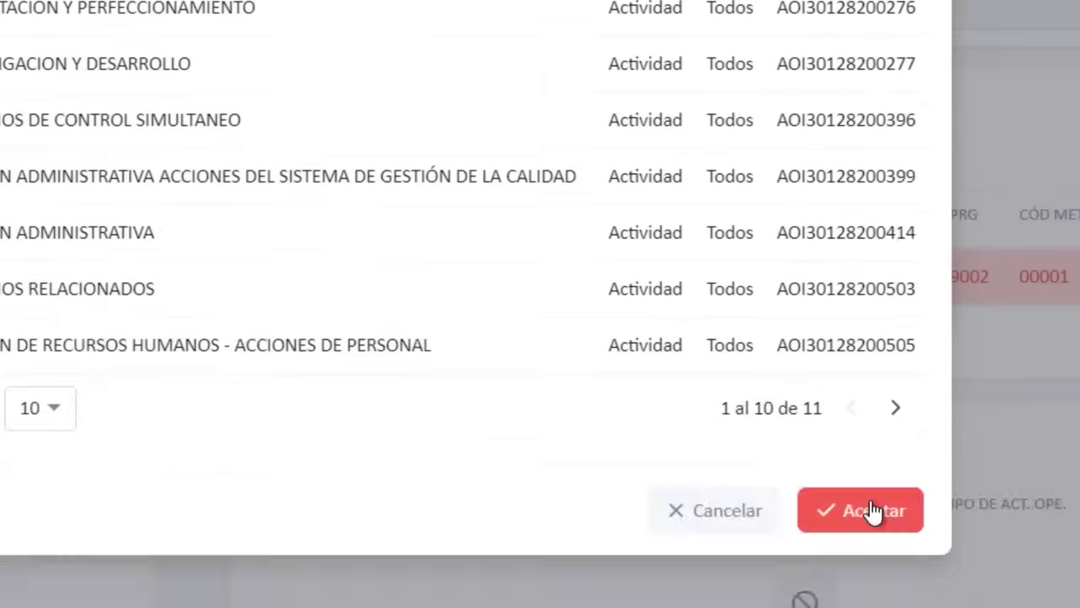
pyautogui.click(872, 510)
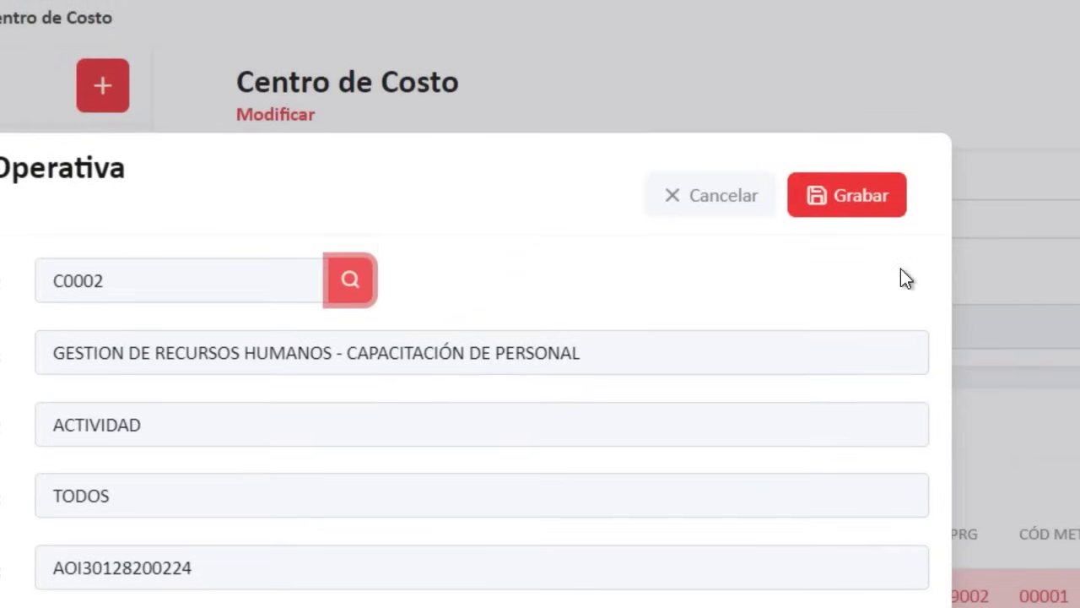
pyautogui.click(887, 209)
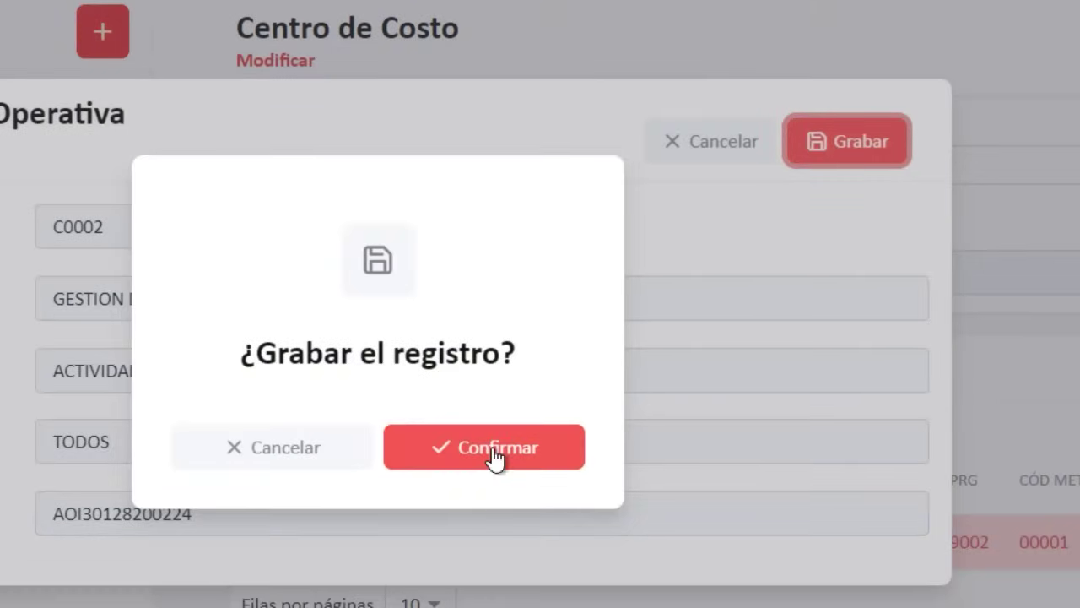
pyautogui.click(494, 509)
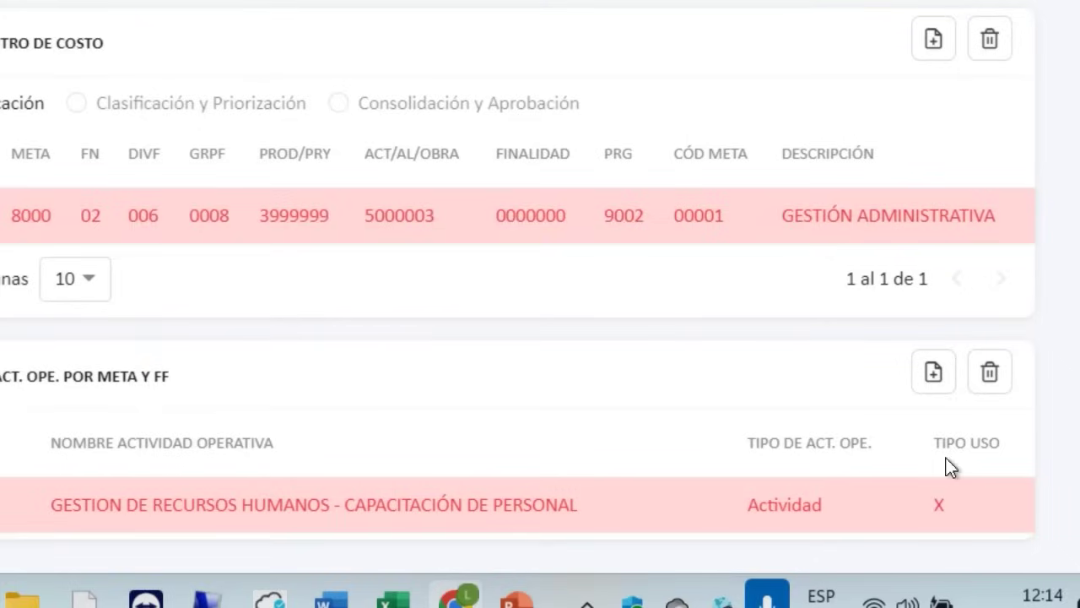
# Step: Link operational activity C0010 GESTION DE RECURSOS HUMANOS - ACCIONES DE PERSONAL to goal 8000, save it and redisplay the goal's linked activities
pyautogui.click(933, 376)
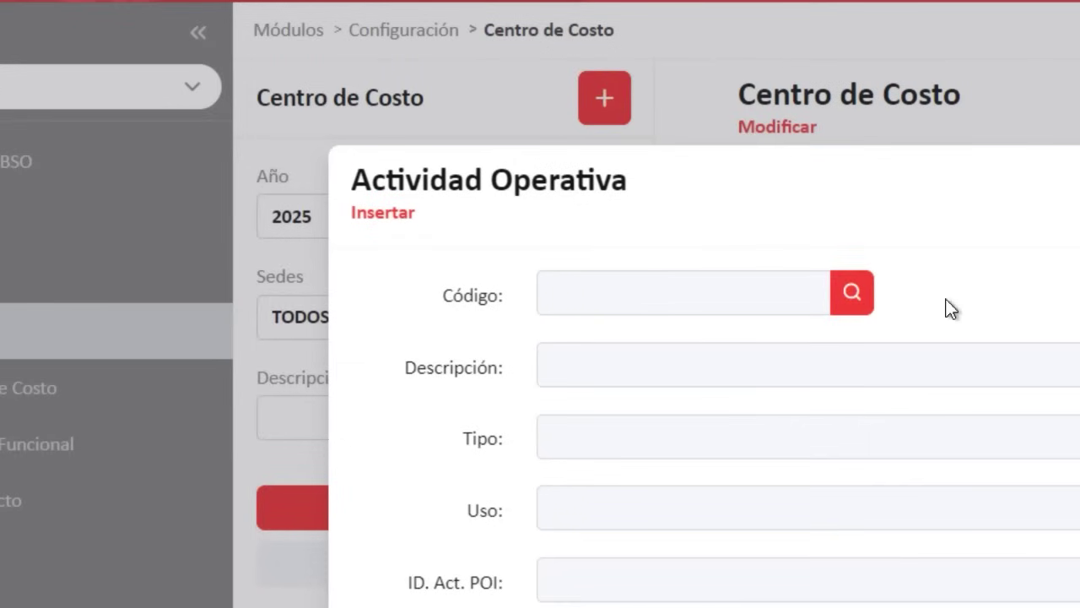
pyautogui.click(852, 292)
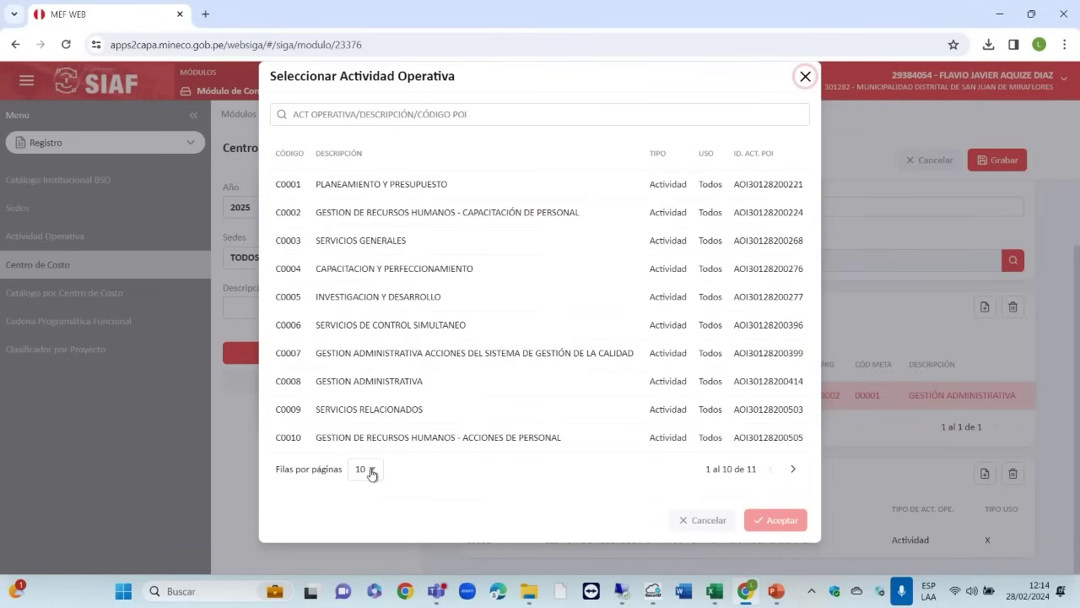
pyautogui.click(371, 470)
pyautogui.click(359, 545)
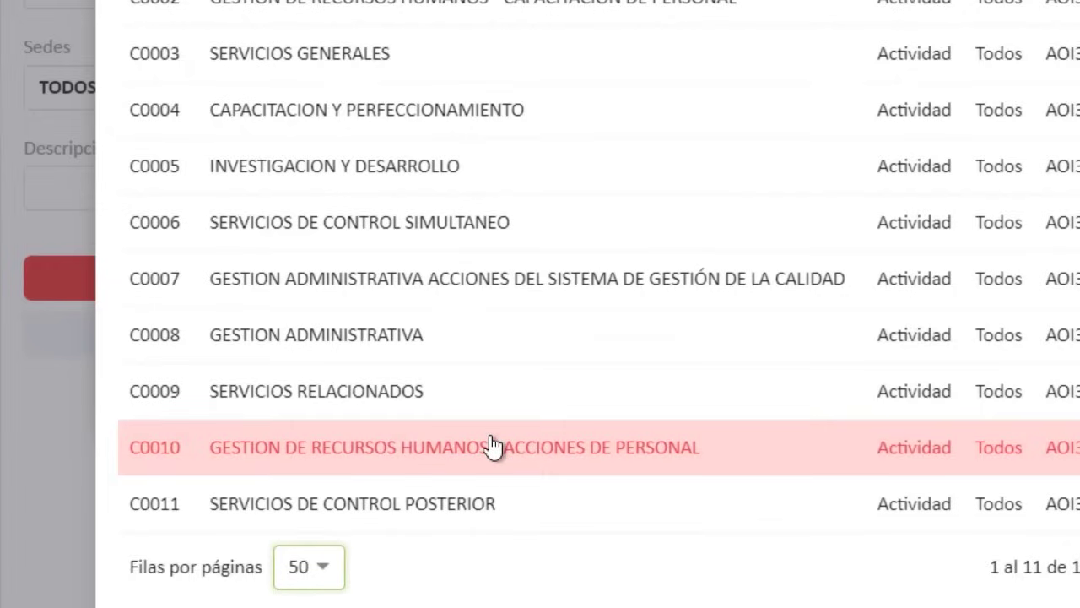
pyautogui.click(494, 446)
pyautogui.click(1079, 607)
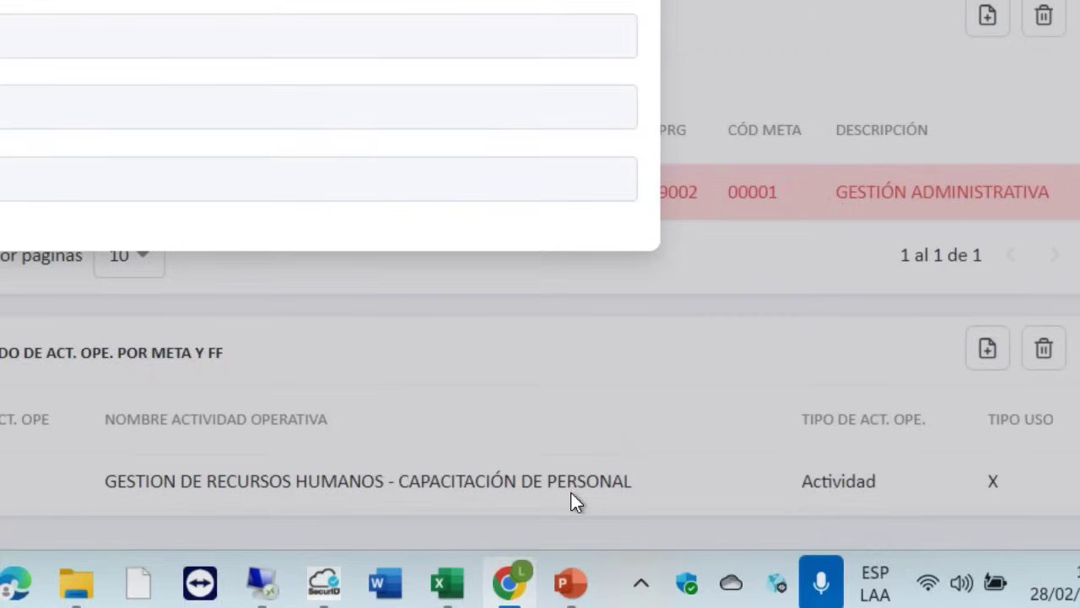
pyautogui.click(577, 367)
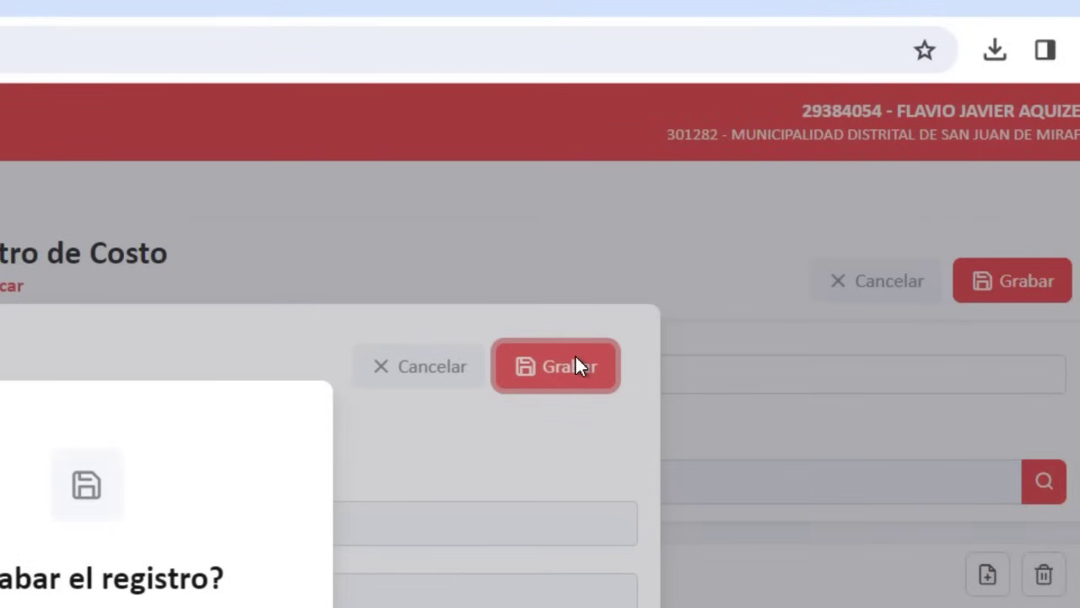
pyautogui.click(552, 537)
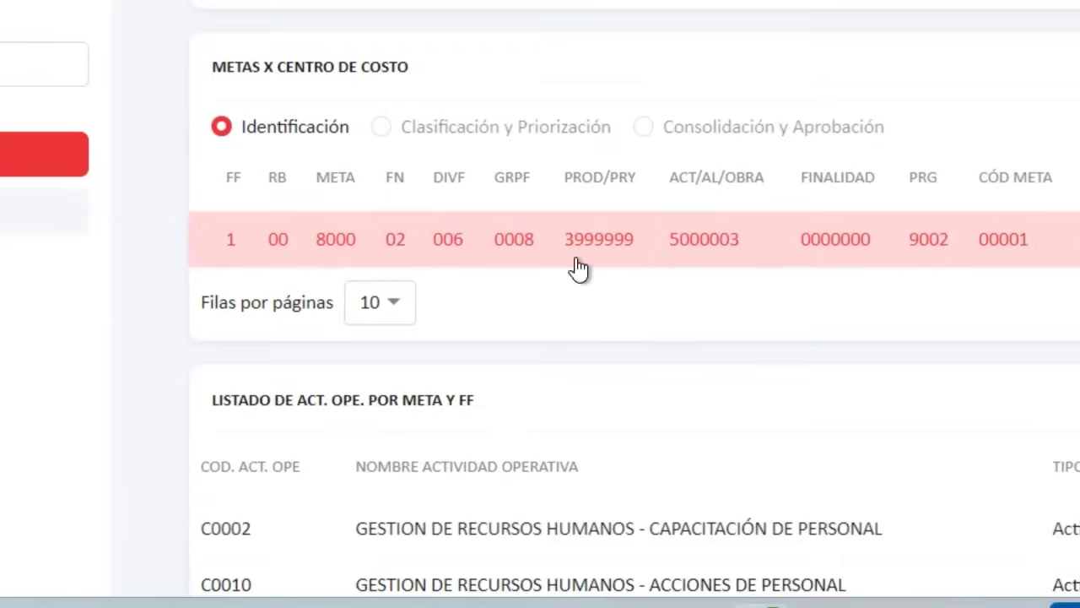
pyautogui.click(579, 268)
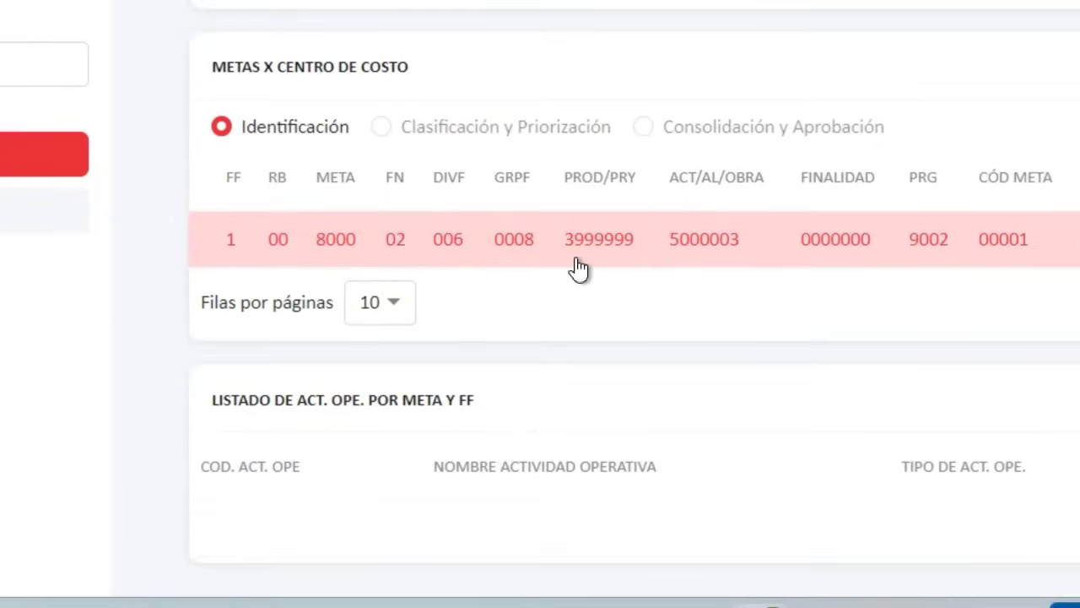
pyautogui.click(583, 236)
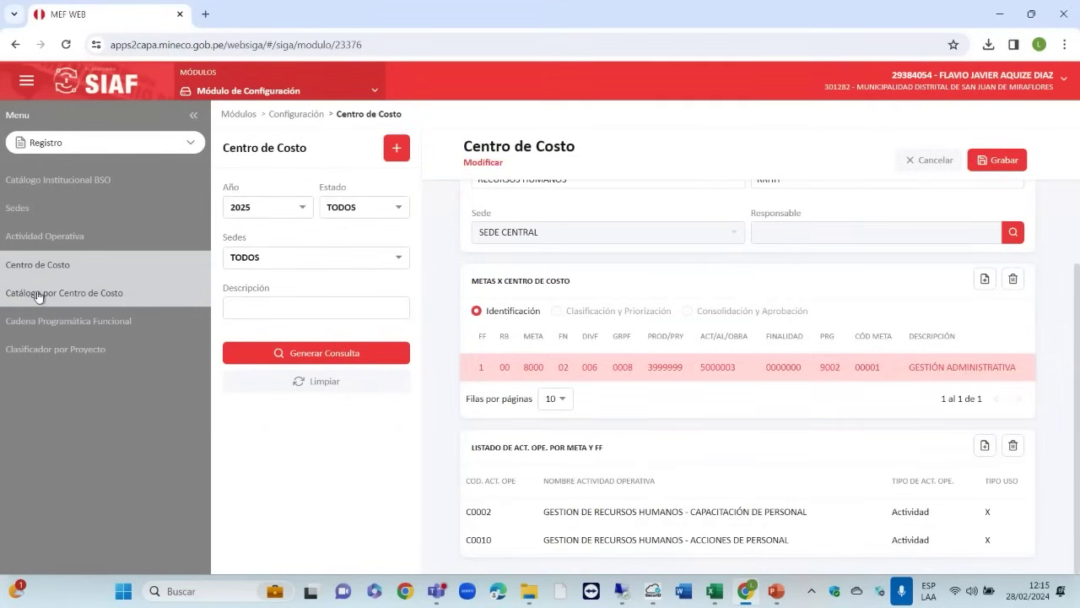
# Step: Leave the RECURSOS HUMANOS record and open the catalogue by cost centre for 01.01.01 JEFATURA DE ADMINISTRACIÓN
pyautogui.click(37, 295)
pyautogui.click(439, 338)
pyautogui.click(942, 164)
pyautogui.click(615, 369)
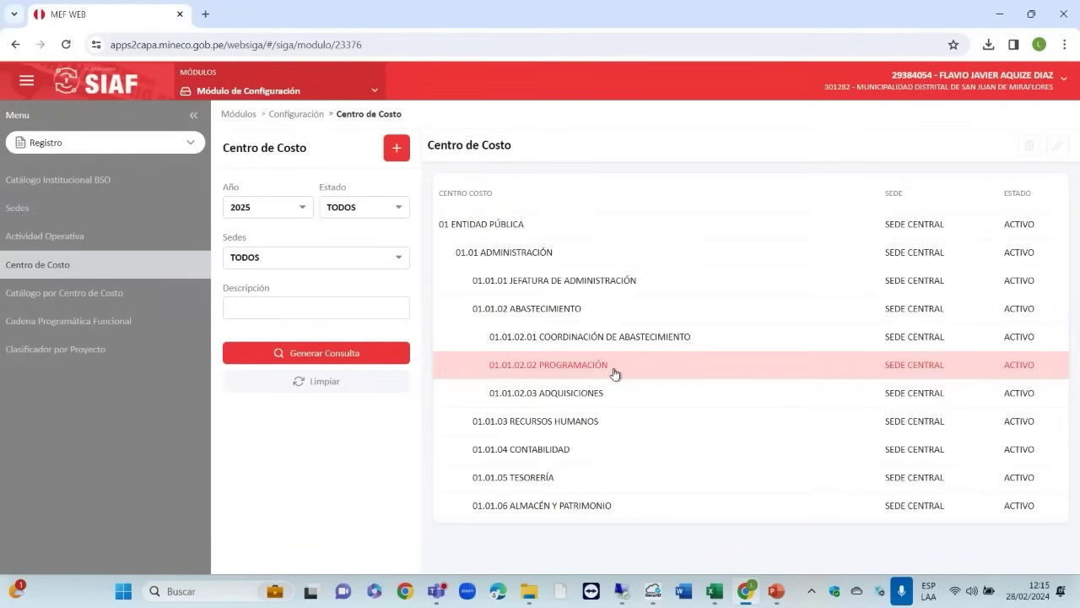
pyautogui.click(97, 300)
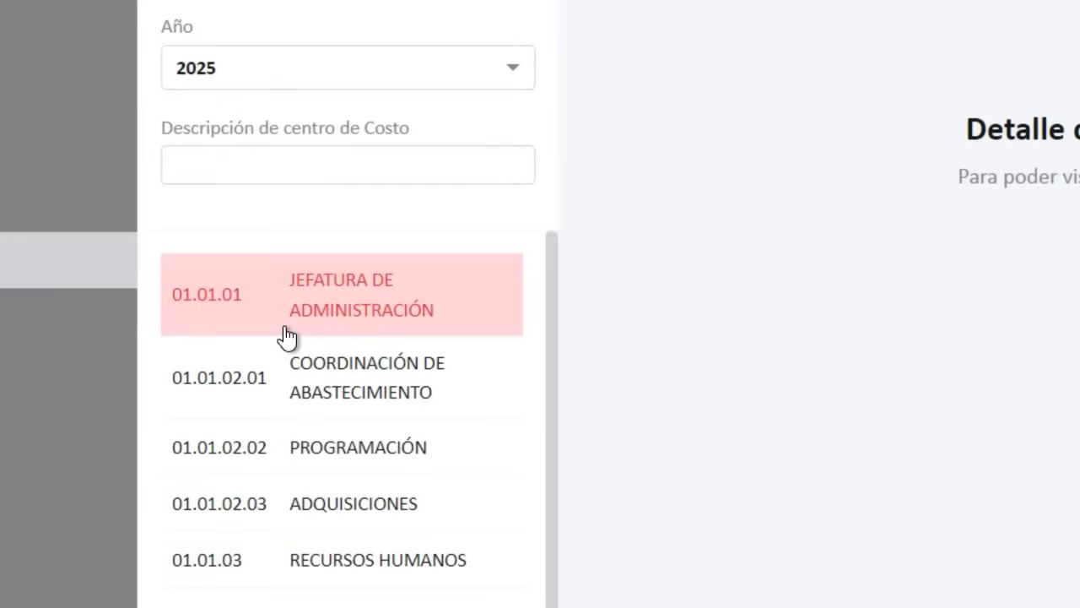
pyautogui.click(415, 293)
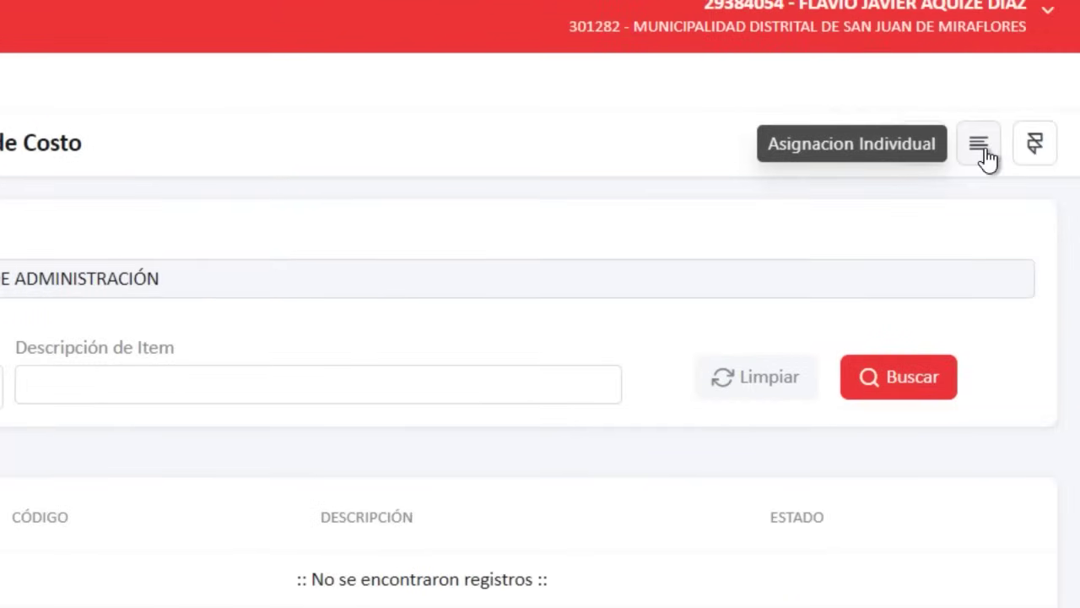
# Step: Start an individual catalogue assignment and search the SUMINISTROS items for the description BOLIGRA%GEL
pyautogui.click(982, 150)
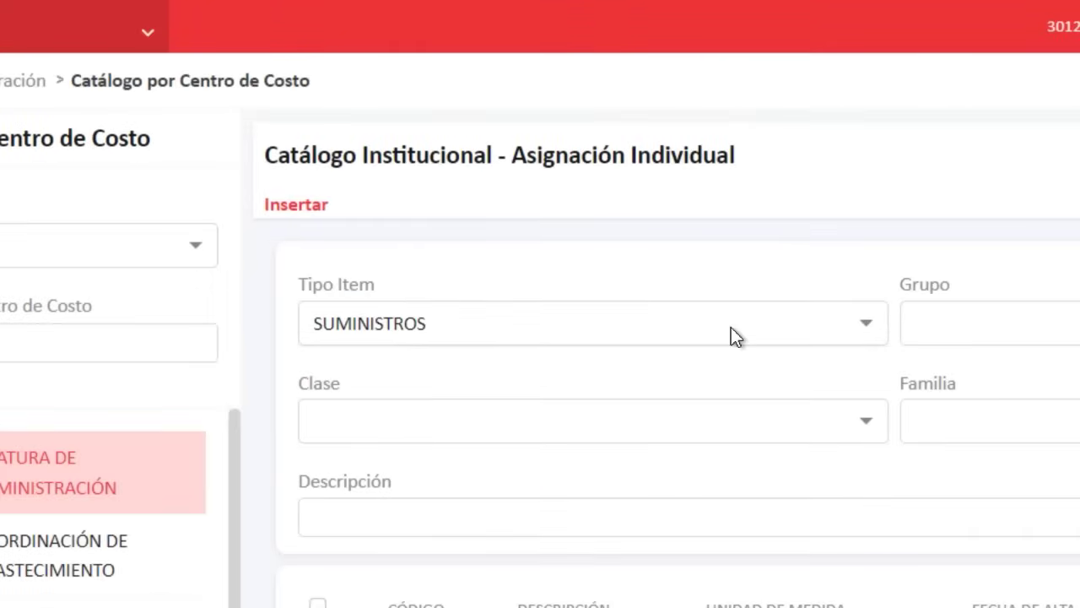
pyautogui.click(358, 417)
pyautogui.write('BOLIGRA')
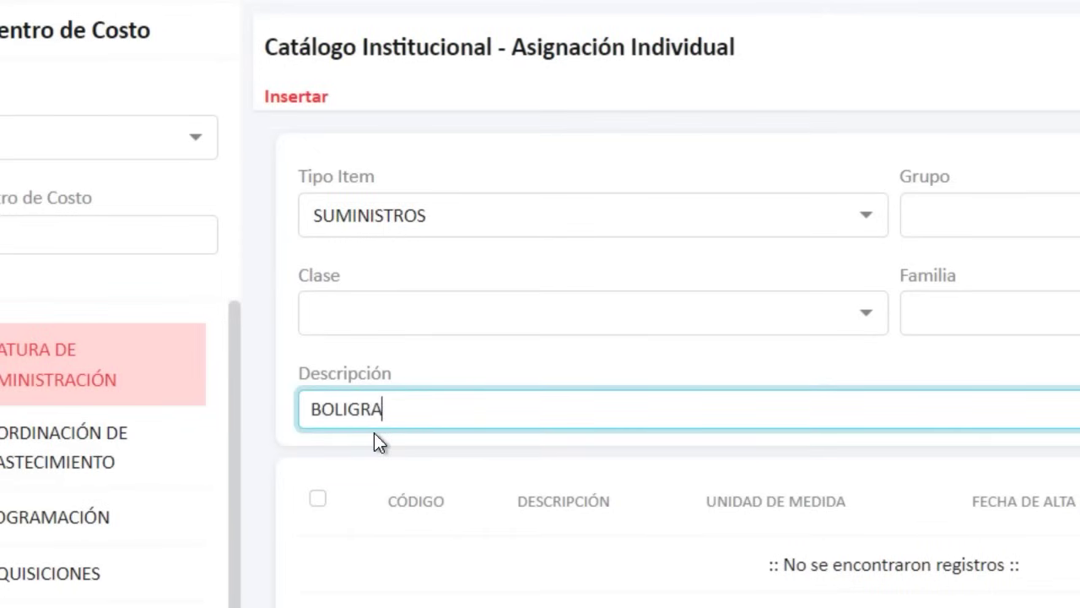
pyautogui.write('%GEL')
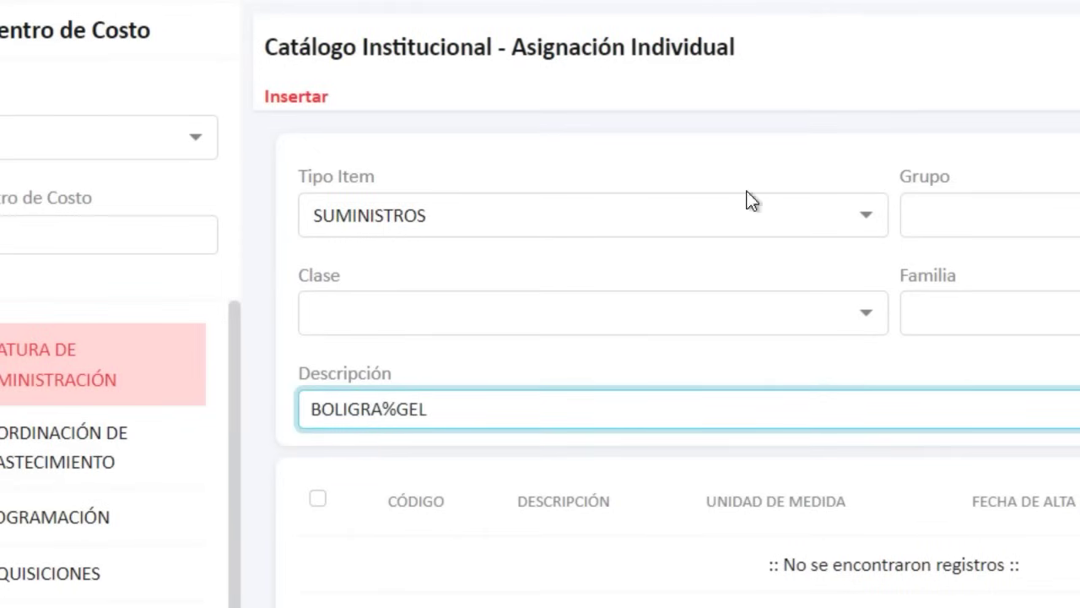
pyautogui.click(960, 401)
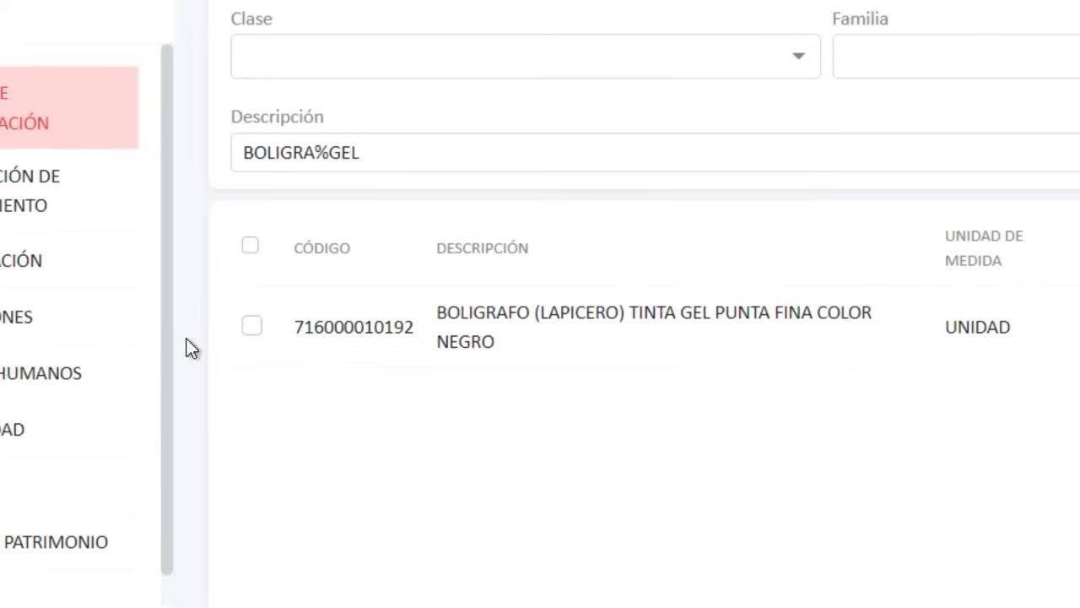
pyautogui.click(253, 328)
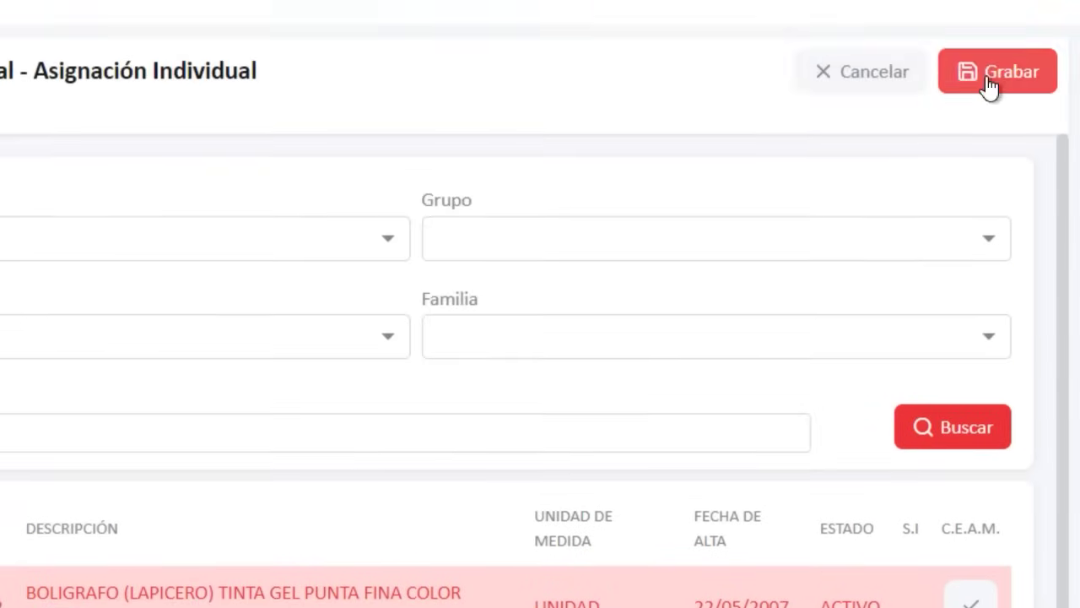
pyautogui.click(988, 78)
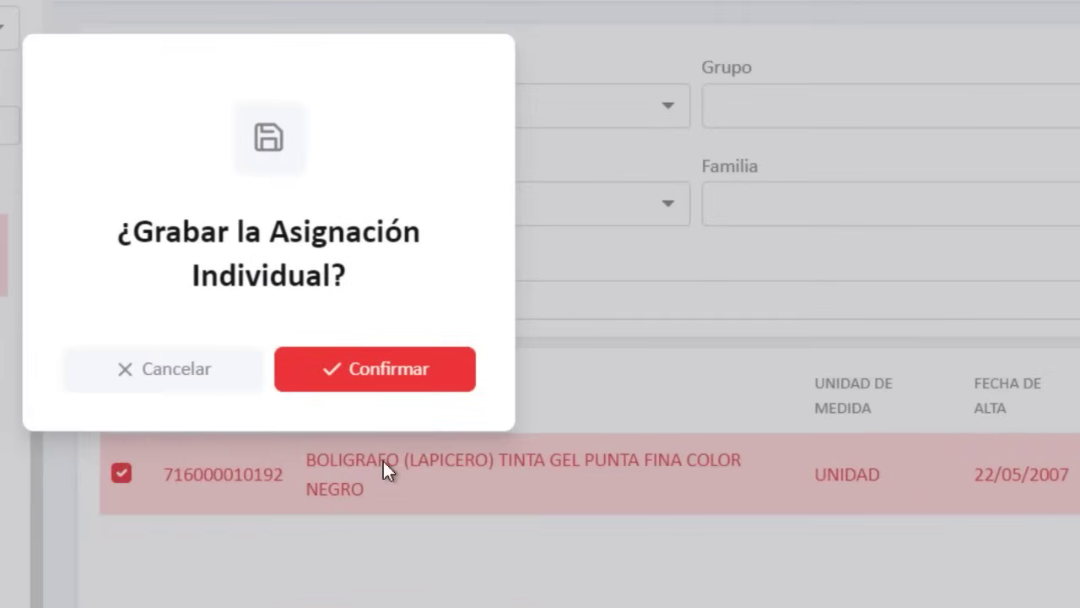
pyautogui.click(137, 499)
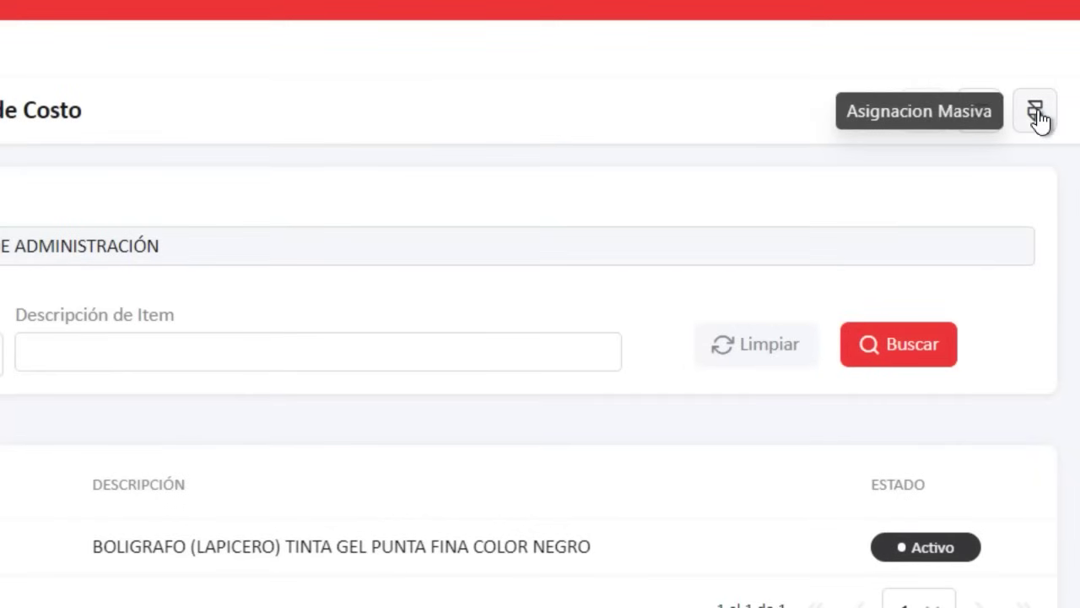
# Step: Start a mass catalogue assignment and select all the cost centres
pyautogui.click(1036, 113)
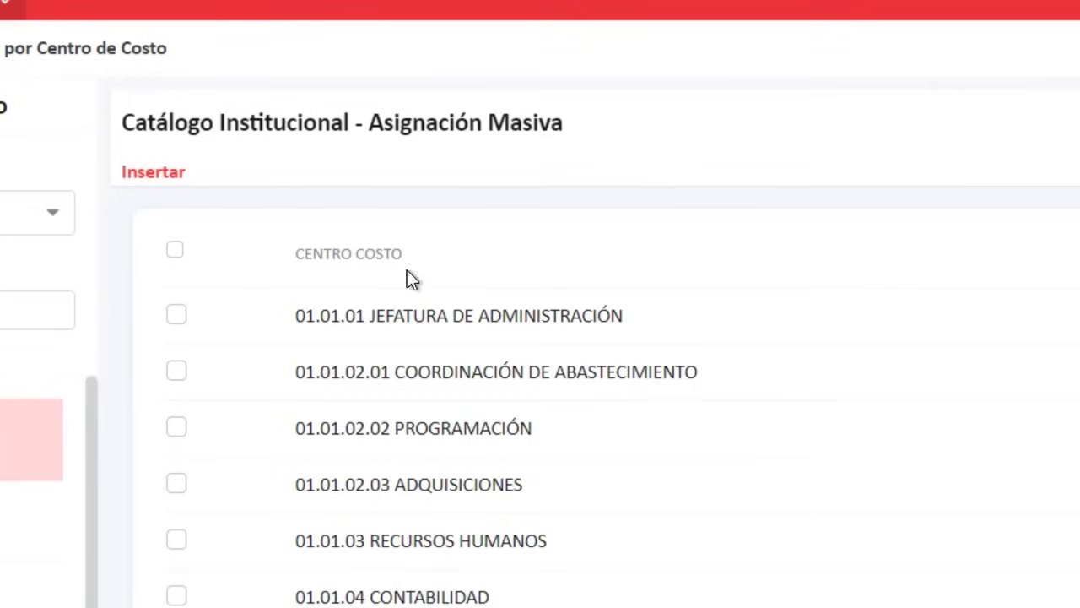
pyautogui.click(222, 251)
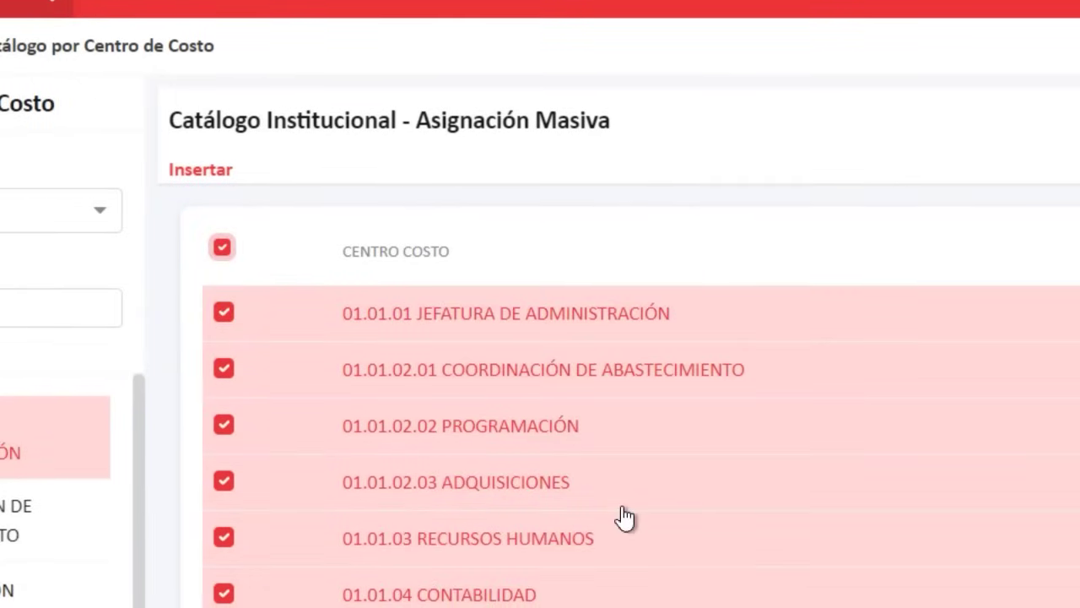
pyautogui.scroll(-1, 616, 472)
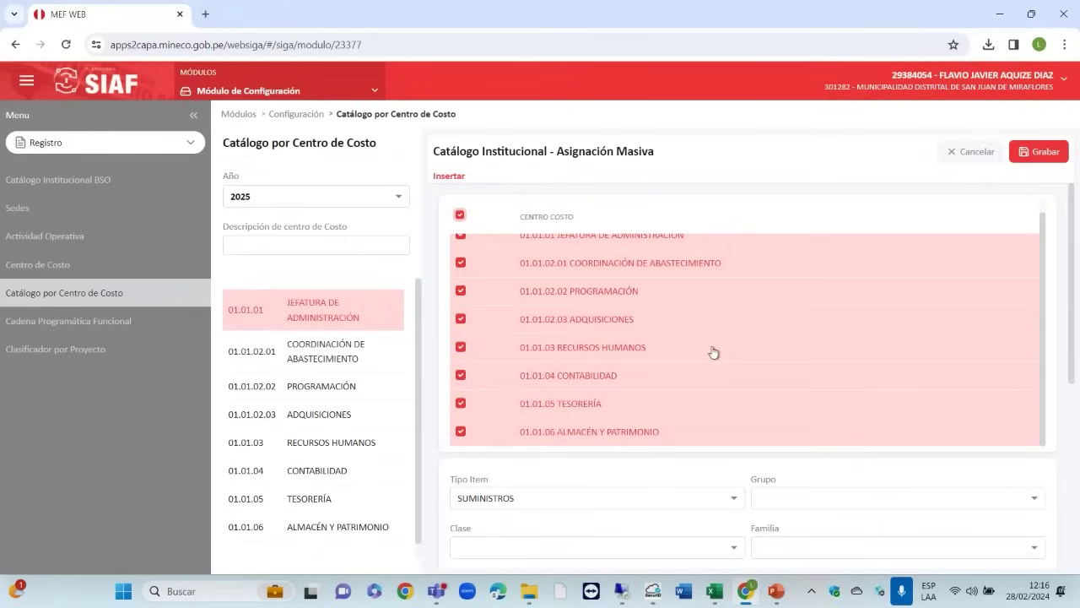
pyautogui.scroll(-3, 855, 471)
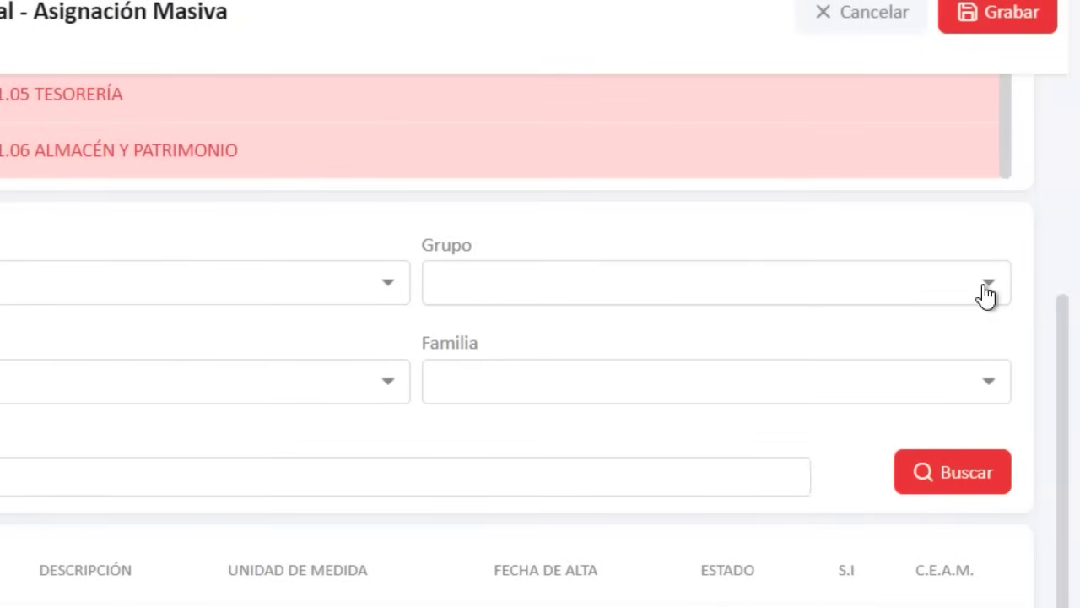
# Step: Search the SUMINISTROS items in group 09 - ALIMENTOS Y BEBIDAS PARA PERSONAS
pyautogui.click(1028, 293)
pyautogui.click(701, 333)
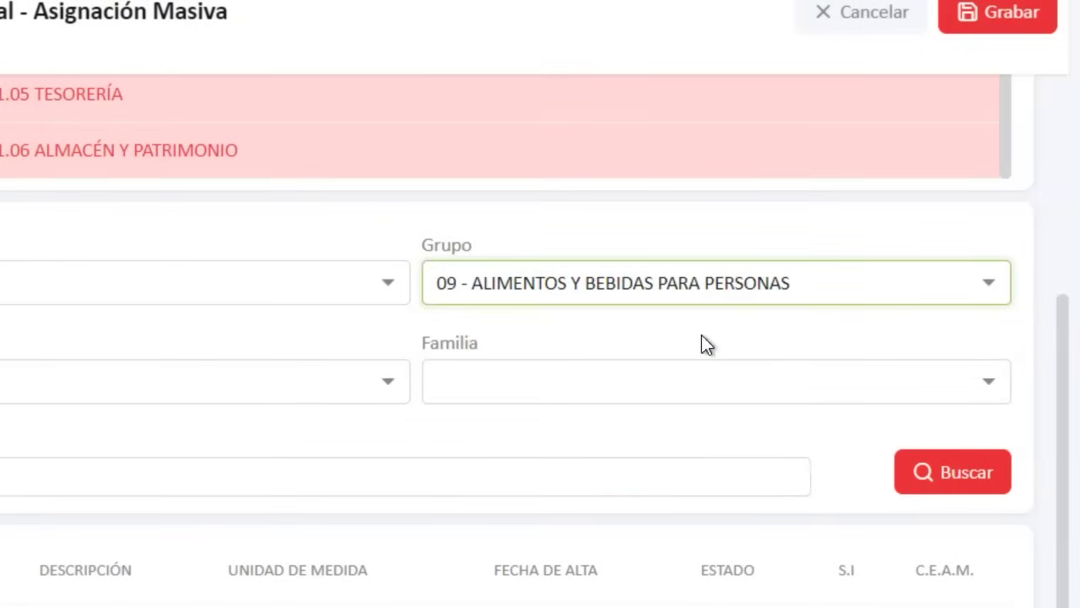
pyautogui.click(958, 477)
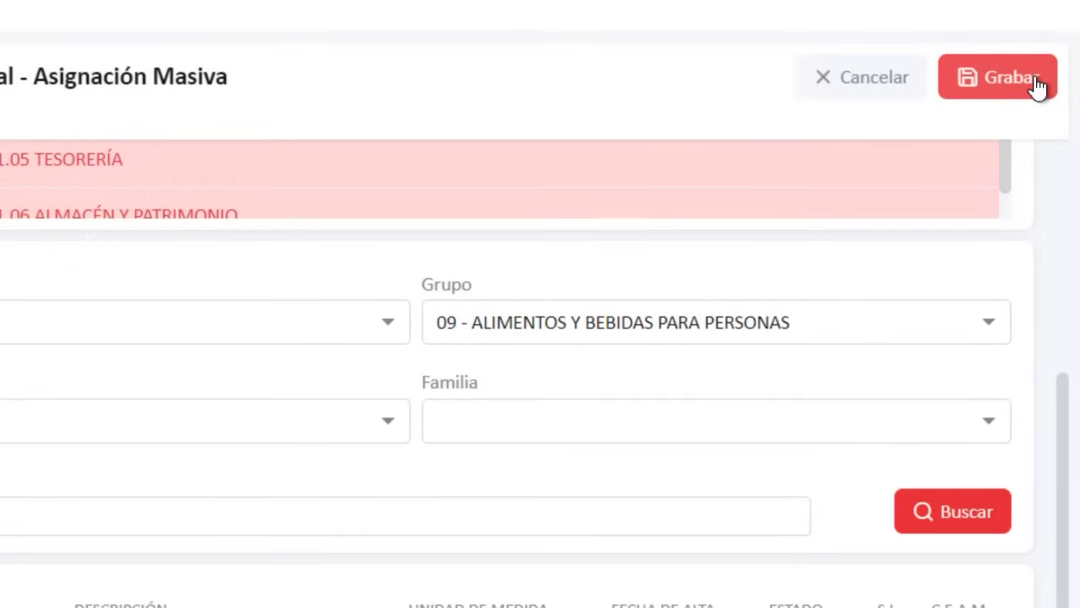
pyautogui.click(1035, 81)
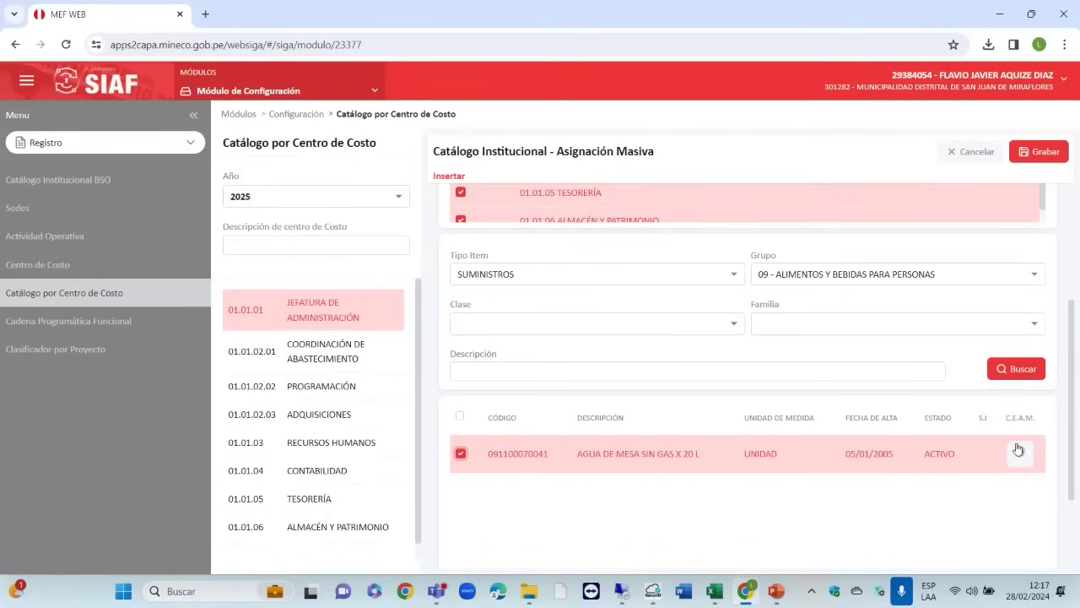
pyautogui.scroll(-2, 1015, 448)
pyautogui.scroll(3, 1021, 338)
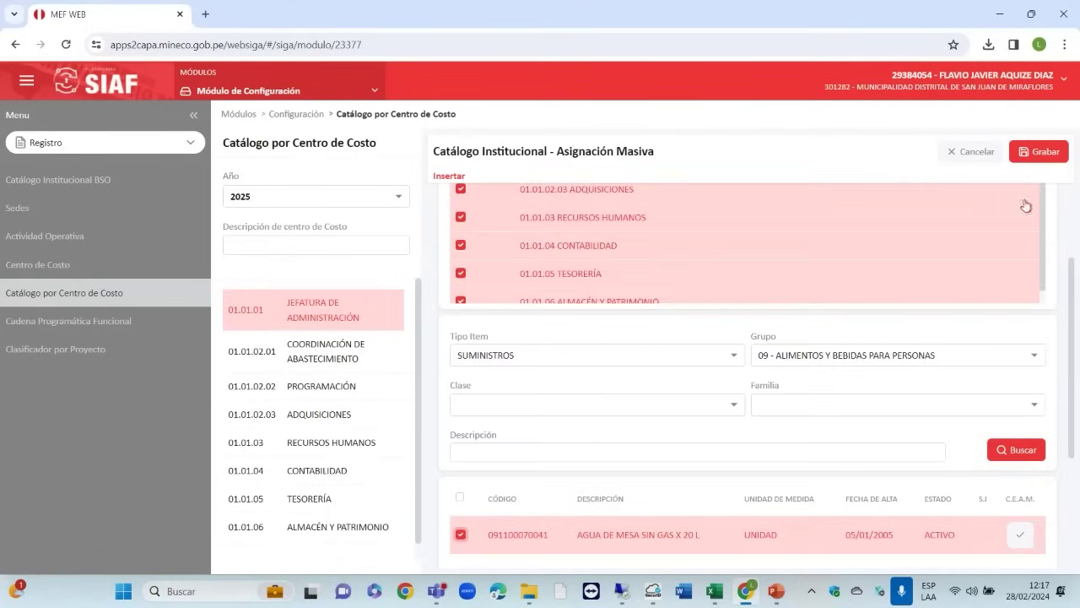
pyautogui.click(1039, 152)
pyautogui.click(607, 368)
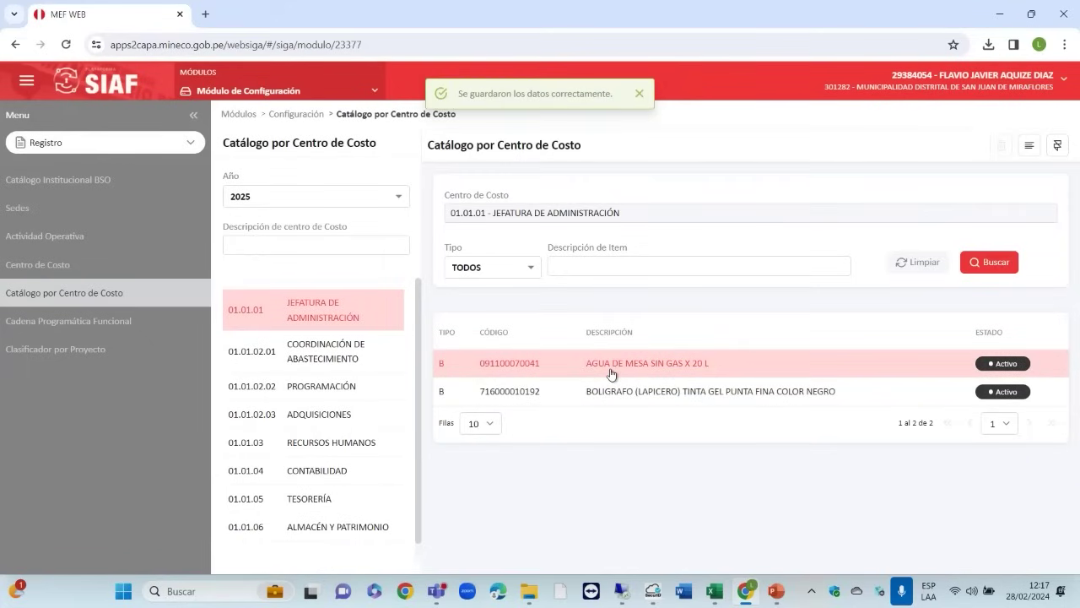
# Step: Review the catalogue items of each cost centre from COORDINACIÓN DE ABASTECIMIENTO to ALMACÉN Y PATRIMONIO, ending back at JEFATURA DE ADMINISTRACIÓN
pyautogui.click(361, 369)
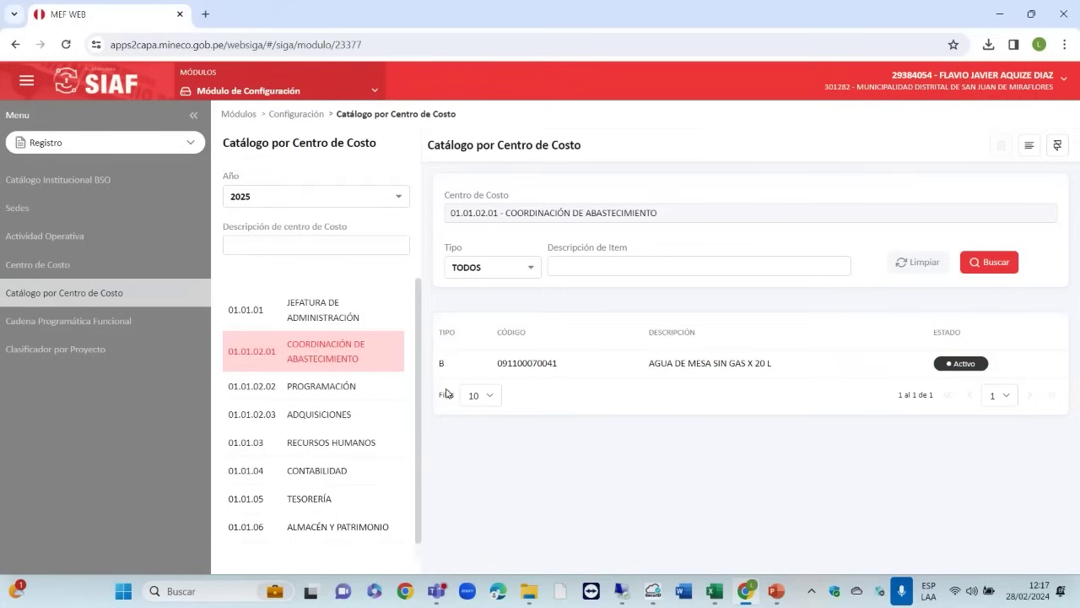
pyautogui.click(343, 394)
pyautogui.click(341, 415)
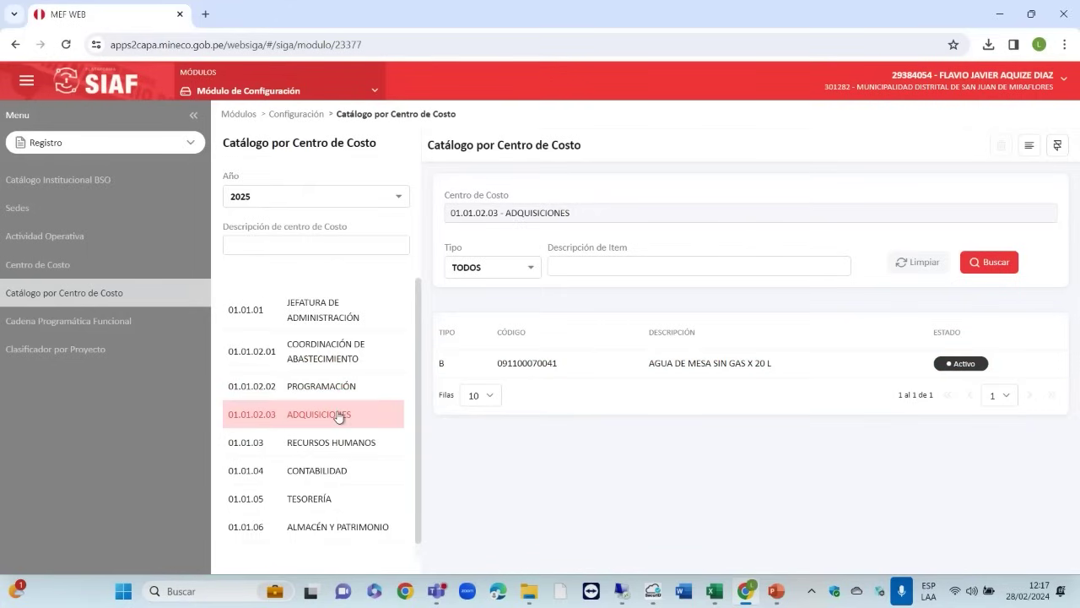
pyautogui.click(344, 441)
pyautogui.click(342, 470)
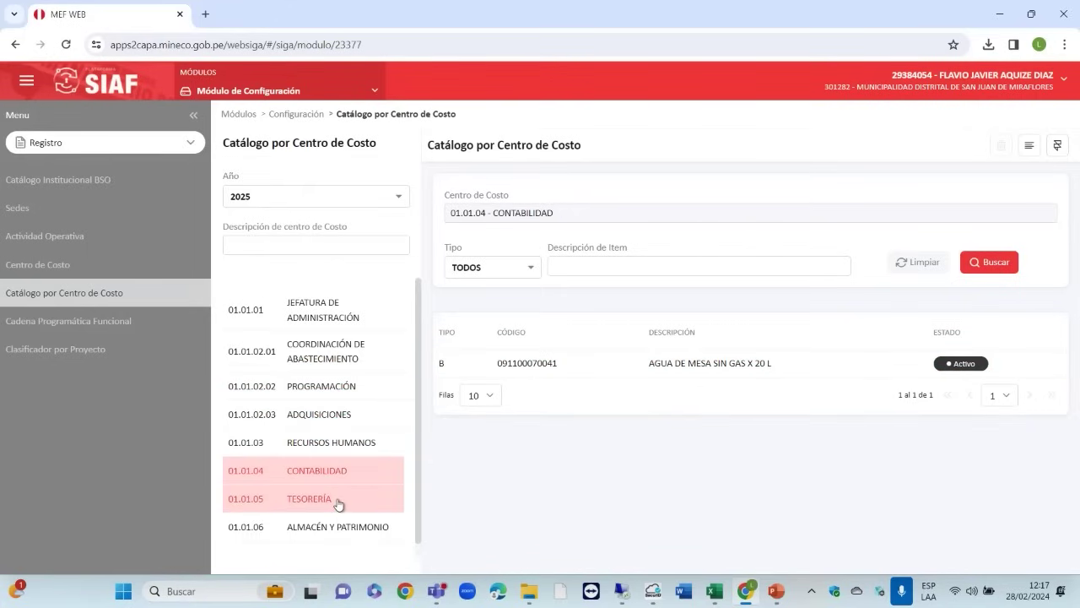
pyautogui.click(338, 502)
pyautogui.click(352, 520)
pyautogui.scroll(-1, 350, 506)
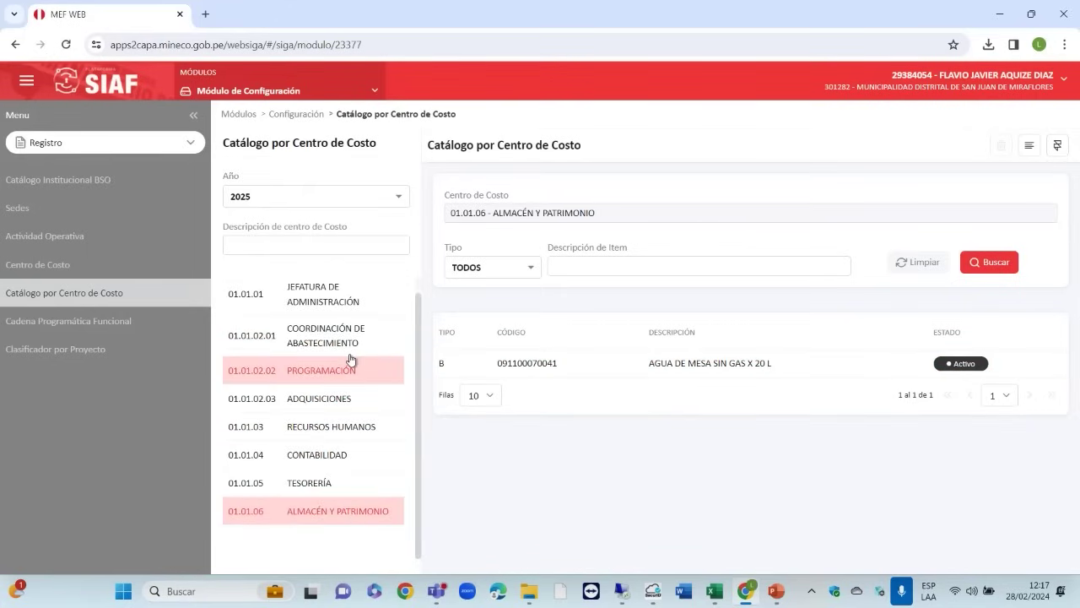
pyautogui.click(337, 311)
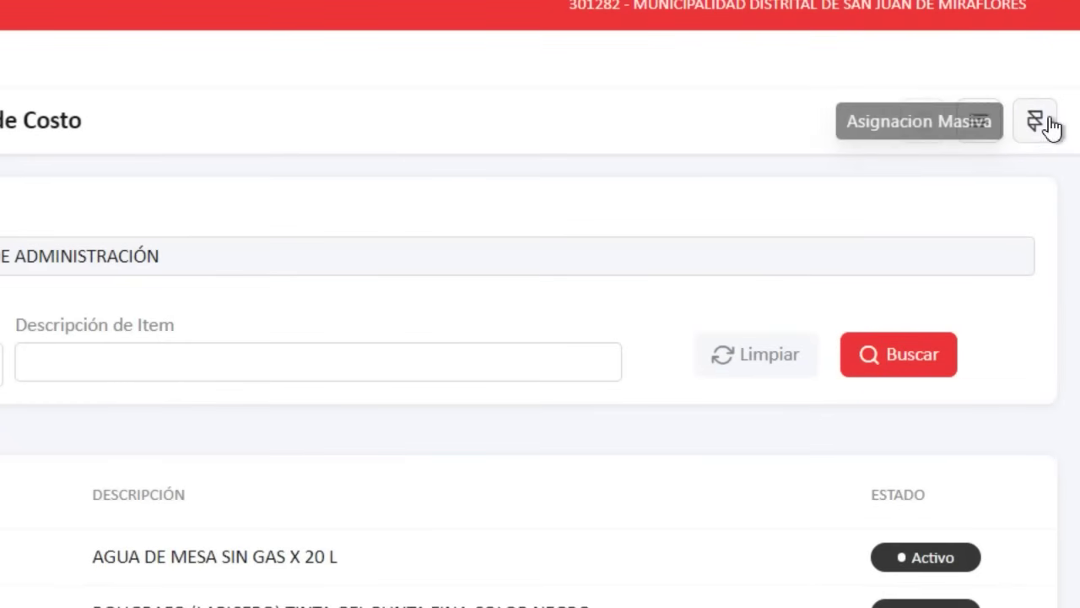
# Step: Start another mass catalogue assignment and select every cost centre
pyautogui.click(1038, 123)
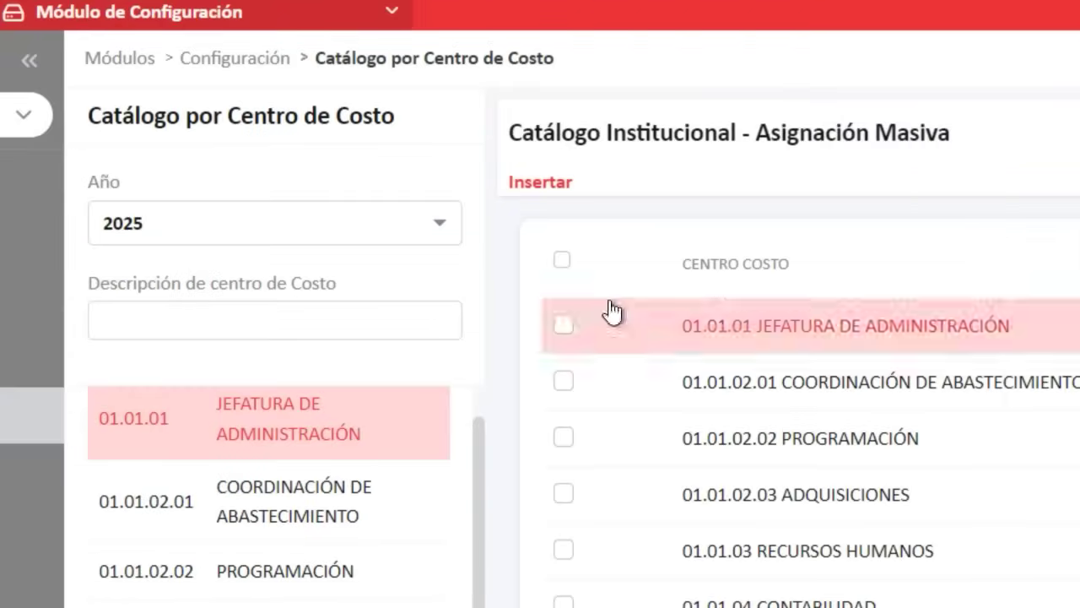
pyautogui.click(562, 260)
pyautogui.scroll(-5, 869, 539)
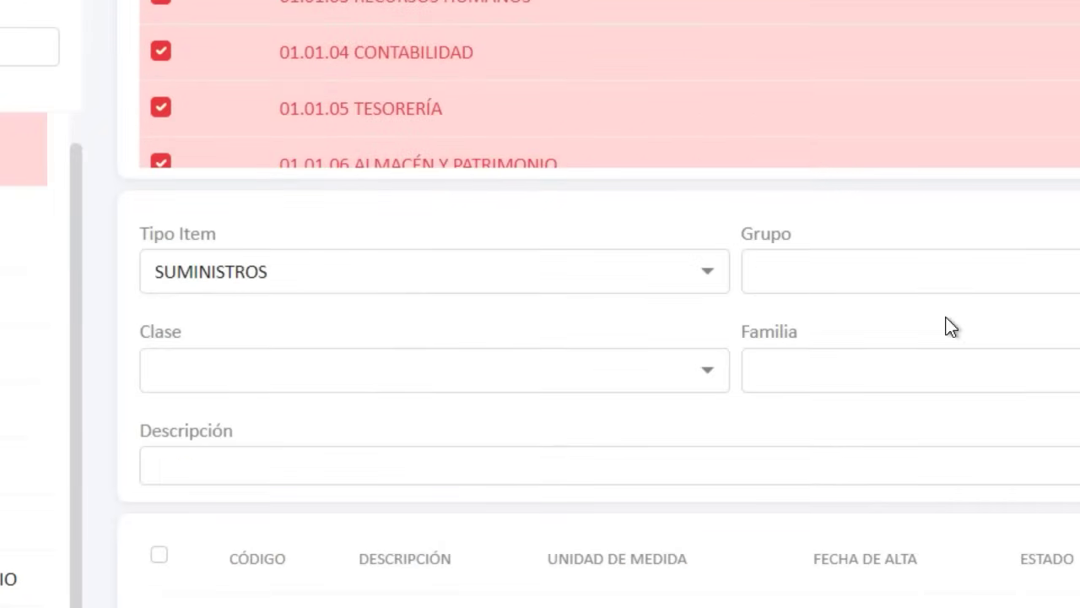
# Step: Search the SUMINISTROS items in group 71 - PAPELERÍA EN GENERAL Y ÚTILES, MATERIALES DE OFICINA and set the results to 50 rows per page
pyautogui.click(985, 279)
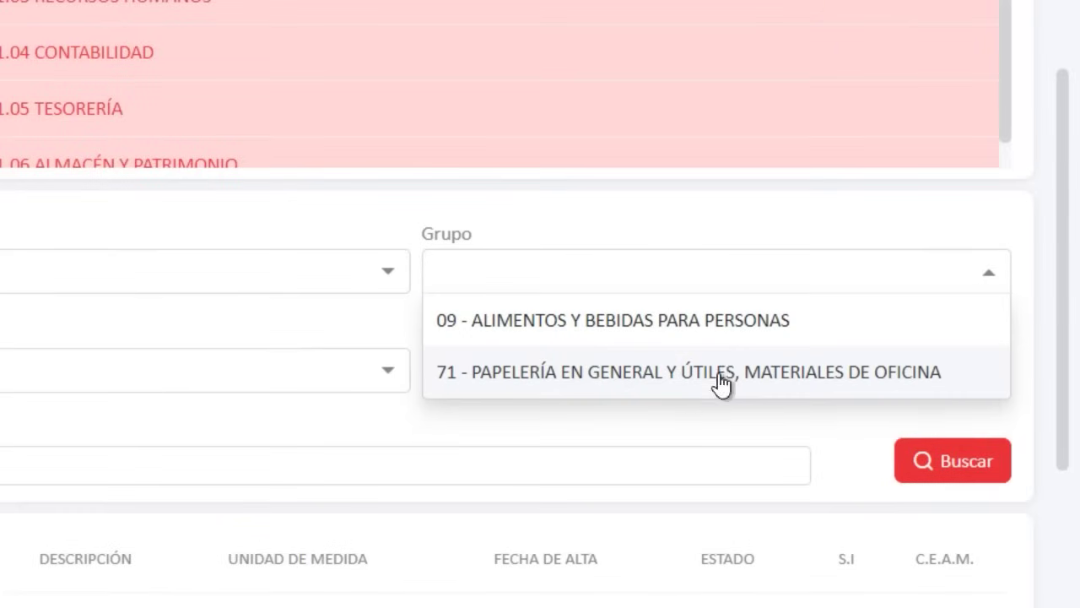
pyautogui.click(722, 384)
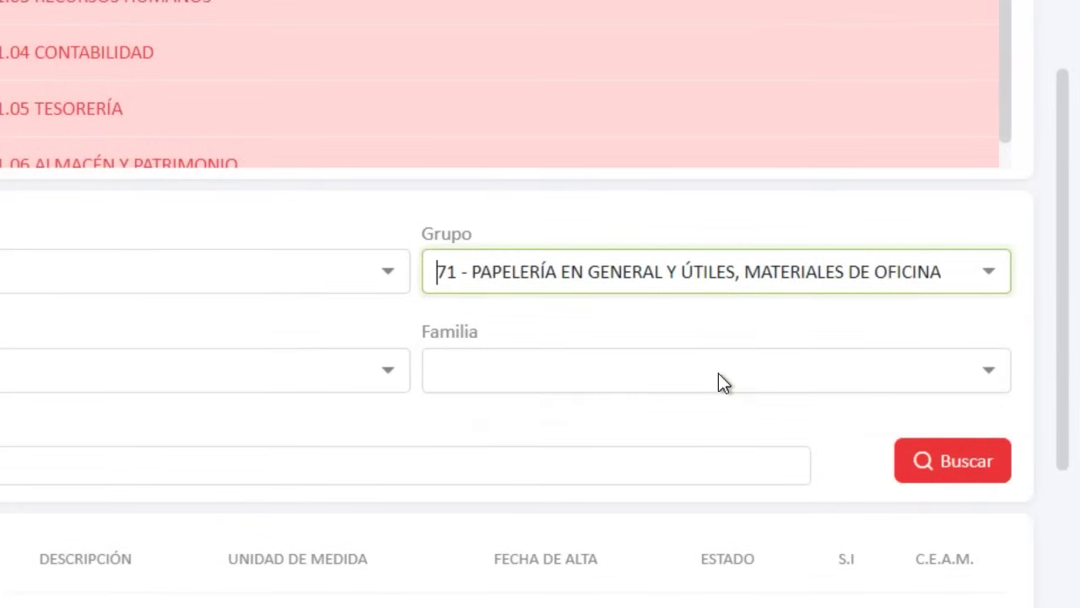
pyautogui.click(983, 475)
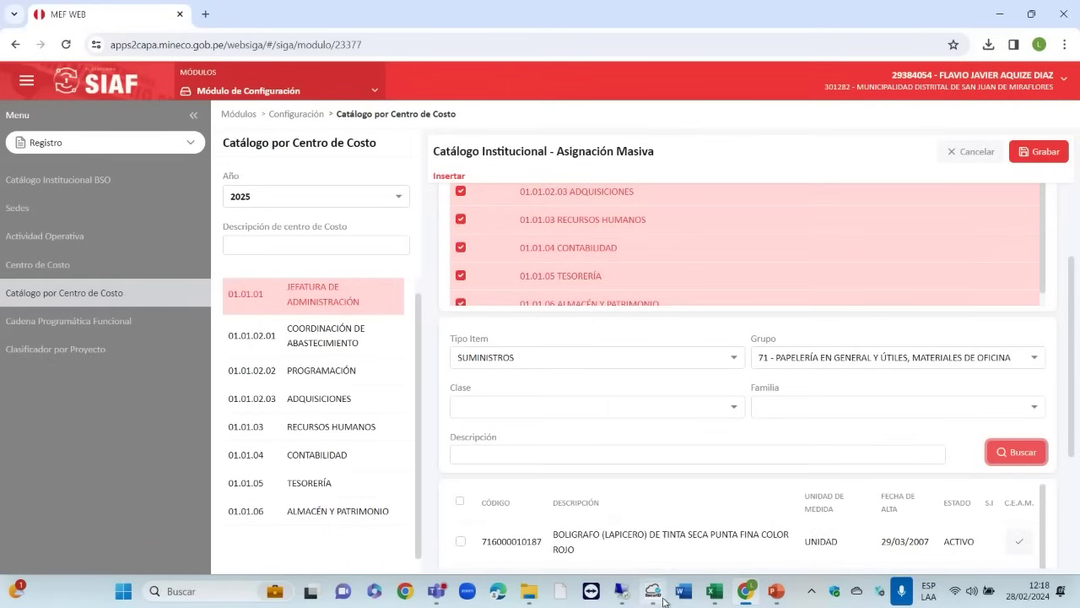
pyautogui.scroll(-1, 666, 540)
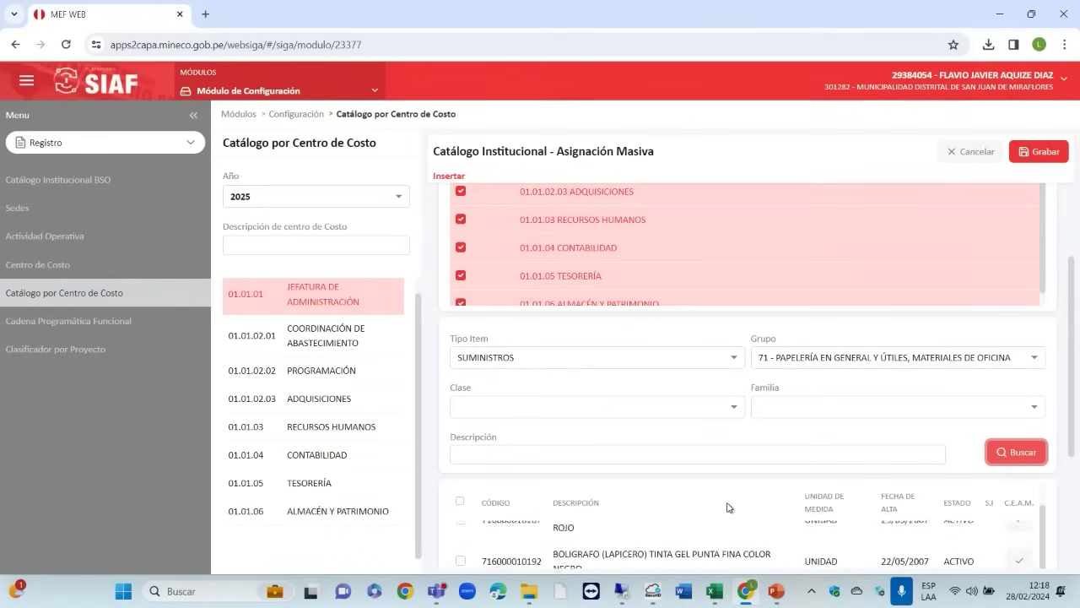
pyautogui.scroll(2, 993, 448)
pyautogui.scroll(-5, 1072, 373)
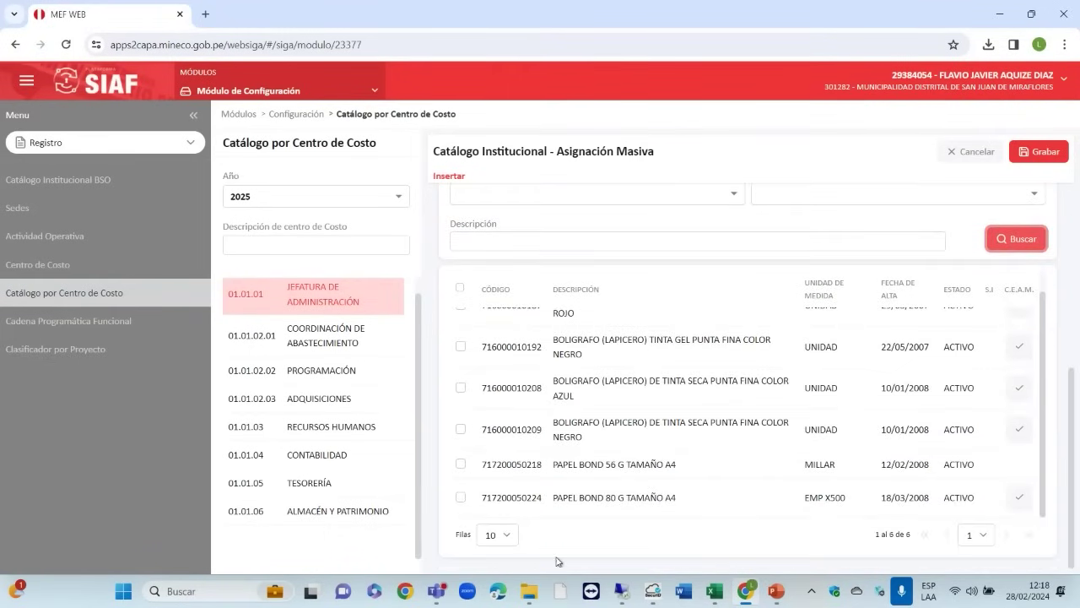
pyautogui.click(508, 542)
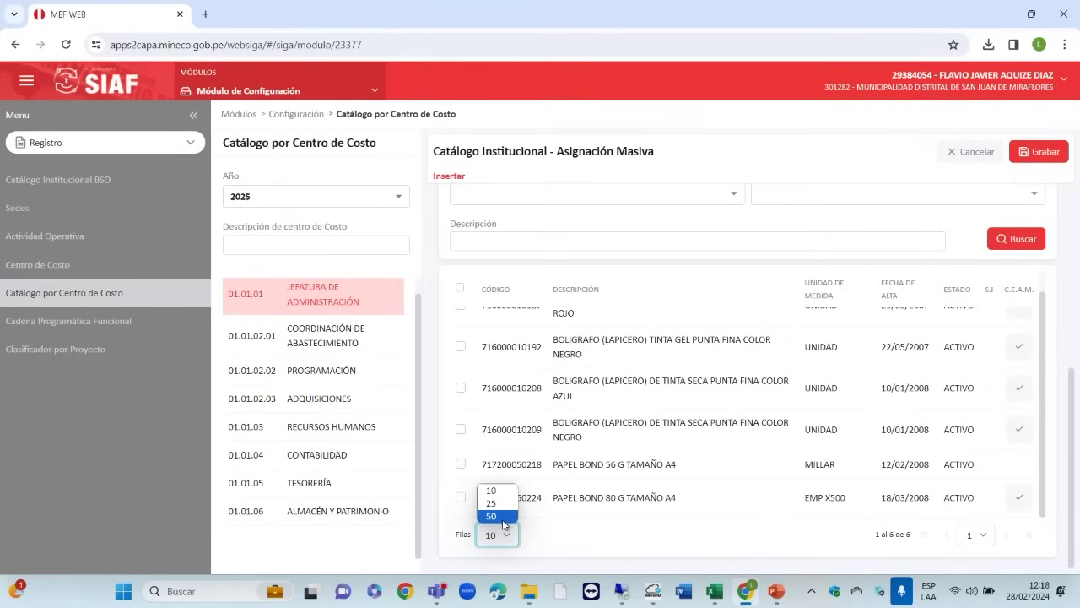
pyautogui.click(496, 515)
pyautogui.scroll(1, 571, 435)
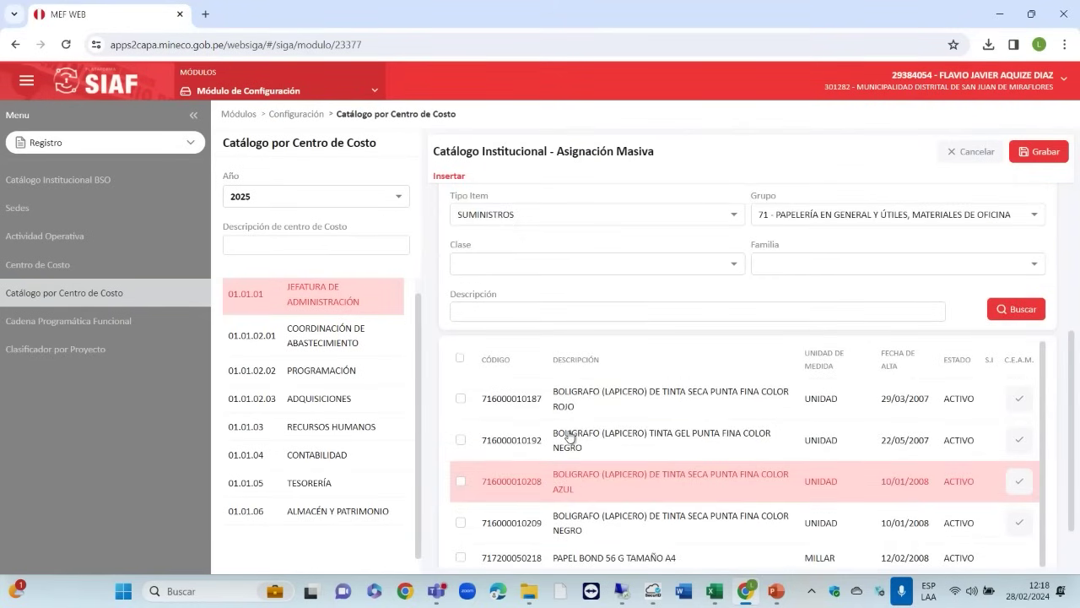
pyautogui.scroll(-1, 571, 436)
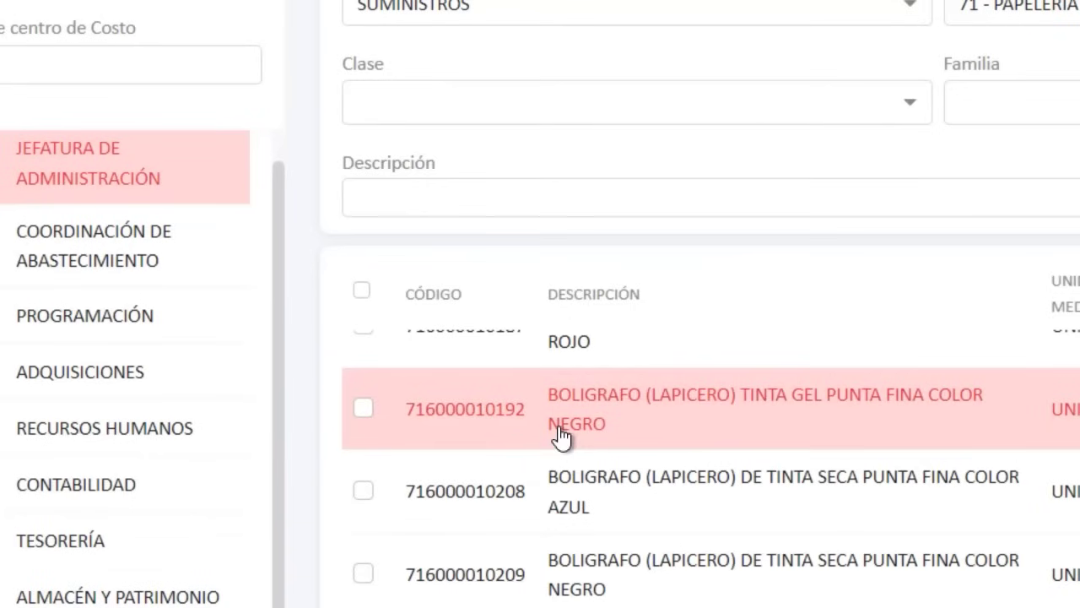
pyautogui.click(361, 490)
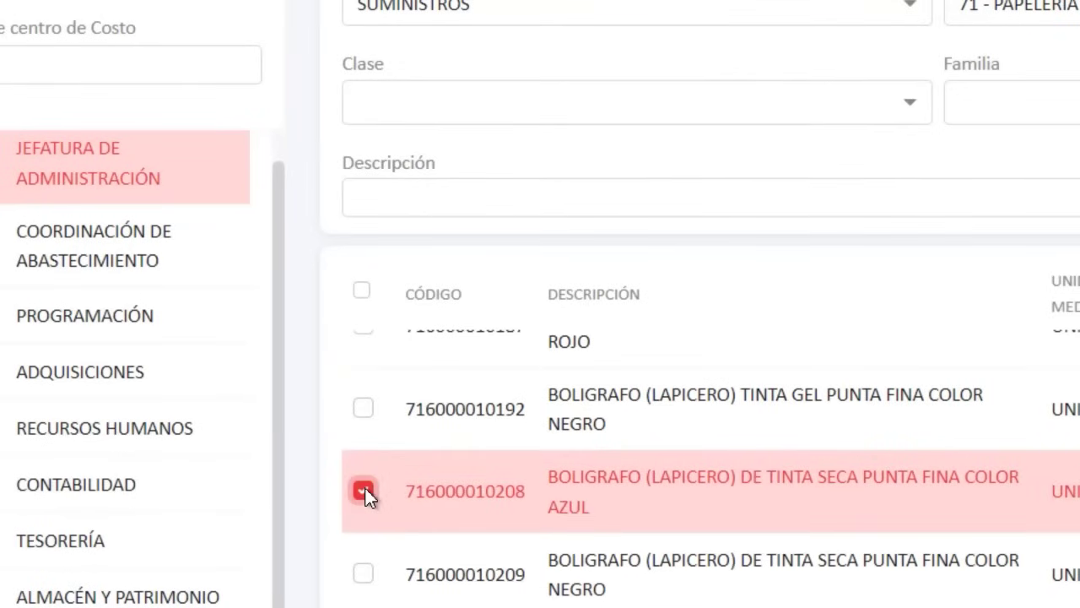
pyautogui.click(364, 524)
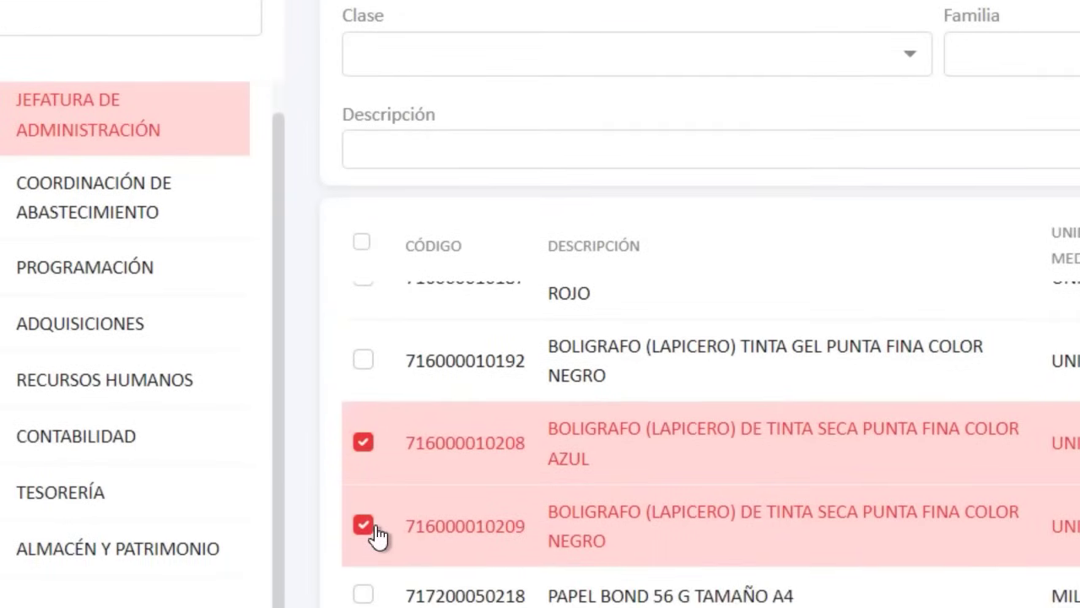
pyautogui.click(363, 505)
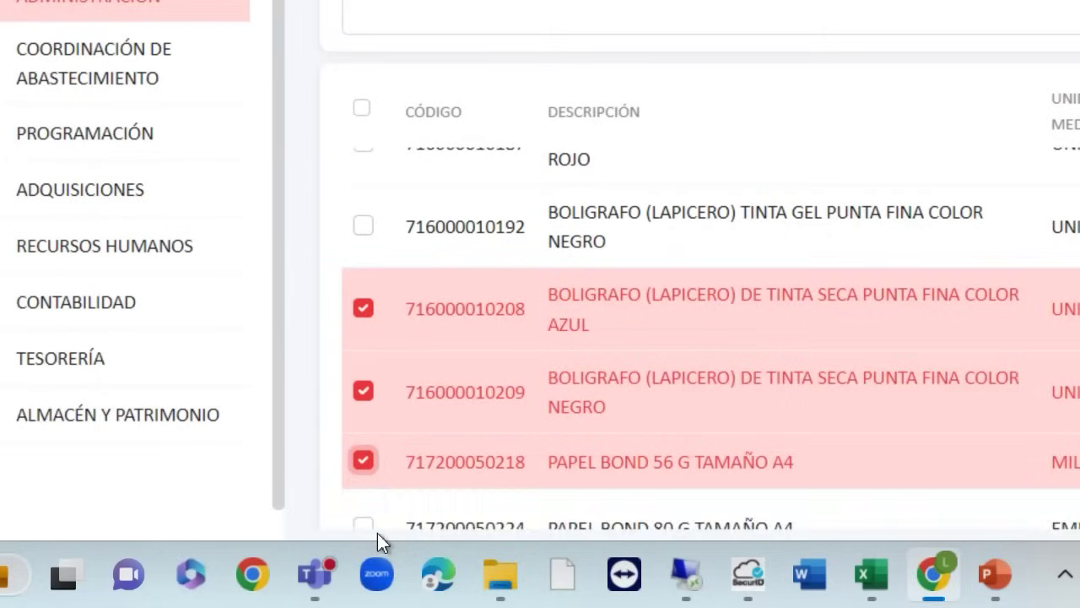
pyautogui.click(364, 569)
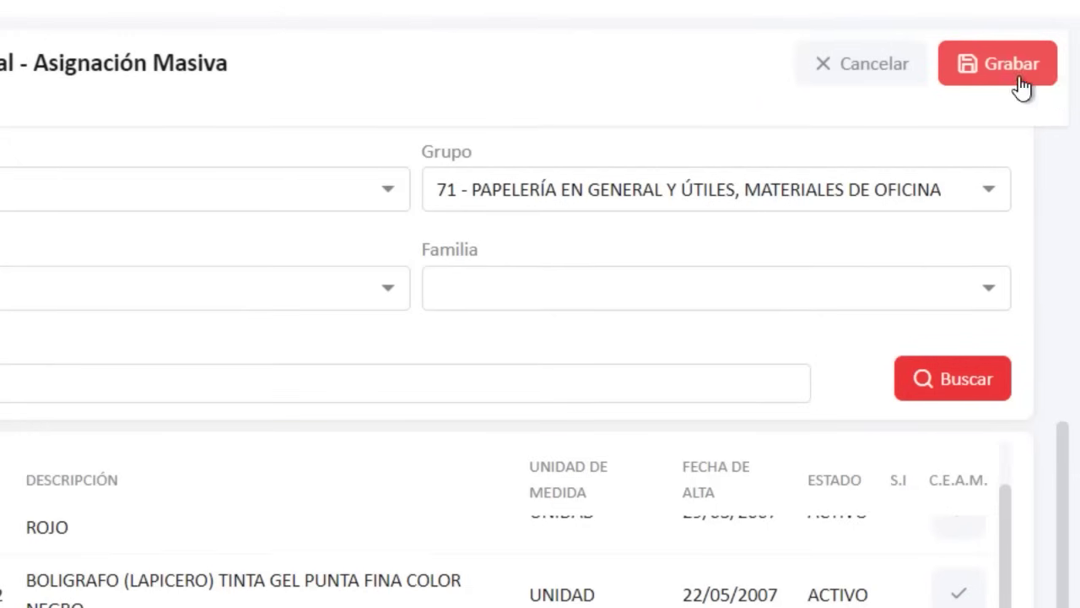
pyautogui.click(1021, 85)
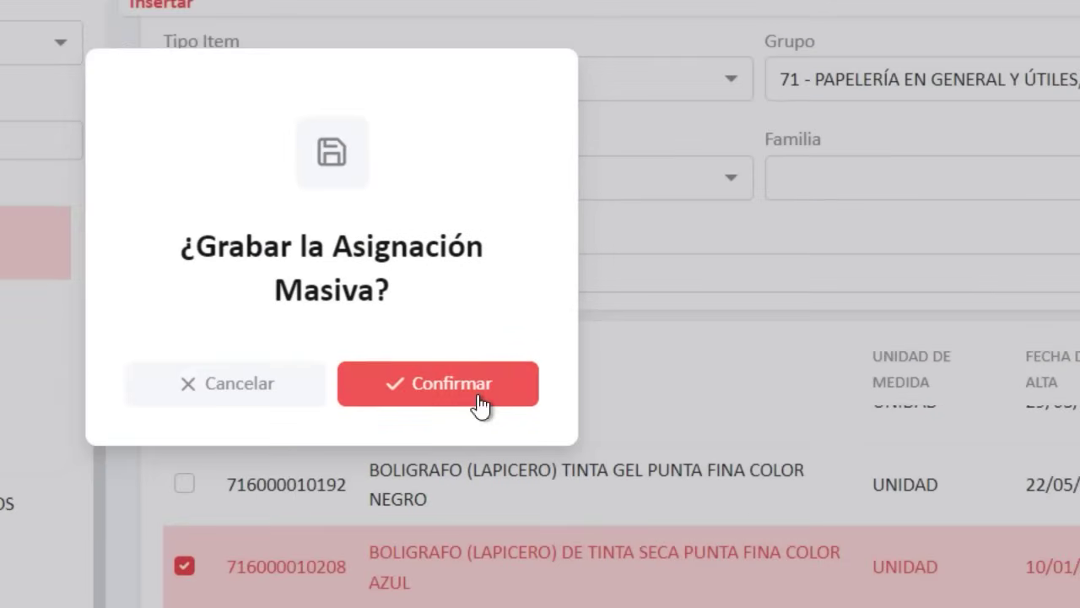
pyautogui.click(118, 495)
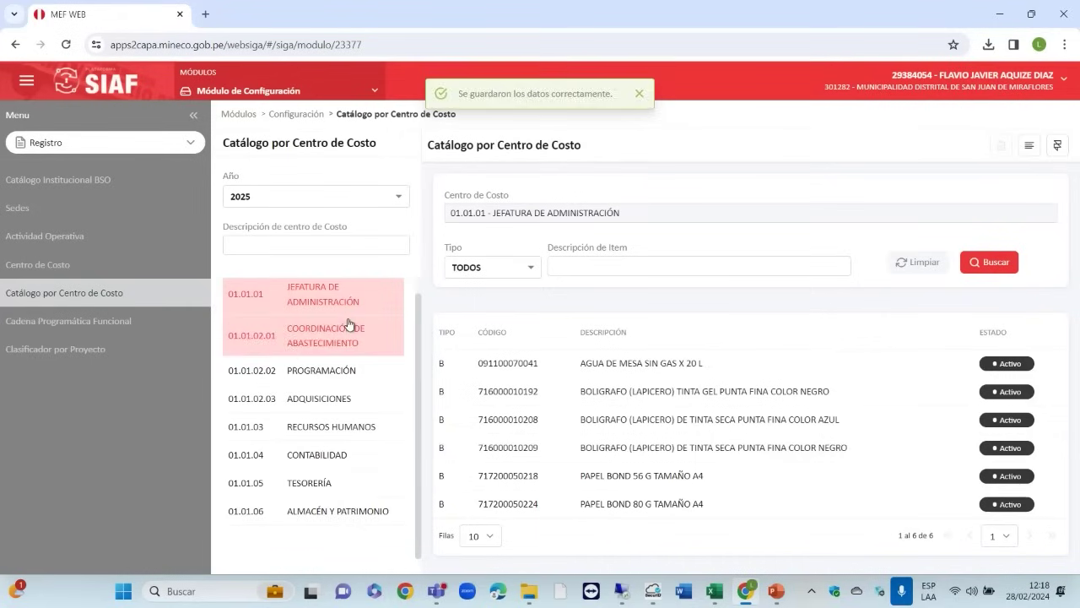
# Step: Check the catalogue items of each cost centre from COORDINACIÓN DE ABASTECIMIENTO to ALMACÉN Y PATRIMONIO
pyautogui.click(278, 344)
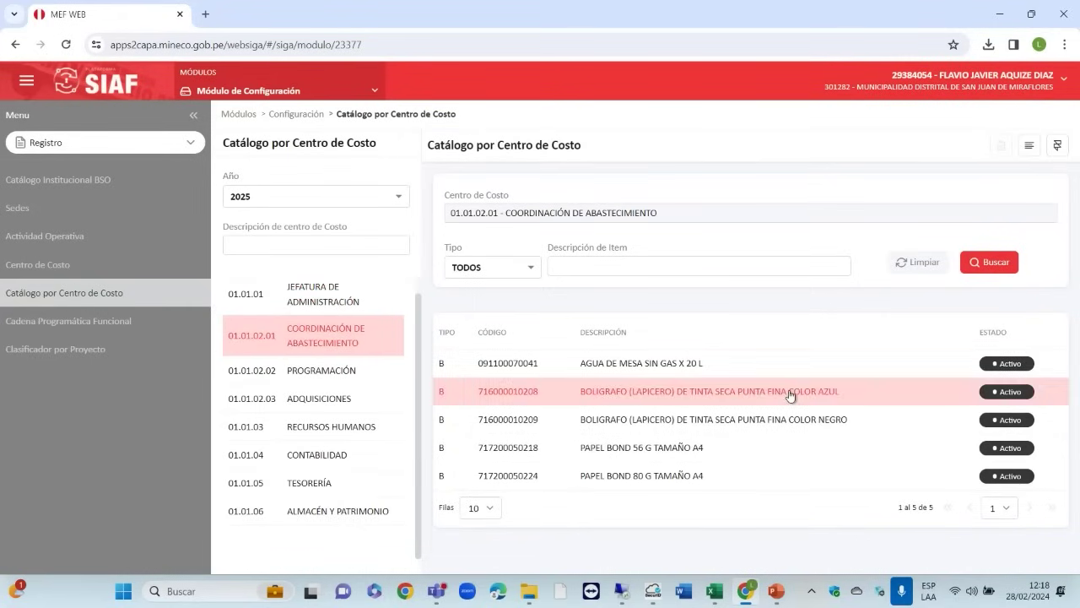
pyautogui.click(390, 377)
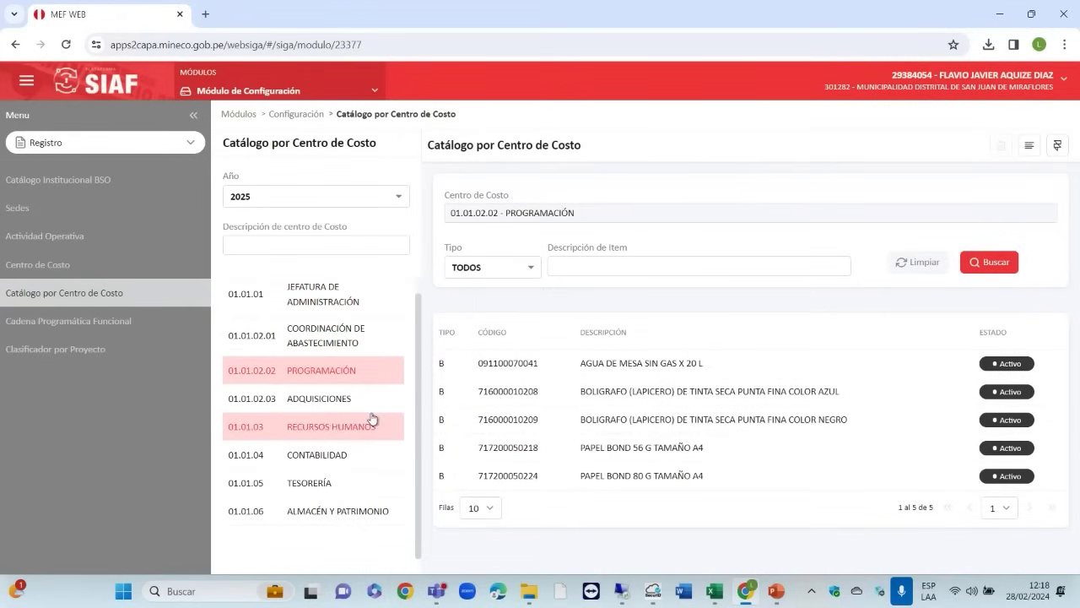
pyautogui.click(374, 405)
pyautogui.click(374, 428)
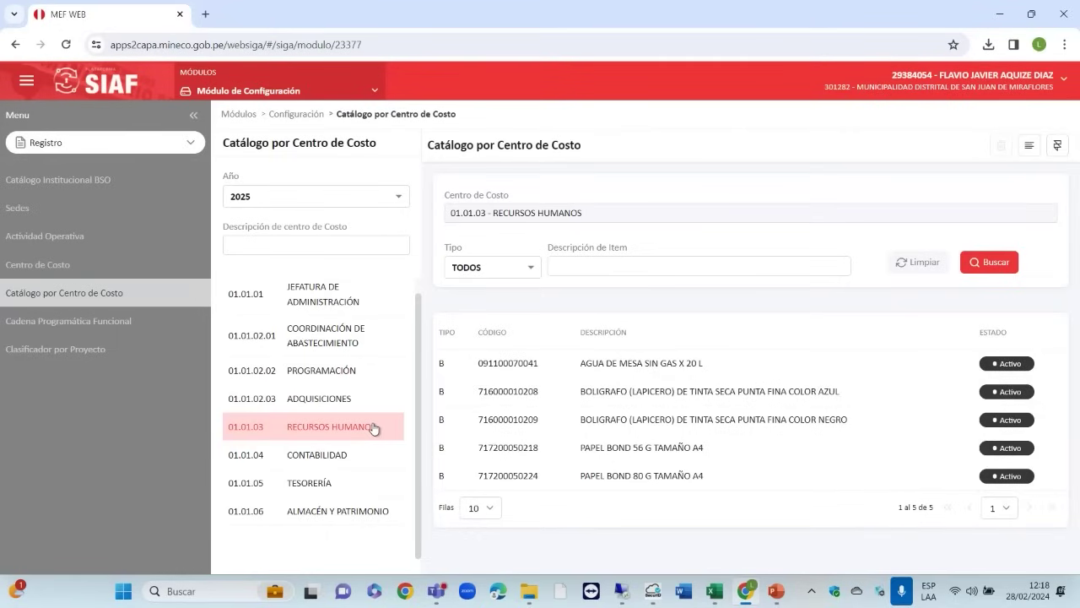
pyautogui.click(364, 456)
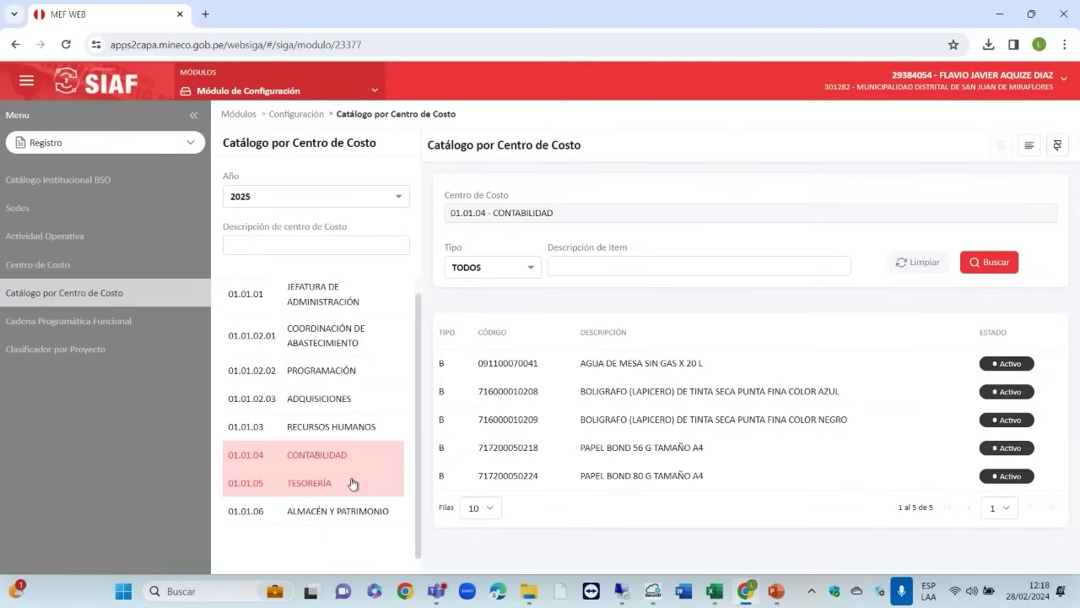
pyautogui.click(356, 484)
pyautogui.click(357, 510)
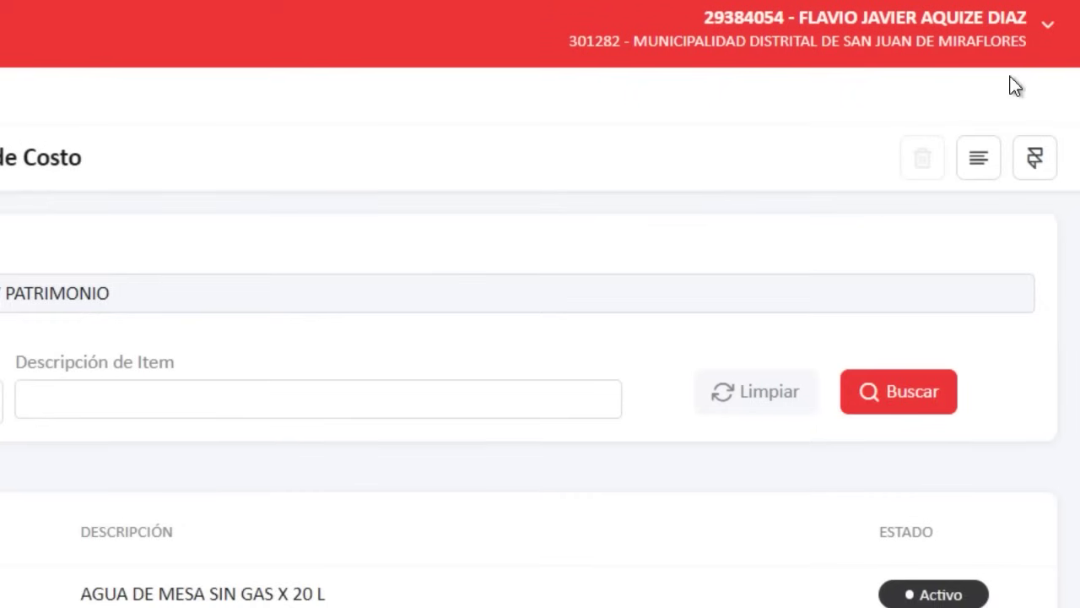
# Step: Start a mass catalogue assignment for the cost centres COORDINACIÓN DE ABASTECIMIENTO, CONTABILIDAD and TESORERÍA only
pyautogui.click(1044, 173)
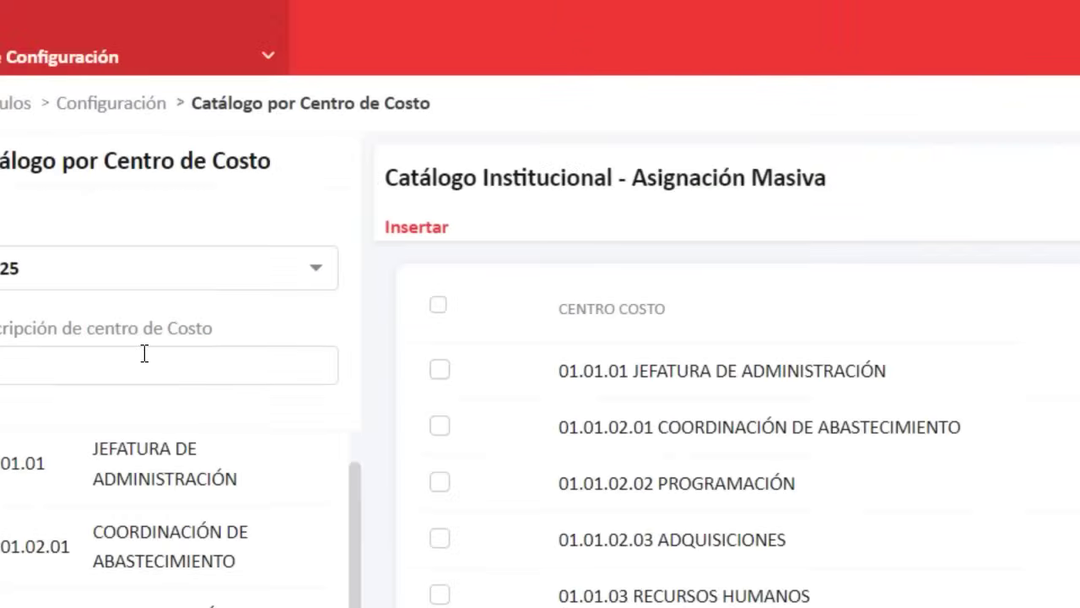
pyautogui.scroll(-2, 810, 532)
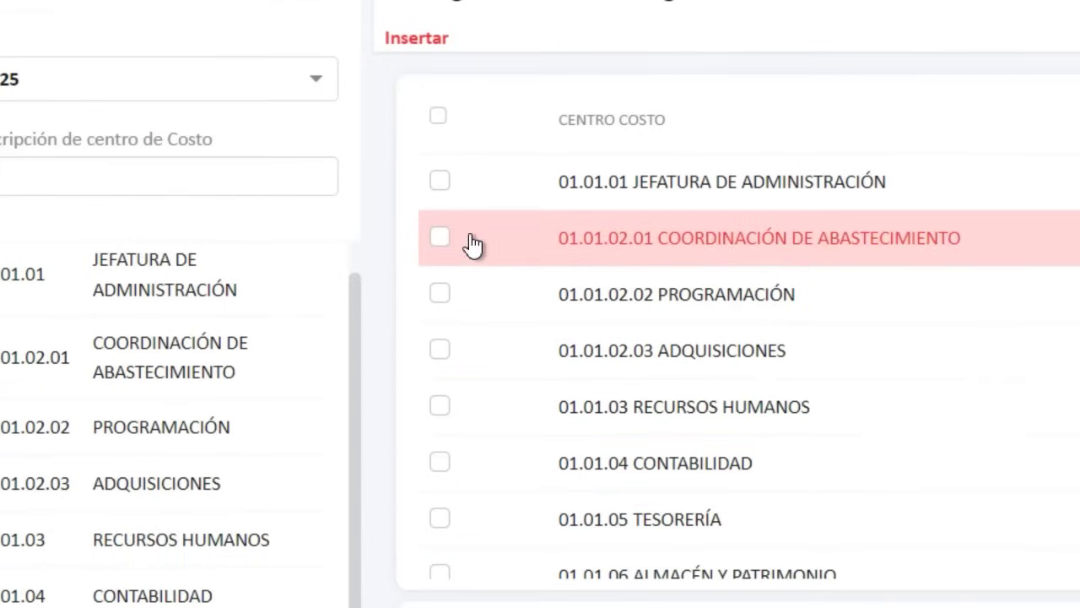
pyautogui.click(441, 236)
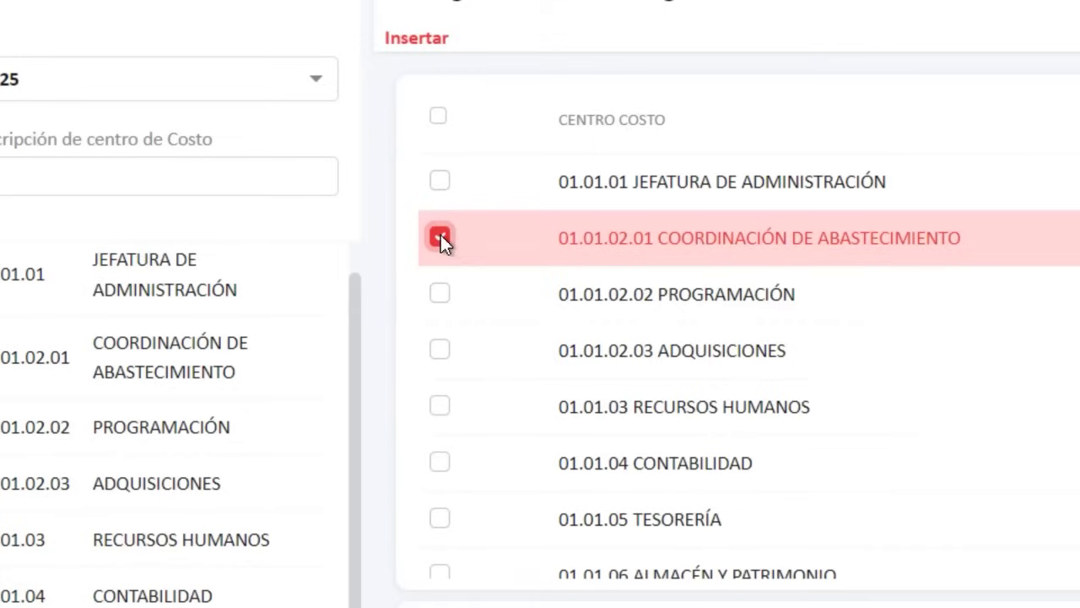
pyautogui.click(434, 464)
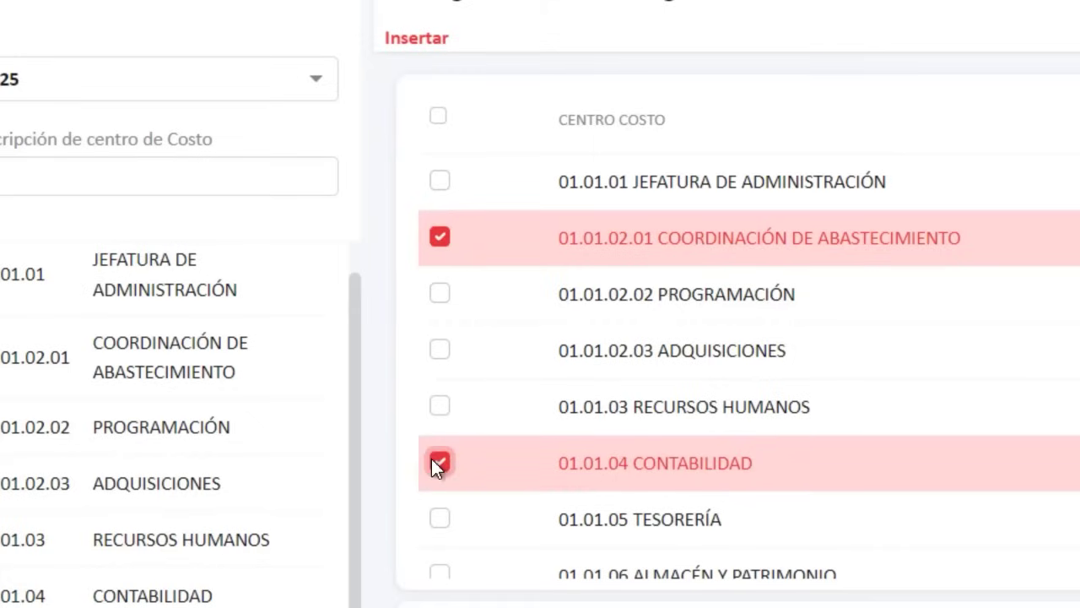
pyautogui.scroll(-1, 447, 524)
pyautogui.click(440, 507)
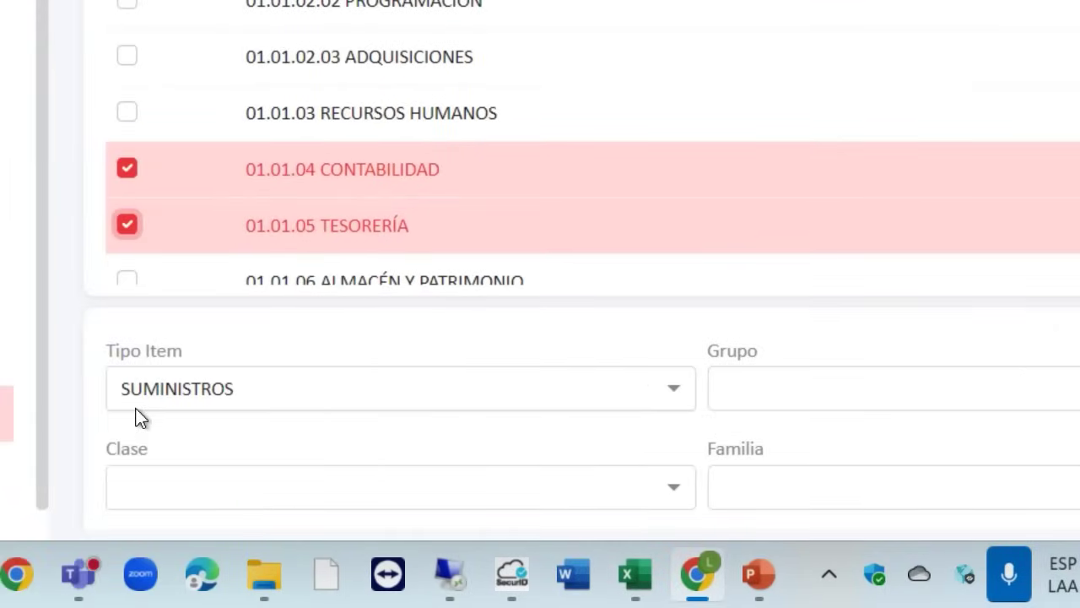
# Step: Search the ACTIVOS FIJOS items in group 74 - OFICINA
pyautogui.click(673, 392)
pyautogui.click(248, 251)
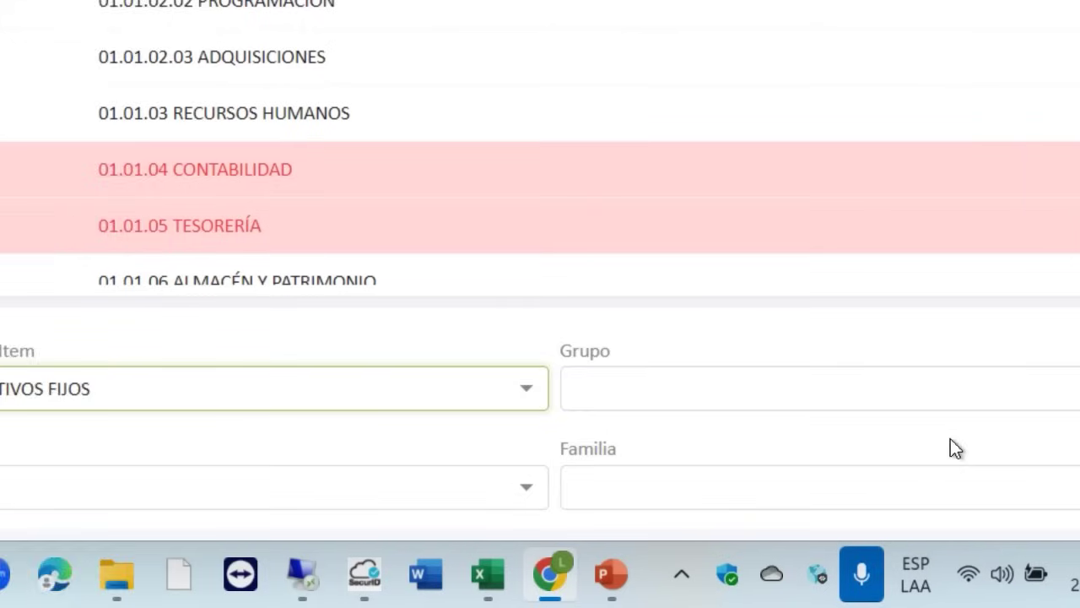
pyautogui.click(947, 403)
pyautogui.click(765, 429)
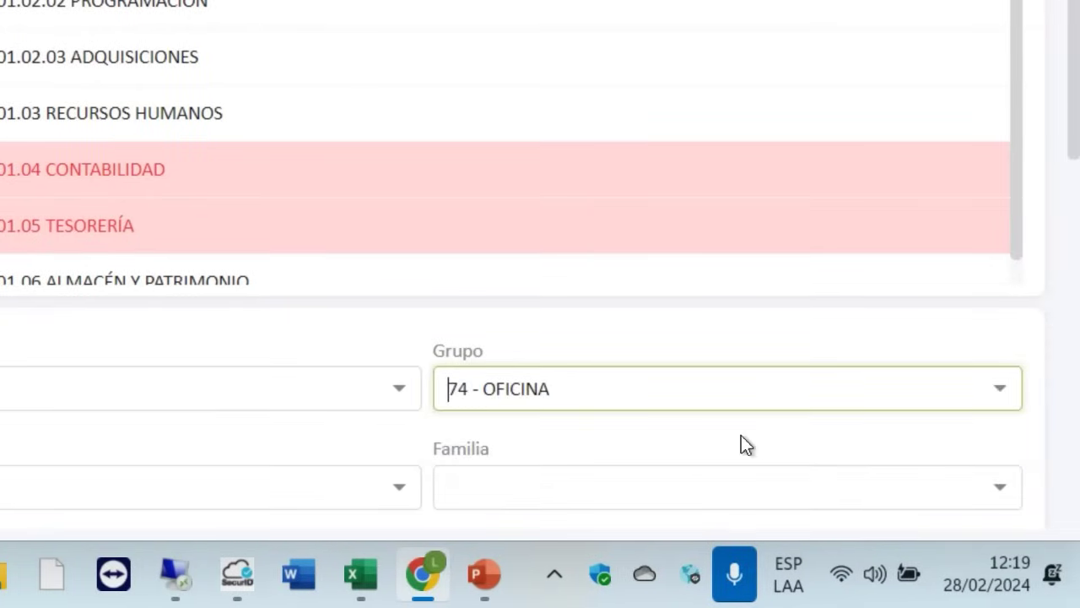
pyautogui.scroll(-5, 363, 448)
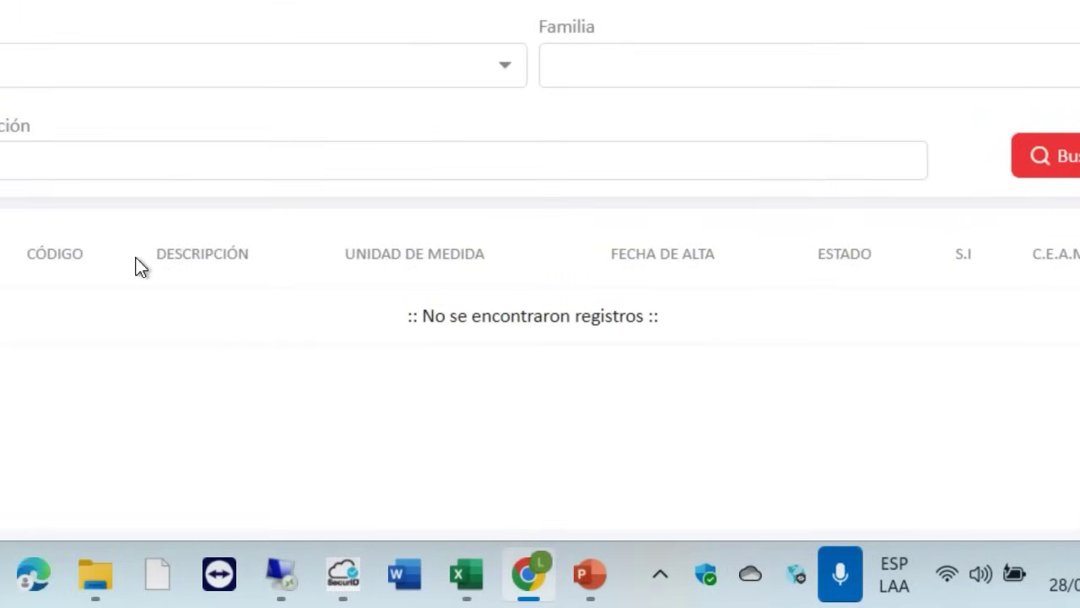
pyautogui.click(989, 181)
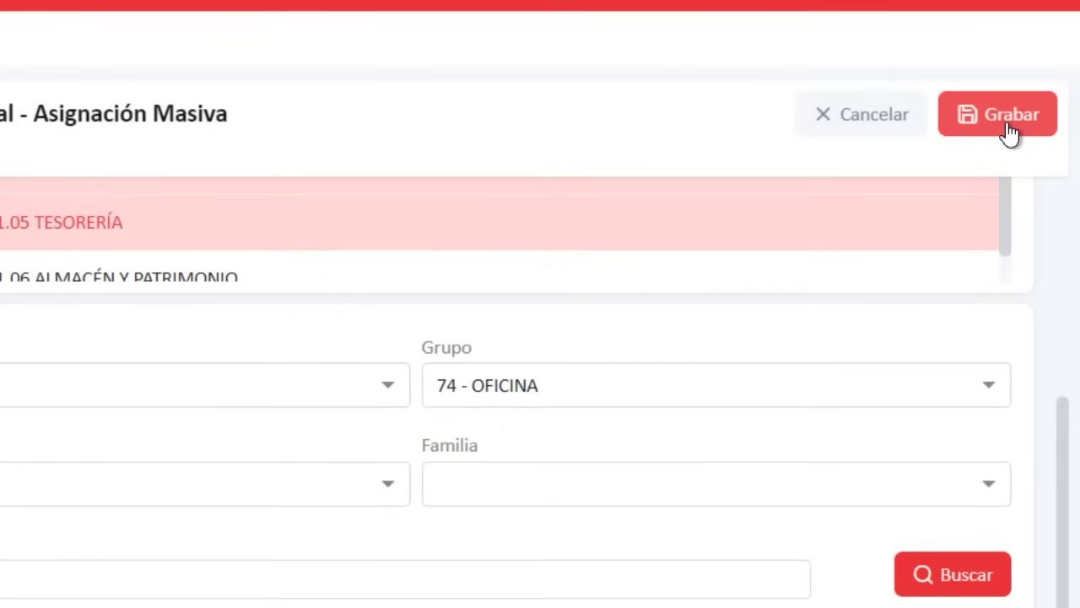
pyautogui.click(1009, 127)
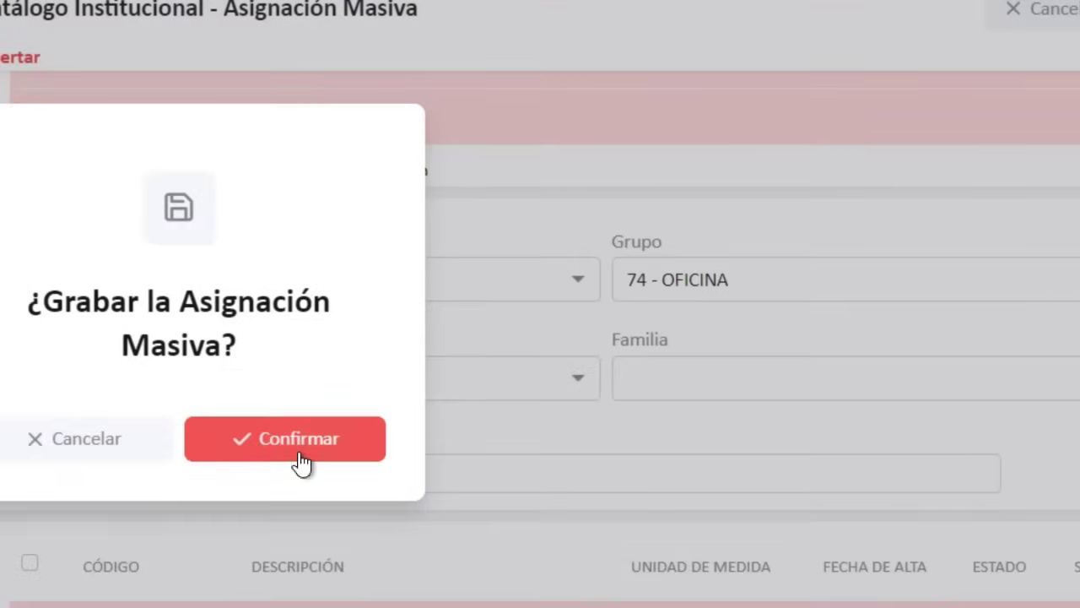
pyautogui.click(300, 451)
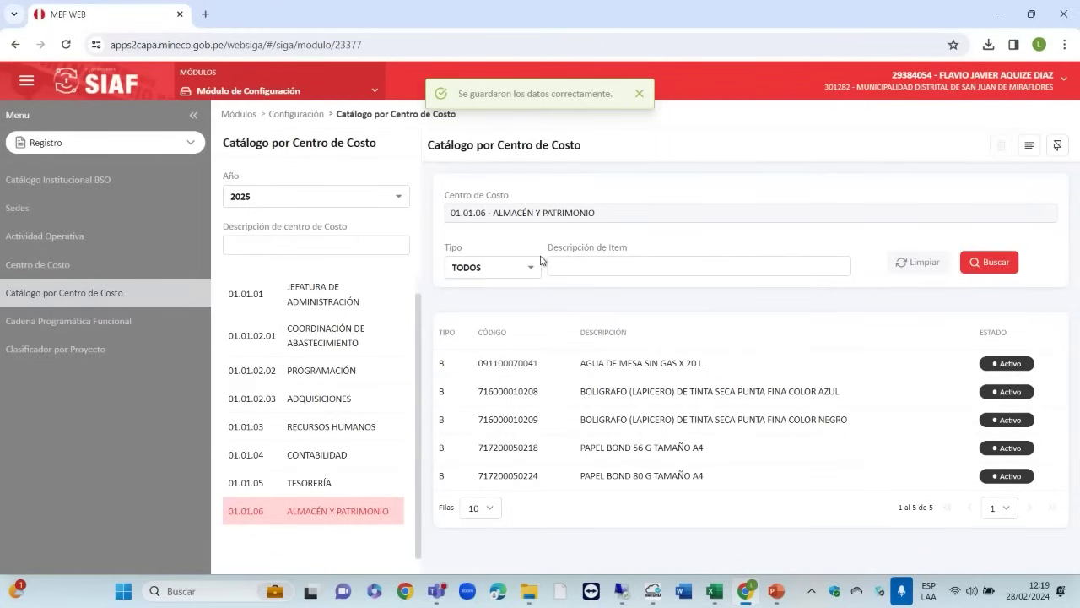
# Step: Check the assigned catalogue items of each cost centre from JEFATURA DE ADMINISTRACIÓN to ALMACÉN Y PATRIMONIO
pyautogui.click(354, 295)
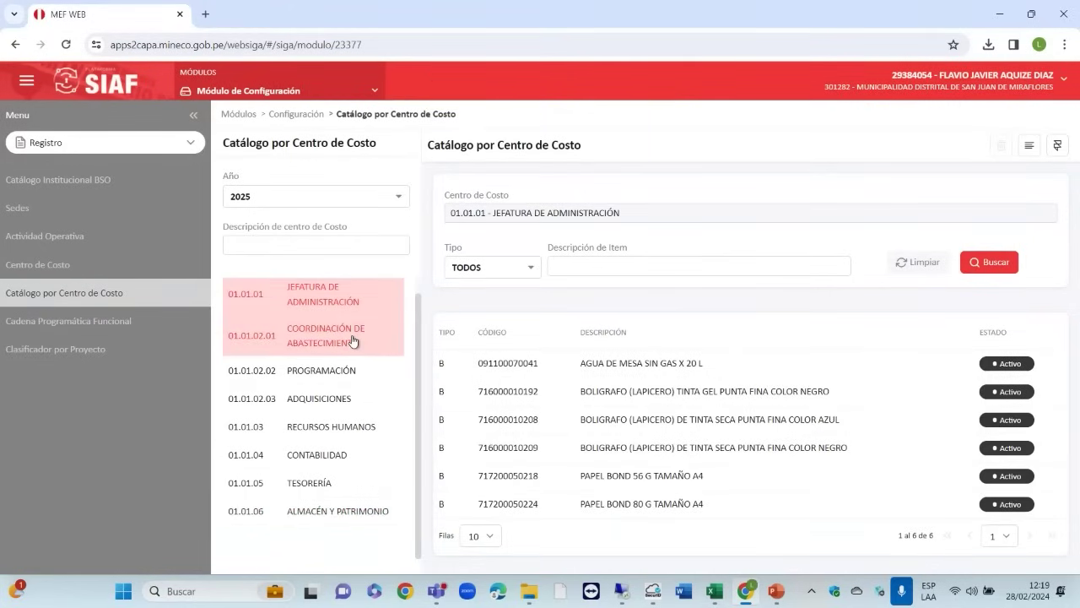
pyautogui.click(373, 350)
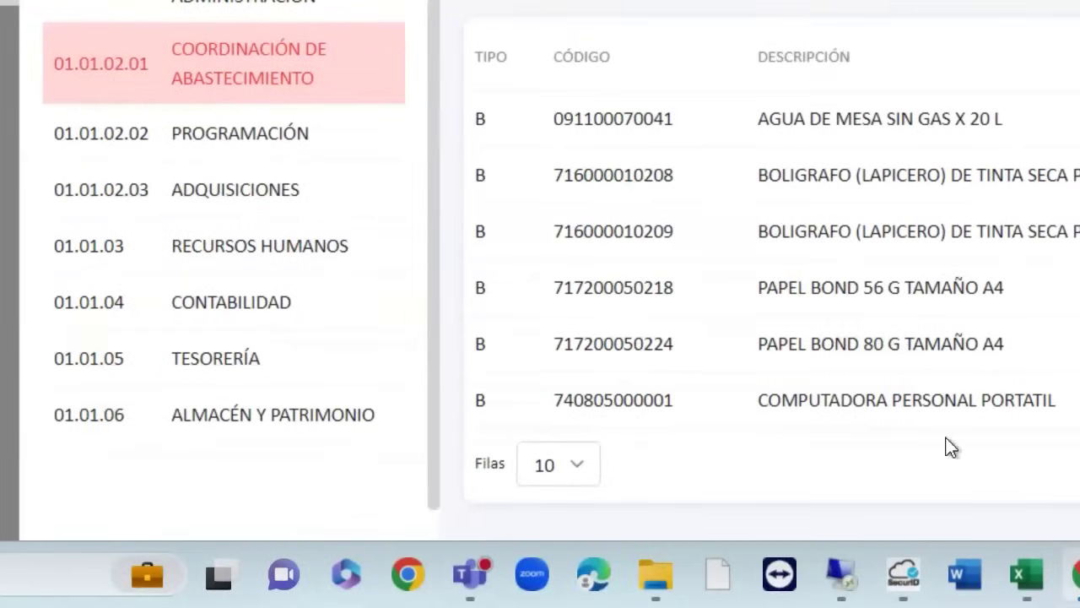
pyautogui.click(261, 143)
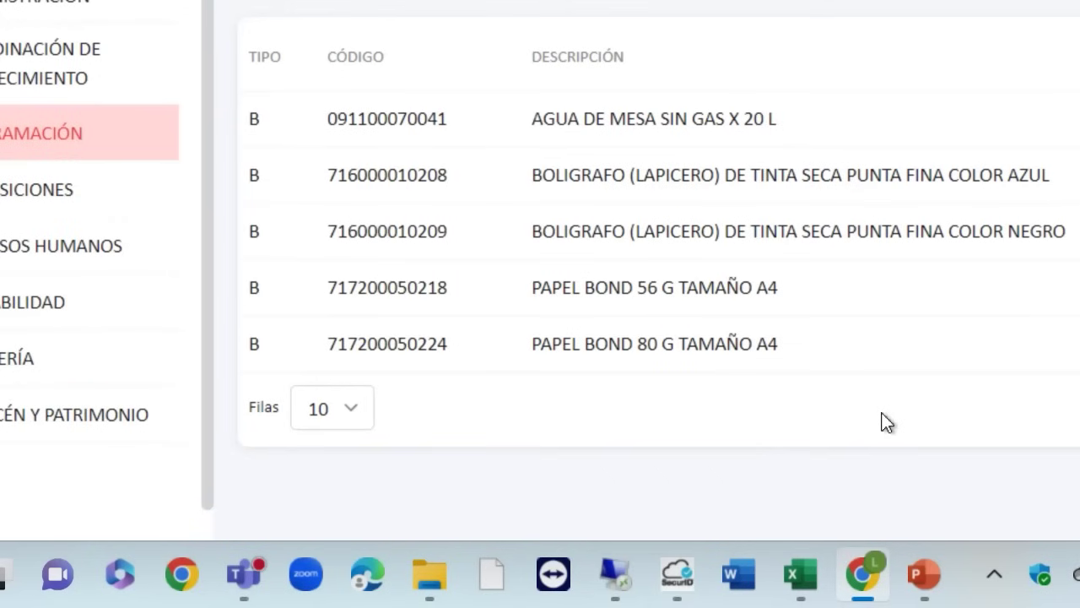
pyautogui.click(84, 192)
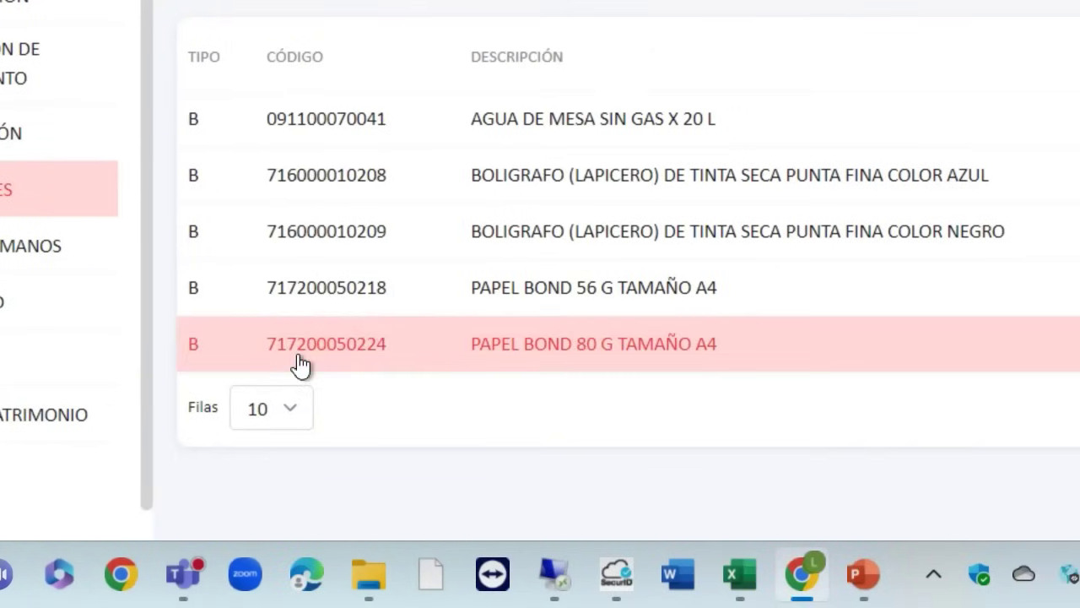
pyautogui.click(51, 268)
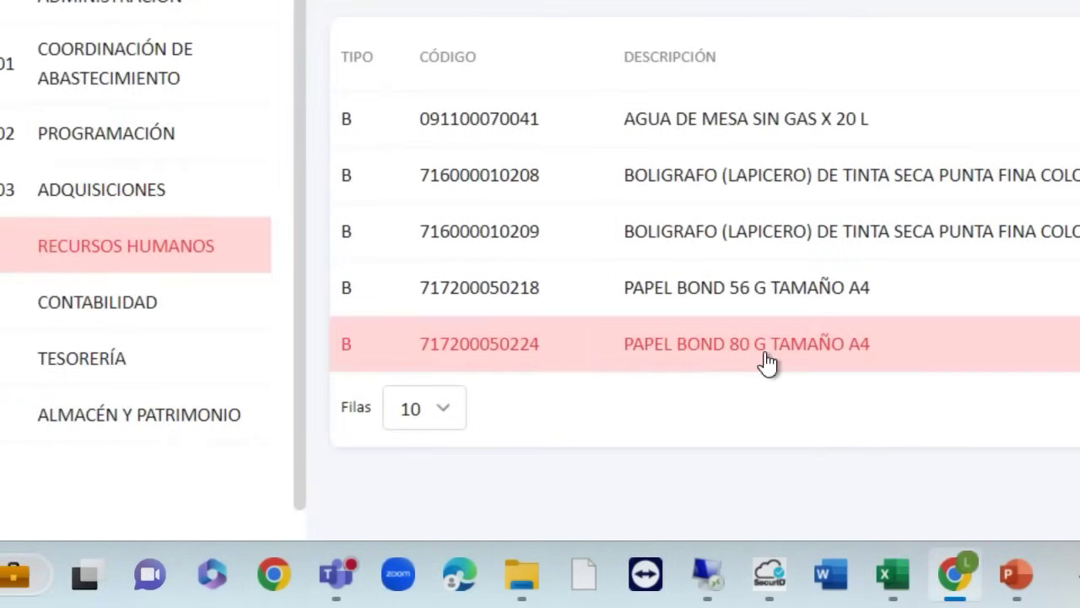
pyautogui.click(169, 310)
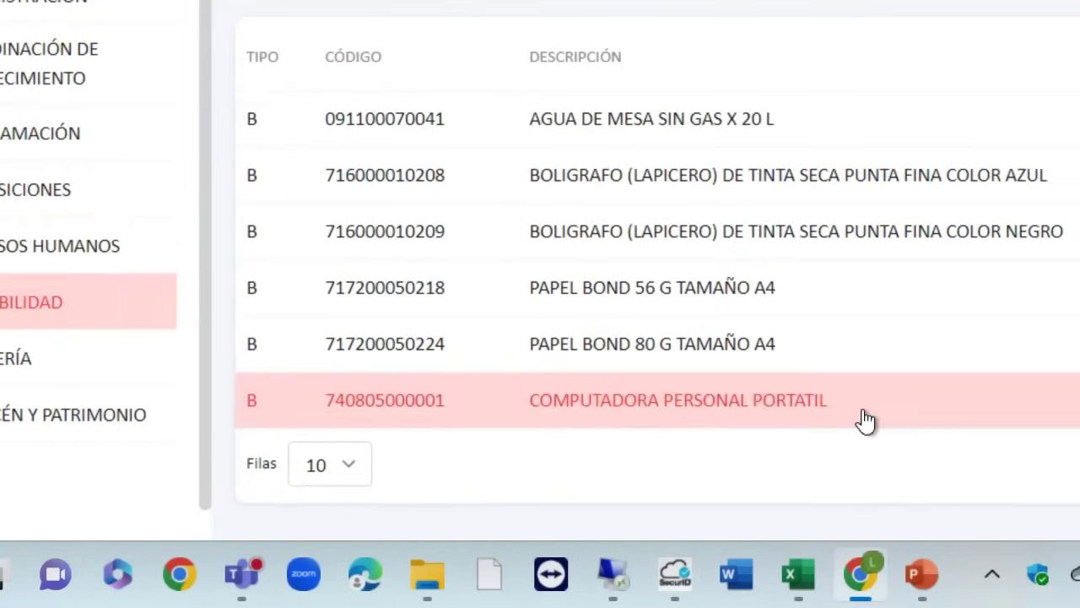
pyautogui.click(87, 363)
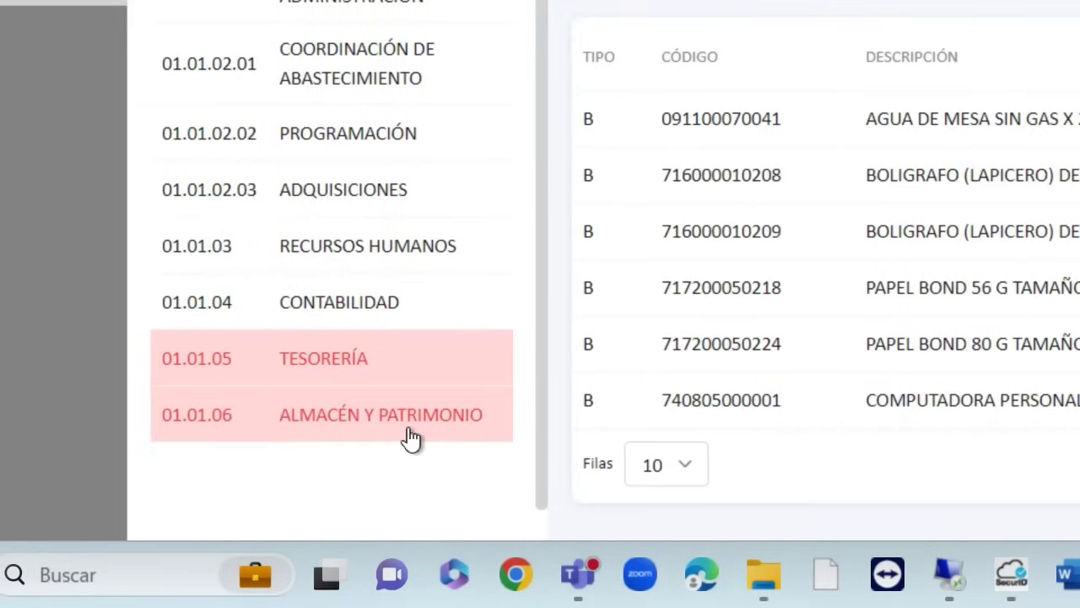
pyautogui.click(269, 433)
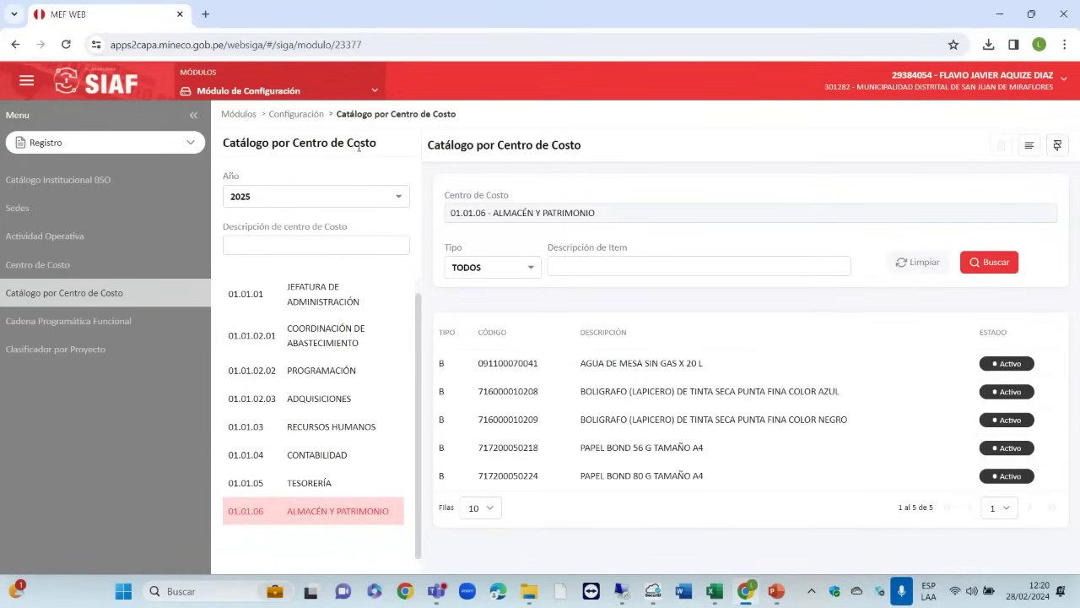
# Step: Look through the Cadena Programática Funcional and Clasificador por Proyecto registers
pyautogui.click(80, 321)
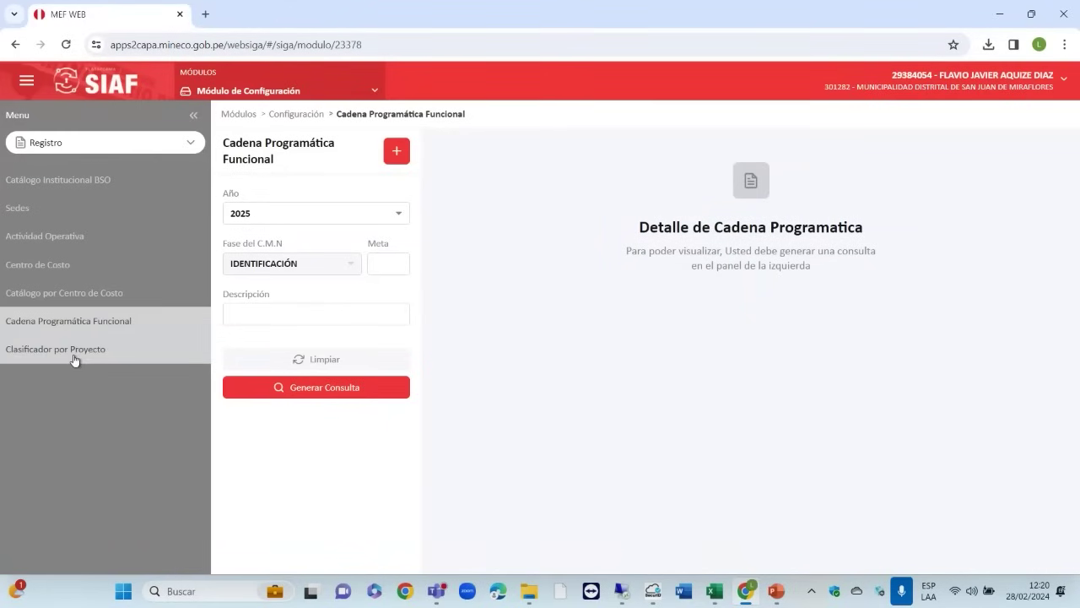
pyautogui.click(74, 353)
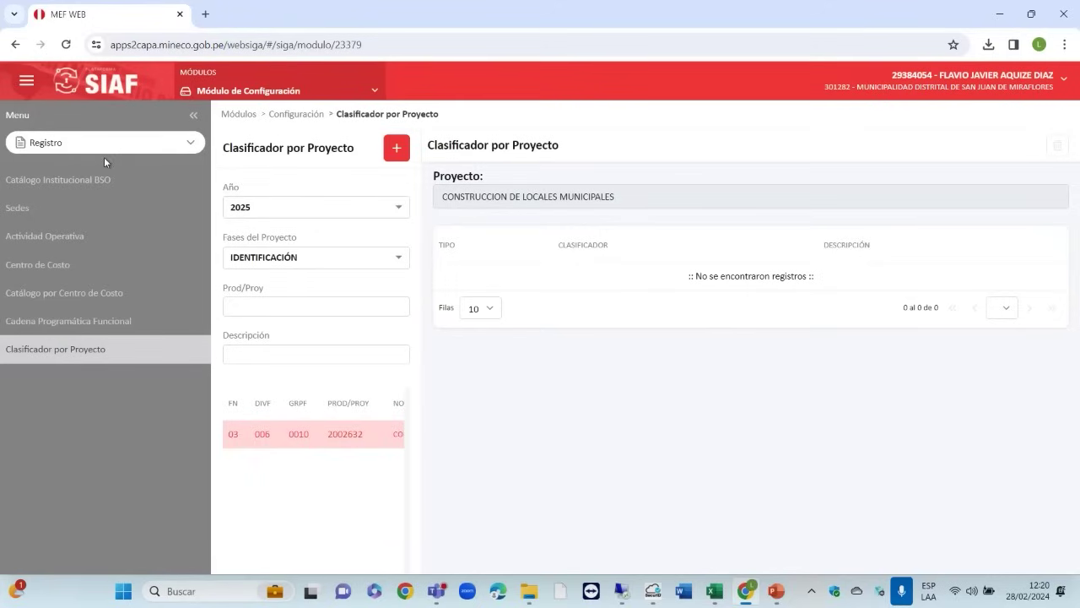
# Step: Start a new NIVEL 2 cost centre for 2025 with code 01.02 and previous-level code 01
pyautogui.click(71, 270)
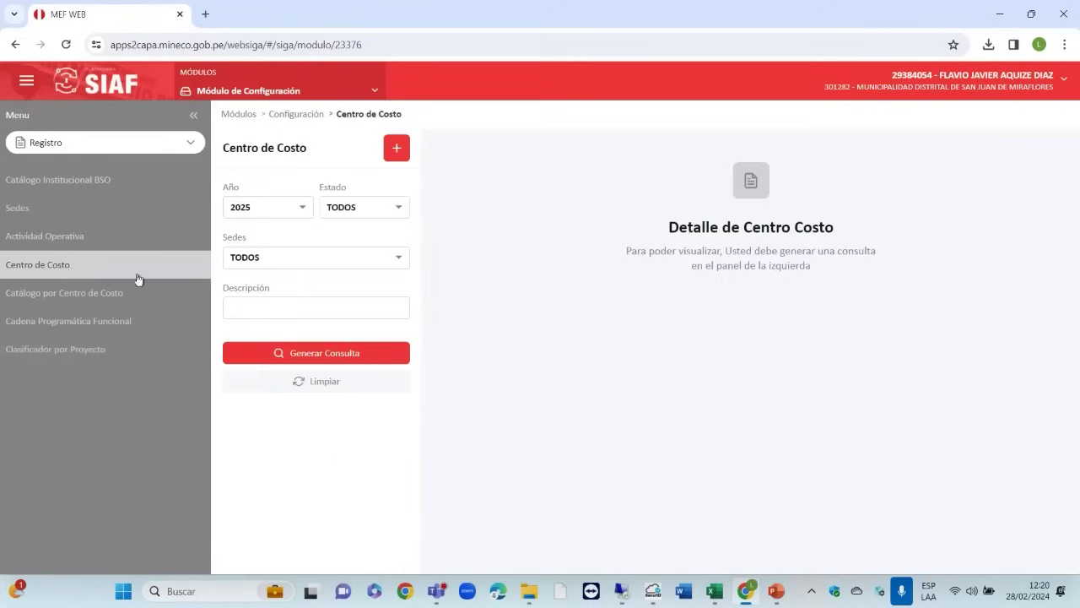
pyautogui.click(397, 148)
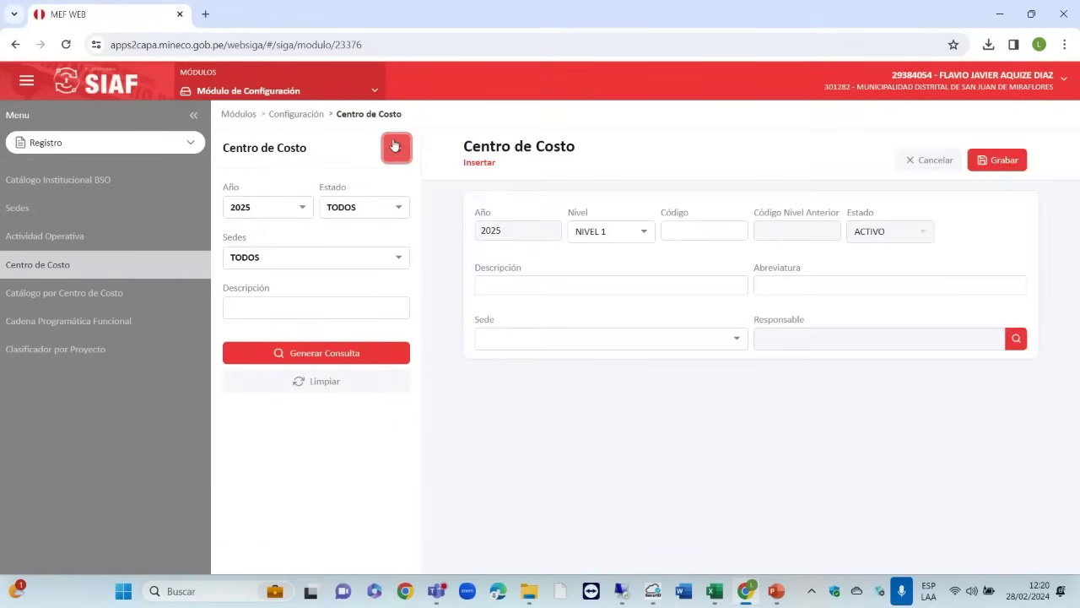
pyautogui.click(644, 233)
pyautogui.click(627, 282)
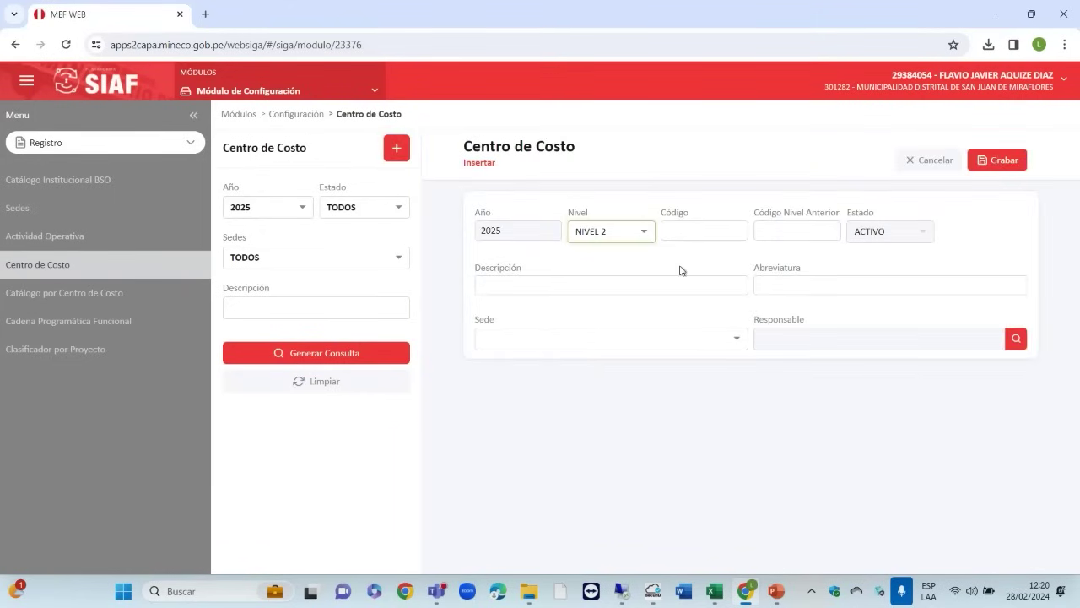
pyautogui.click(694, 237)
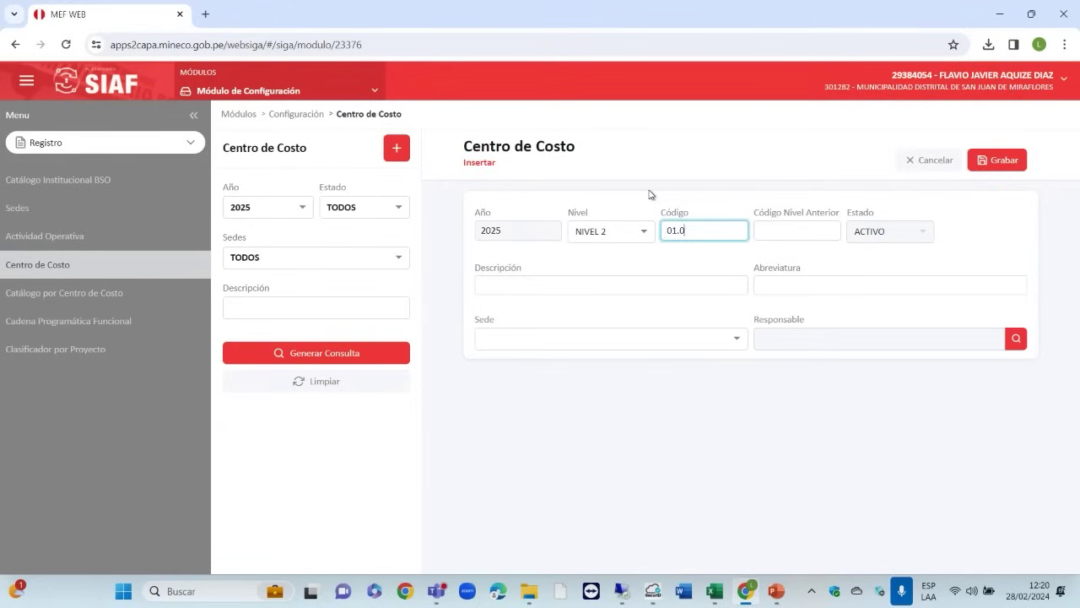
pyautogui.click(790, 225)
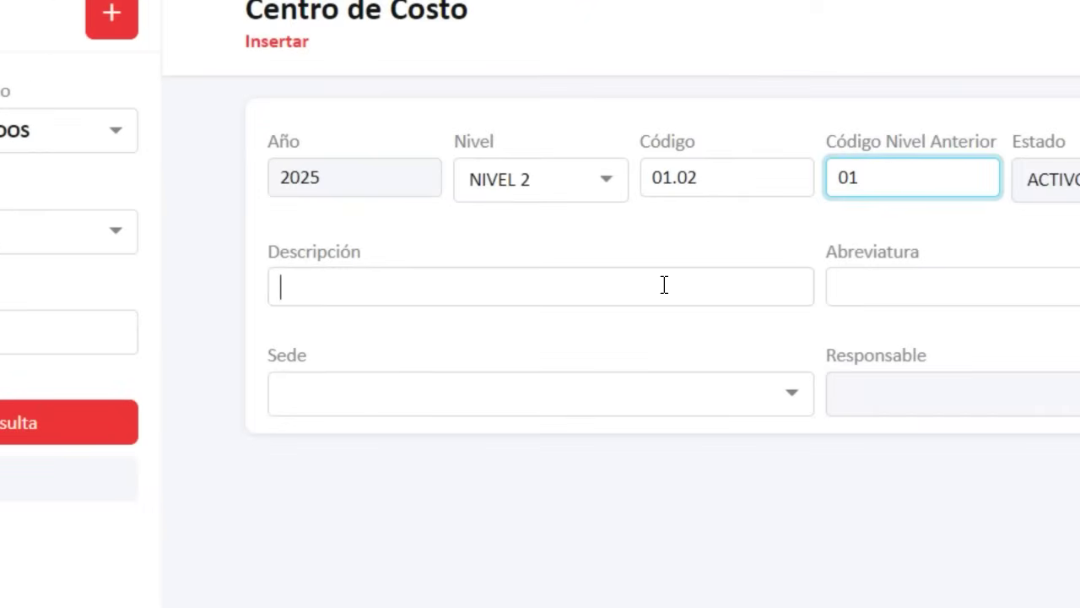
# Step: Enter OBRAS as the cost centre's description and abbreviation, assign it to SEDE CENTRAL and save the record
pyautogui.click(673, 284)
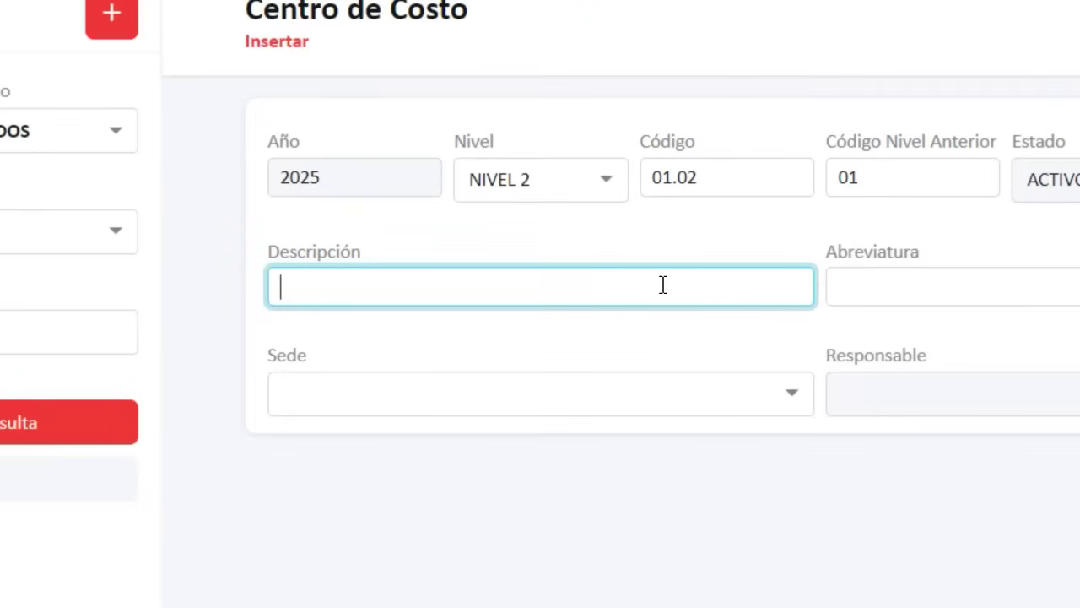
pyautogui.write('OBRAS')
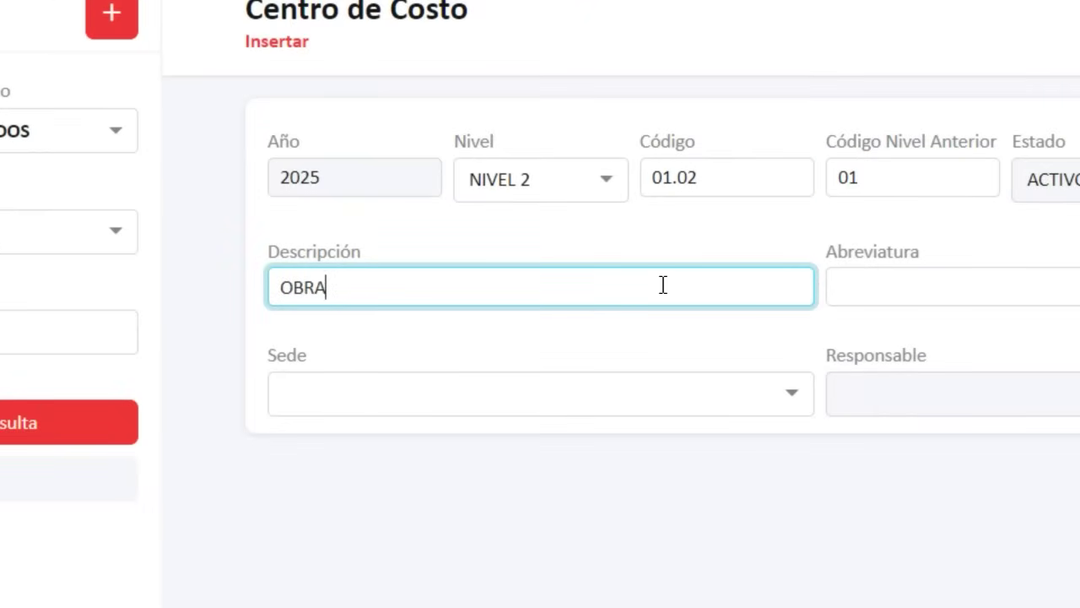
pyautogui.click(884, 287)
pyautogui.write('OBRAS')
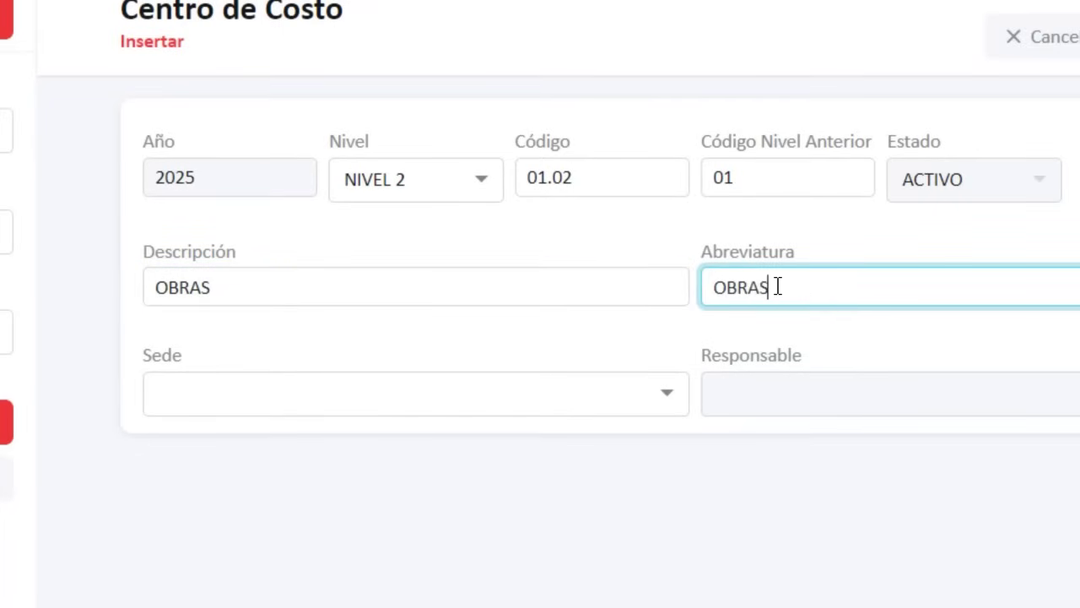
pyautogui.click(595, 400)
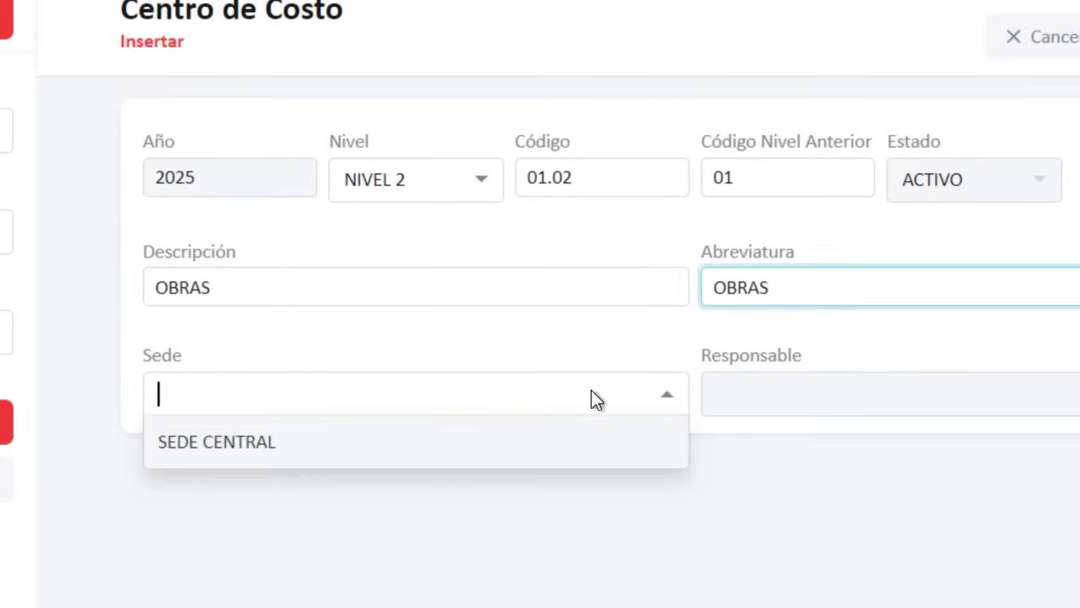
pyautogui.click(415, 441)
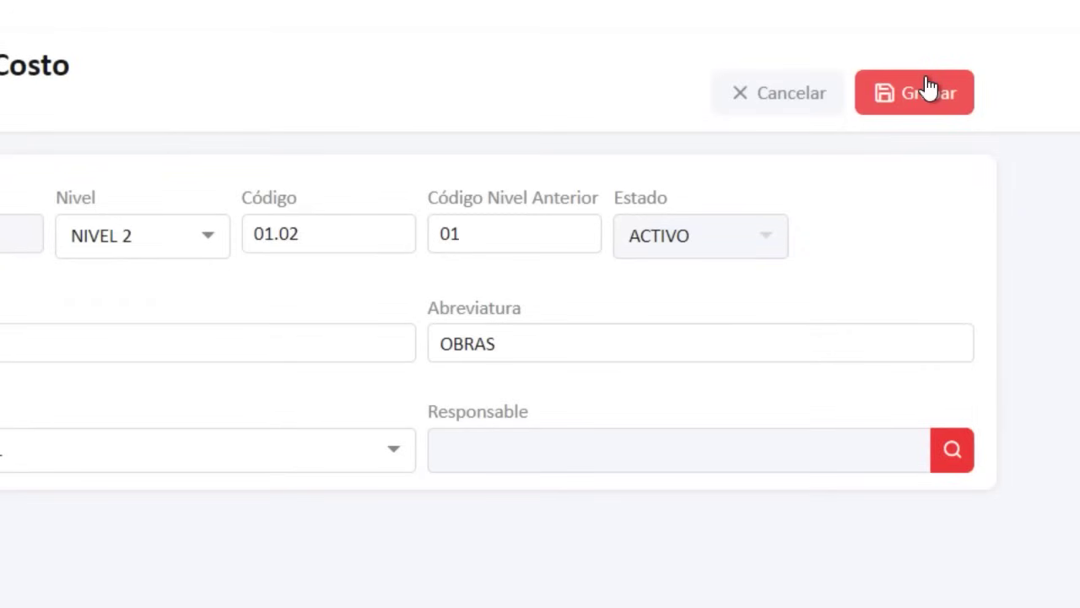
pyautogui.click(935, 35)
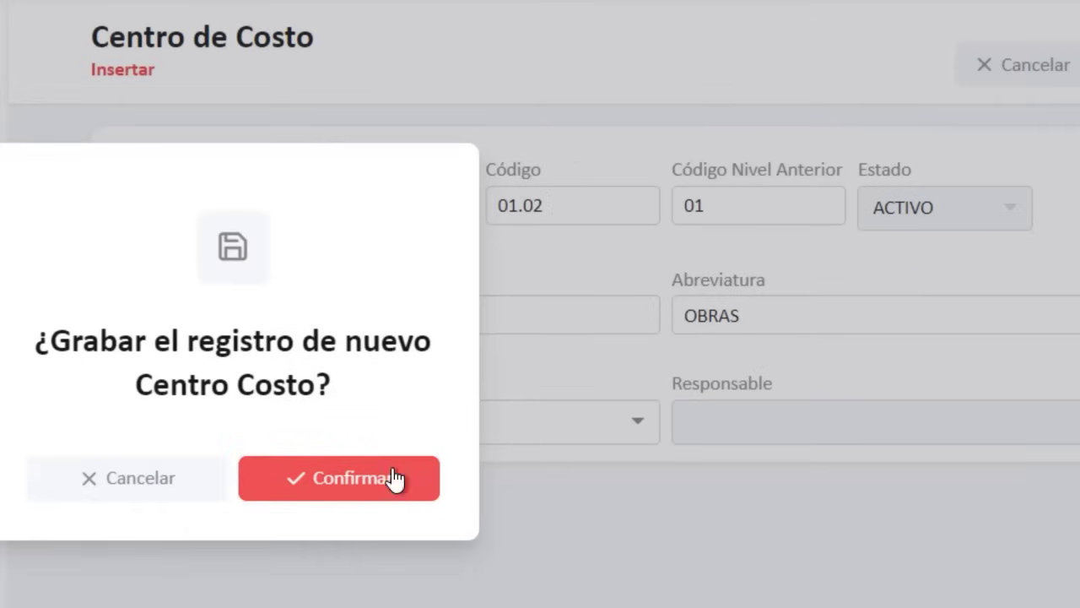
pyautogui.click(396, 477)
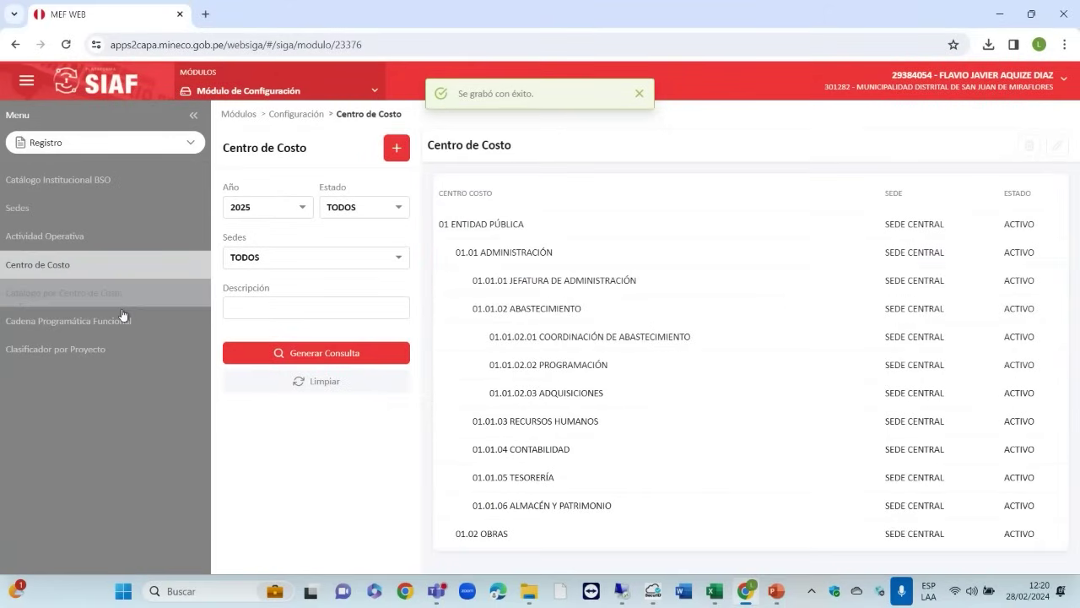
# Step: View the classifiers of project 2002632 CONSTRUCCION DE LOCALES MUNICIPALES with 25 rows per page
pyautogui.click(83, 349)
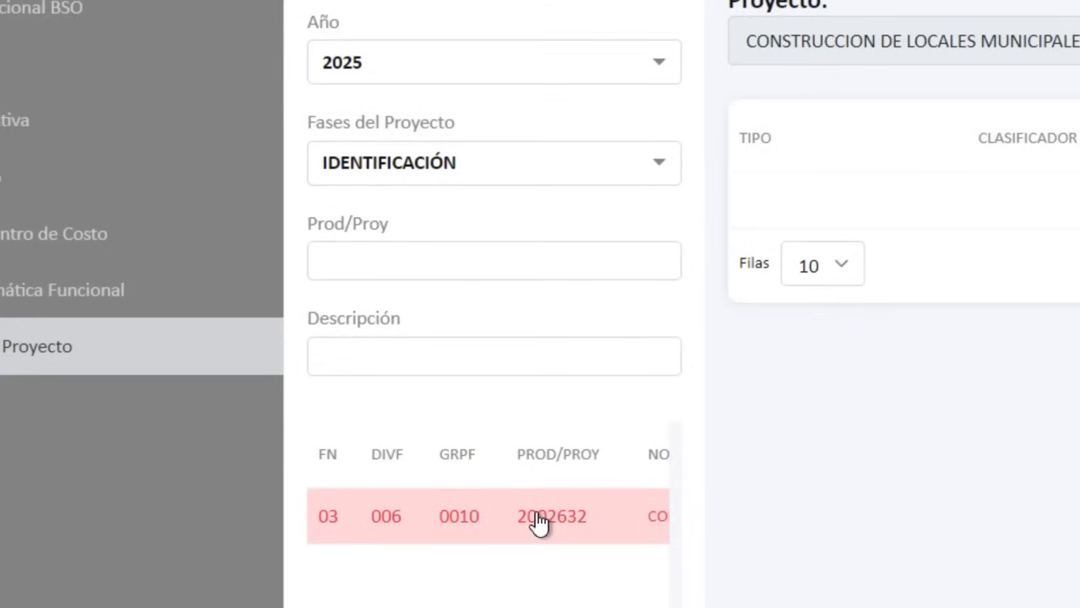
pyautogui.click(842, 267)
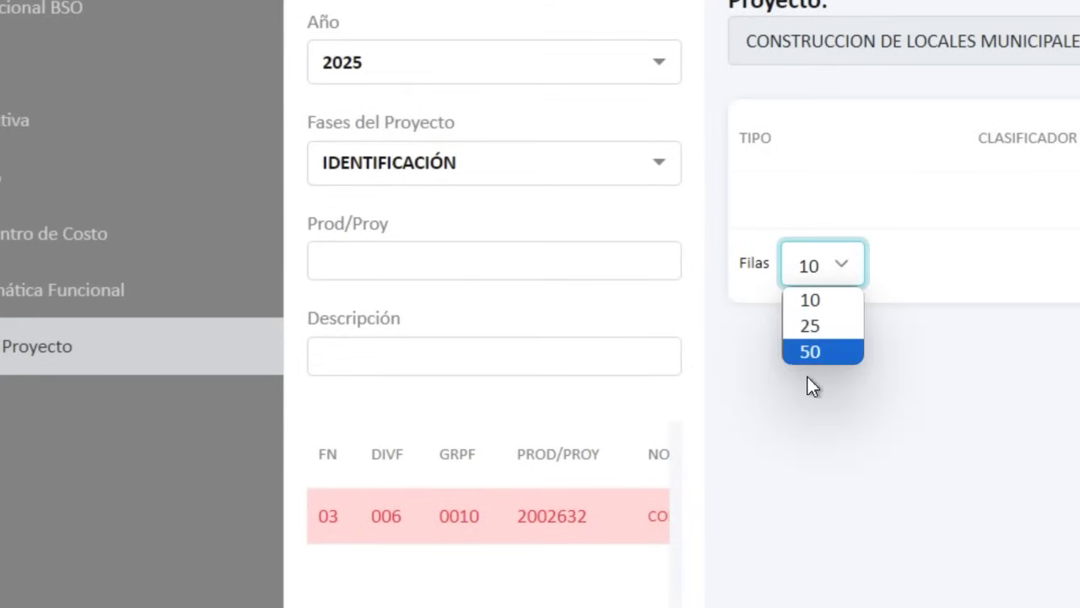
pyautogui.click(812, 326)
pyautogui.click(861, 266)
pyautogui.click(813, 373)
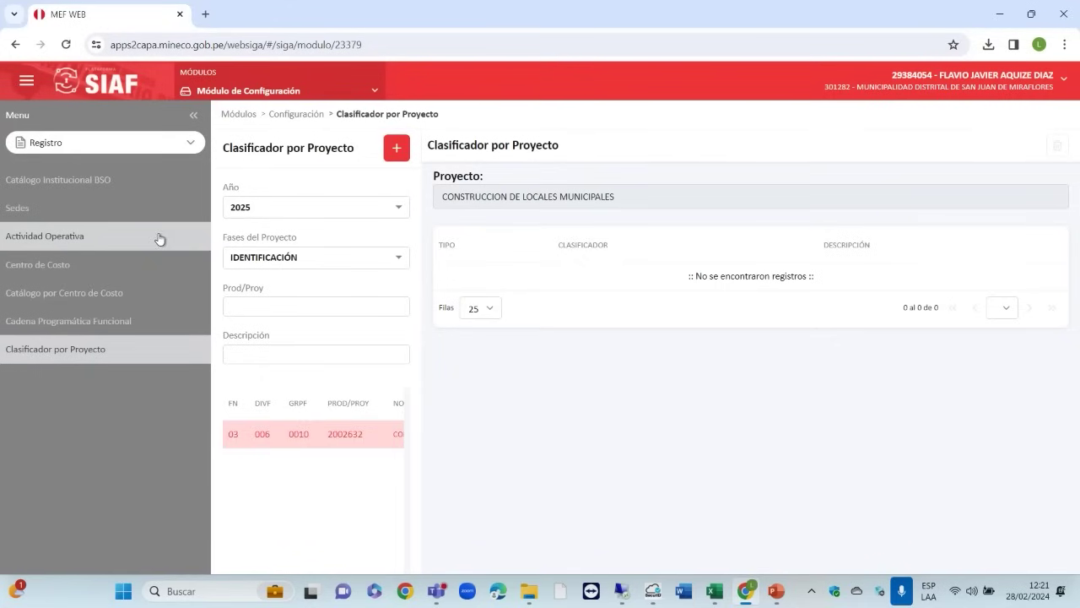
# Step: Query the institutional catalogue for SUMINISTROS and OBRAS items, and select the work CONSTRUCCION DE PALACIO MUNICIPAL
pyautogui.click(69, 179)
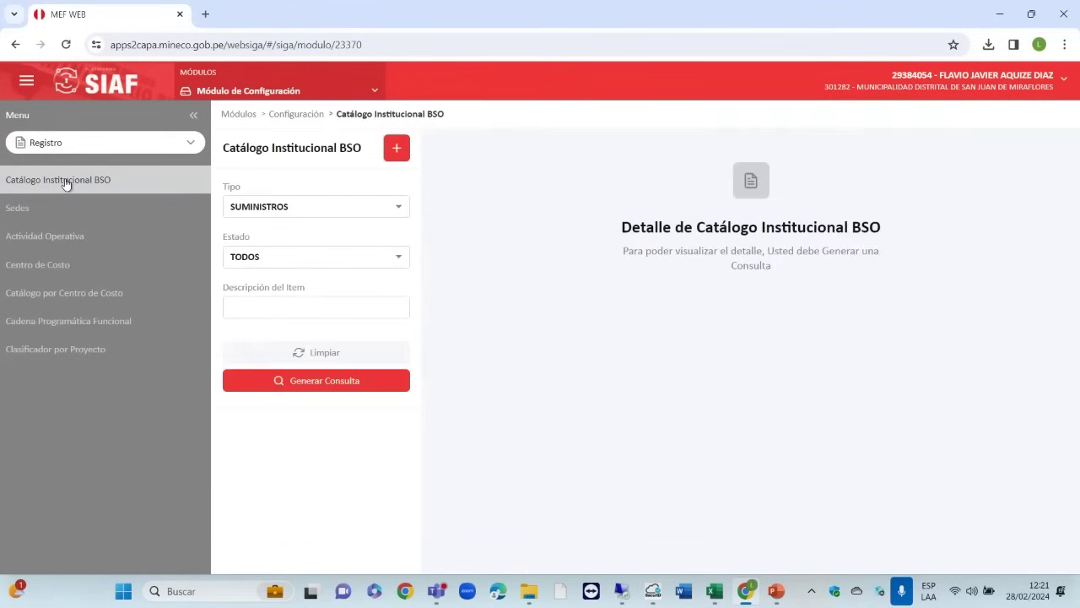
pyautogui.click(311, 386)
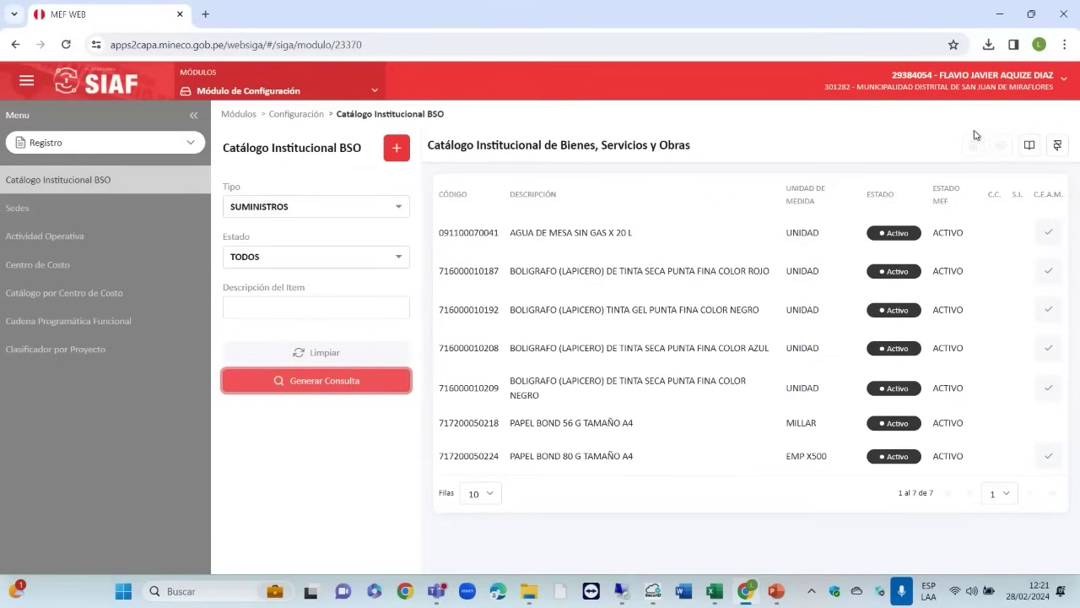
pyautogui.click(284, 284)
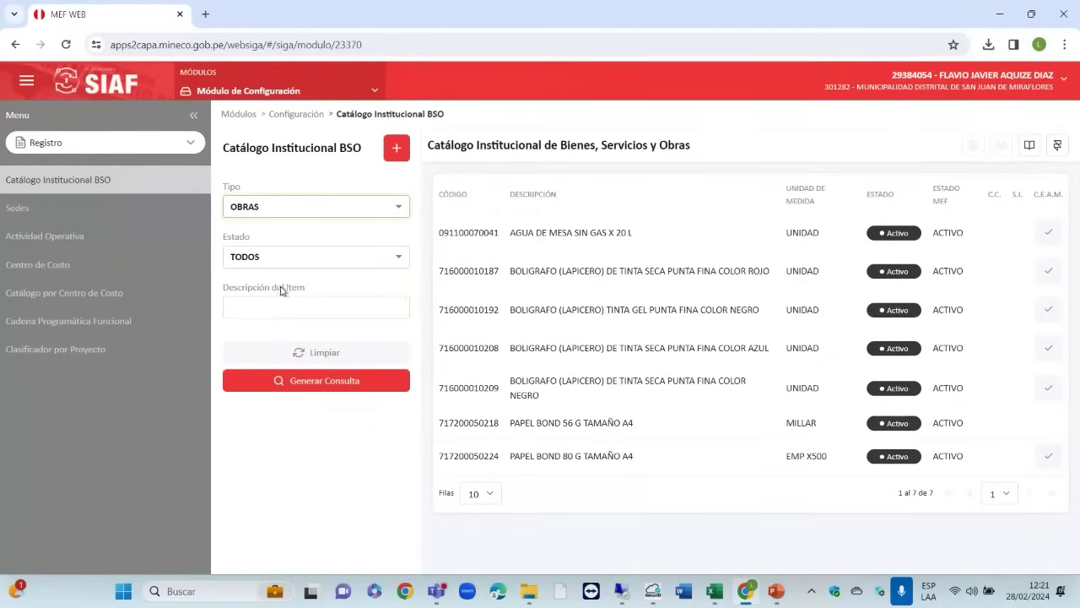
pyautogui.click(374, 386)
pyautogui.click(647, 228)
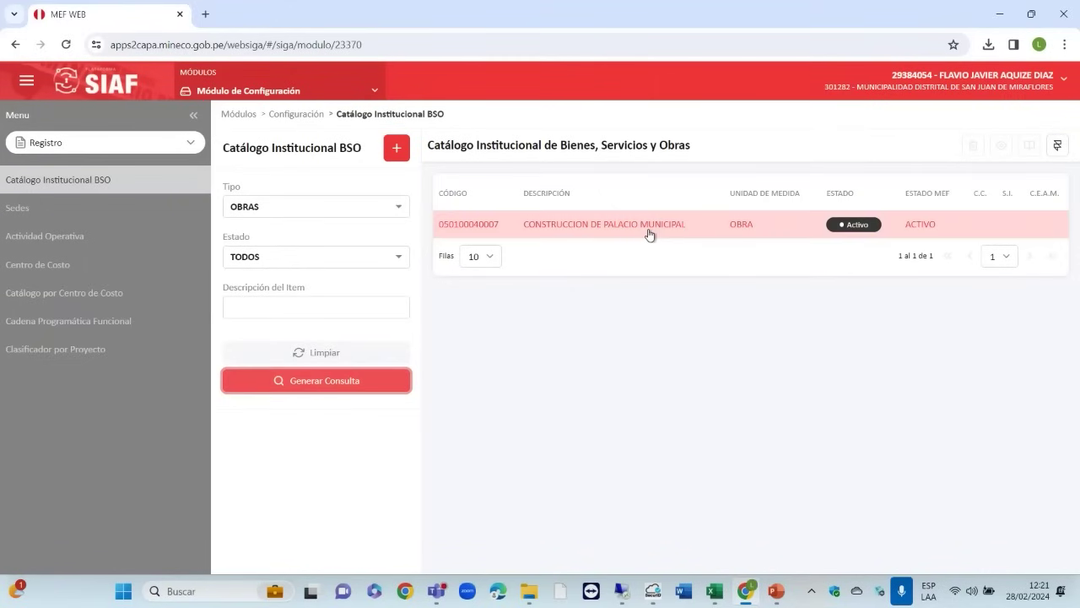
# Step: Search the 2025 family classifiers of type ACTIVIDAD for the selected work's family and close the form without registering any
pyautogui.click(1058, 146)
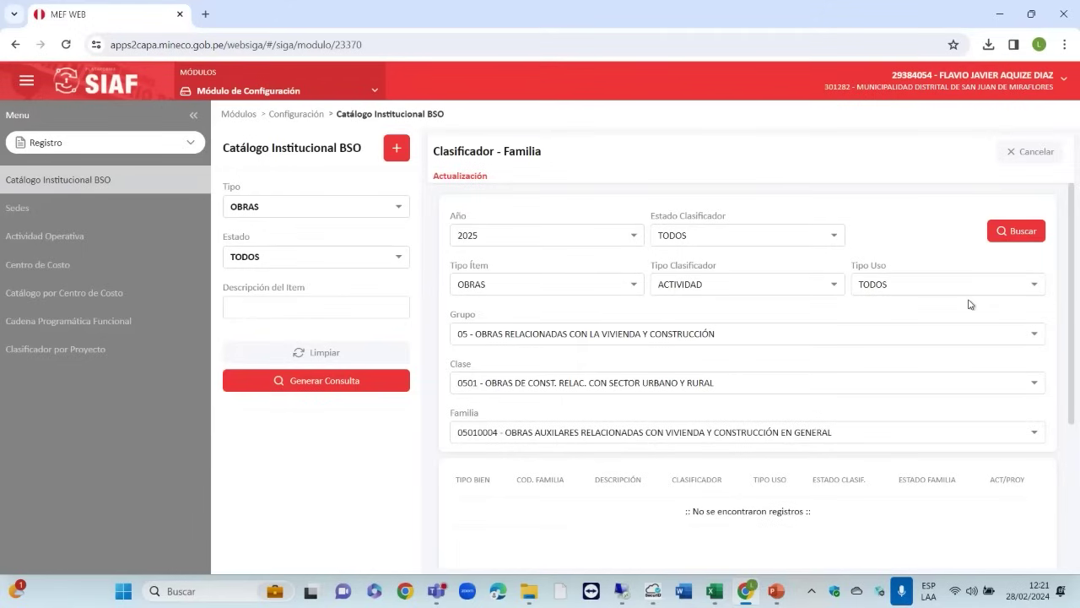
pyautogui.click(1025, 240)
pyautogui.scroll(-3, 850, 456)
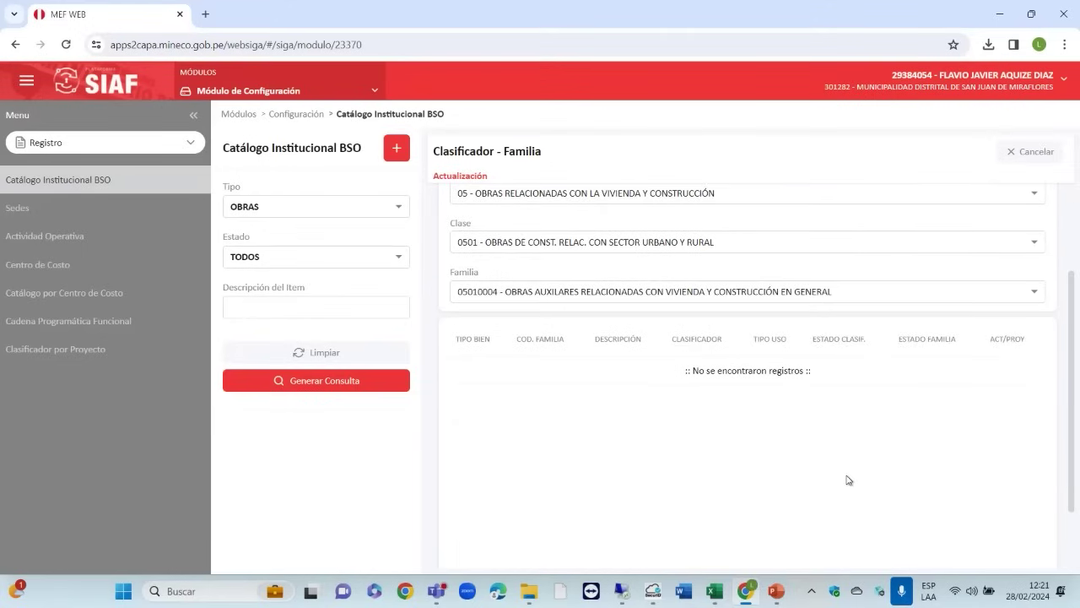
pyautogui.scroll(3, 844, 469)
pyautogui.click(1031, 152)
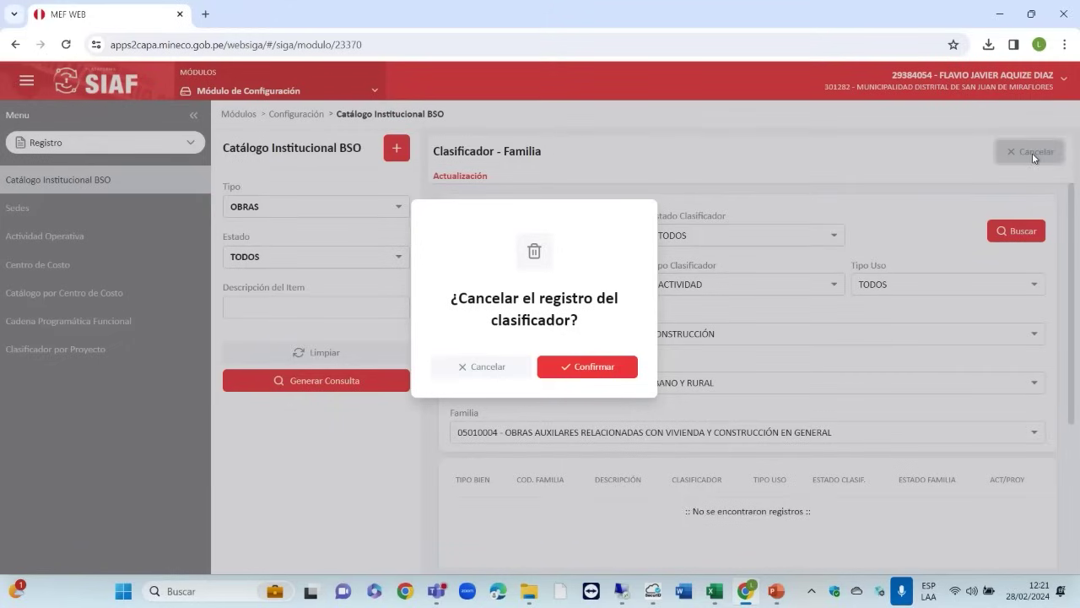
pyautogui.click(576, 372)
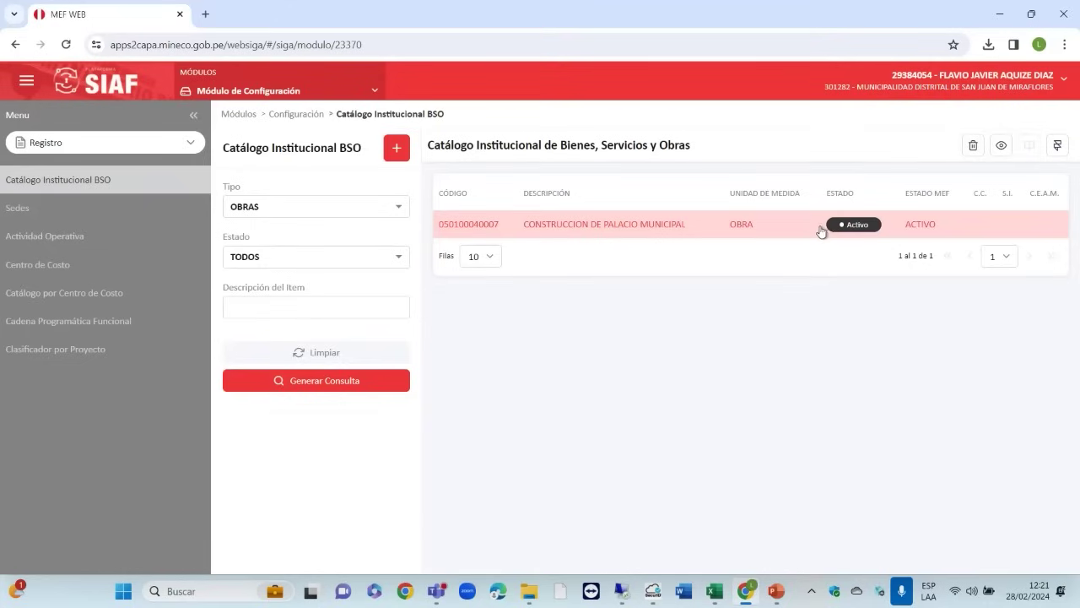
# Step: Register the EDIFICIOS ADMINISTRATIVOS classifier type for the project CONSTRUCCION DE LOCALES MUNICIPALES and save it
pyautogui.click(84, 349)
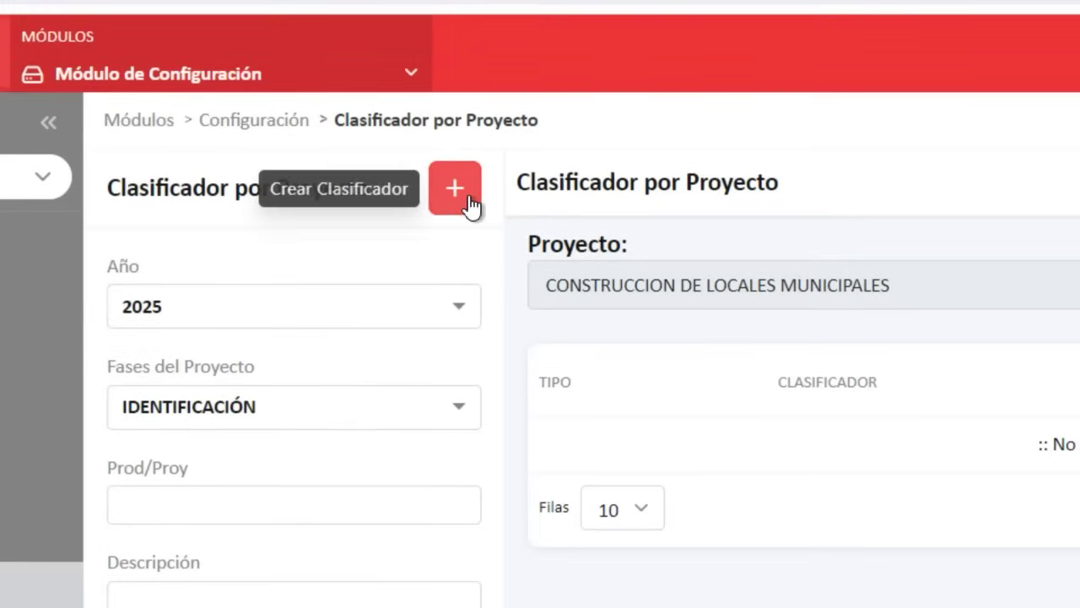
pyautogui.click(467, 198)
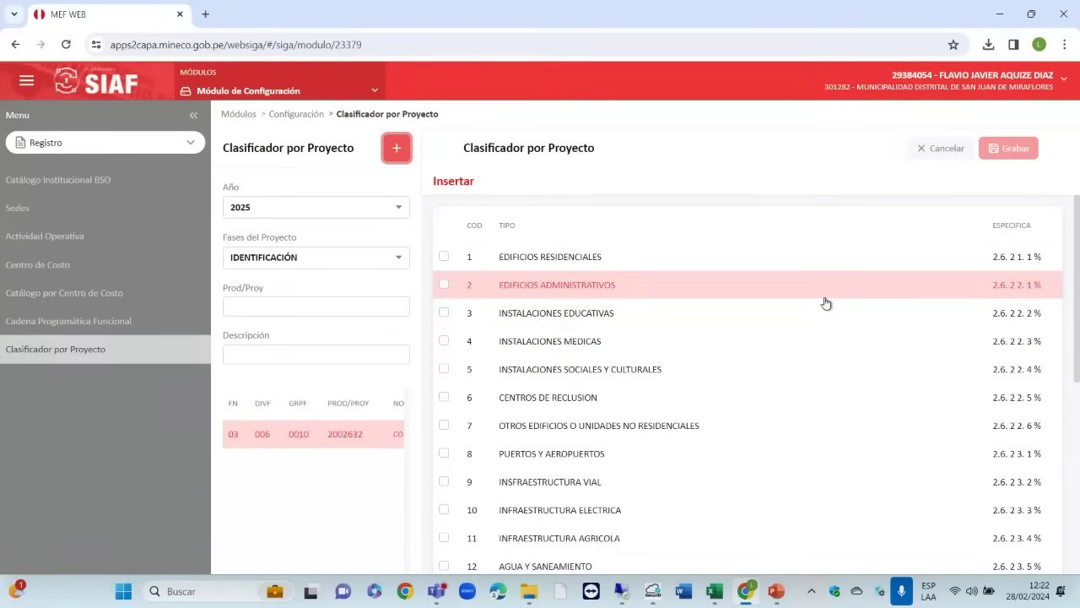
pyautogui.click(445, 287)
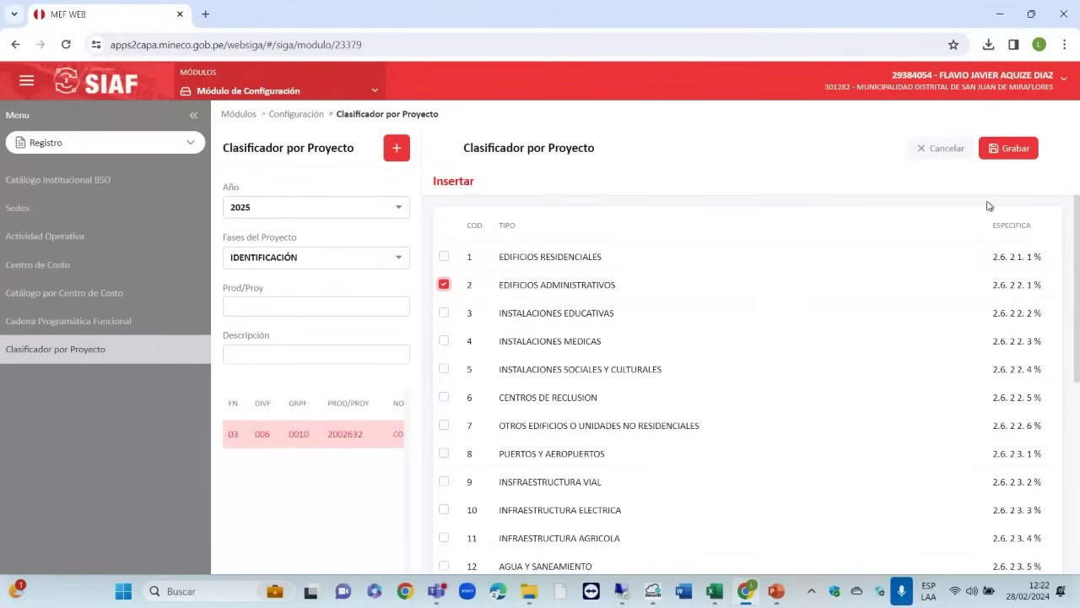
pyautogui.click(1013, 149)
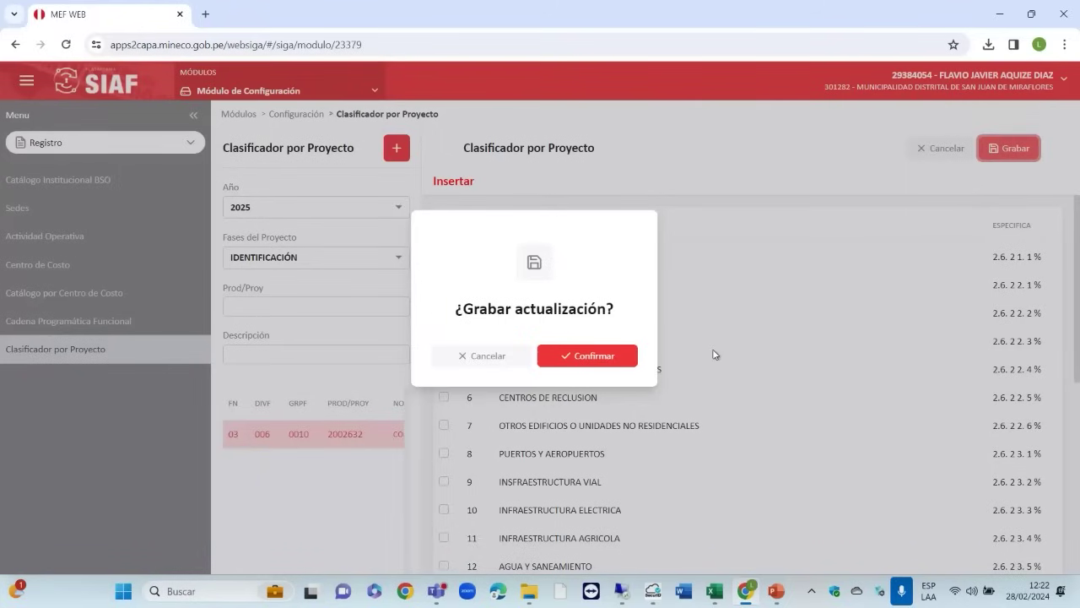
pyautogui.click(601, 359)
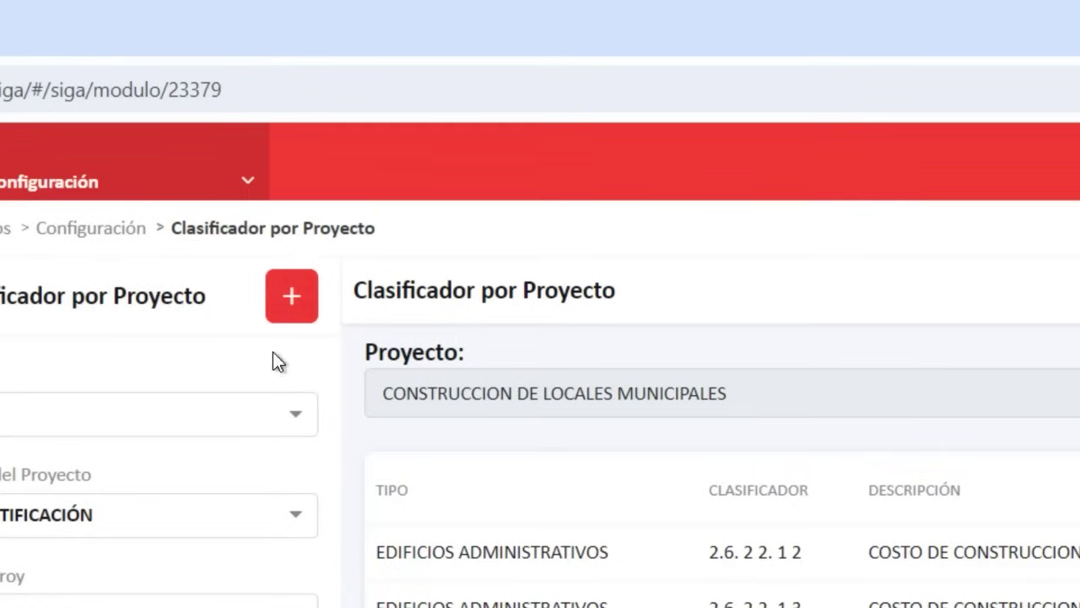
# Step: Examine the full list of classifier types available for the project and close the form without registering any
pyautogui.click(291, 305)
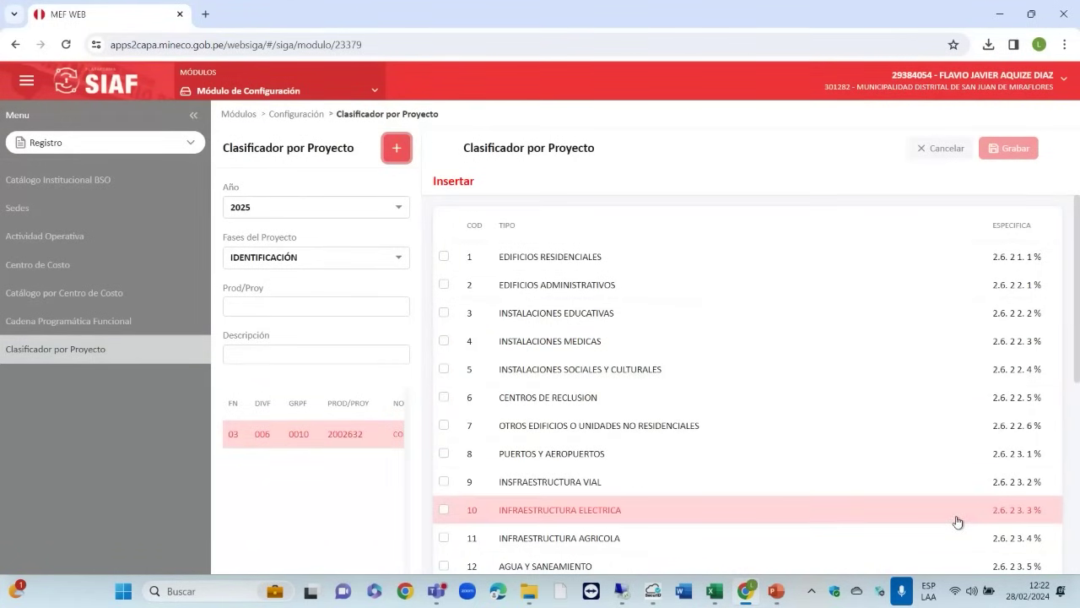
pyautogui.scroll(-1, 950, 524)
pyautogui.scroll(-4, 942, 530)
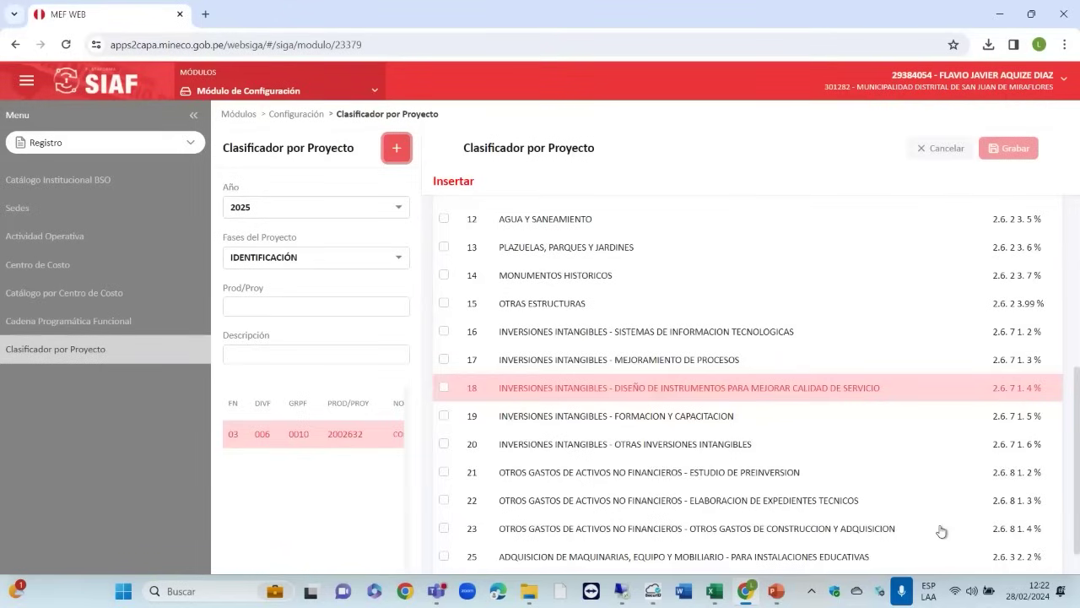
pyautogui.scroll(4, 920, 472)
pyautogui.scroll(2, 909, 434)
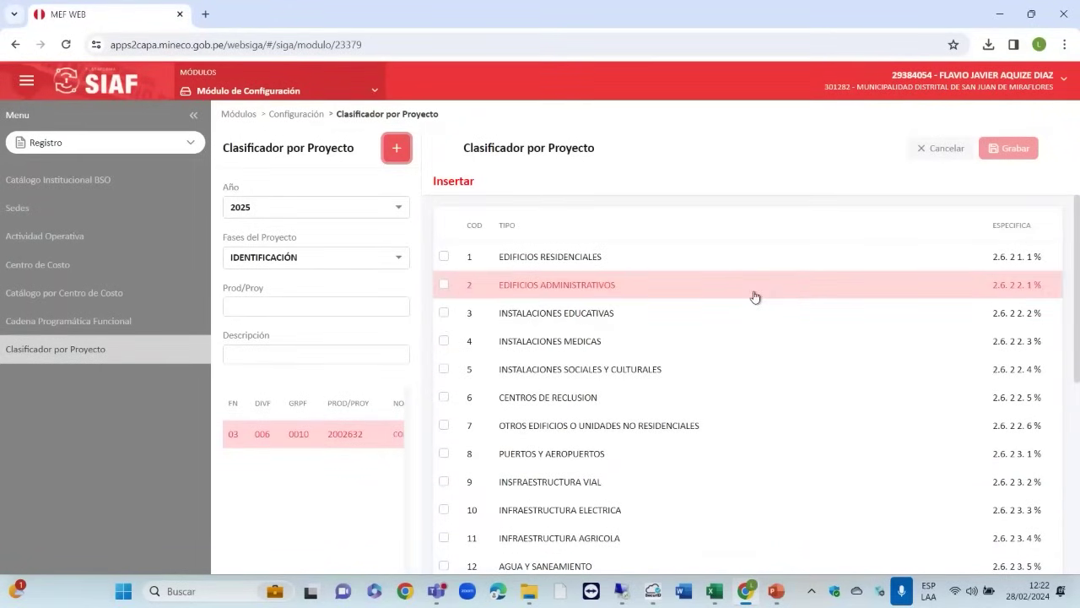
pyautogui.scroll(-4, 755, 296)
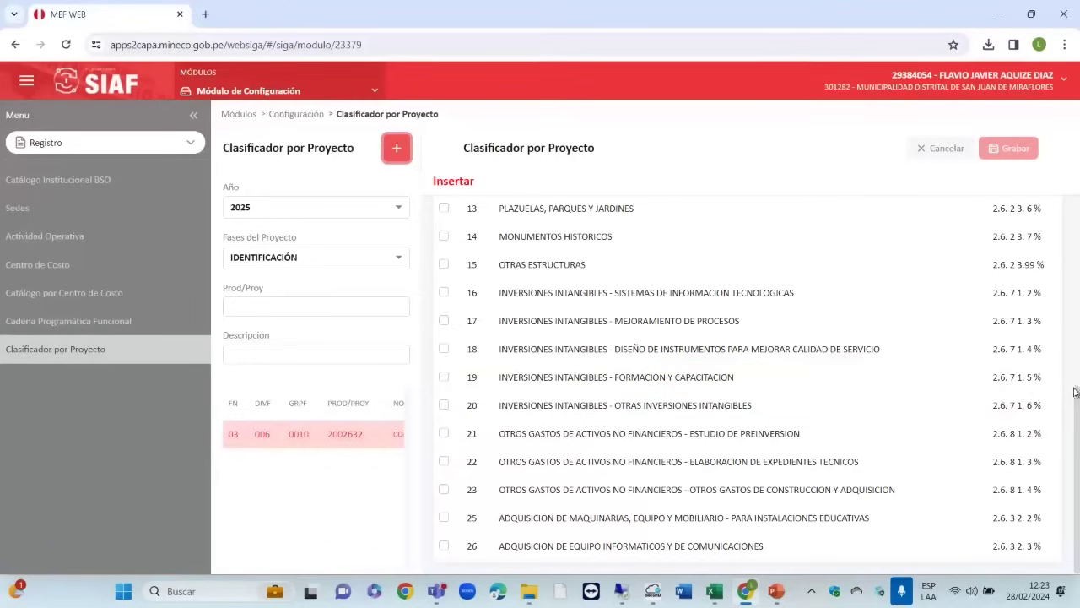
pyautogui.scroll(1, 1078, 508)
pyautogui.moveTo(1078, 509); pyautogui.dragTo(971, 352)
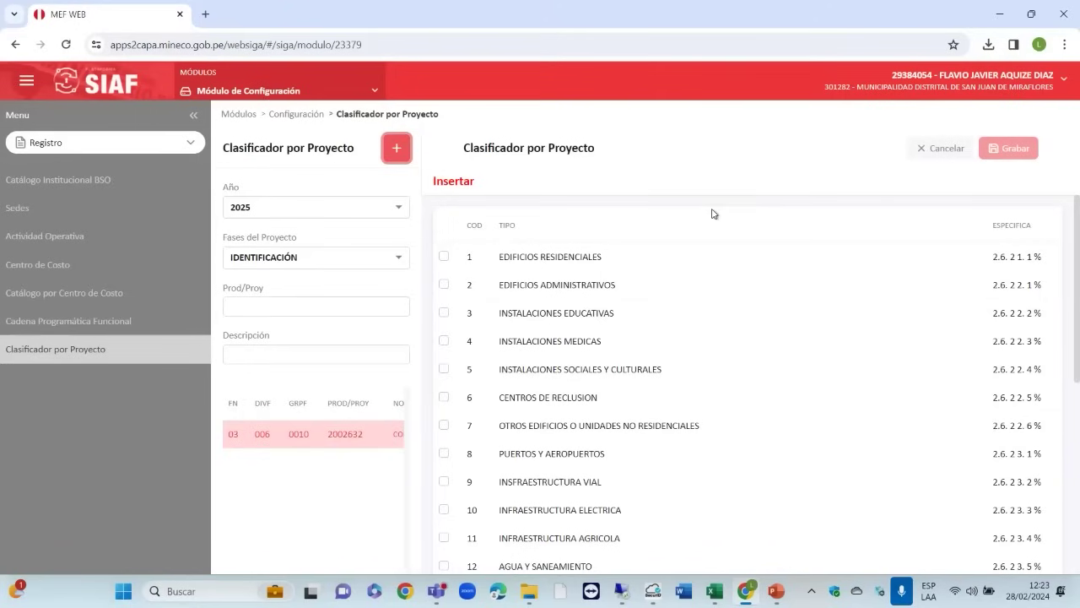
pyautogui.click(348, 437)
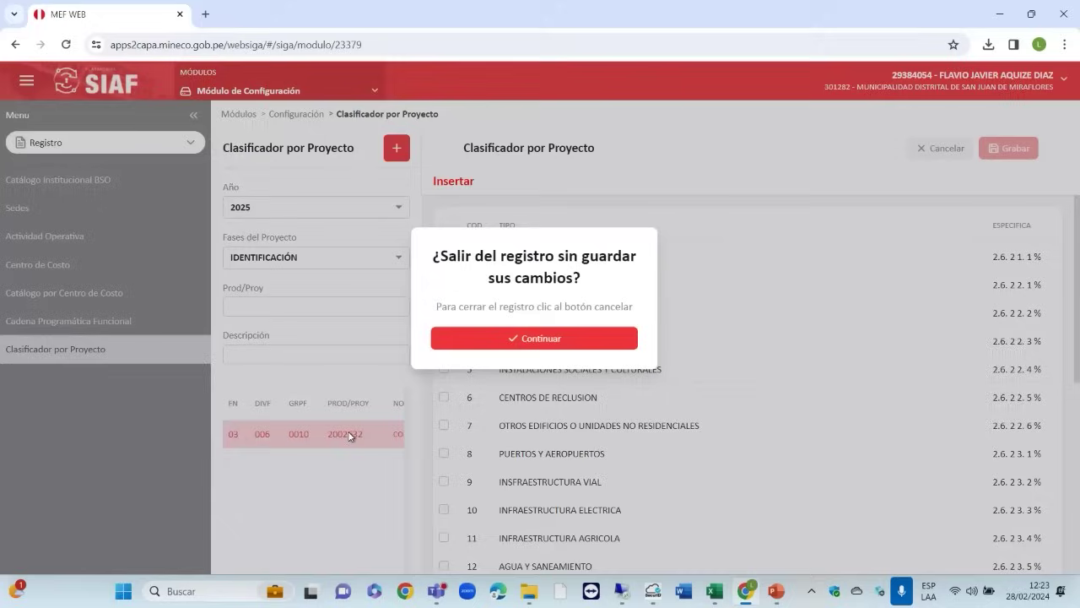
pyautogui.click(511, 342)
pyautogui.click(935, 147)
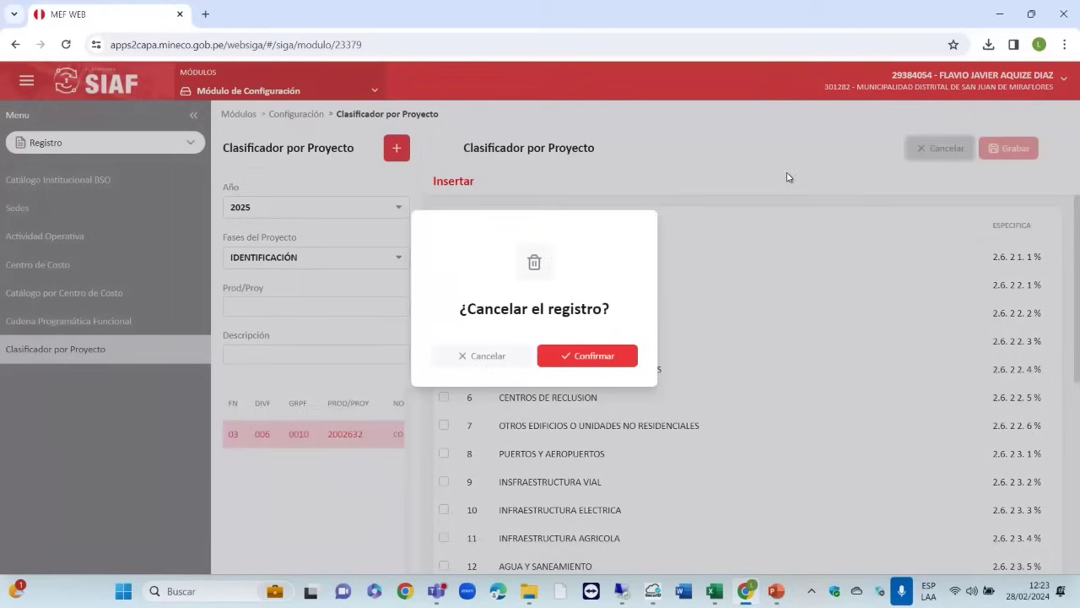
pyautogui.click(582, 356)
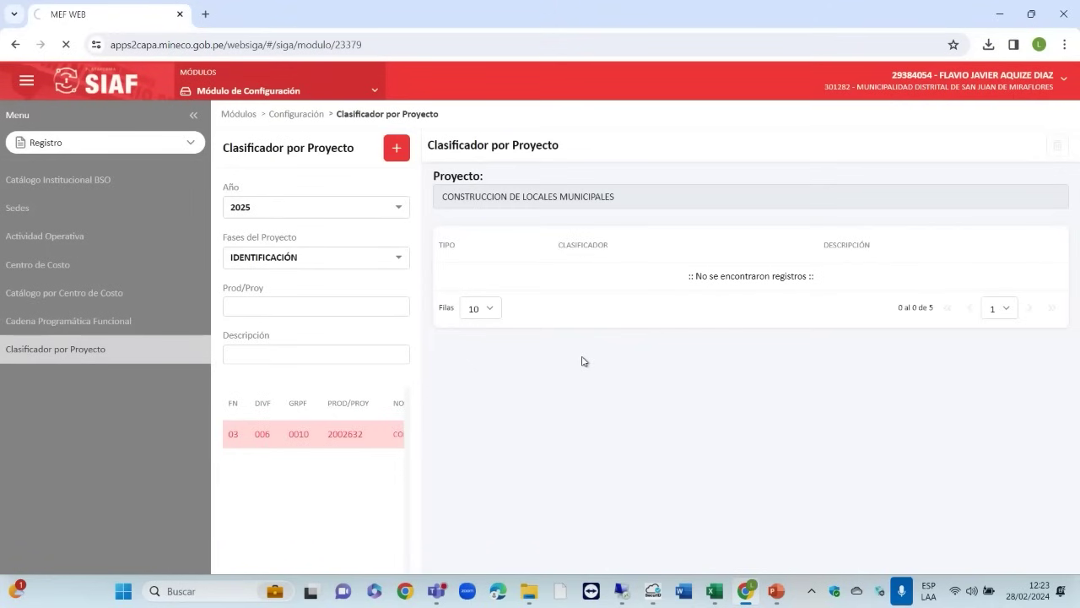
# Step: Sign back in to CMN - SIAF RP and reopen the Configuración module
pyautogui.click(41, 321)
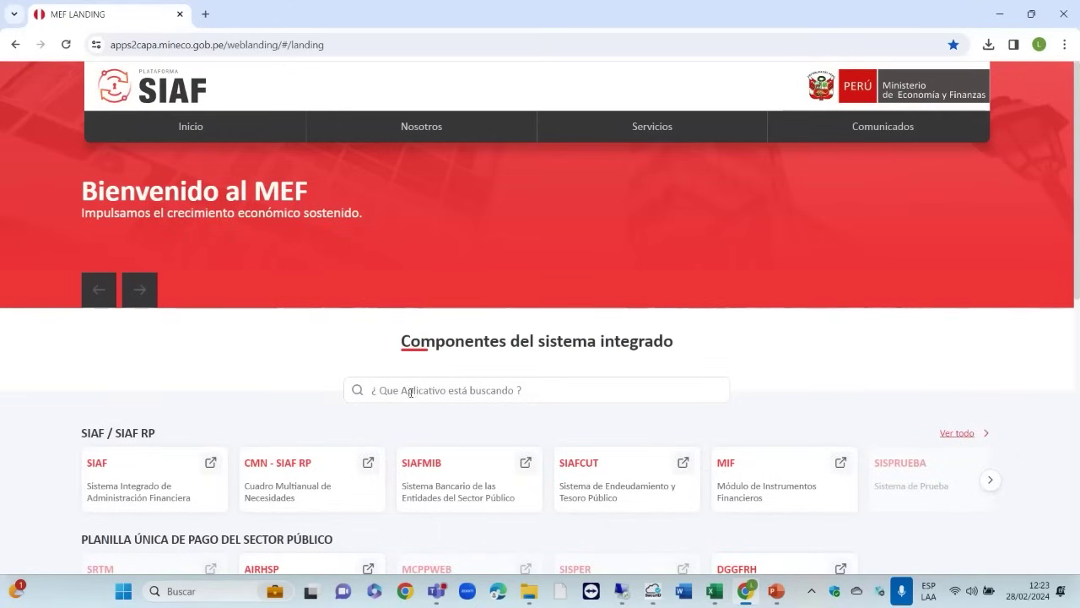
pyautogui.click(308, 475)
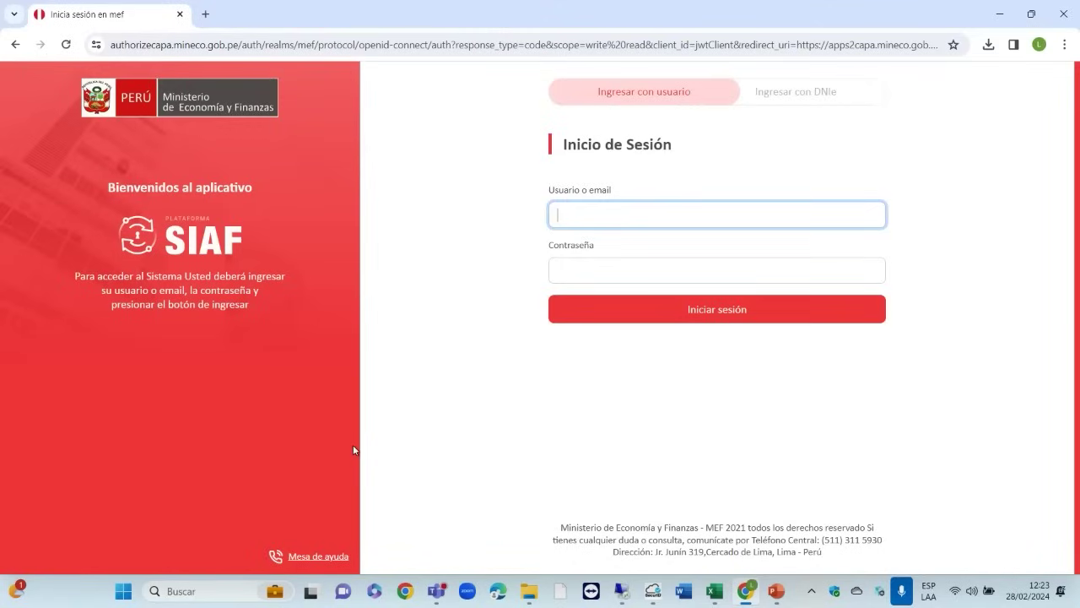
pyautogui.click(666, 317)
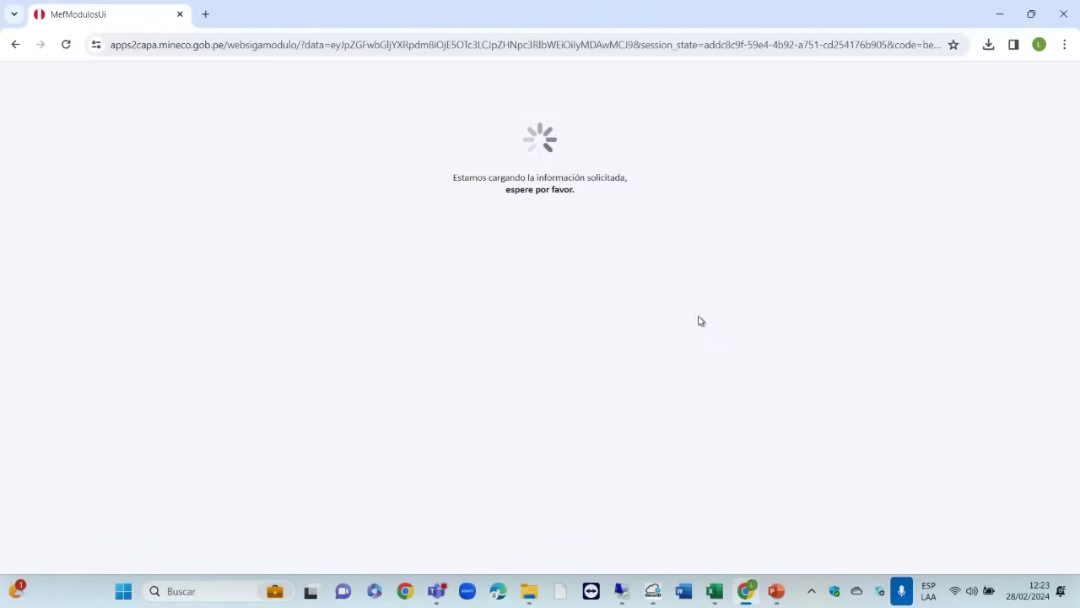
pyautogui.click(275, 307)
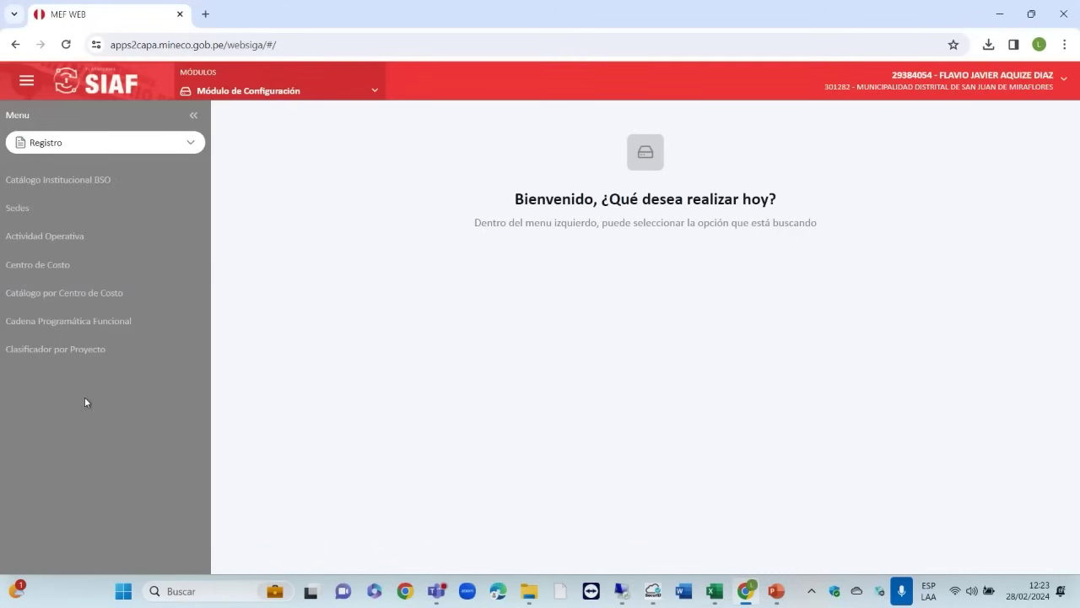
# Step: Query the 2025 cost centres and open 01.02 OBRAS for editing
pyautogui.click(82, 272)
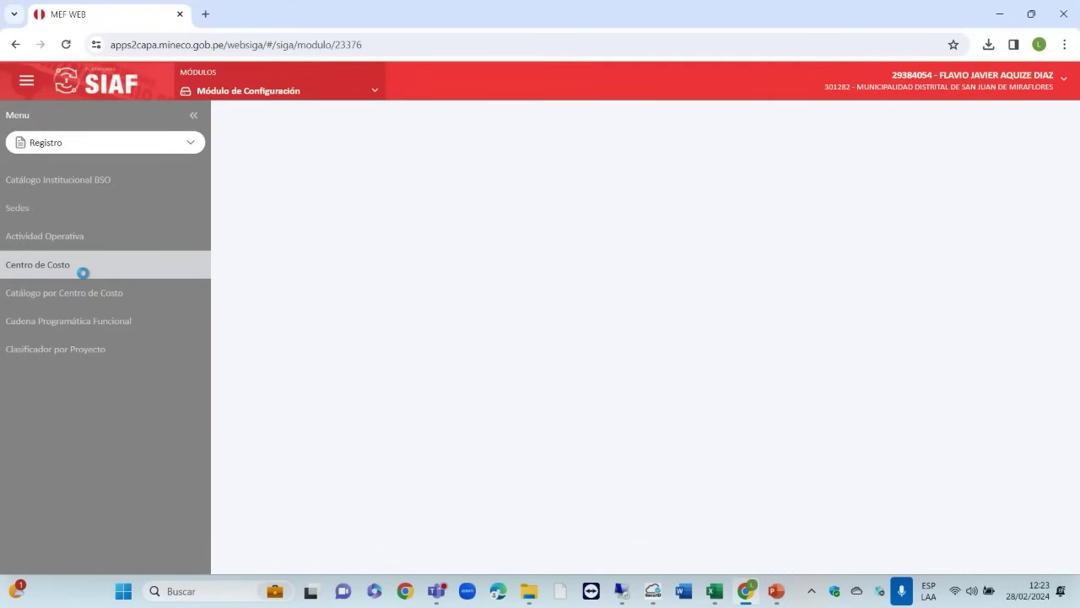
pyautogui.click(298, 353)
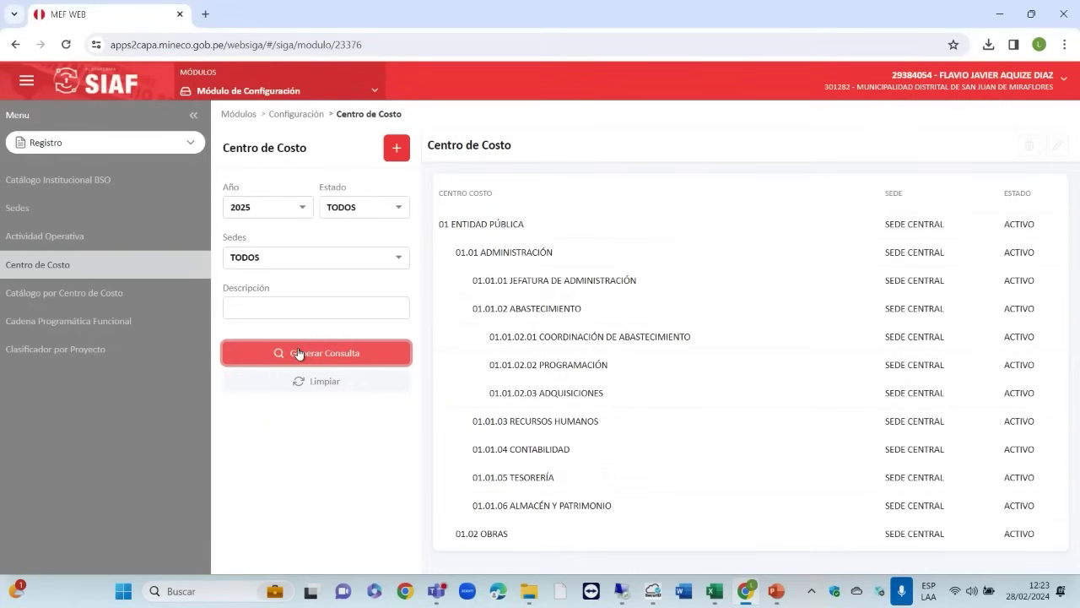
pyautogui.click(863, 533)
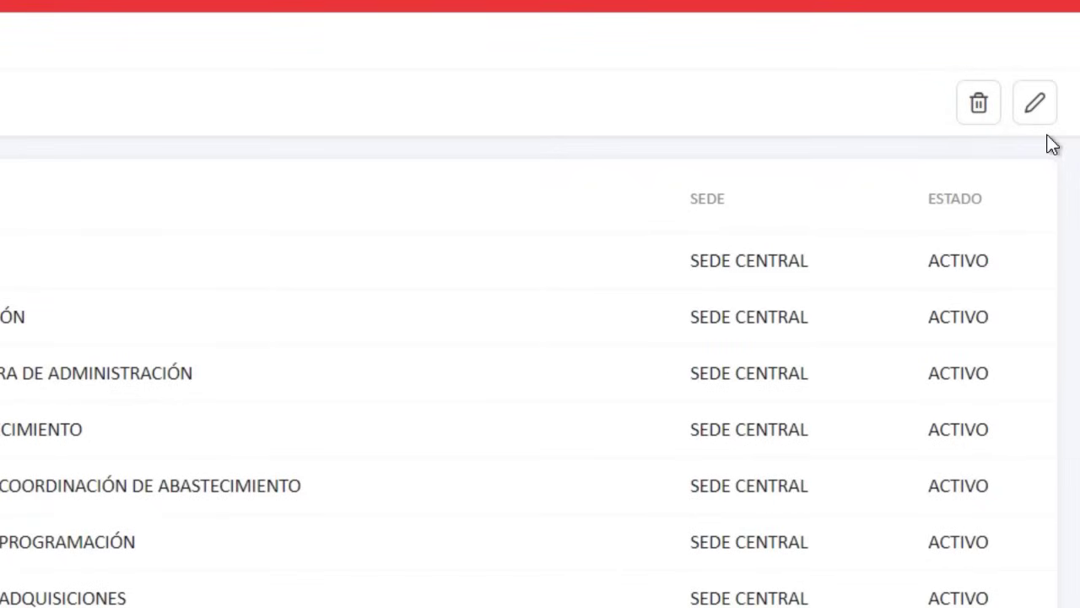
pyautogui.click(1036, 105)
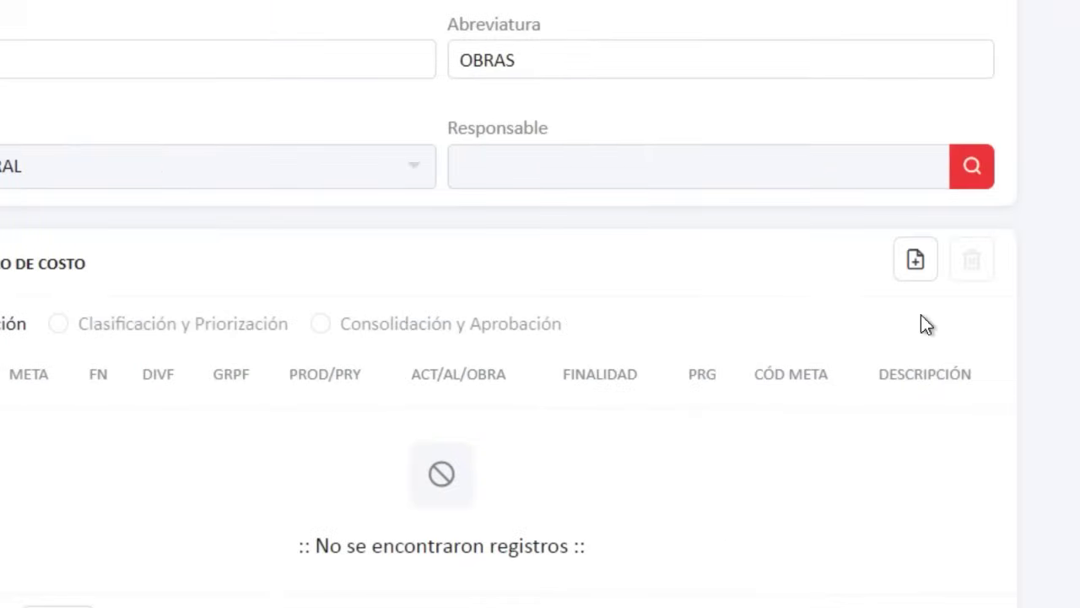
# Step: Add goal 8001 CONTRUCCIÓN DE OBRA to the OBRAS cost centre with funding 1-00 RECURSOS ORDINARIOS and save it
pyautogui.click(916, 260)
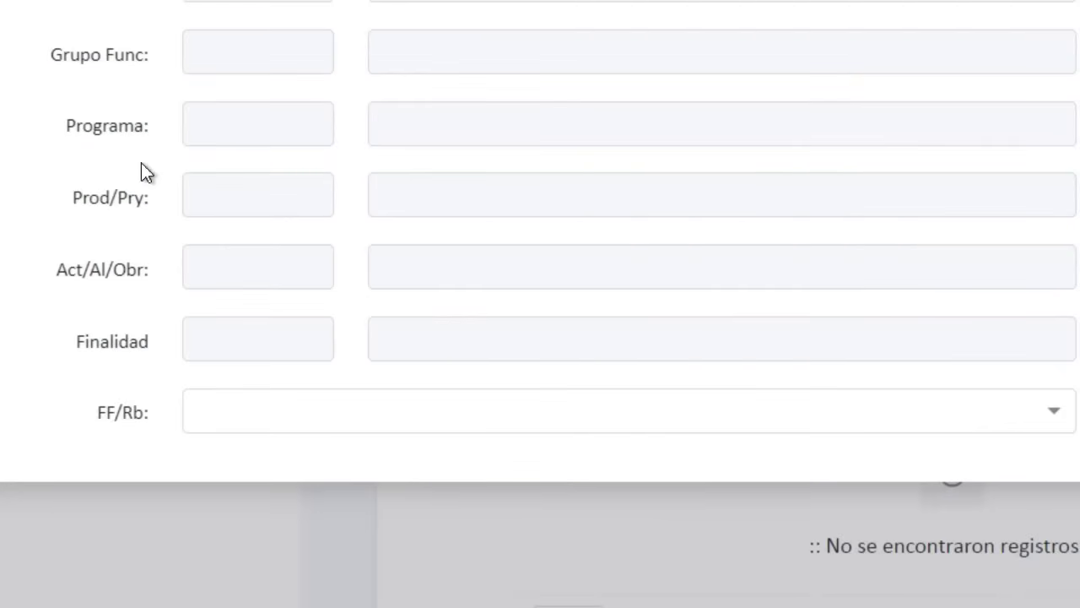
pyautogui.click(496, 84)
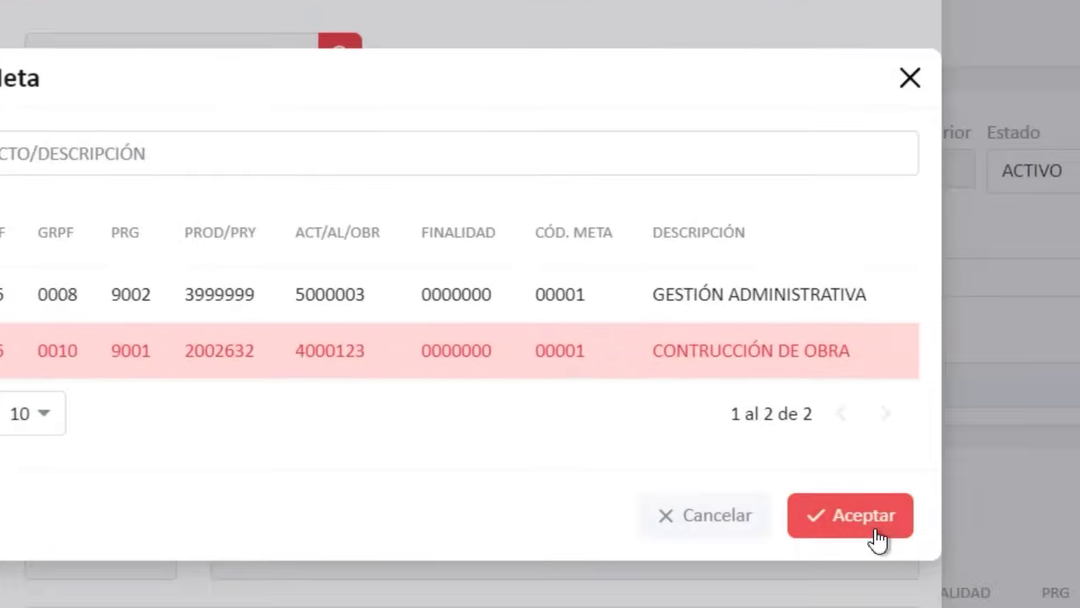
pyautogui.click(875, 535)
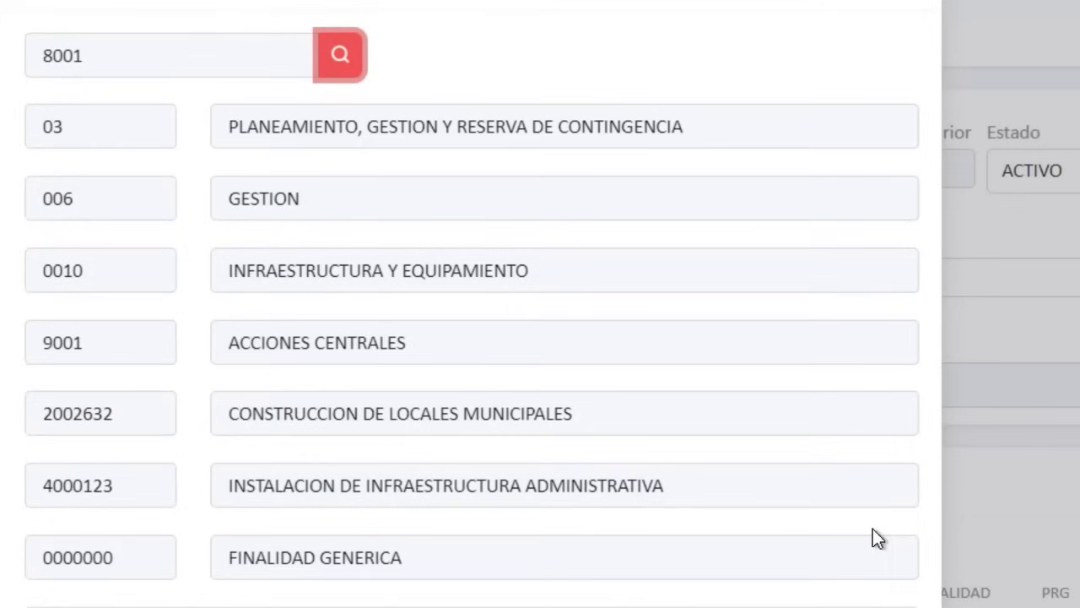
pyautogui.click(881, 475)
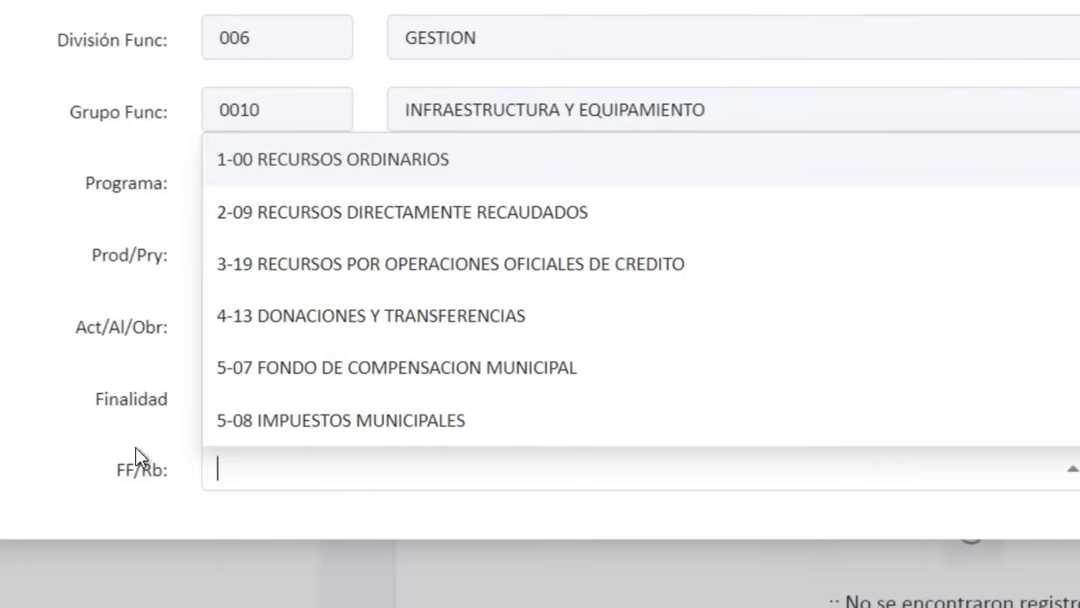
pyautogui.click(378, 169)
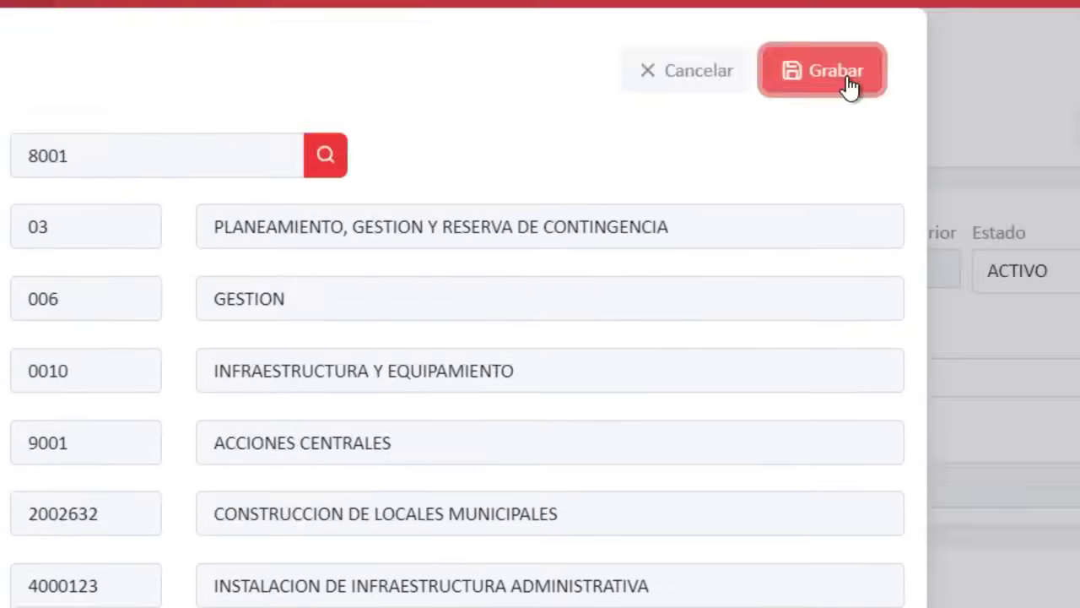
pyautogui.click(844, 77)
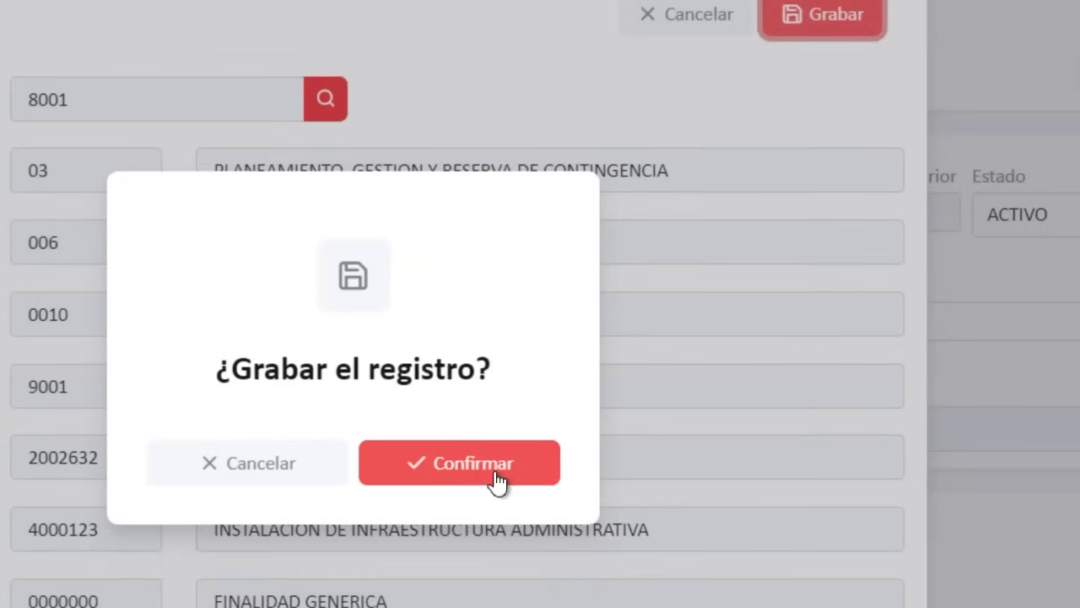
pyautogui.click(498, 463)
# Step: Add operational activity C0012, for technical study review, formulation, evaluation and viability of investment projects, to the CONTRUCCIÓN DE OBRA goal and save it
pyautogui.scroll(-5, 574, 540)
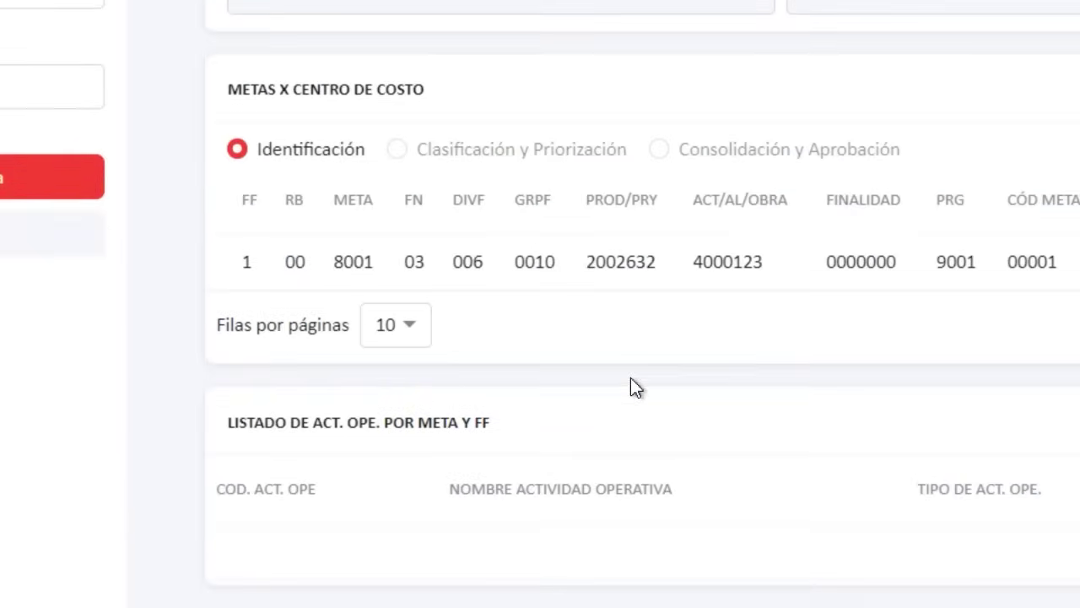
pyautogui.click(645, 268)
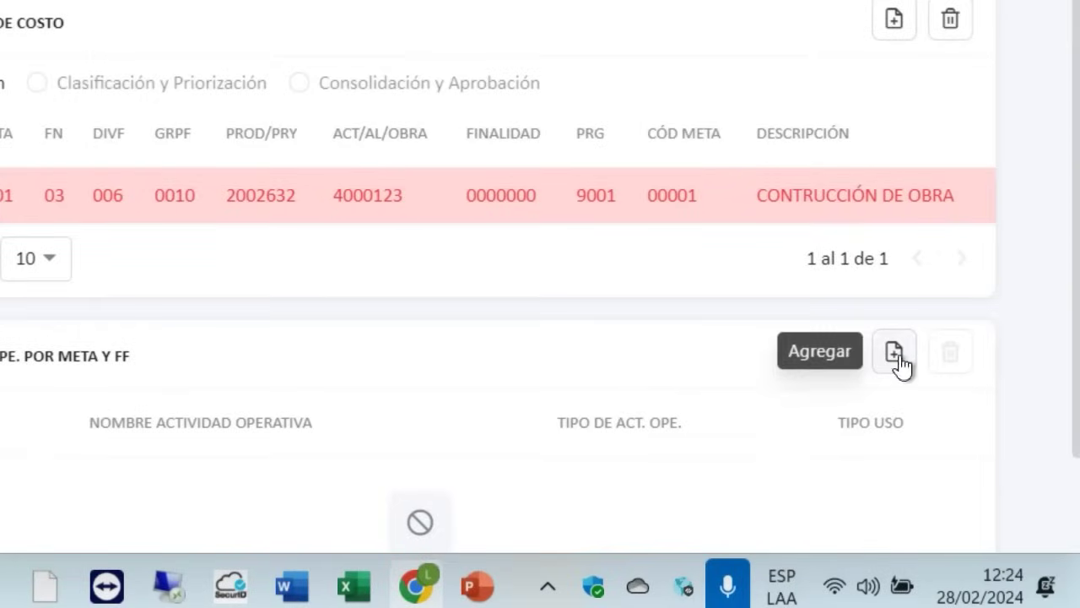
pyautogui.click(1079, 432)
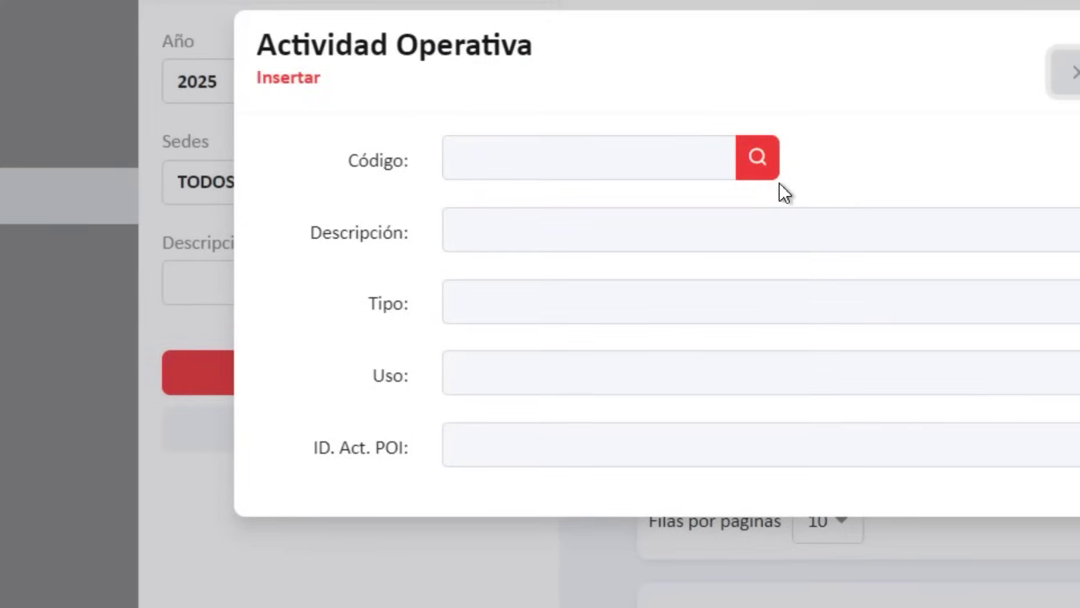
pyautogui.click(762, 164)
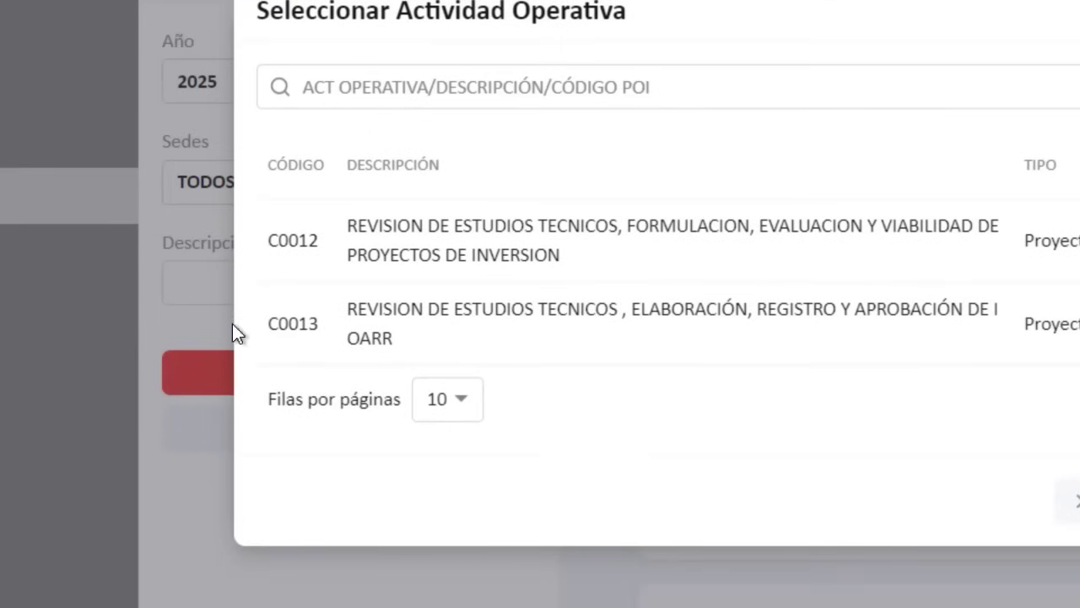
pyautogui.click(302, 323)
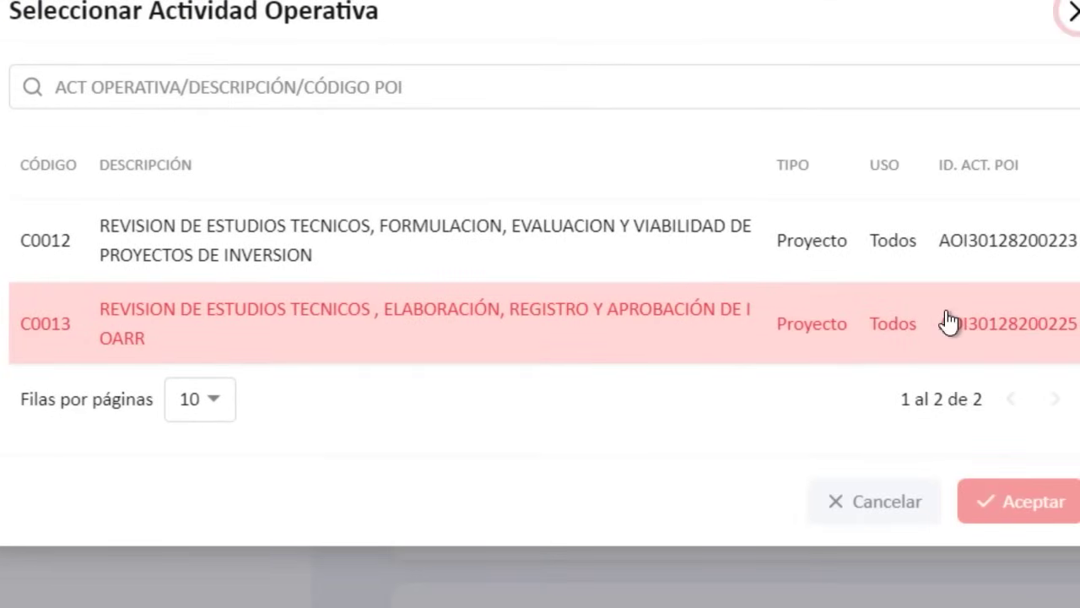
pyautogui.click(68, 241)
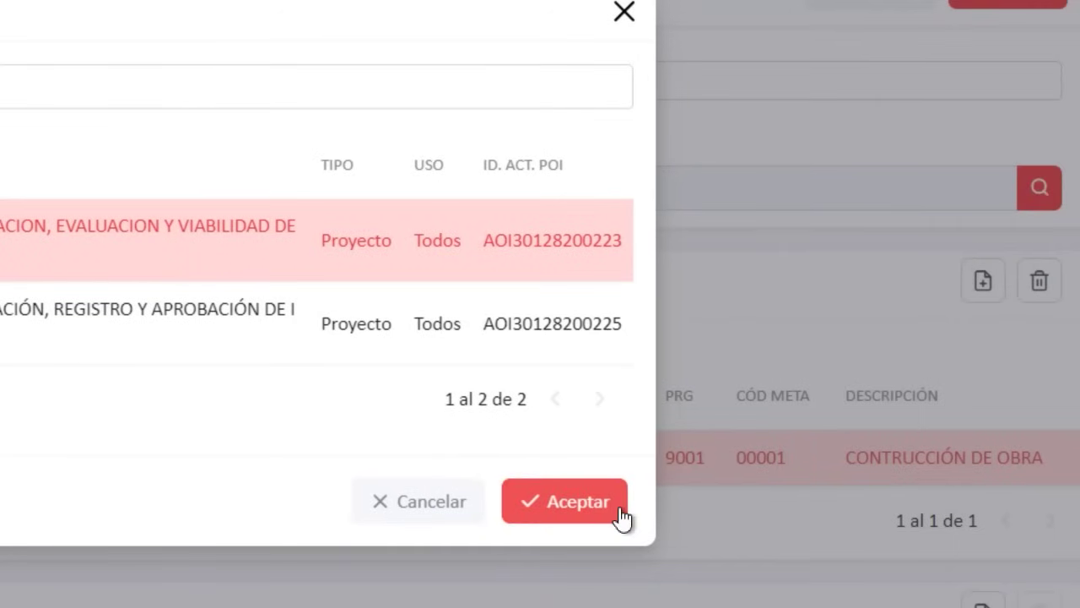
pyautogui.click(621, 516)
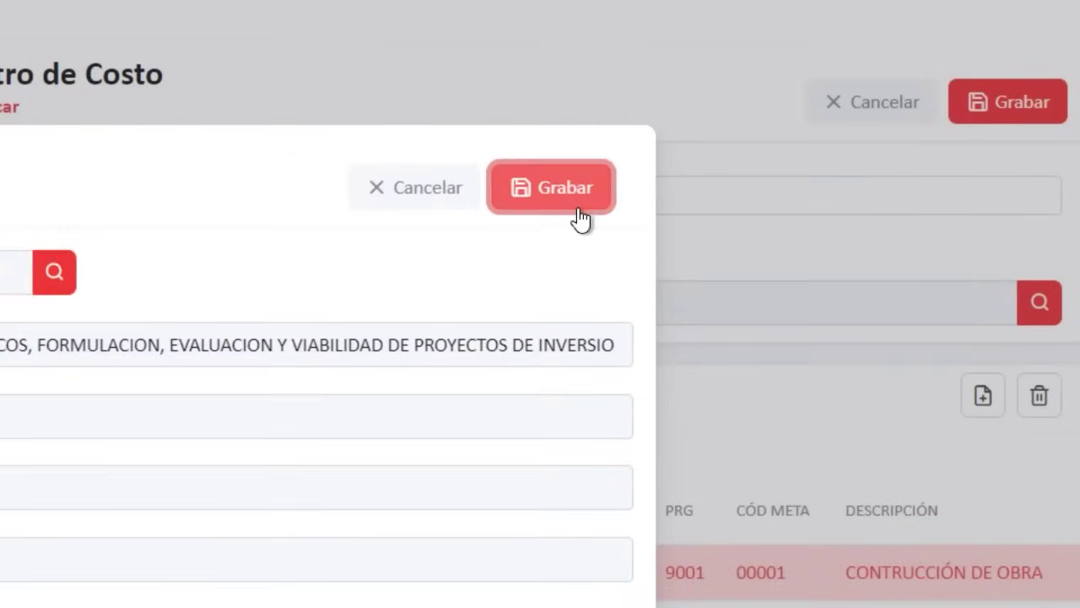
pyautogui.click(577, 189)
pyautogui.click(229, 511)
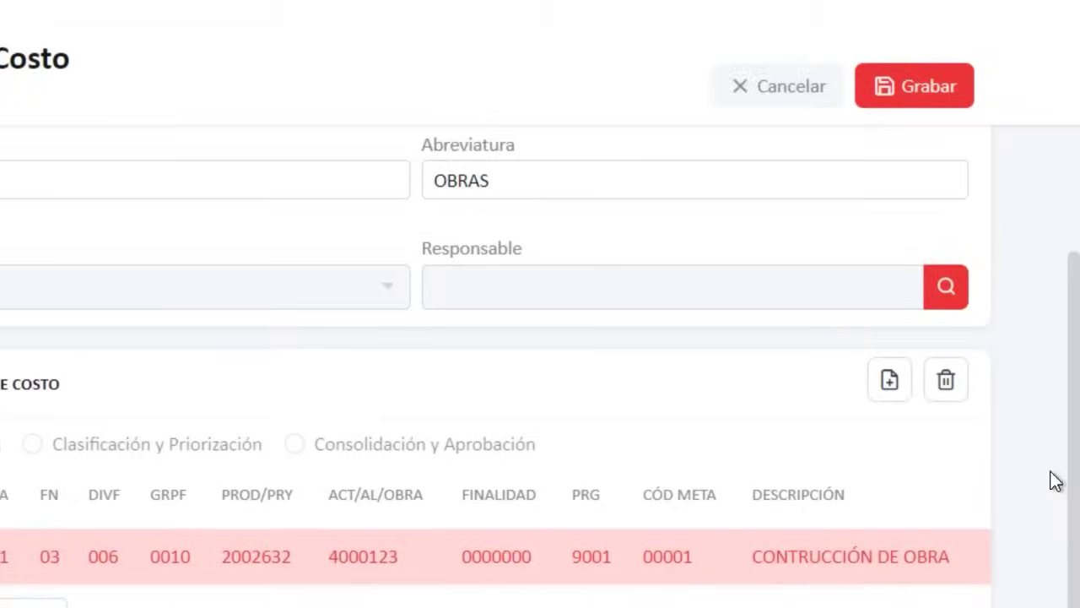
# Step: Close the OBRAS cost centre record and return to the 2025 cost centre list
pyautogui.scroll(-3, 1055, 481)
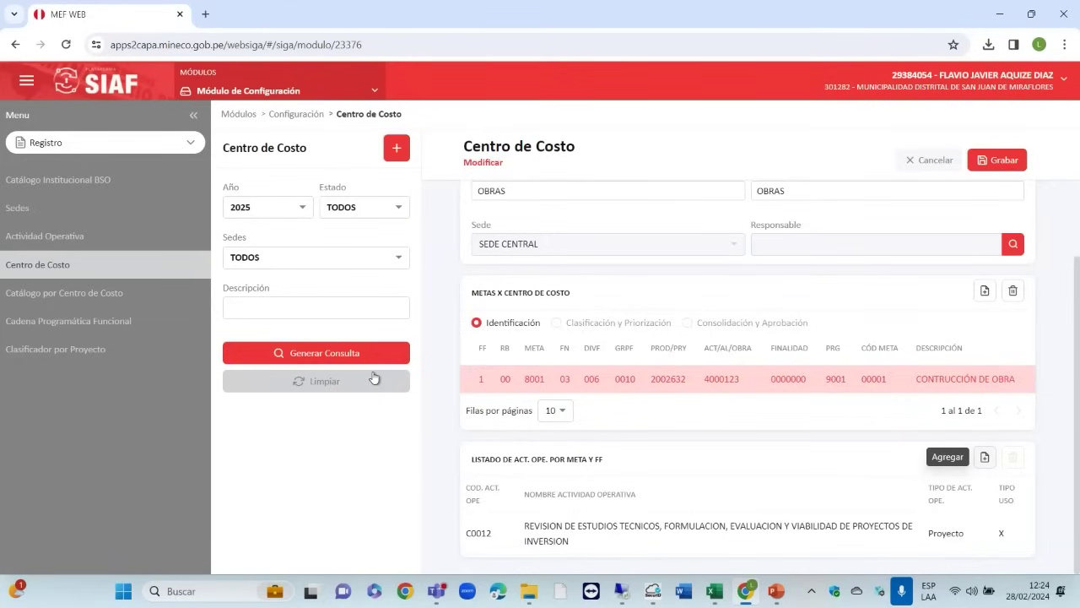
pyautogui.click(90, 177)
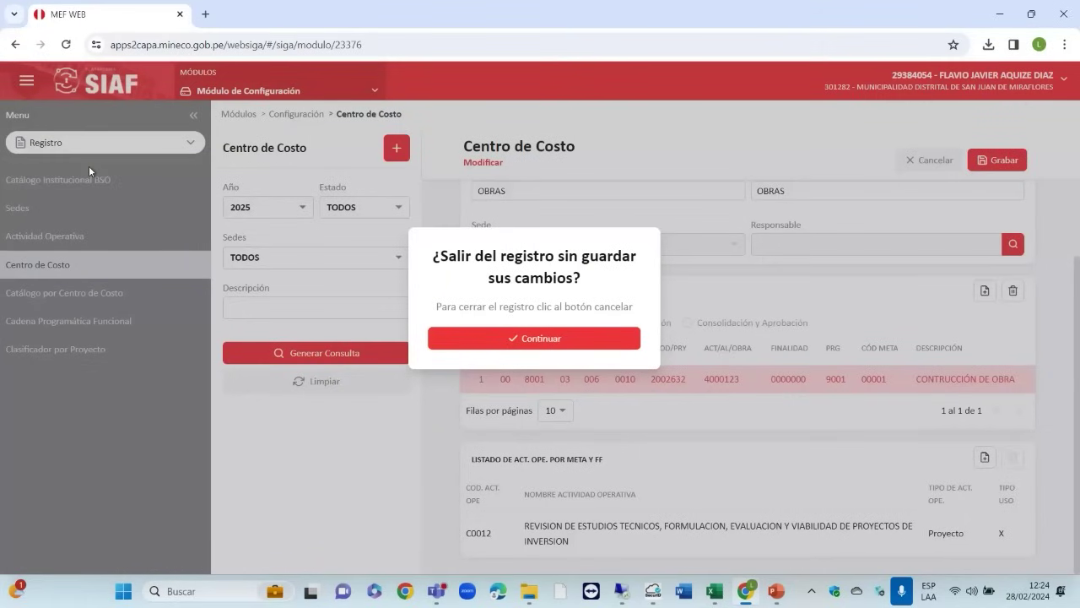
pyautogui.click(544, 337)
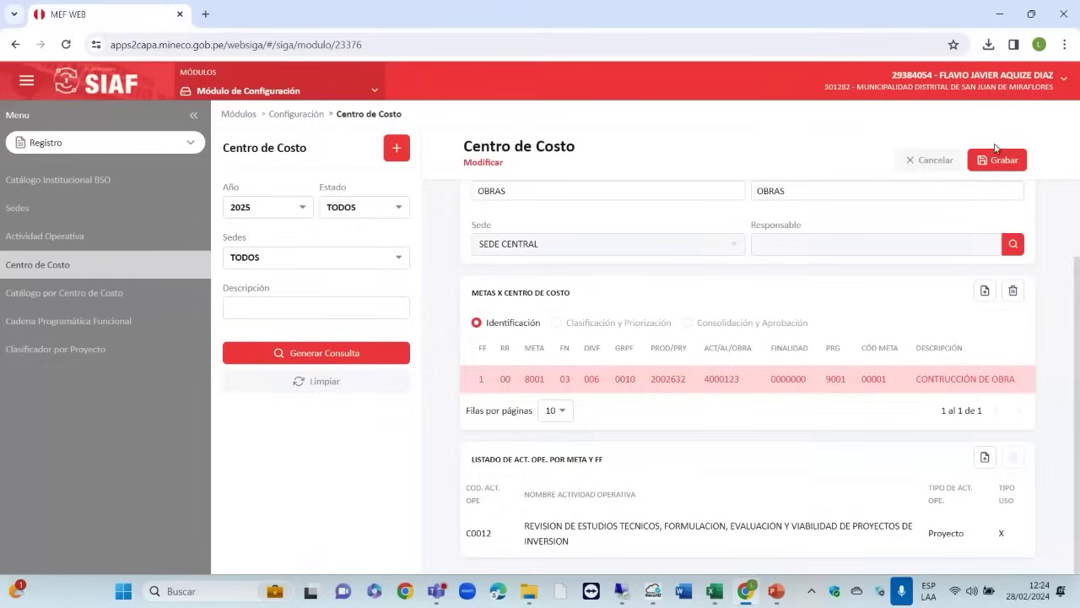
pyautogui.click(930, 160)
pyautogui.click(552, 366)
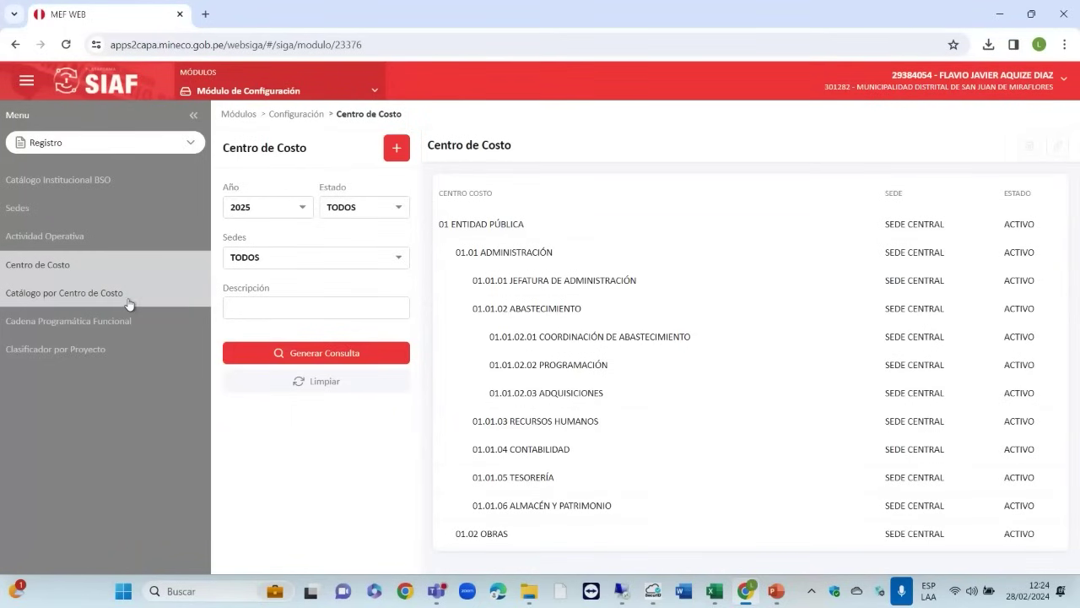
# Step: Query the institutional catalogue for SUMINISTROS, examine the family classifiers of AGUA DE MESA SIN GAS X 20 L and the available item types
pyautogui.click(121, 184)
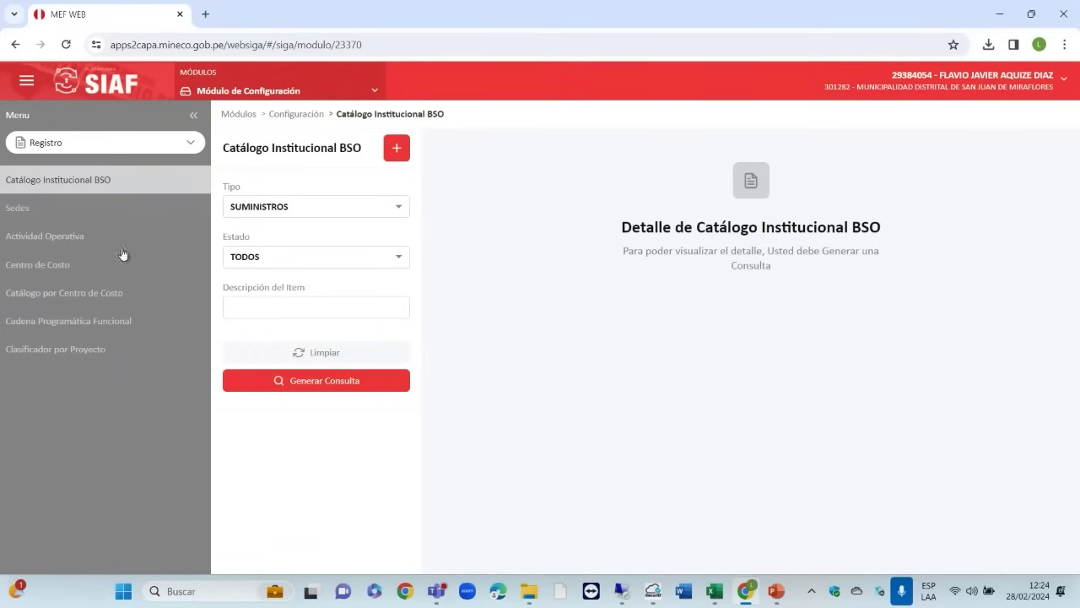
pyautogui.click(319, 381)
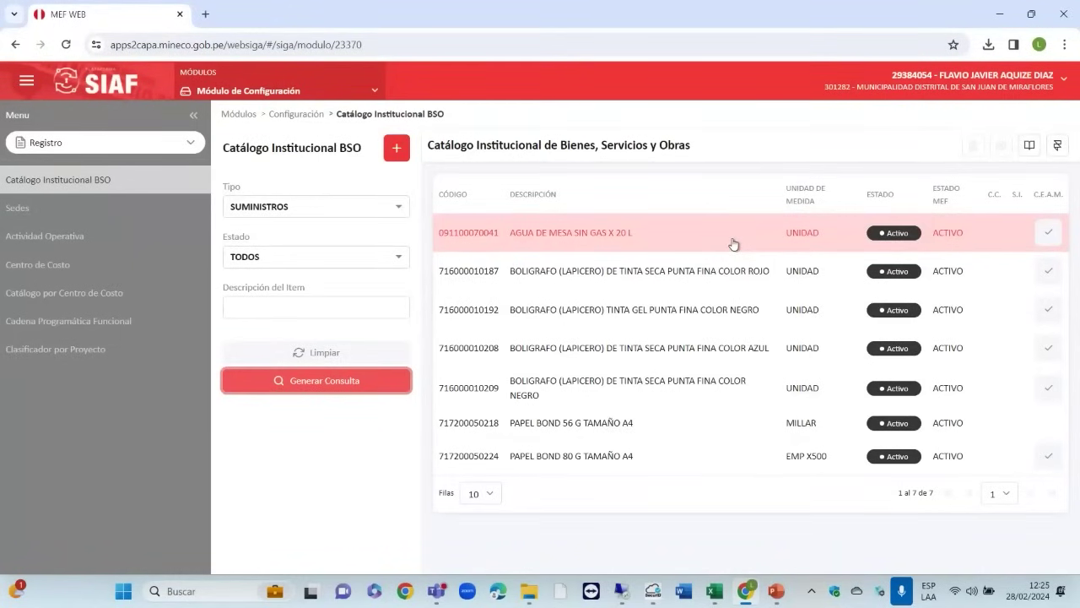
pyautogui.click(1057, 145)
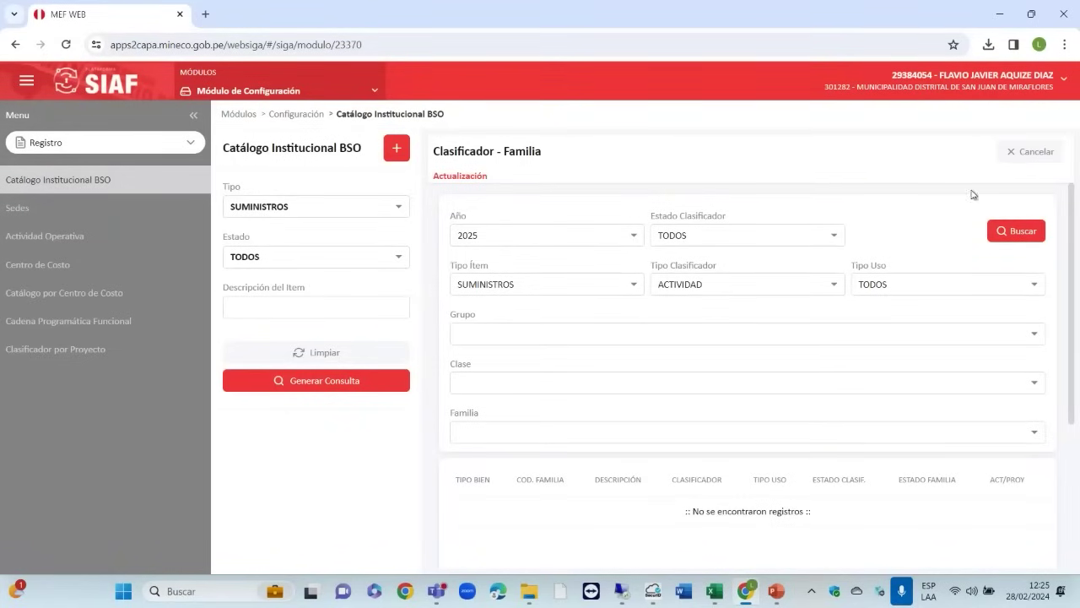
pyautogui.click(1018, 152)
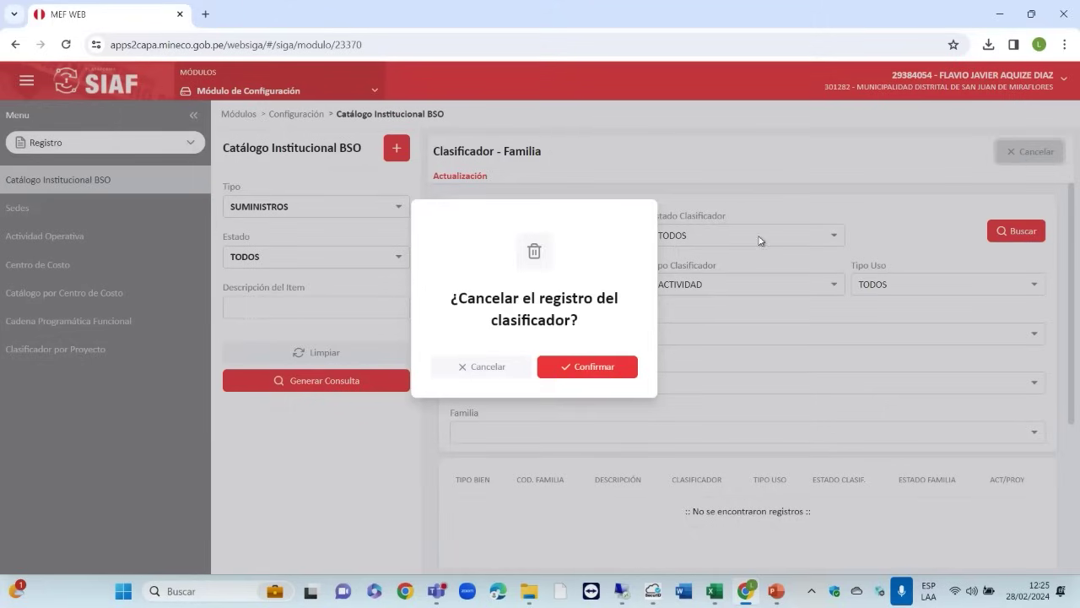
pyautogui.click(623, 370)
pyautogui.click(625, 245)
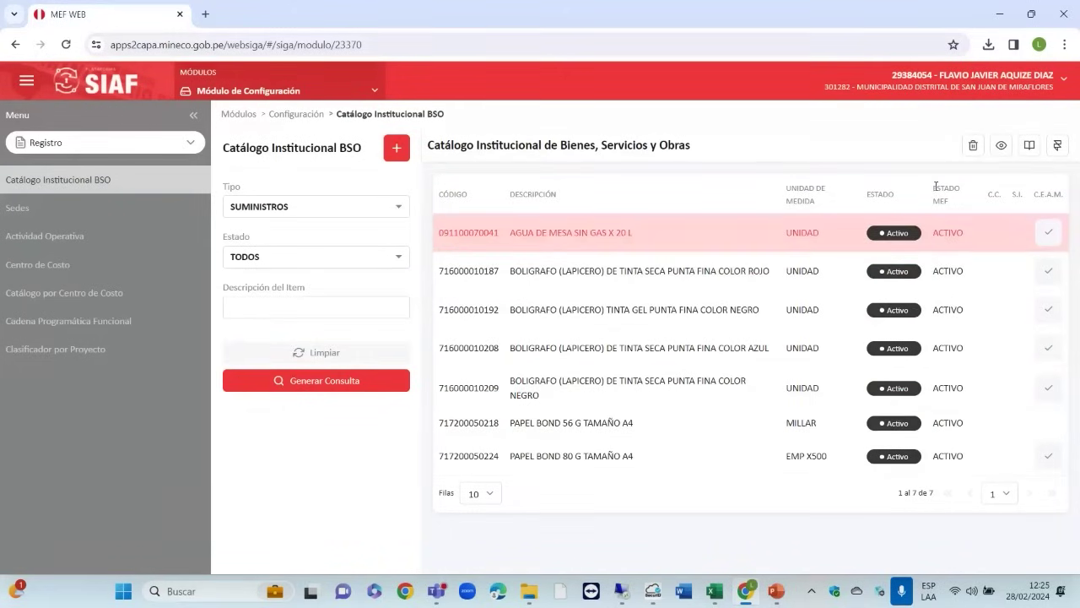
pyautogui.click(1057, 147)
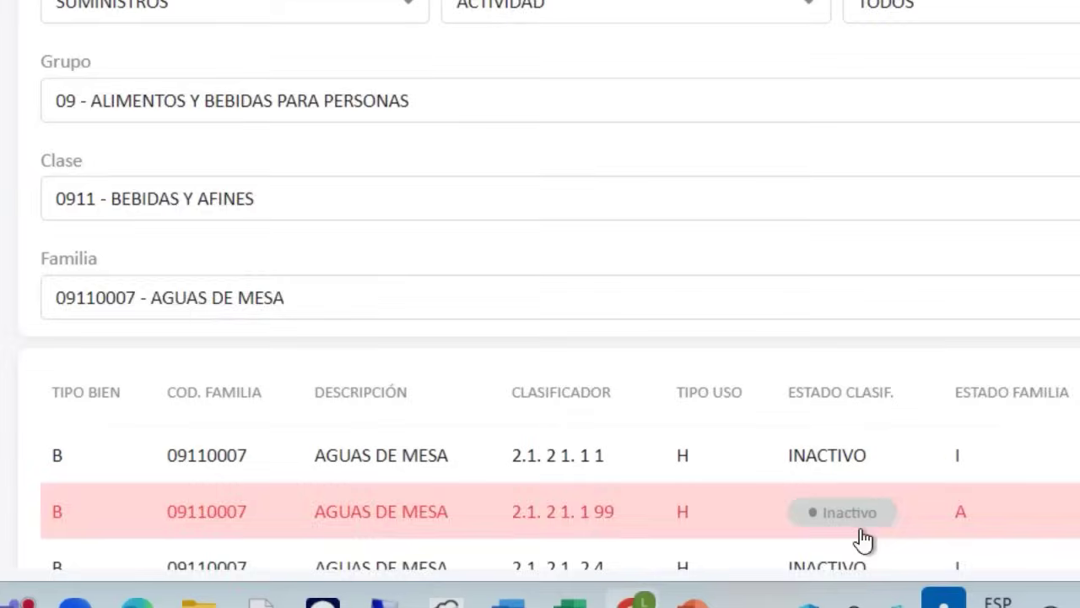
pyautogui.scroll(-3, 857, 548)
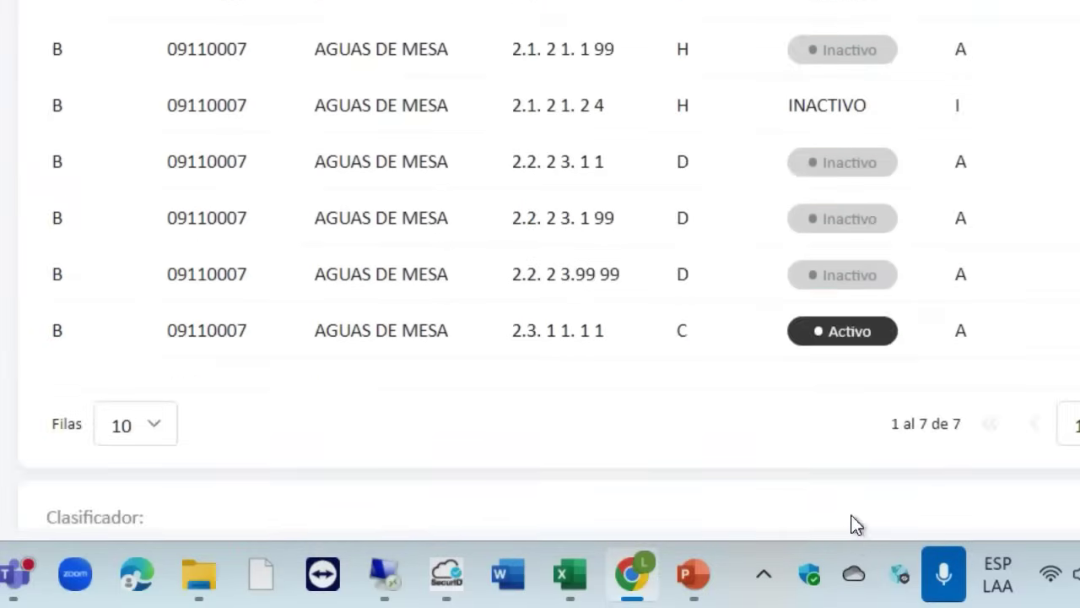
pyautogui.scroll(3, 902, 84)
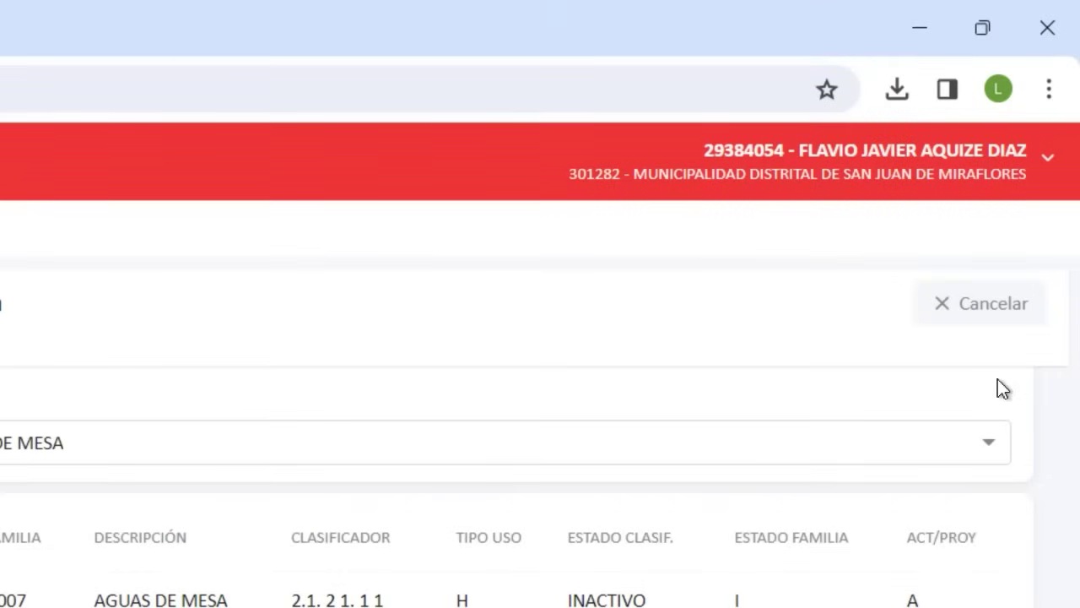
pyautogui.click(996, 310)
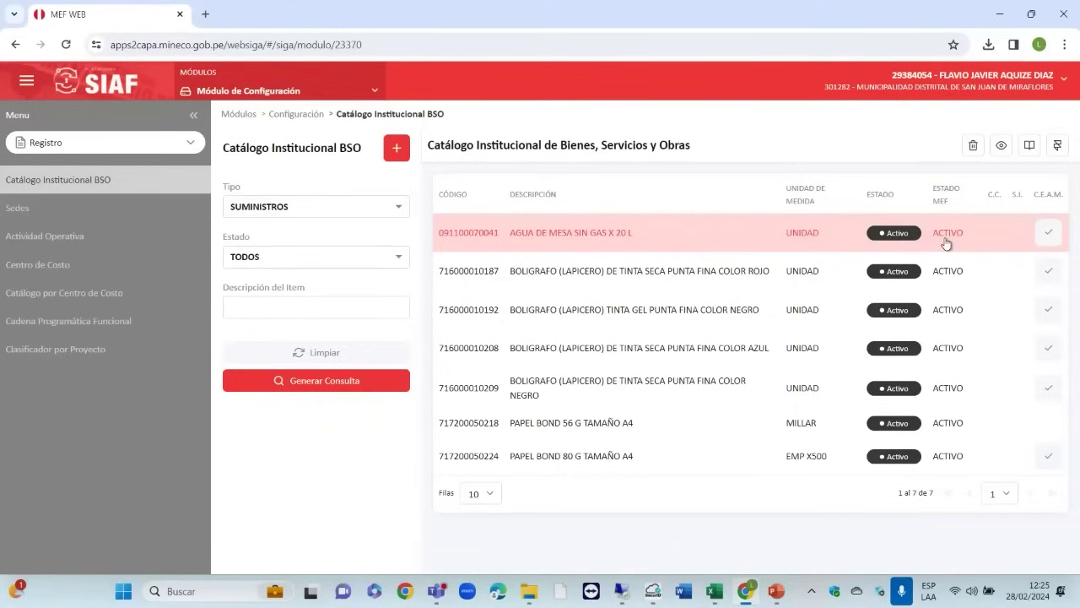
pyautogui.click(371, 211)
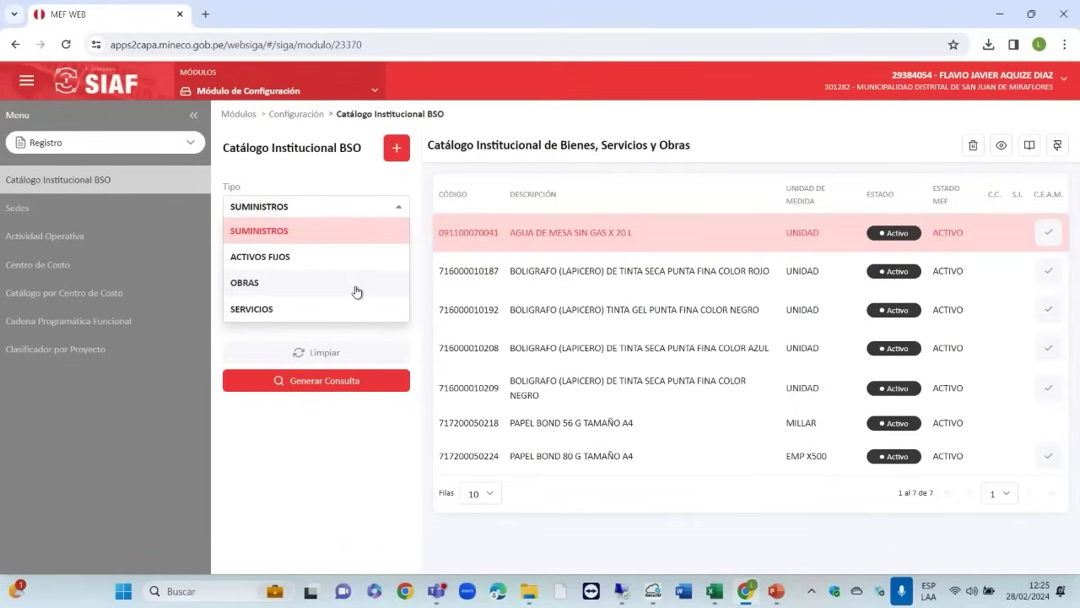
# Step: Query the Sedes register for all departments and the 2025 Actividad Operativa register
pyautogui.click(150, 216)
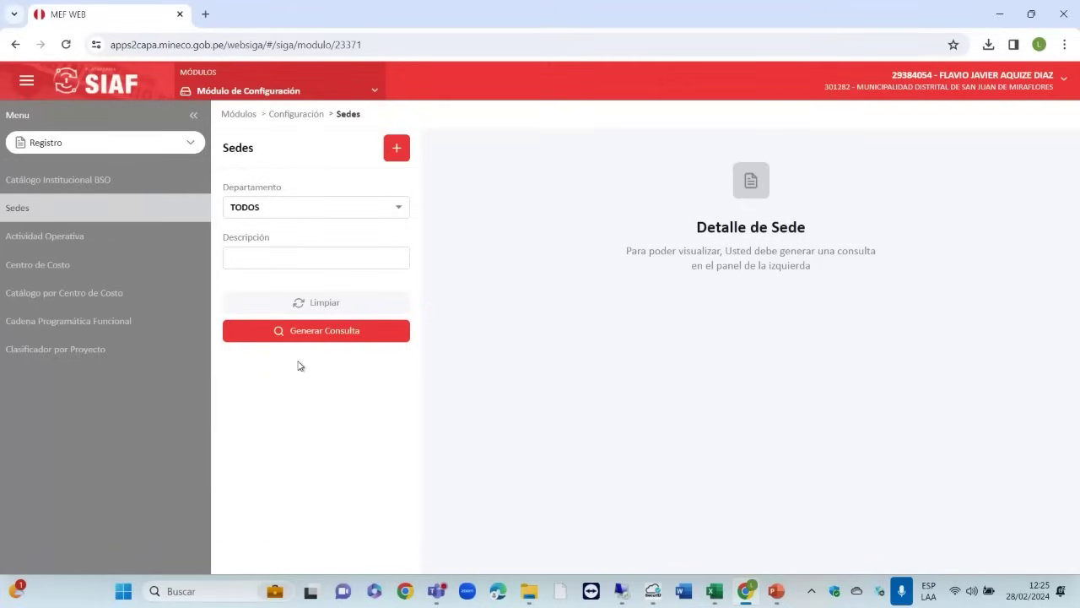
pyautogui.click(315, 337)
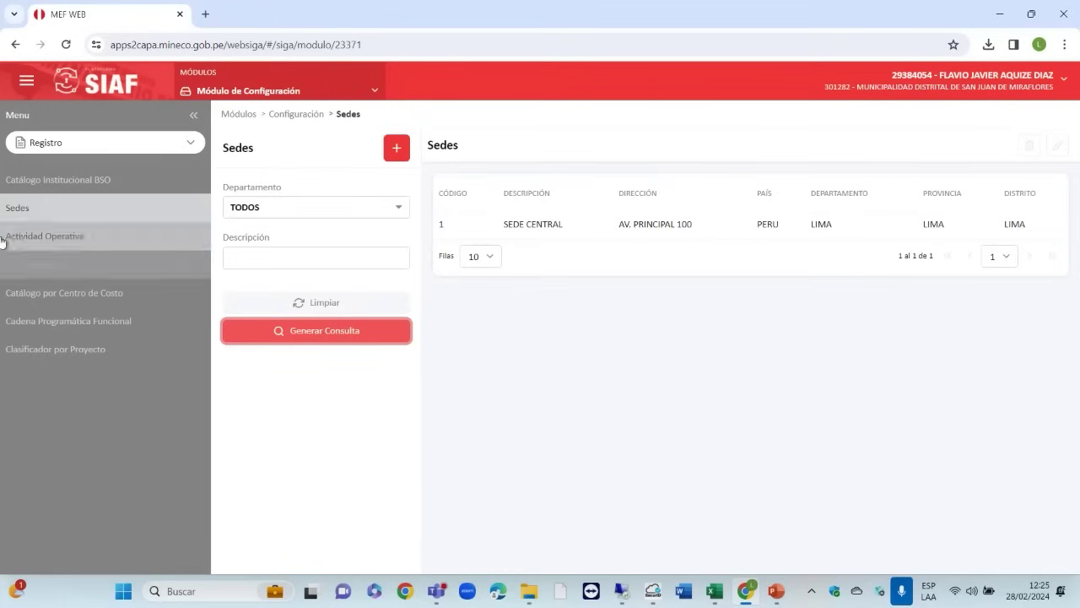
pyautogui.click(54, 236)
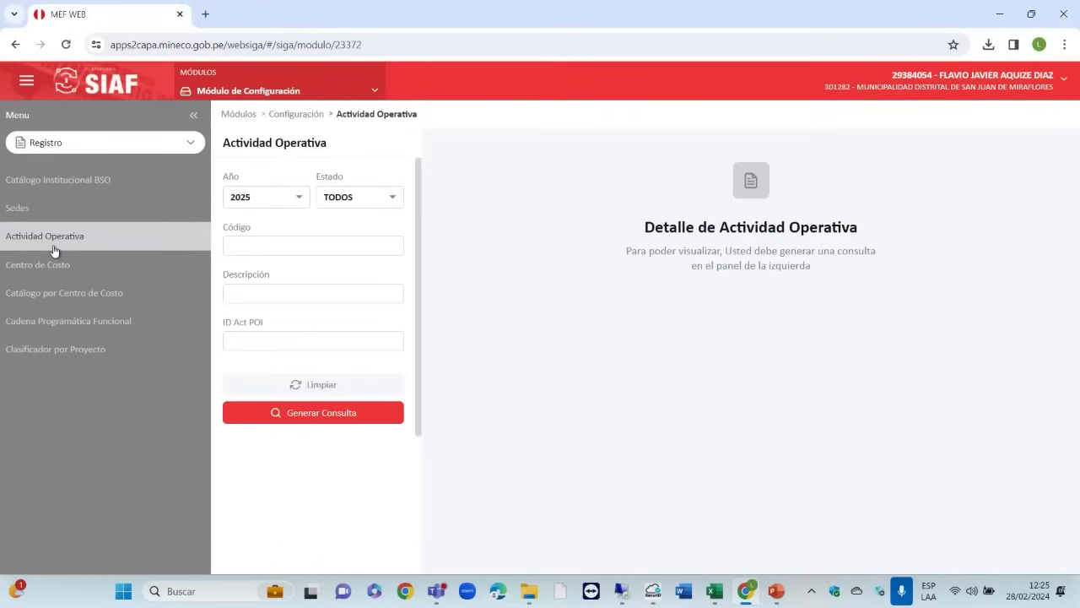
pyautogui.click(319, 411)
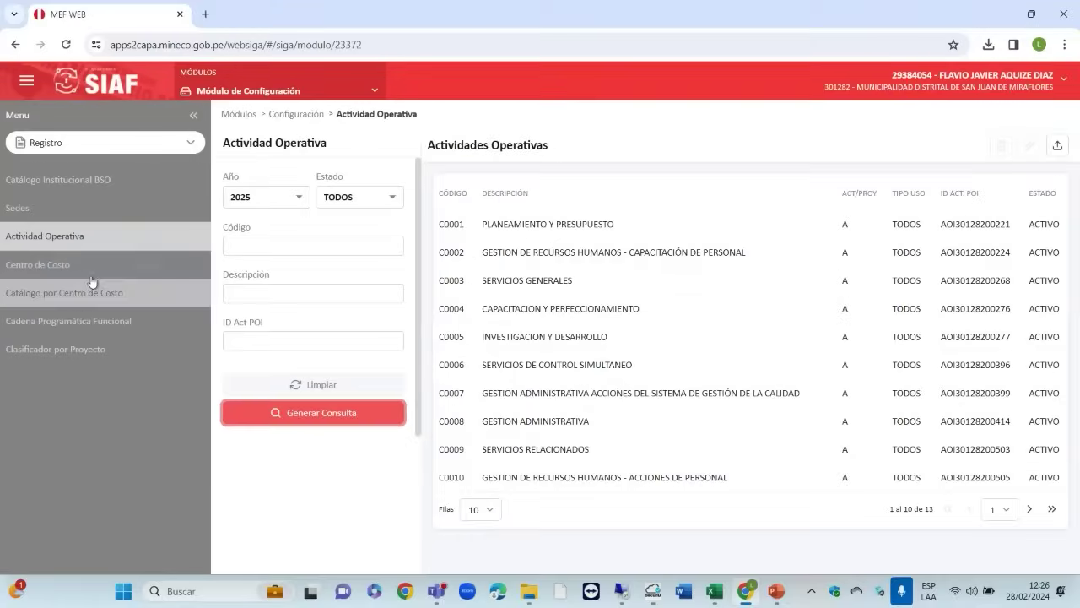
# Step: Query the 2025 cost centres and select 01.01.02.01 COORDINACIÓN DE ABASTECIMIENTO
pyautogui.click(38, 488)
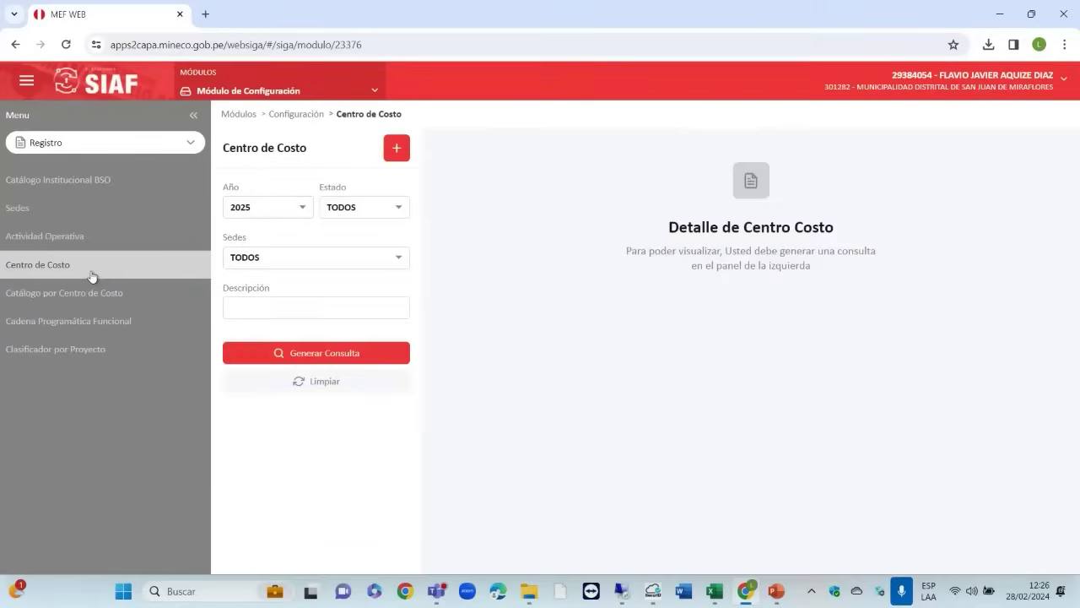
pyautogui.click(366, 352)
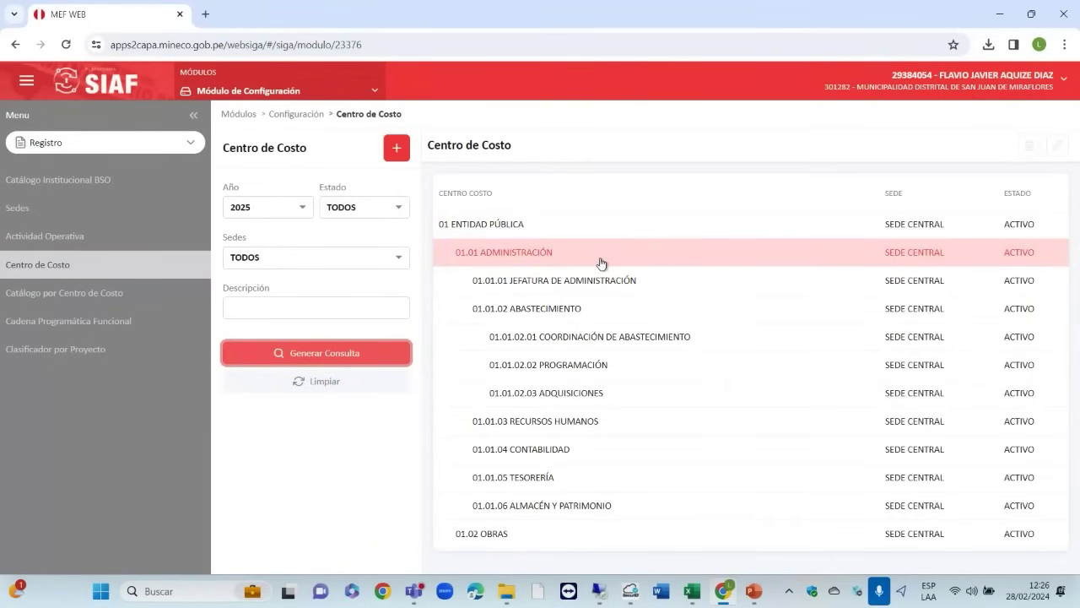
pyautogui.click(589, 346)
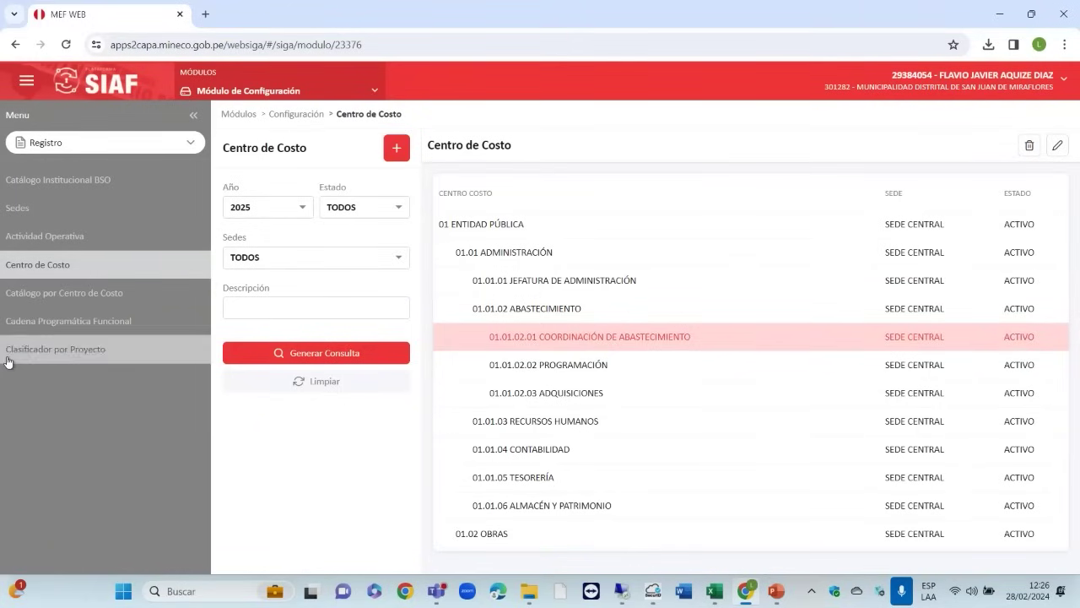
# Step: Review the 2025 catalogue items by cost centre for JEFATURA DE ADMINISTRACIÓN, COORDINACIÓN DE ABASTECIMIENTO, PROGRAMACIÓN and ADQUISICIONES
pyautogui.click(93, 304)
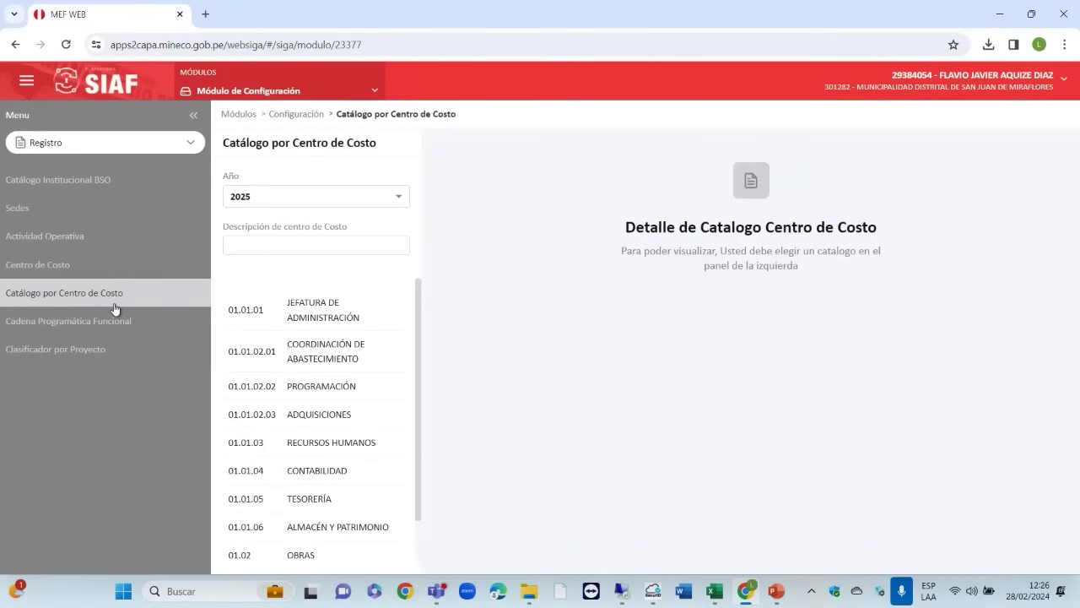
pyautogui.click(287, 314)
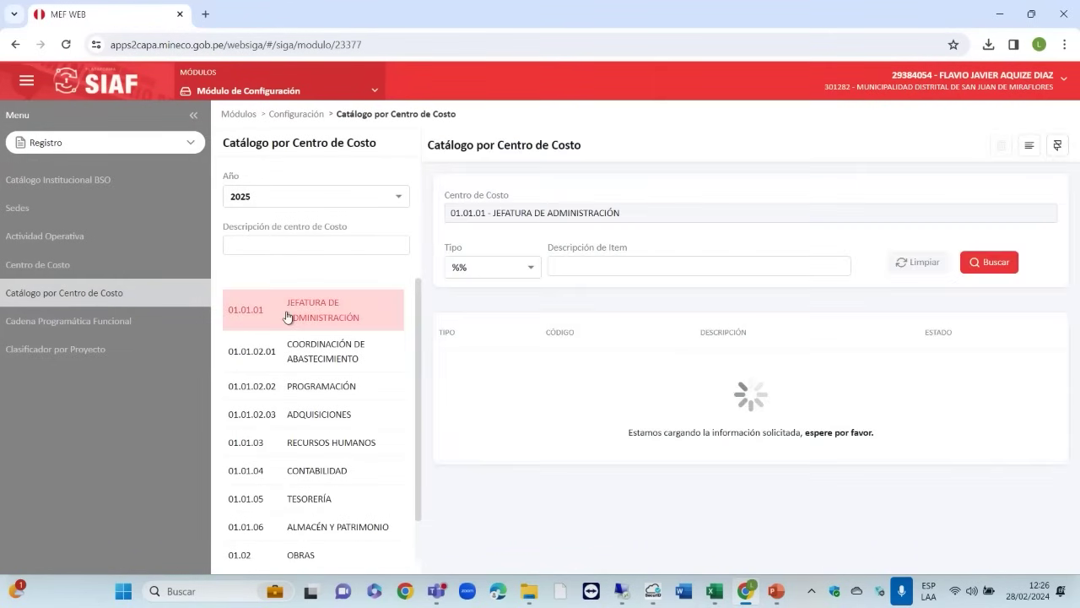
pyautogui.click(328, 345)
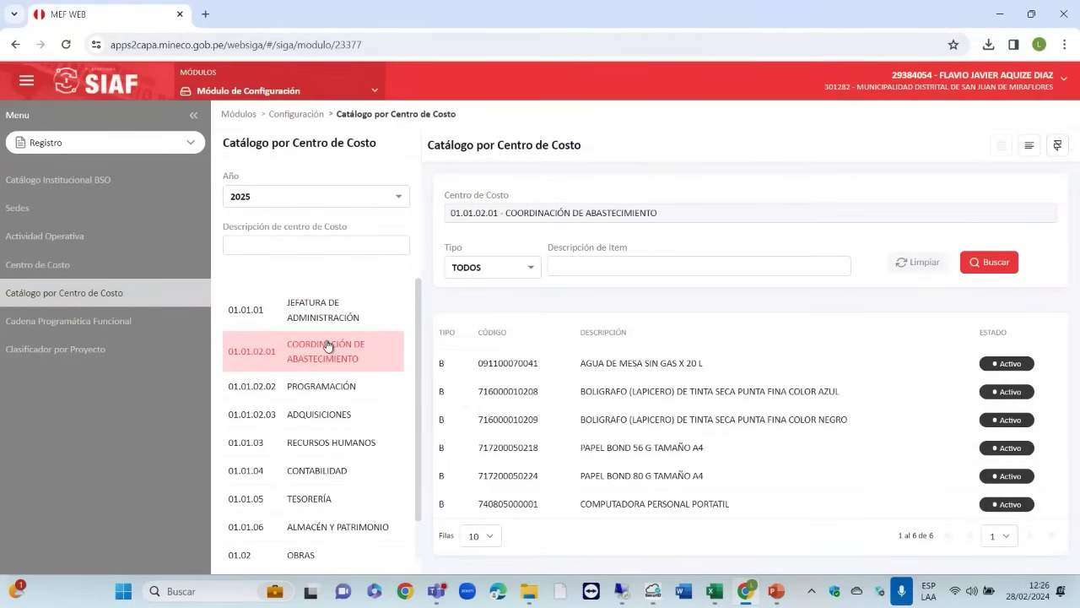
pyautogui.click(352, 391)
pyautogui.click(353, 418)
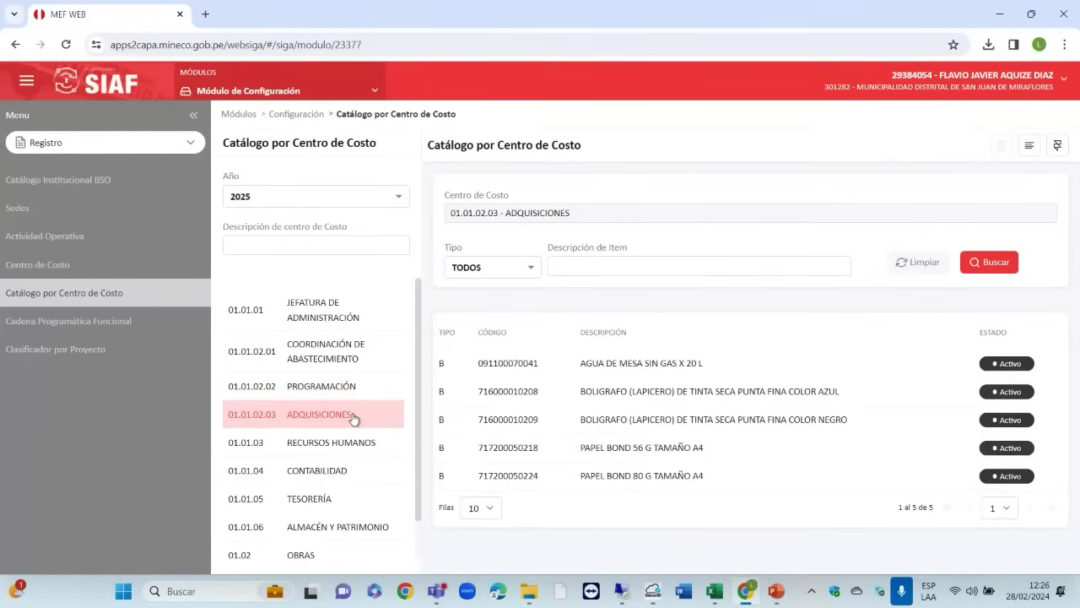
pyautogui.click(312, 388)
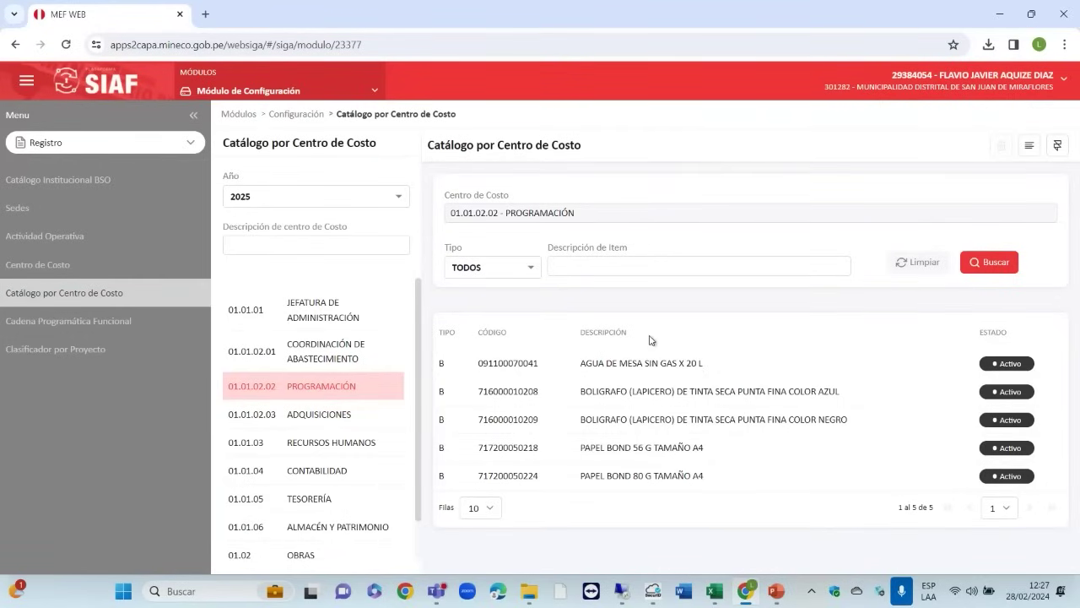
# Step: Review the Cadena Programática Funcional and Clasificador por Proyecto registers for 2025, and check which modules are available
pyautogui.click(97, 332)
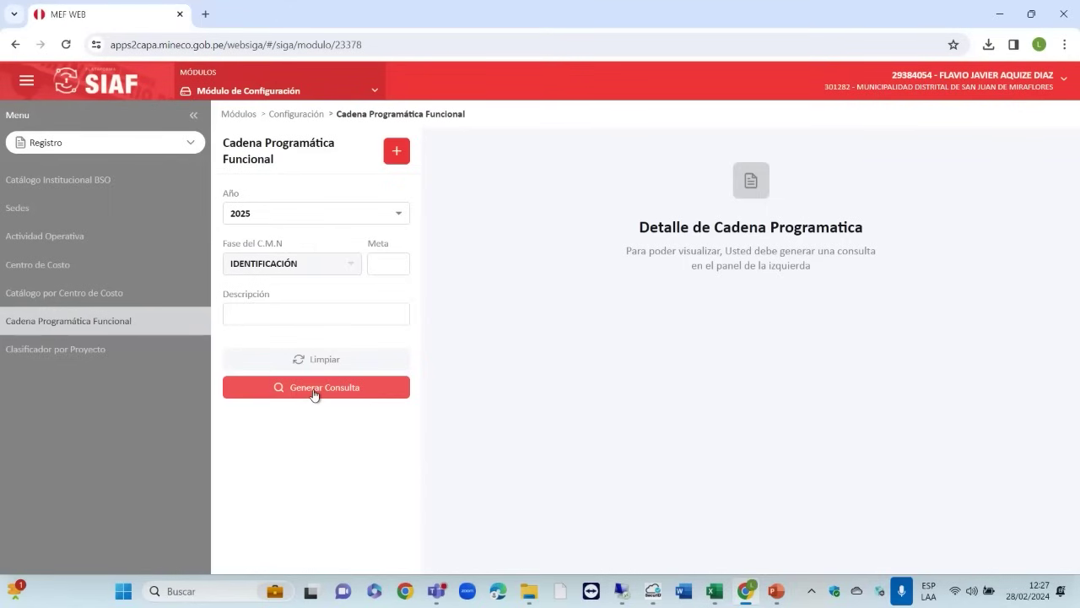
pyautogui.click(125, 357)
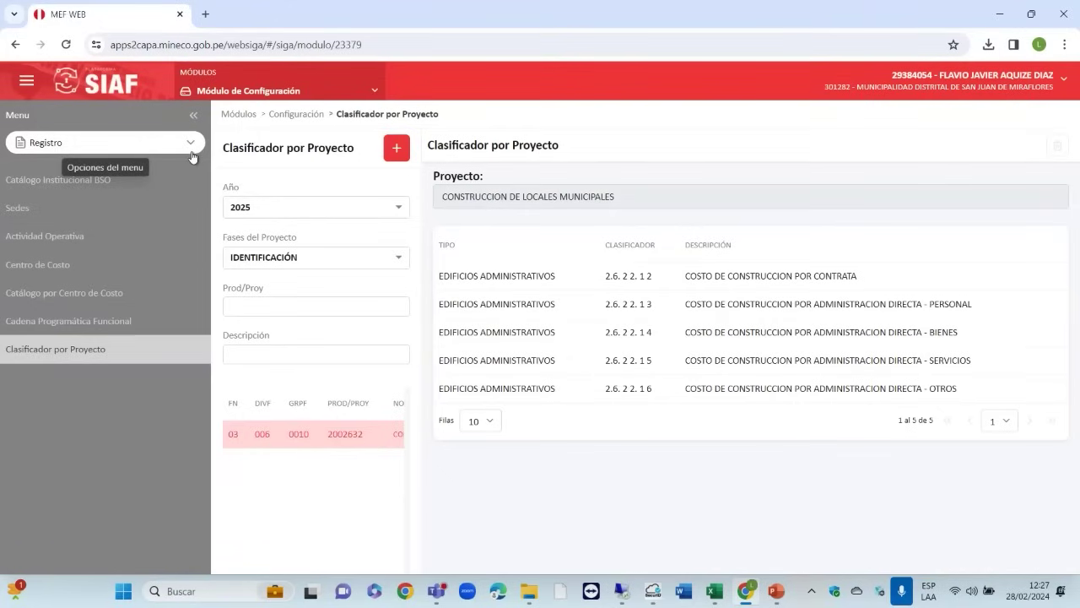
pyautogui.click(376, 94)
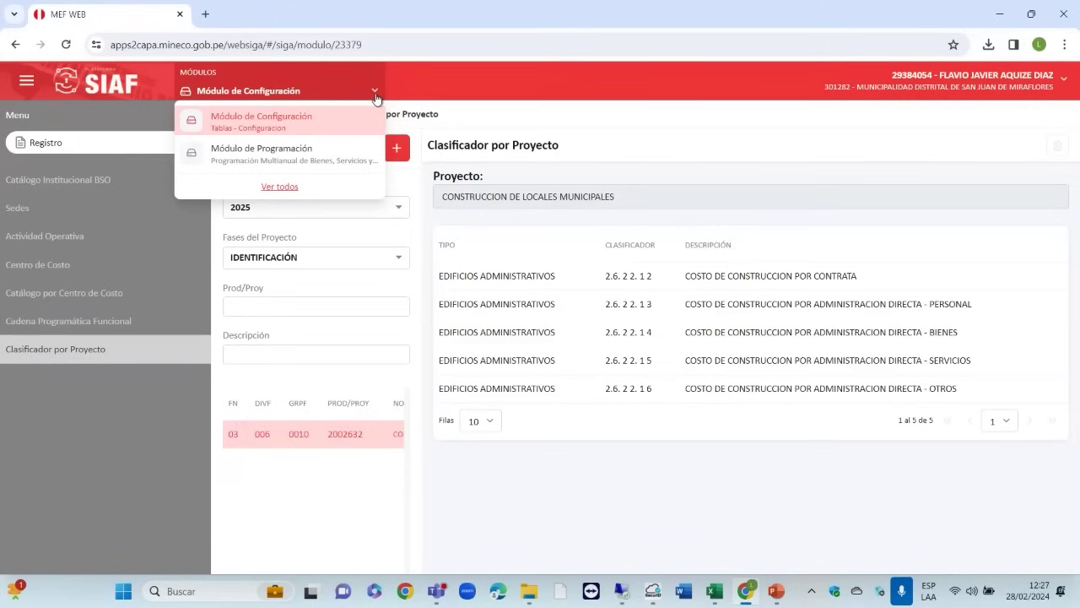
pyautogui.click(83, 420)
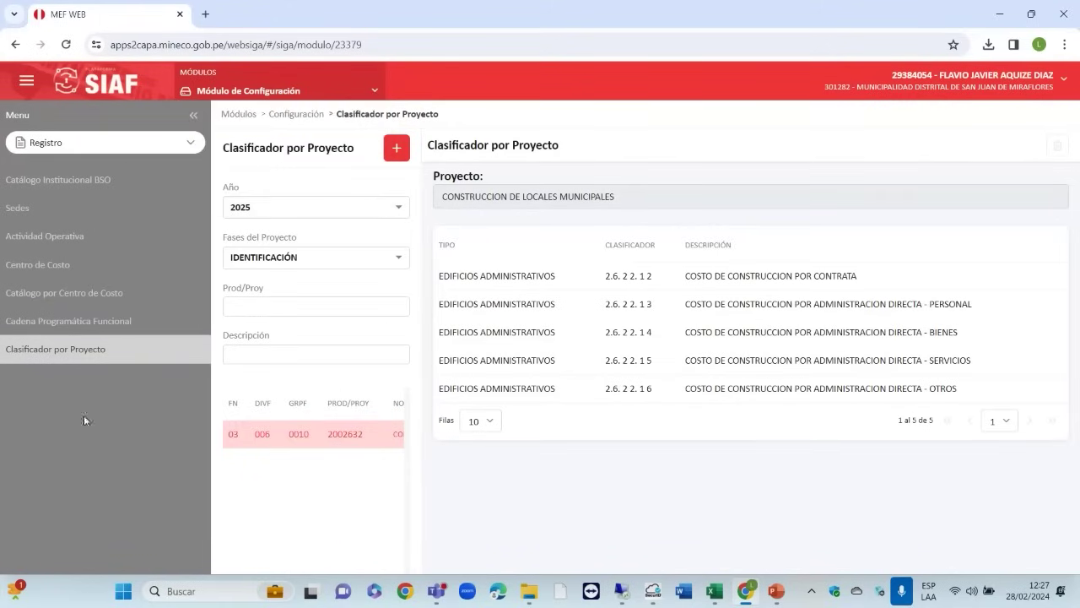